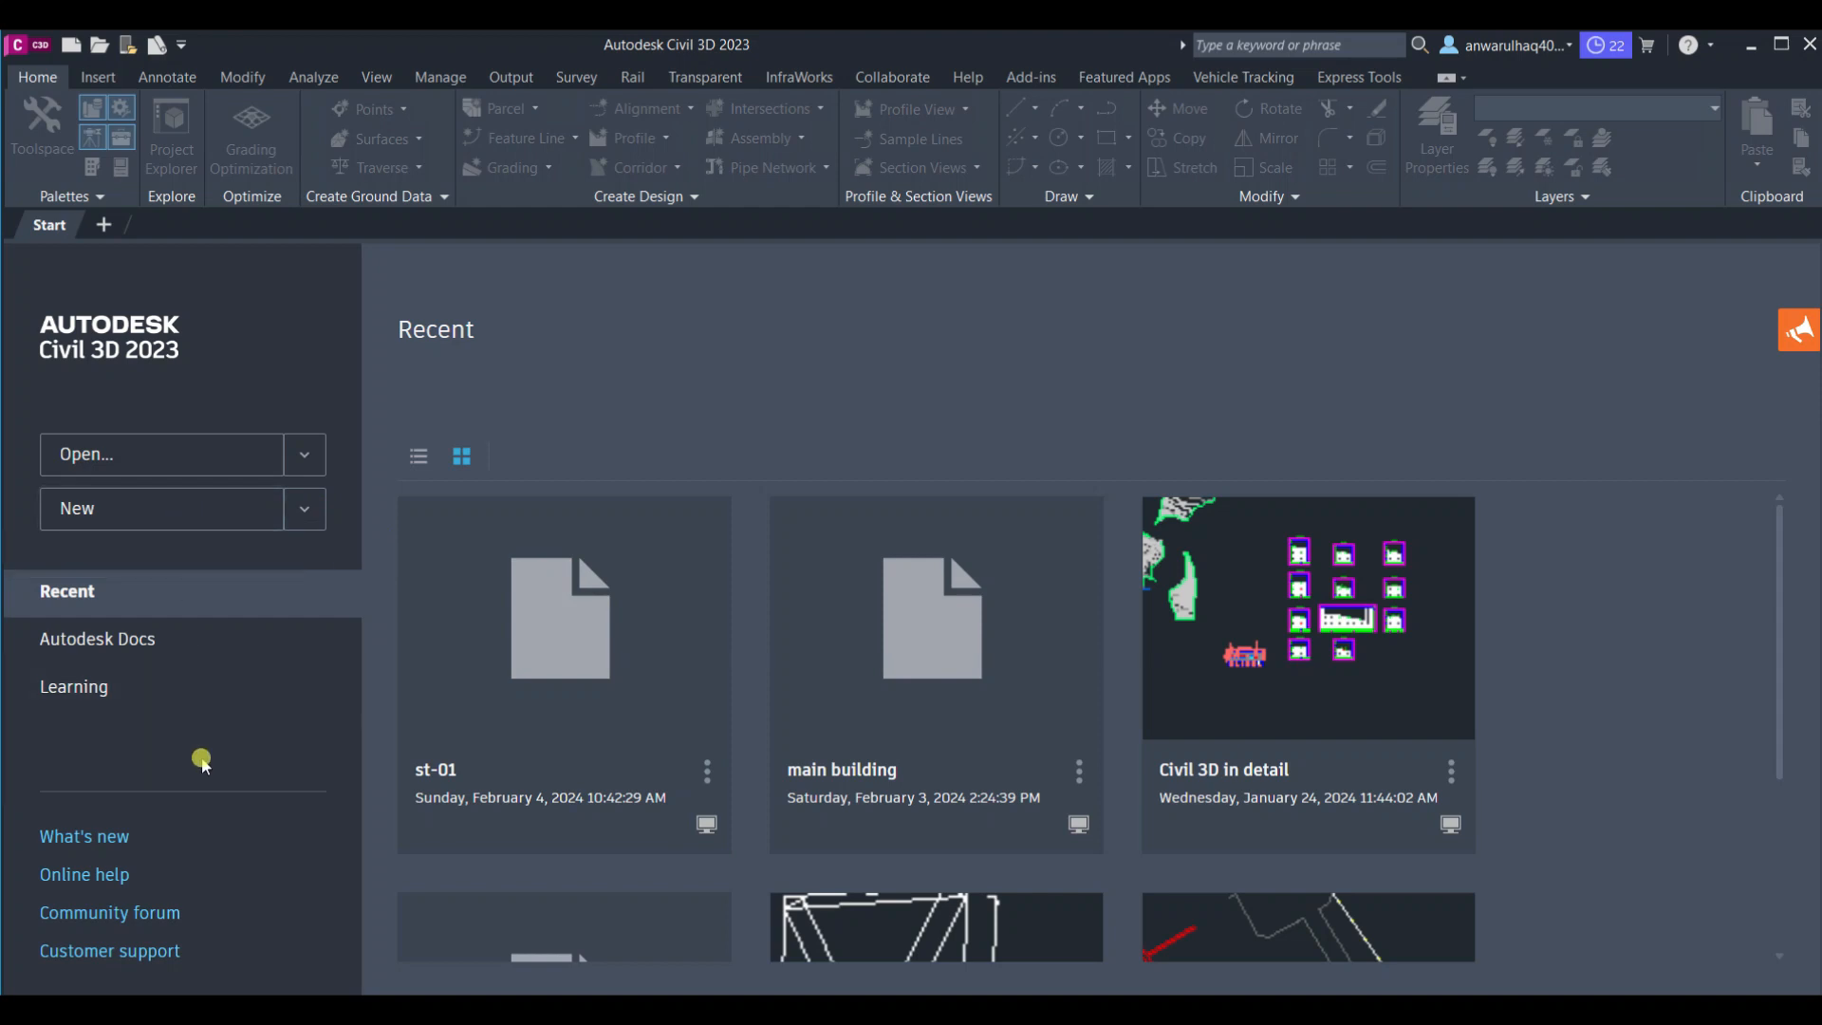
Start a new drawing and toggle the Toolspace palette, switching between its Prospector and Settings tabs
click(211, 523)
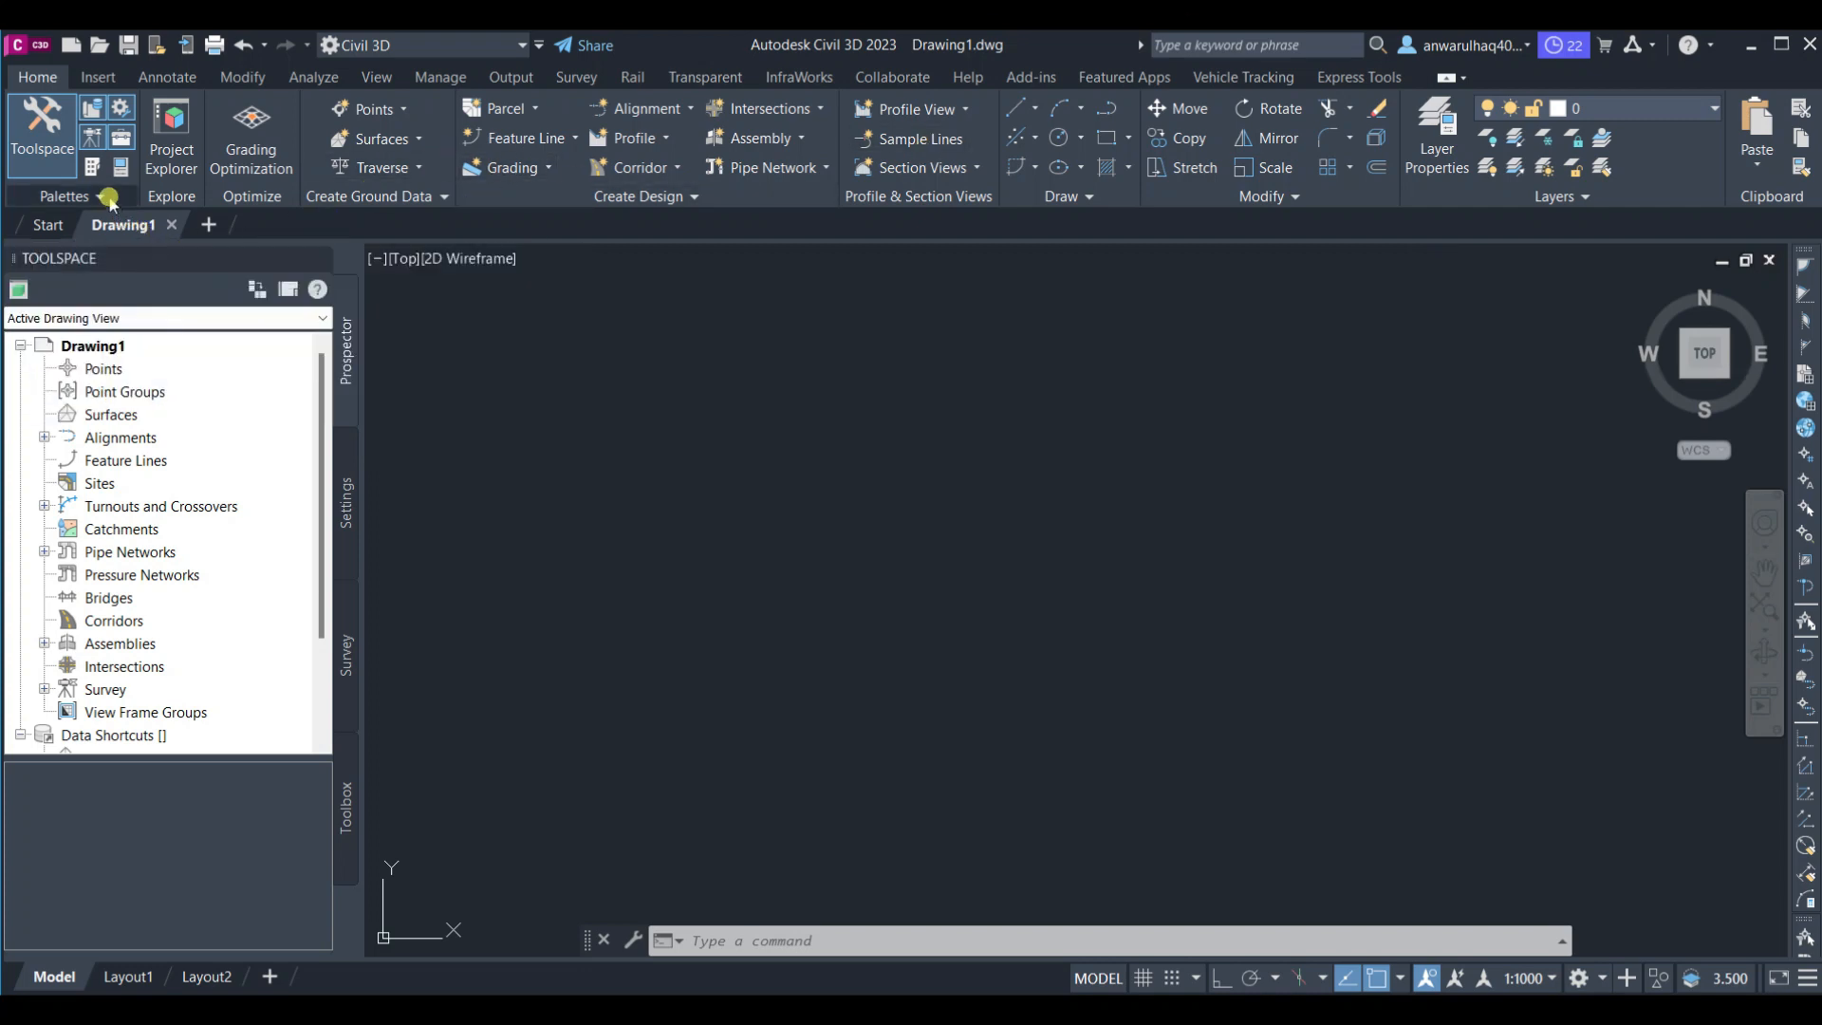
click(109, 197)
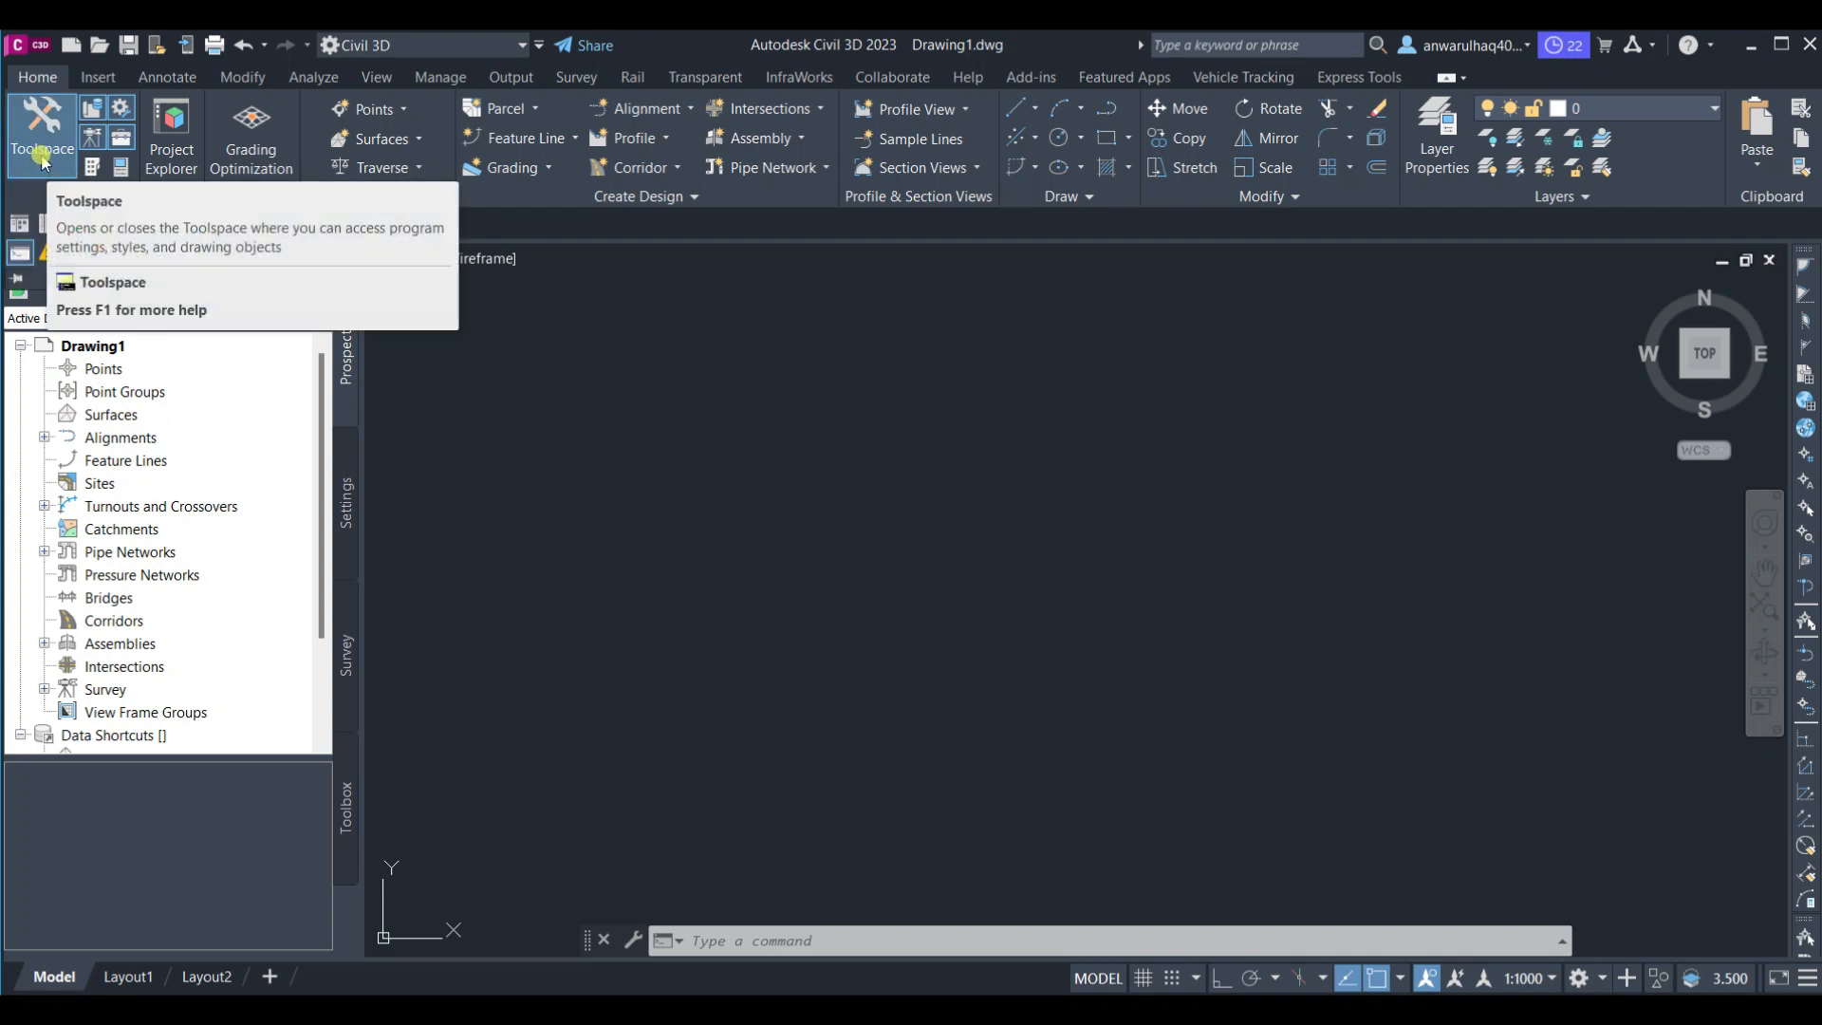
click(43, 152)
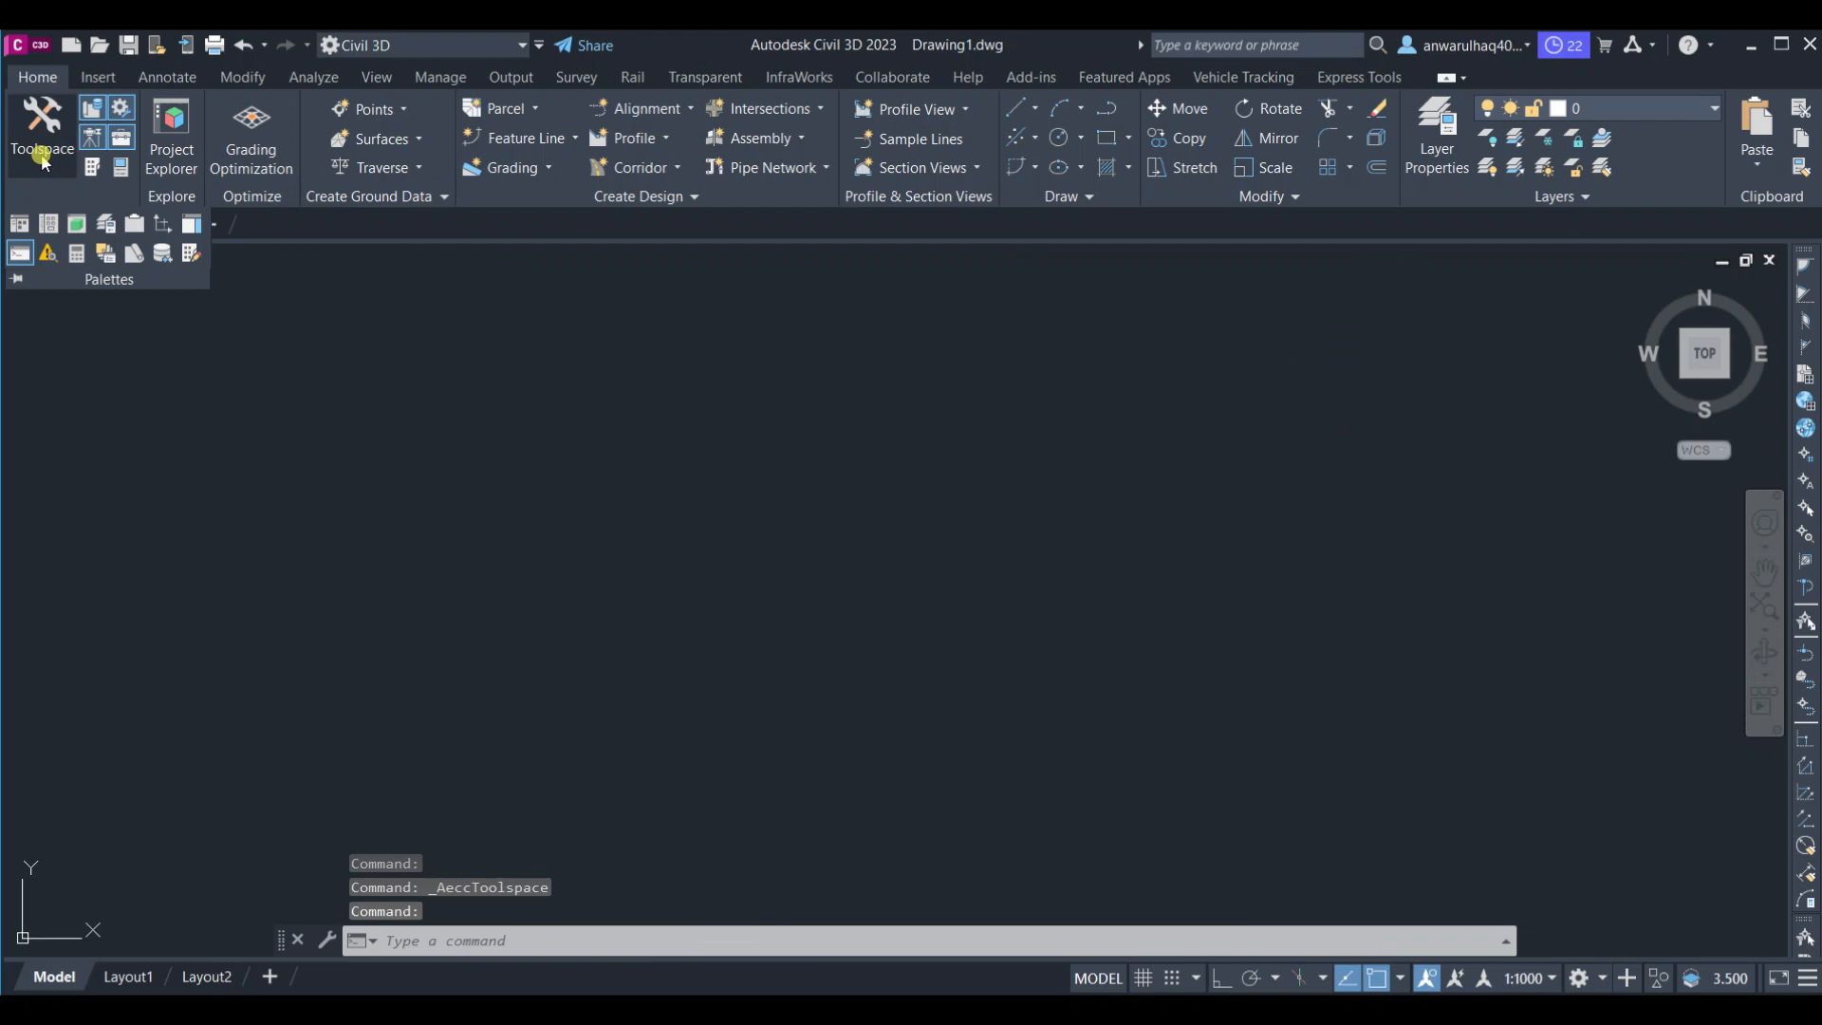
click(43, 152)
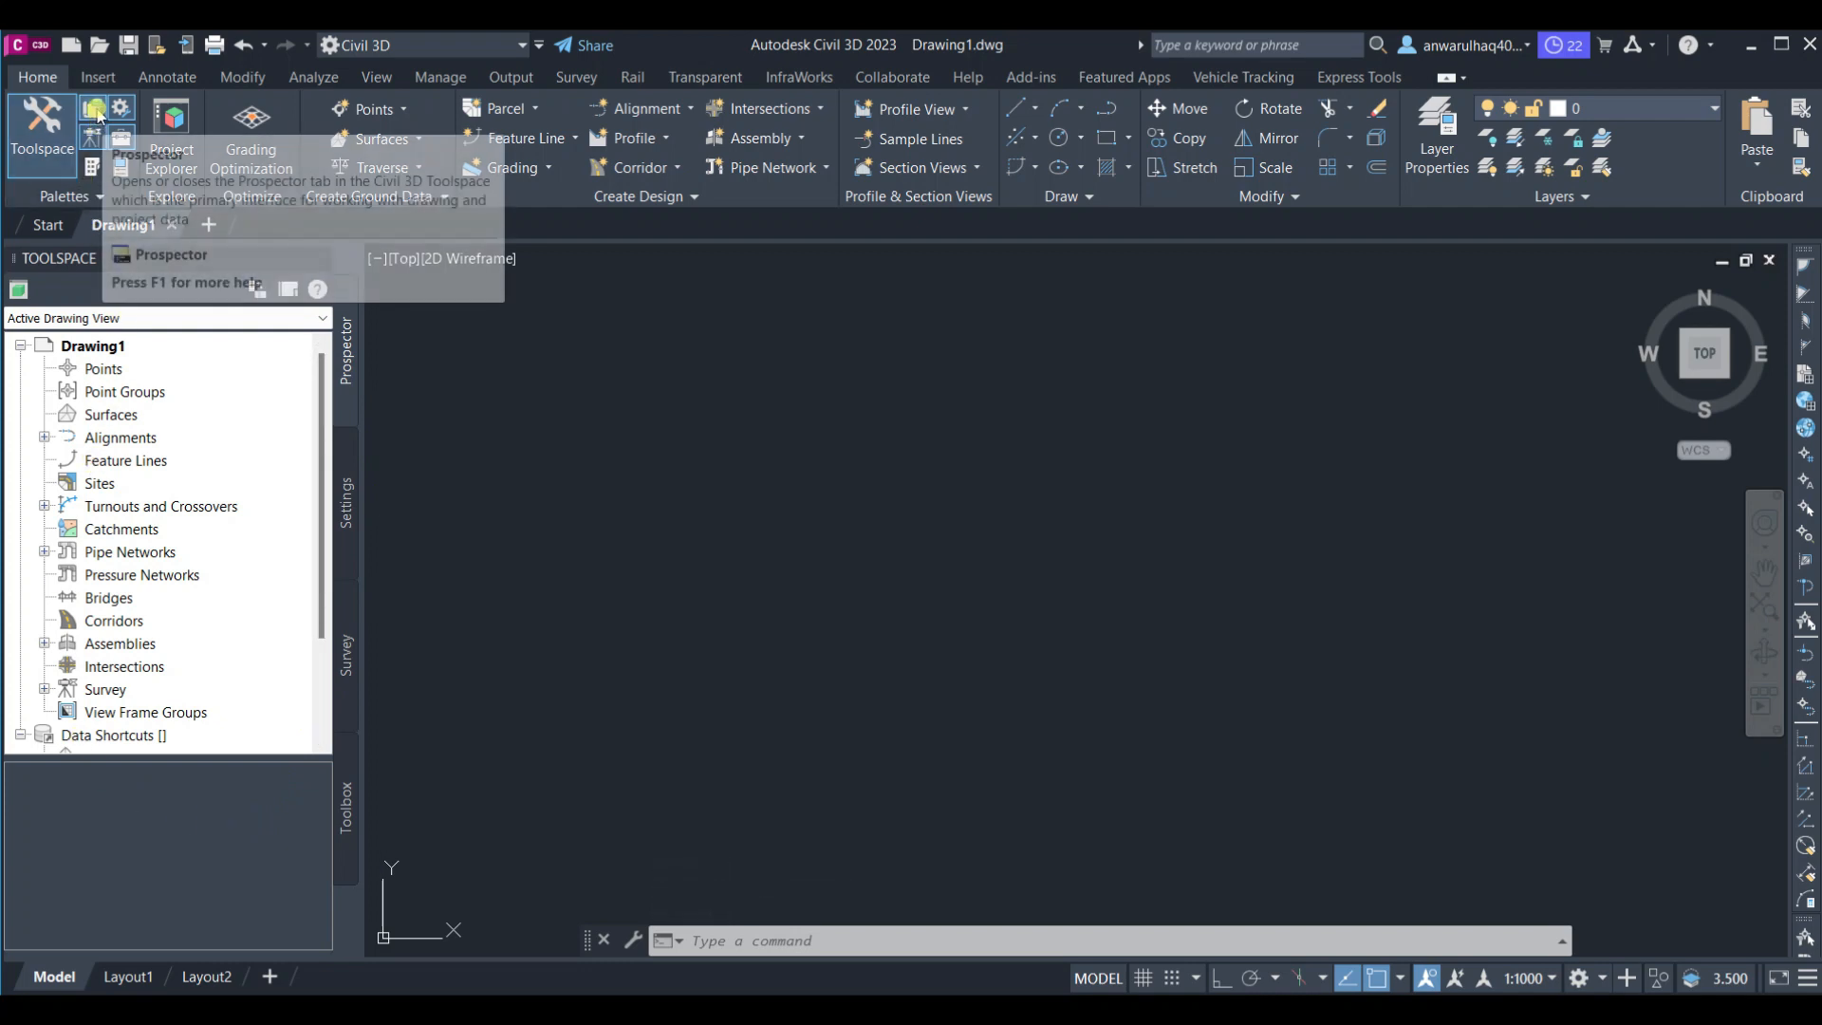
click(96, 112)
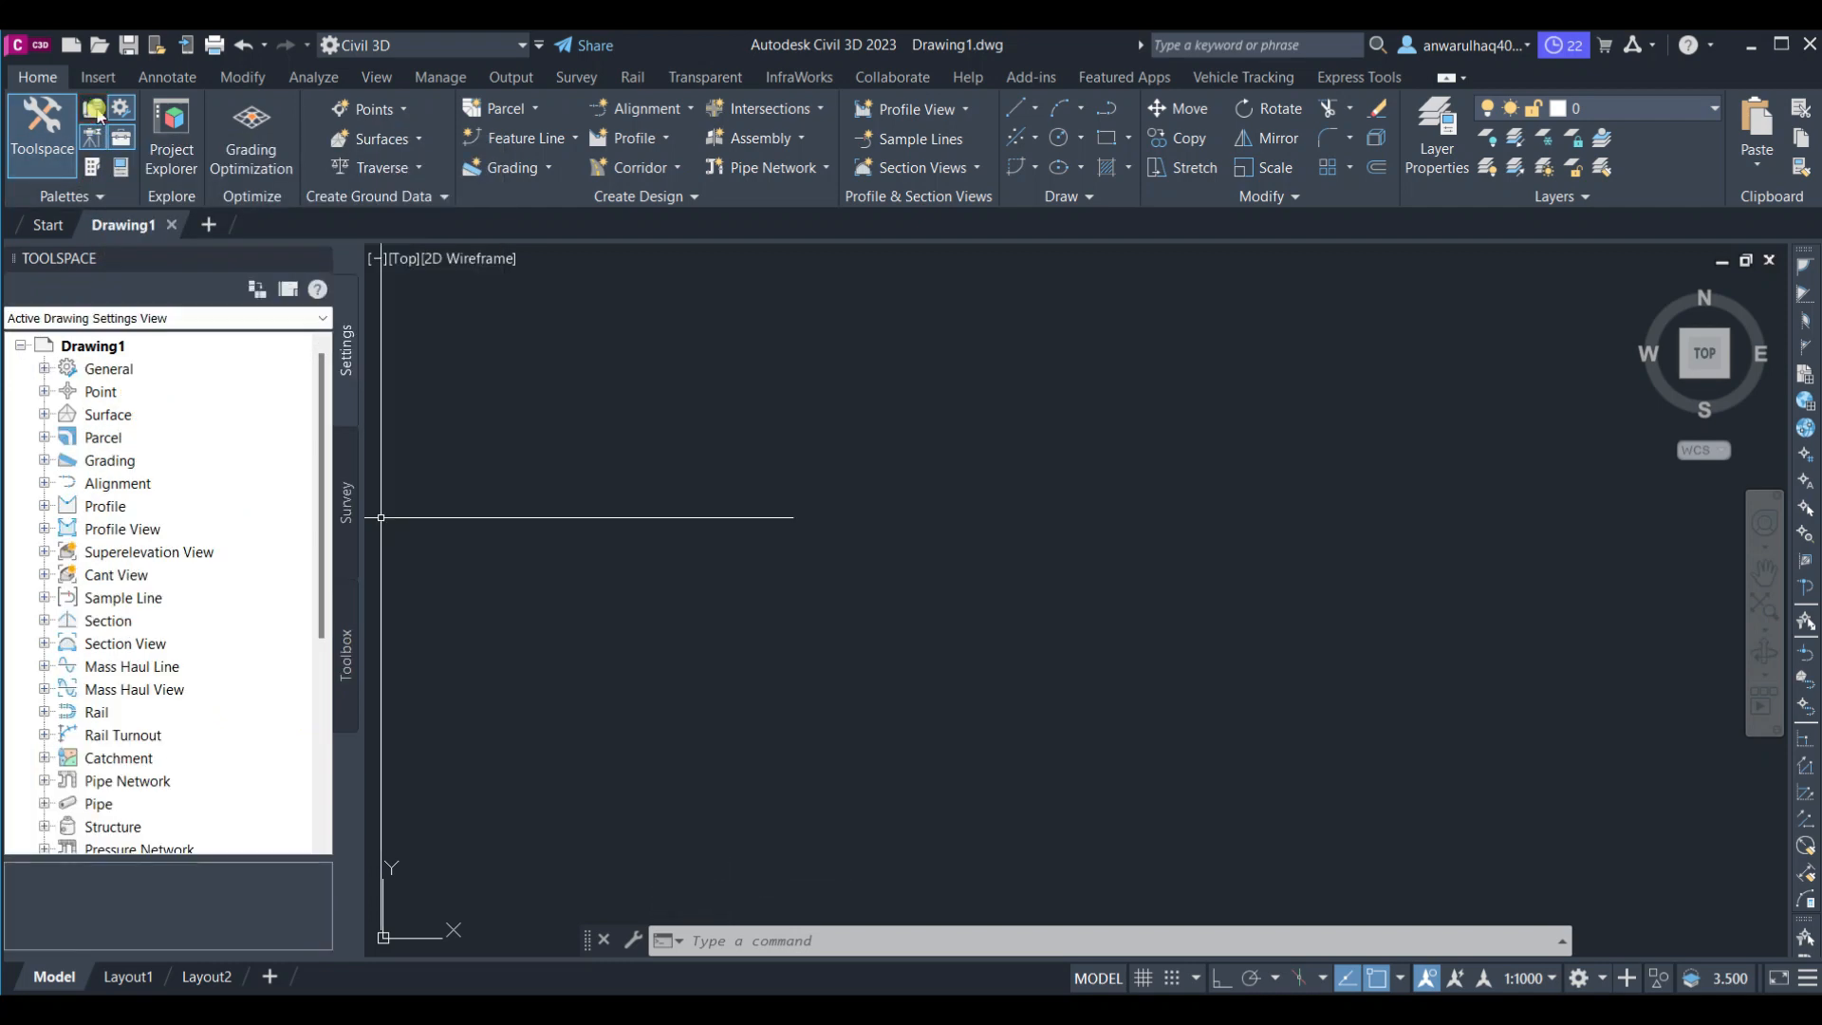
click(97, 112)
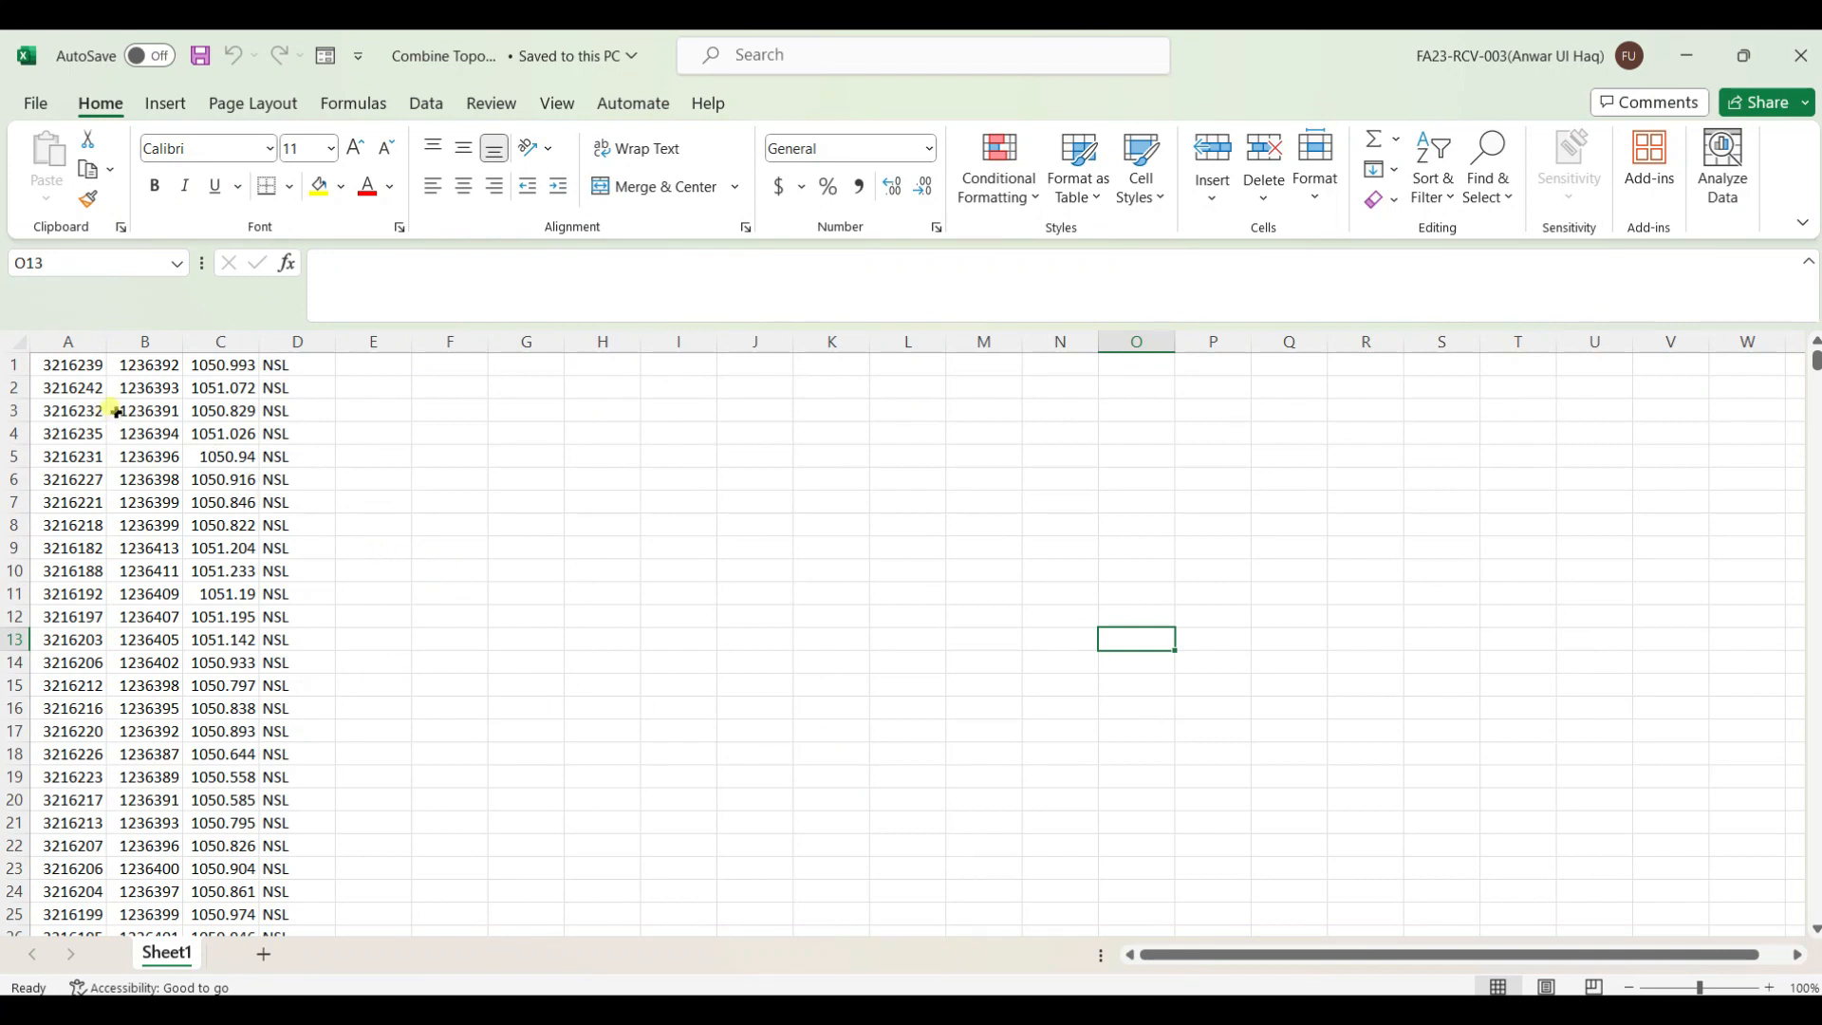
Insert a blank row above the first row of survey point data
click(15, 364)
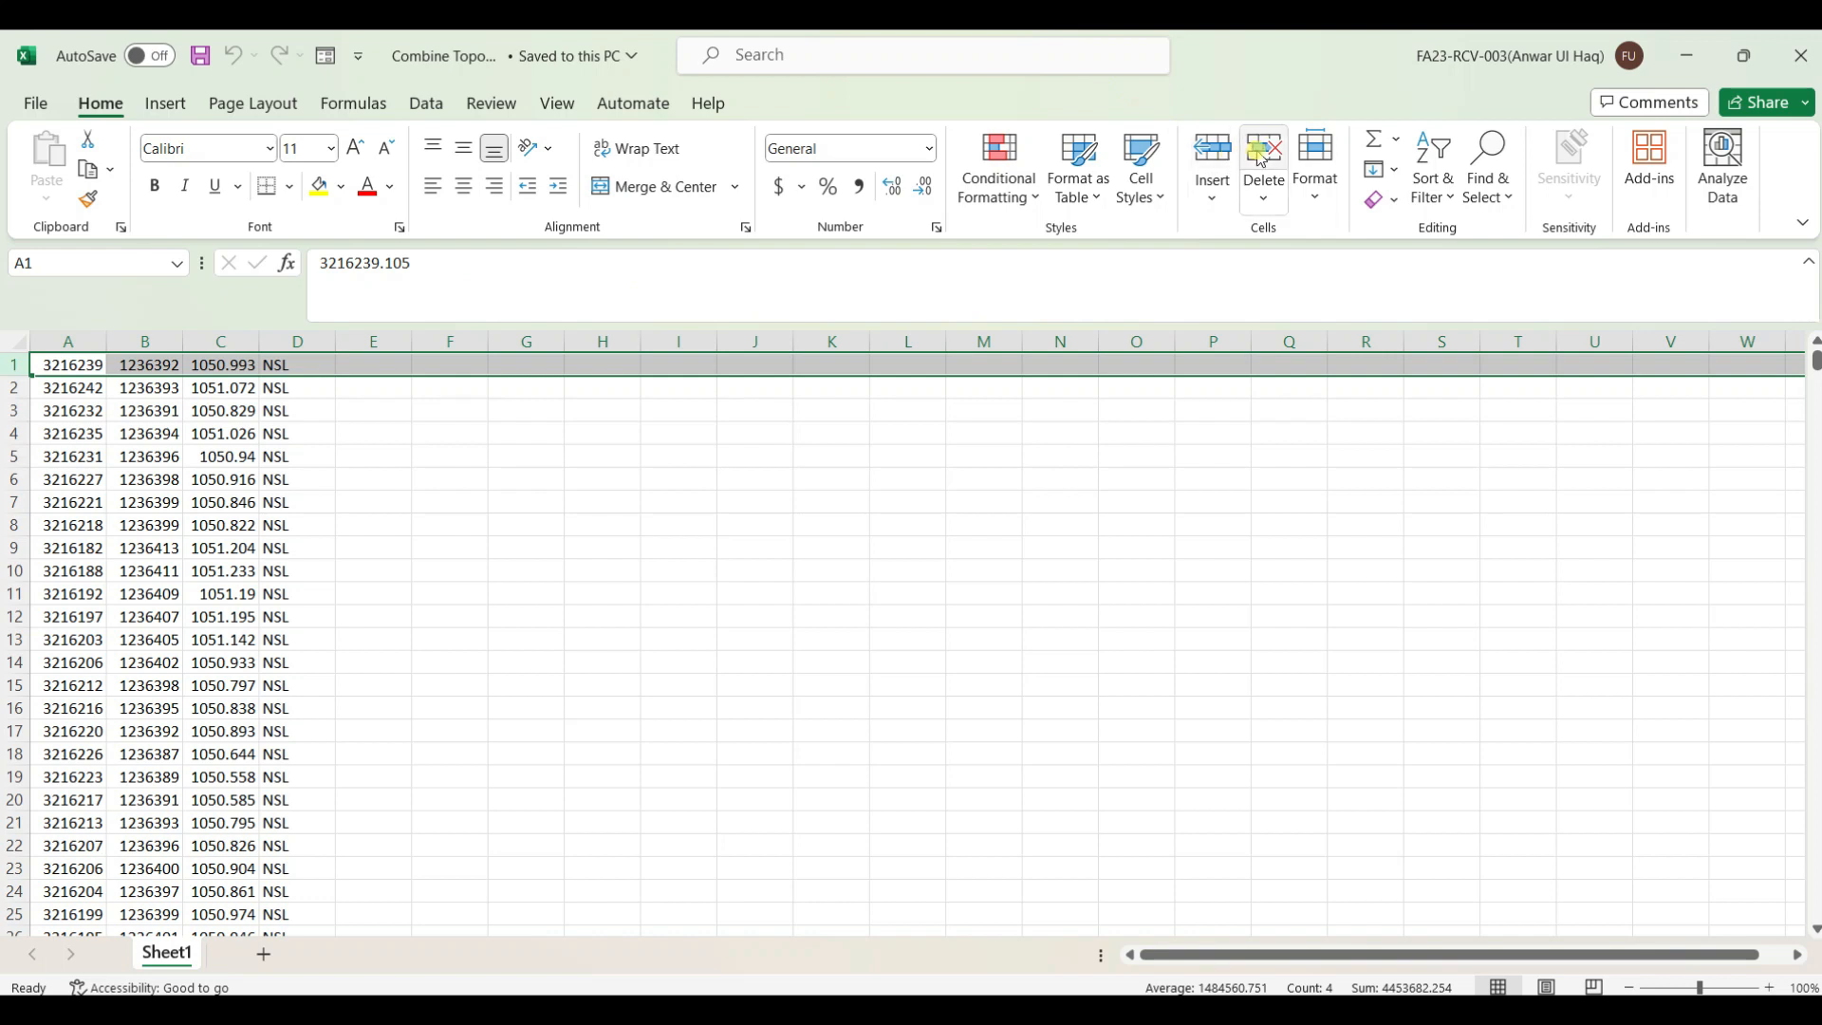
click(1213, 152)
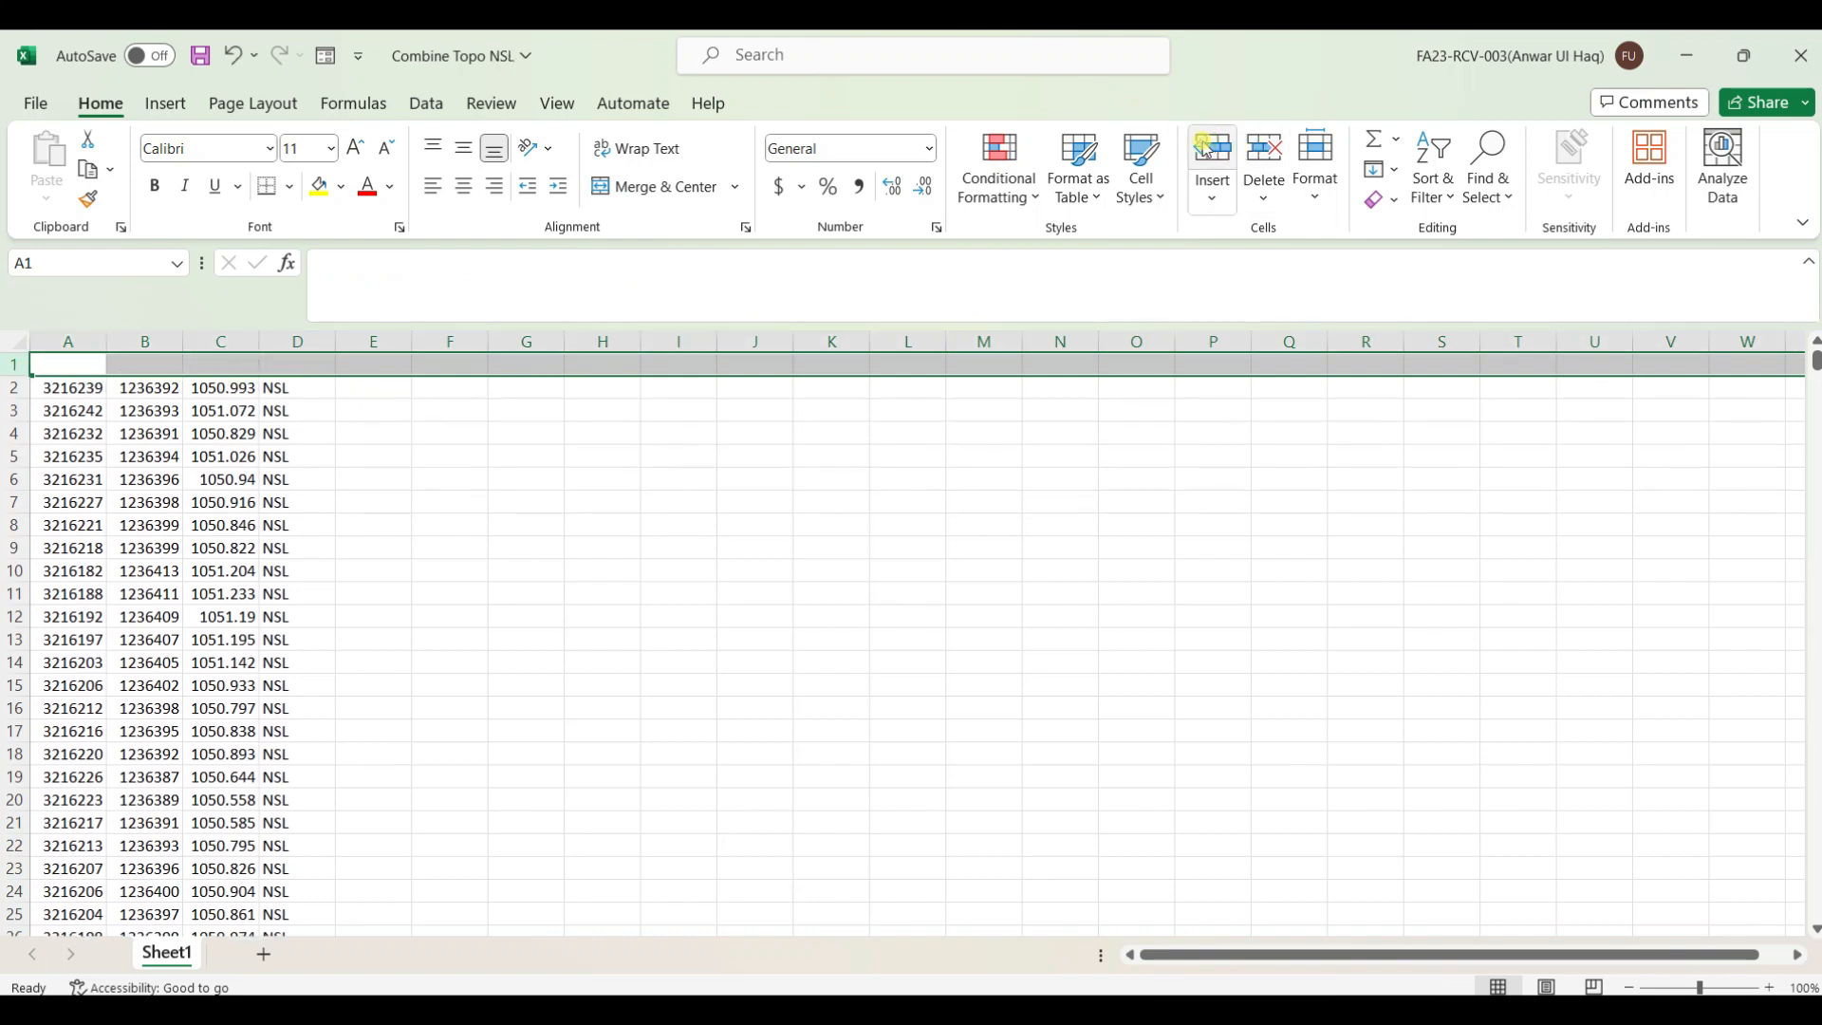
Enter the header E in cell A1
click(97, 361)
text(e)
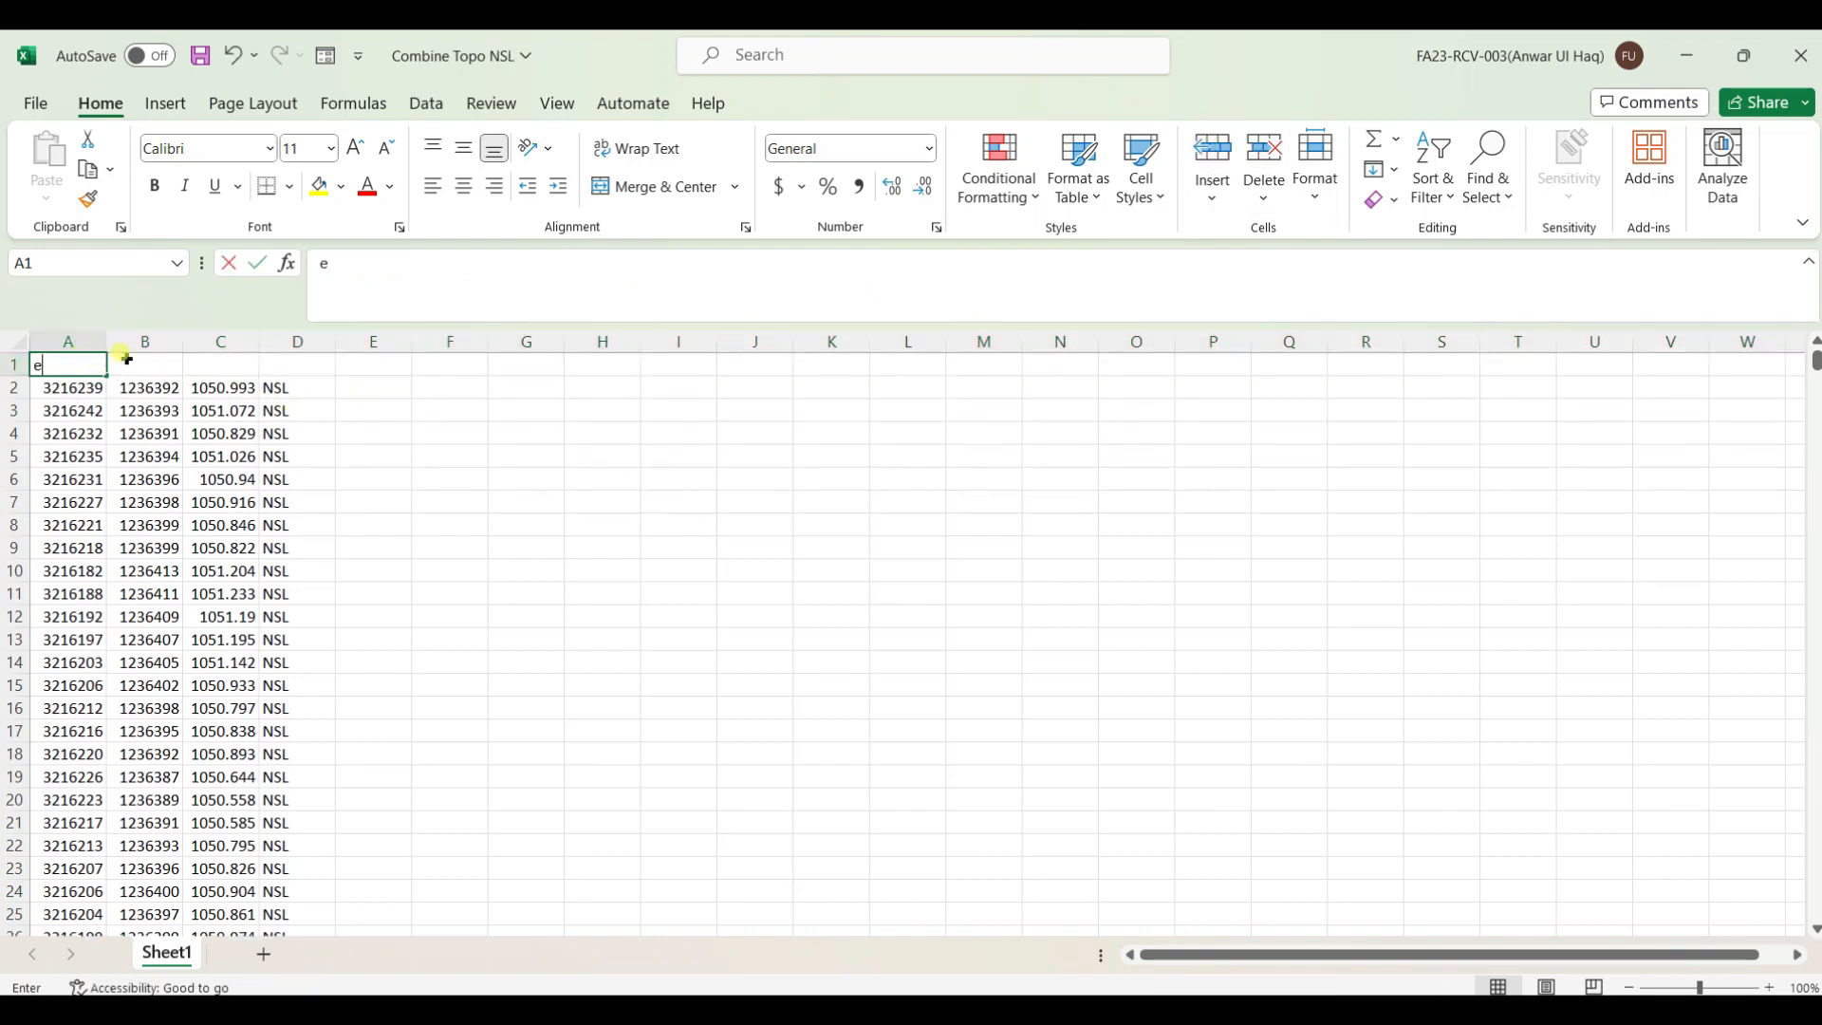
click(144, 358)
click(92, 362)
key(Right)
key(Right)
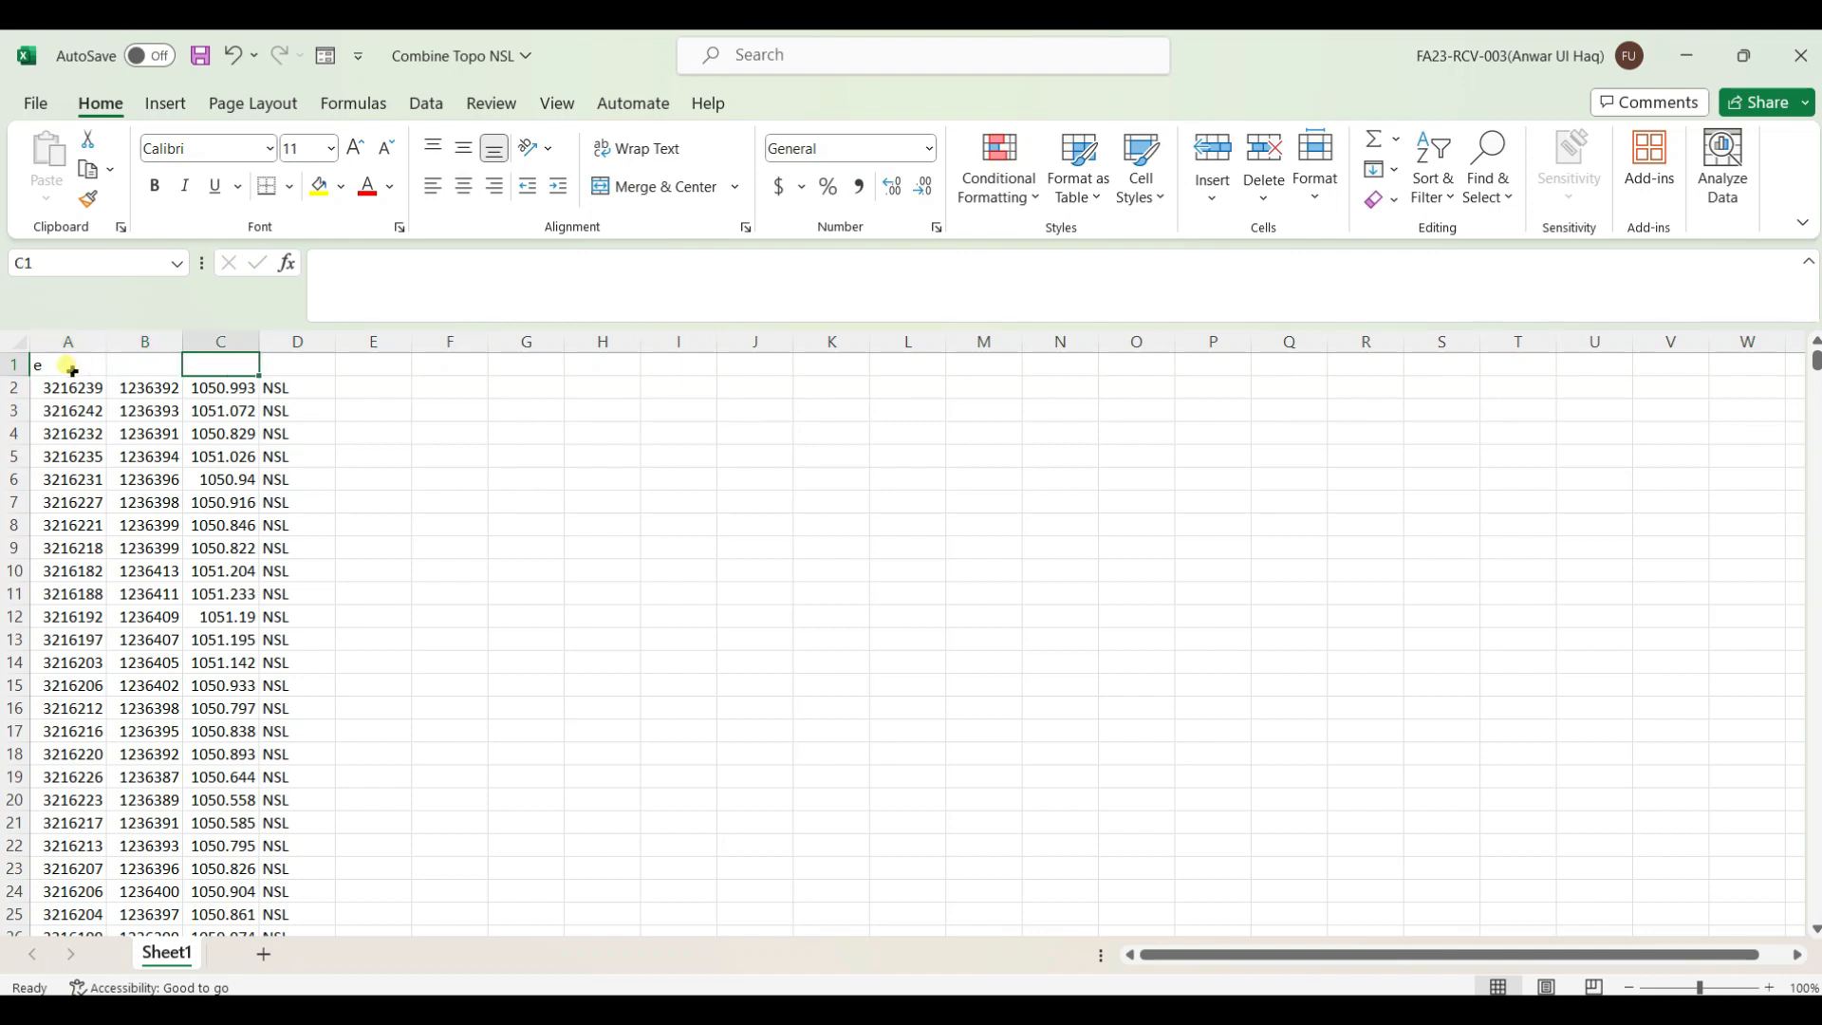
click(74, 372)
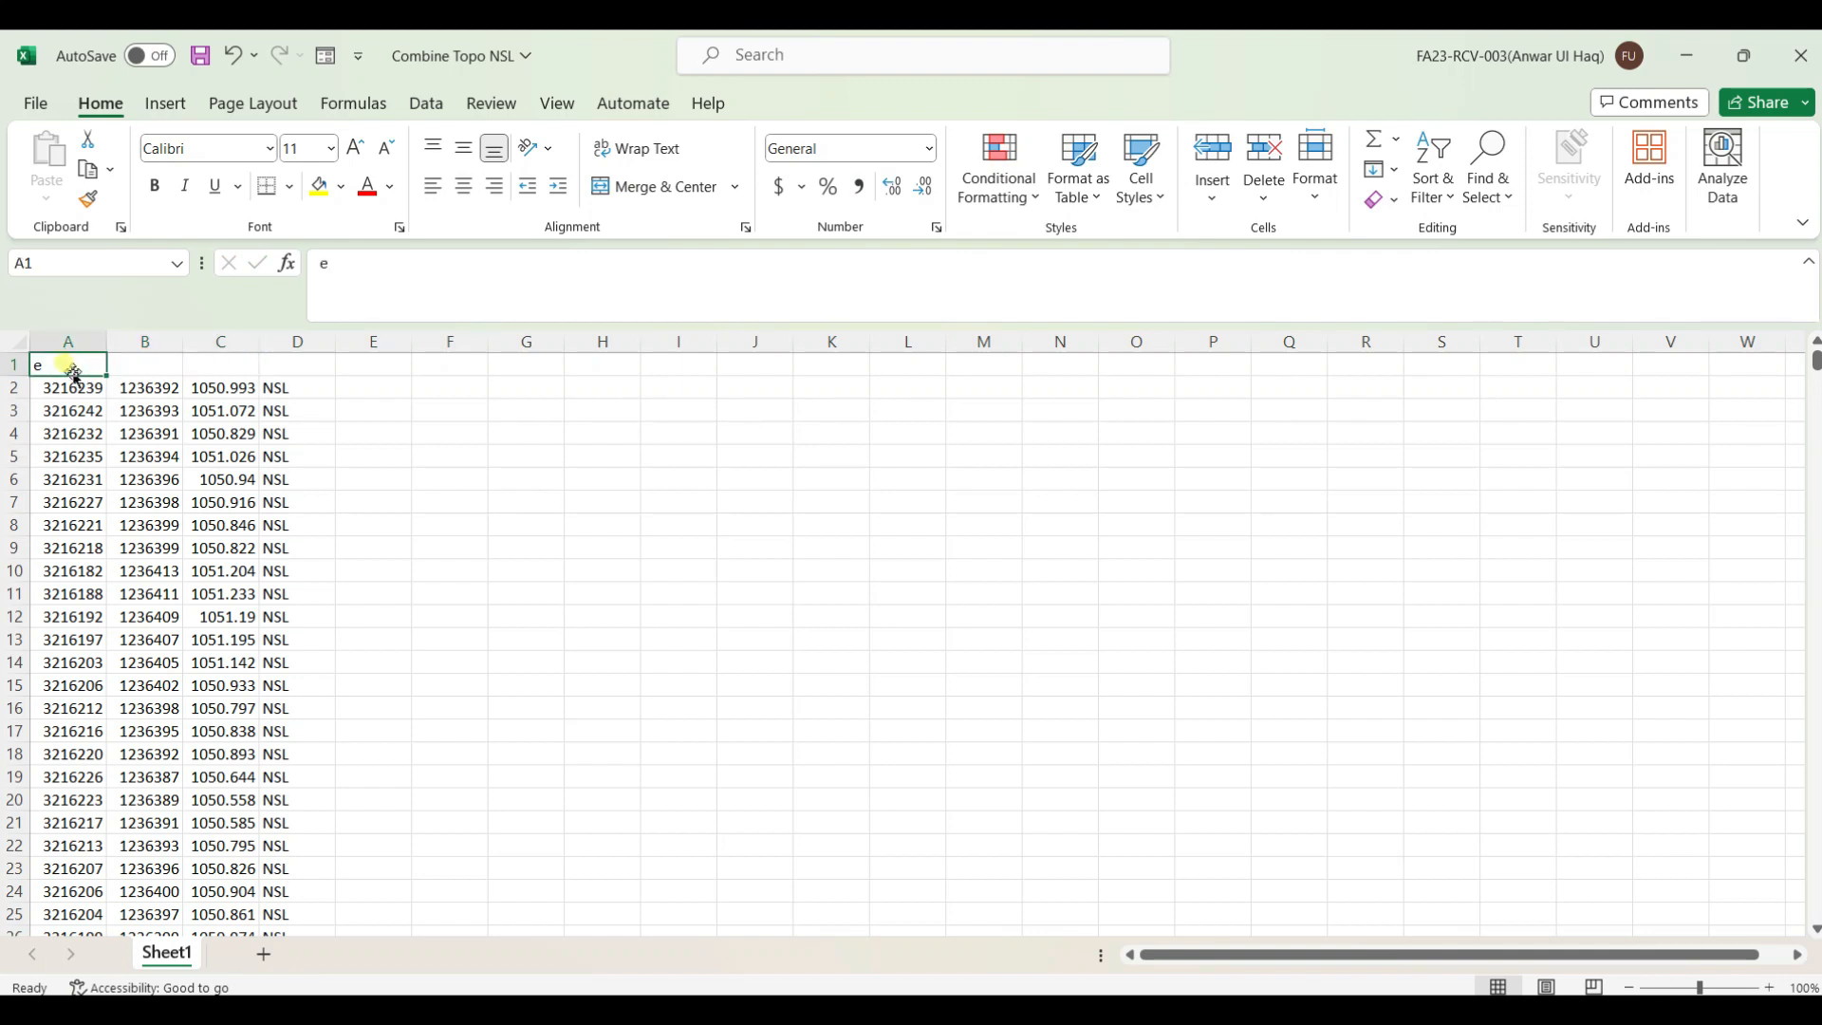
text(E)
Enter the headers N, E and D in cells B1, C1 and D1
click(126, 356)
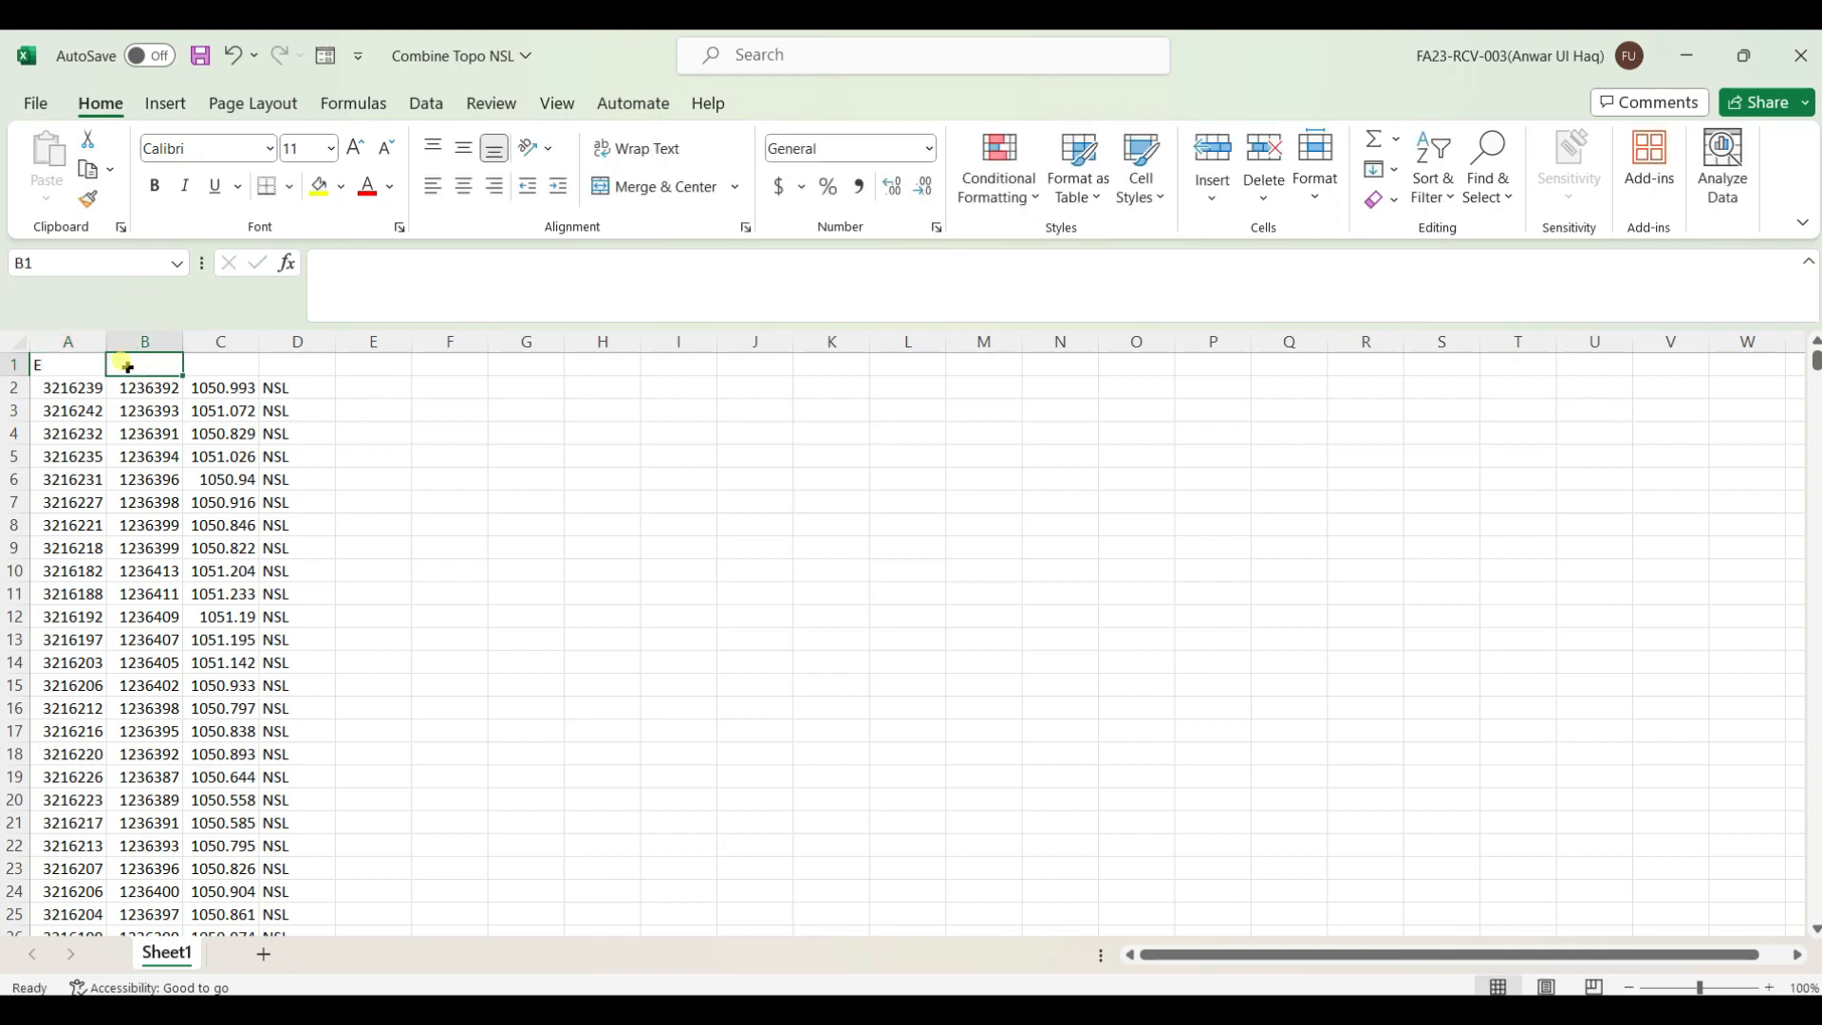
text(N)
click(217, 358)
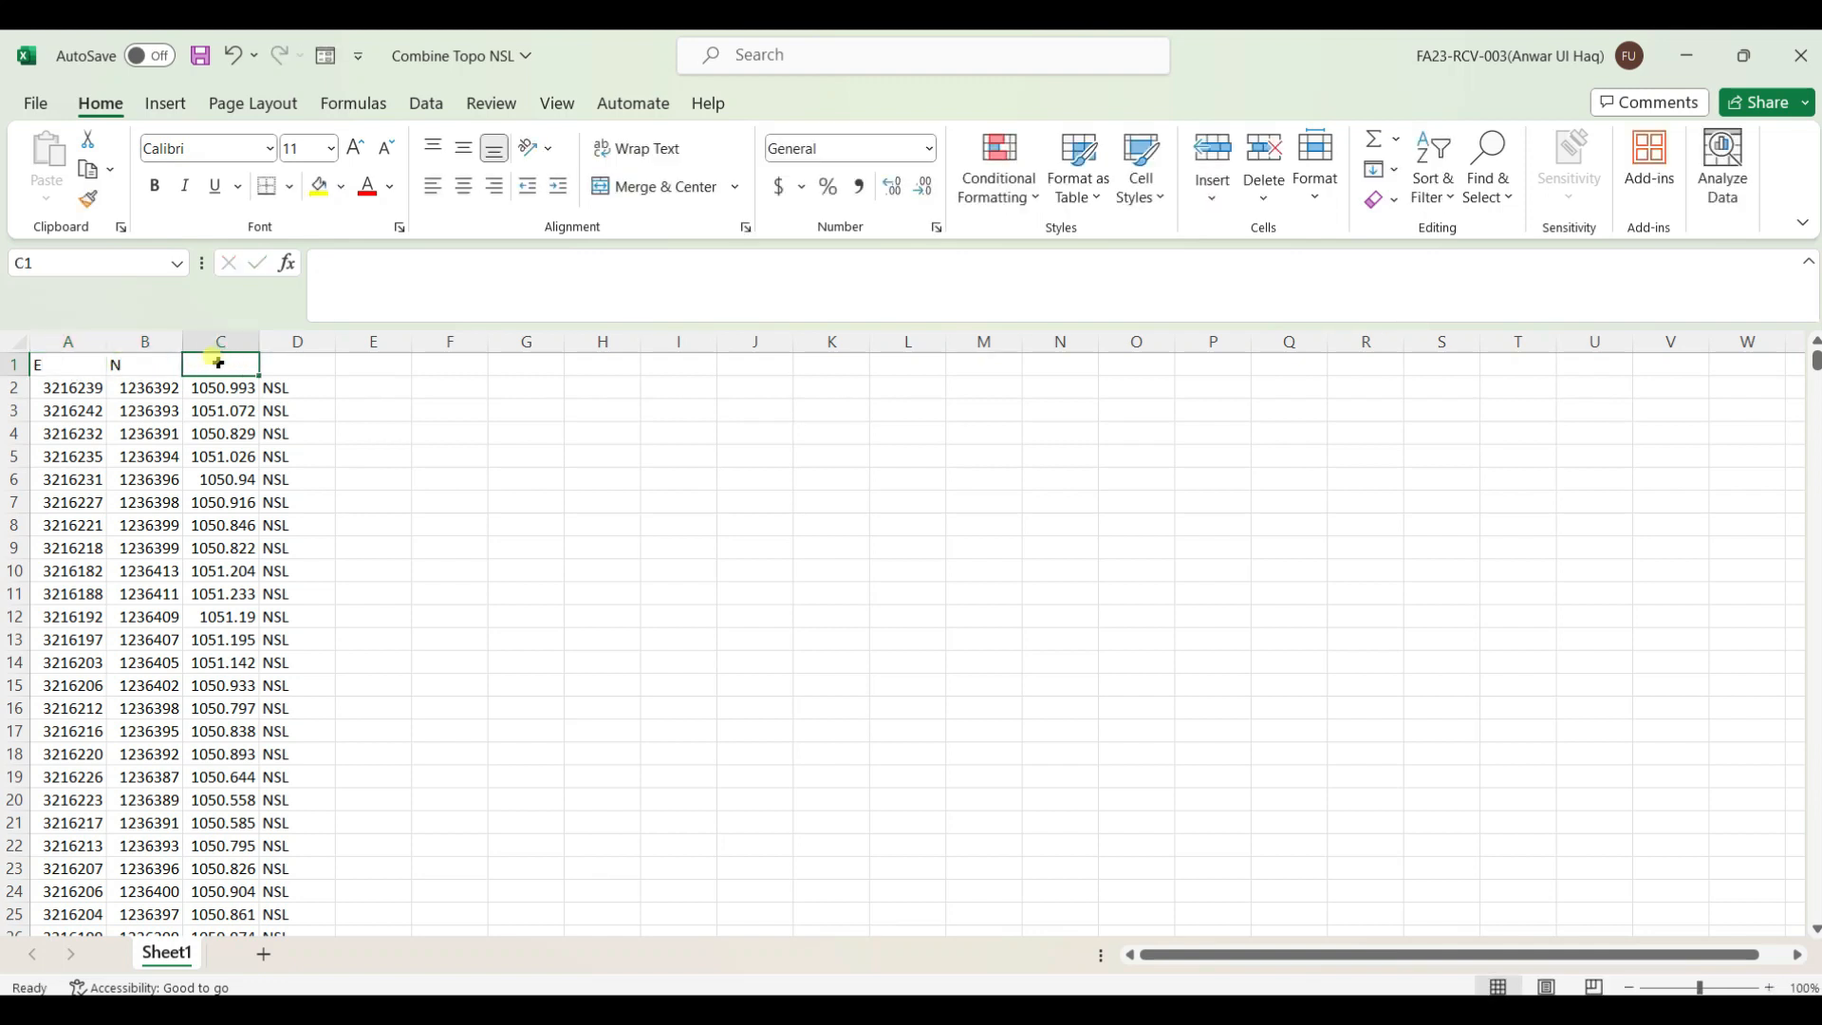
text(E)
click(282, 364)
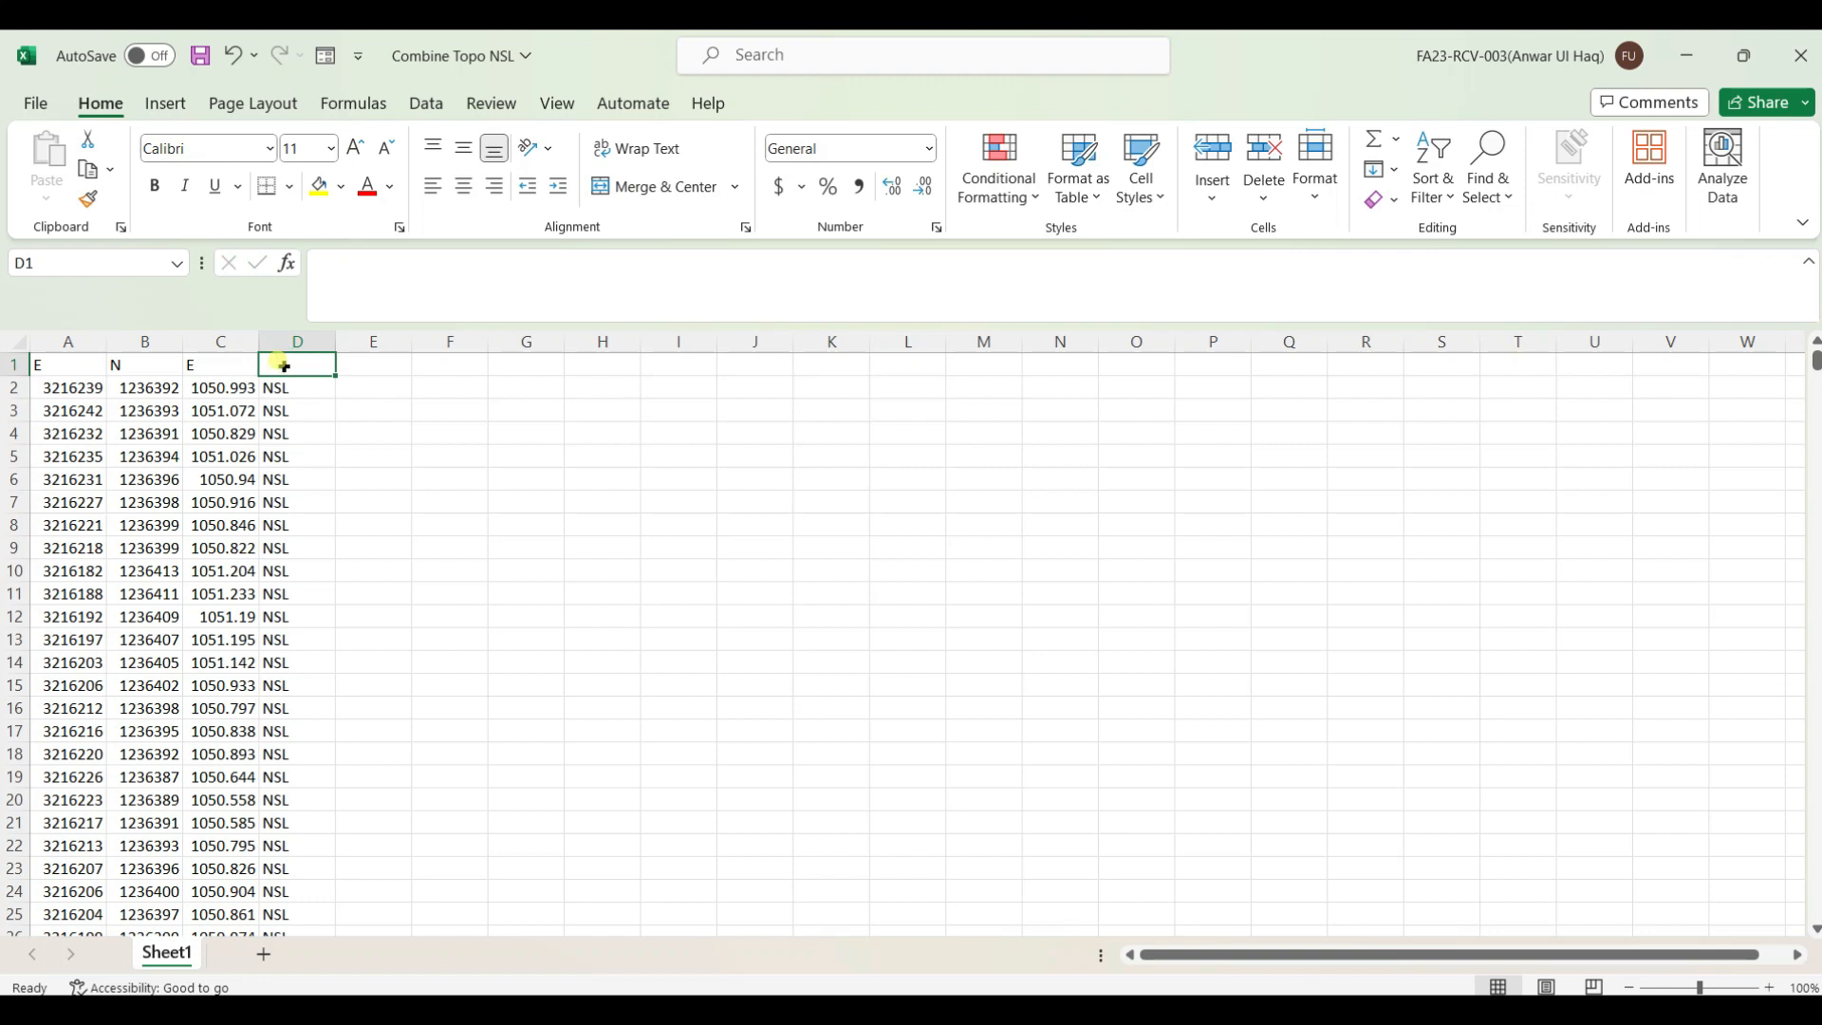
text(D)
click(470, 451)
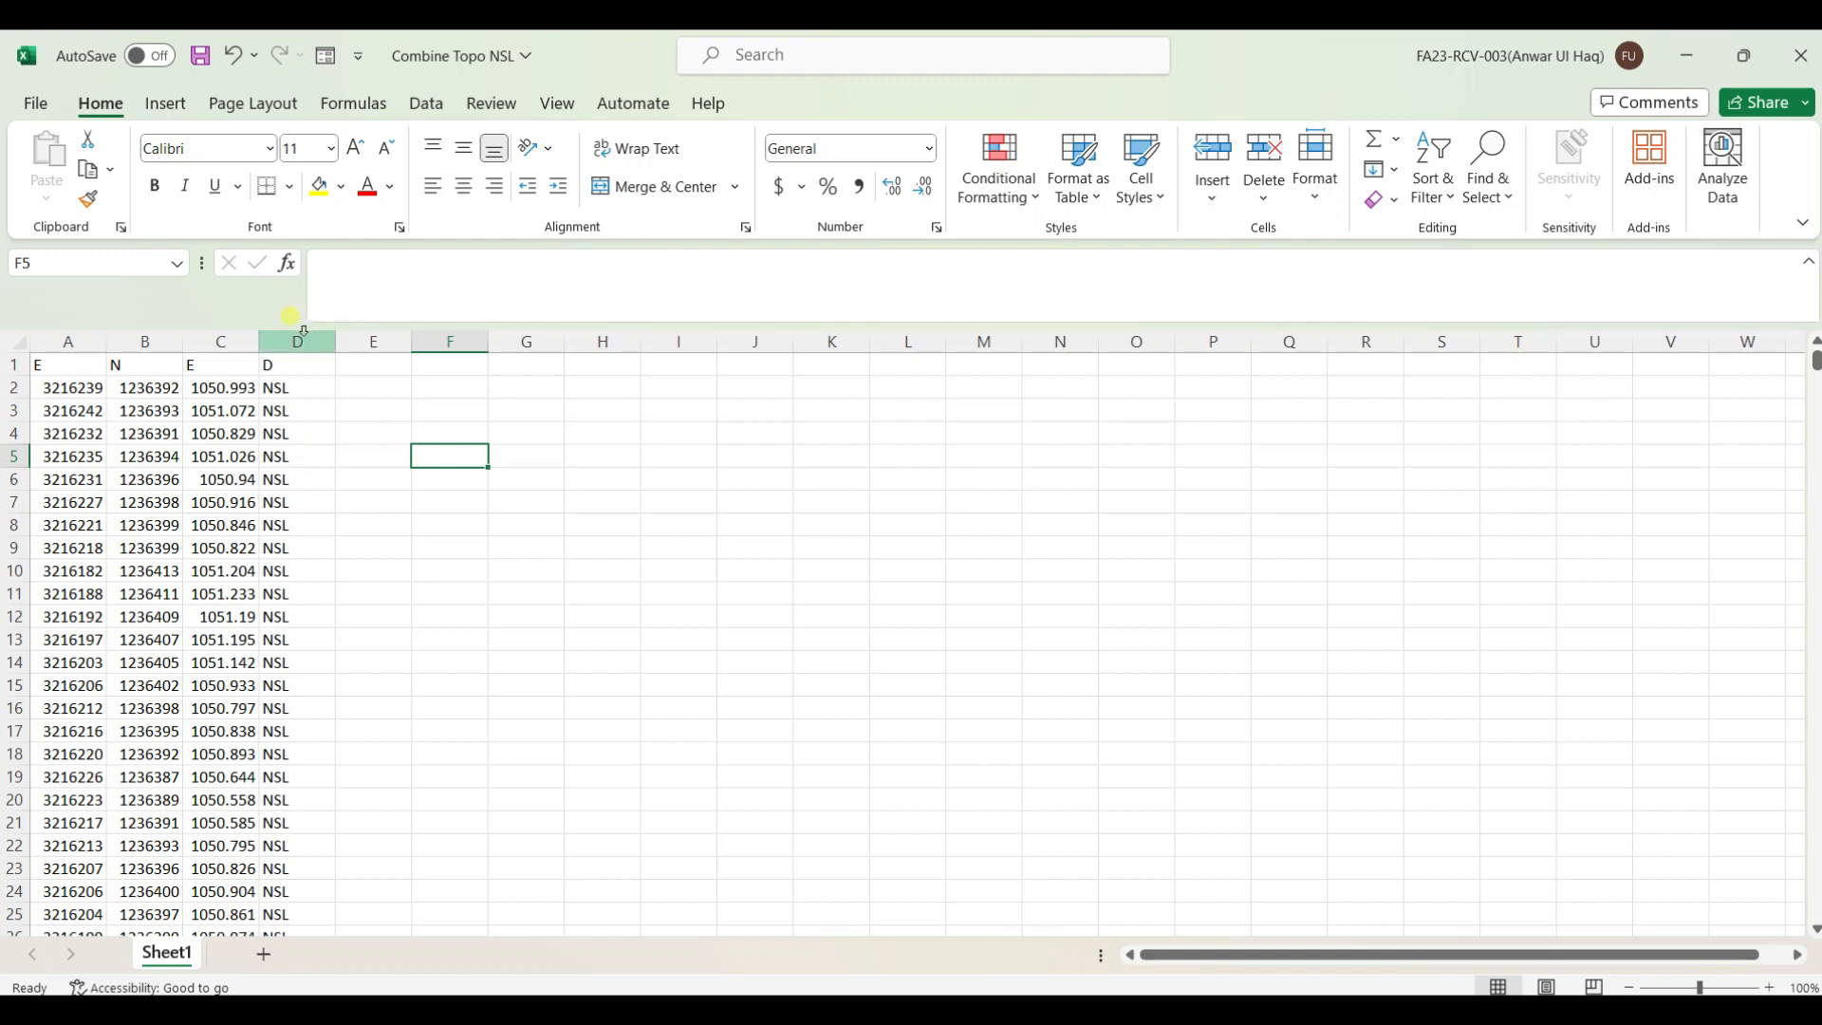
Delete the header row again so the data starts in row 1
click(11, 363)
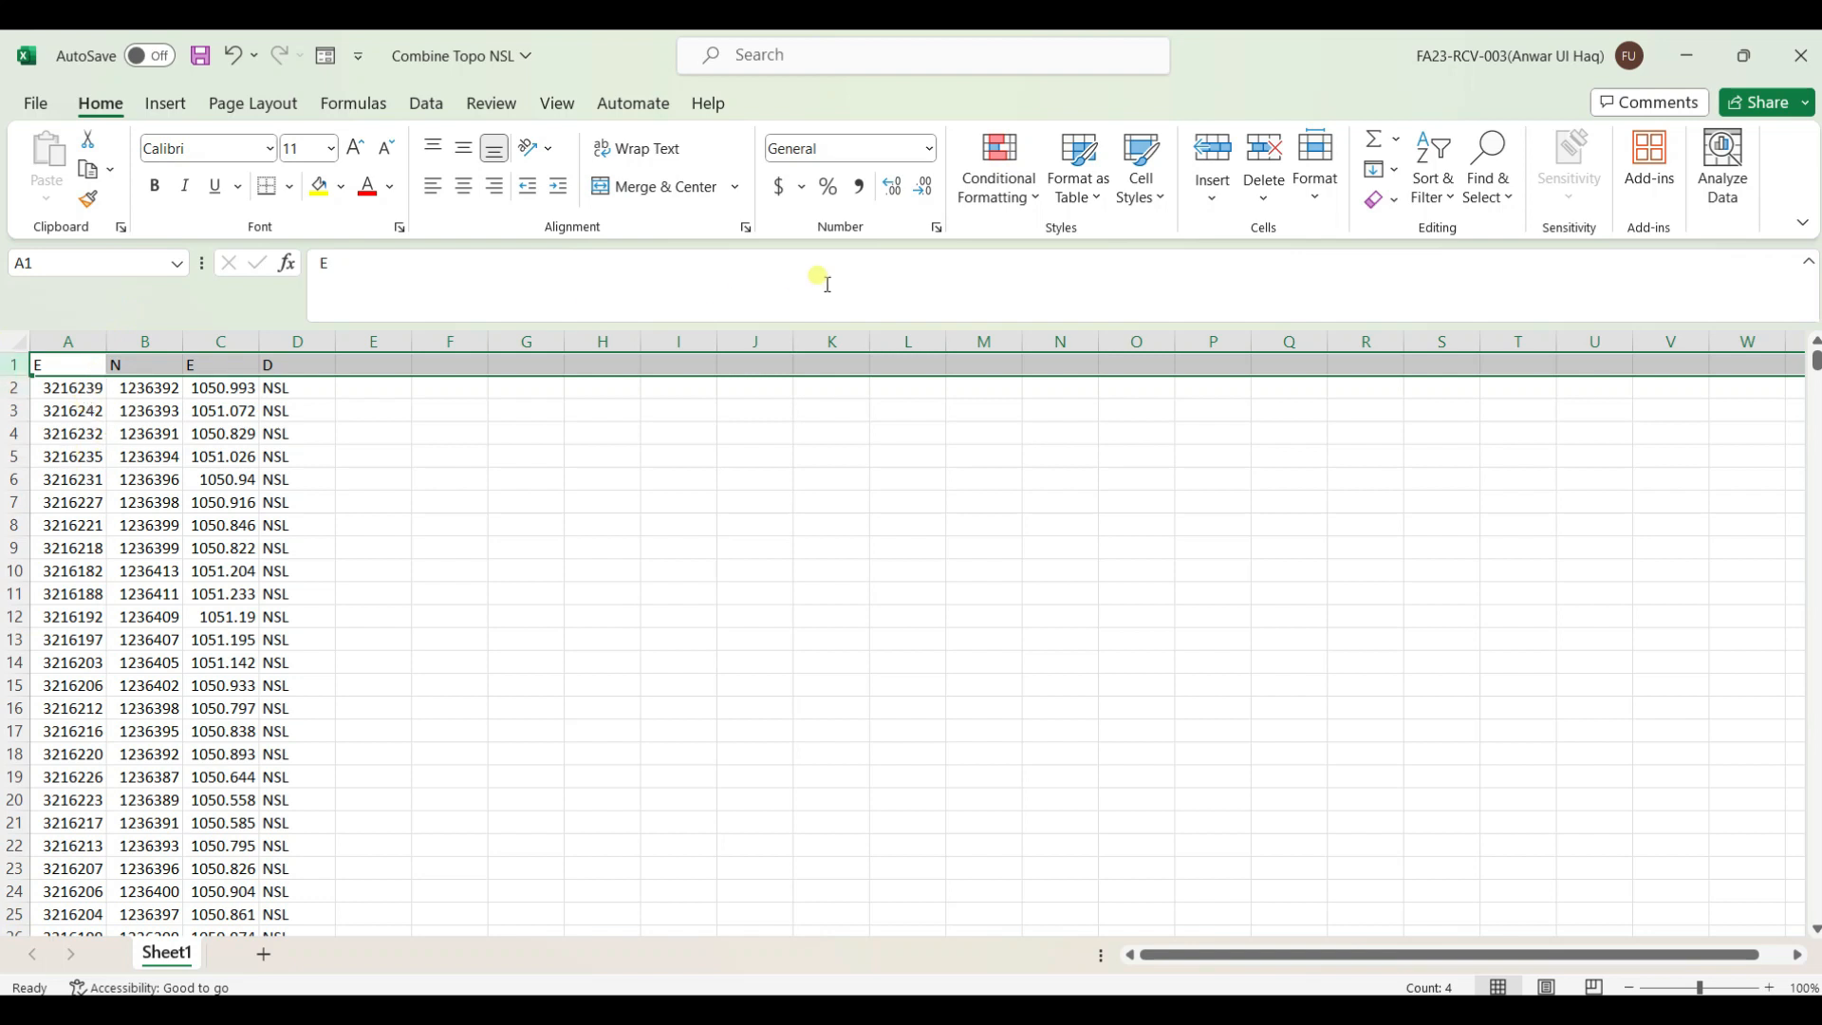
click(1266, 152)
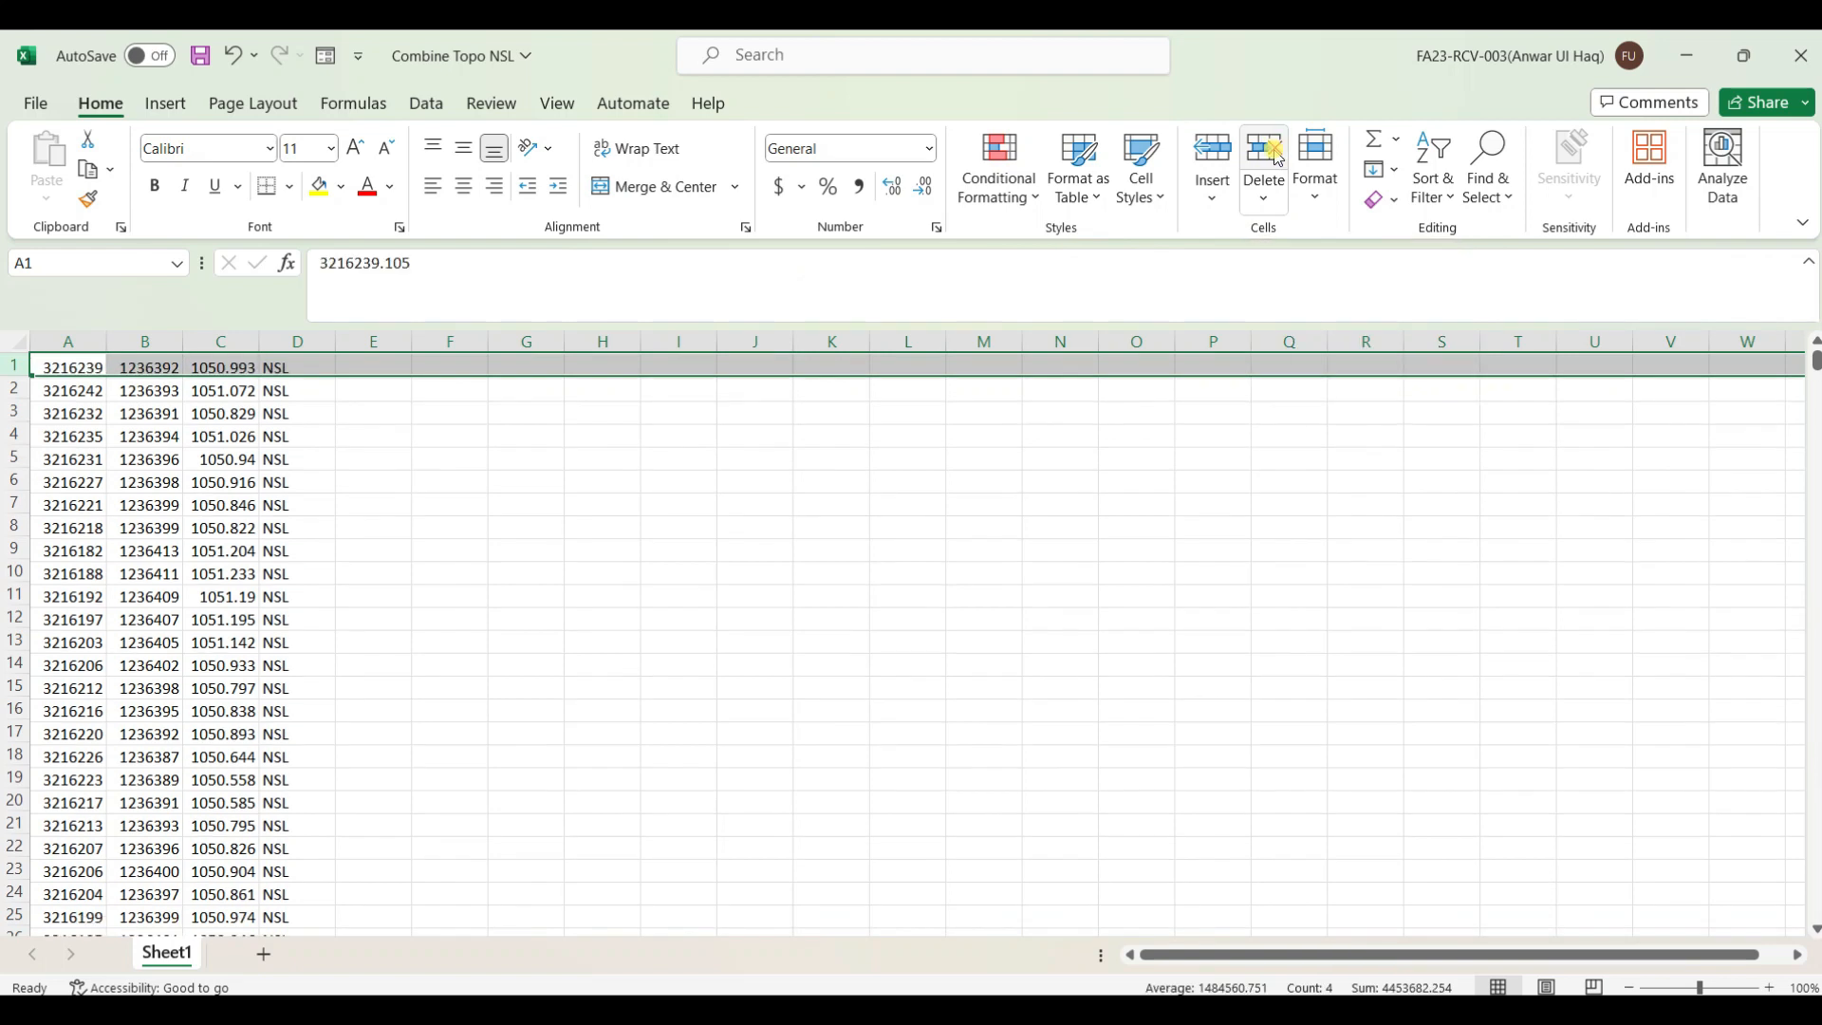
Delete the empty sheet columns E through V beside the coordinate data
click(832, 501)
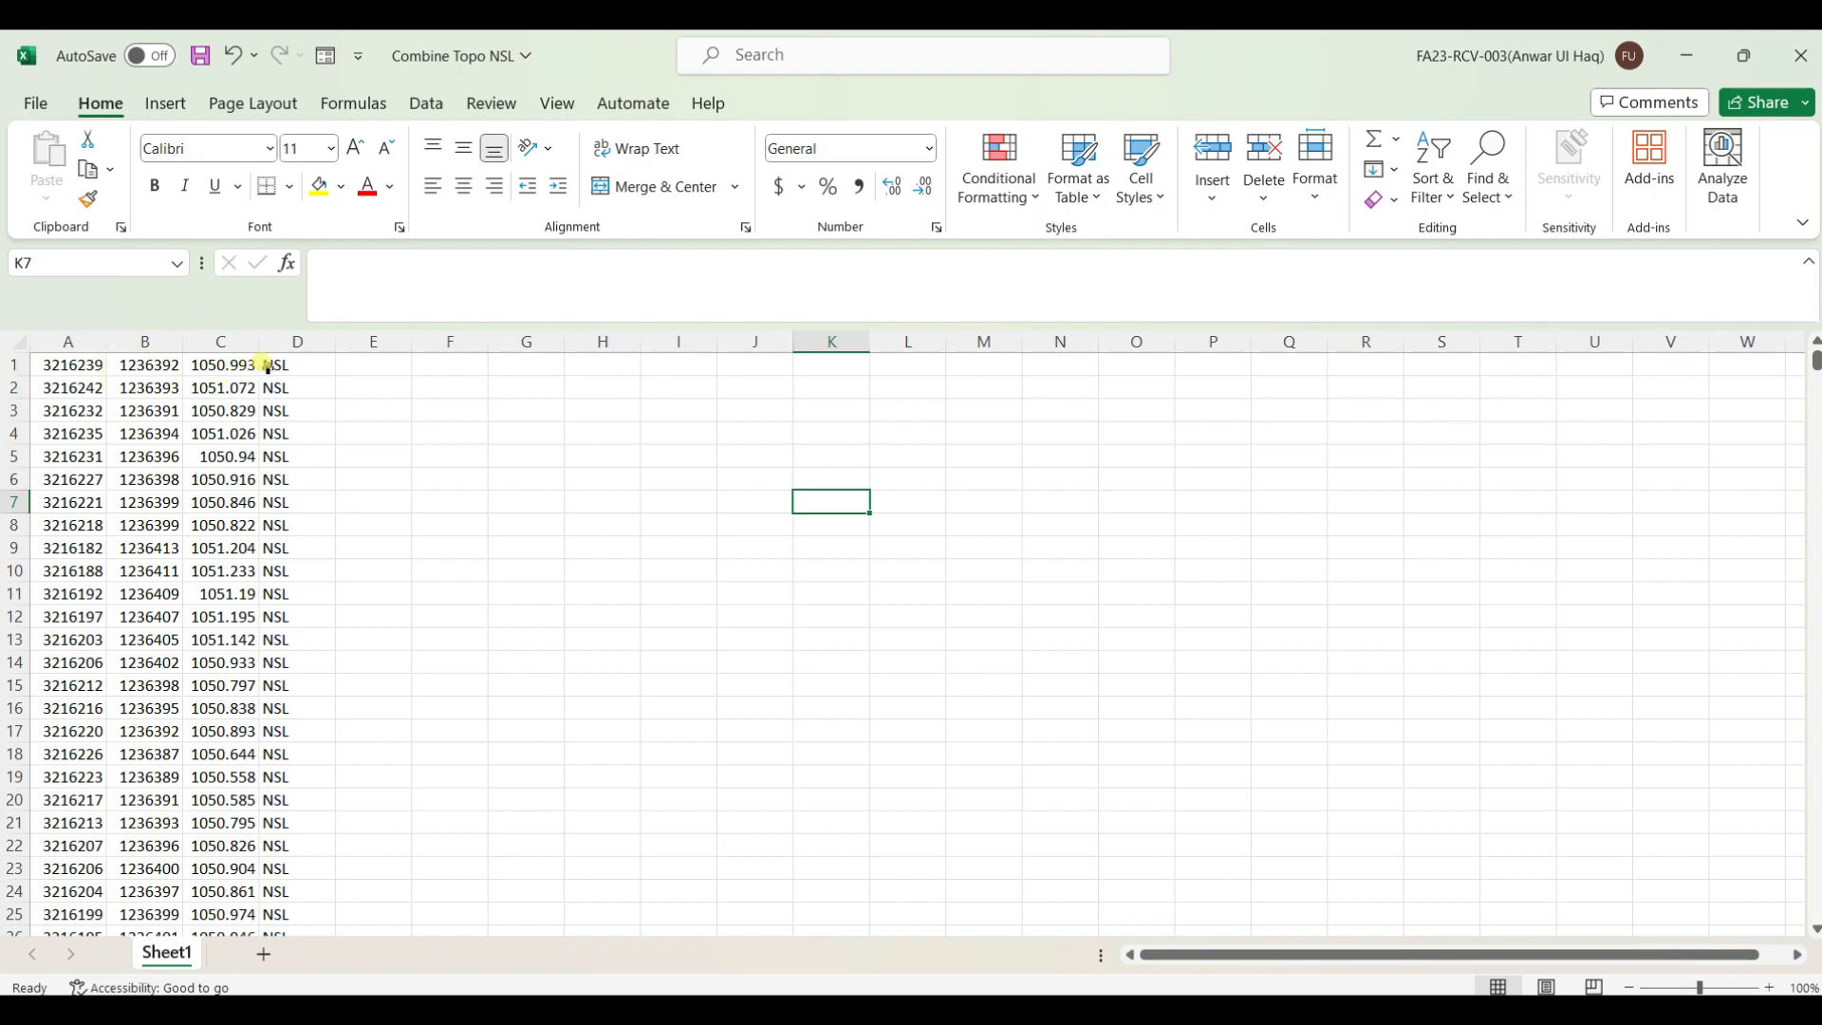
click(229, 365)
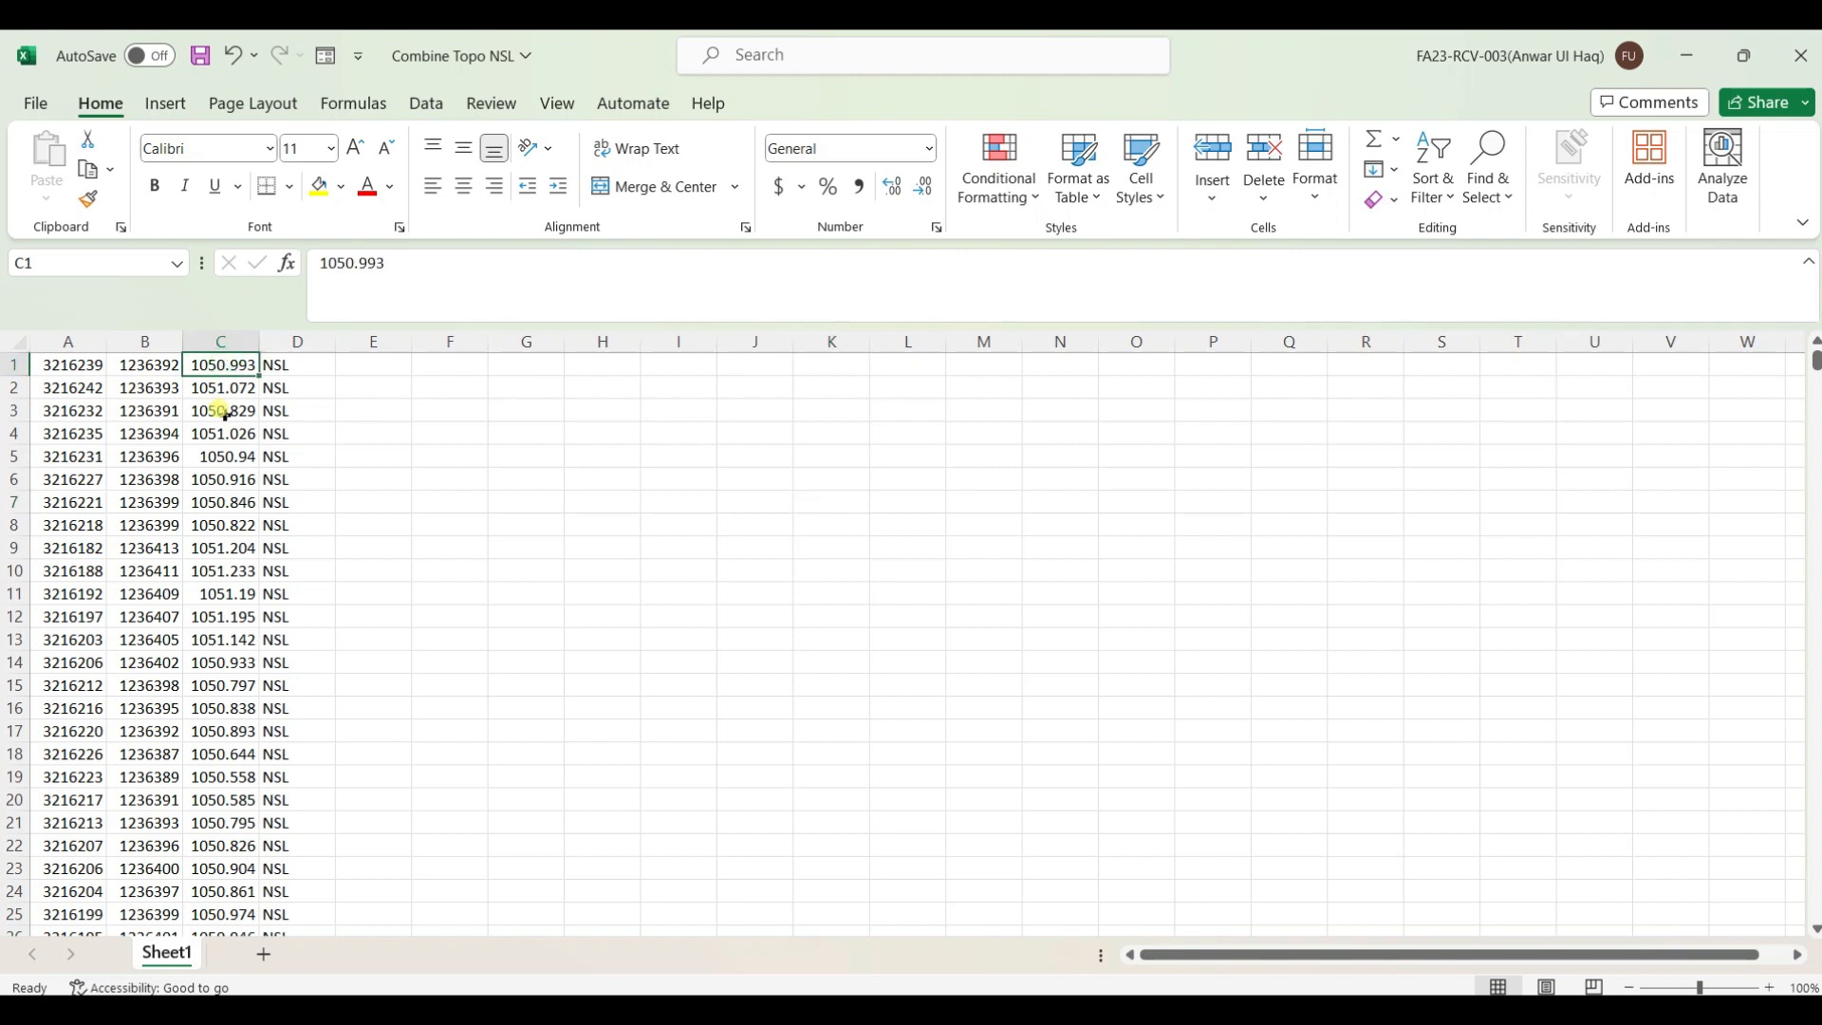
click(224, 426)
click(272, 363)
scroll(322, 578, down, 6)
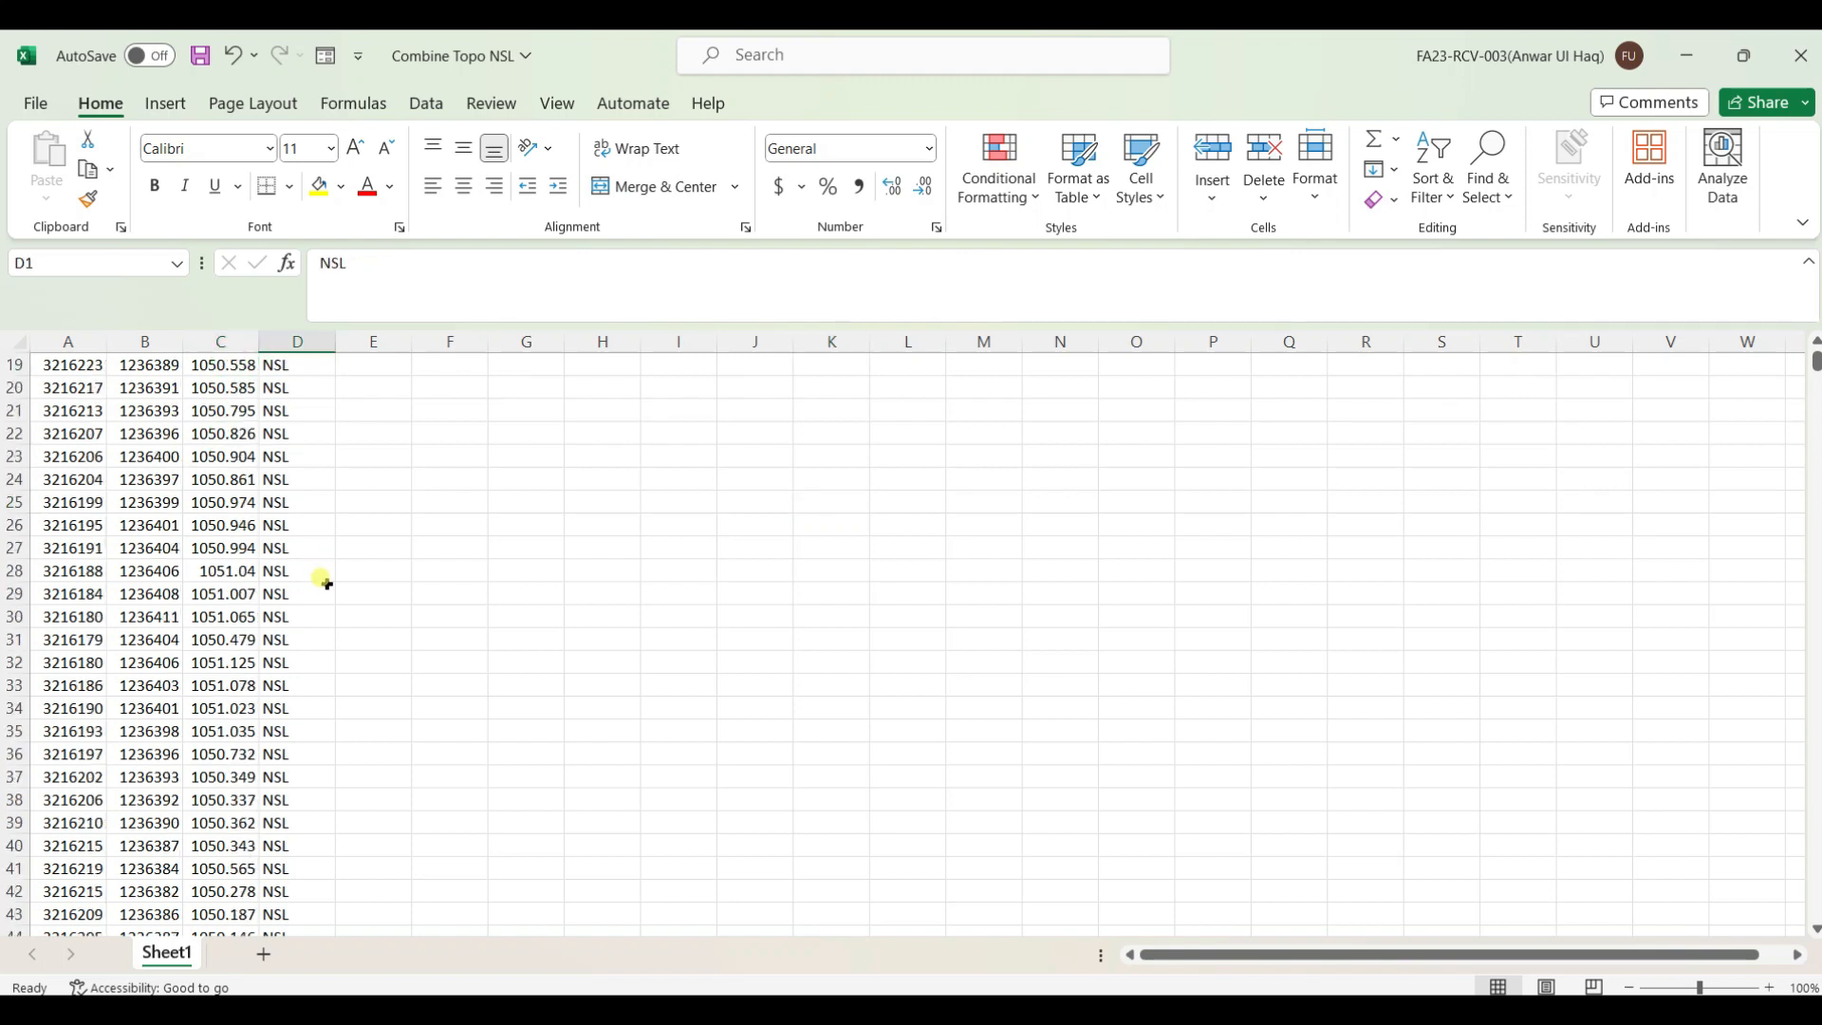
scroll(323, 579, down, 5)
drag(365, 343, 1675, 377)
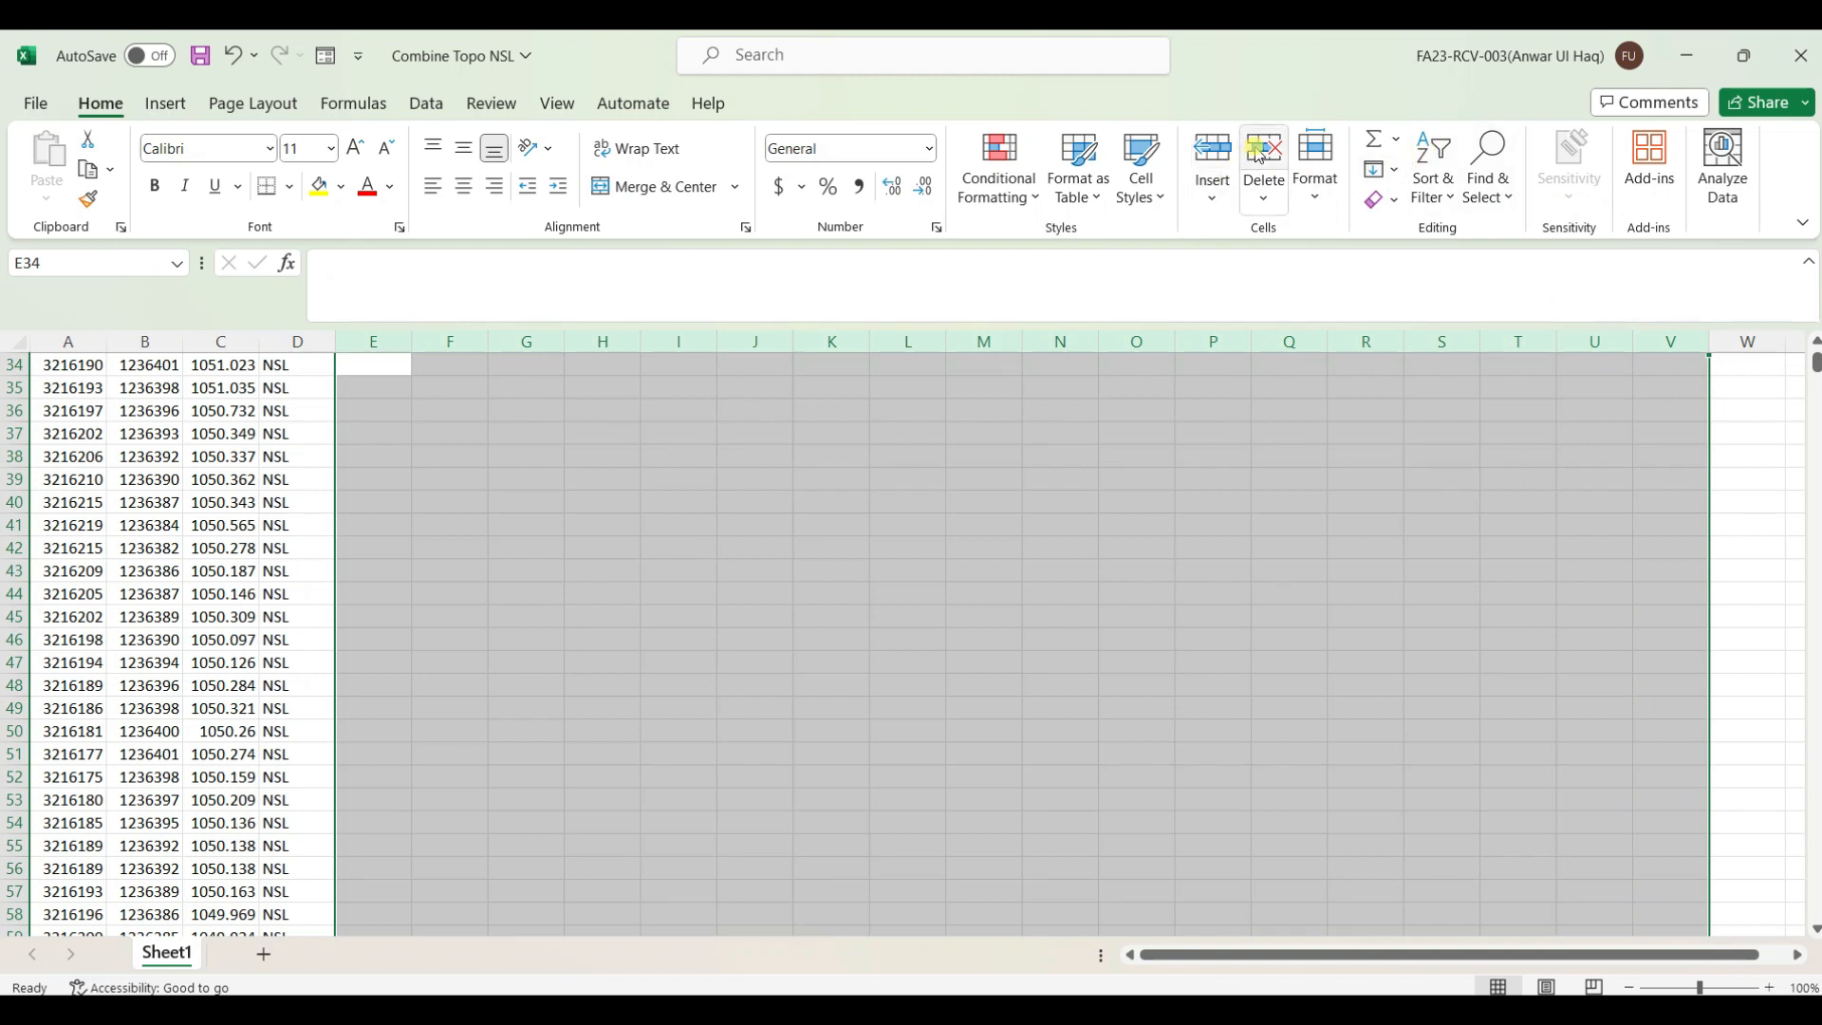
click(1261, 180)
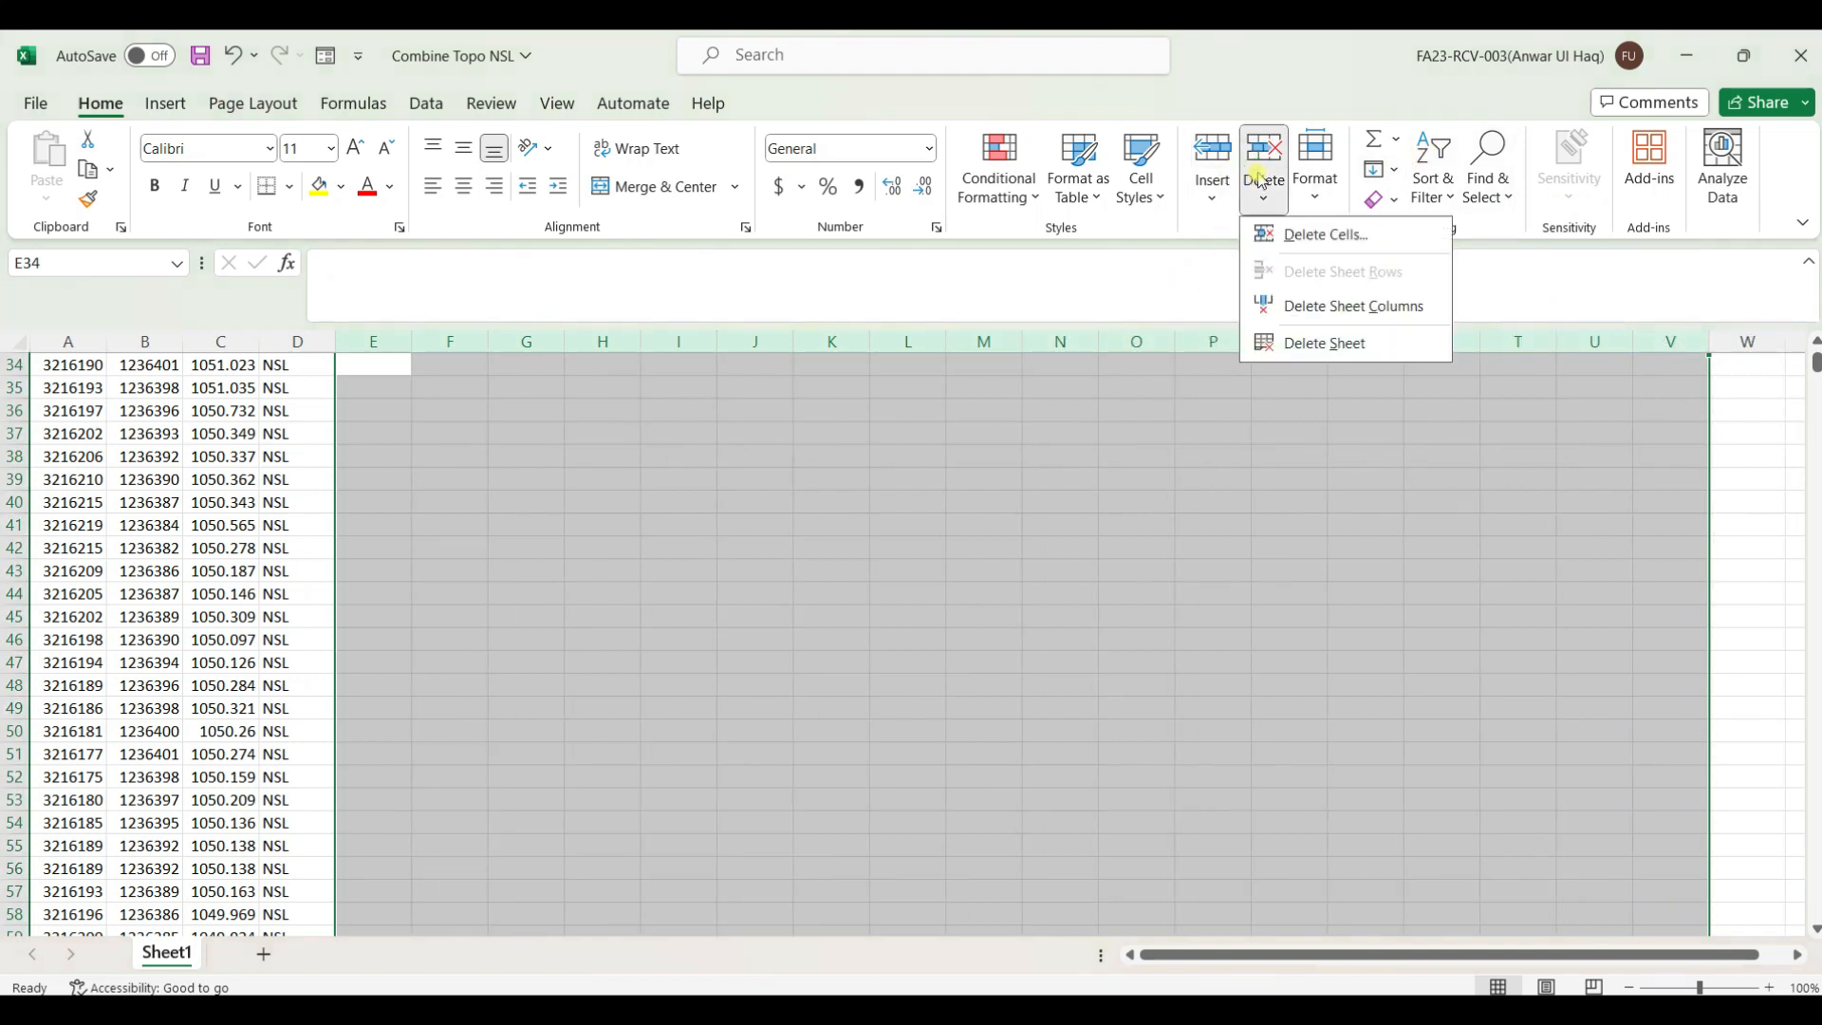
click(1353, 306)
scroll(1044, 455, down, 20)
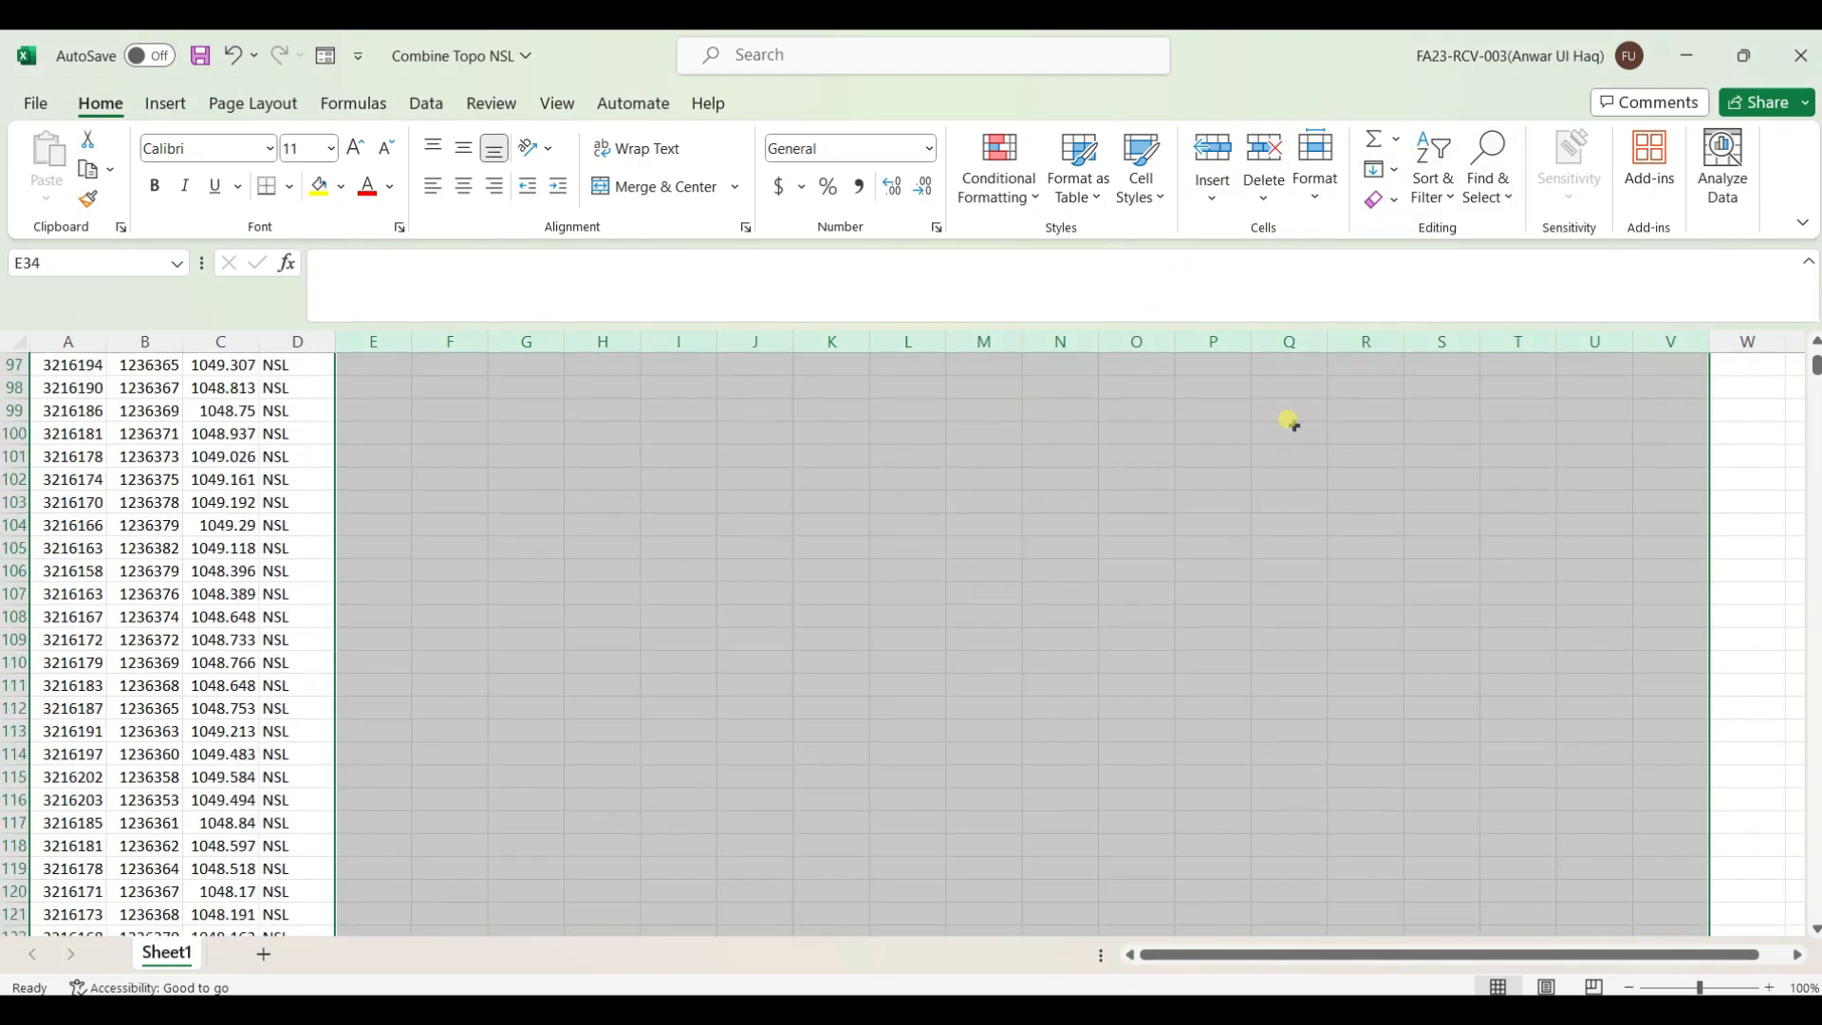
Delete the empty rows 11356 to 11380 below the last data row
drag(1815, 365, 1749, 924)
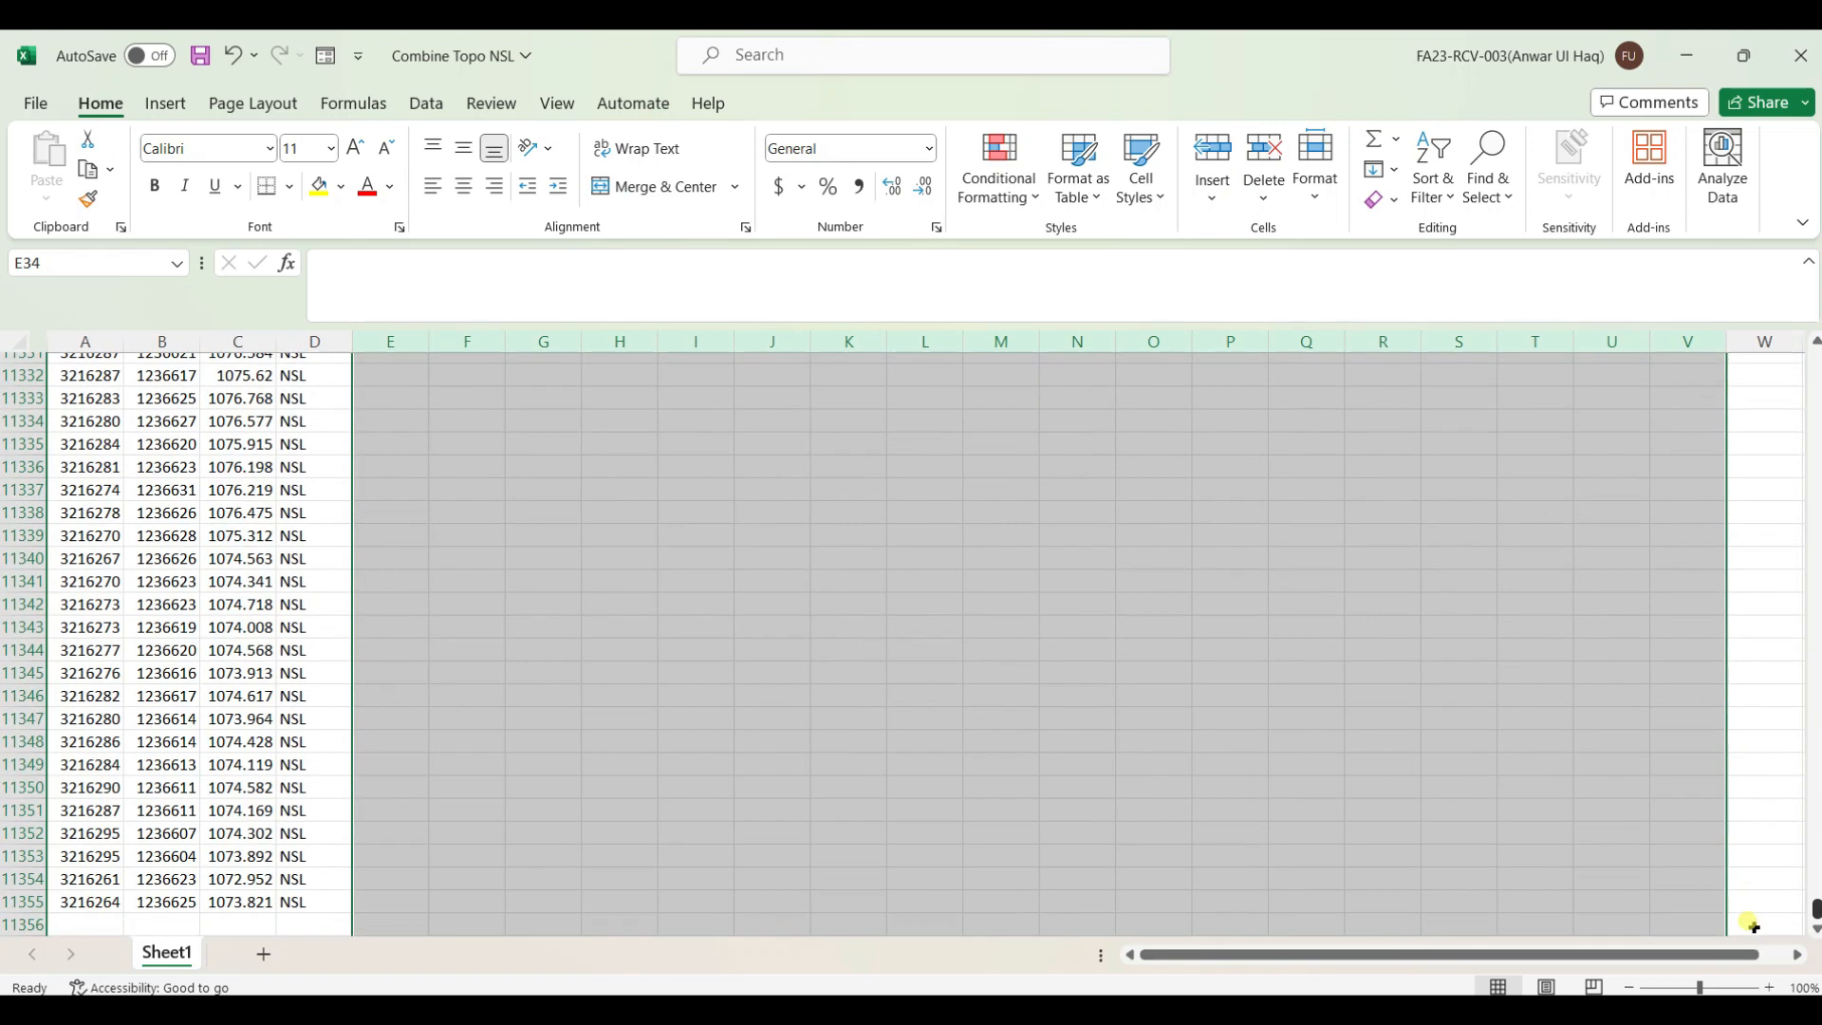
scroll(919, 577, down, 6)
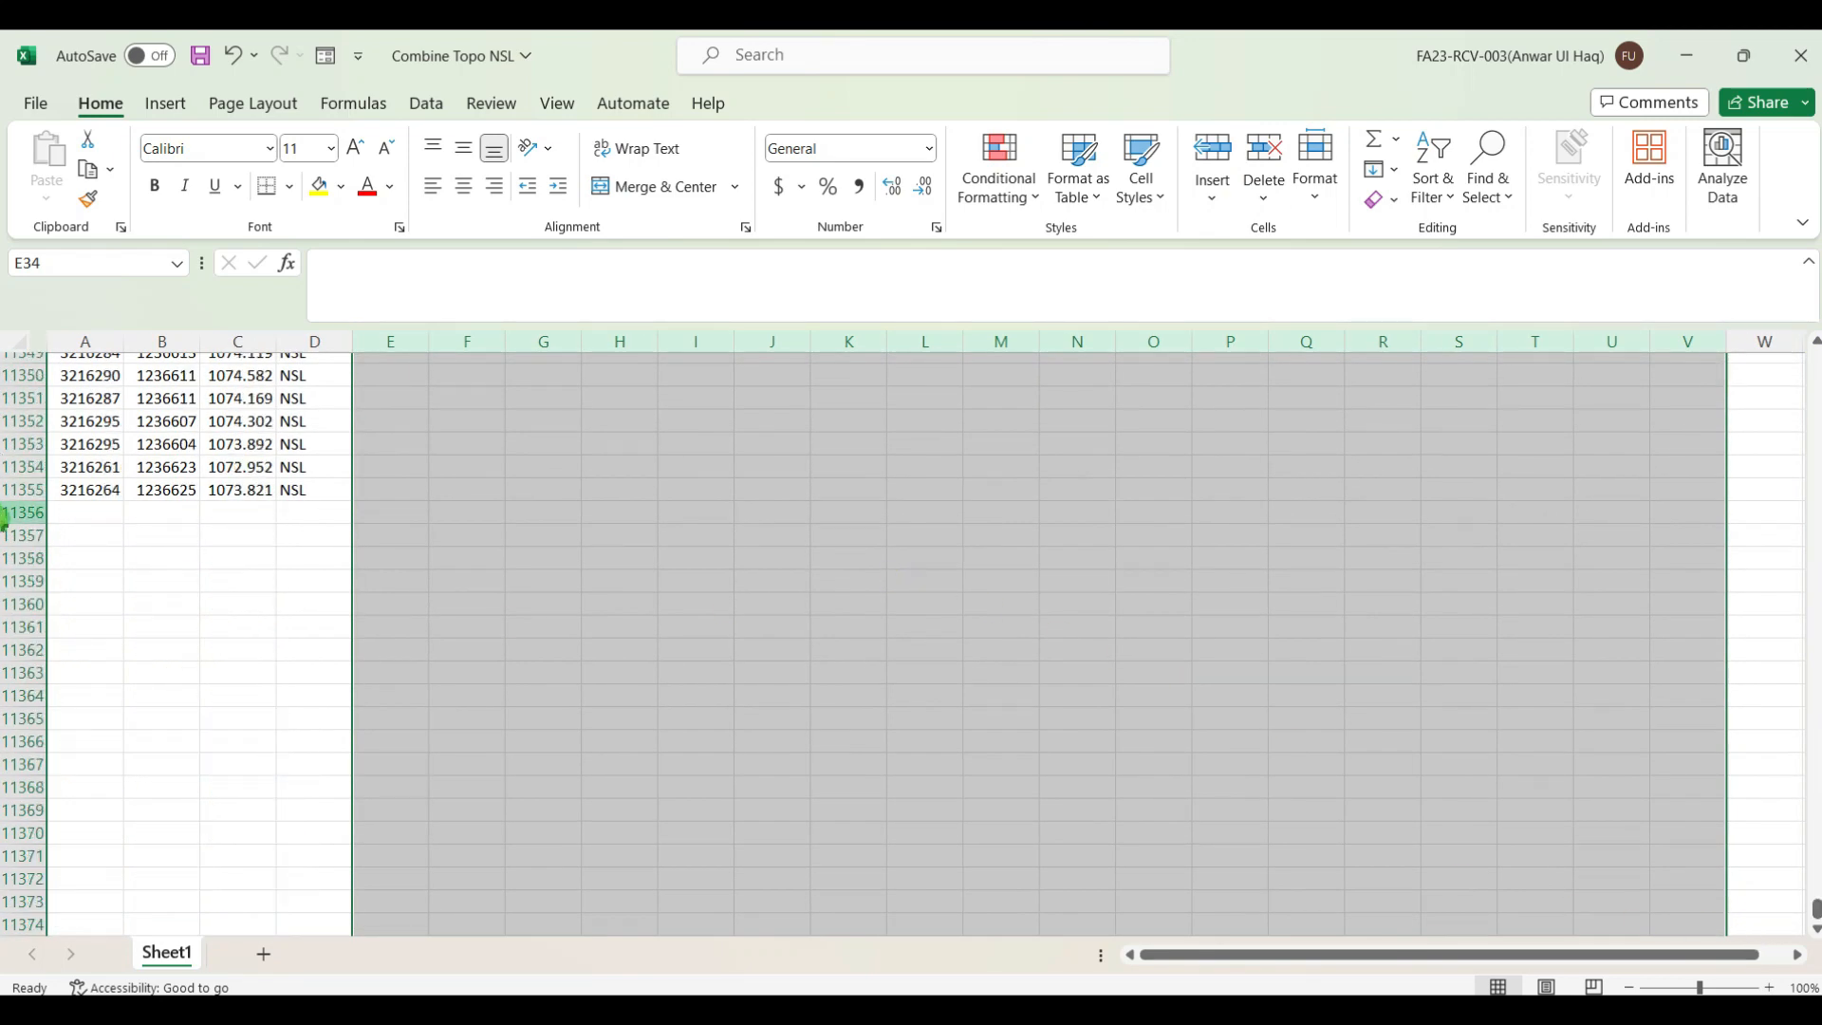
drag(24, 512, 24, 892)
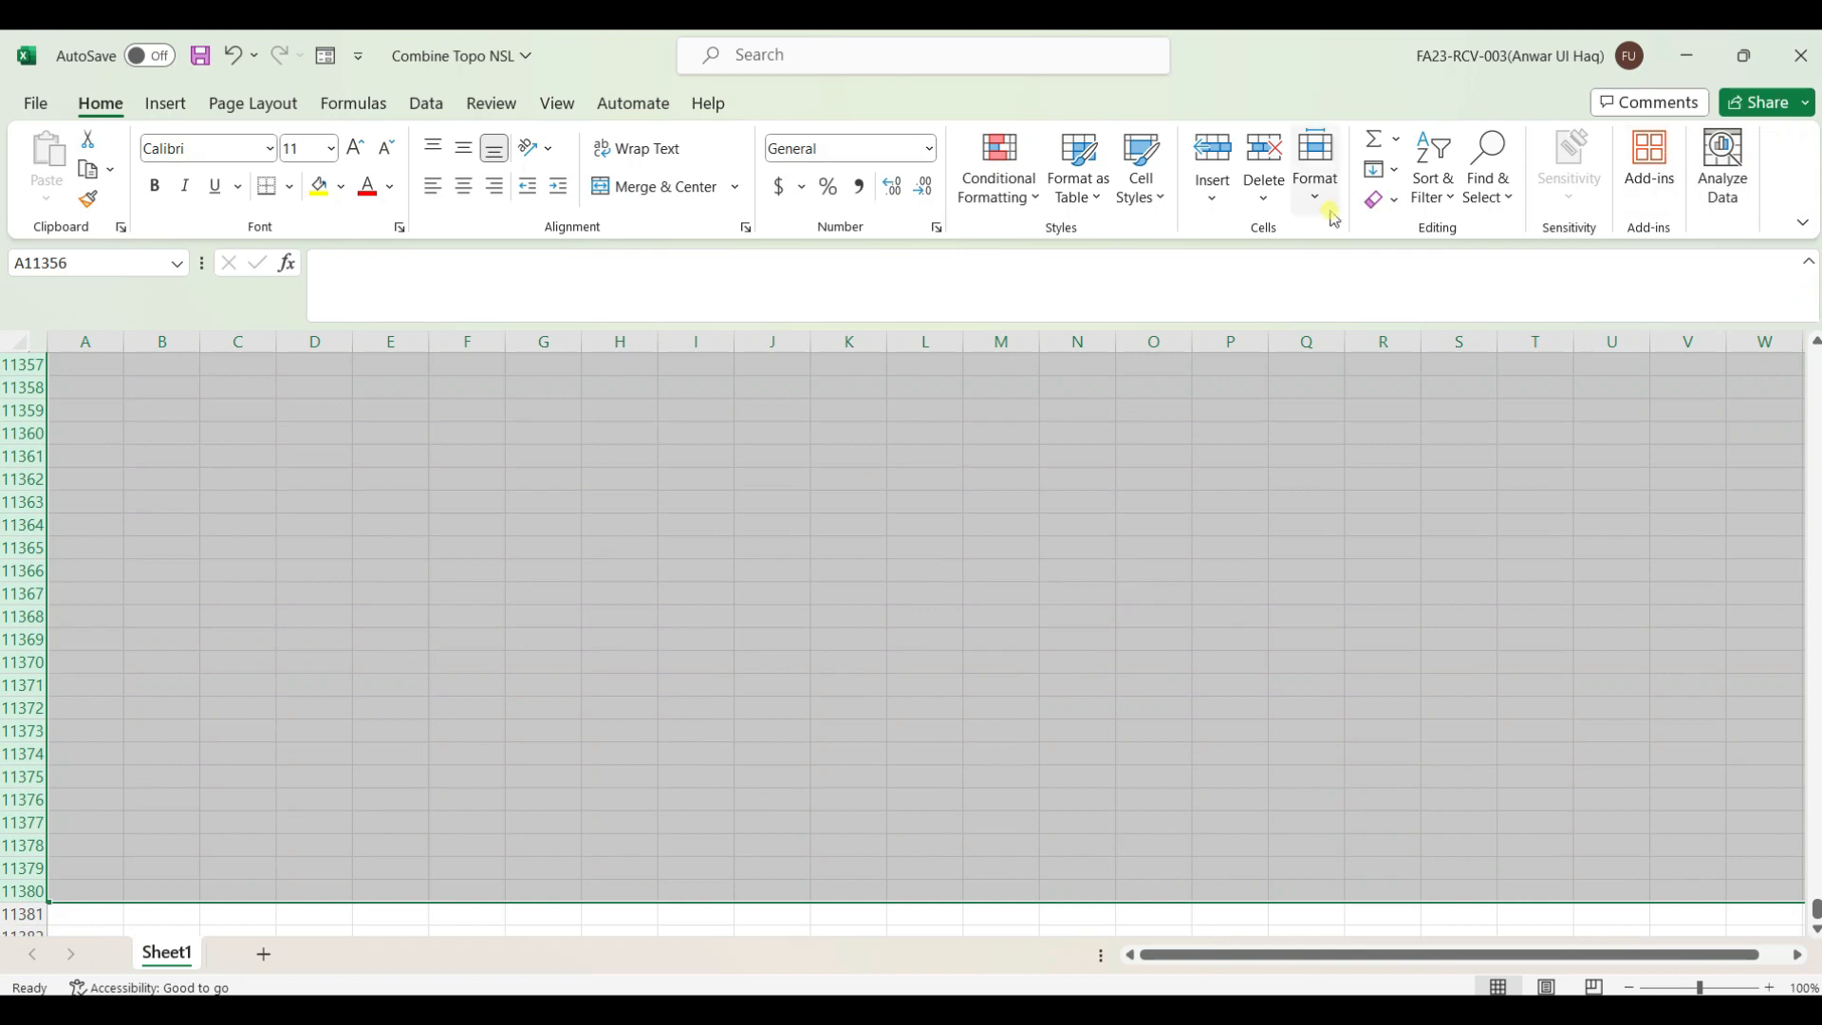
click(1264, 154)
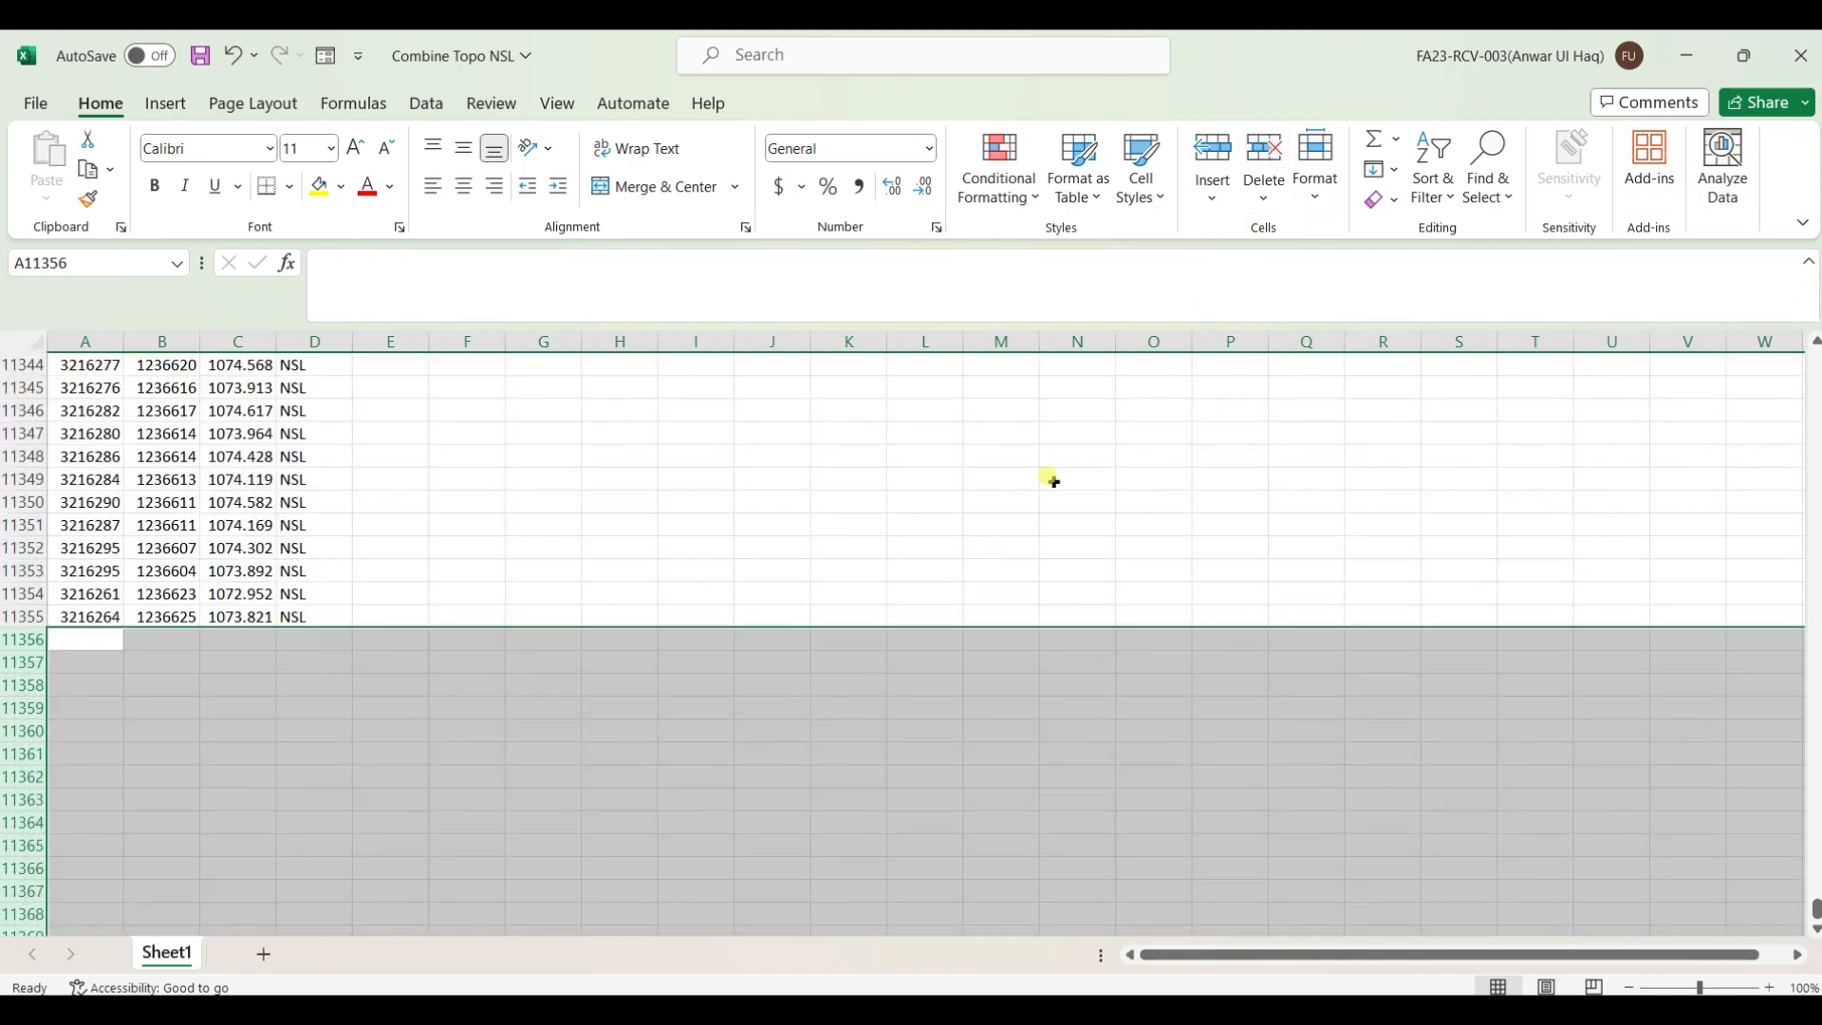
click(839, 681)
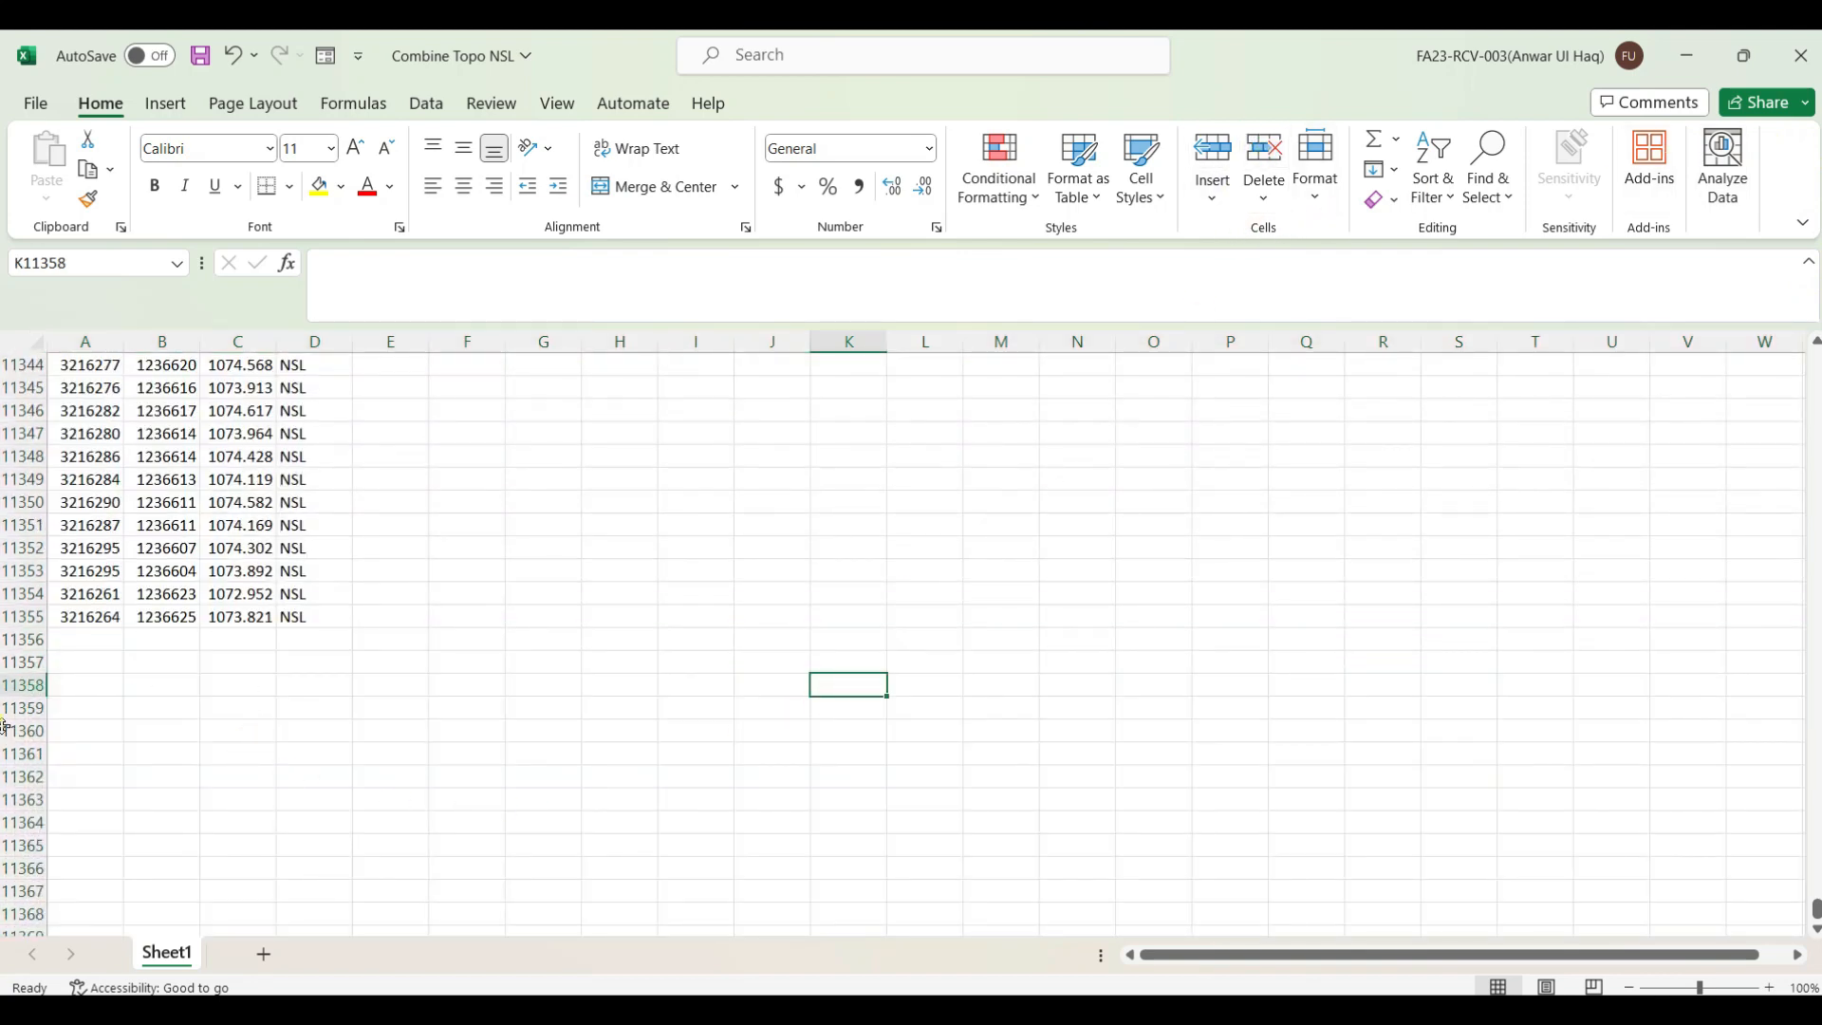
scroll(134, 752, up, 5)
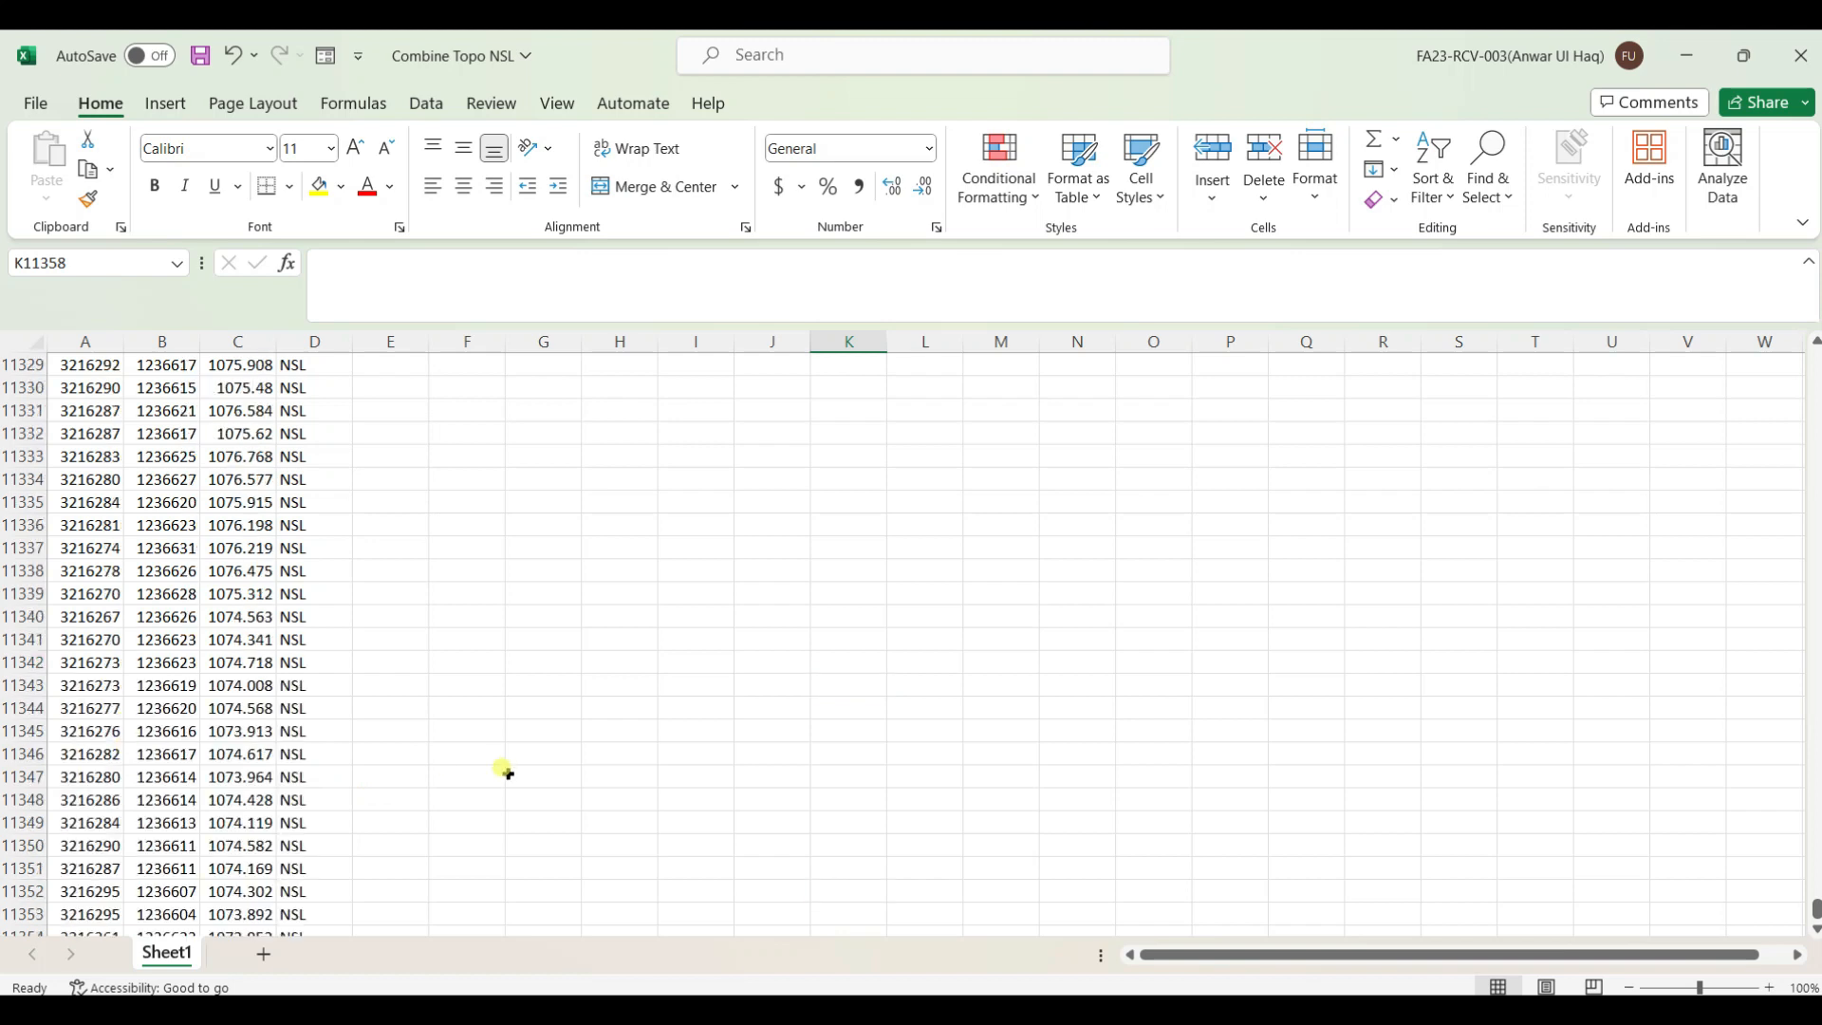
scroll(581, 525, down, 4)
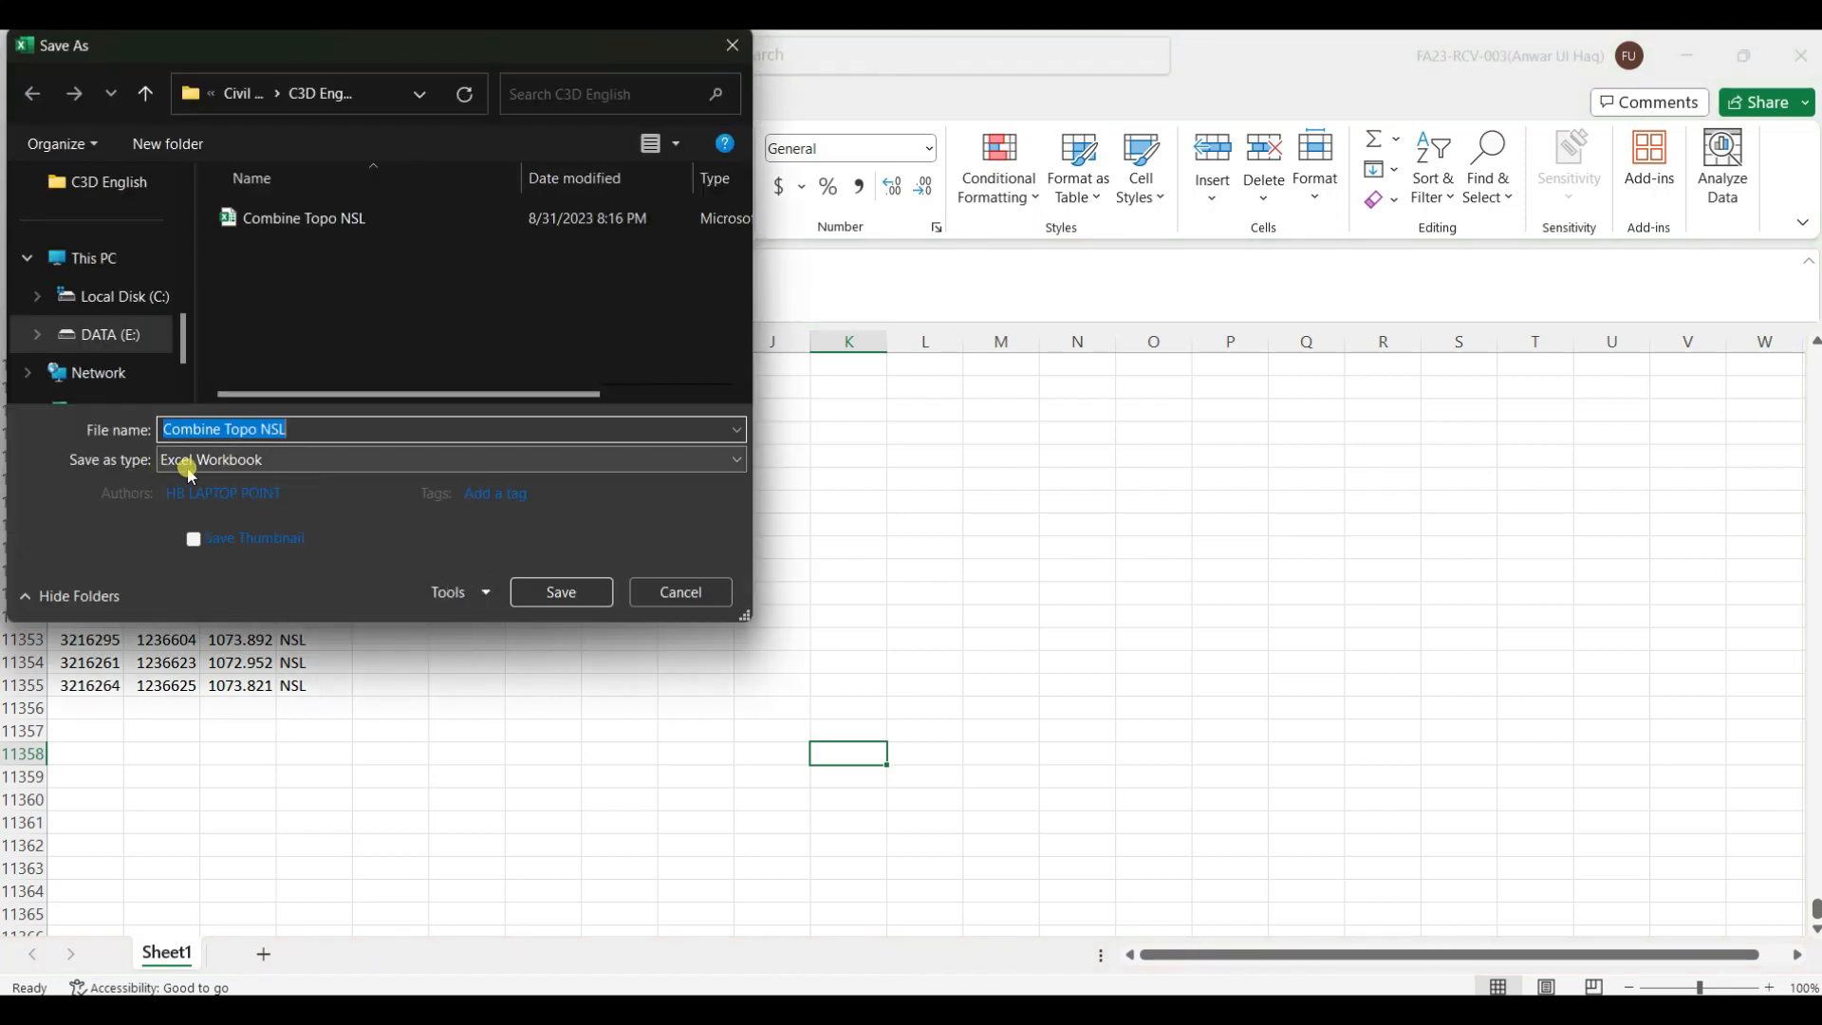
Save the sheet as a CSV (Comma delimited) file named Combine Topo NSL, dismiss the data-loss notice, and close it
click(328, 465)
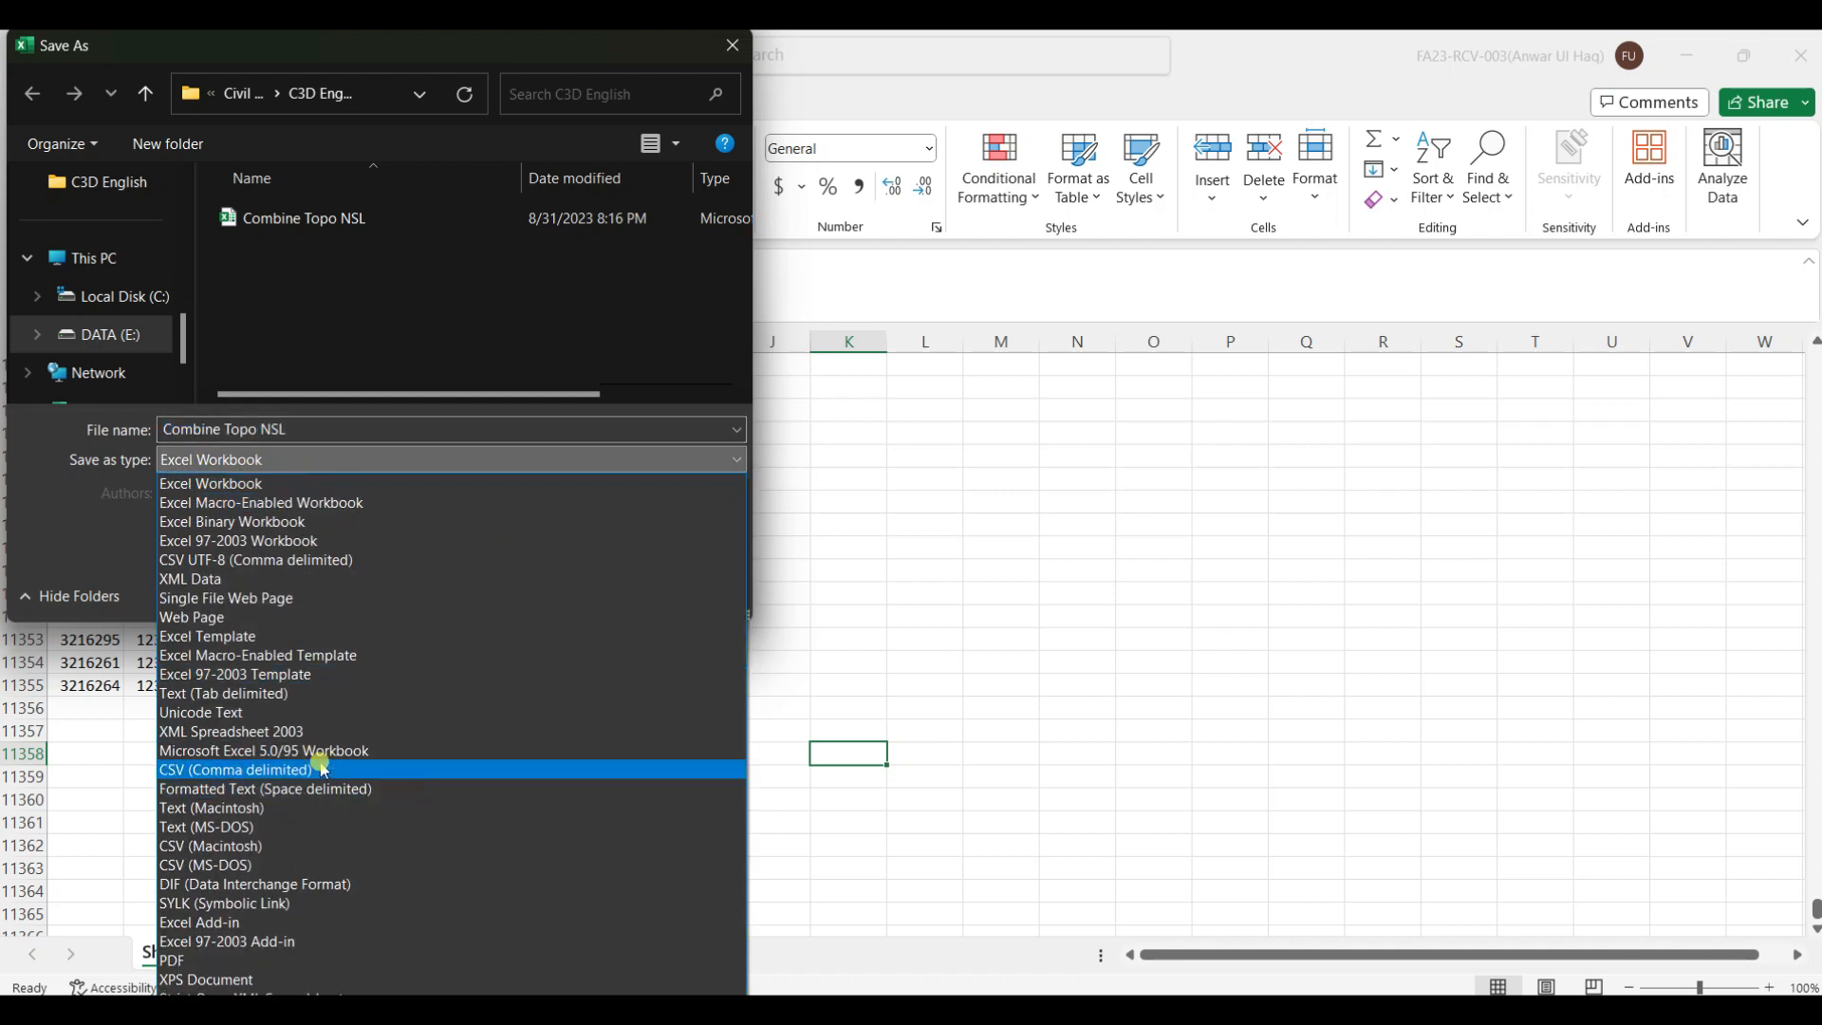
click(320, 769)
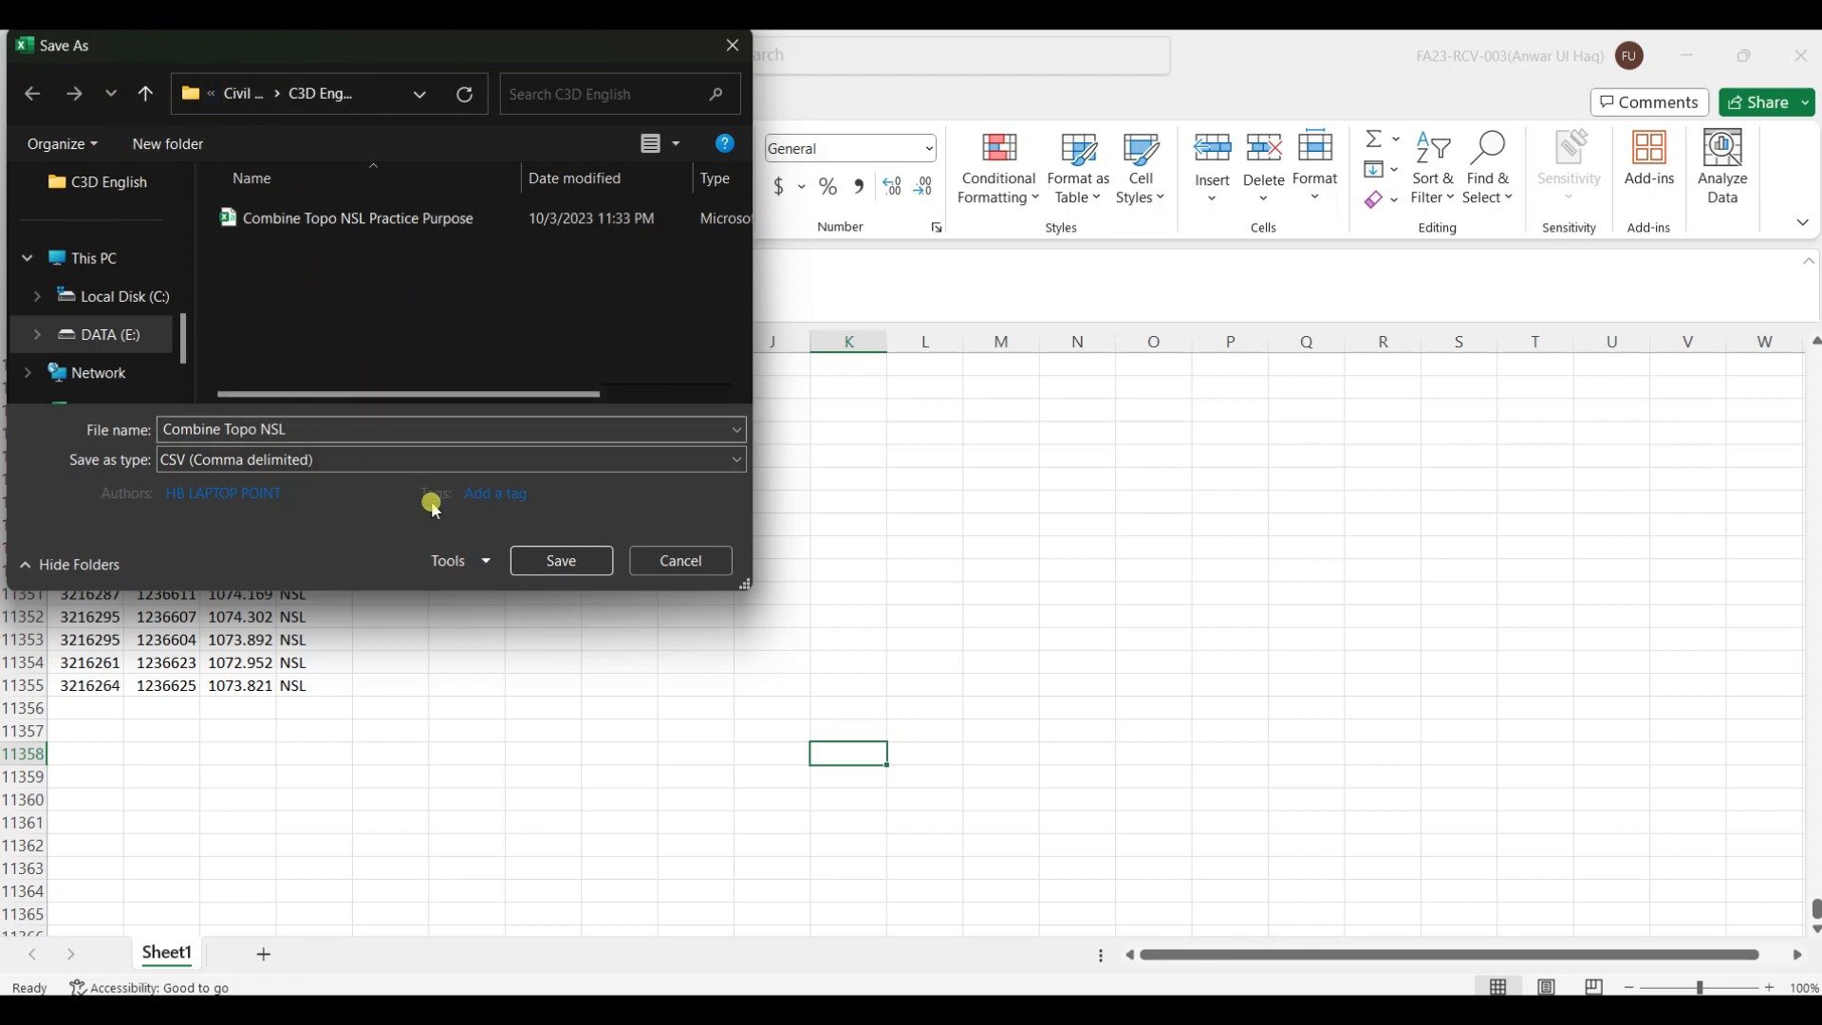
click(560, 561)
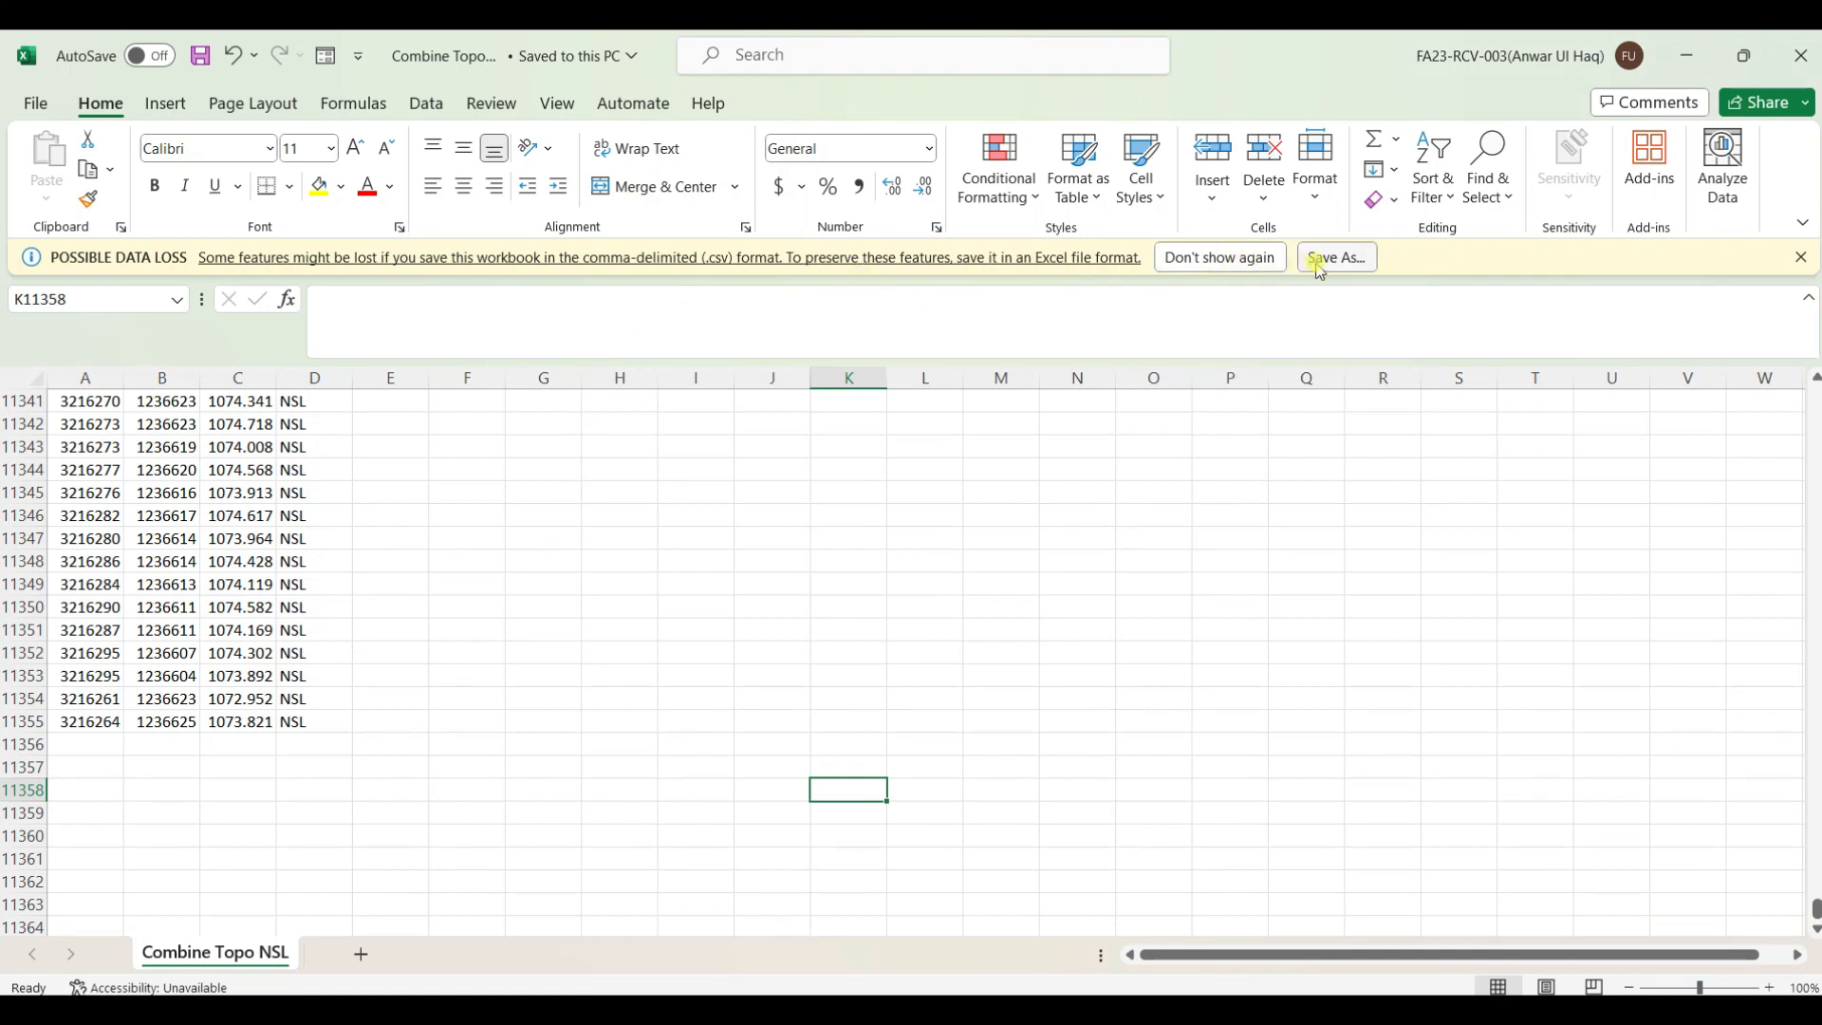
click(1257, 264)
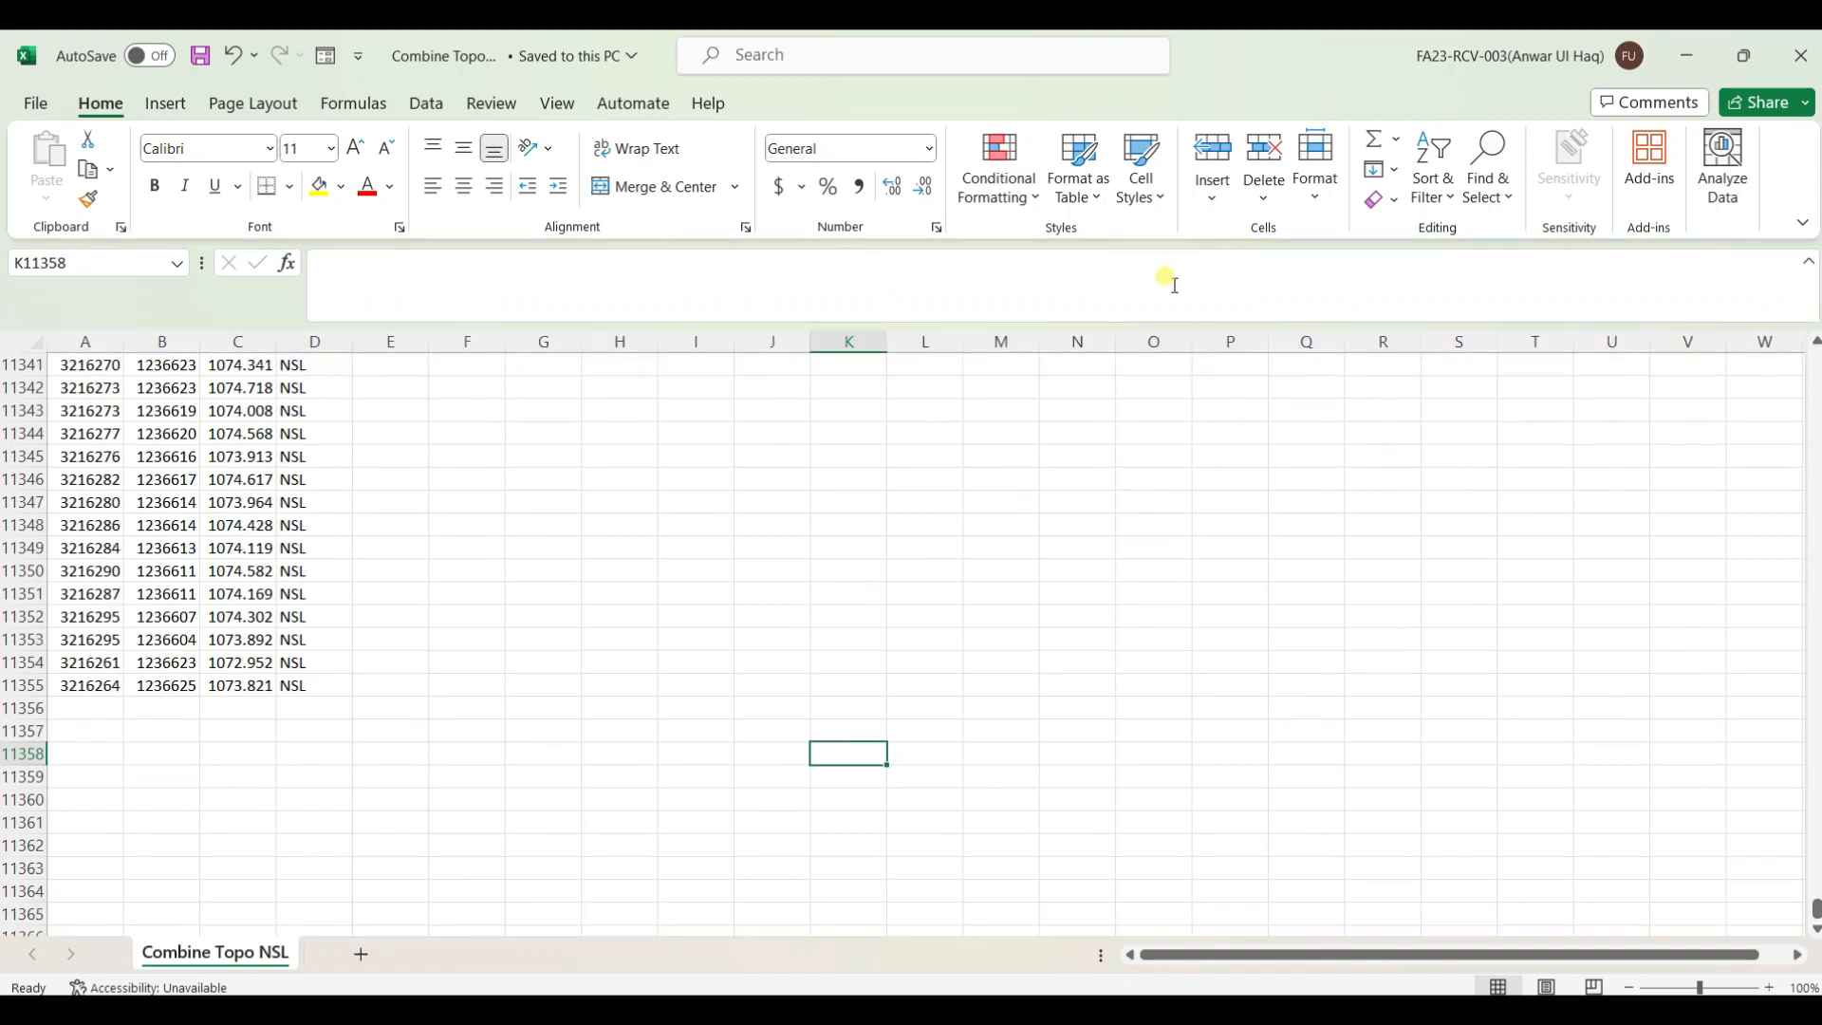
click(1805, 55)
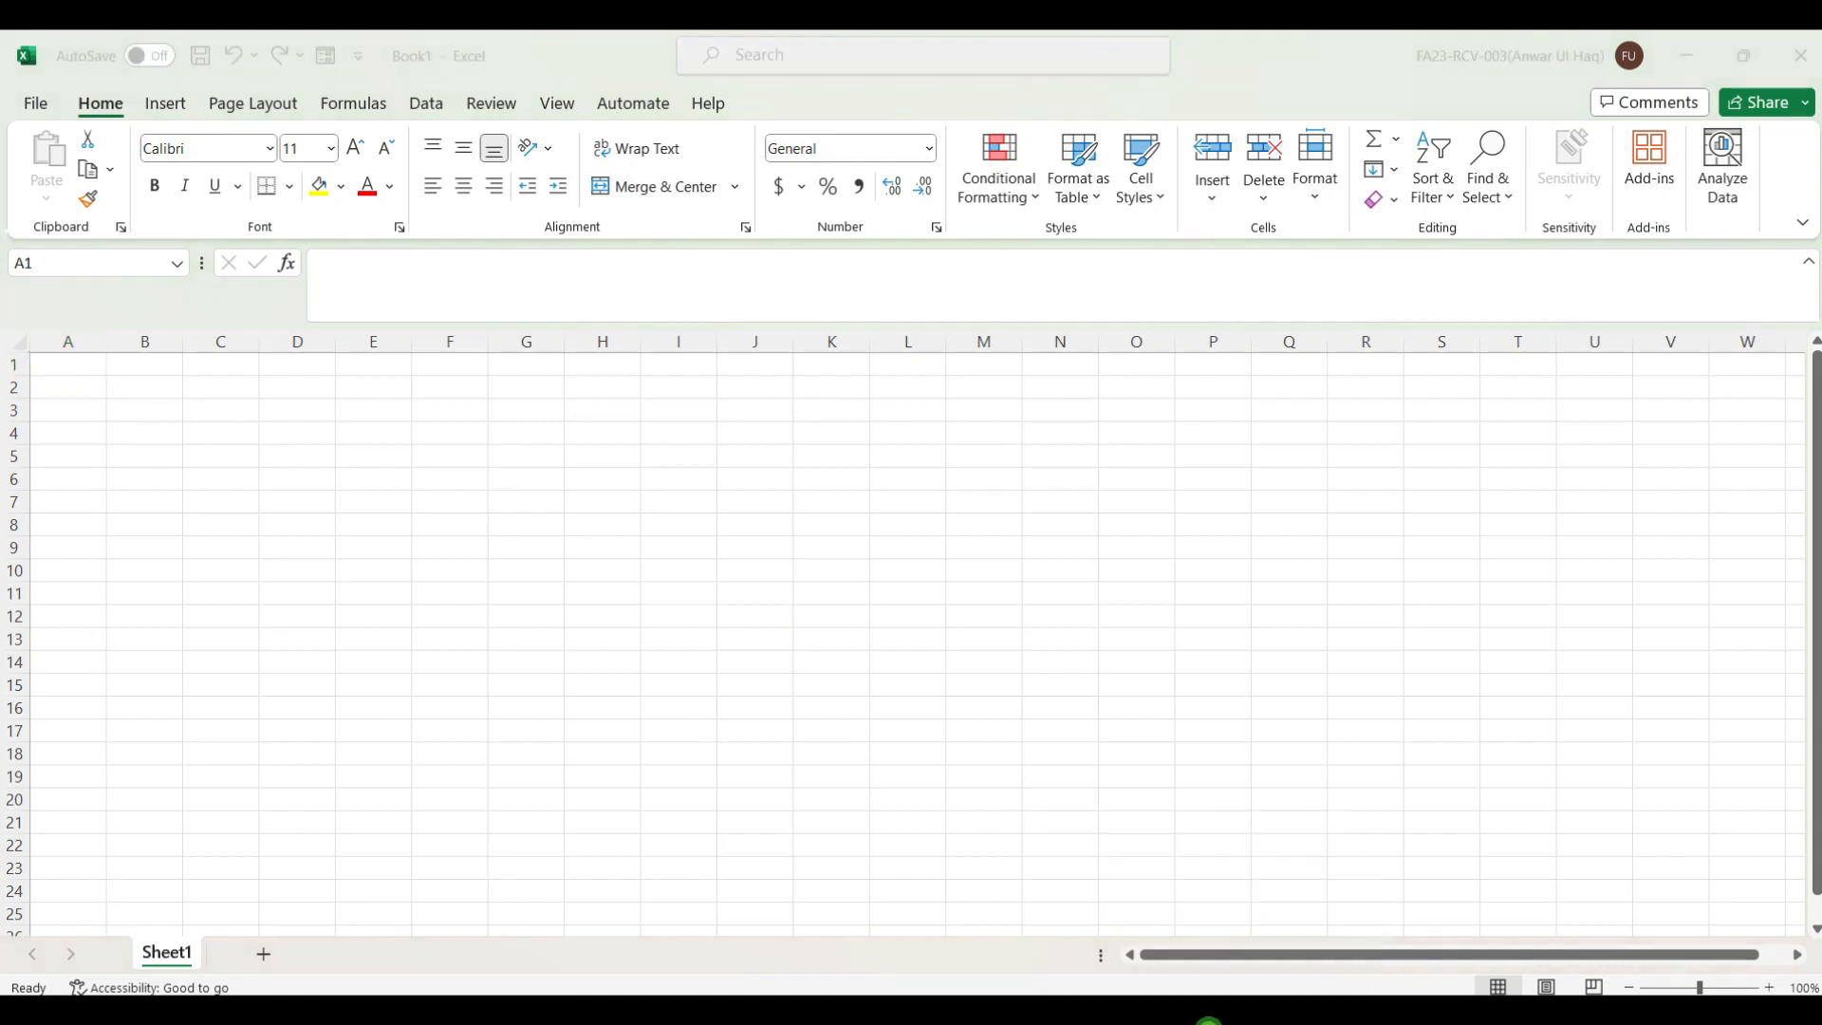
Open the Create Points toolbar from the Points item in the Prospector tree
click(1207, 1022)
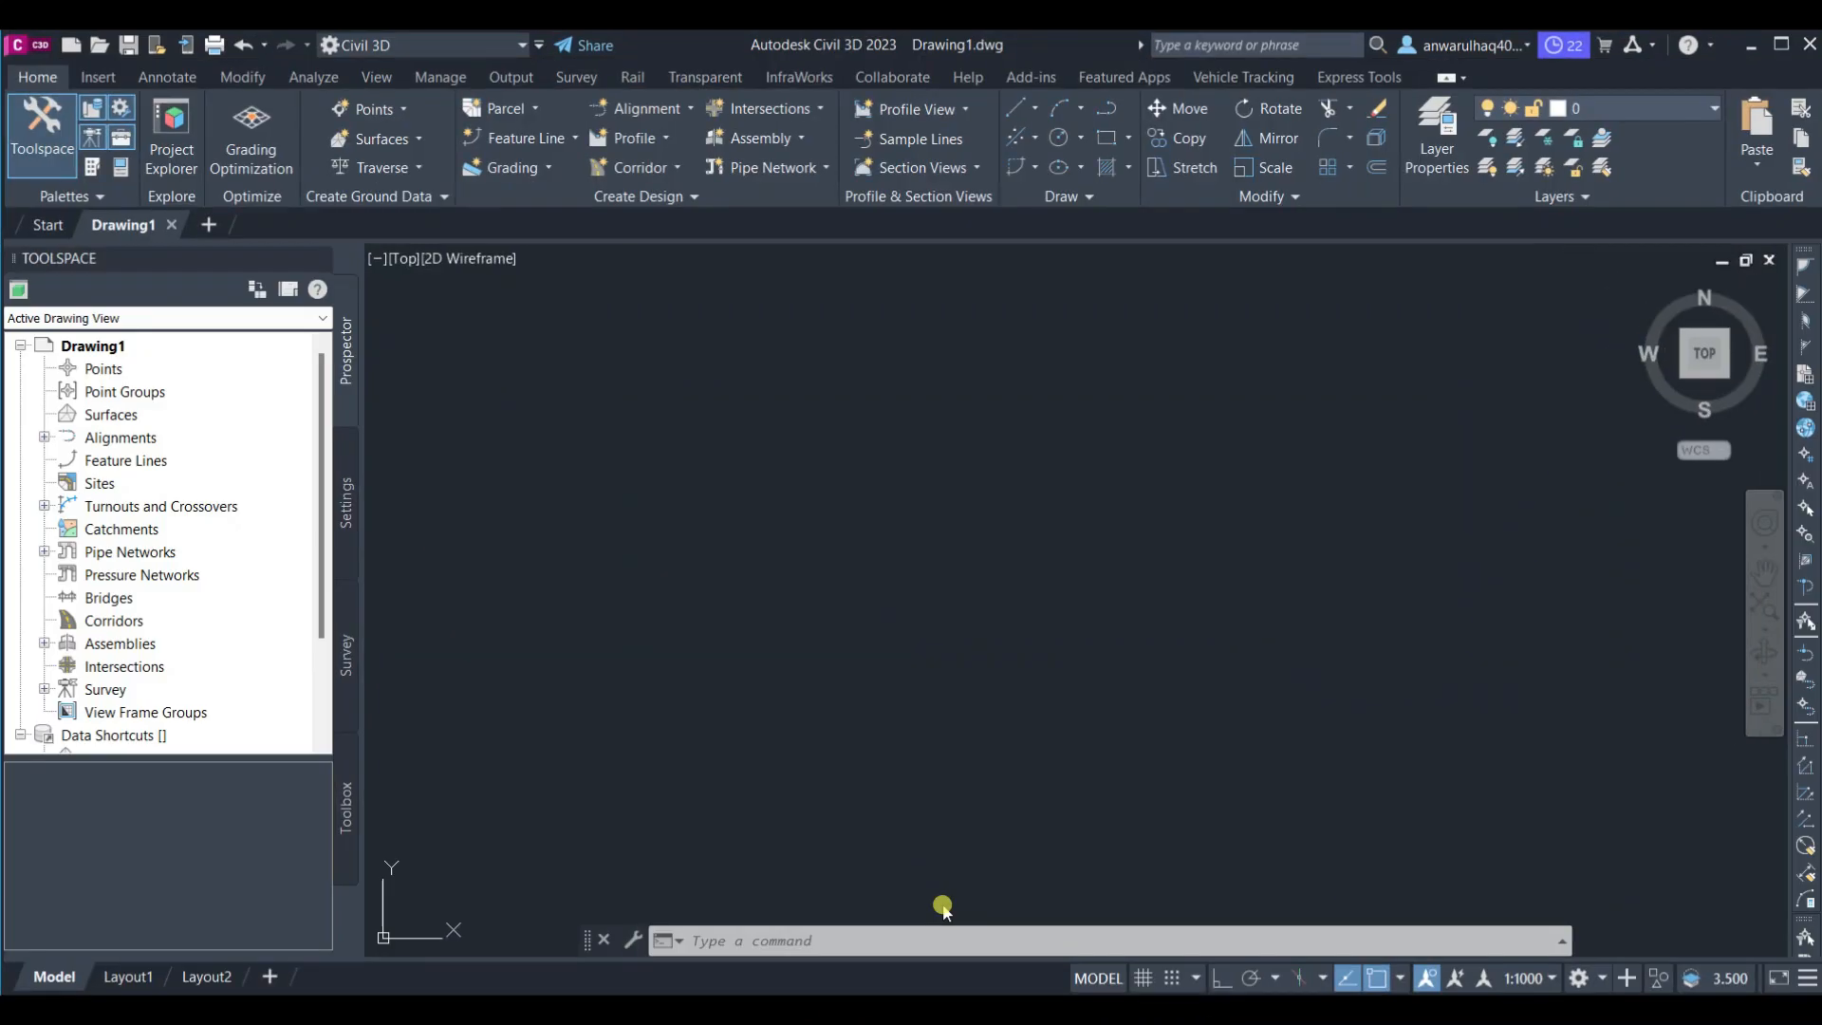
click(100, 372)
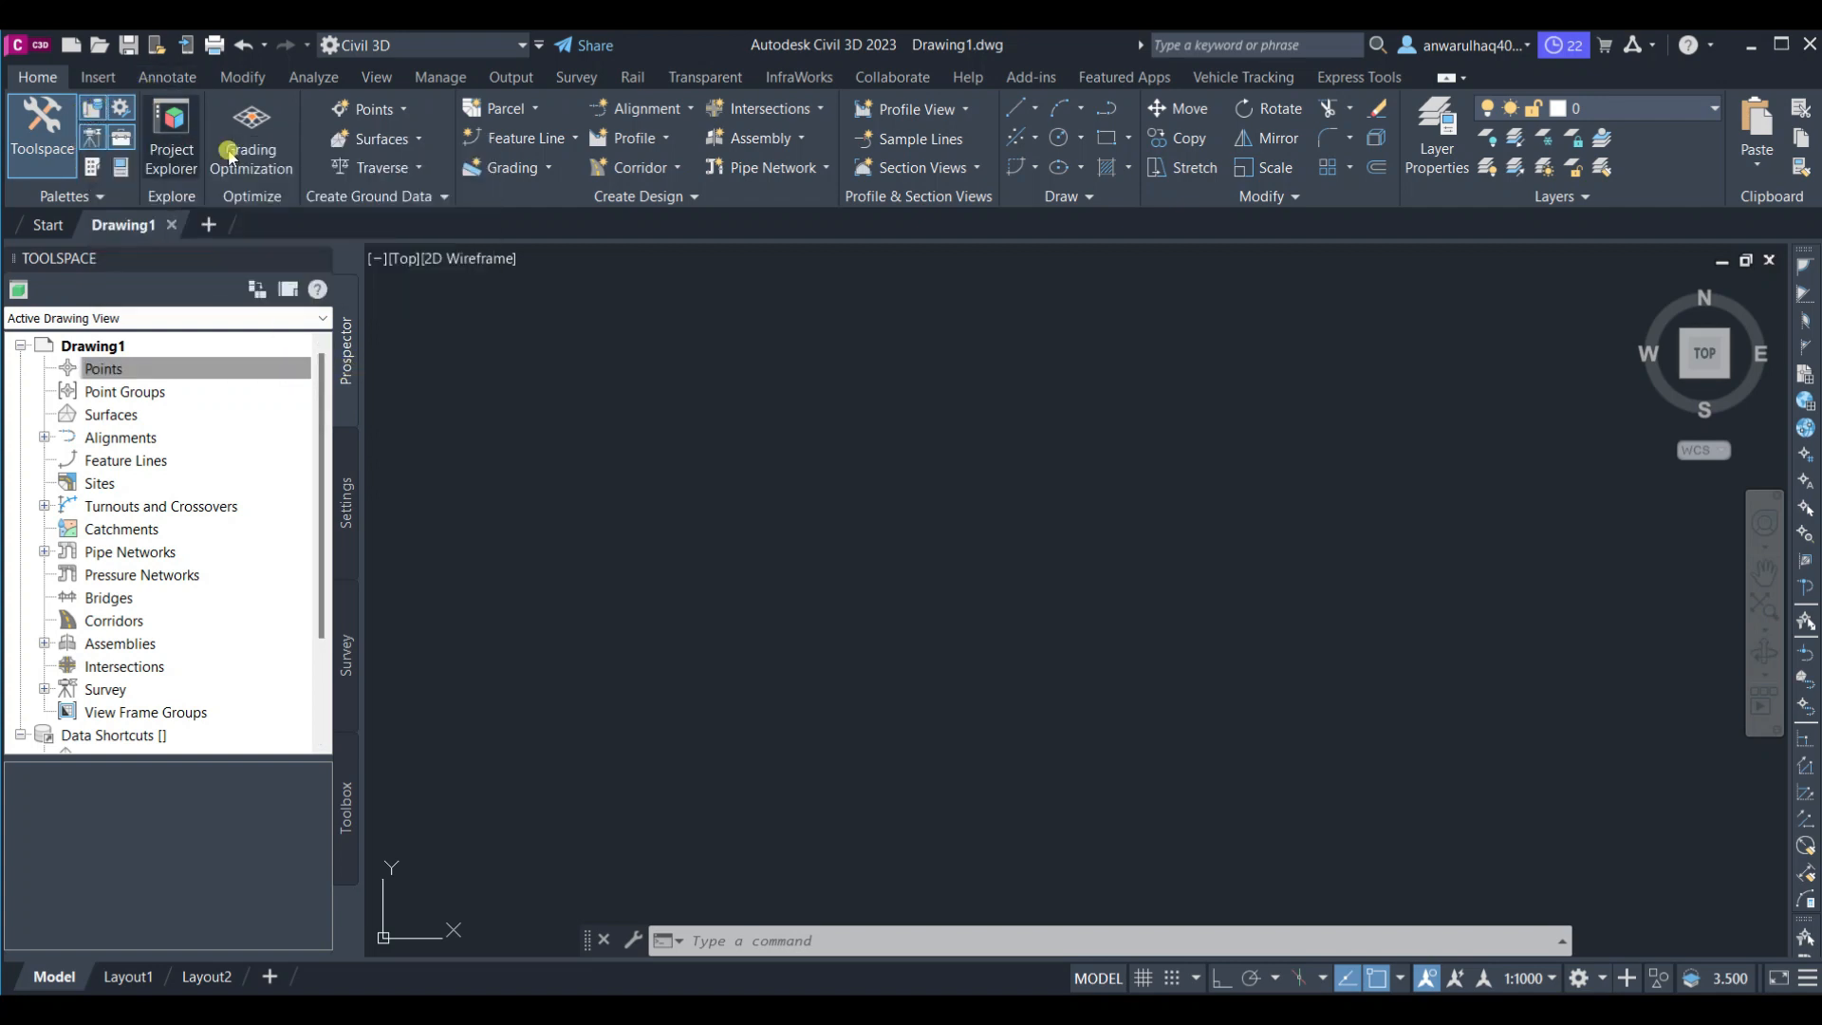
click(385, 109)
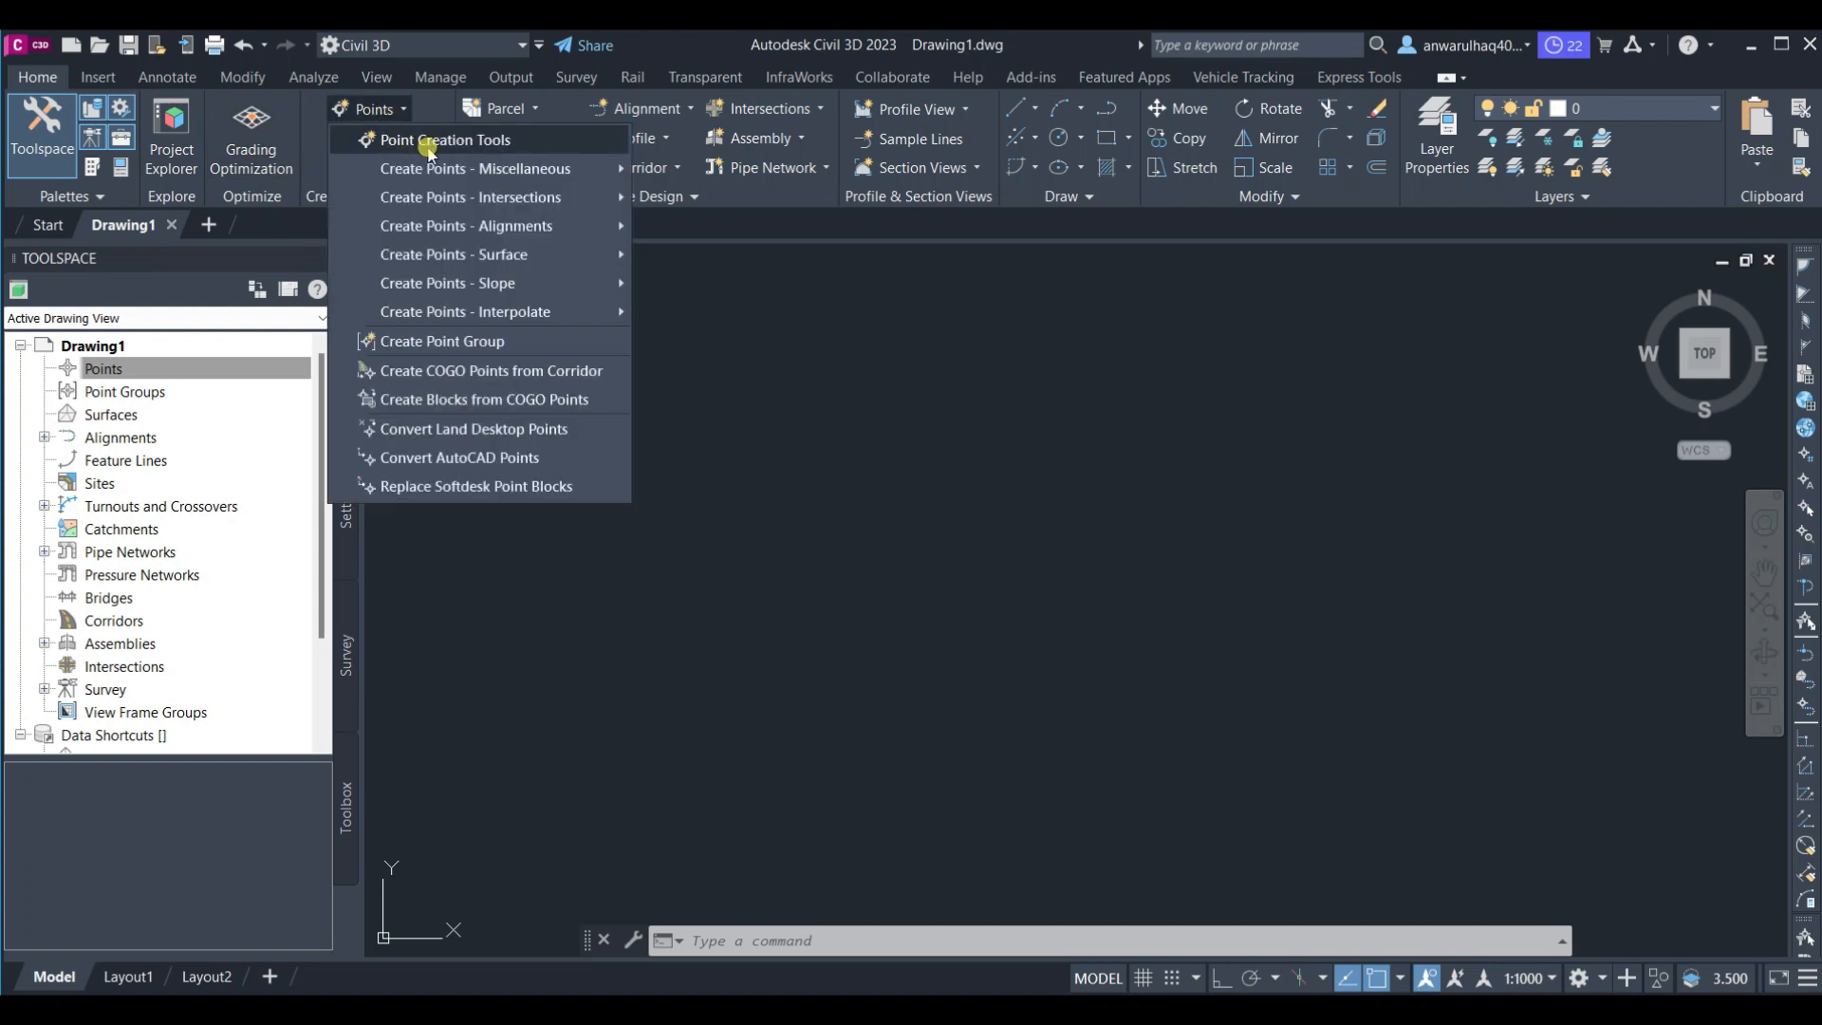
click(171, 370)
right_click(185, 370)
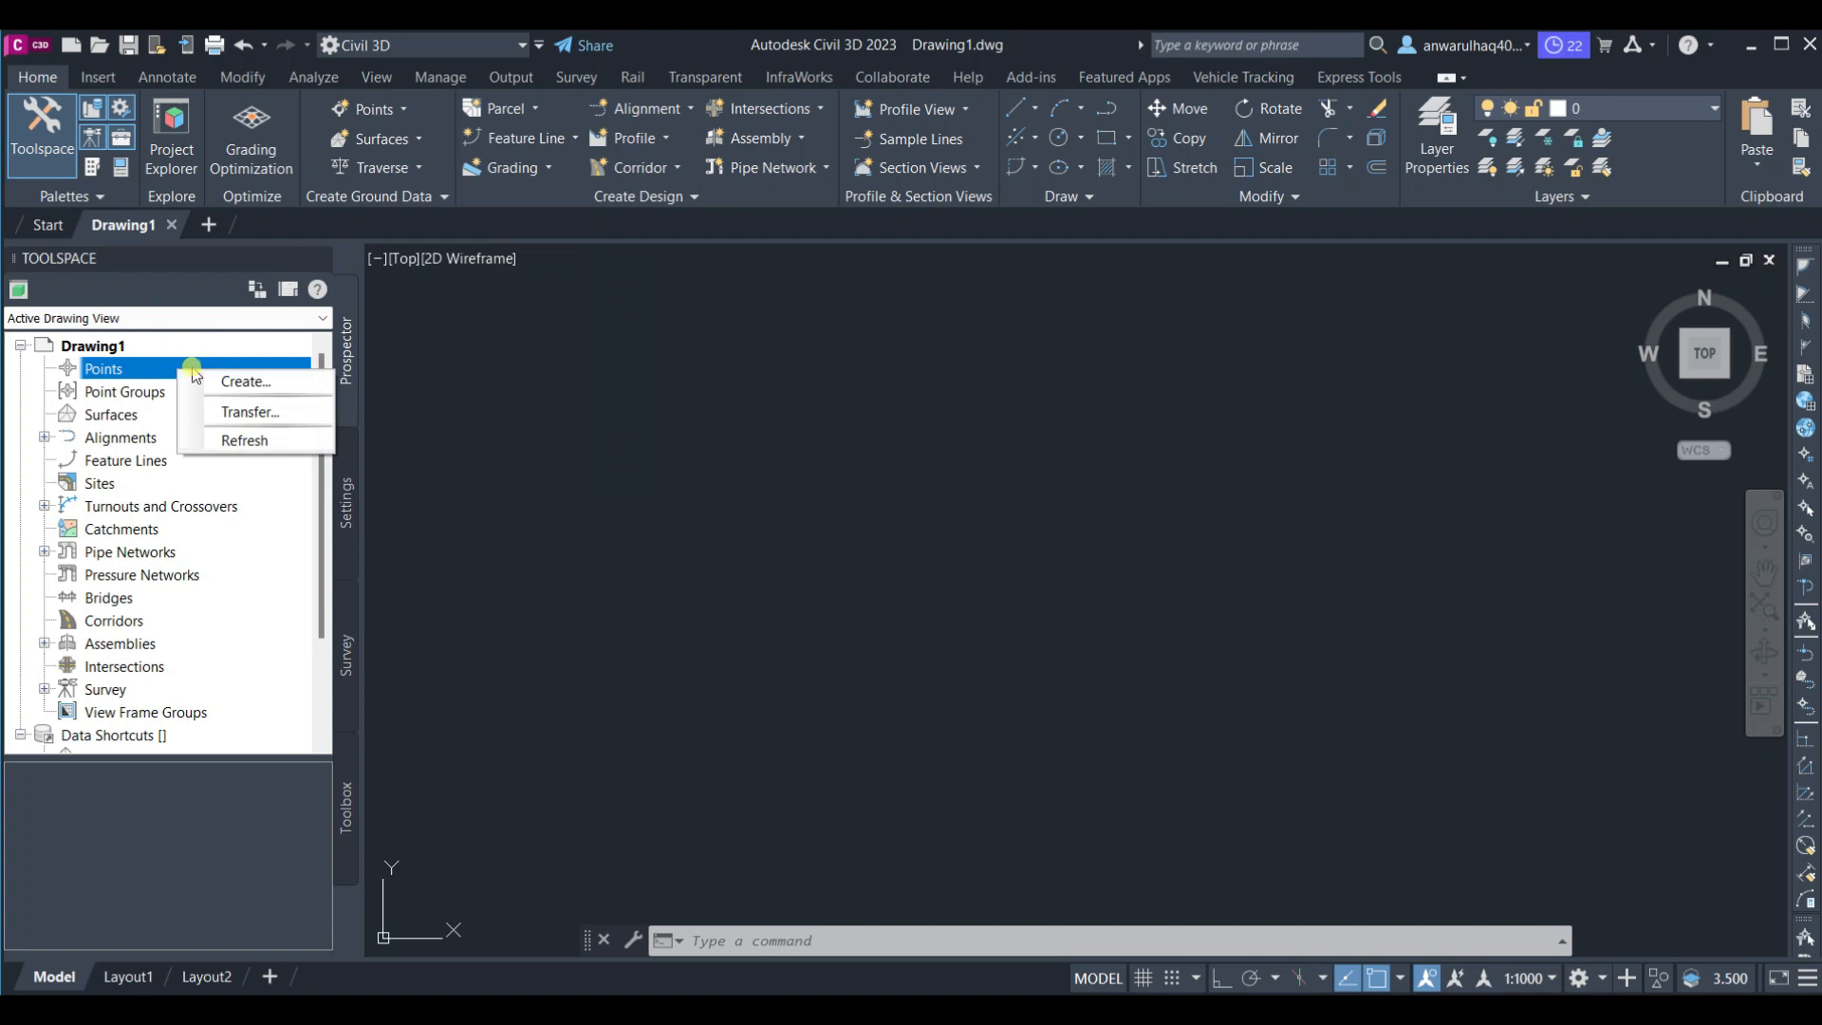
click(237, 380)
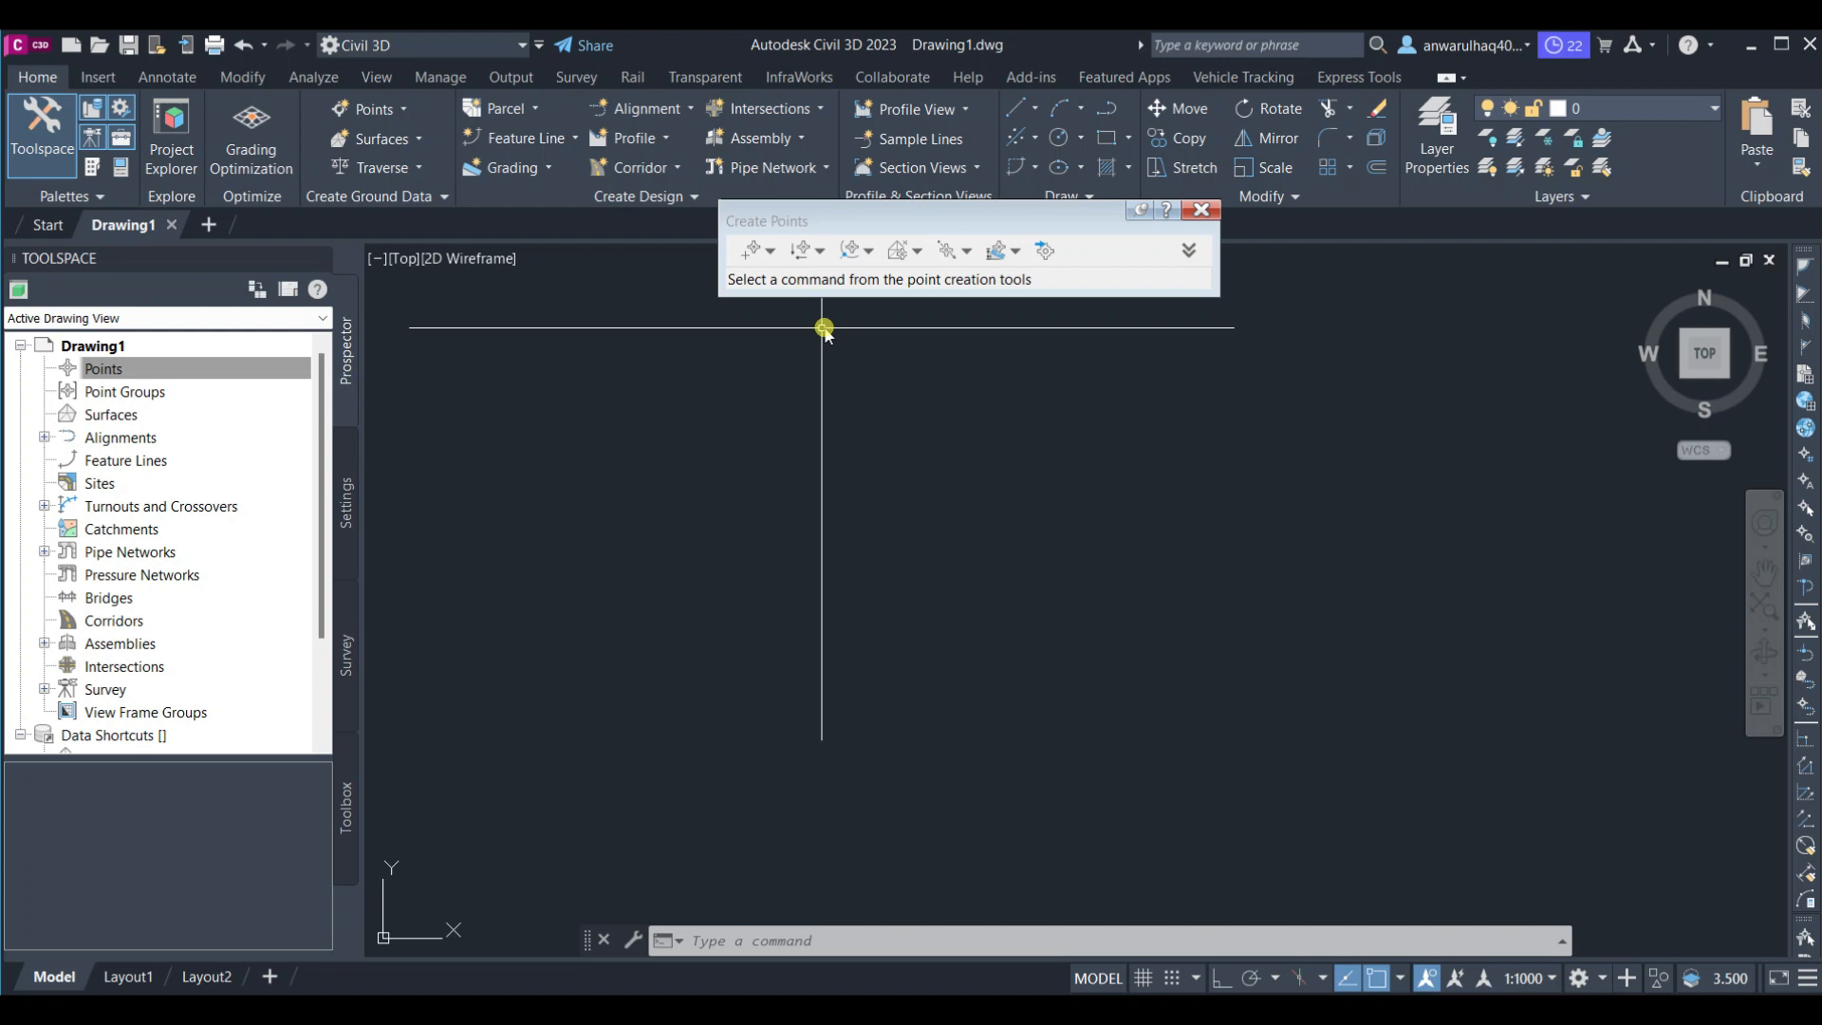
click(1170, 1010)
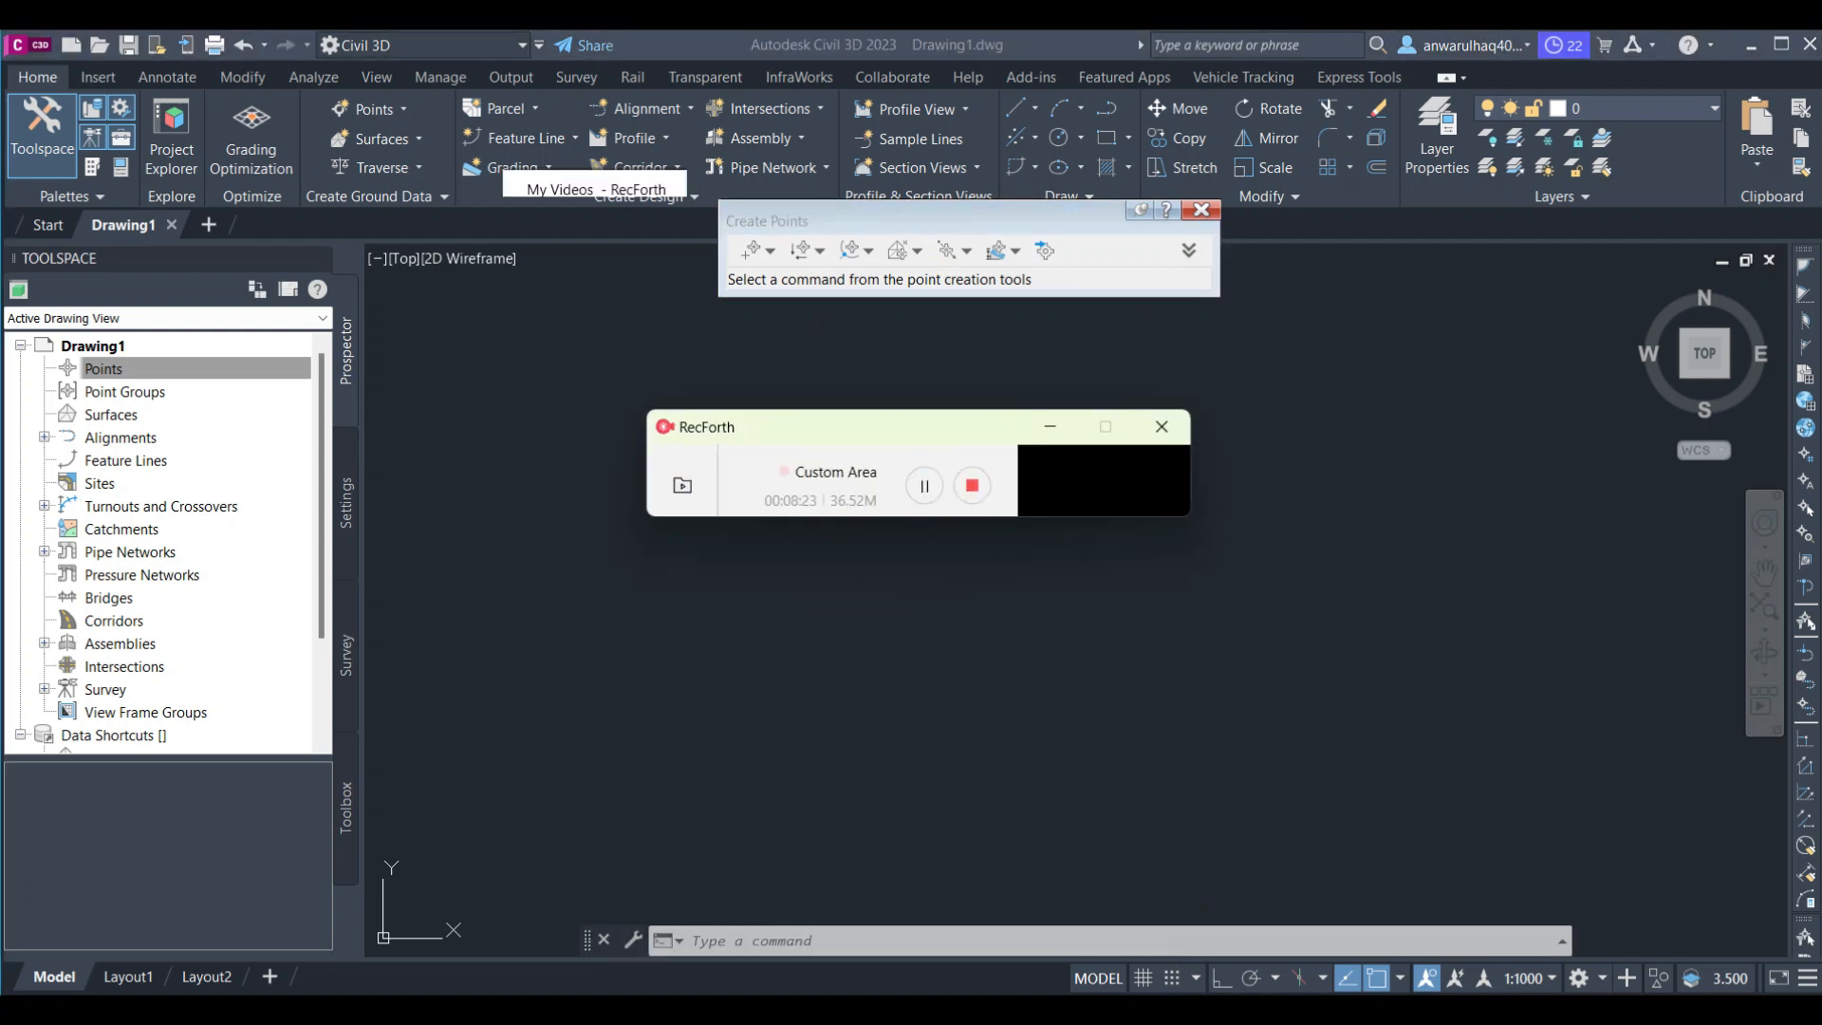
click(1194, 190)
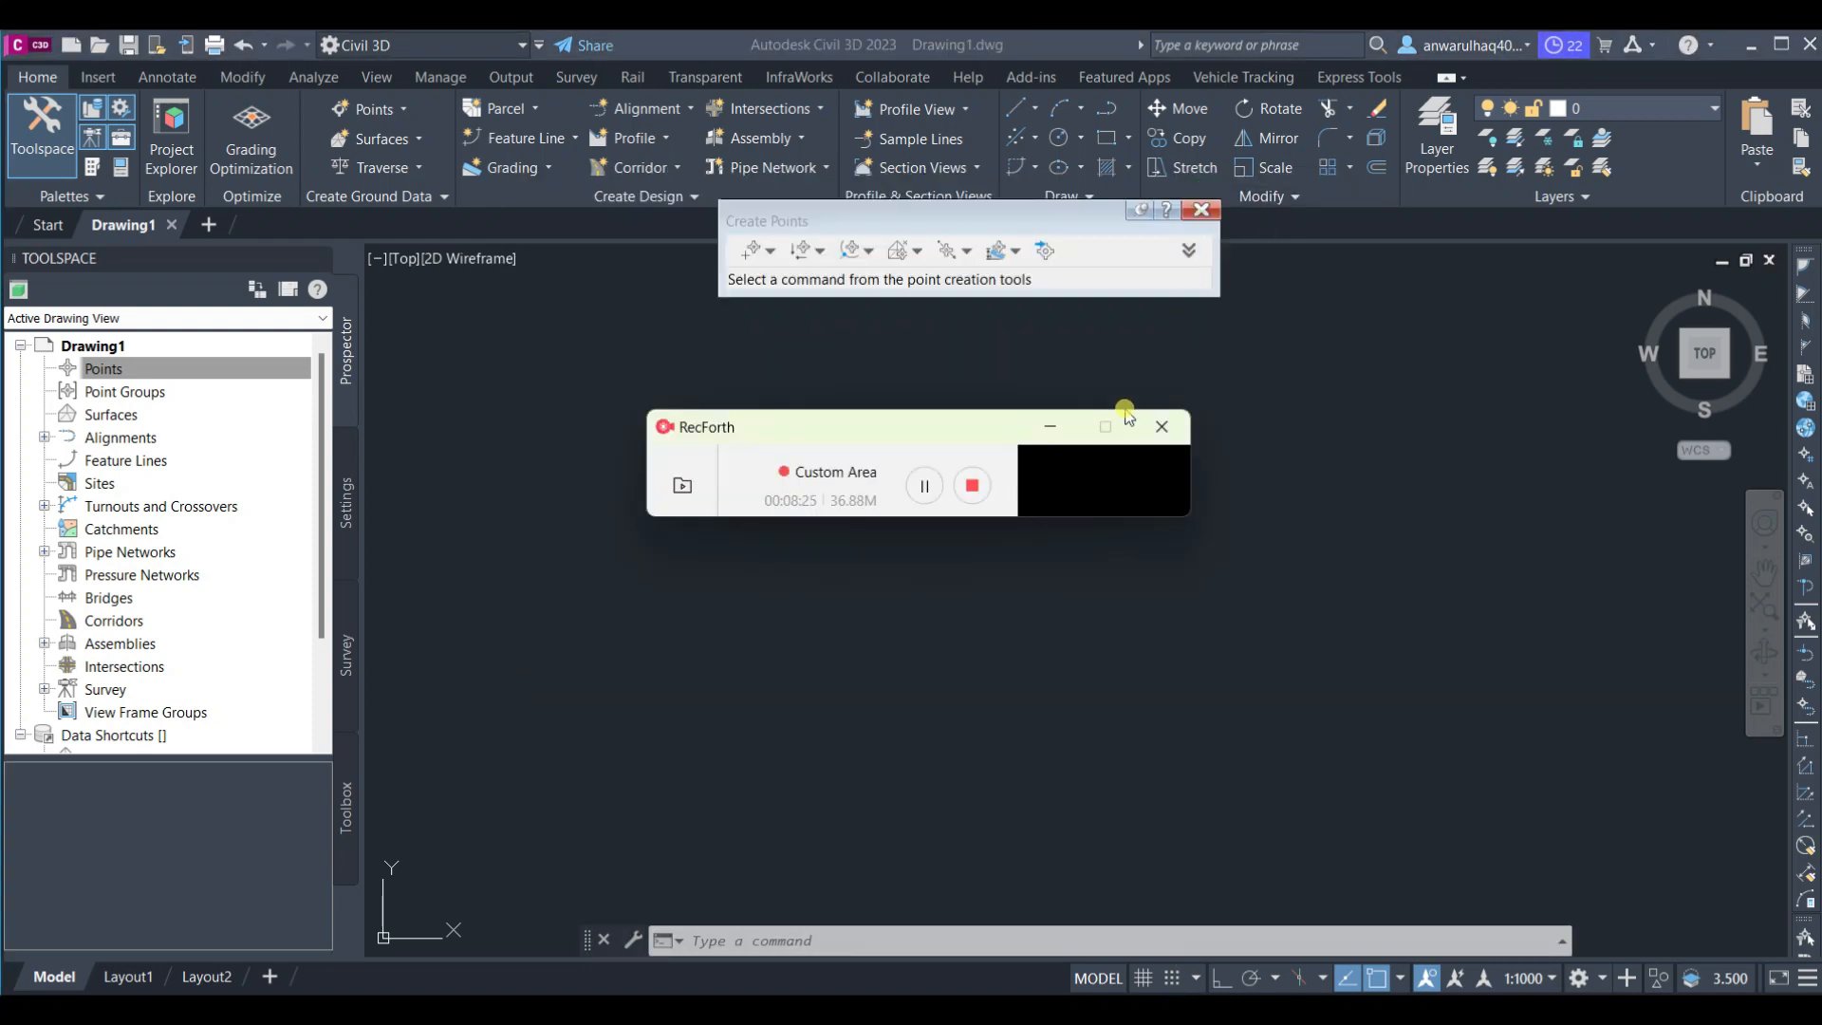
click(1052, 426)
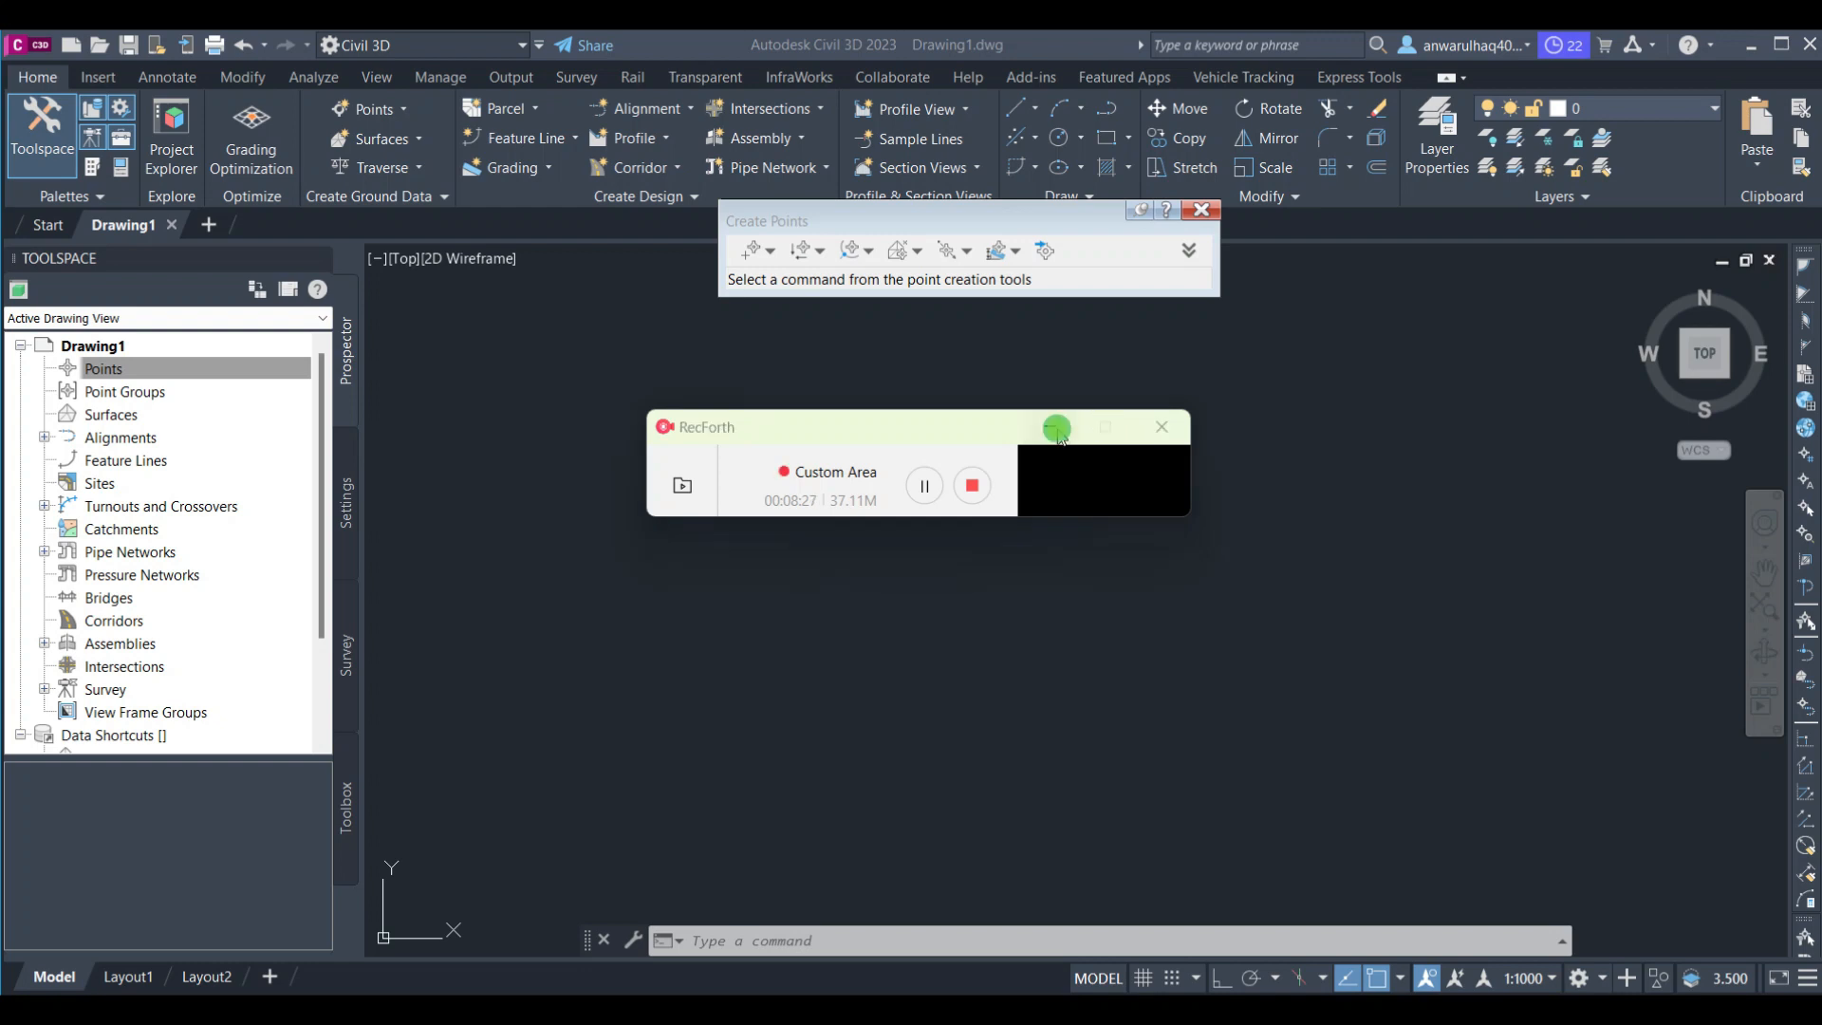
Start Import Points and add the file Combine Topo NSL Practice Purpose from the C3D English folder
click(1054, 260)
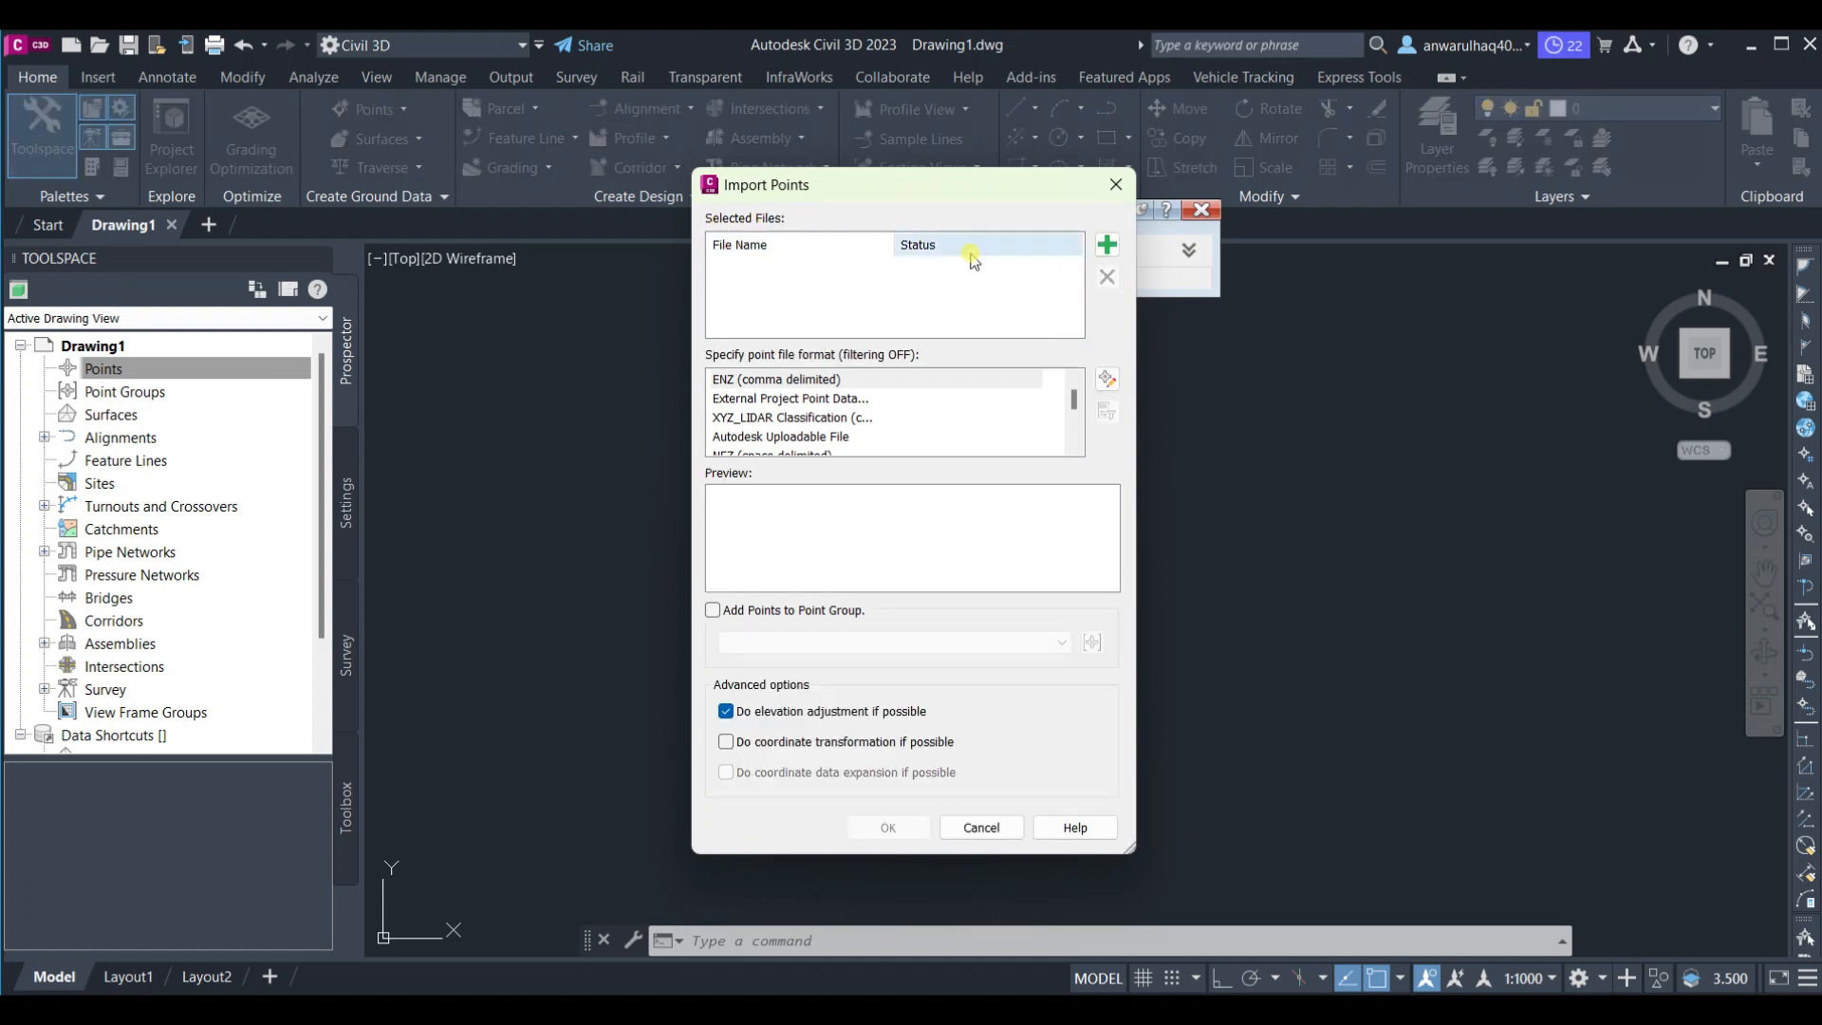
click(1106, 245)
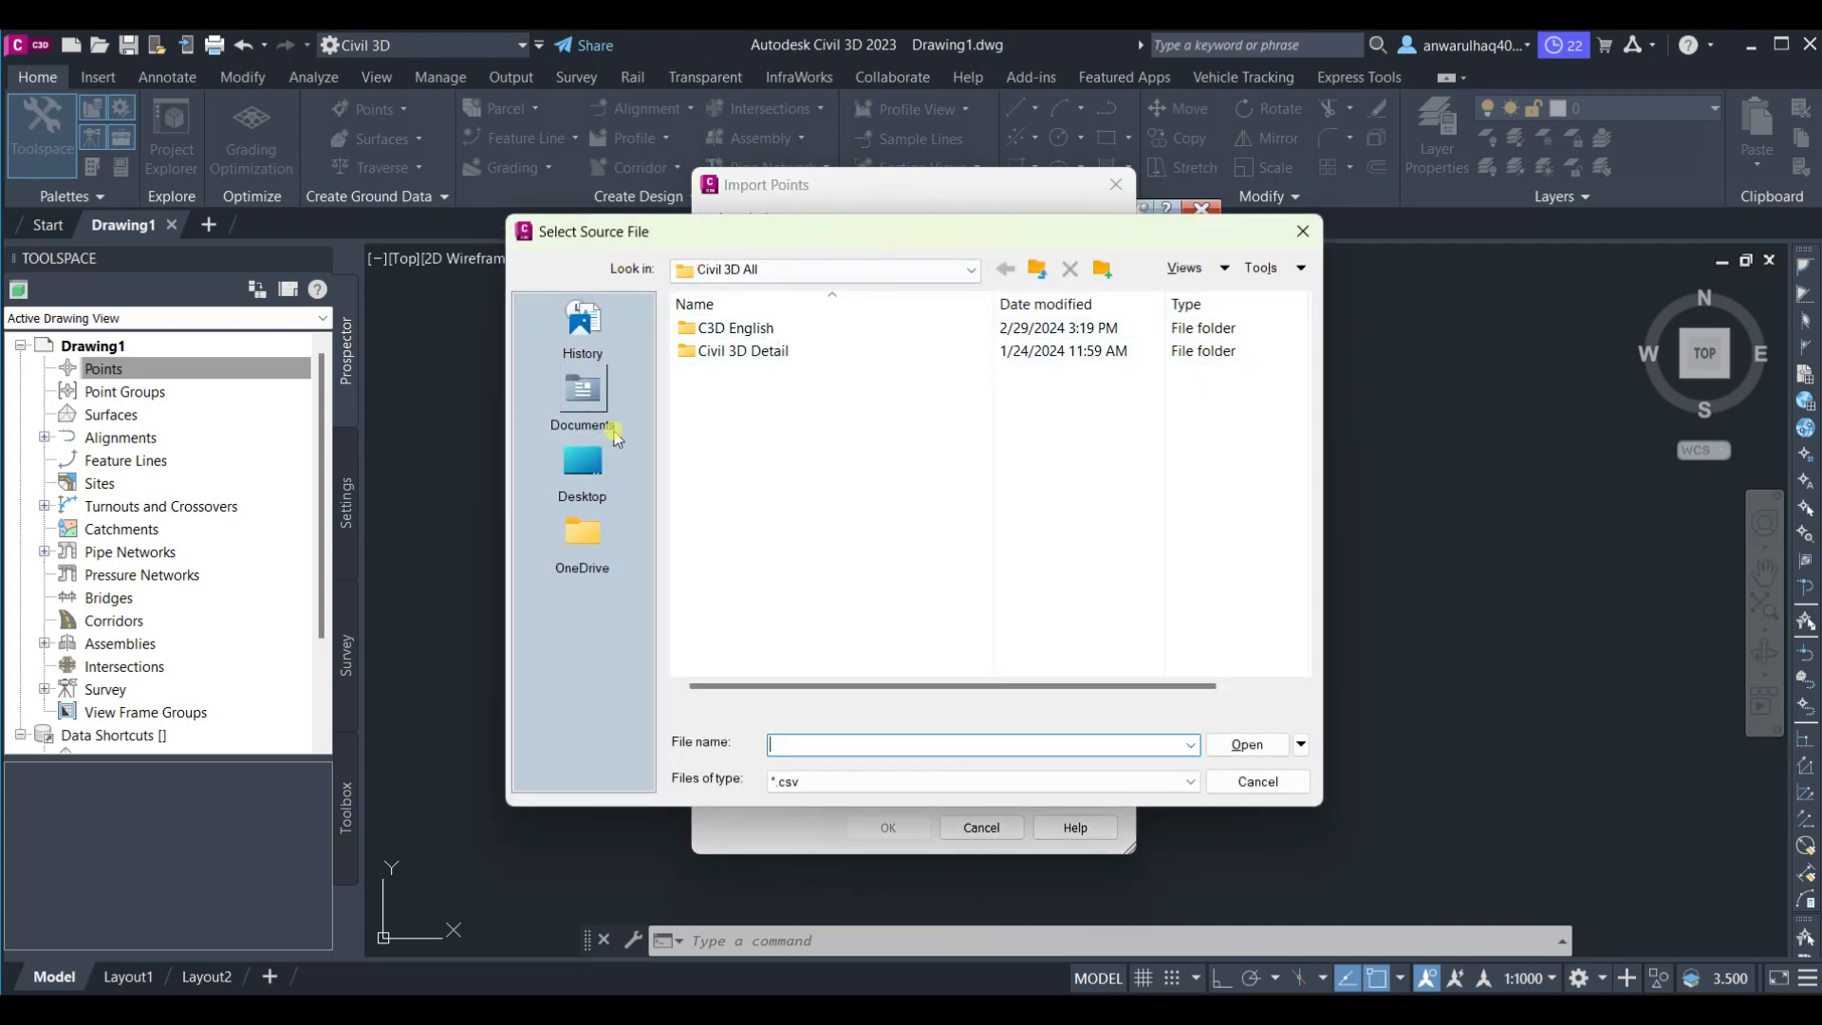
double_click(804, 329)
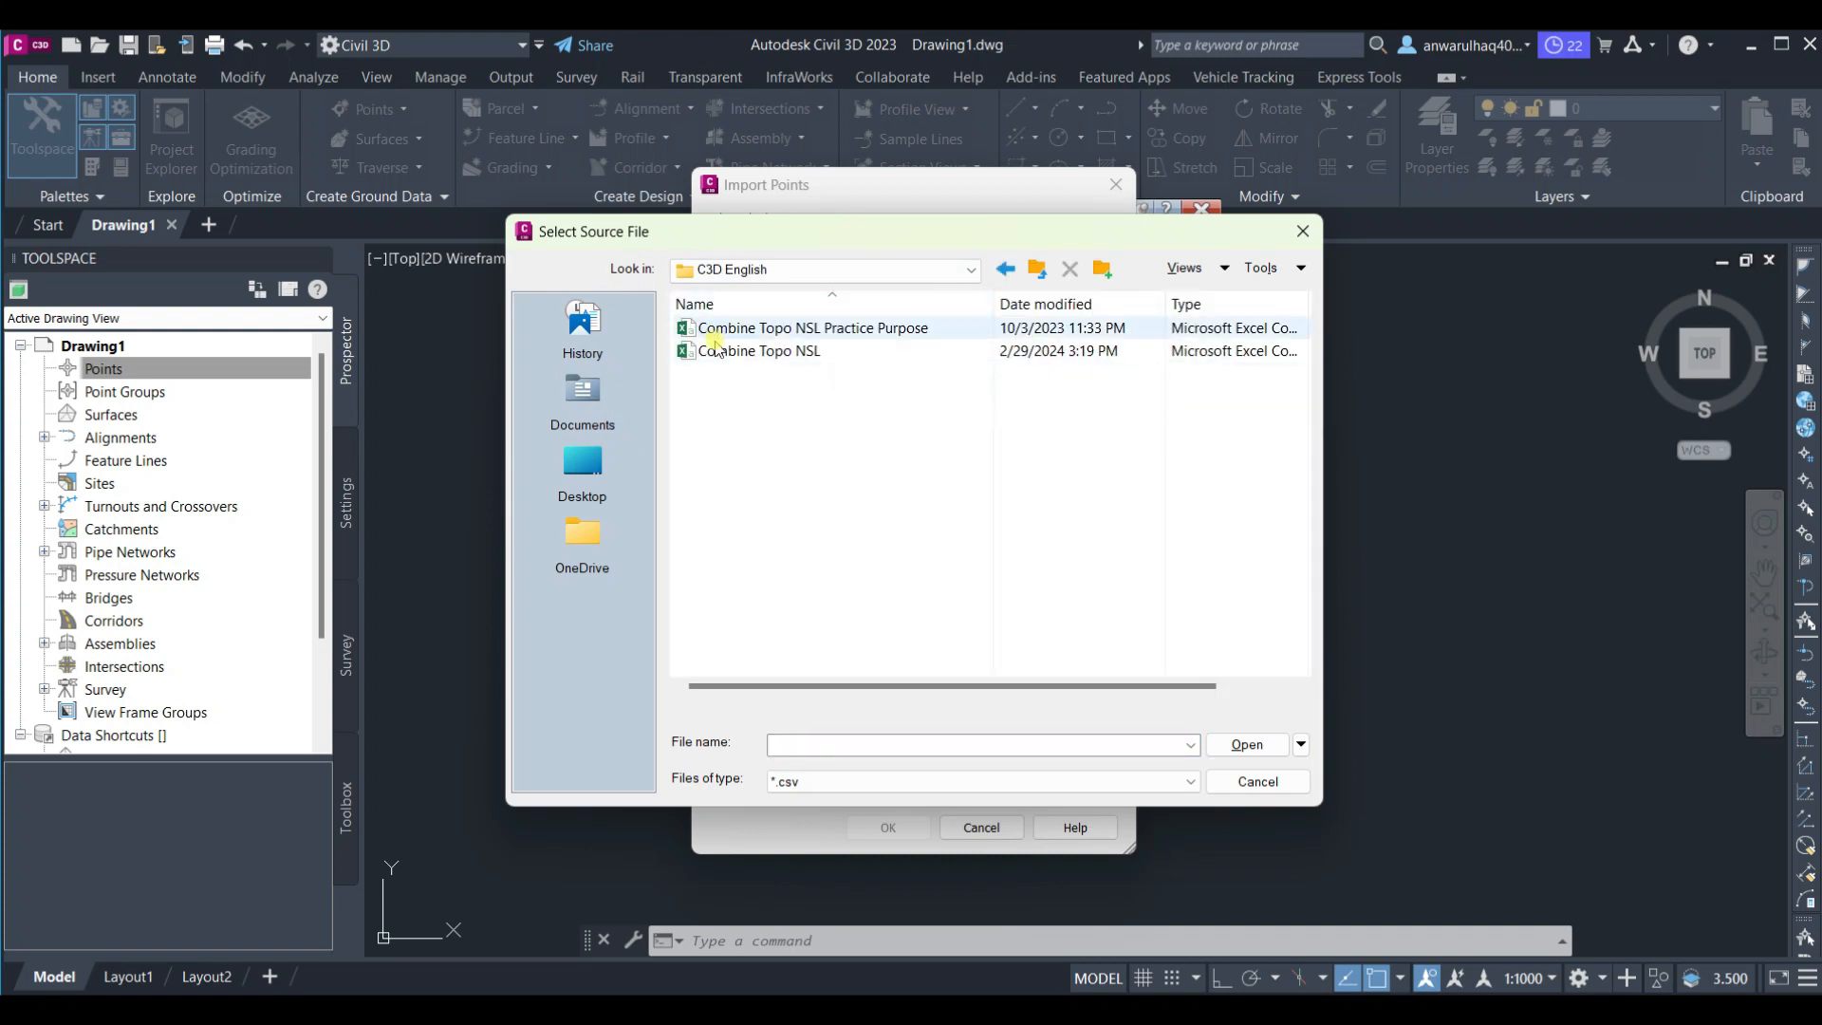
click(854, 328)
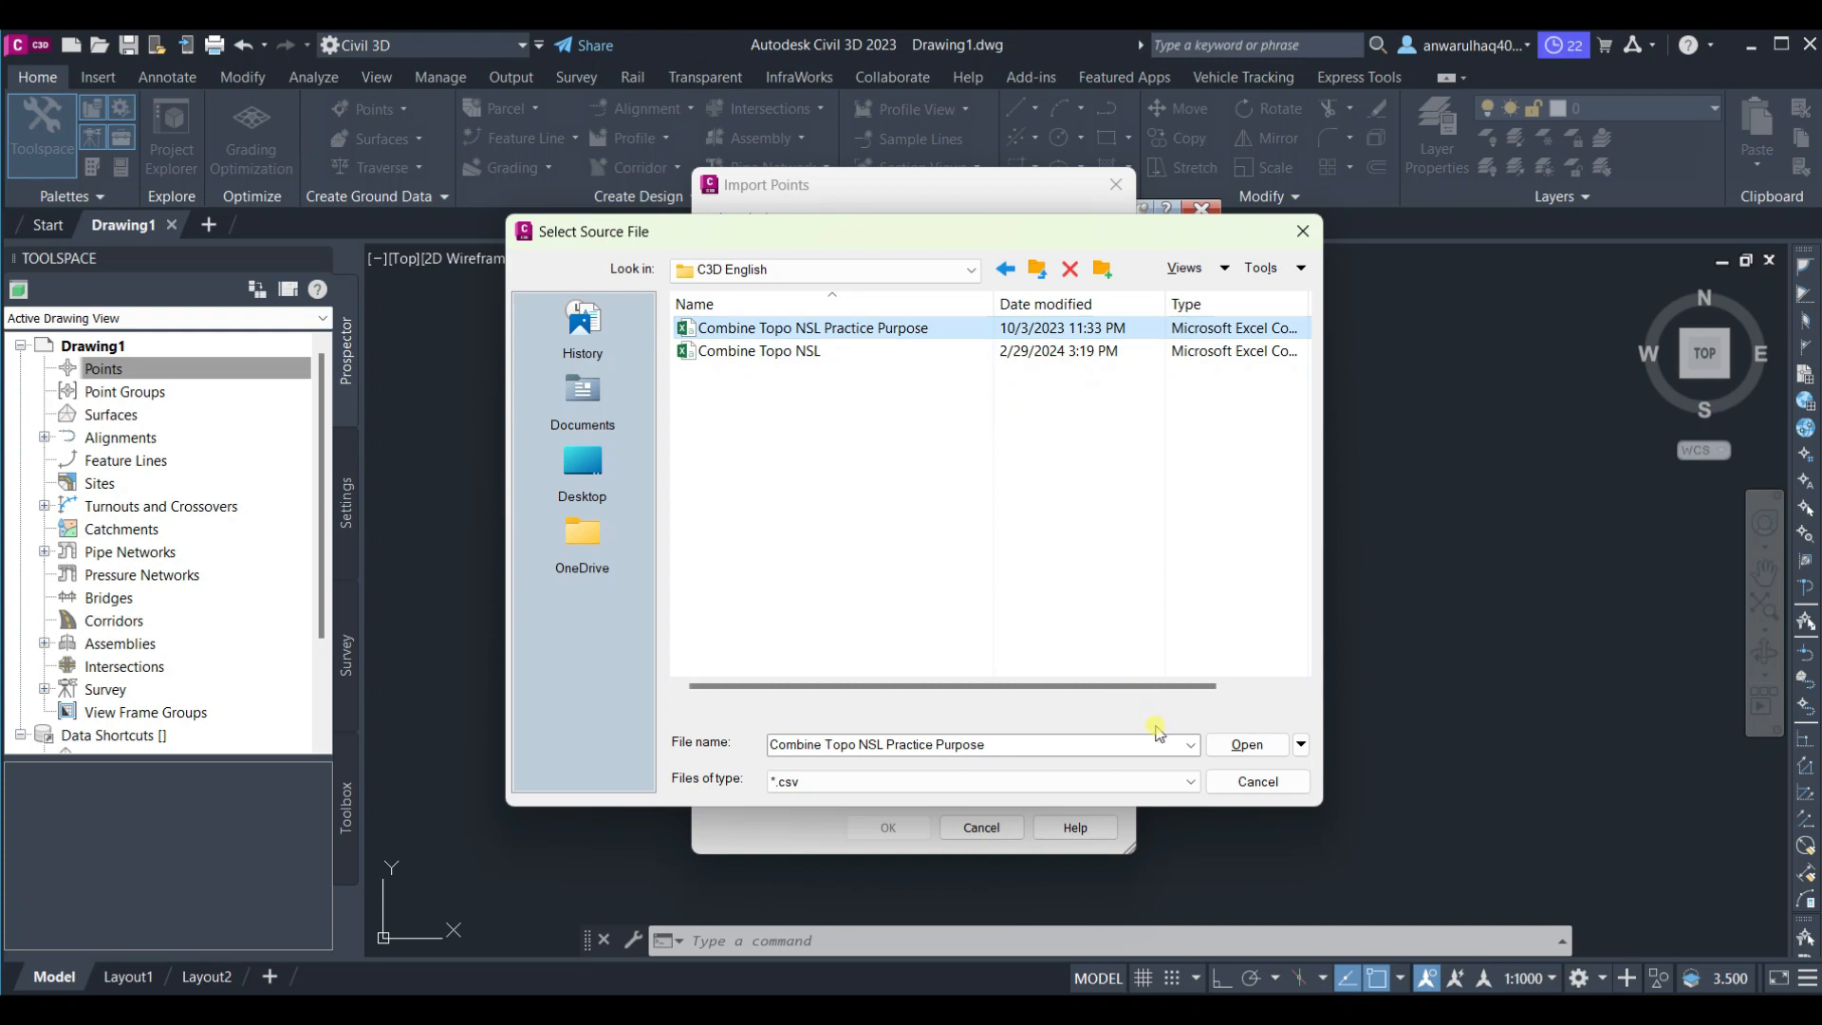
click(1228, 747)
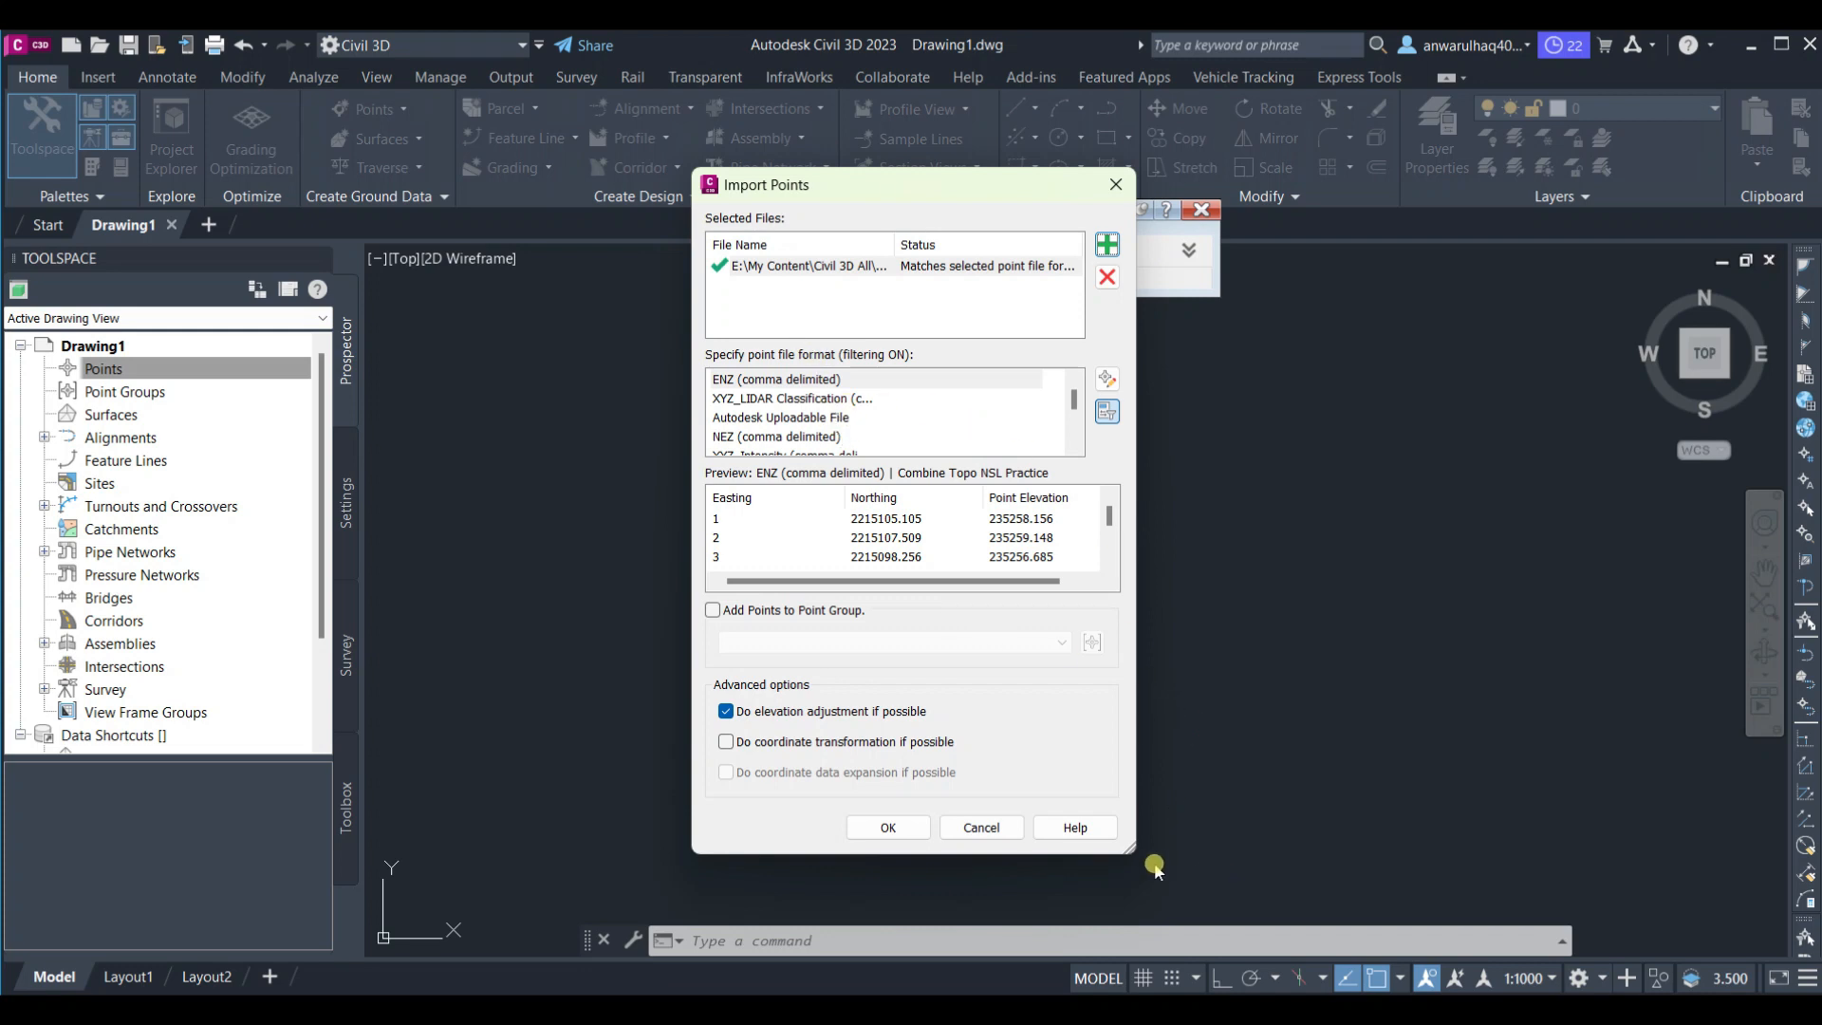
Enlarge the Import Points dialog and step through the point file formats, selecting PNEZD (comma delimited)
drag(1132, 852, 1498, 876)
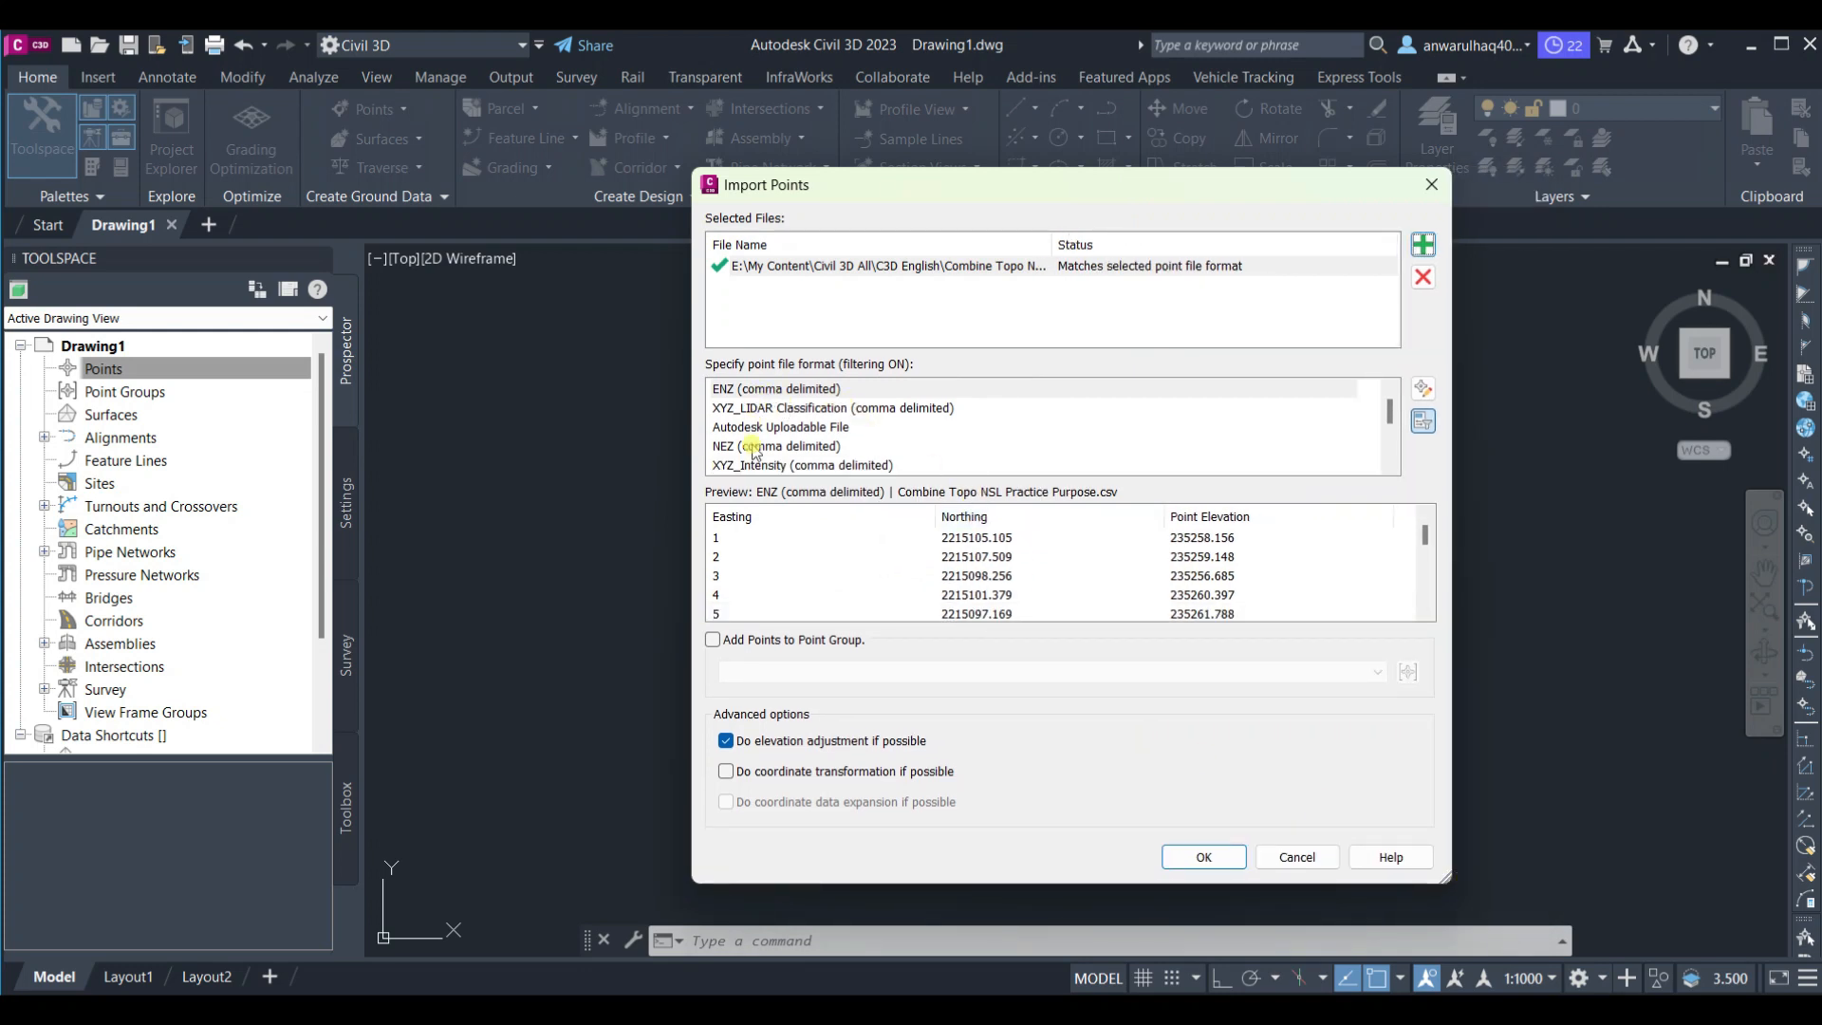
click(785, 390)
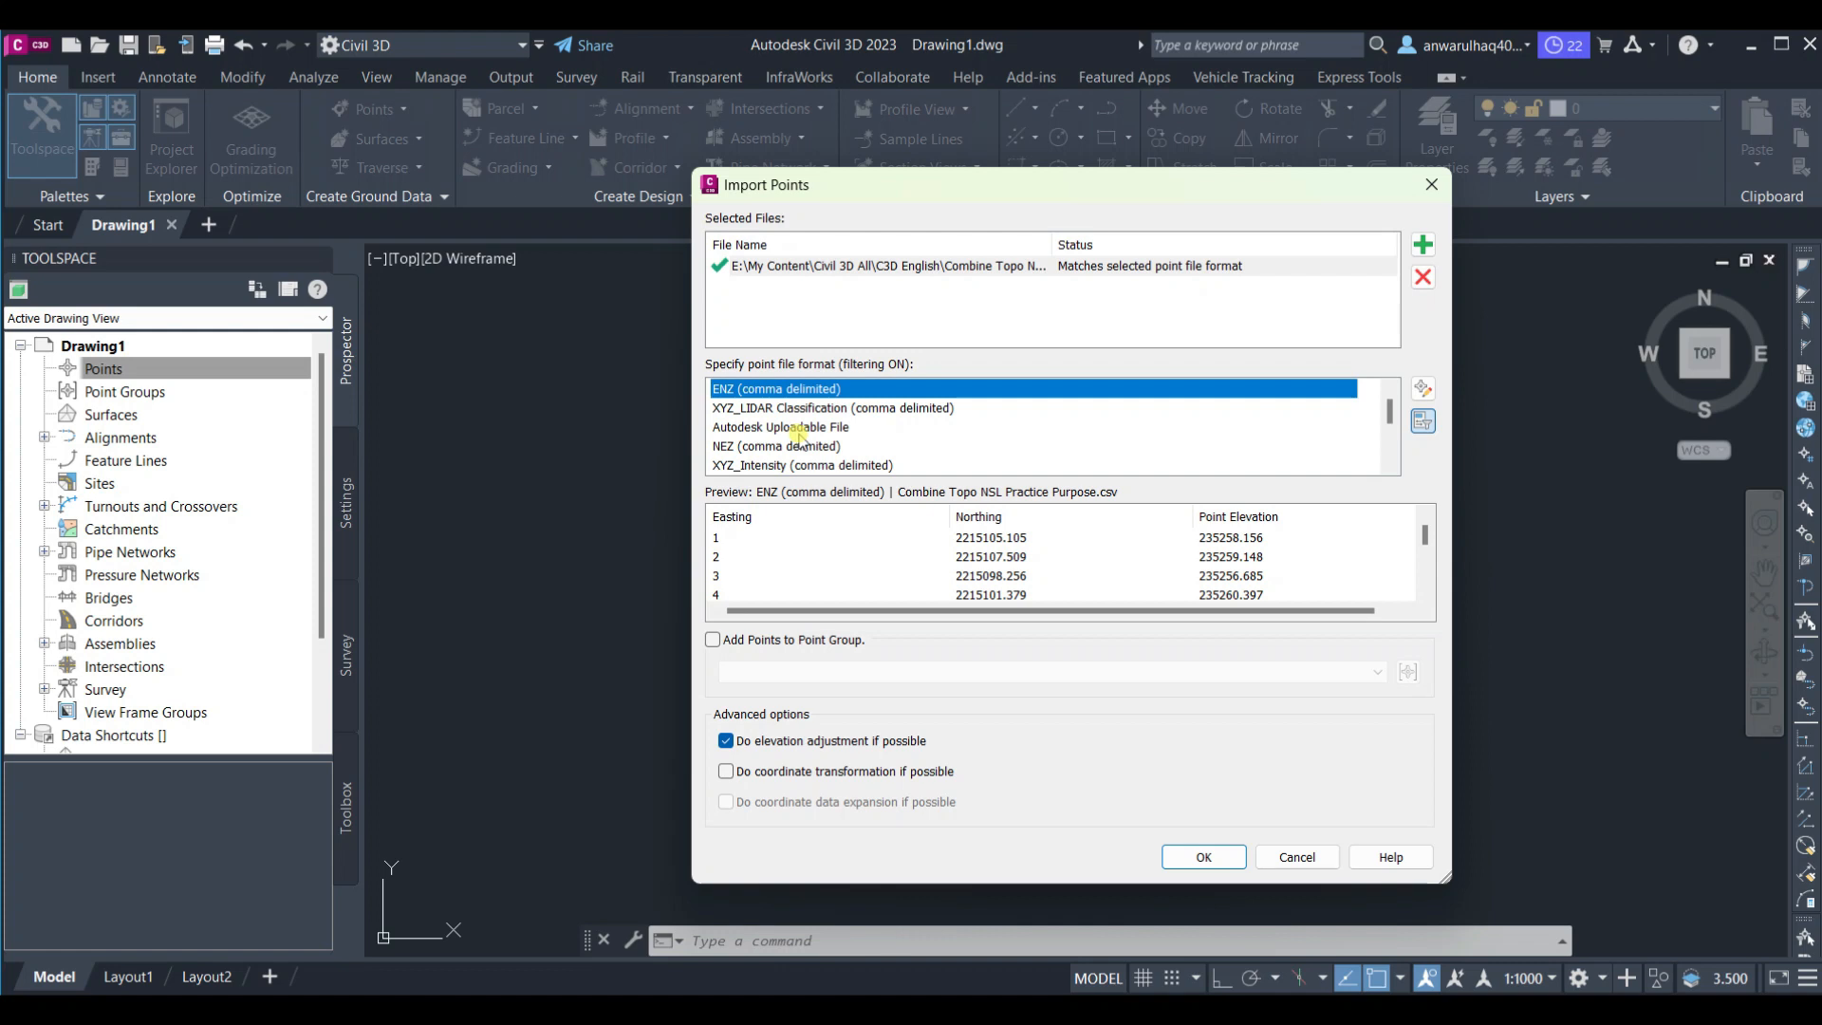
scroll(800, 435, down, 1)
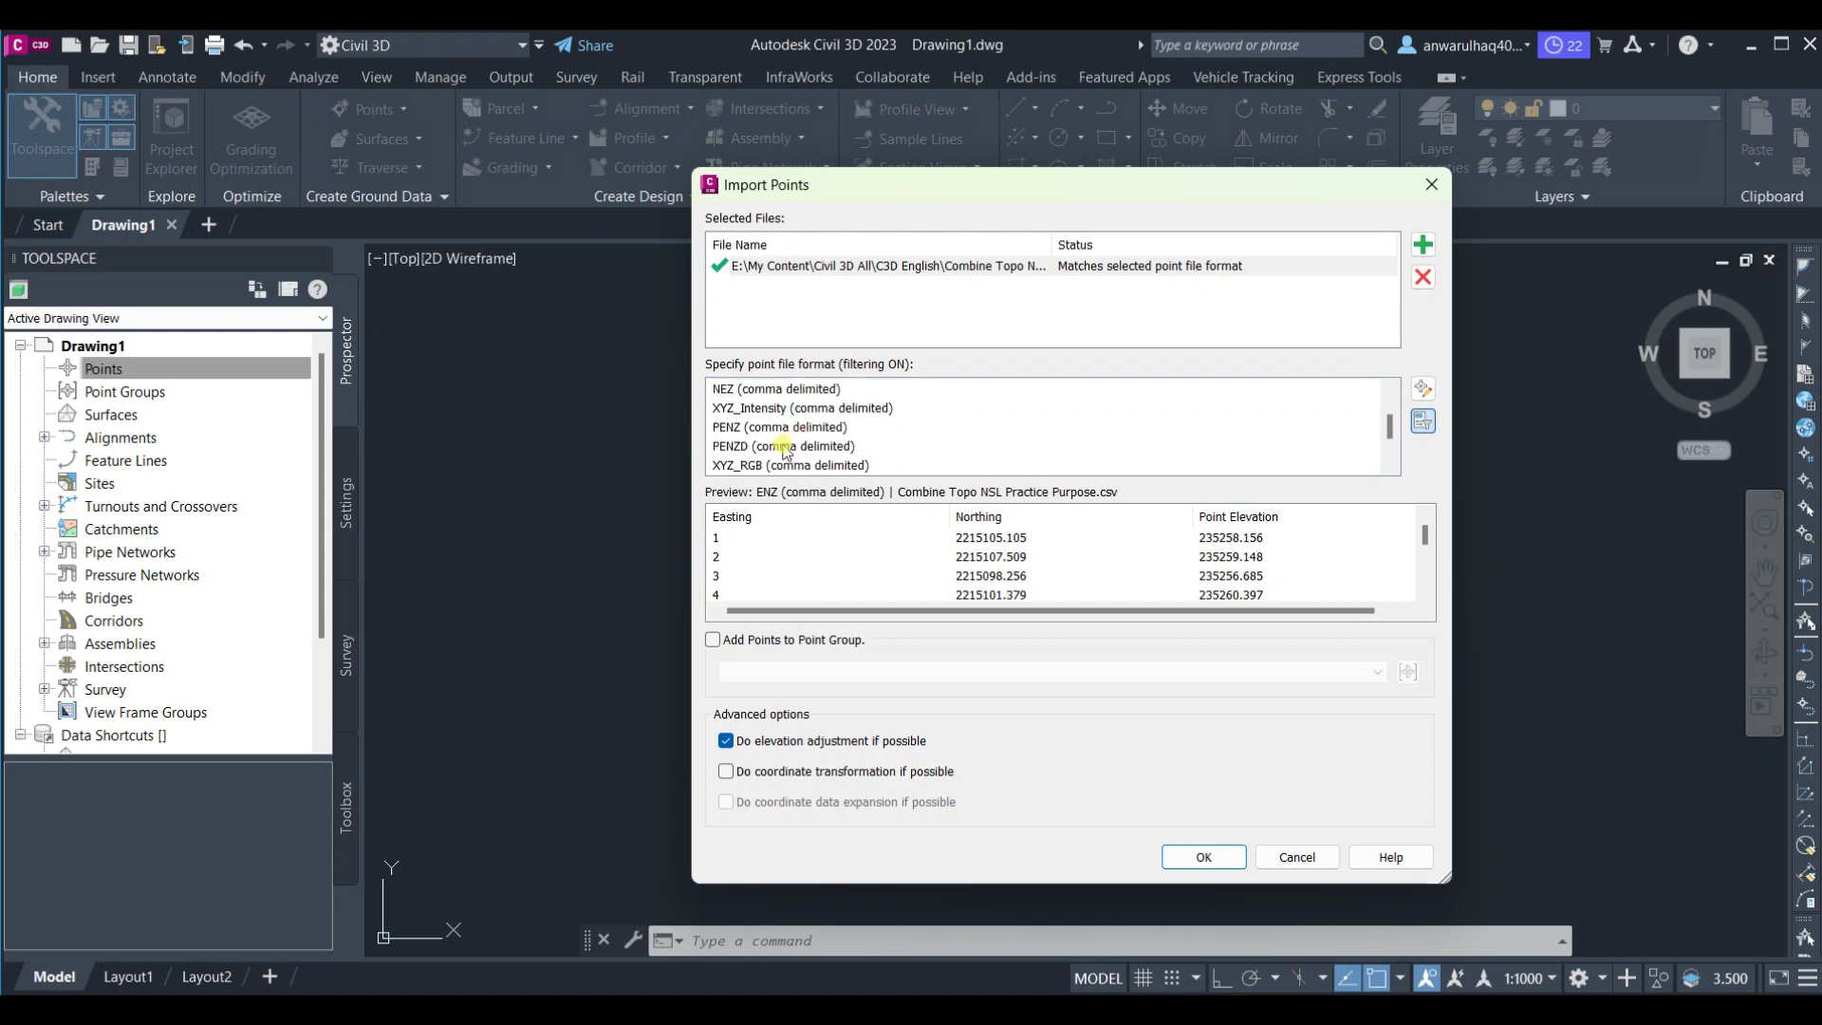
scroll(778, 431, down, 1)
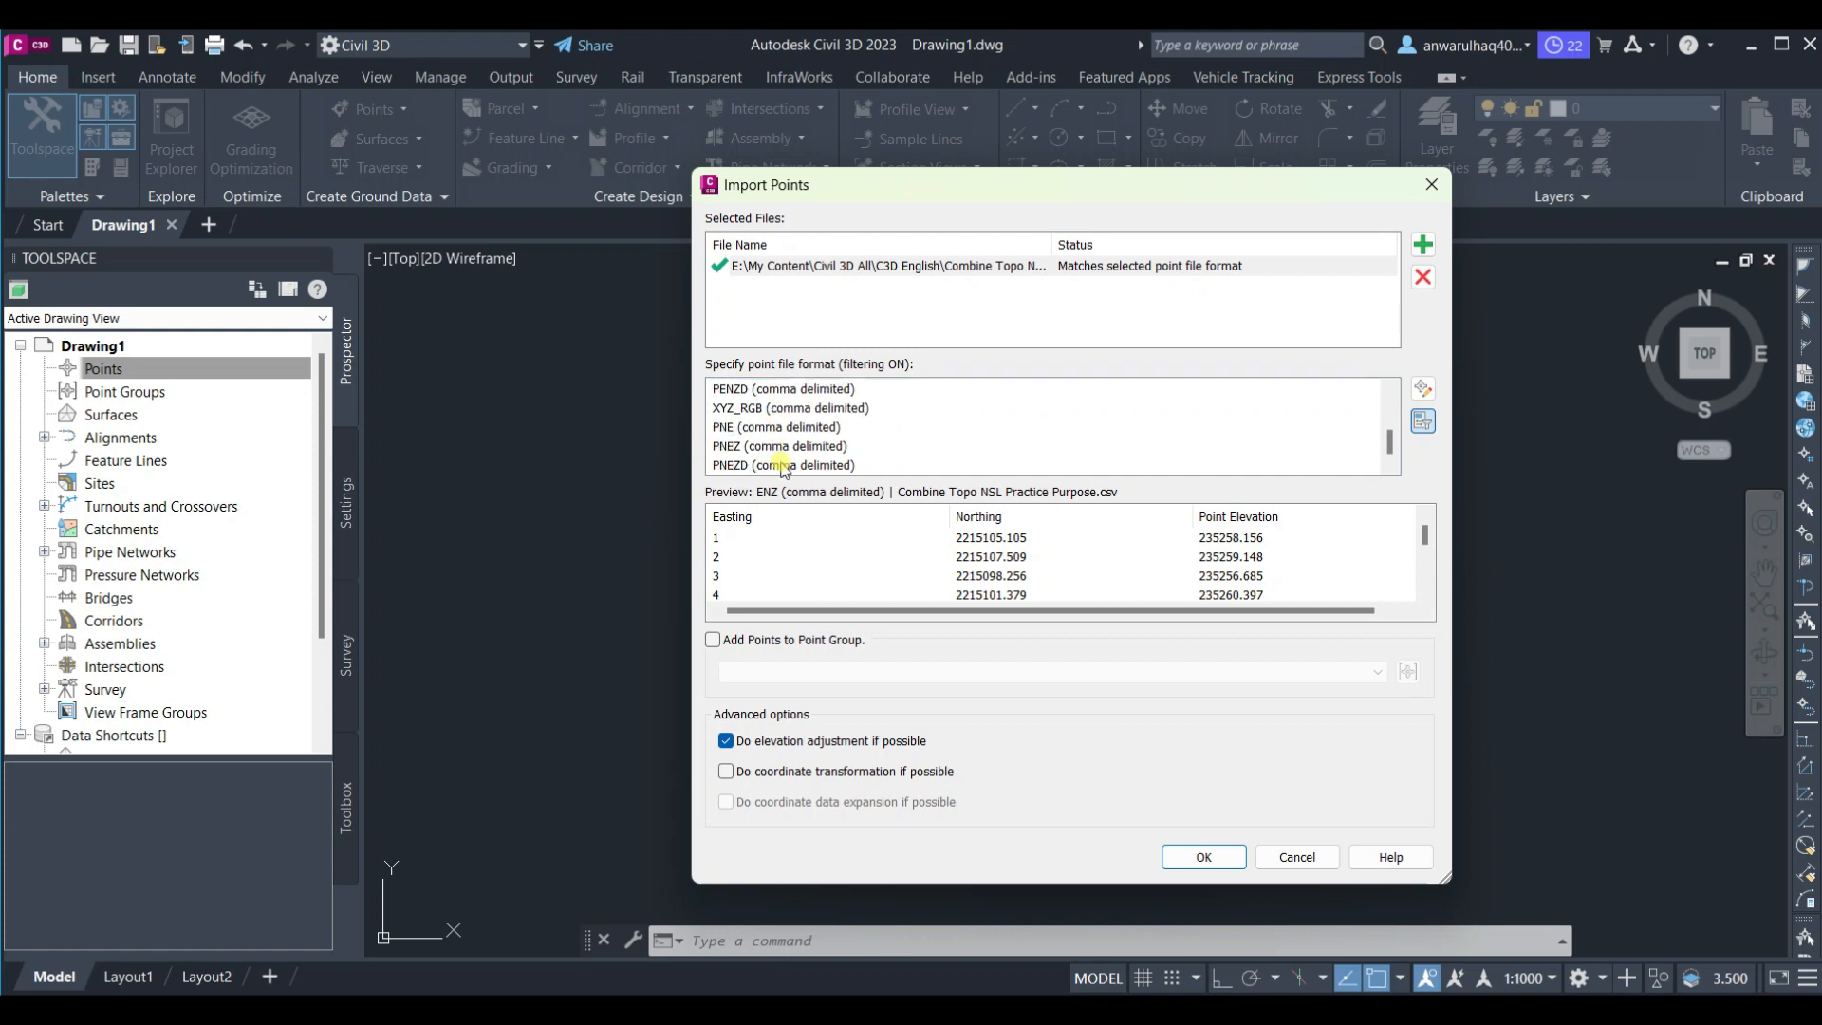
scroll(773, 446, up, 2)
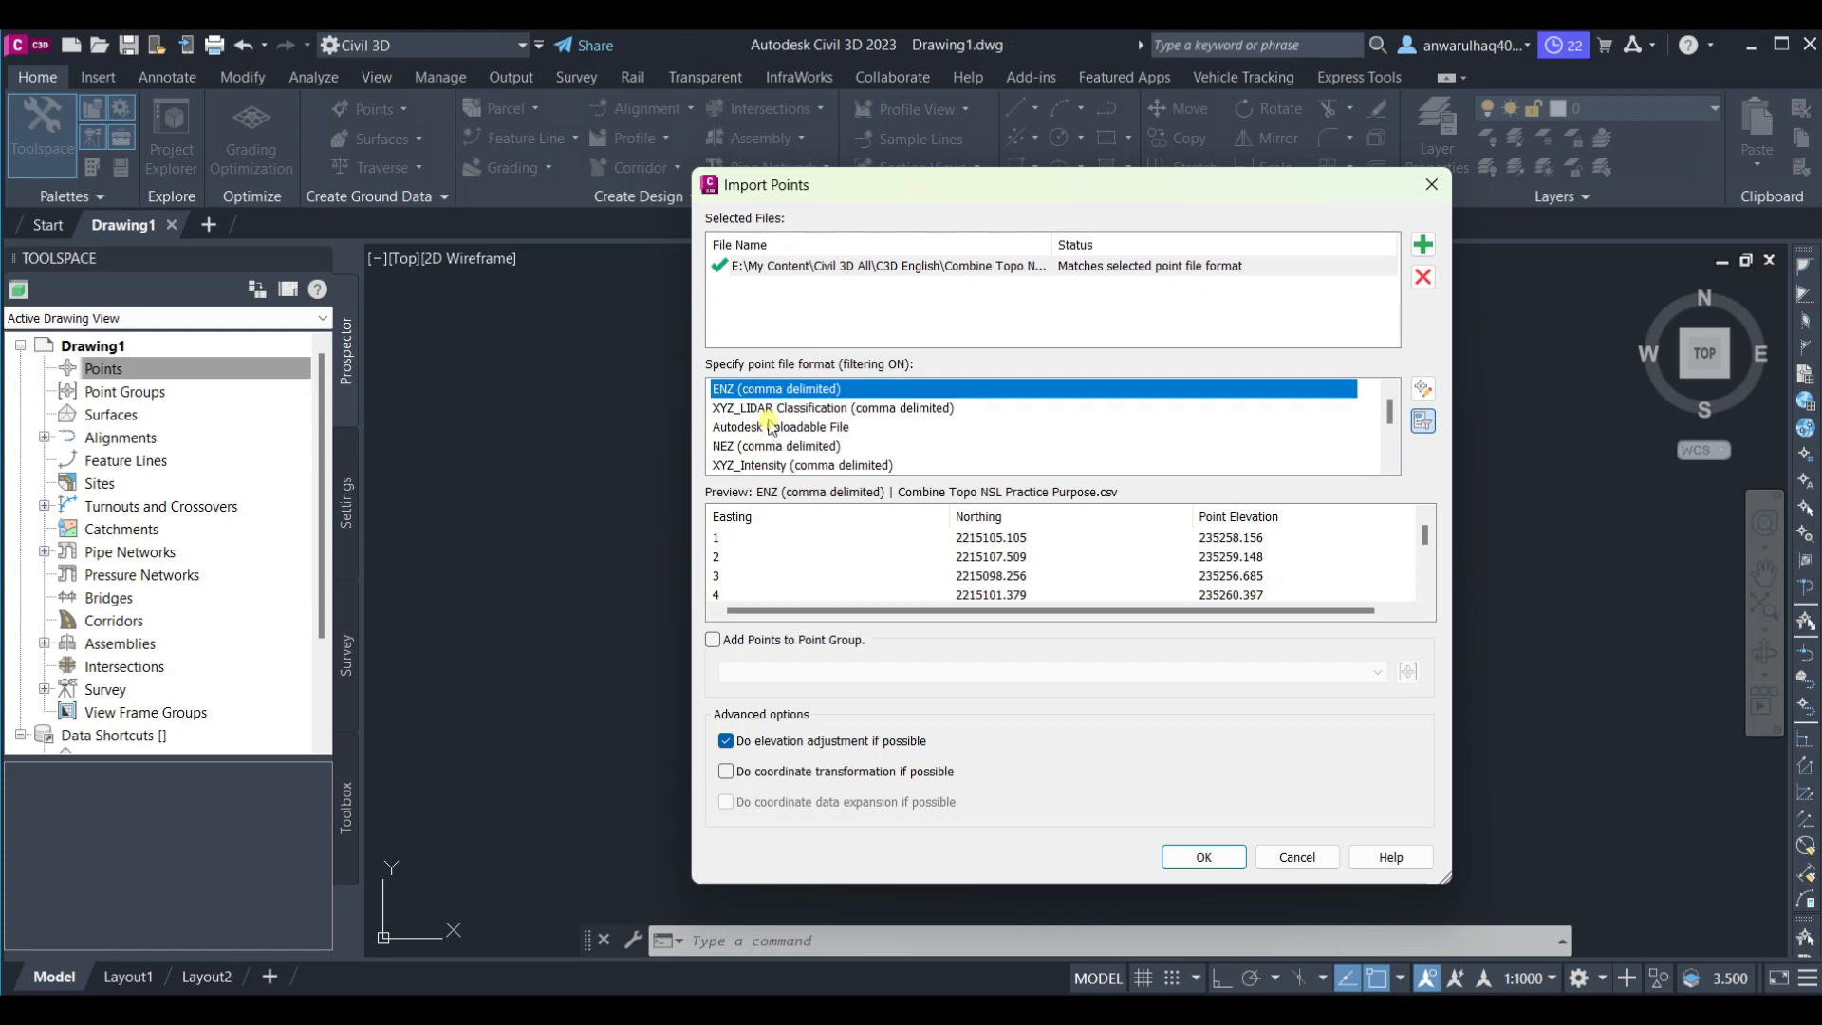
key(Down)
key(Down)
key(Down)
key(Down)
key(Down)
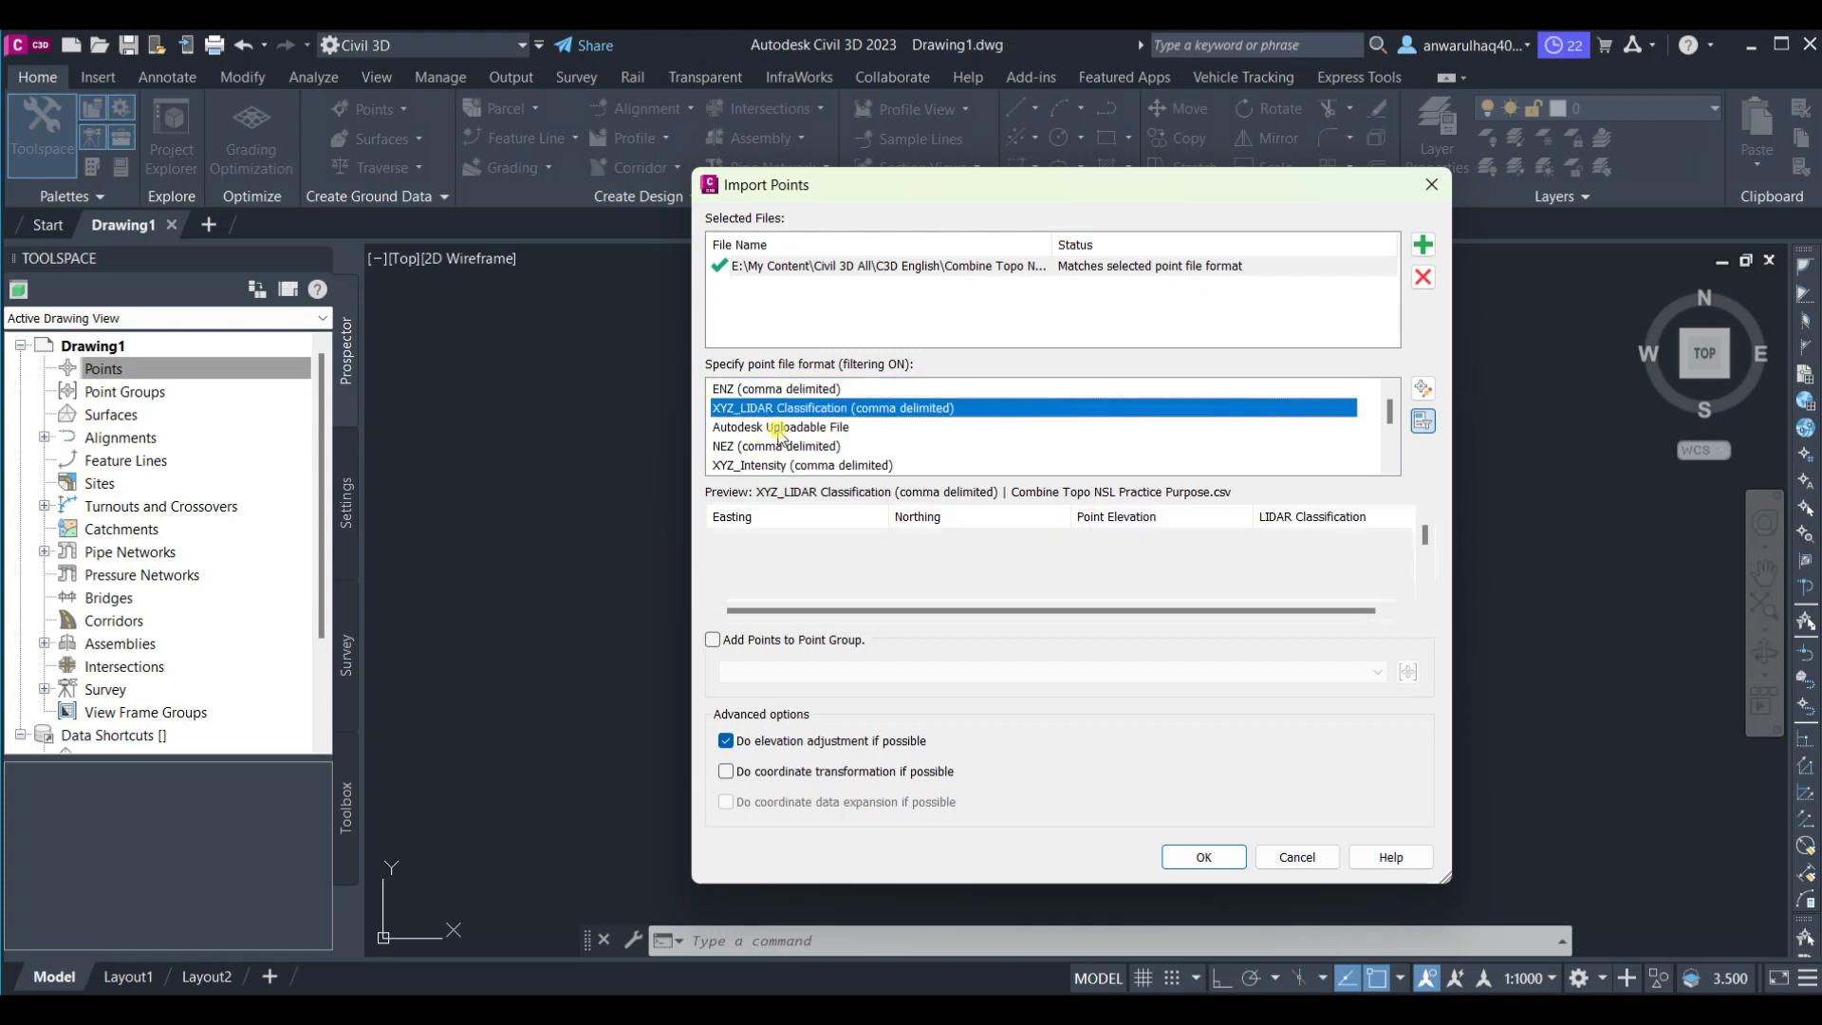
key(Down)
key(Down)
key(Down)
key(Down)
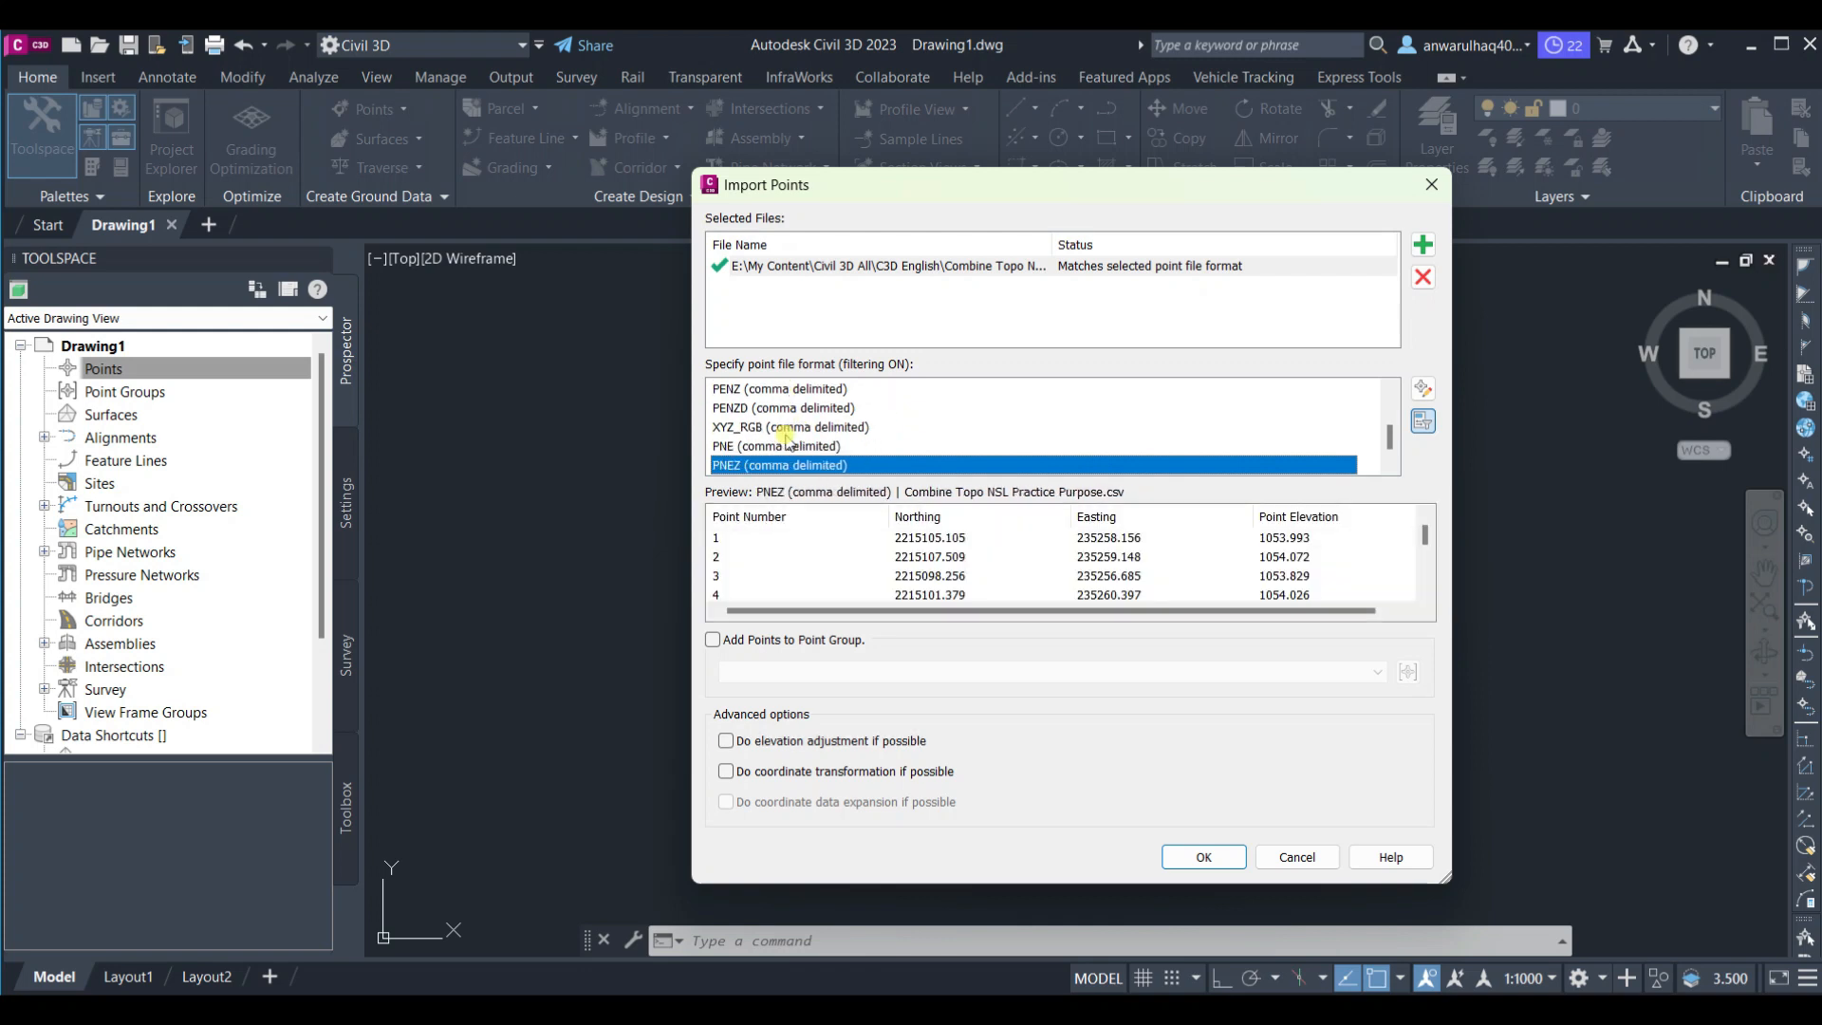
key(Down)
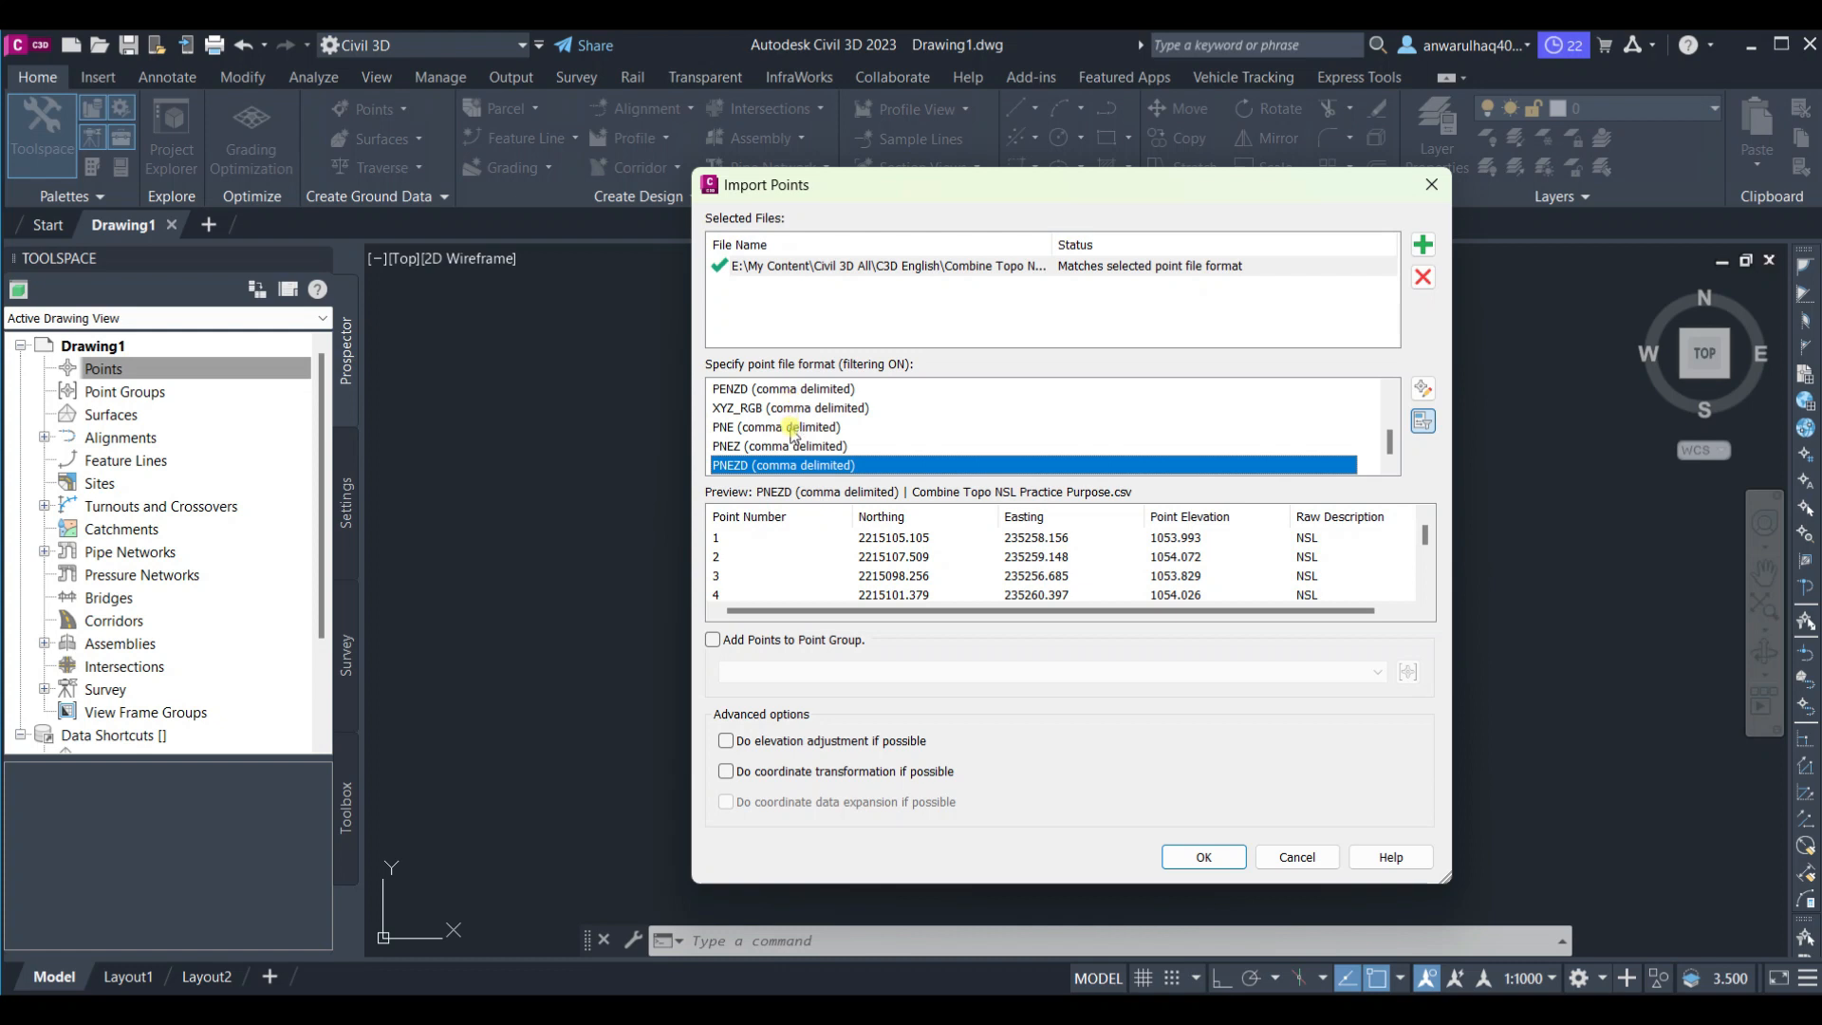
scroll(789, 437, up, 2)
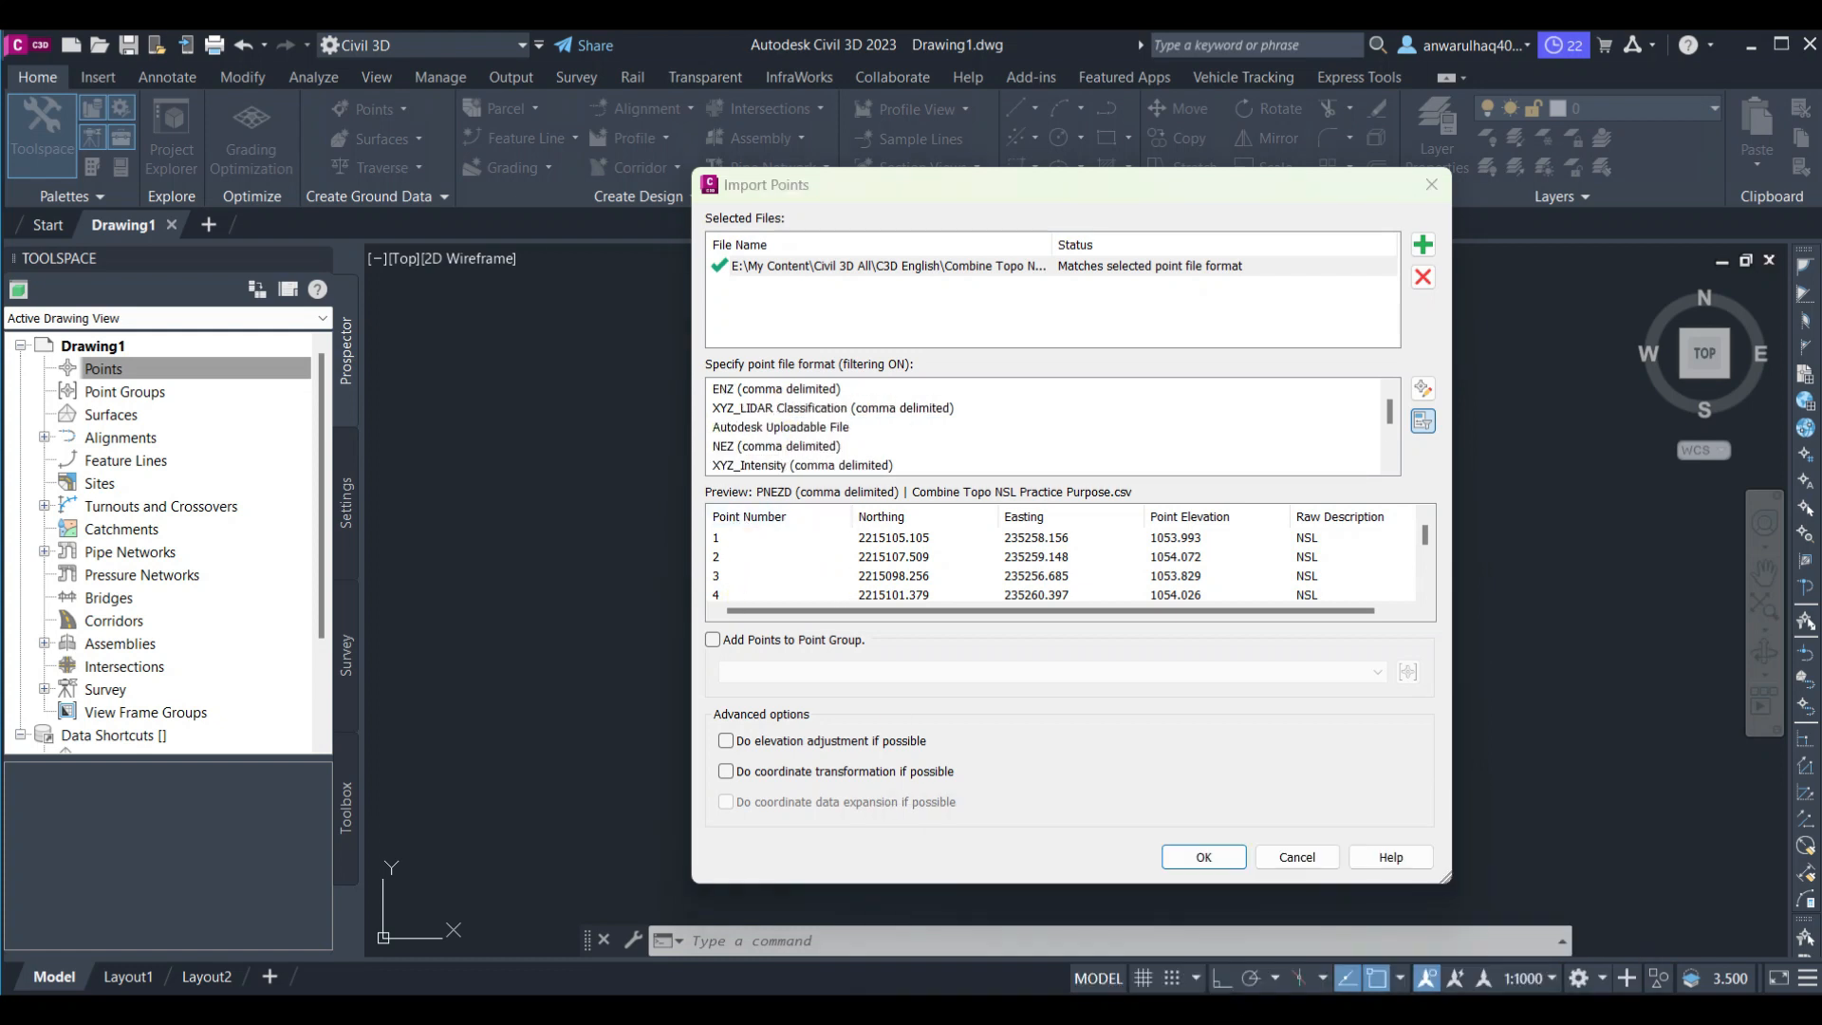
Try to reopen the Combine Topo NSL file in Excel from the recent files list
mouse_move(1234, 1013)
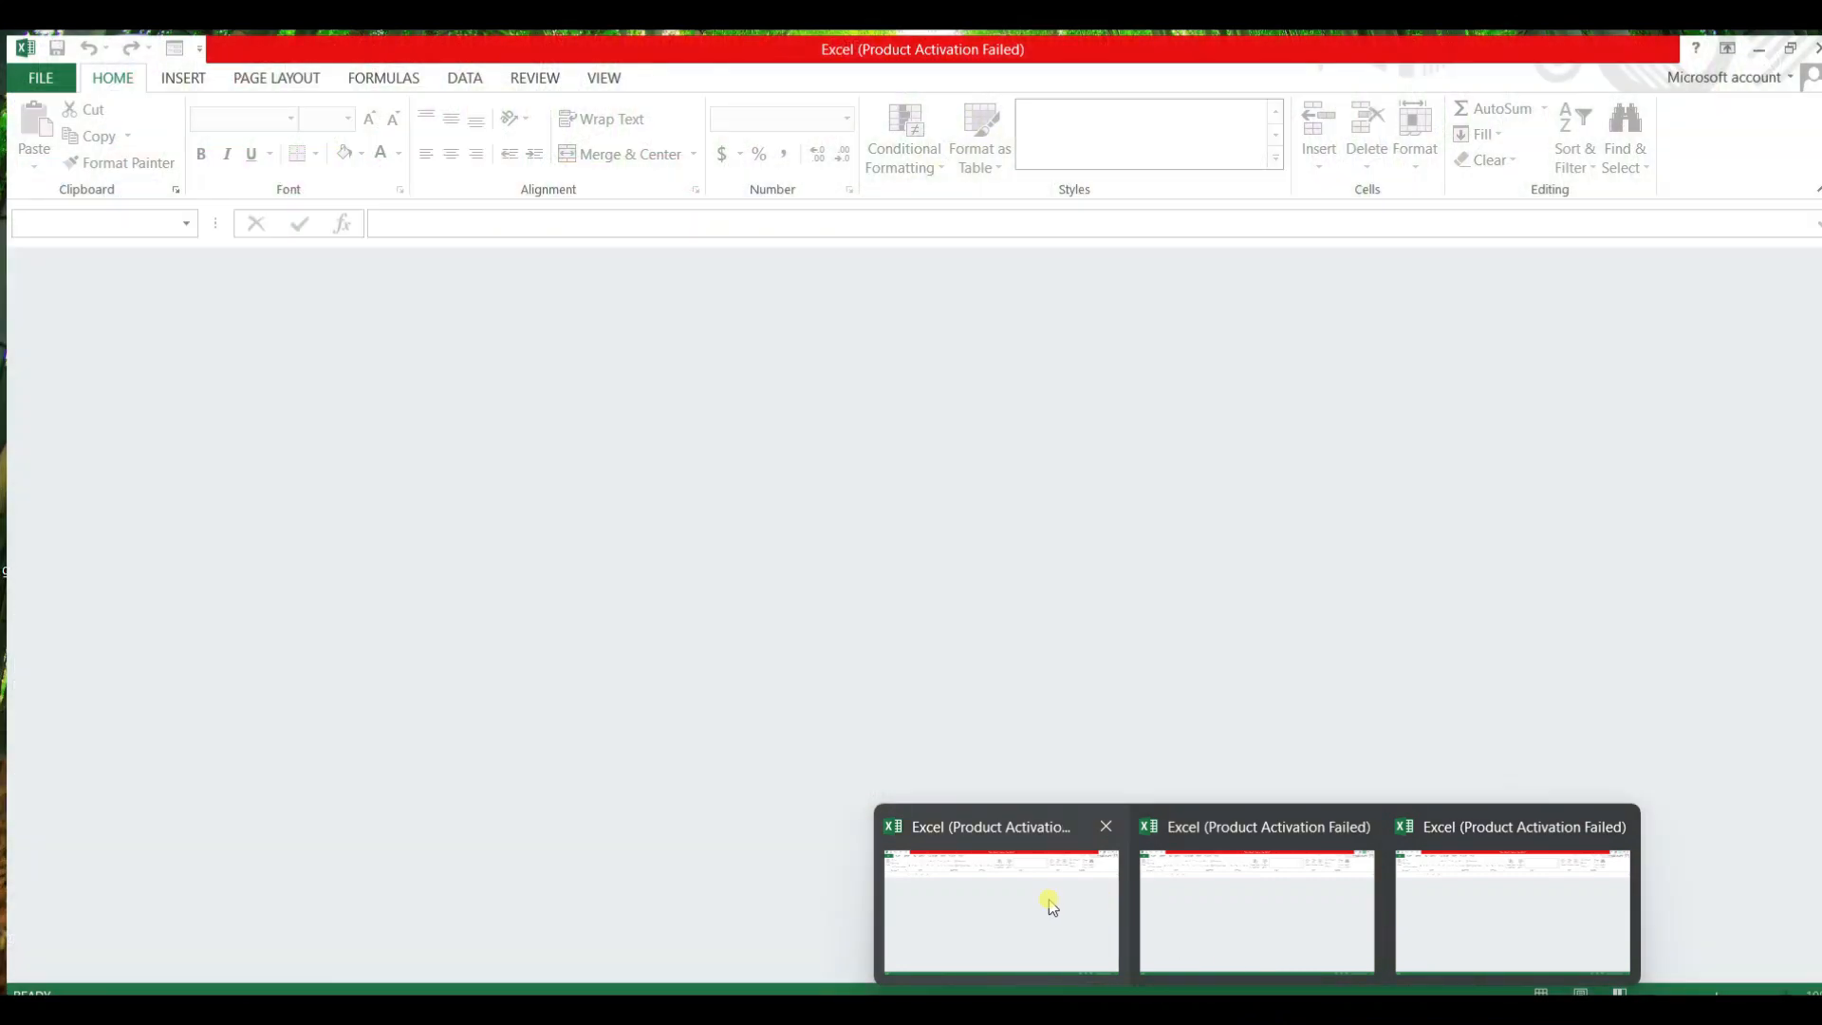
click(1050, 902)
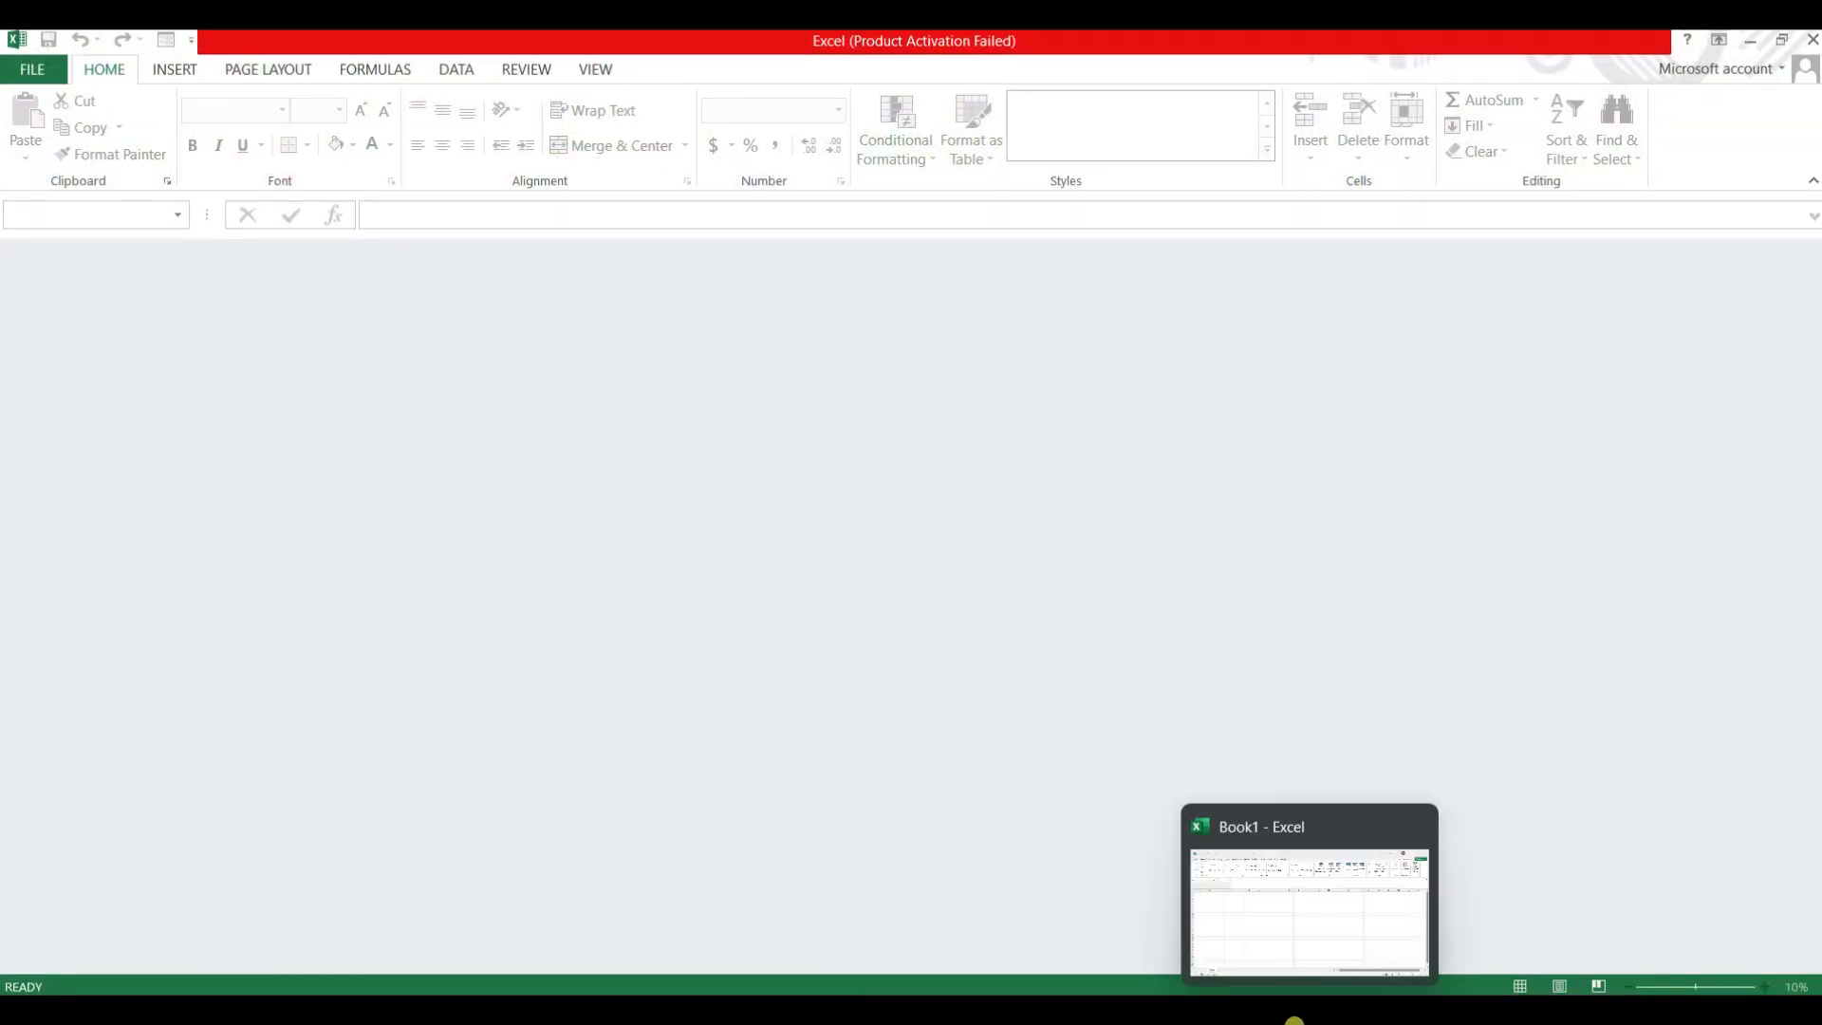
click(1300, 1020)
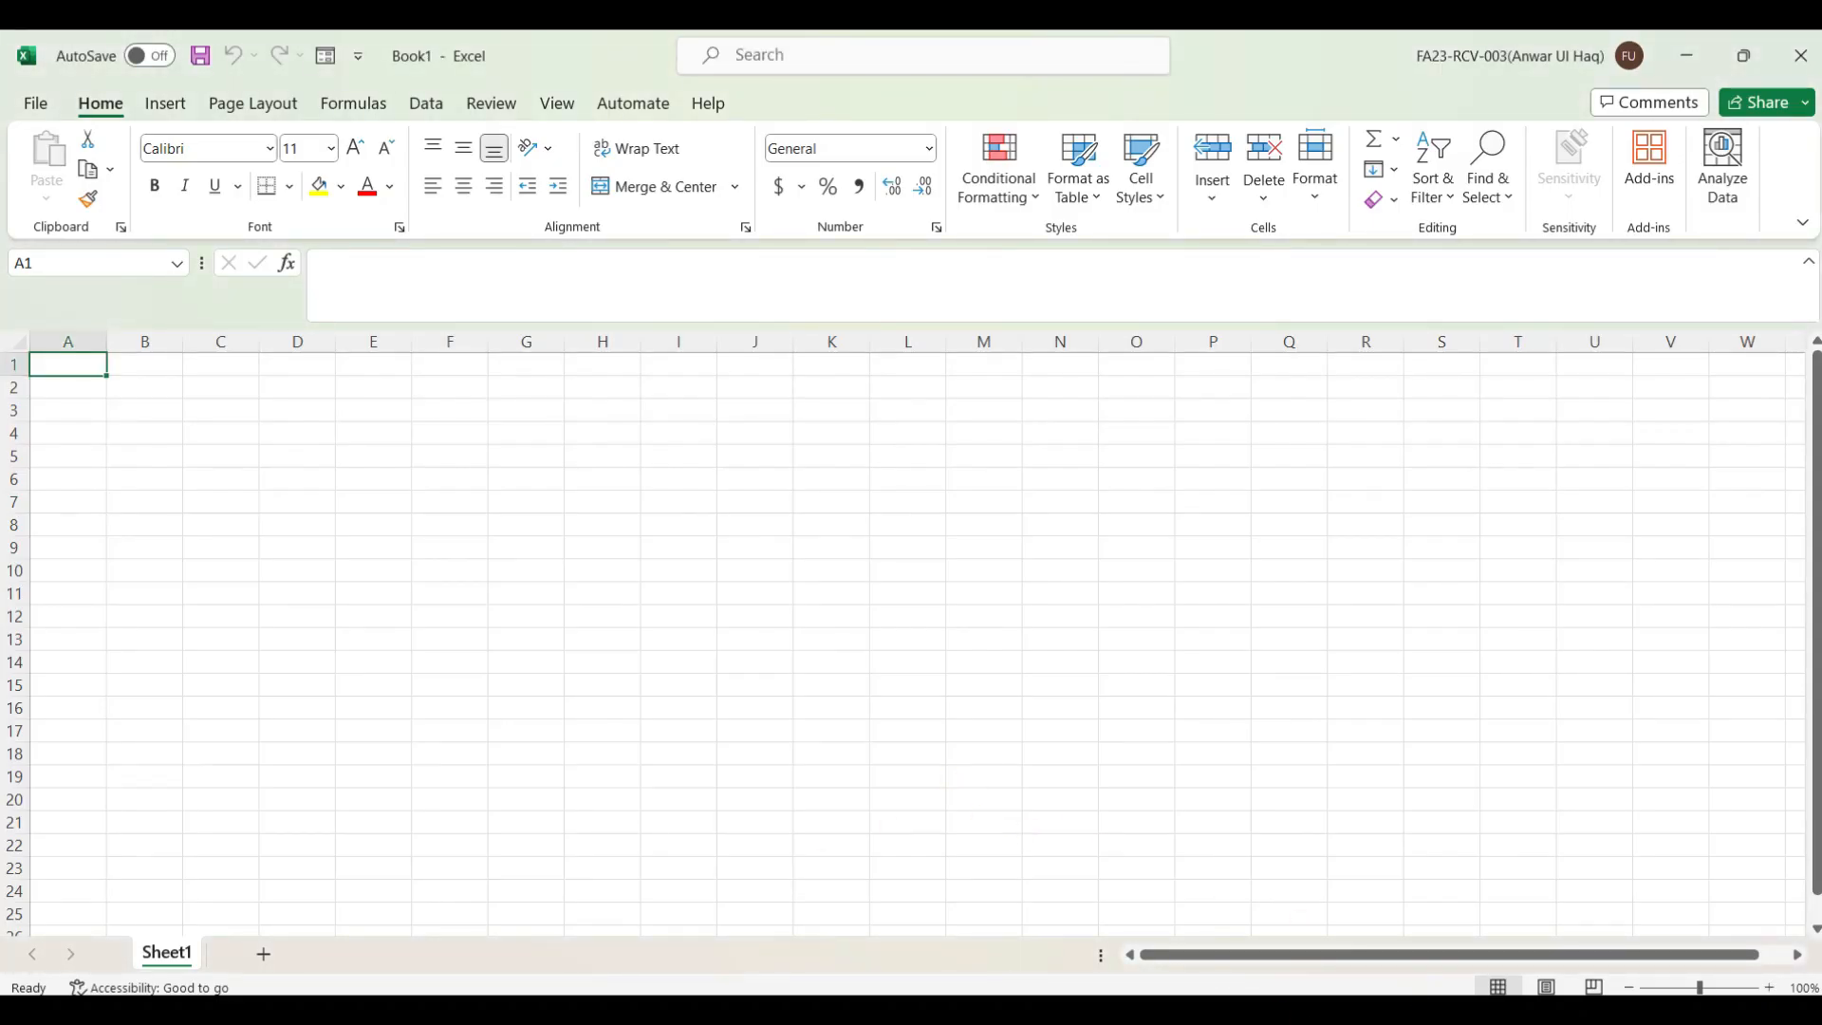
click(1312, 1017)
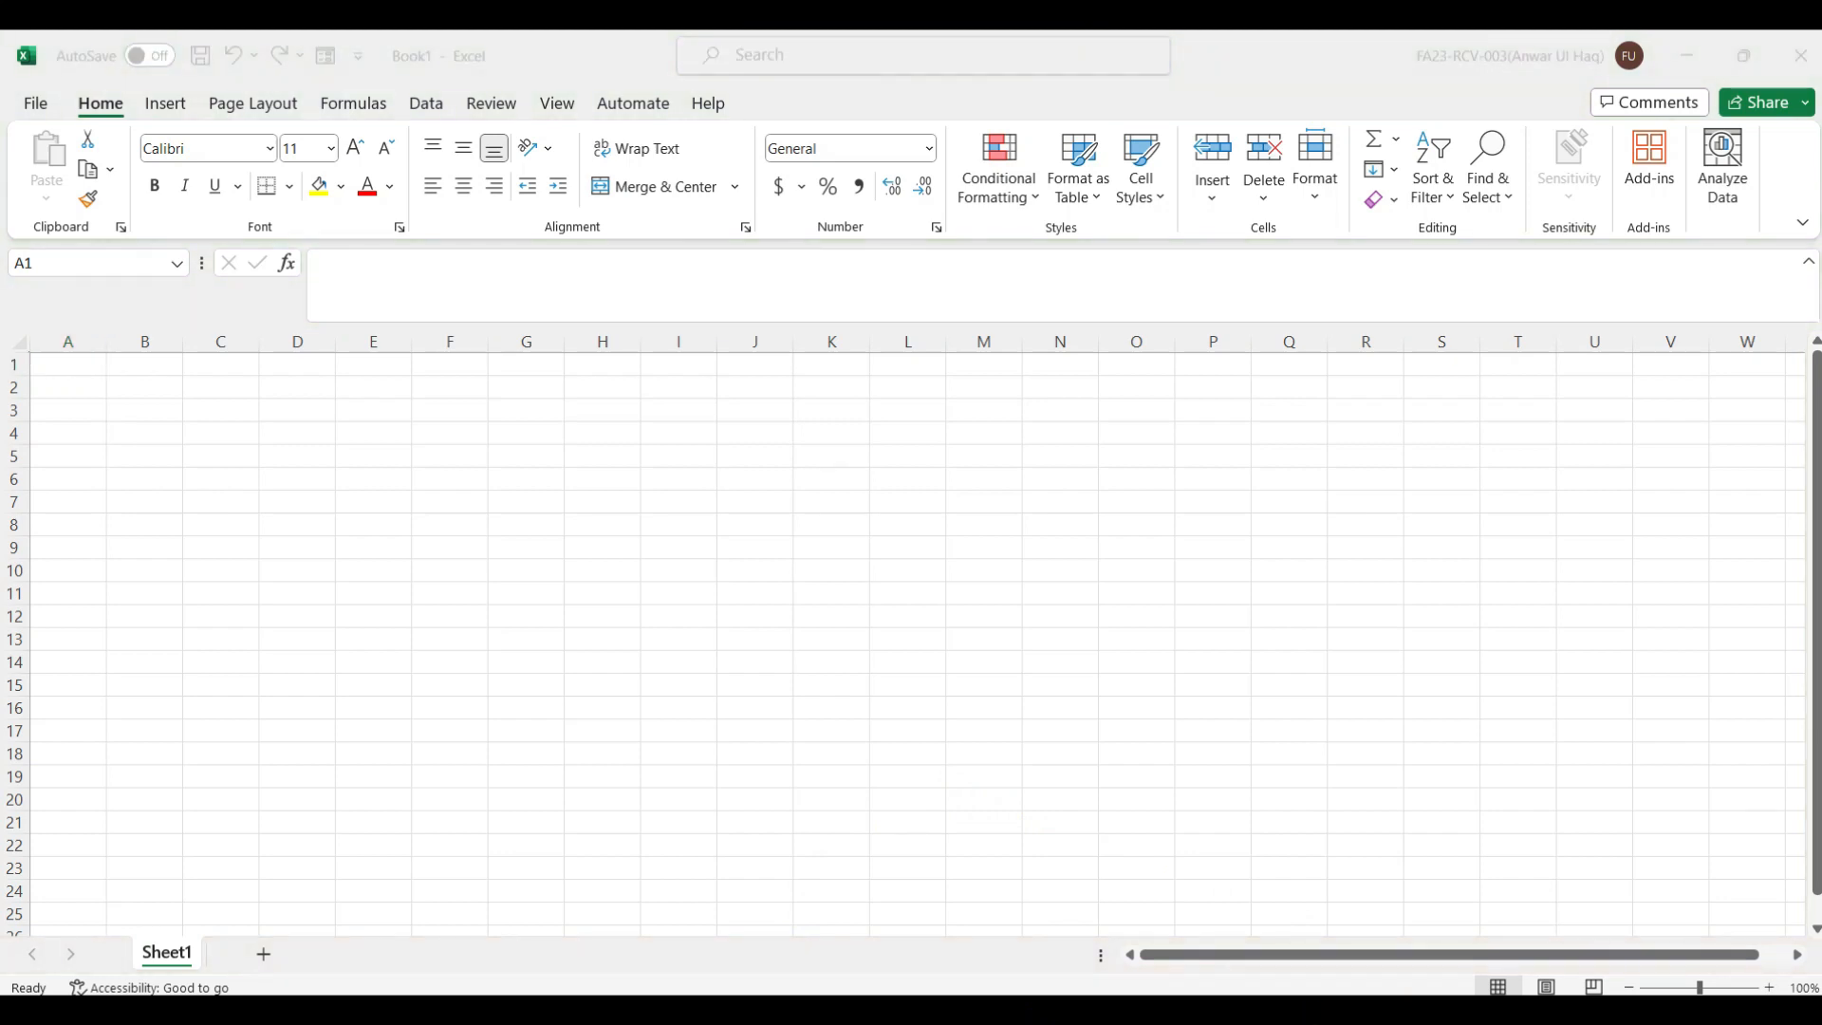
right_click(1313, 1020)
right_click(1314, 1020)
right_click(1314, 1020)
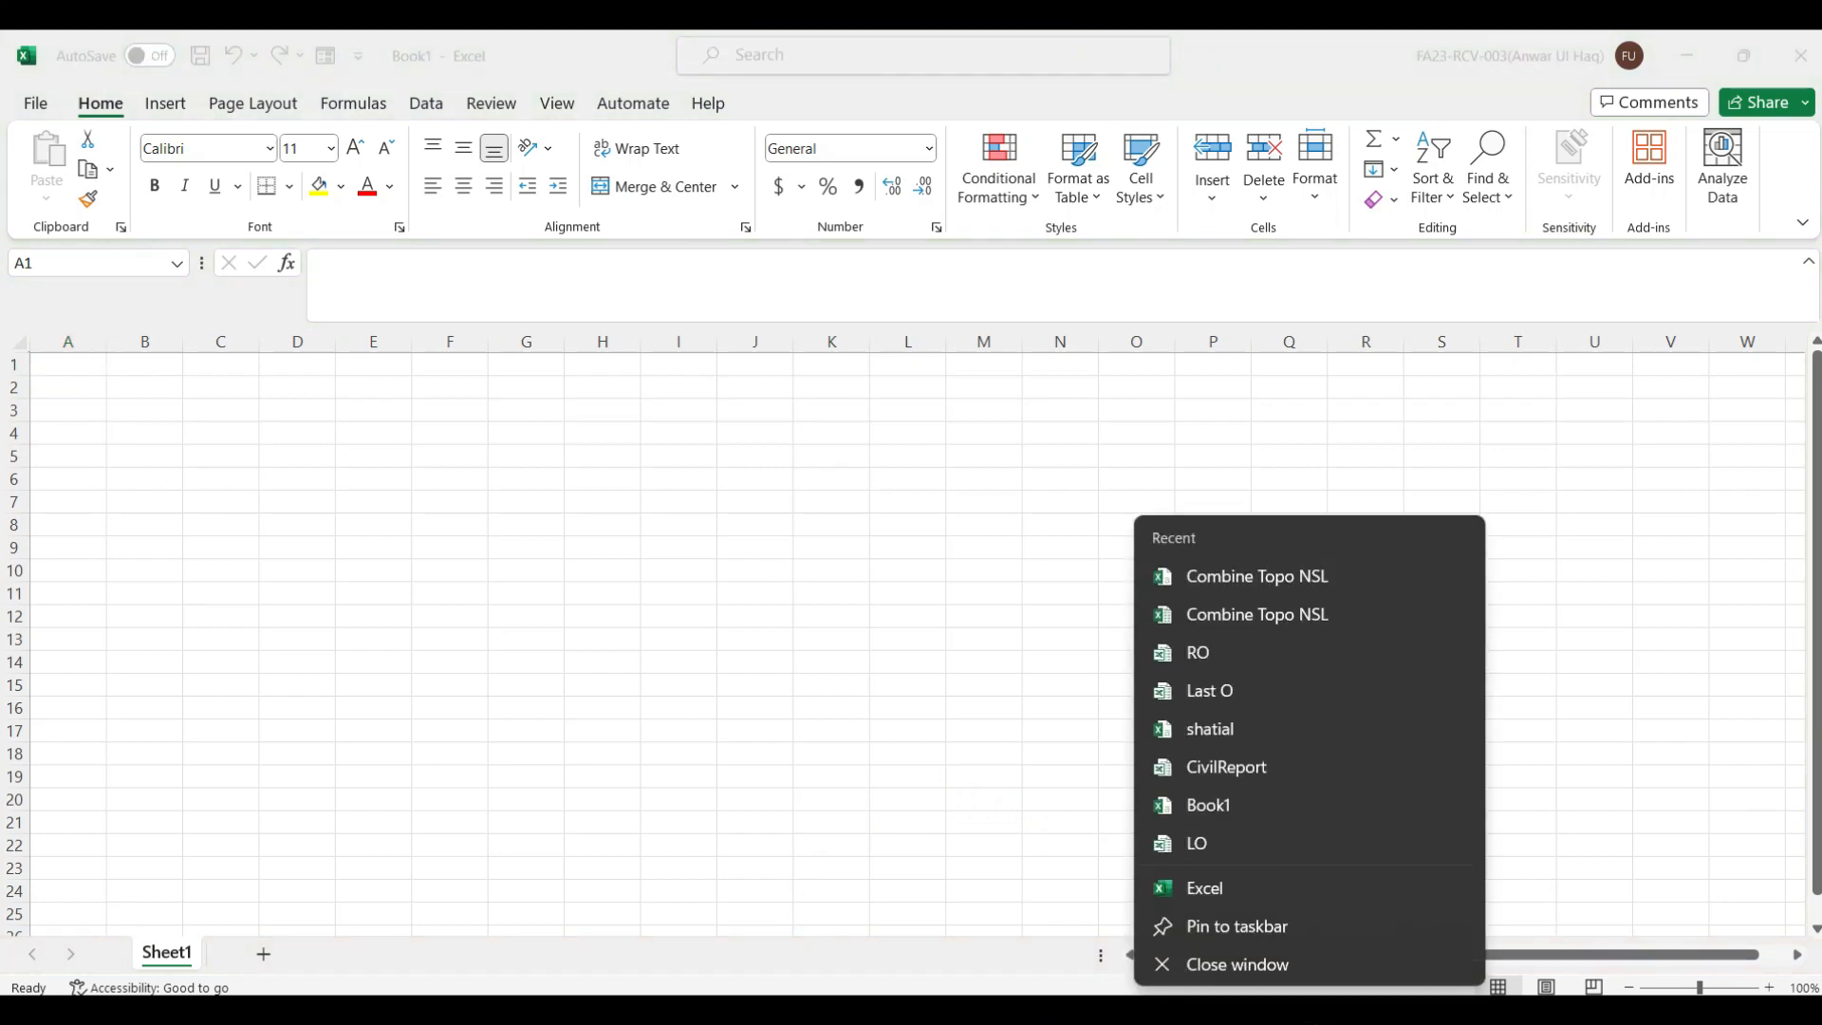
click(1251, 579)
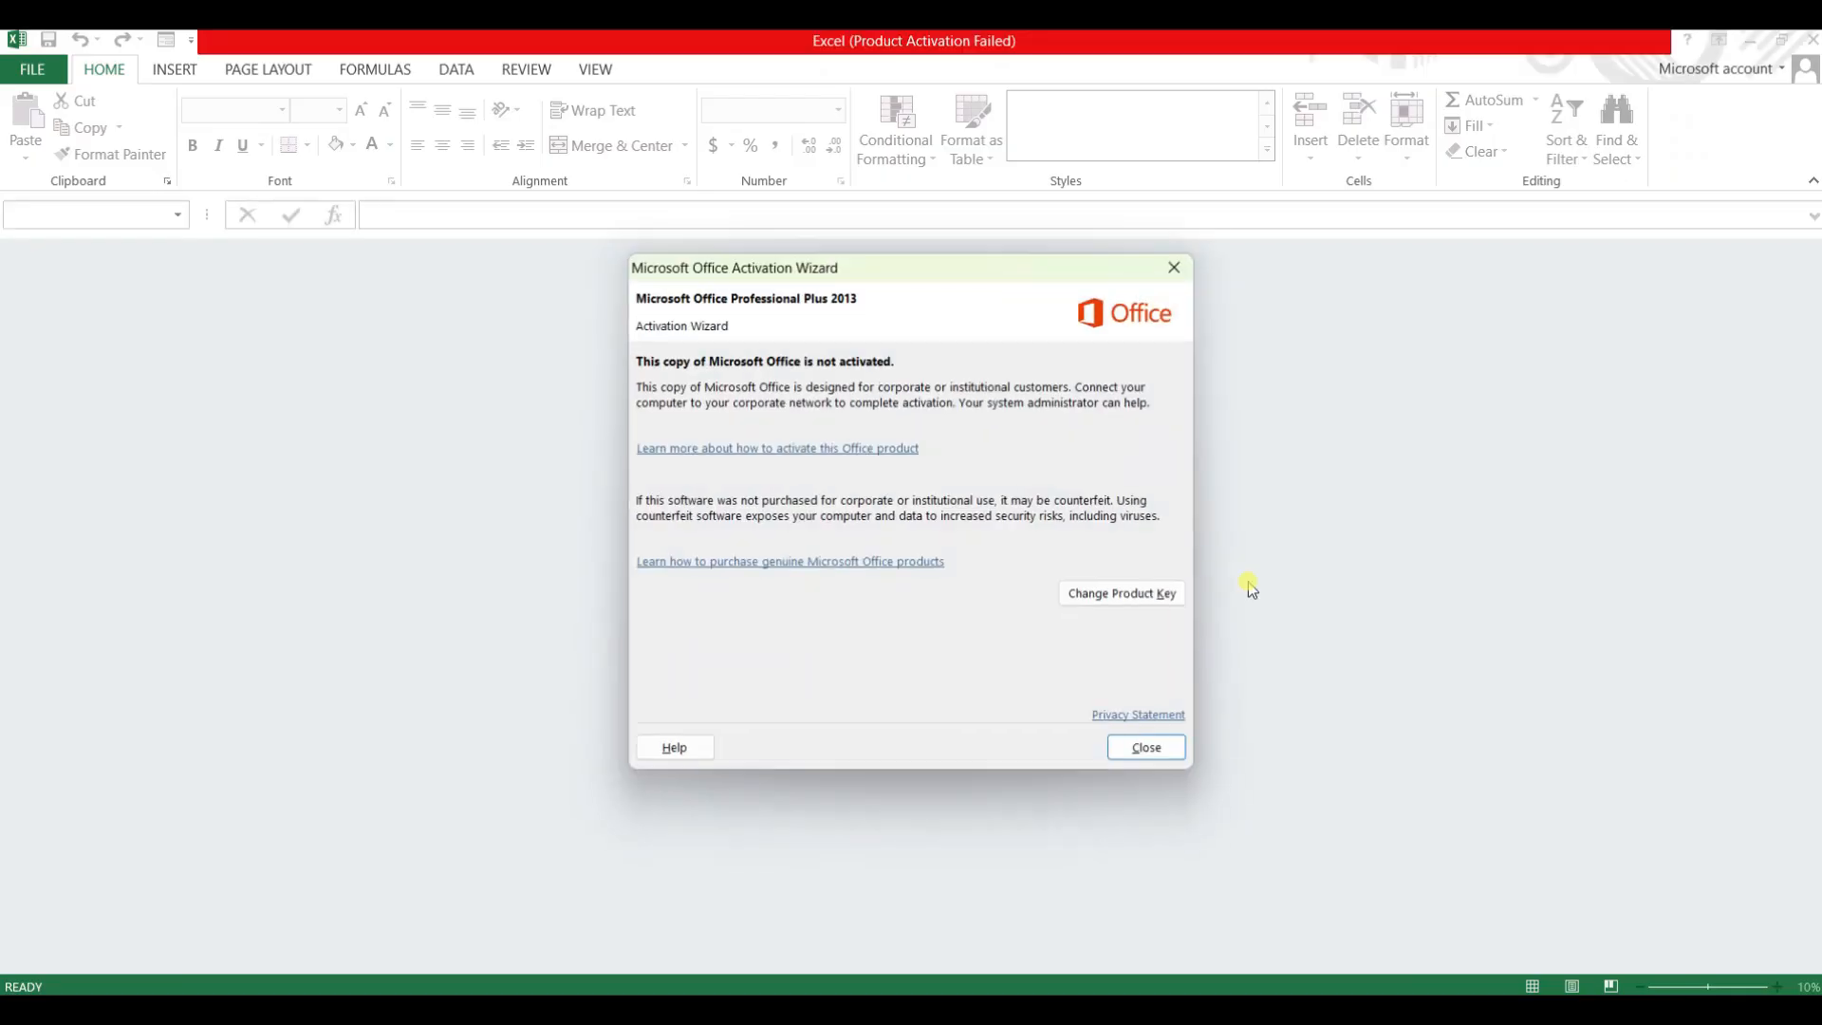
click(1158, 764)
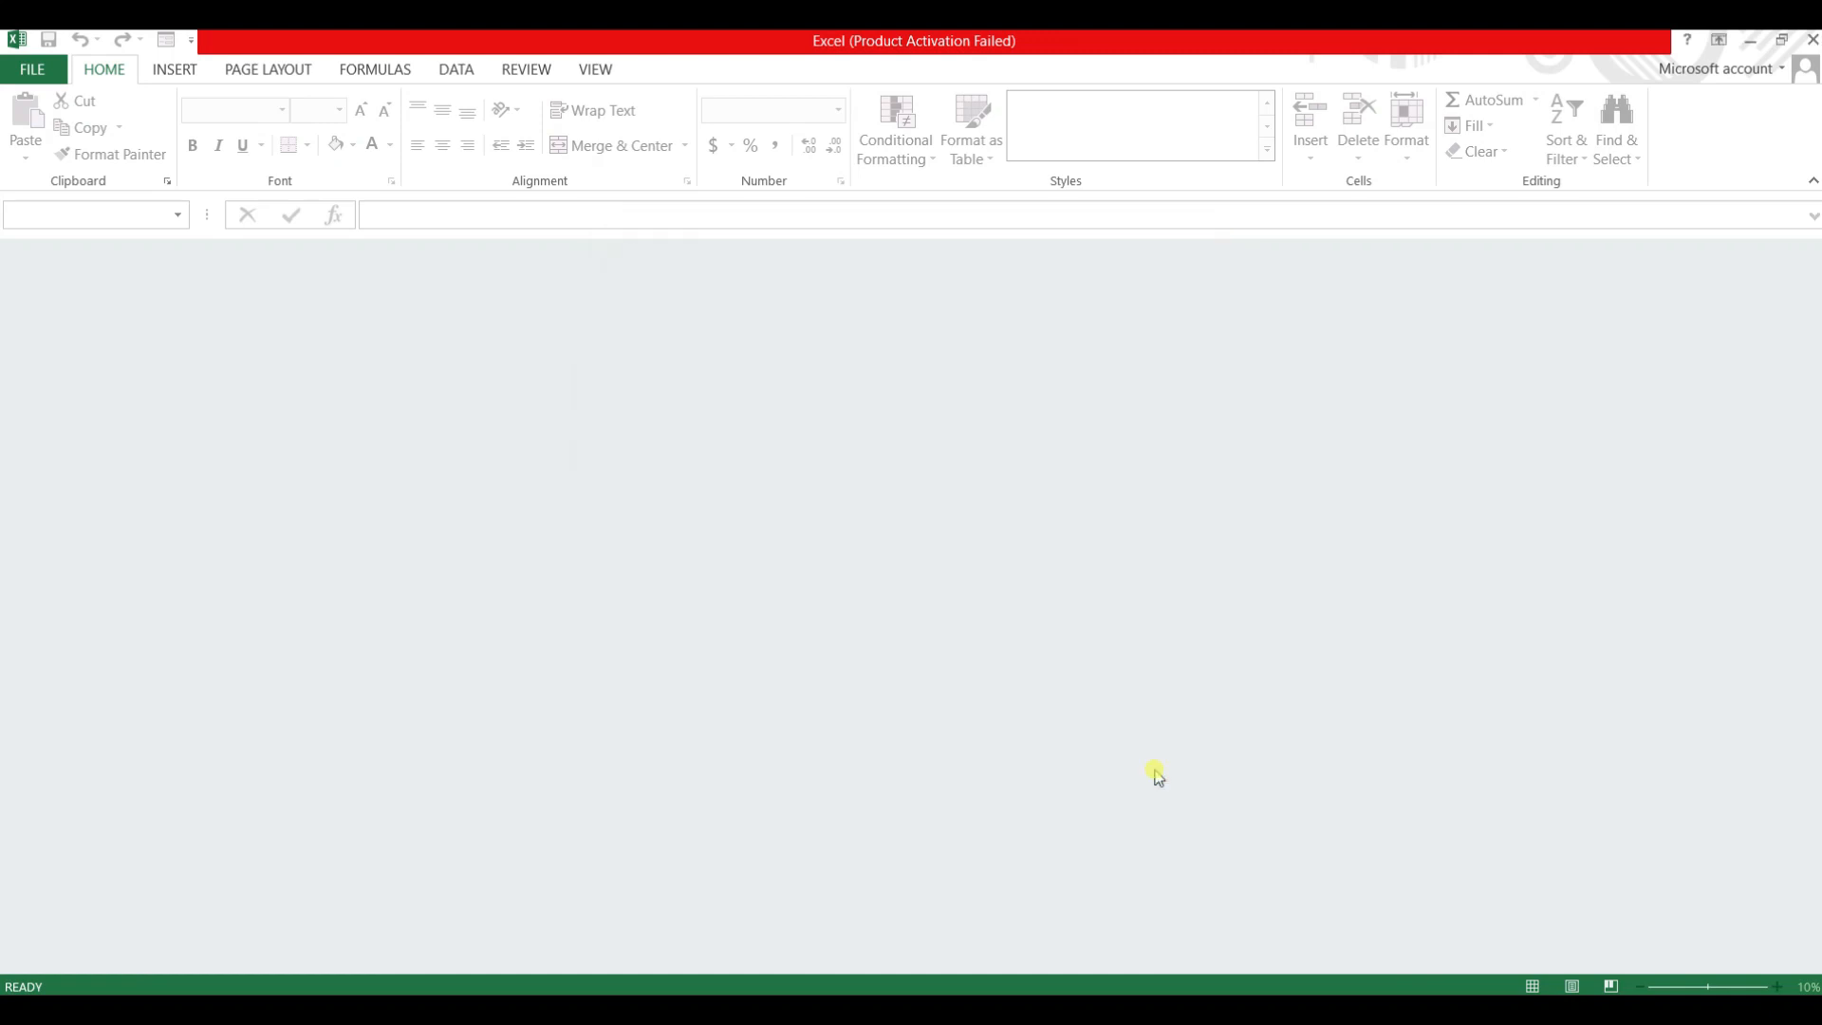
mouse_move(1310, 1011)
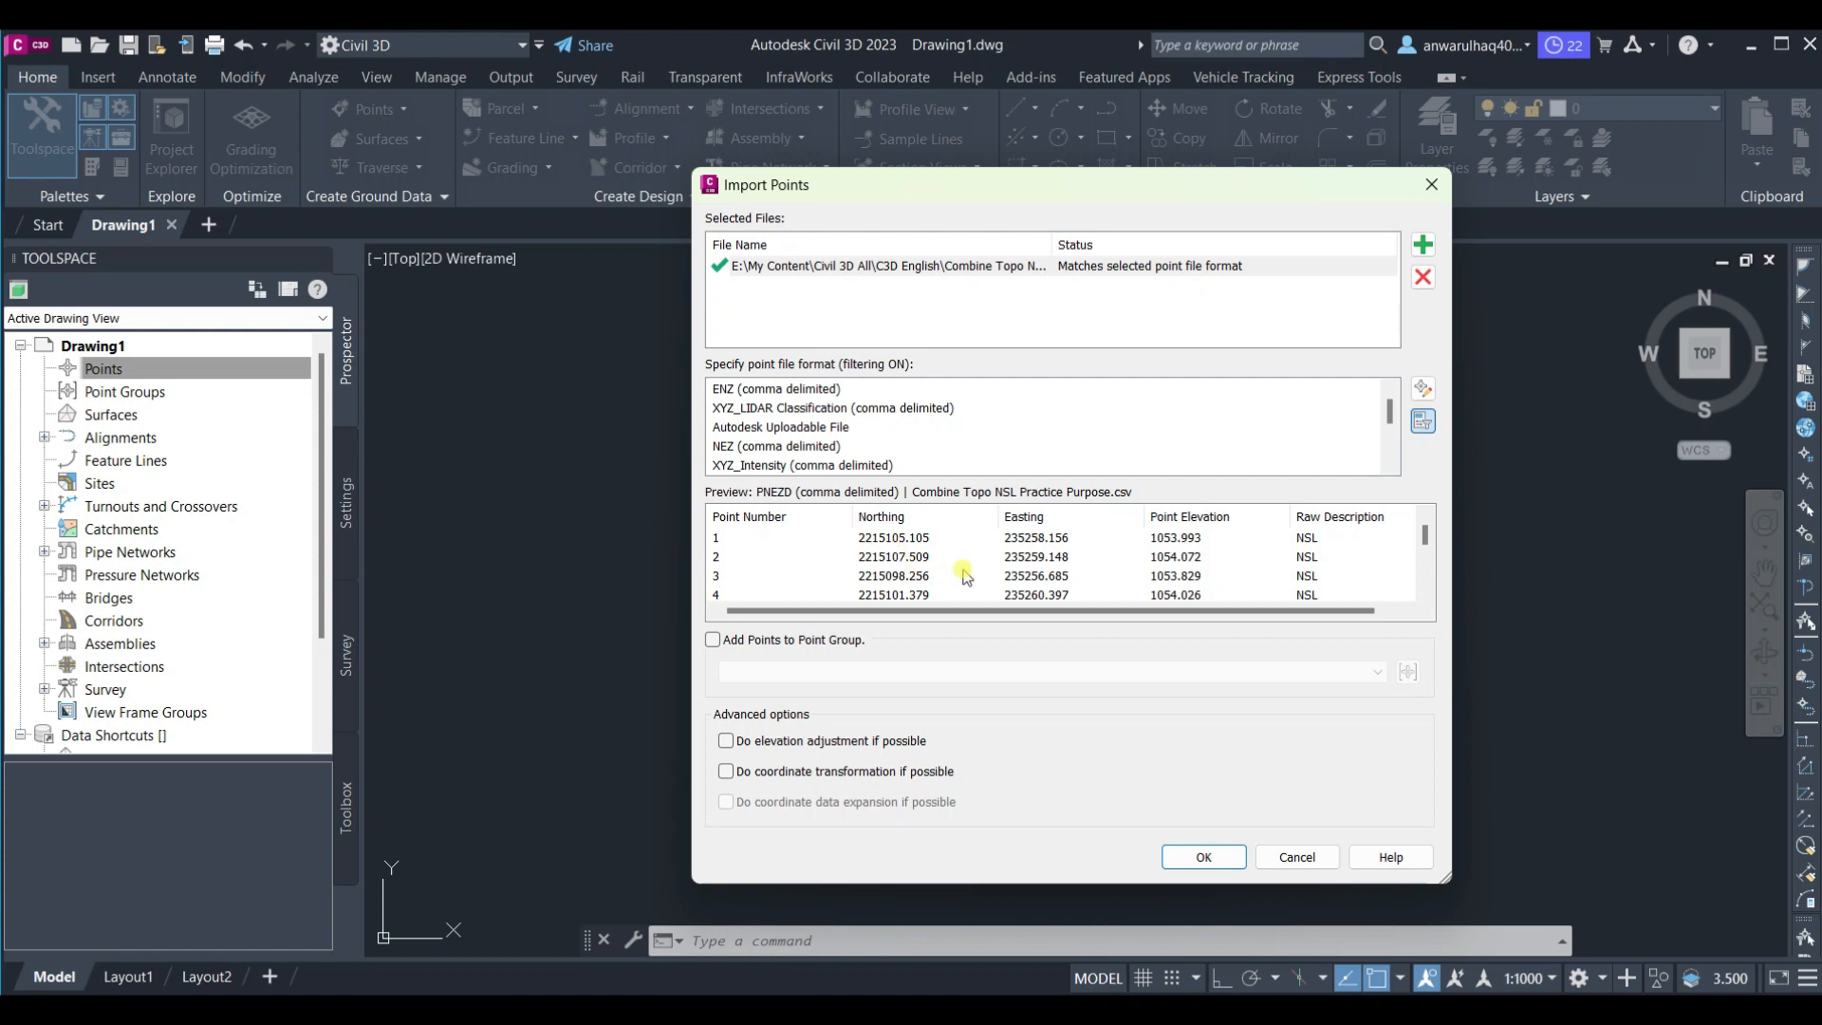
Set the point file format to PENZD (comma delimited)
scroll(789, 448, down, 1)
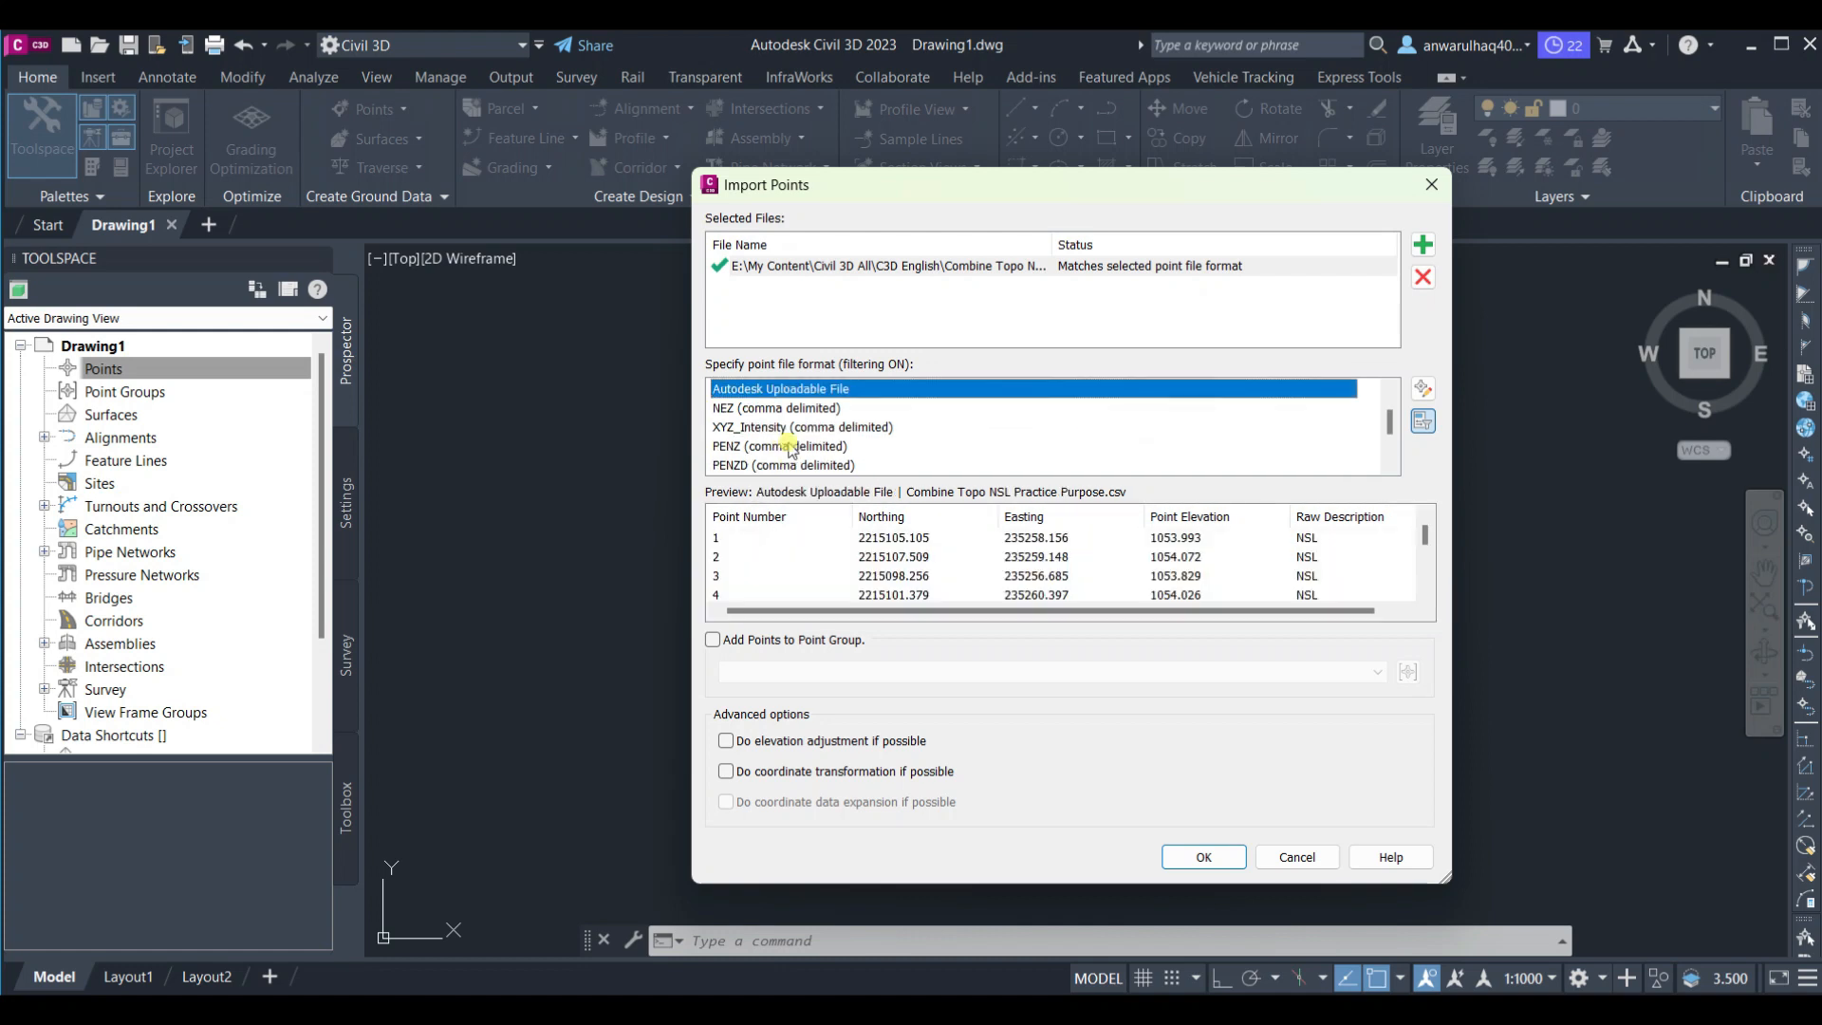
click(787, 446)
click(773, 465)
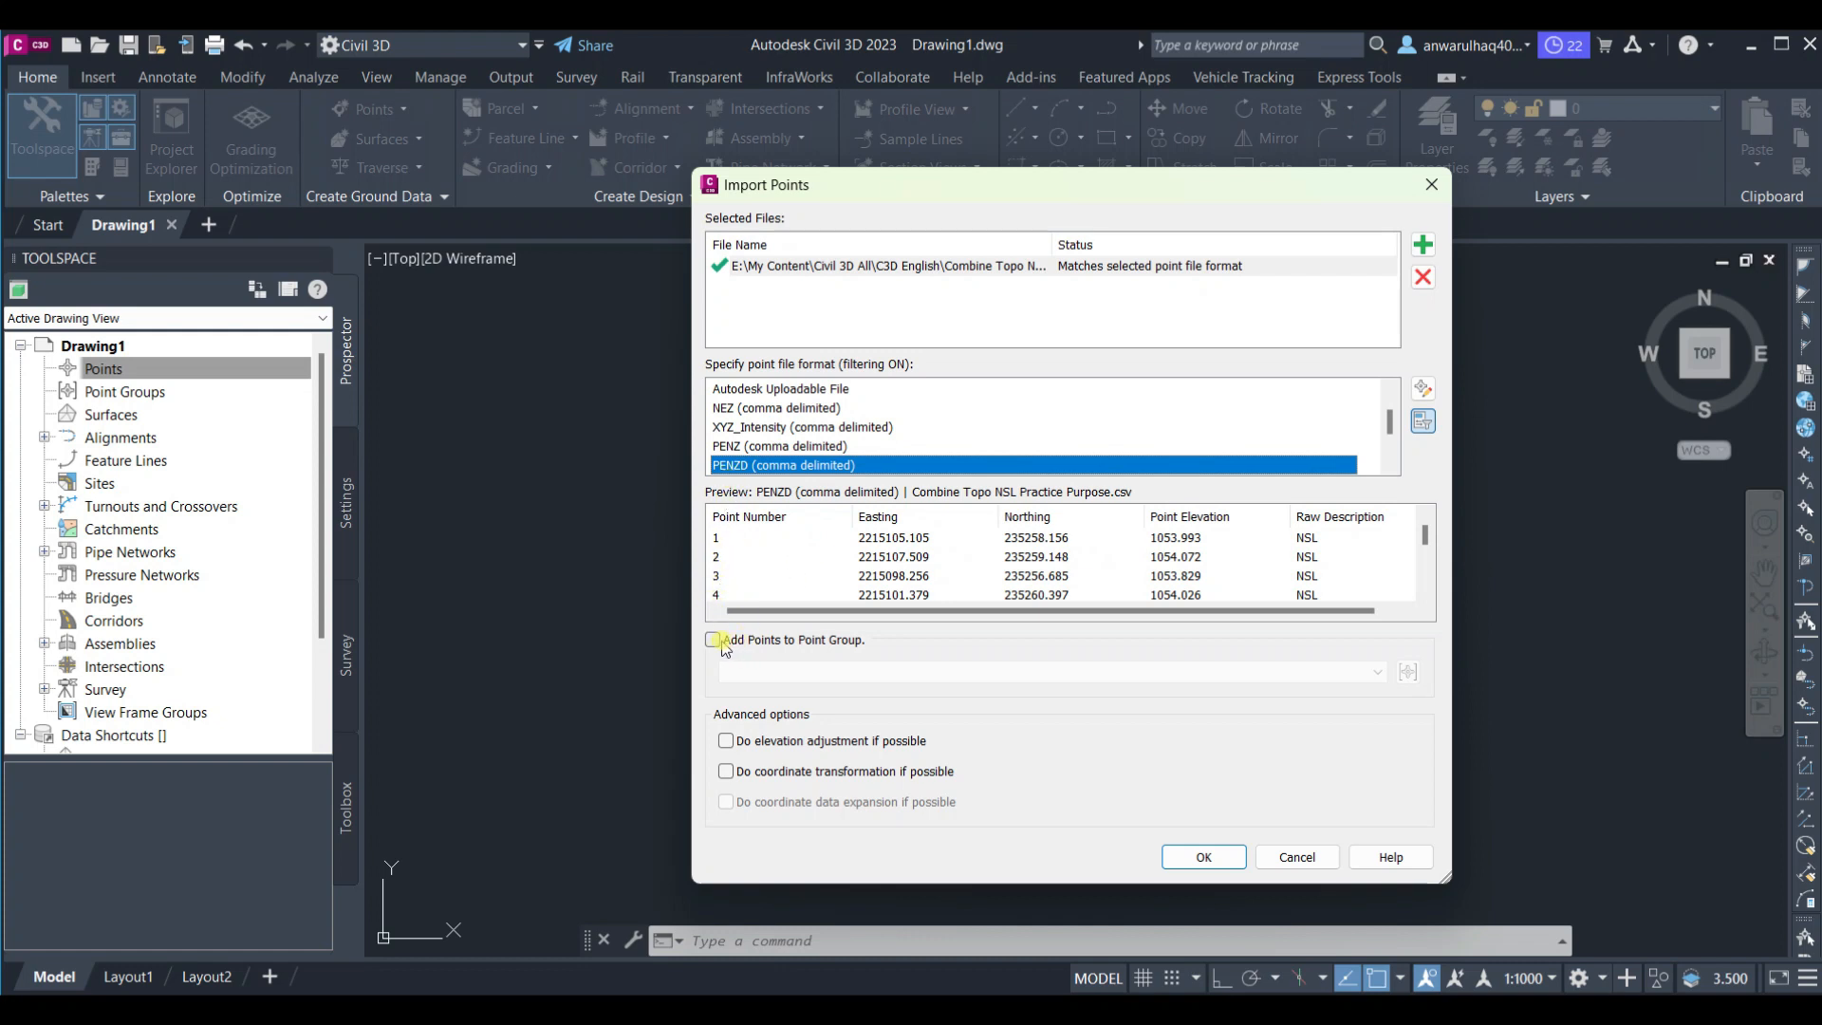
Enable adding the points to a point group and create a new group named Points A
click(833, 642)
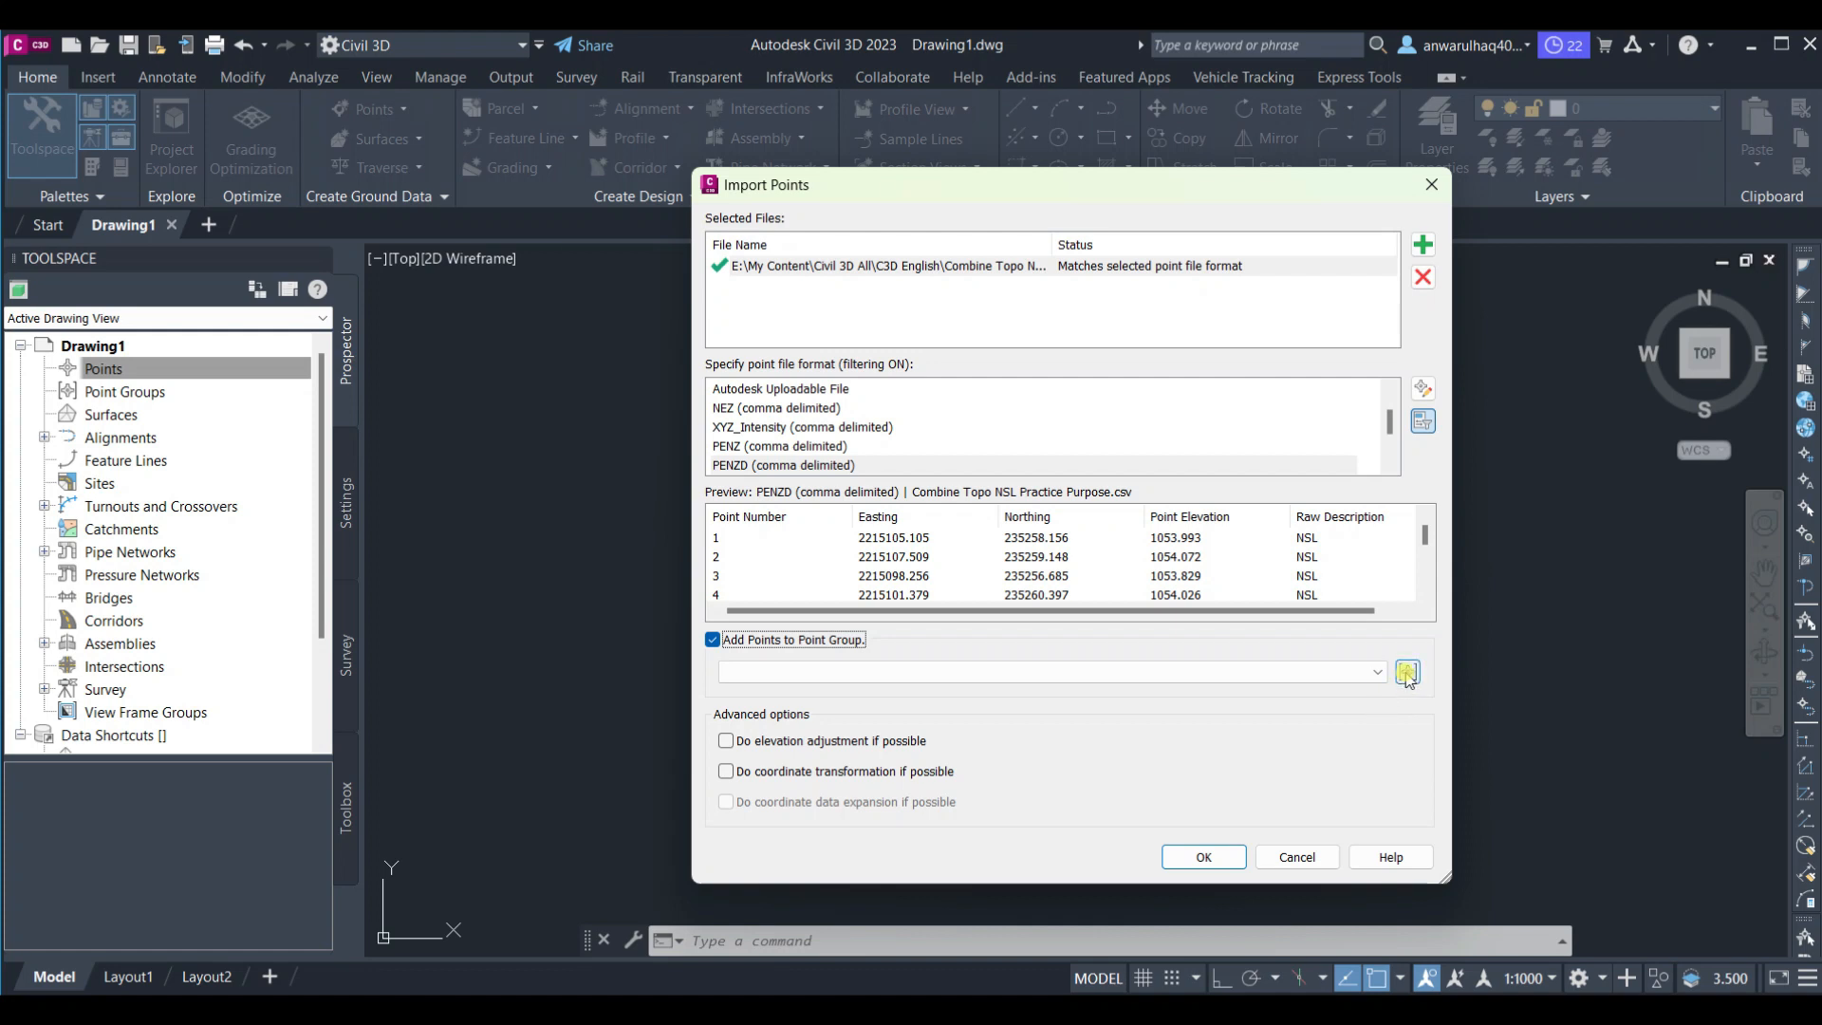
click(1408, 673)
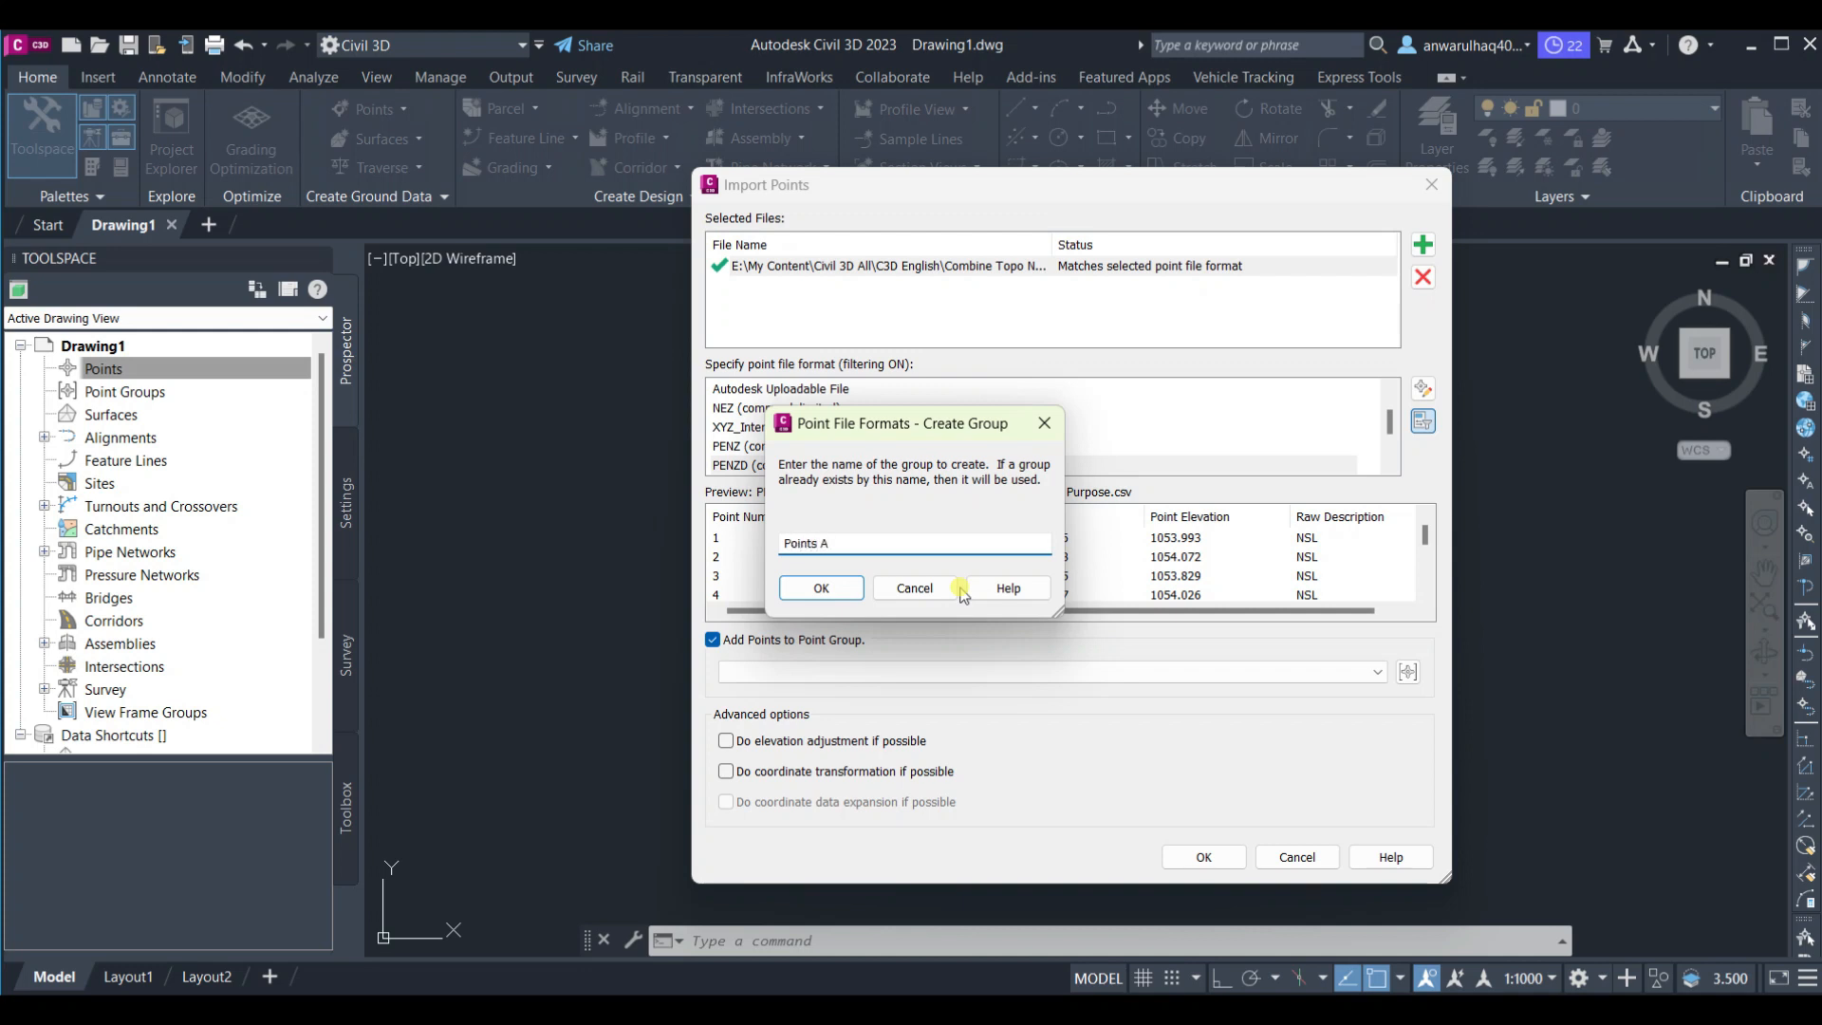
click(815, 587)
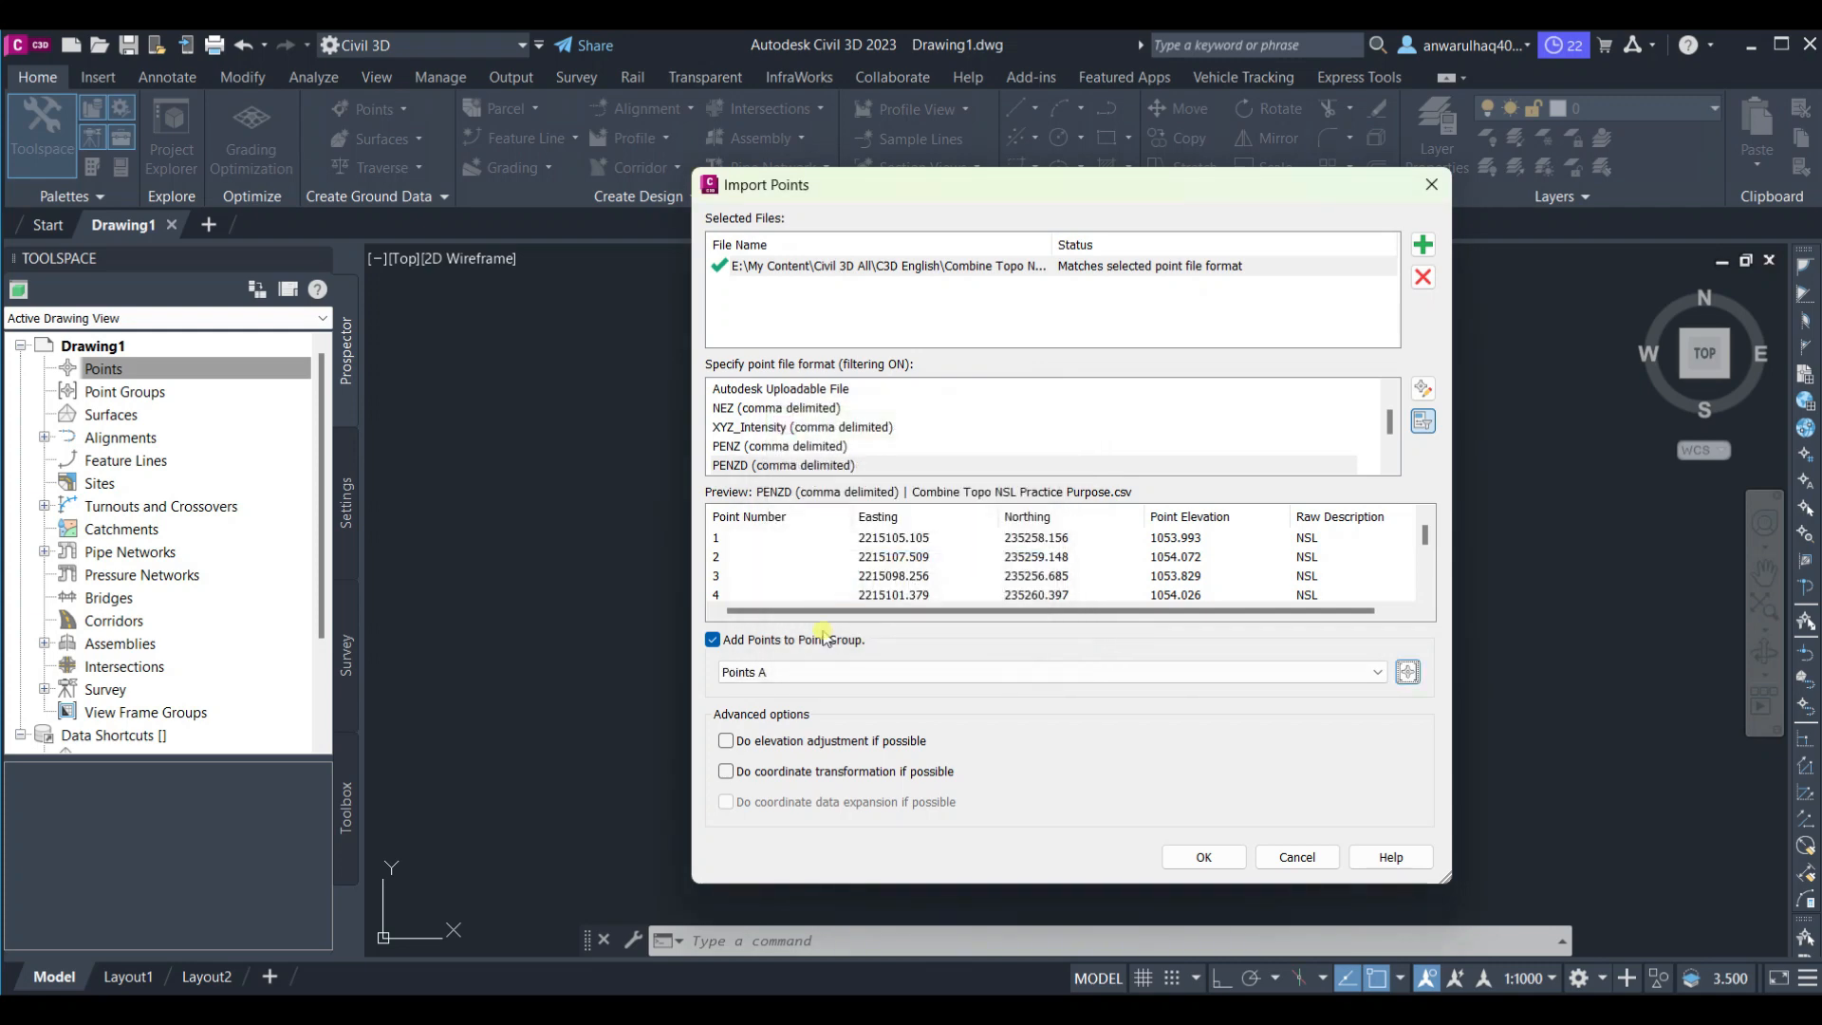
Import the points into the drawing and browse the imported point list
click(1201, 857)
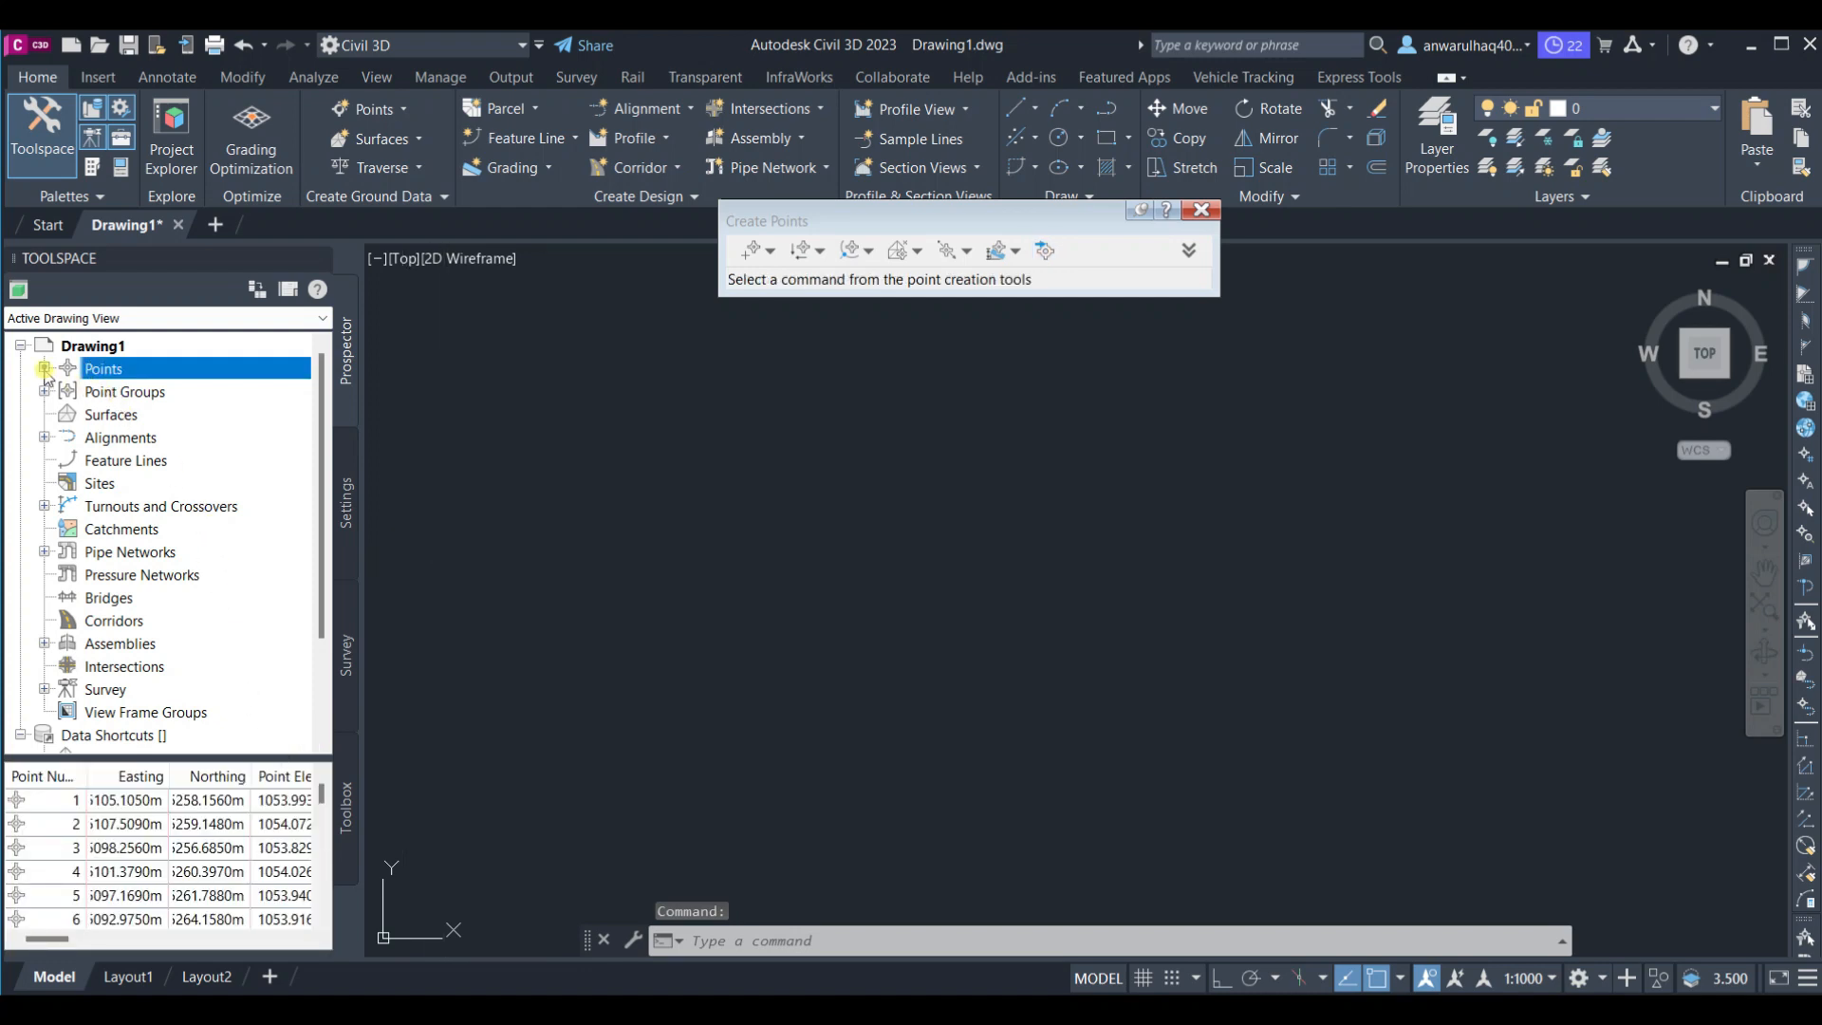
click(200, 819)
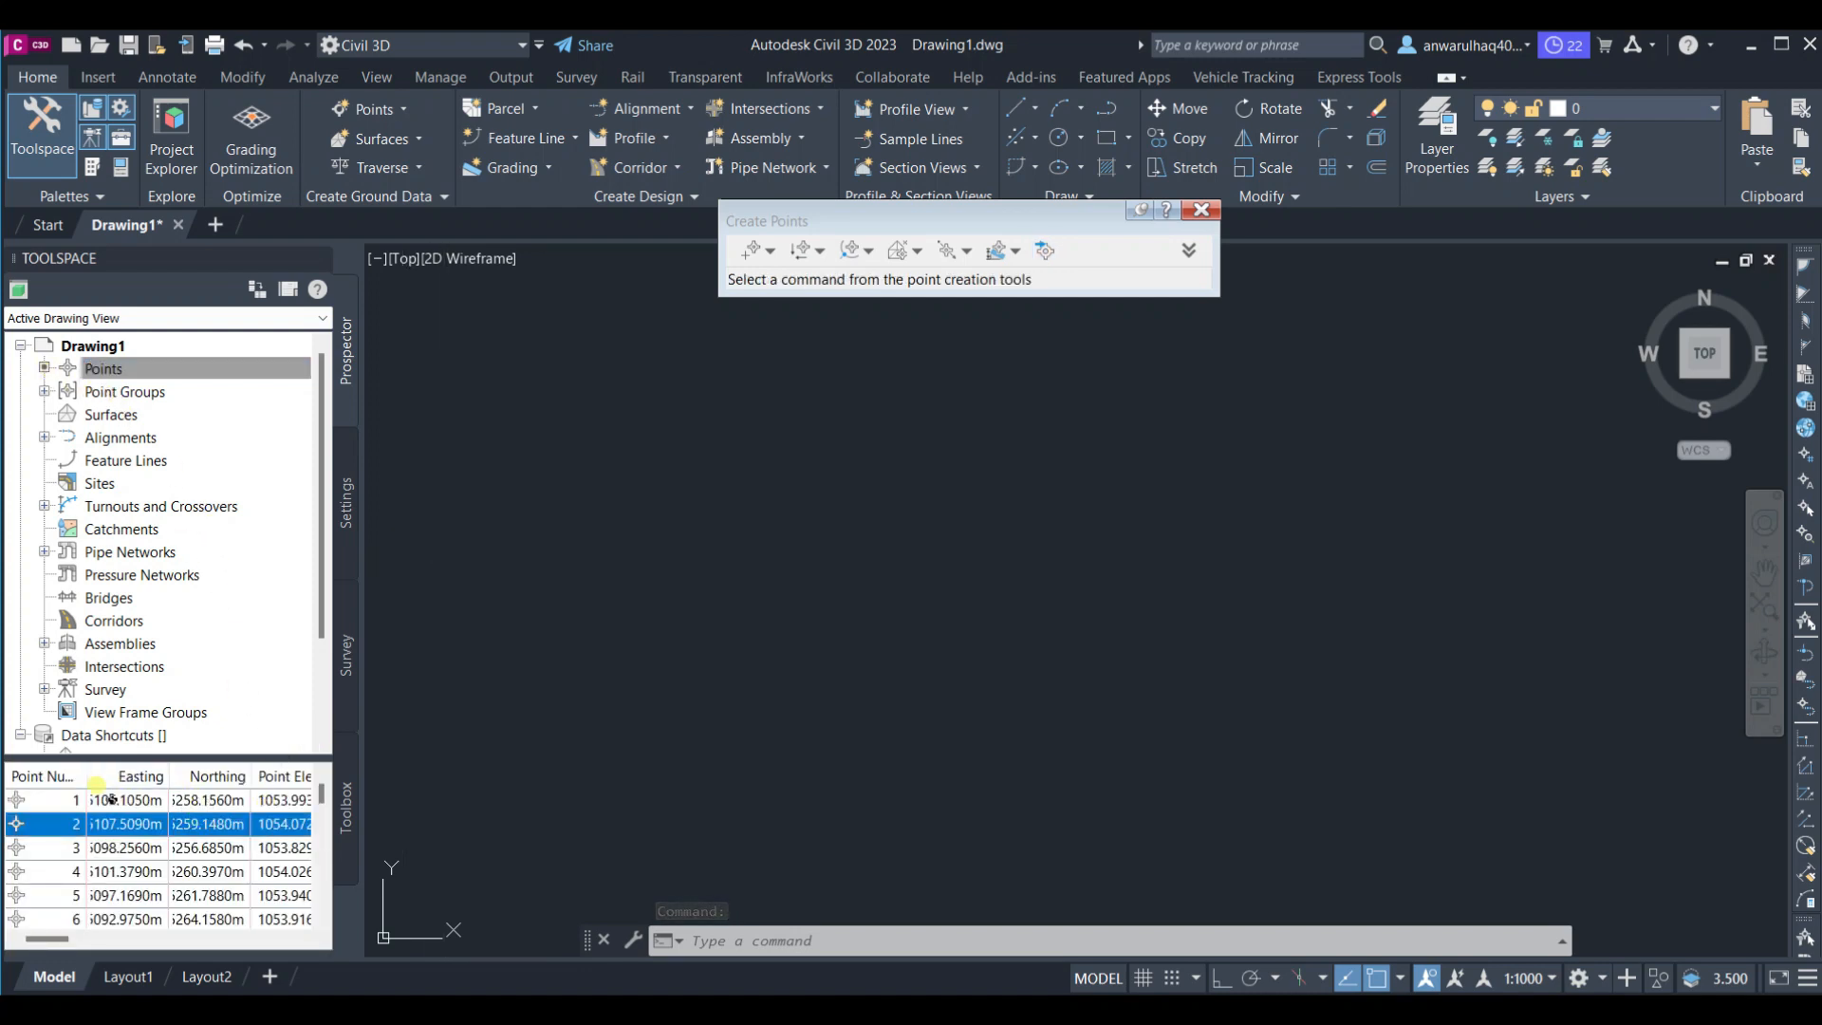
scroll(111, 828, down, 3)
scroll(123, 843, down, 9)
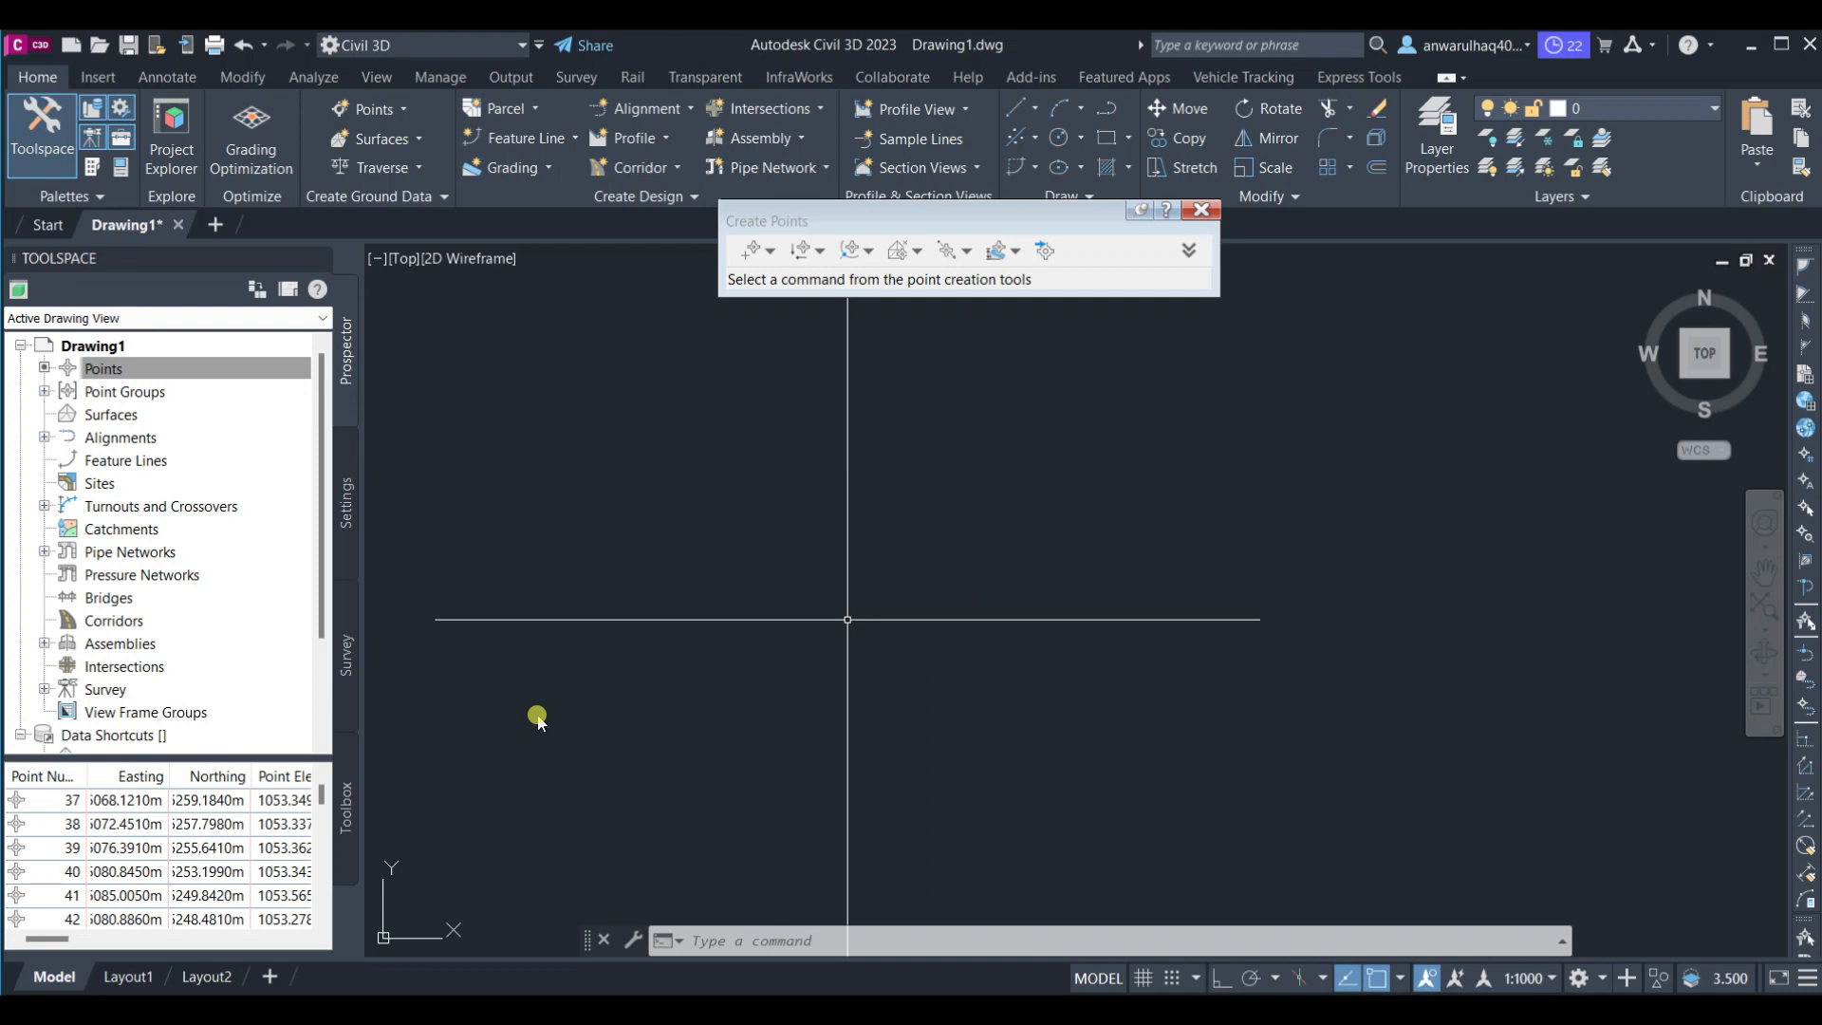
Zoom to the drawing extents and zoom in on the imported points
text(z)
key(Return)
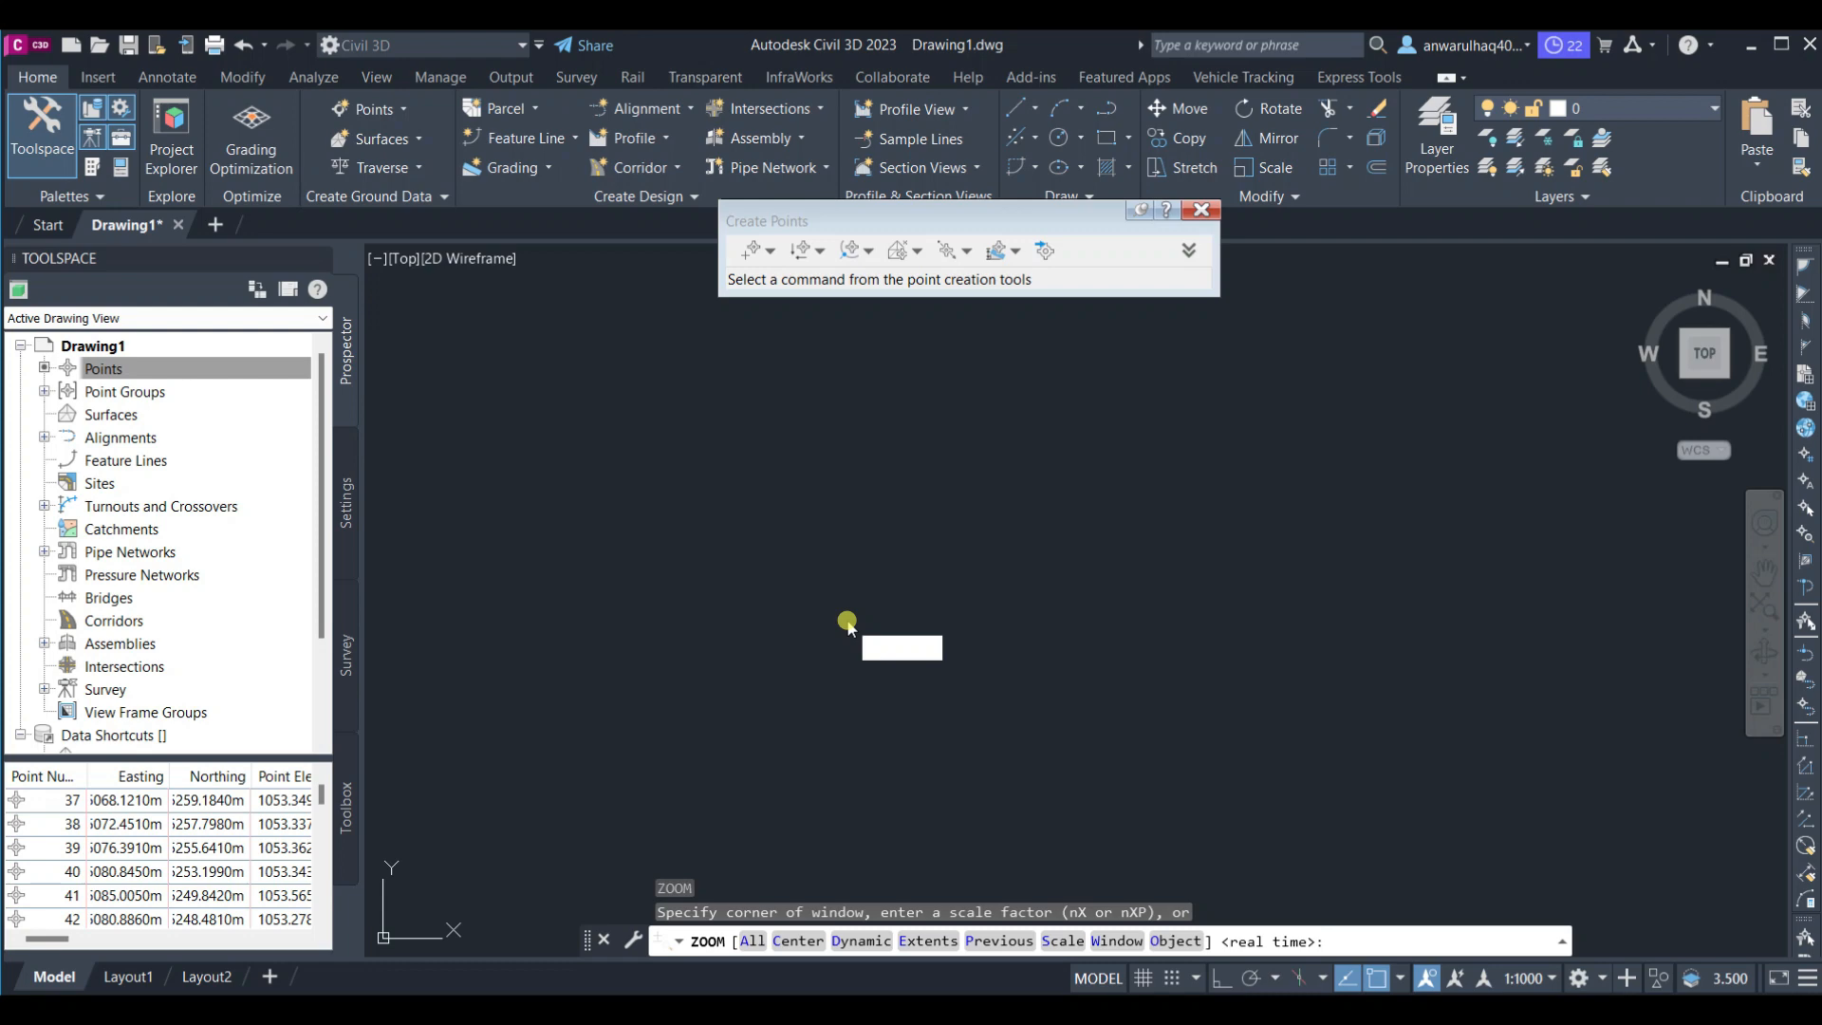
text(e)
key(Return)
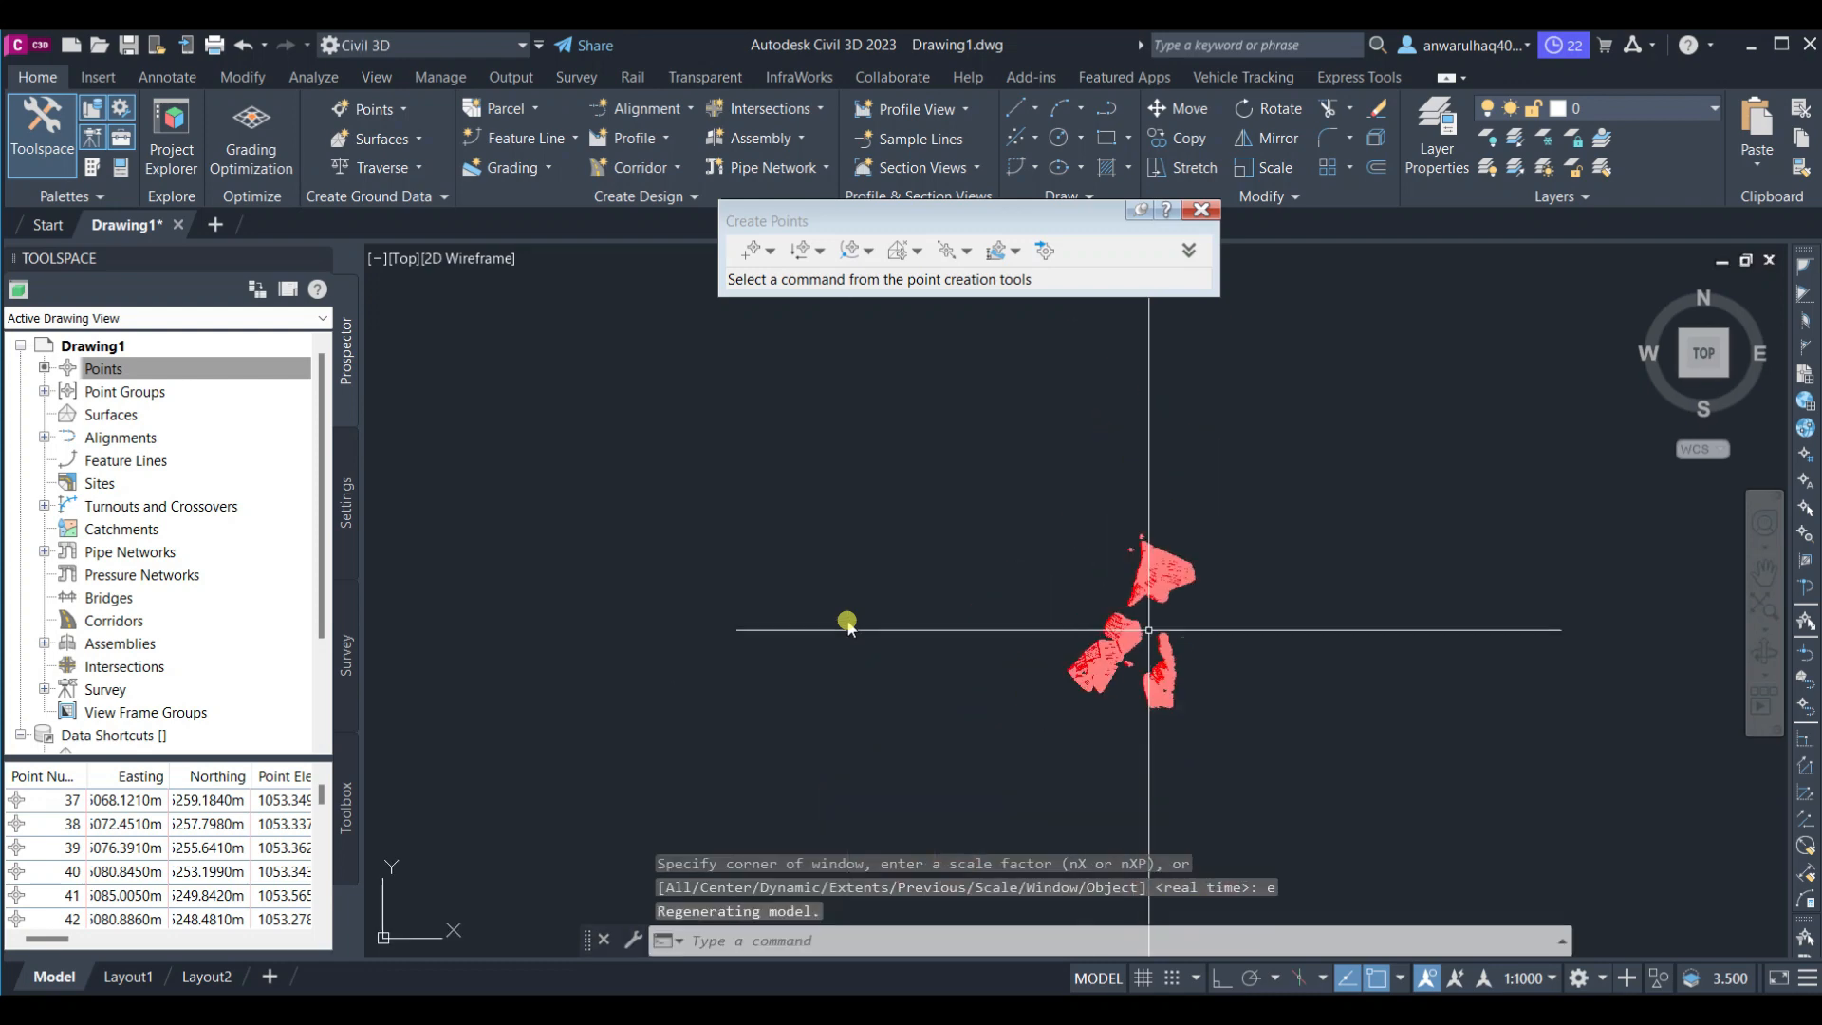
middle_drag(1058, 657, 1045, 646)
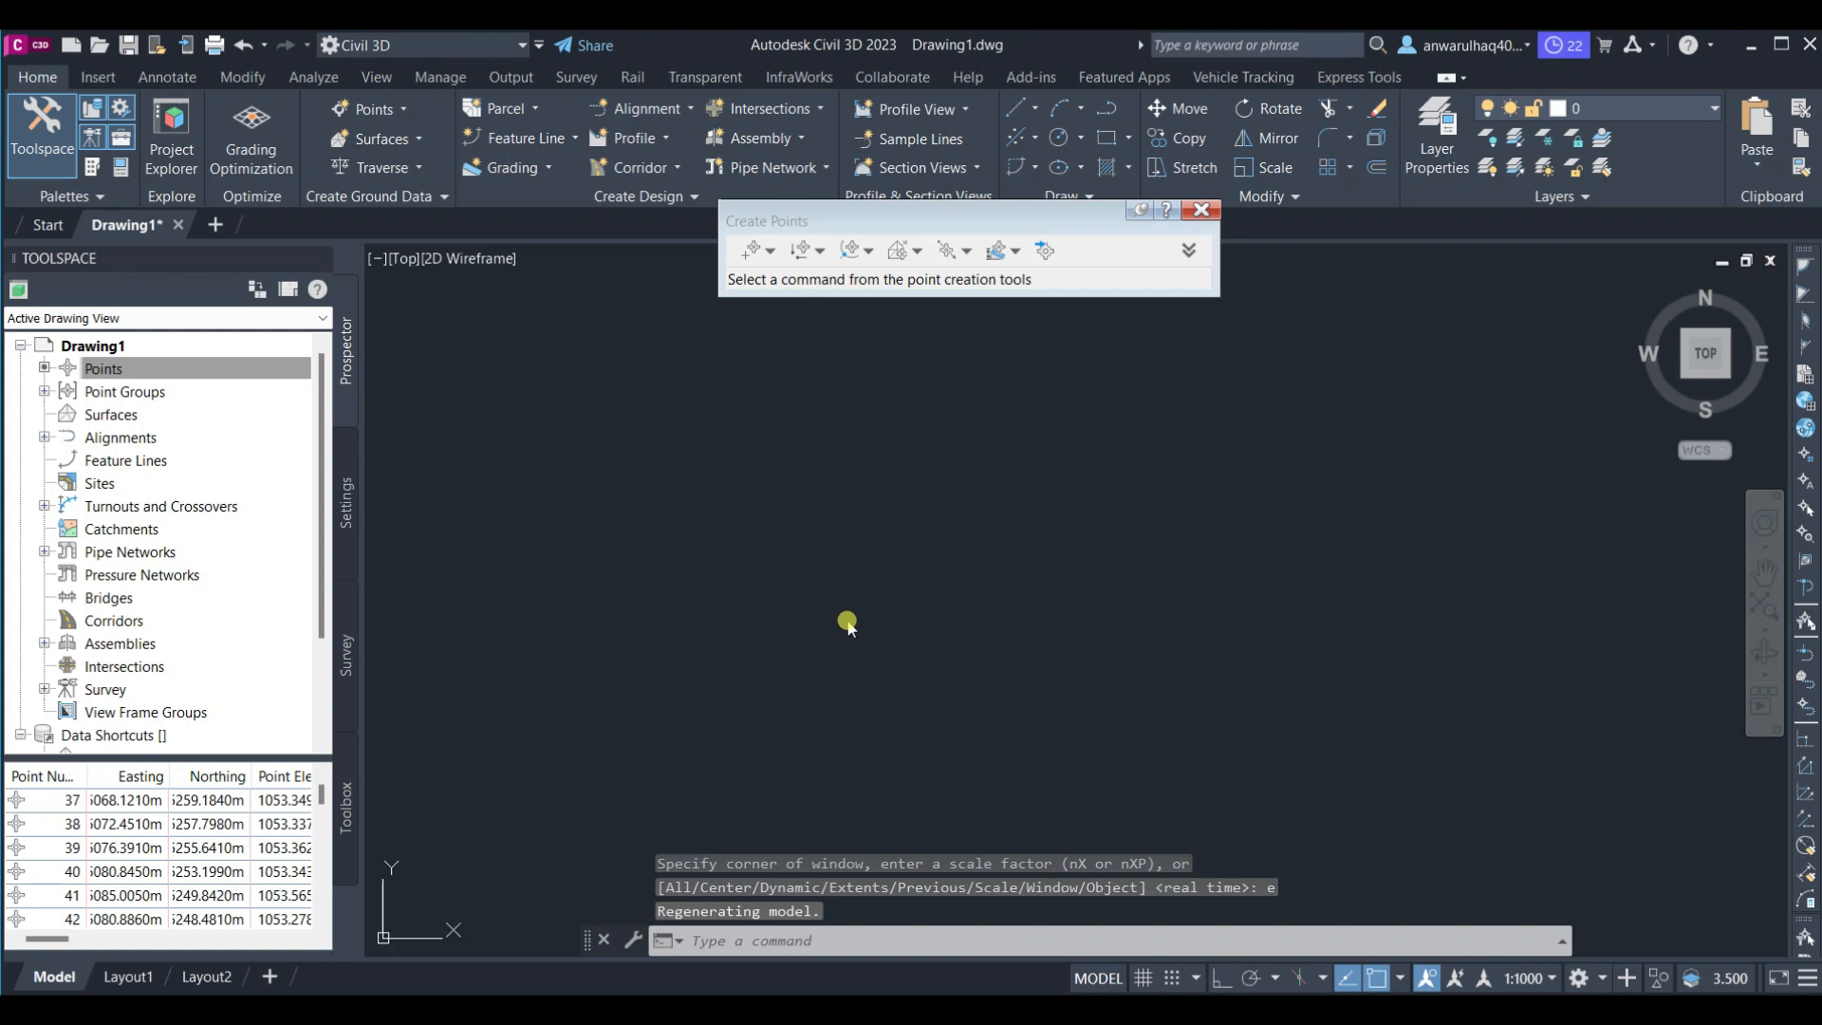
key(Escape)
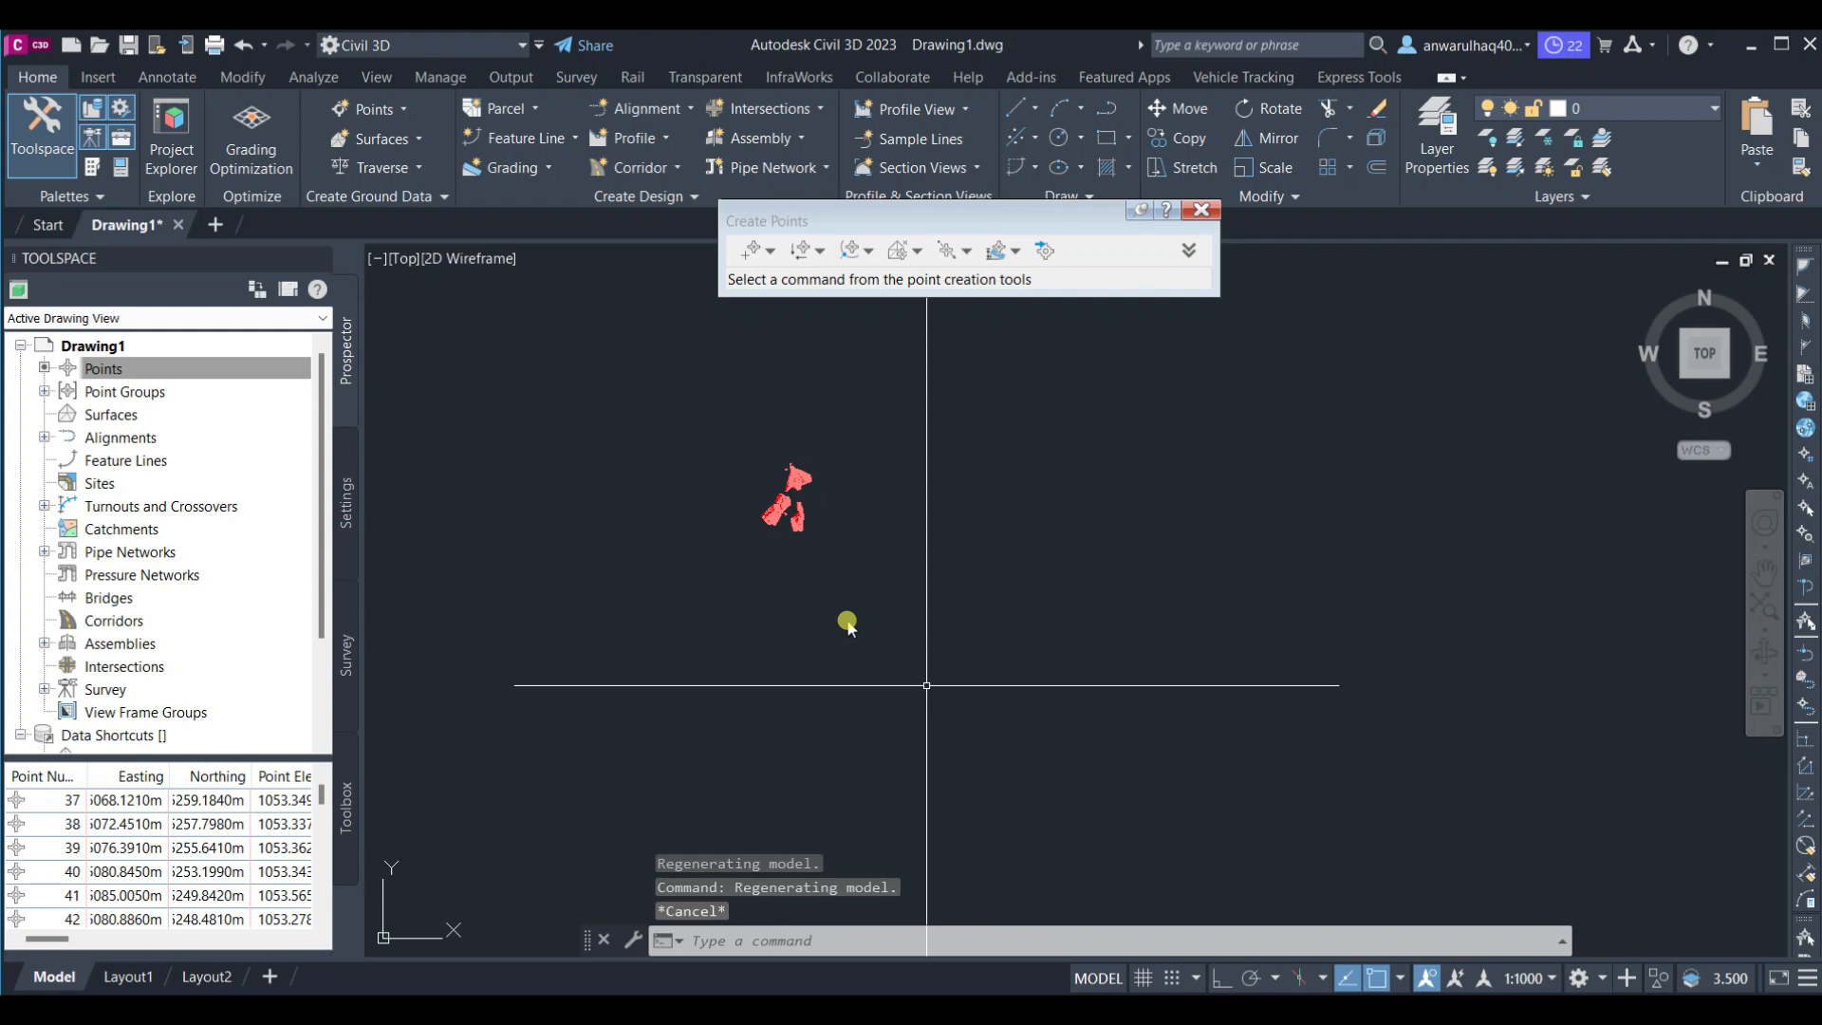
scroll(927, 685, down, 3)
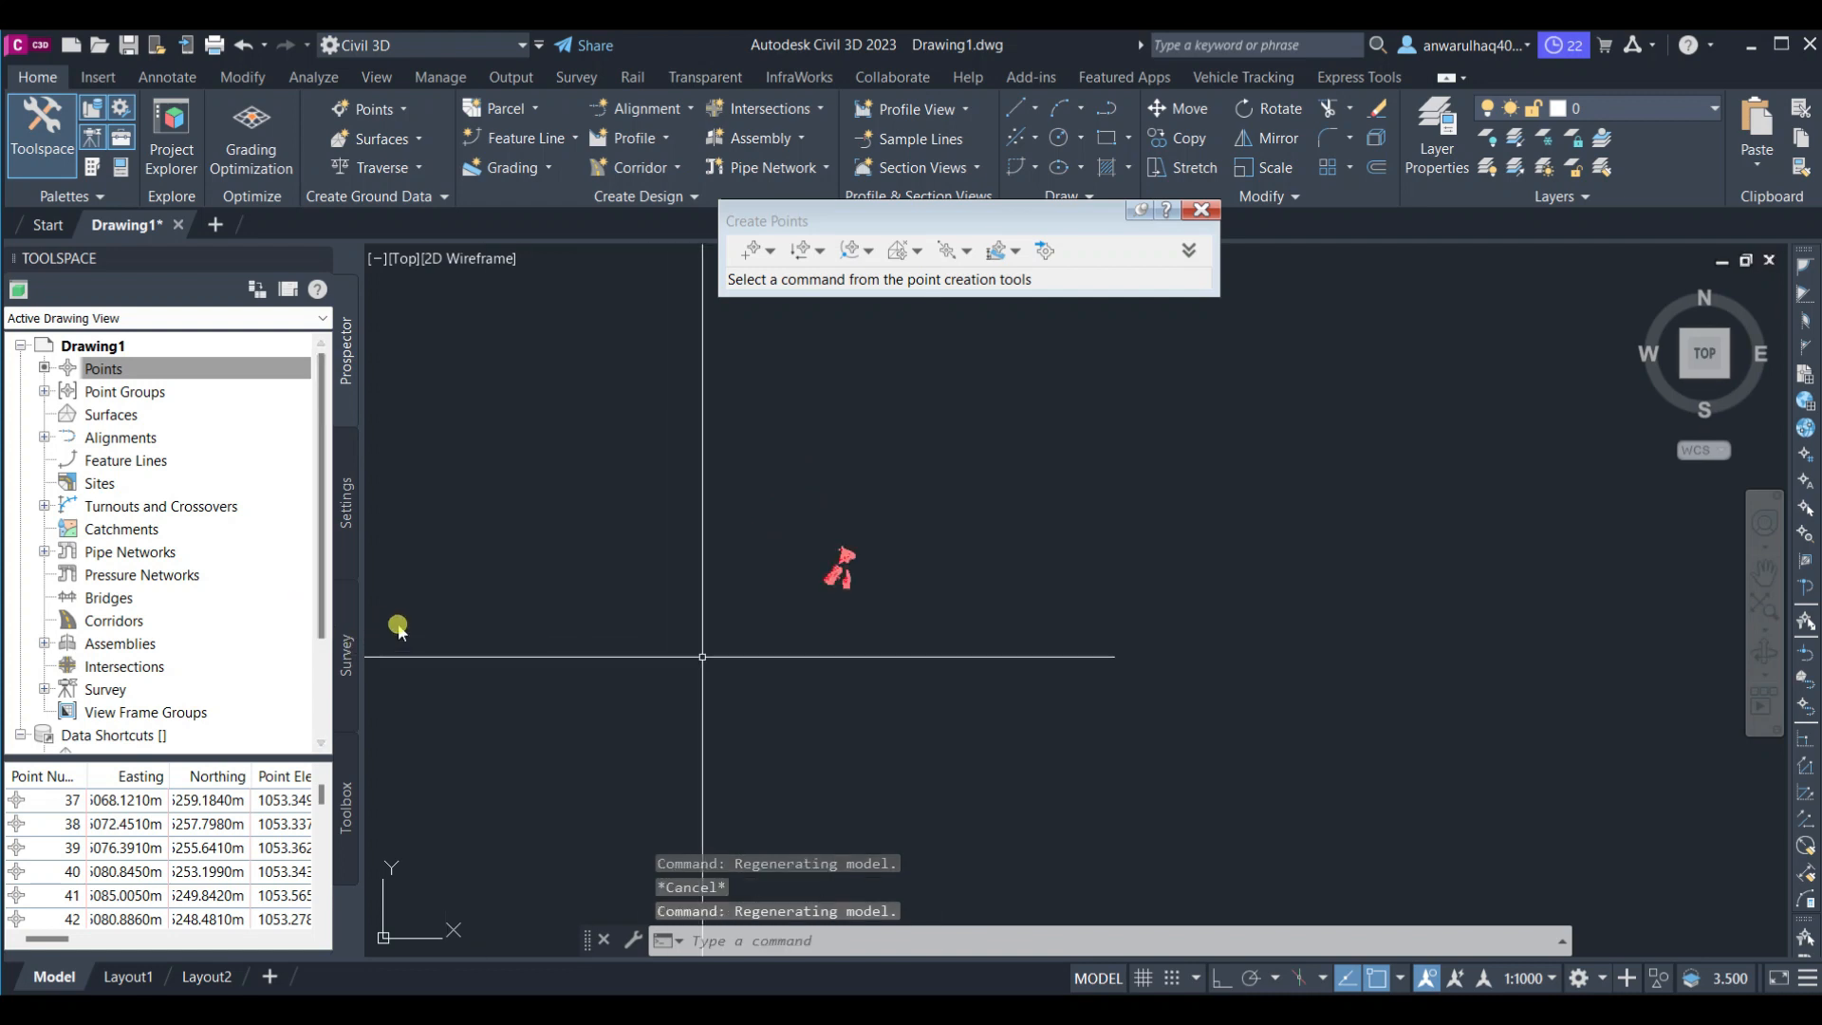
scroll(832, 663, up, 4)
scroll(831, 662, up, 5)
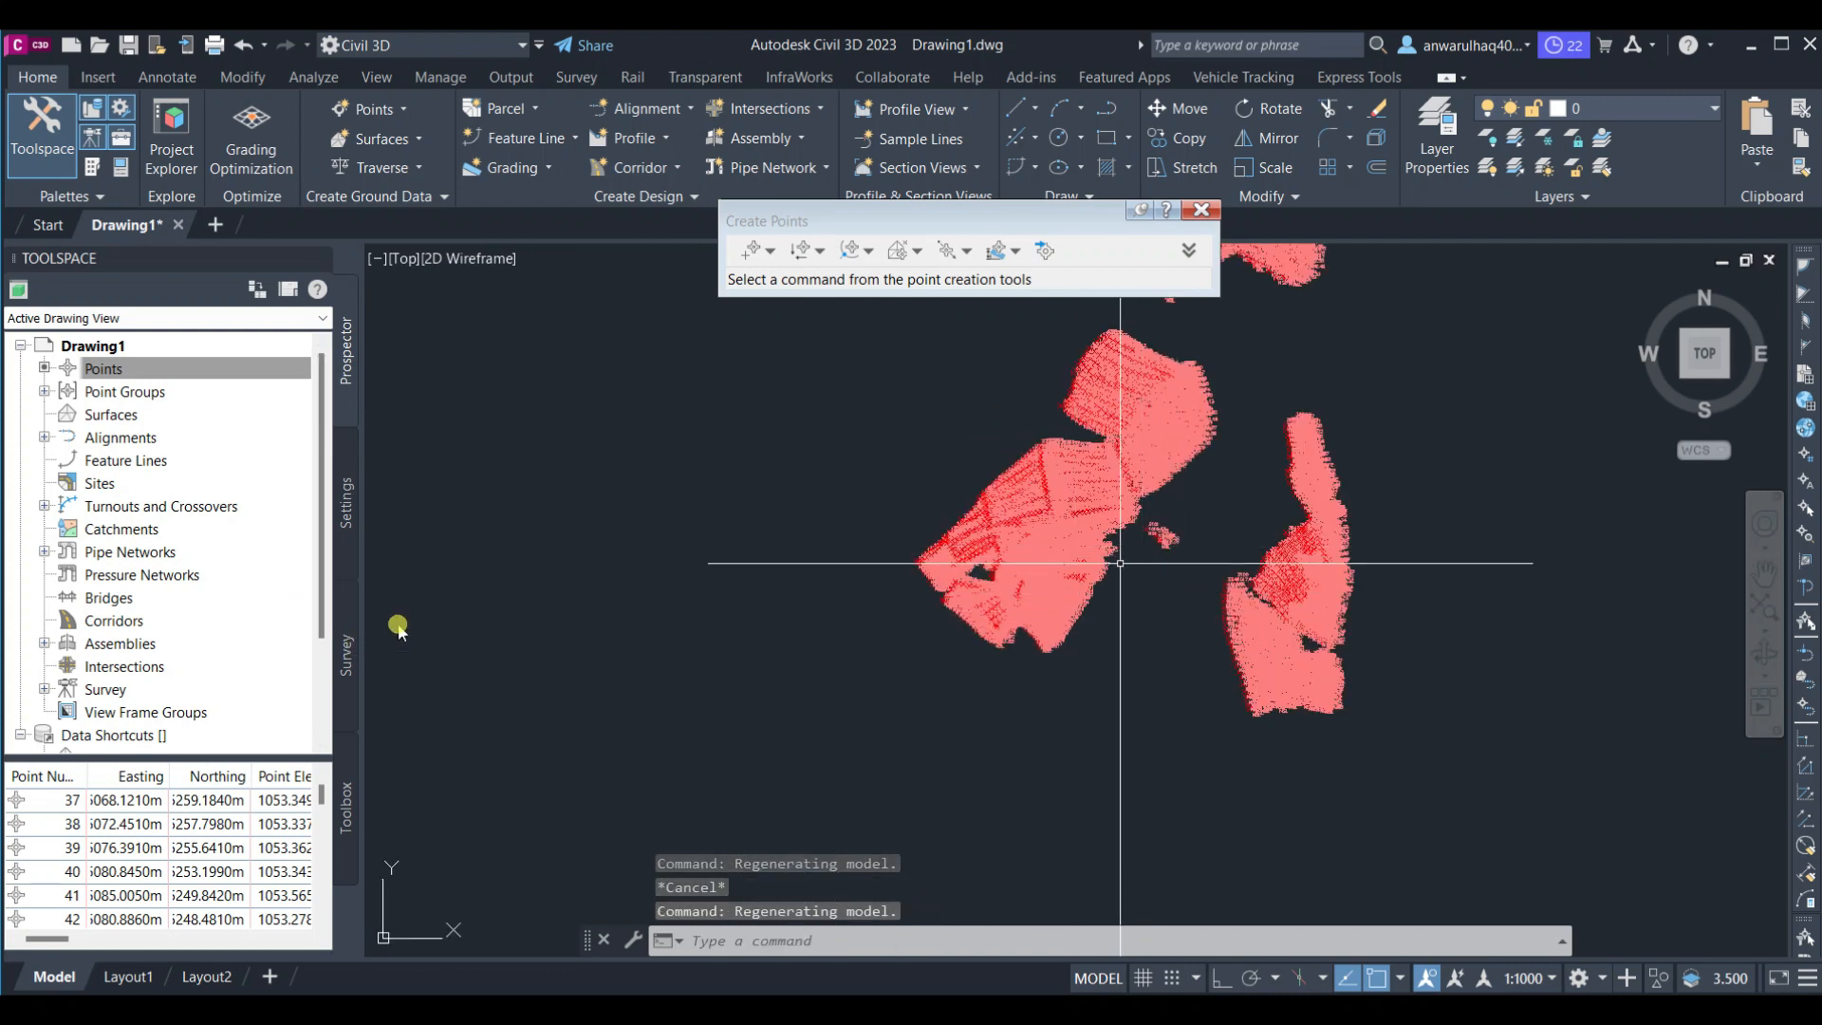
Set the Points A point group's point style to Benchmark and its point label style to <none>
click(45, 392)
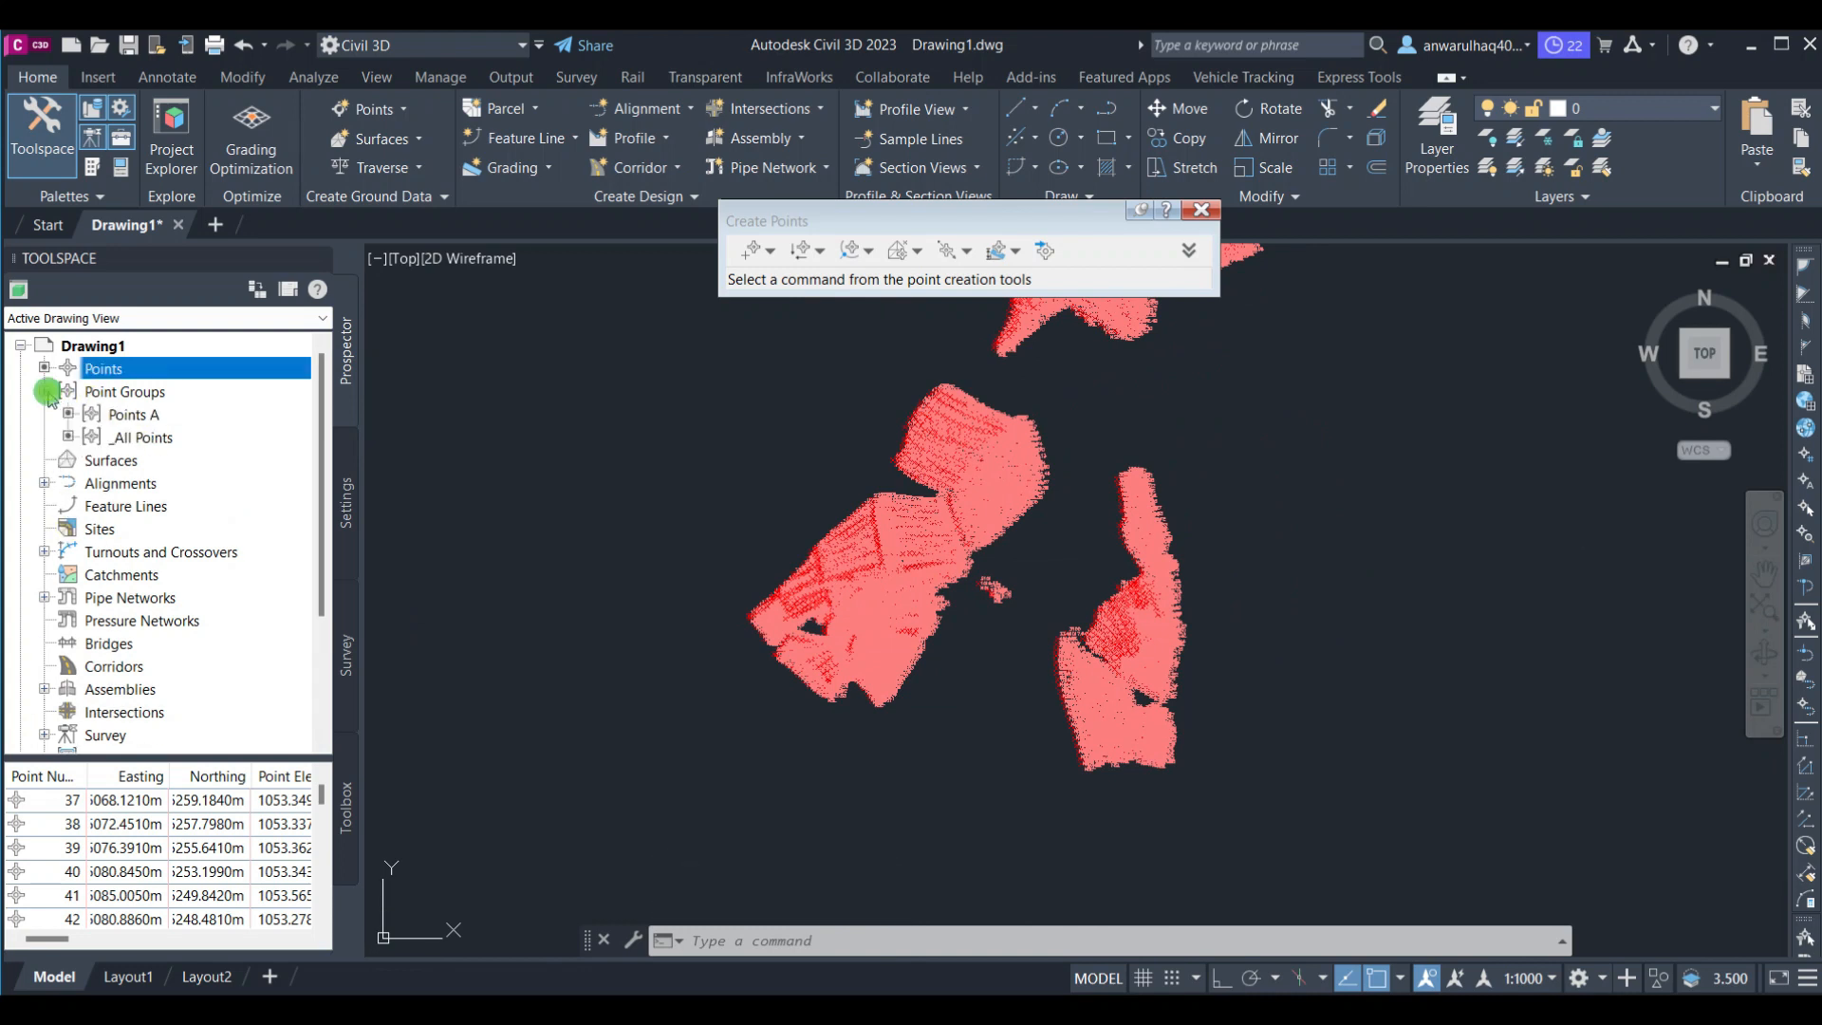
click(130, 415)
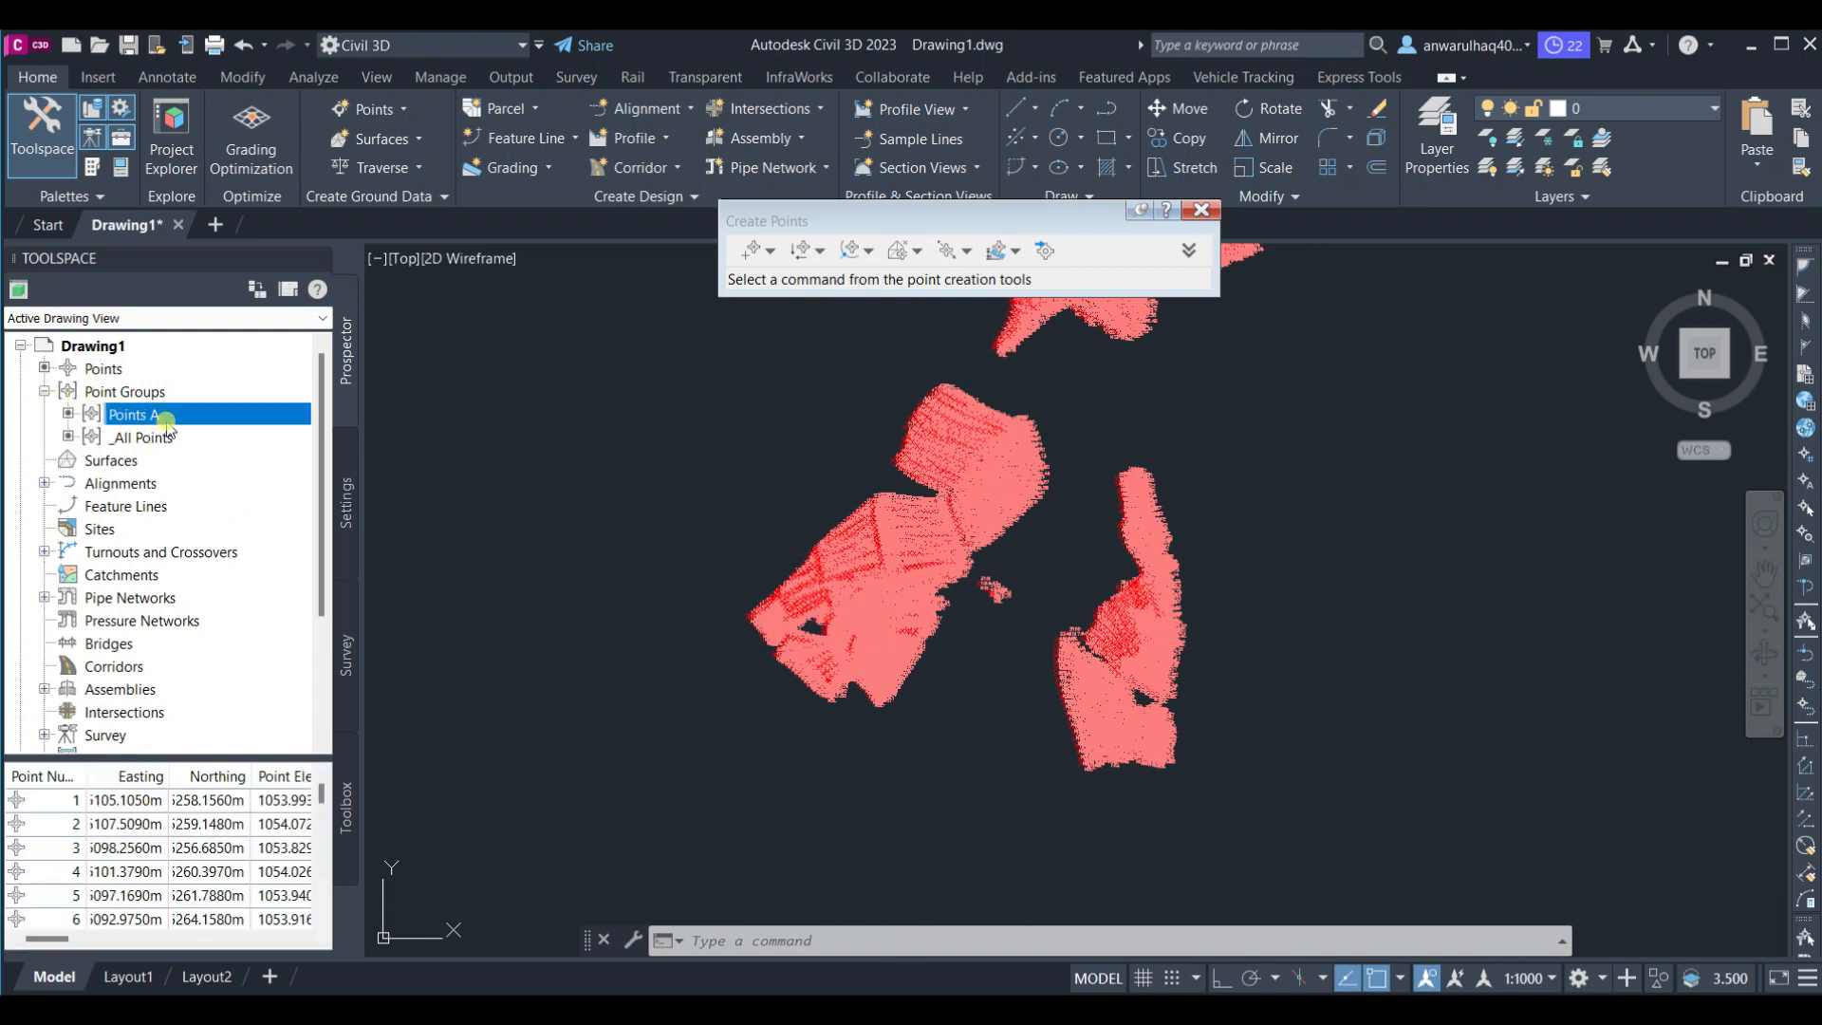
right_click(164, 421)
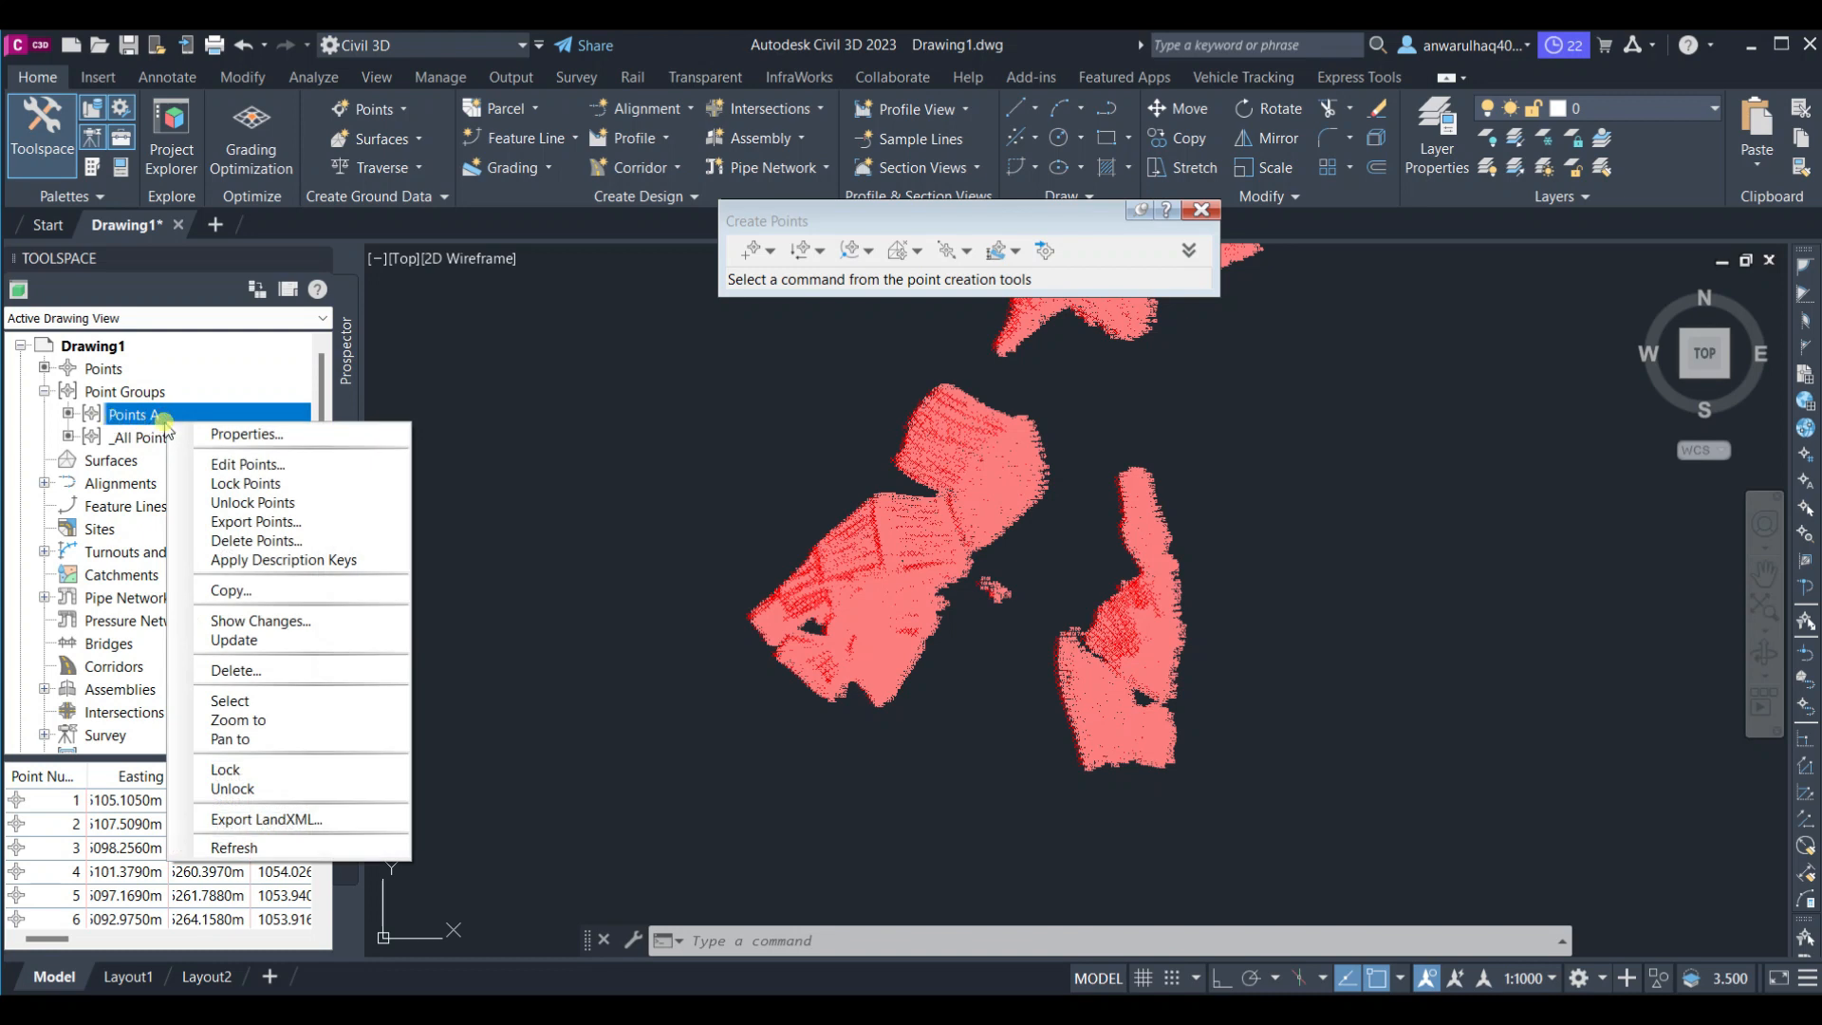
click(142, 437)
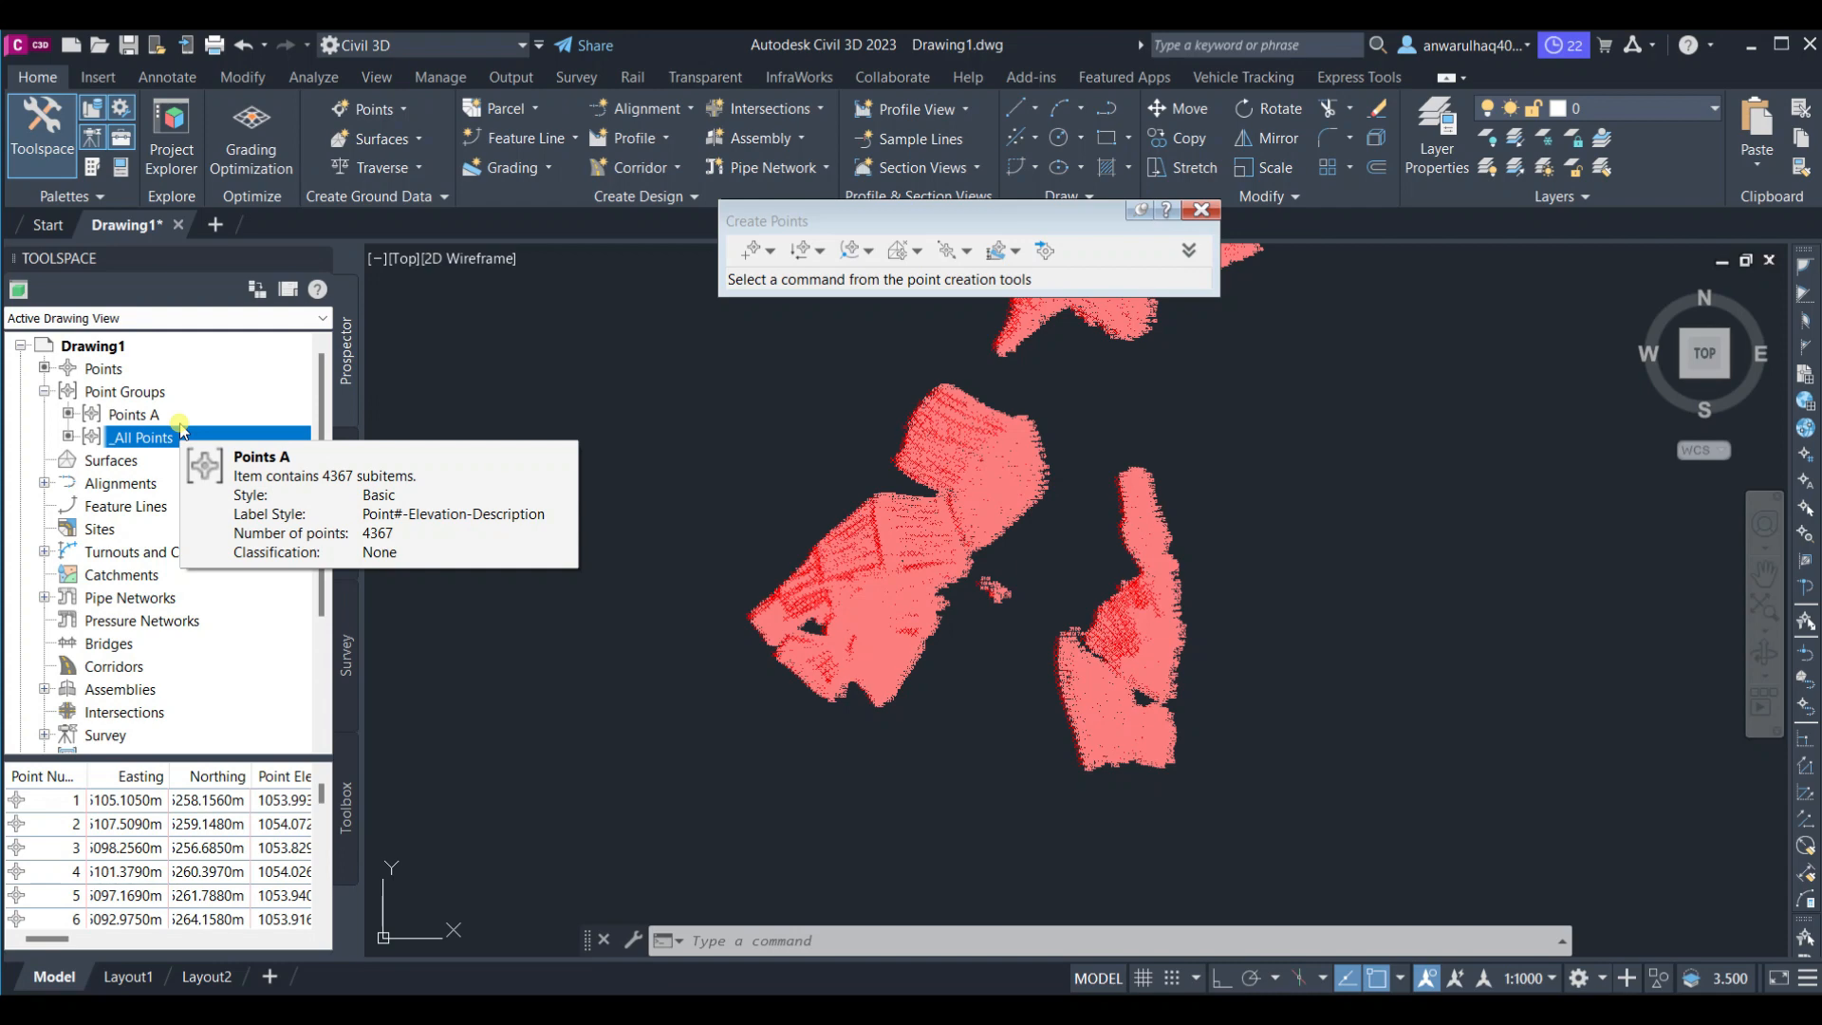
click(114, 415)
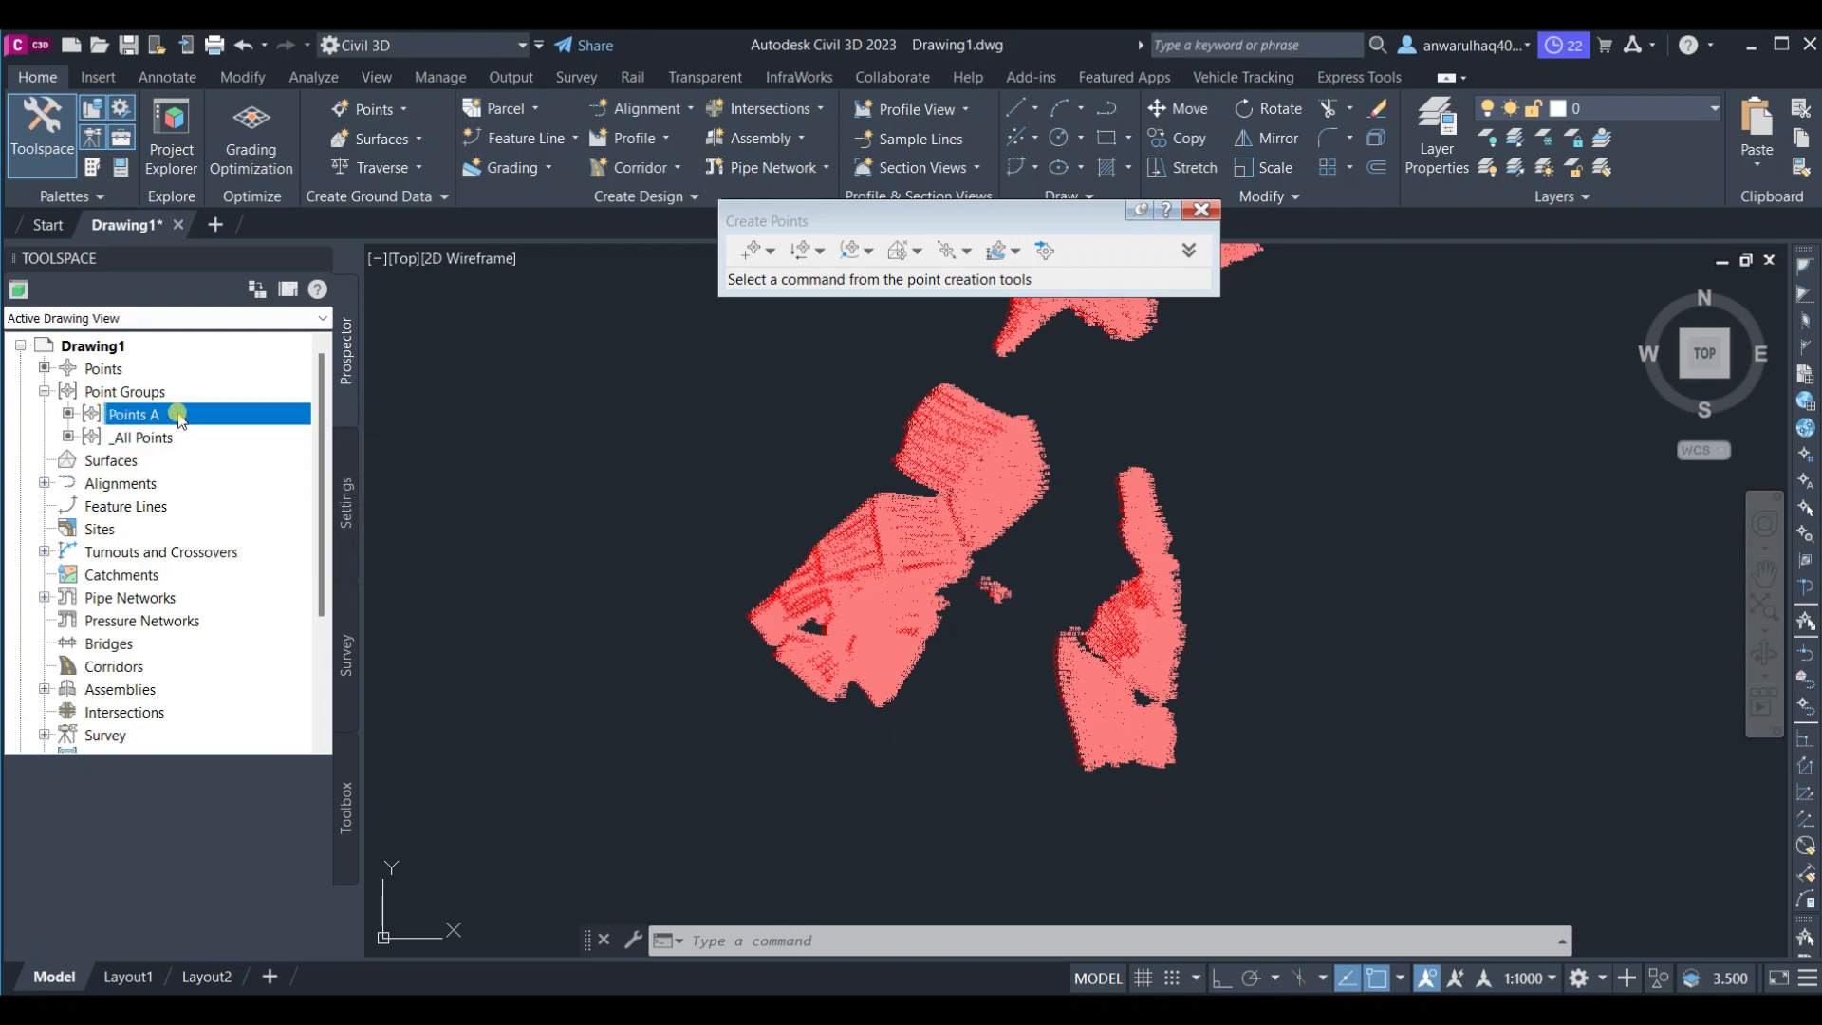
right_click(180, 414)
click(231, 424)
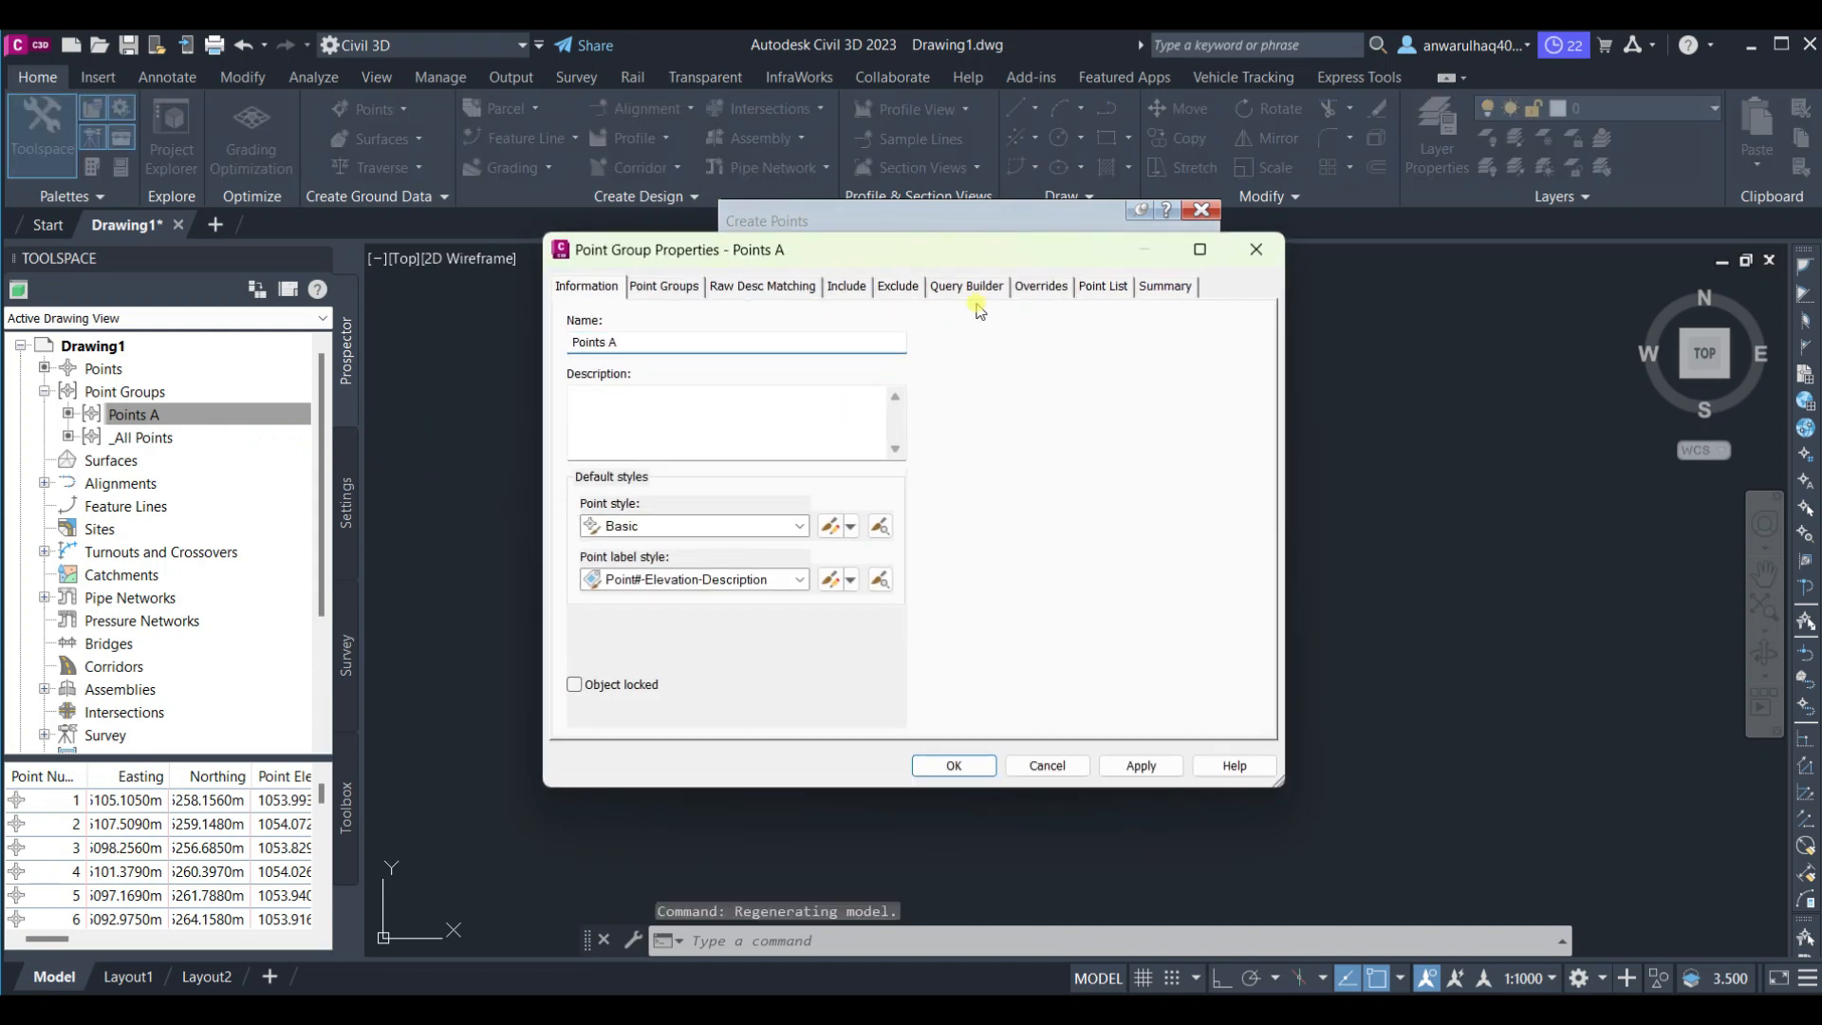
drag(937, 312, 448, 383)
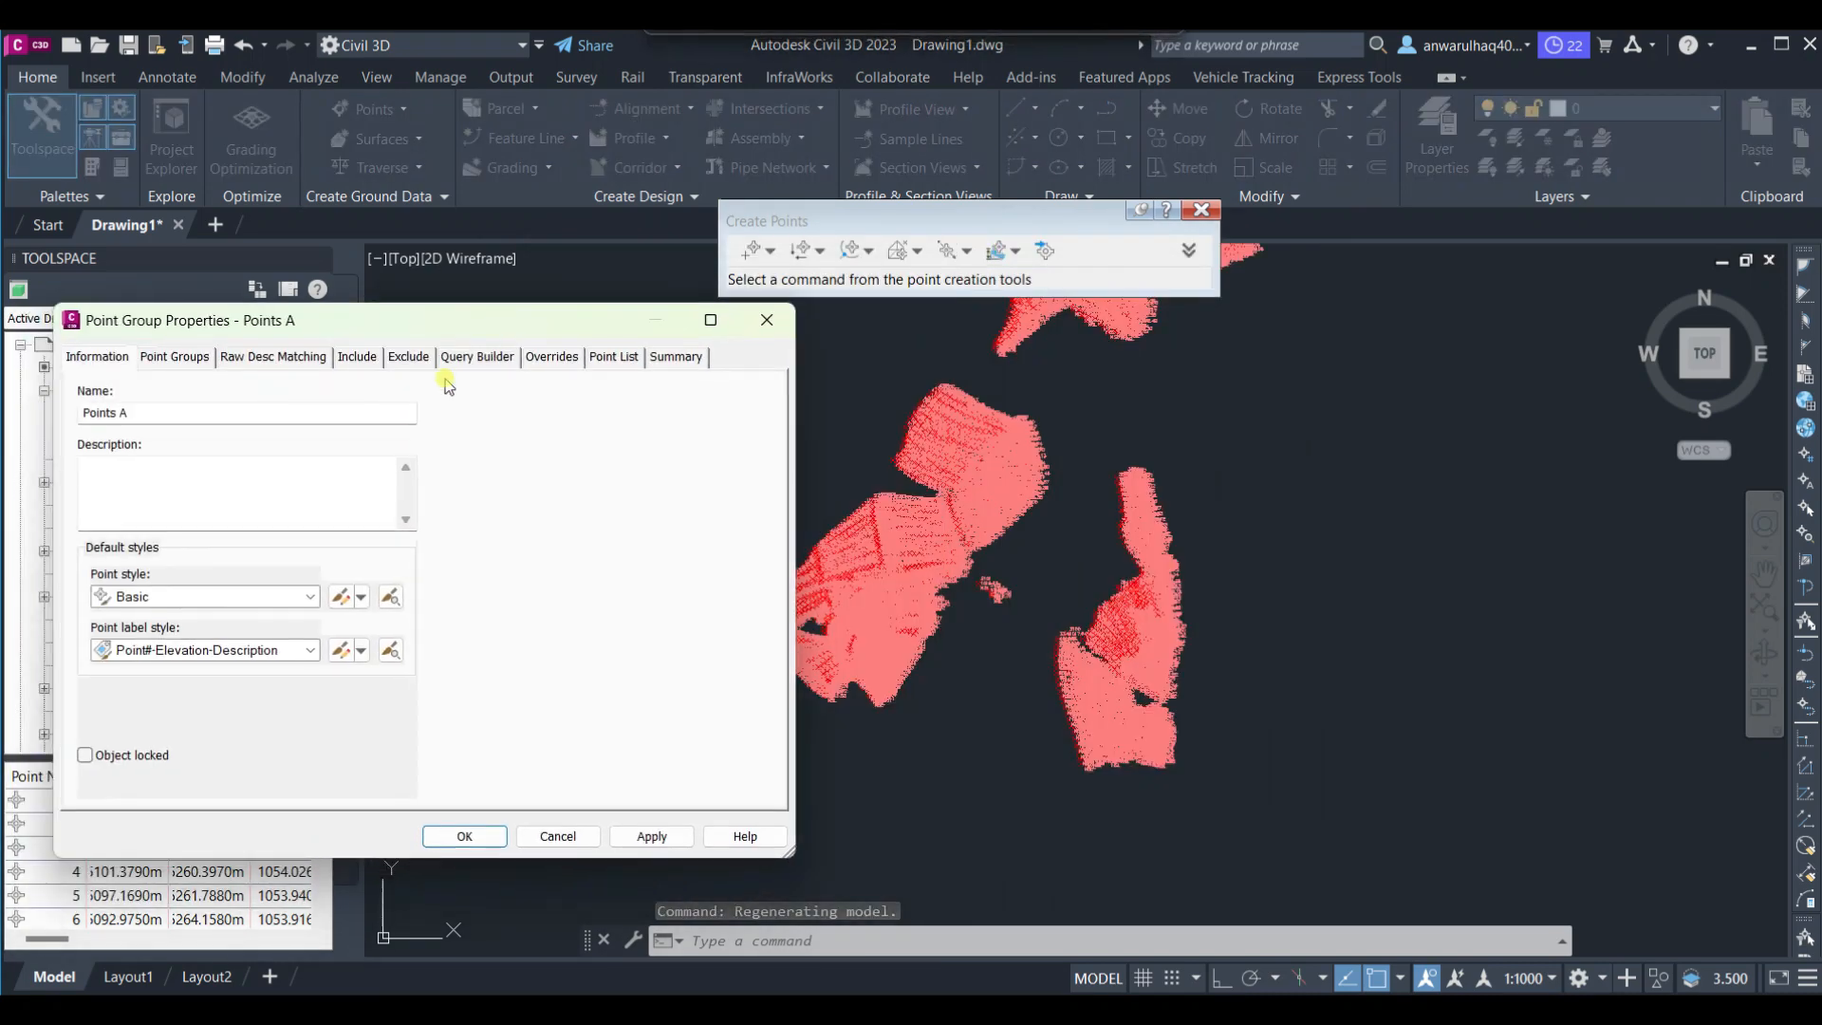
click(224, 596)
click(187, 640)
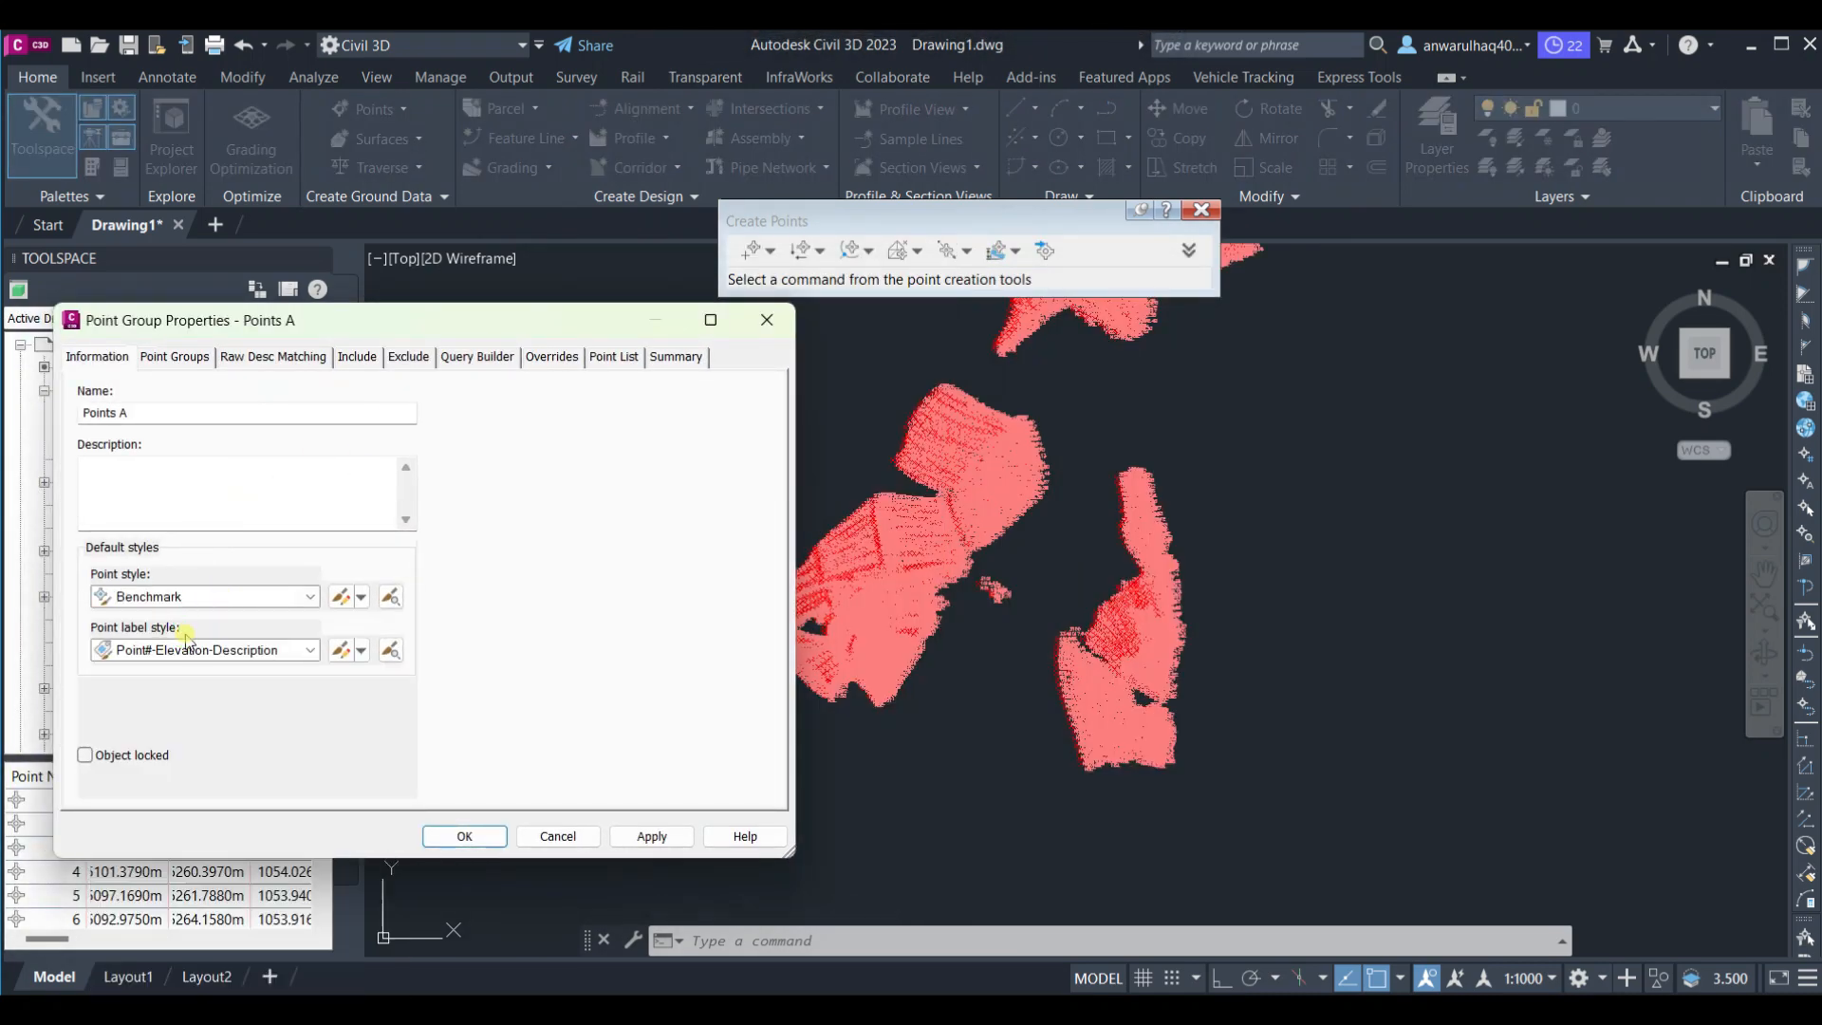
click(194, 650)
click(180, 671)
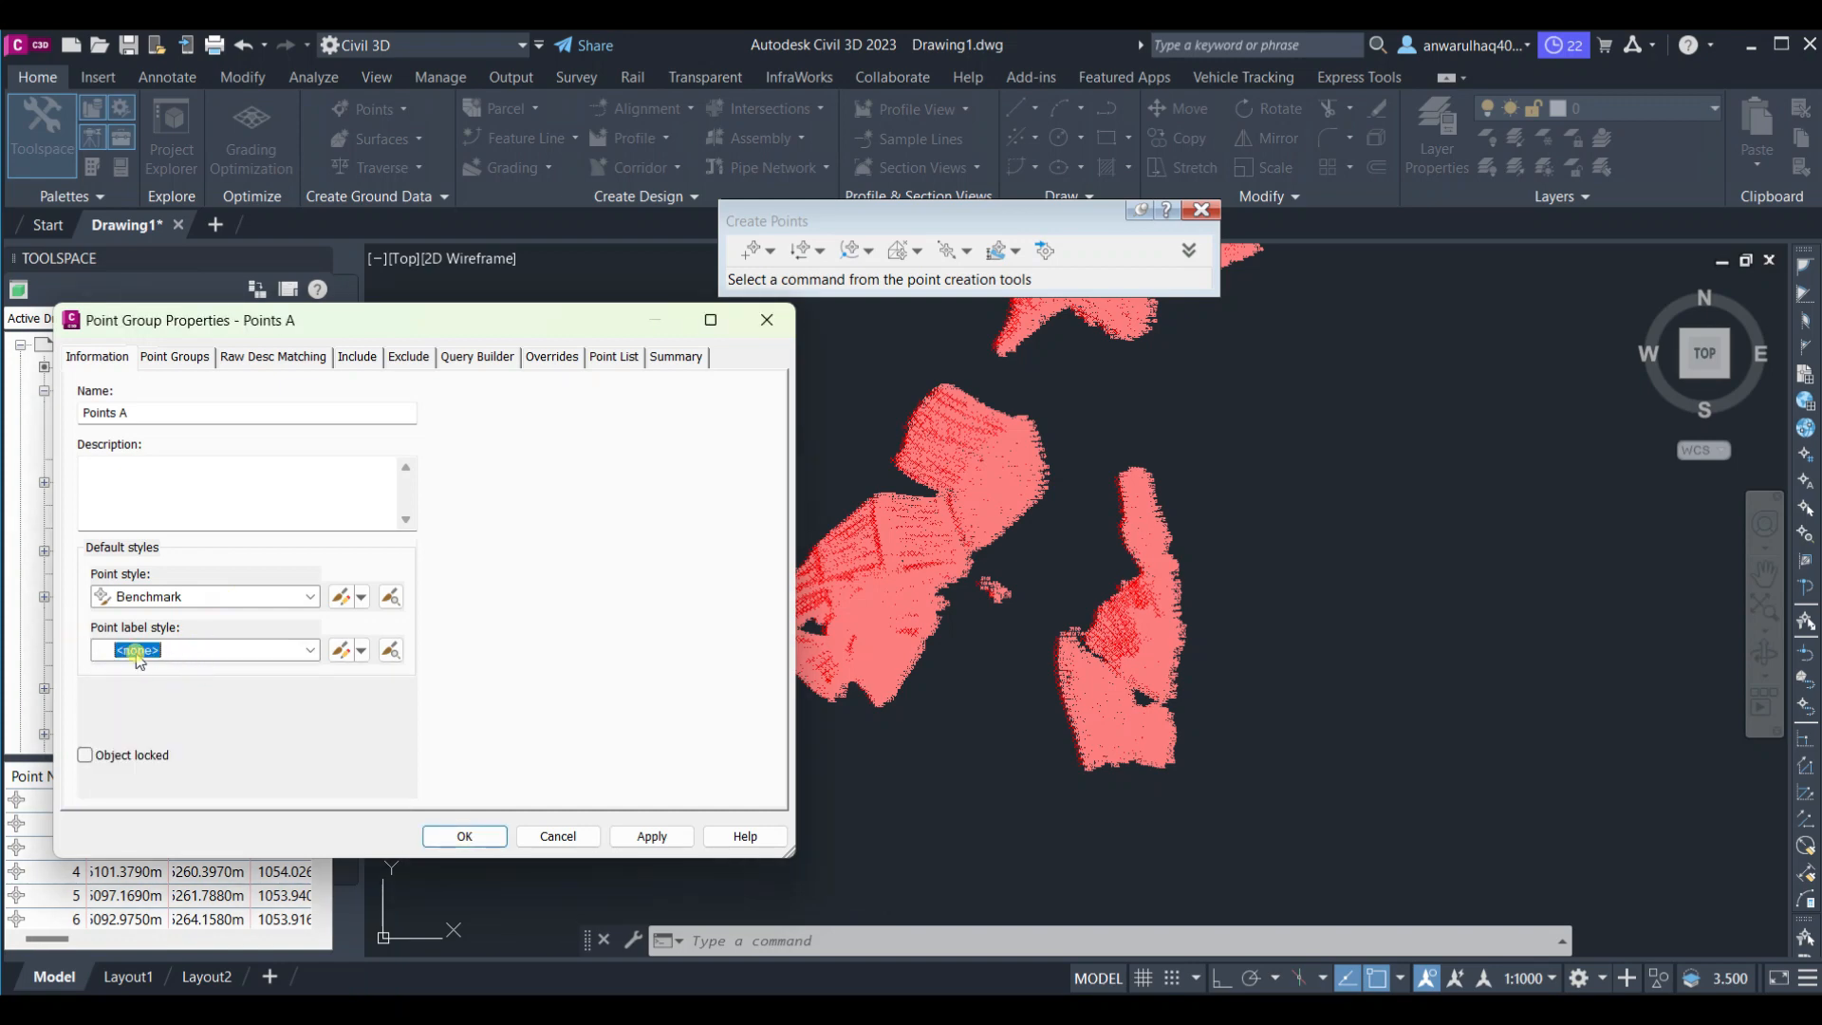
click(655, 833)
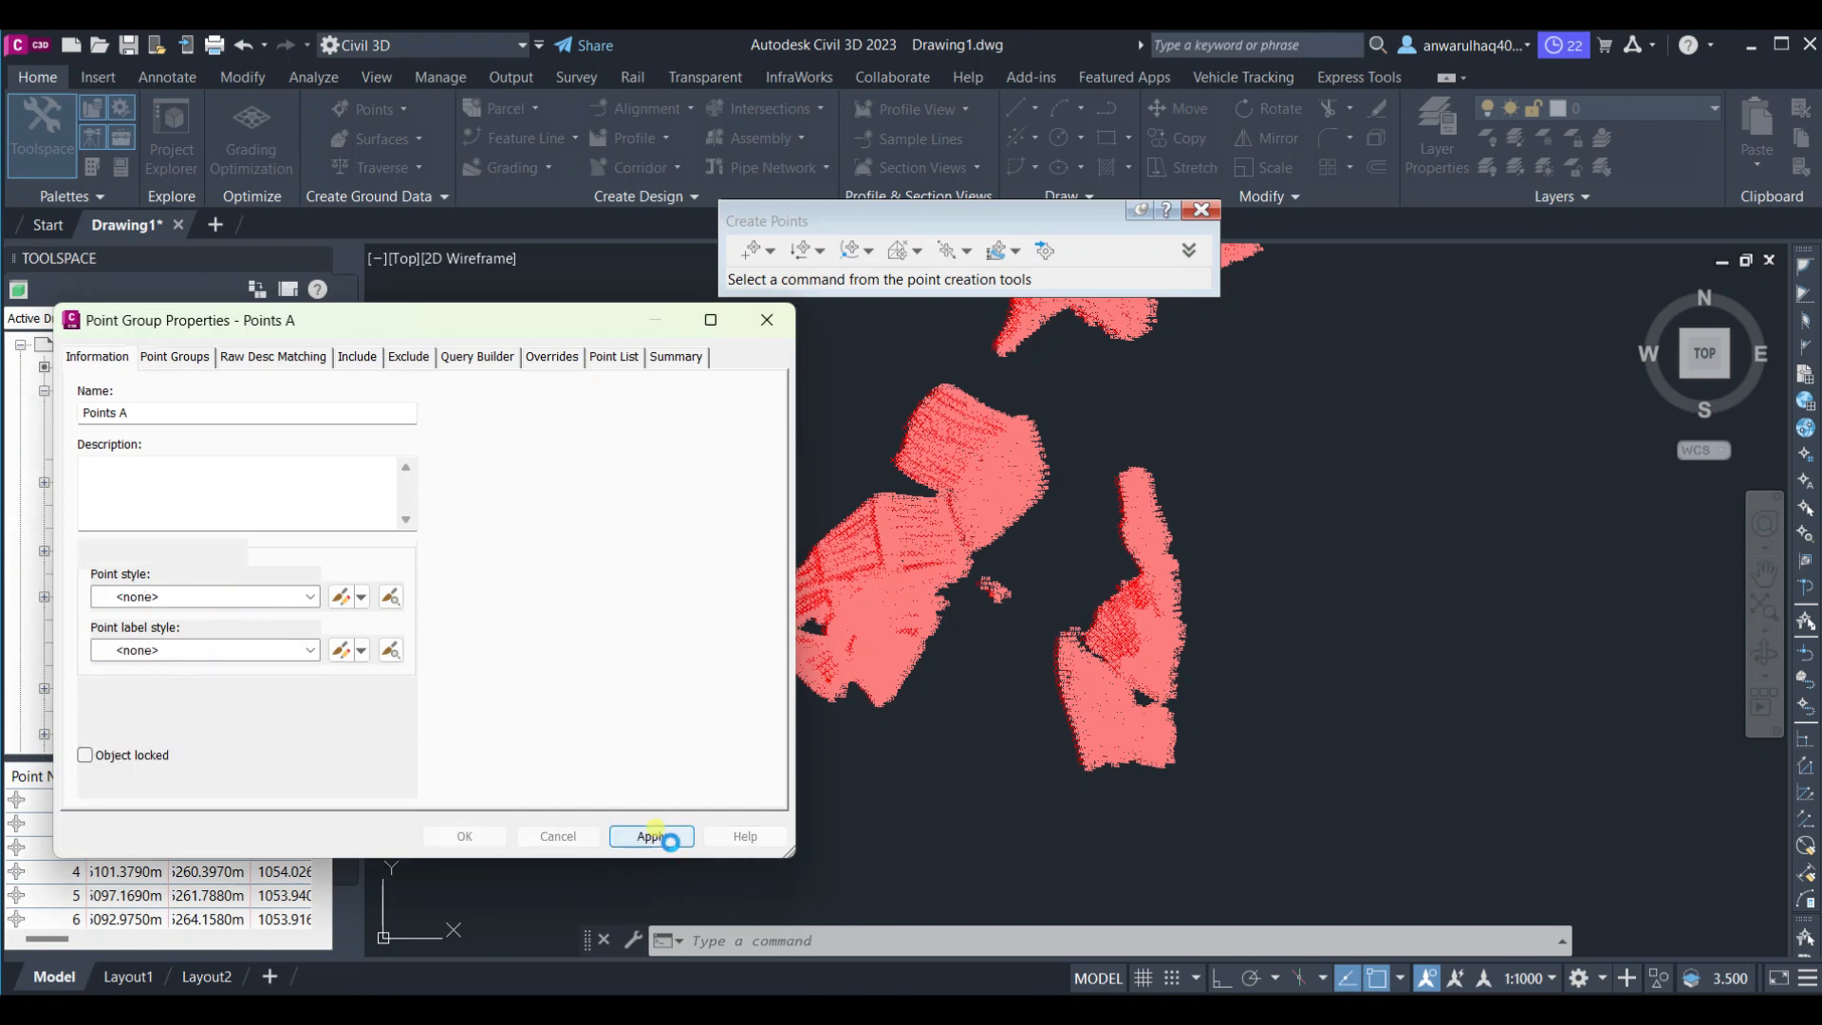
click(464, 826)
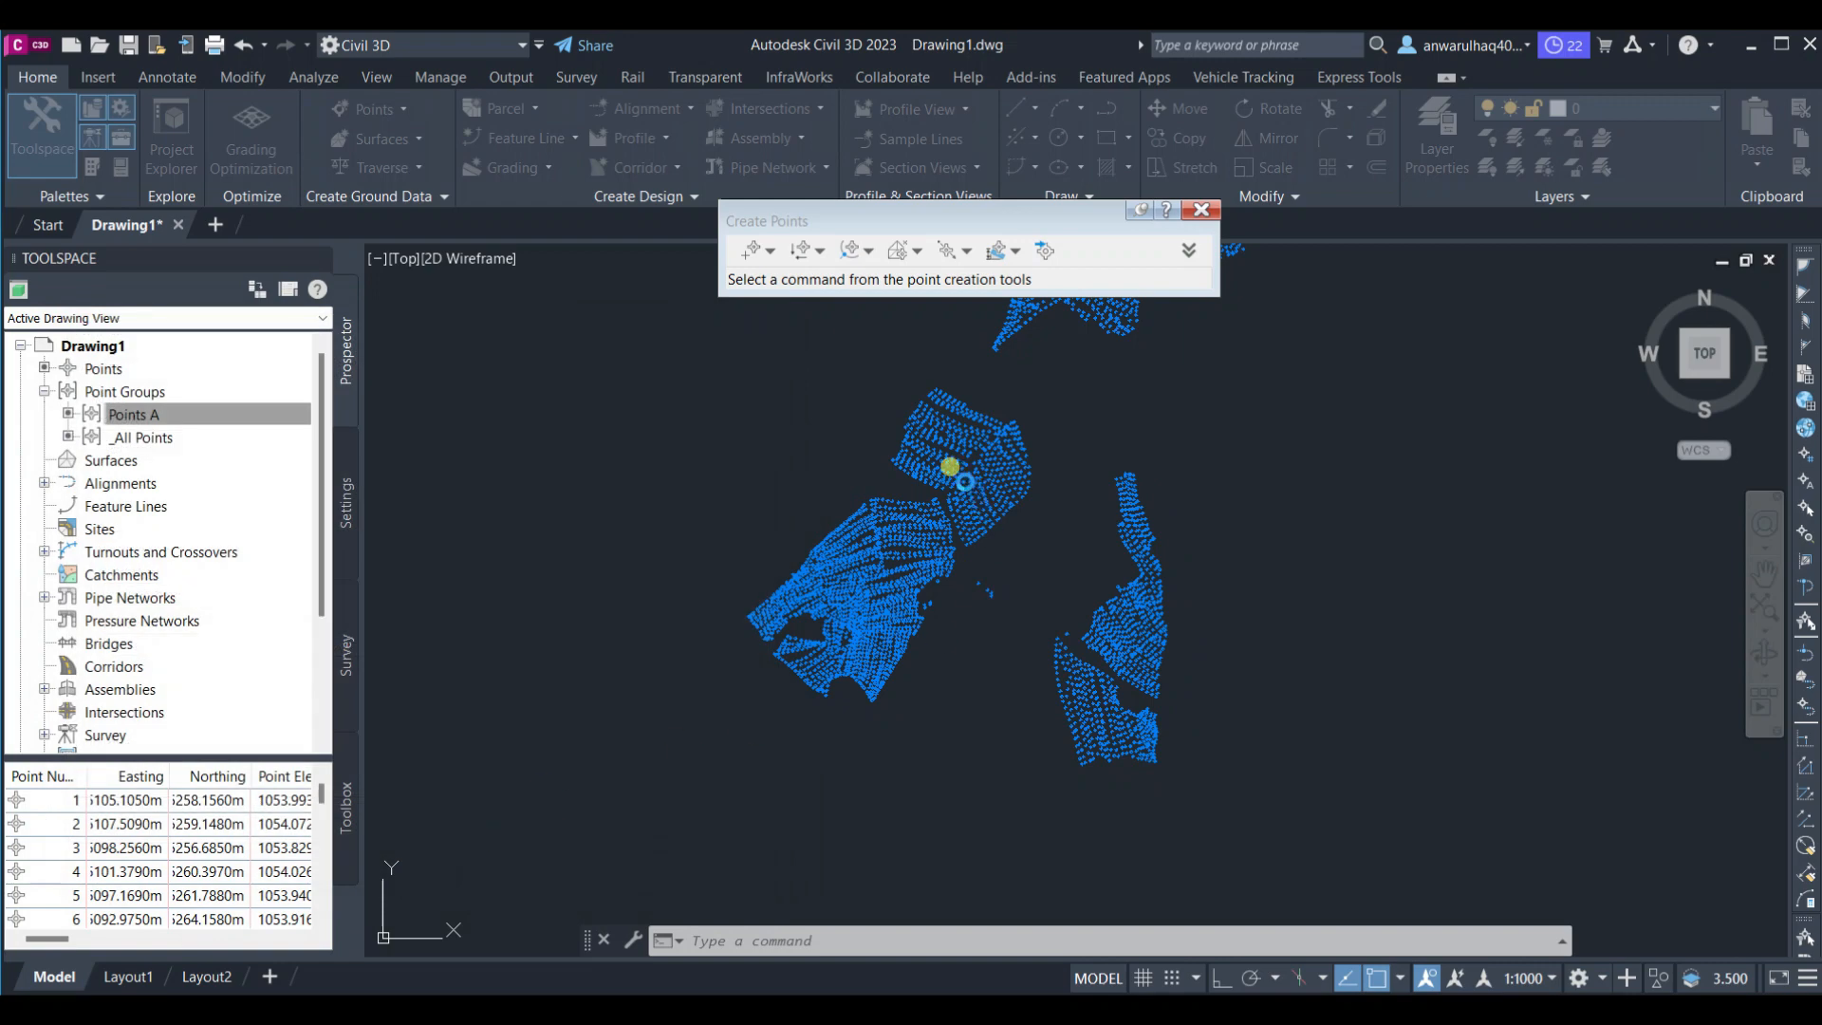
scroll(861, 592, up, 6)
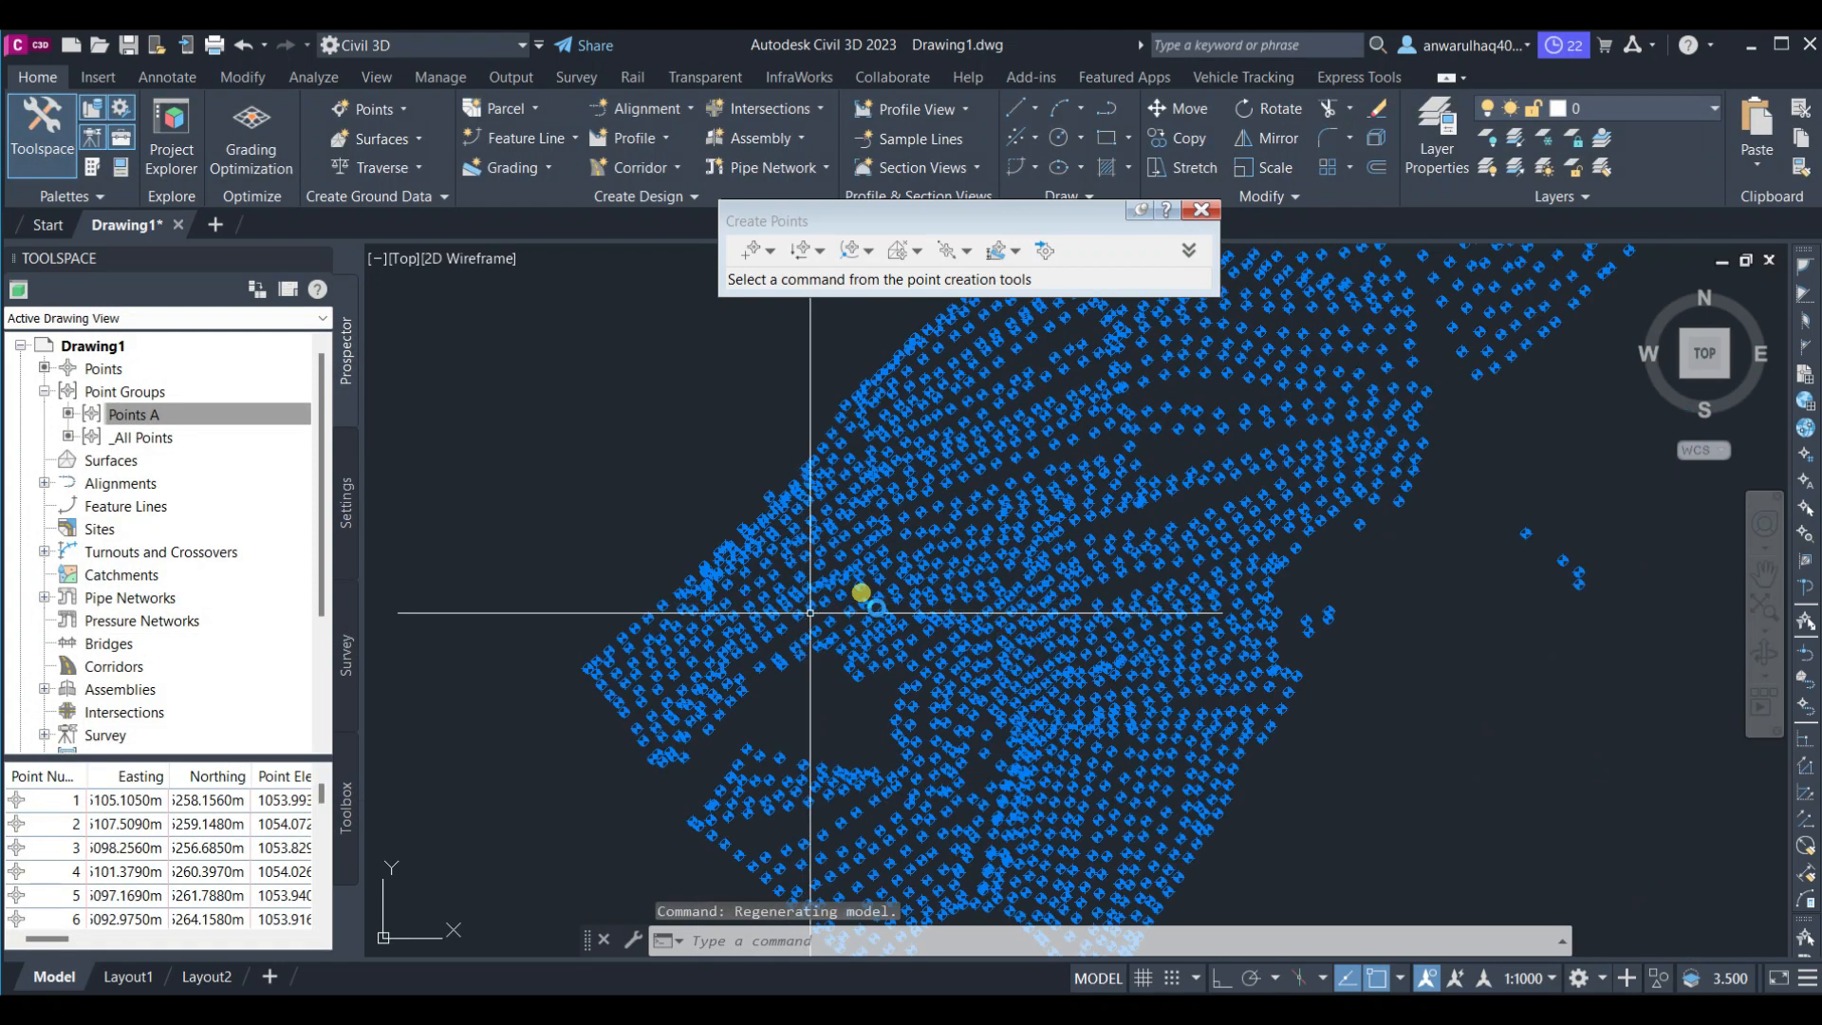
scroll(861, 592, down, 4)
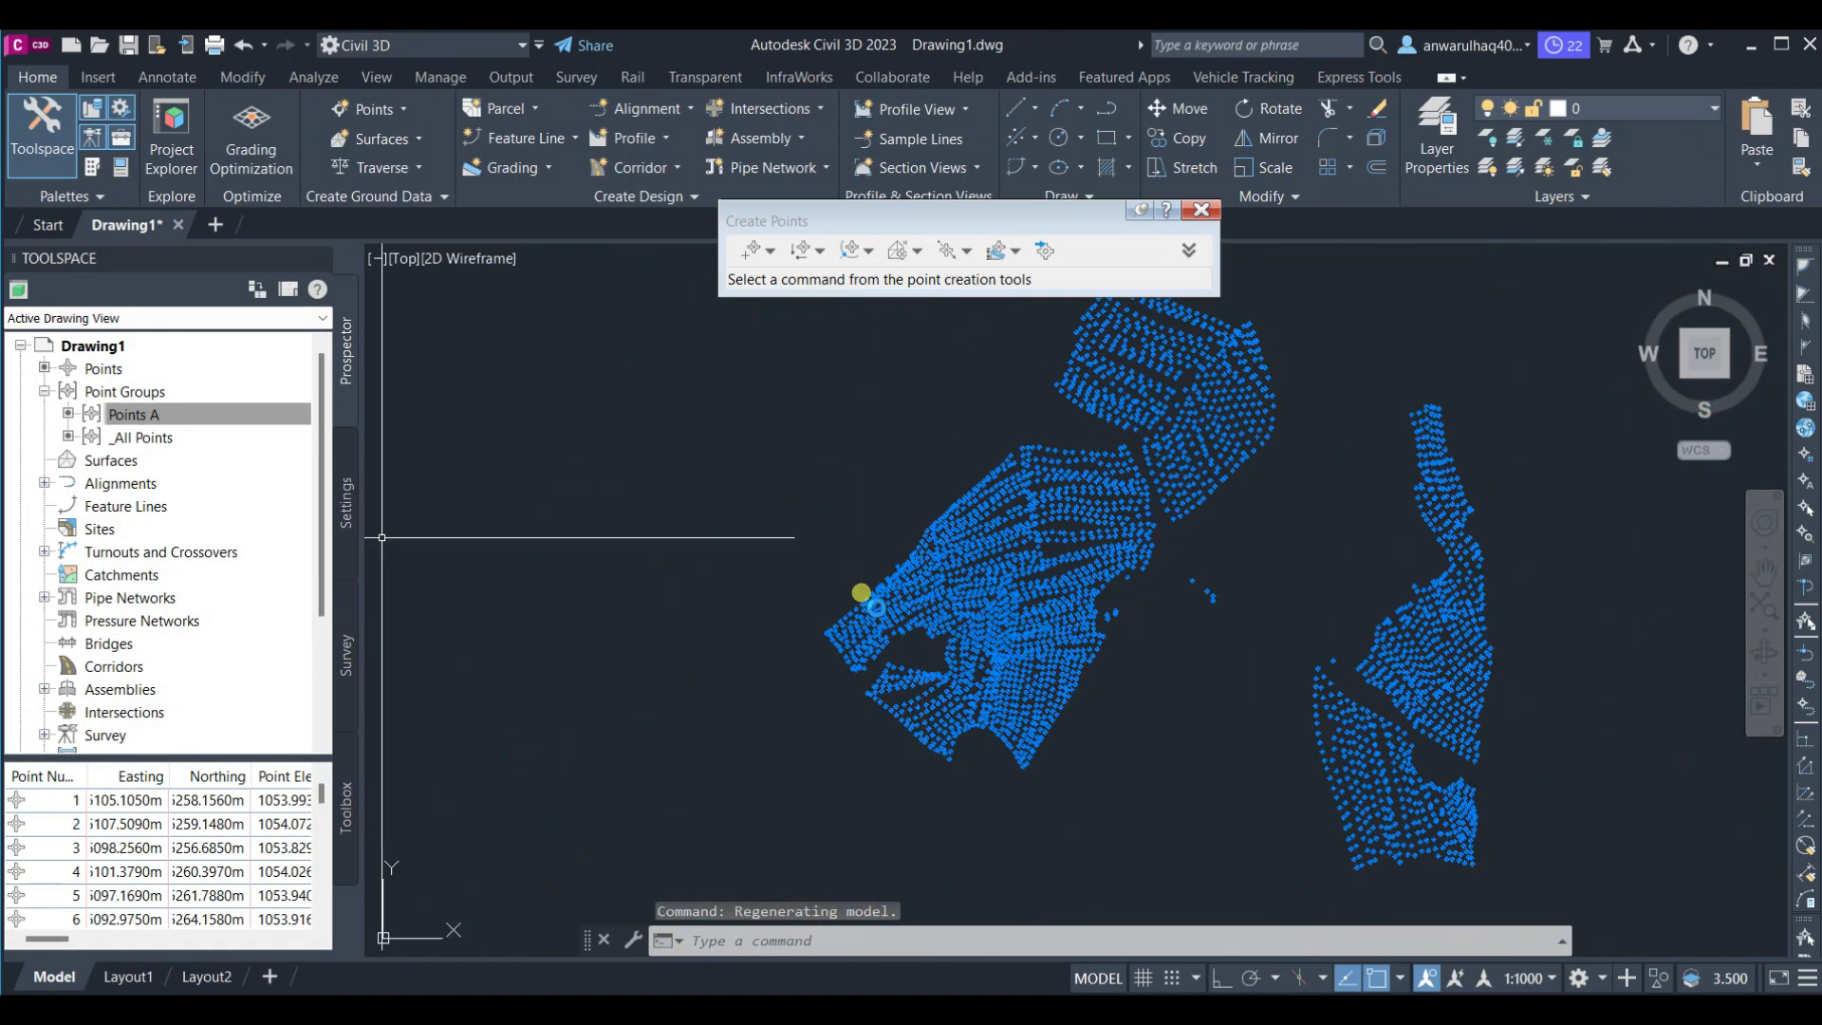
right_click(138, 414)
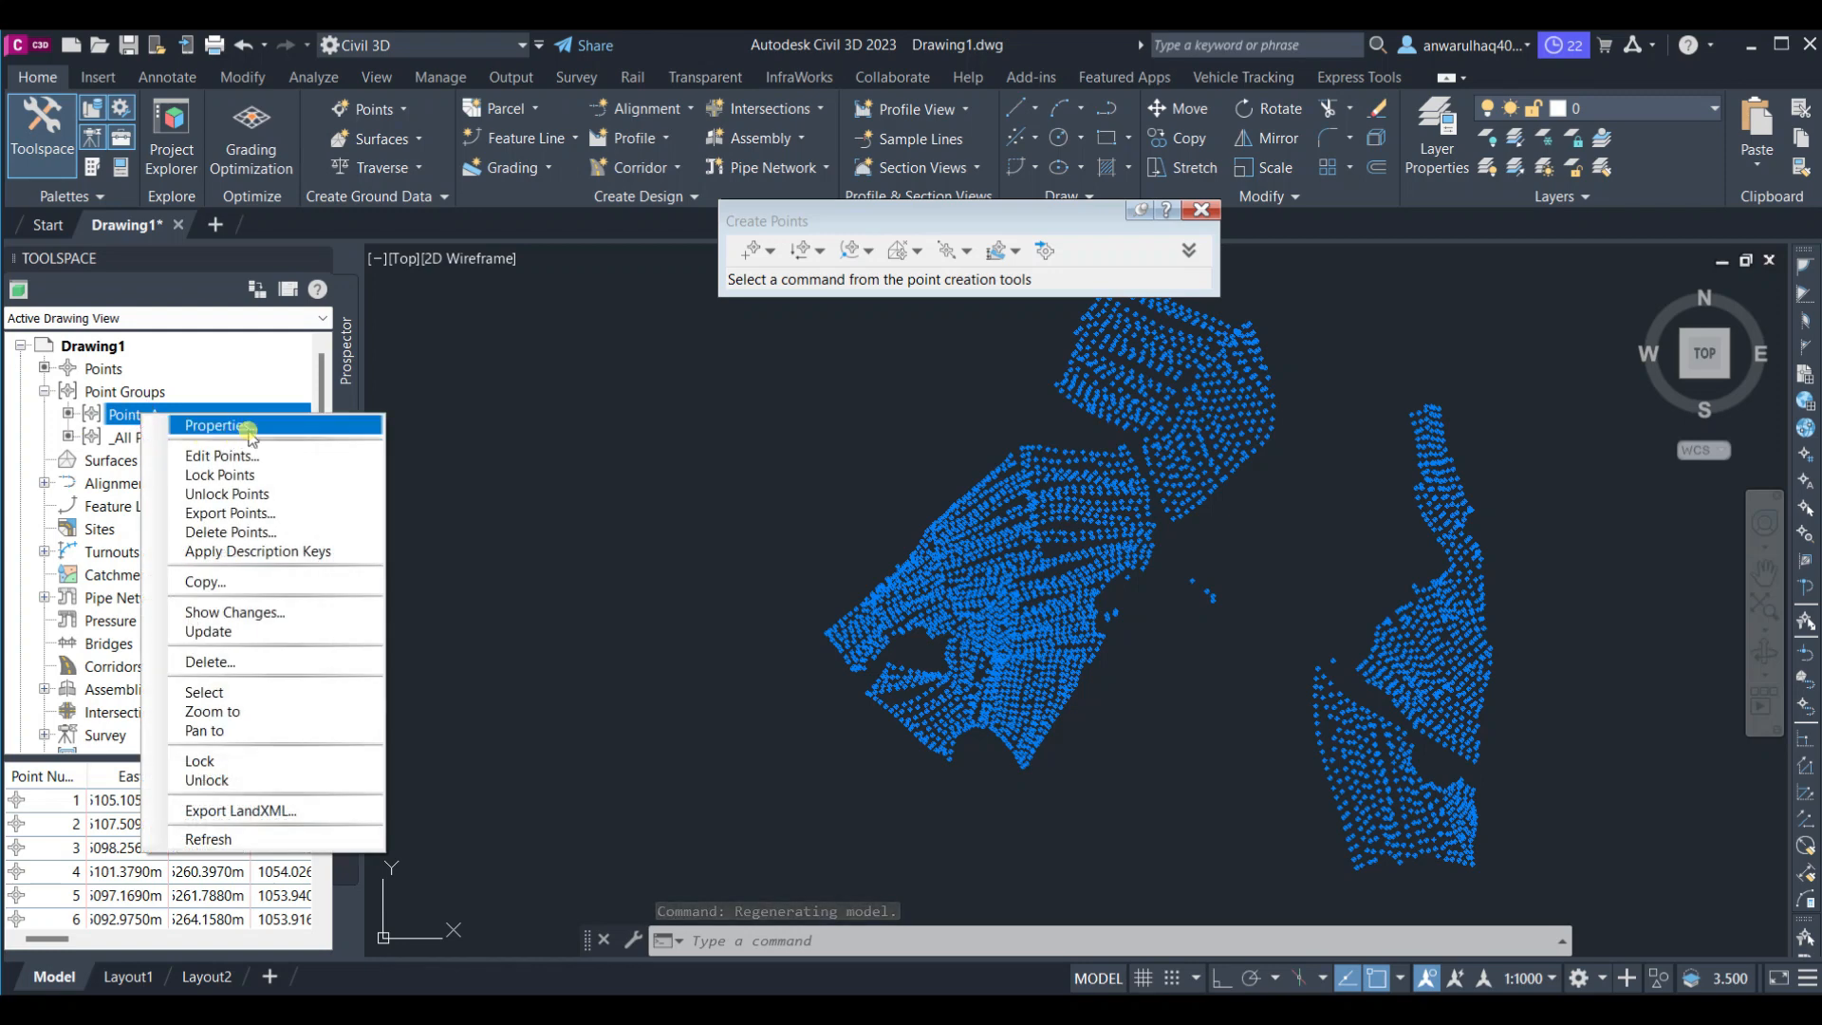
click(665, 402)
key(Escape)
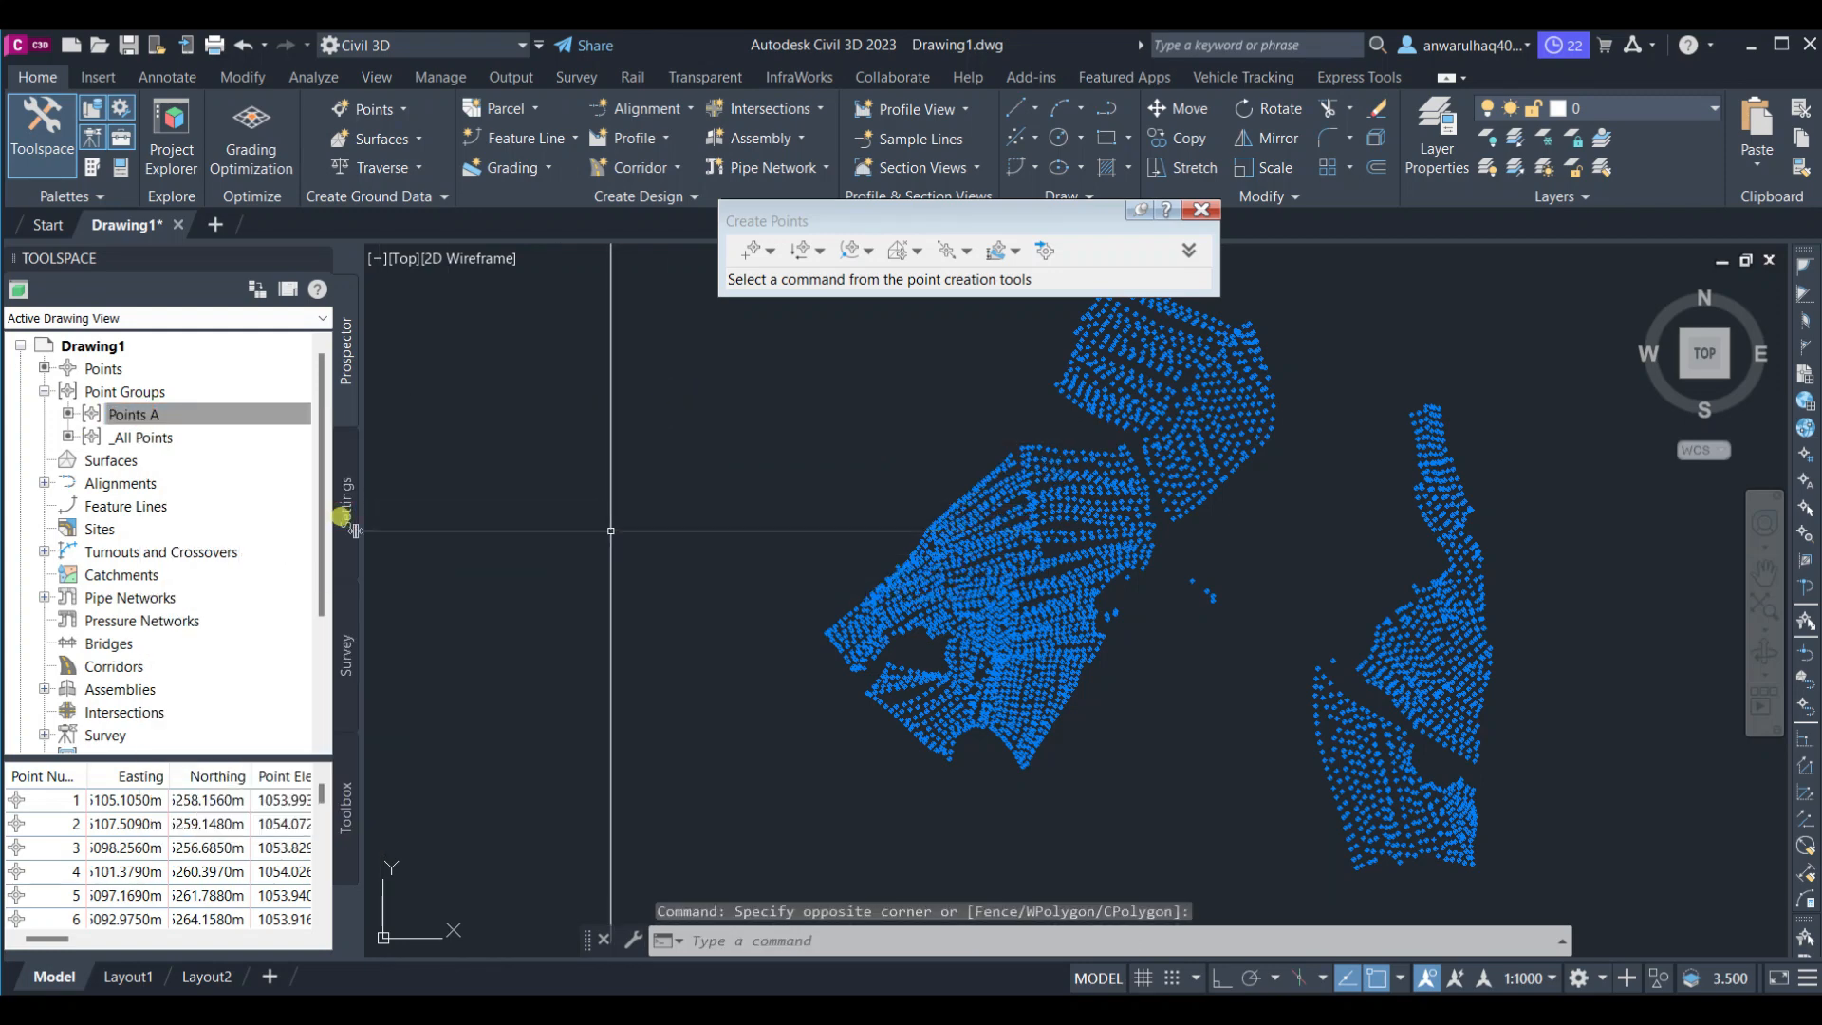
Review the Points A point group's properties across its tabs
click(251, 411)
right_click(252, 412)
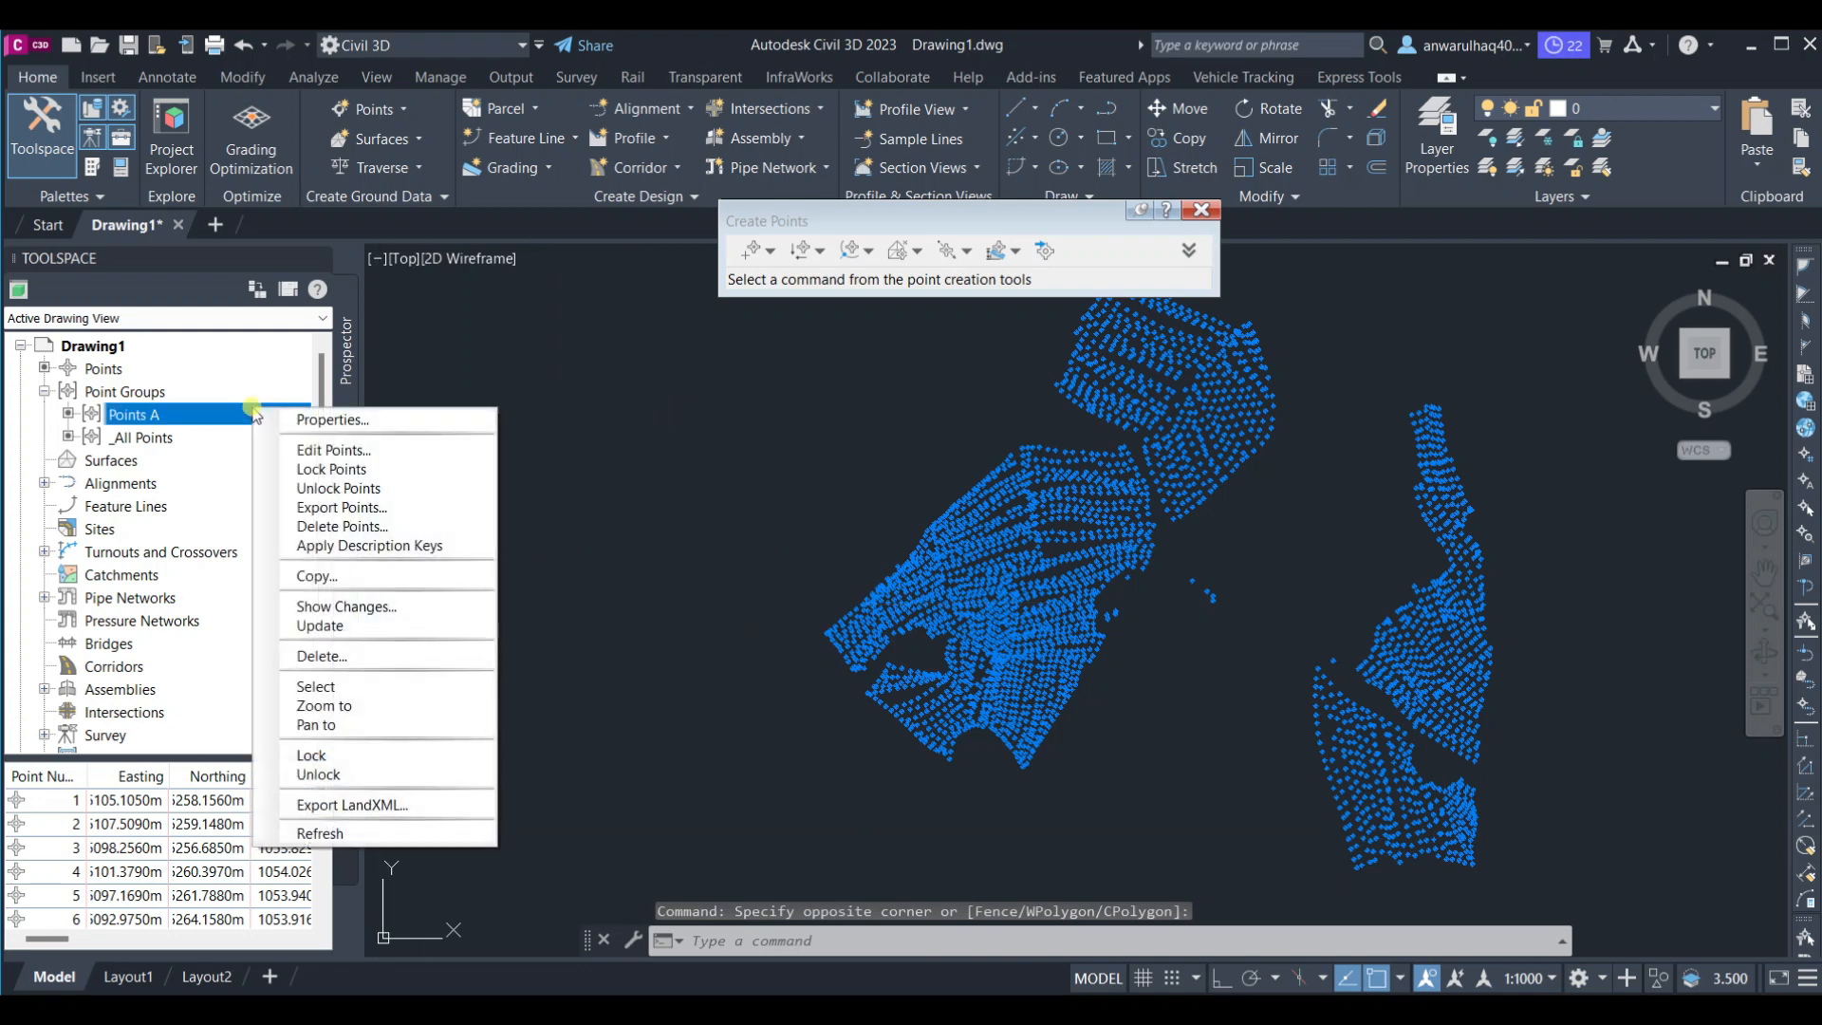
click(349, 422)
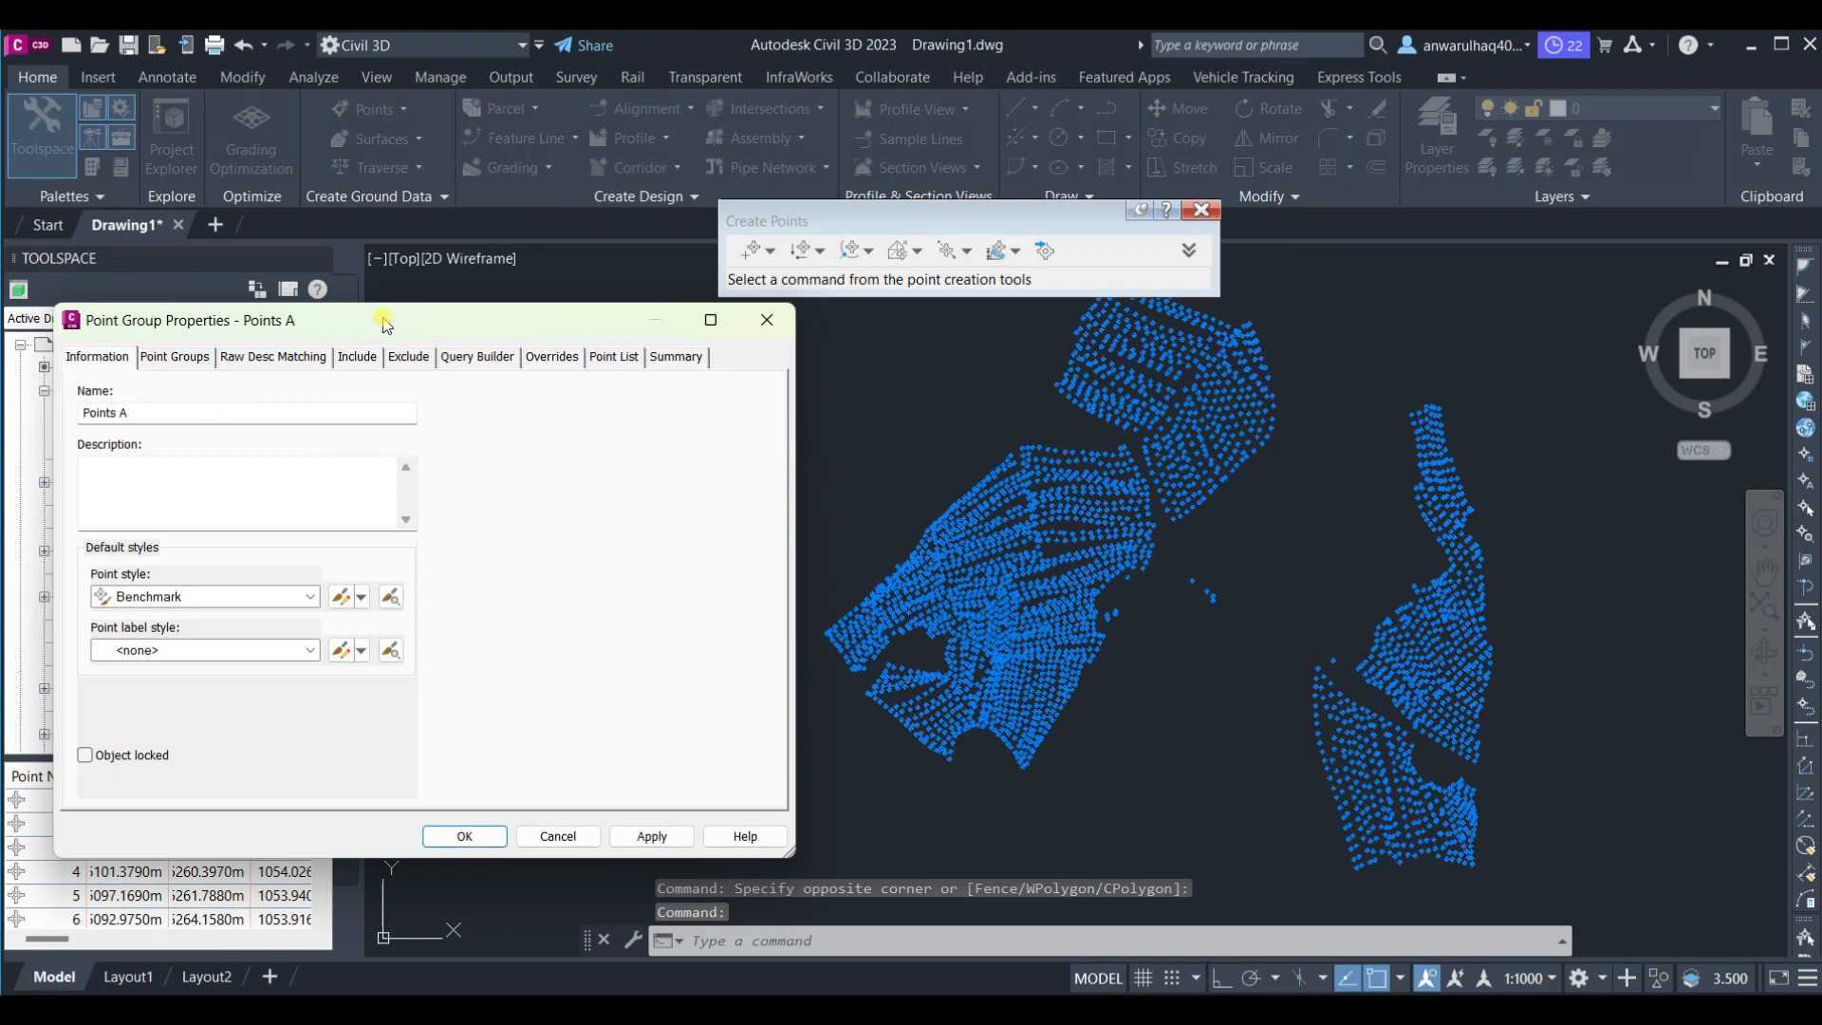
drag(384, 325, 824, 366)
click(608, 399)
click(692, 399)
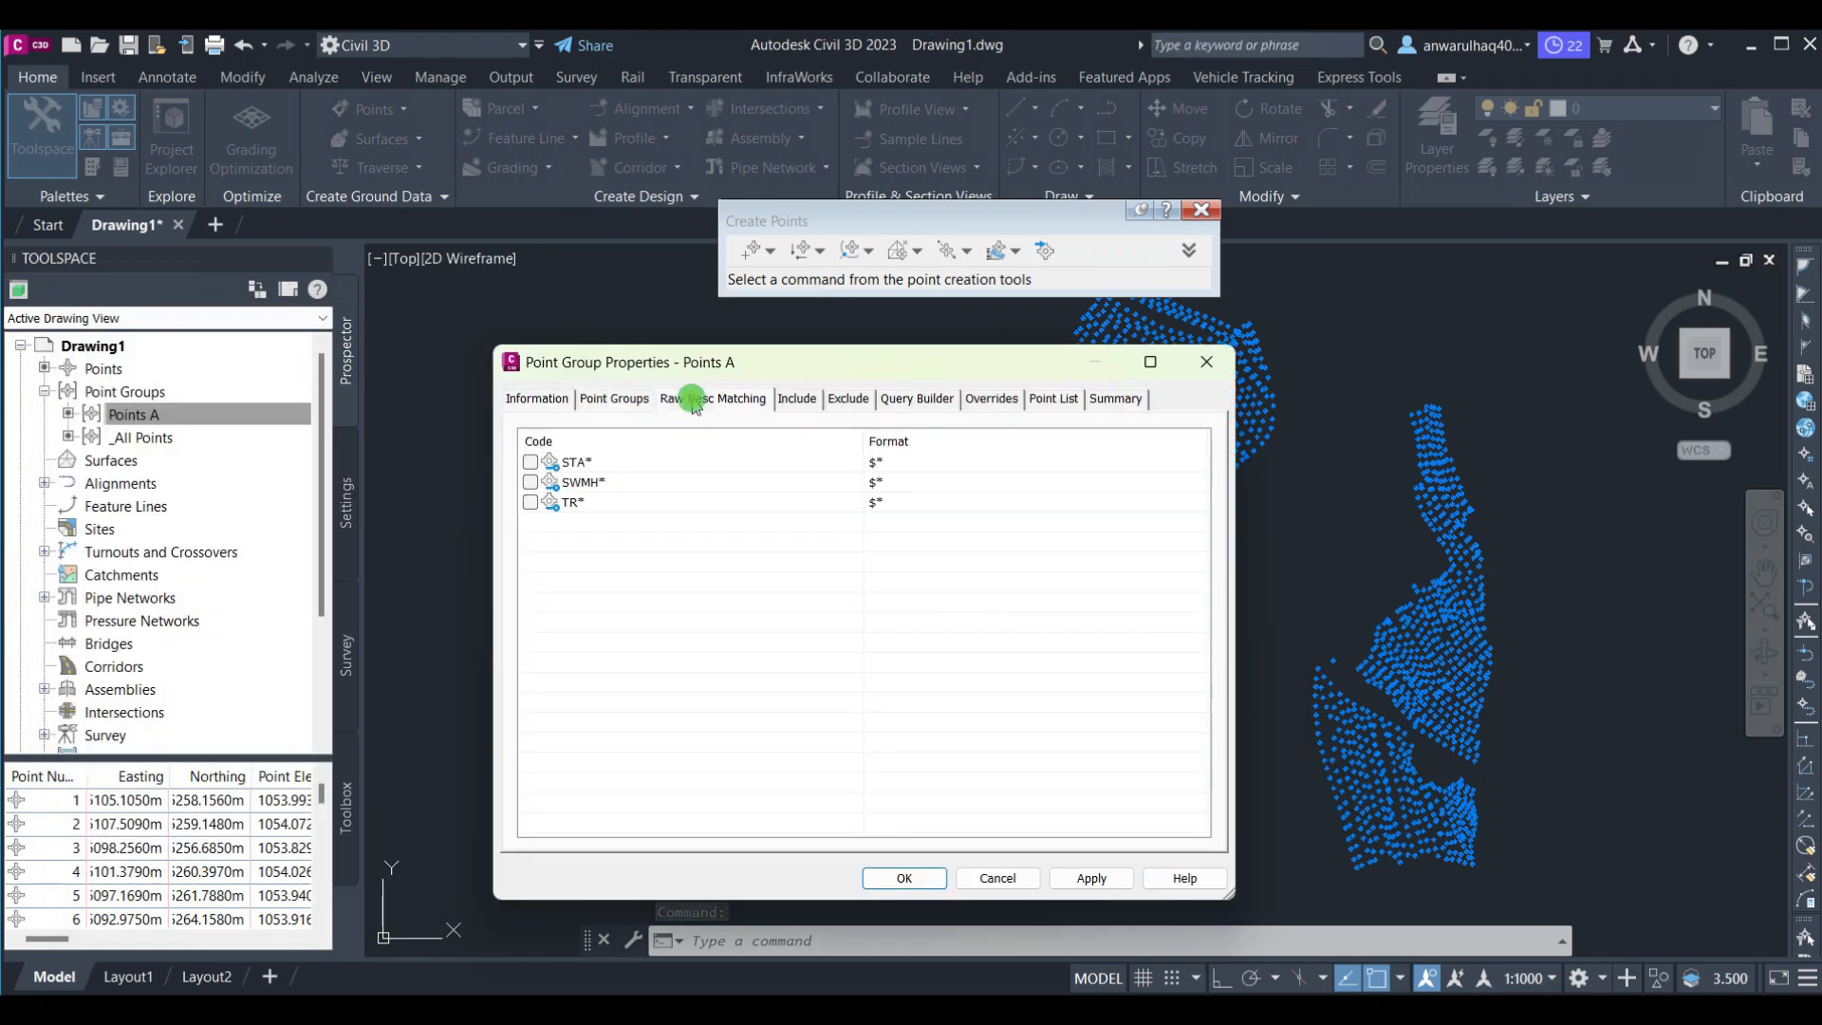
click(537, 398)
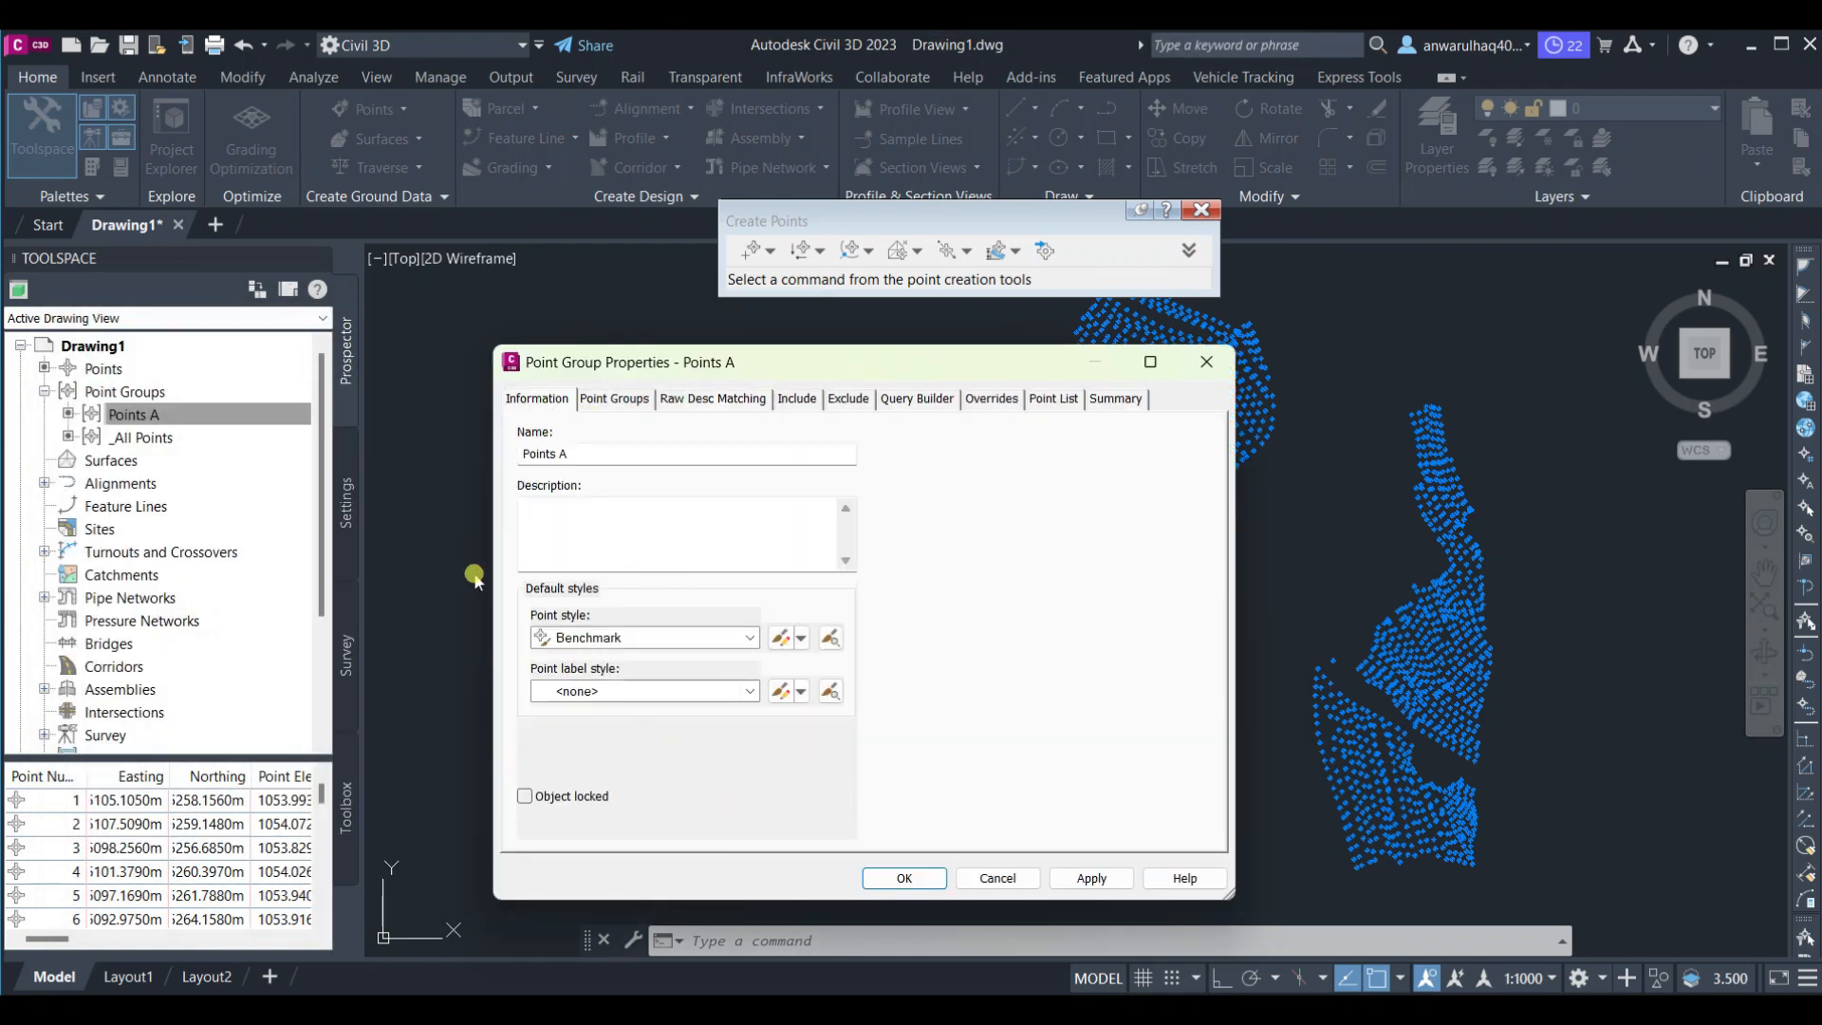
click(878, 878)
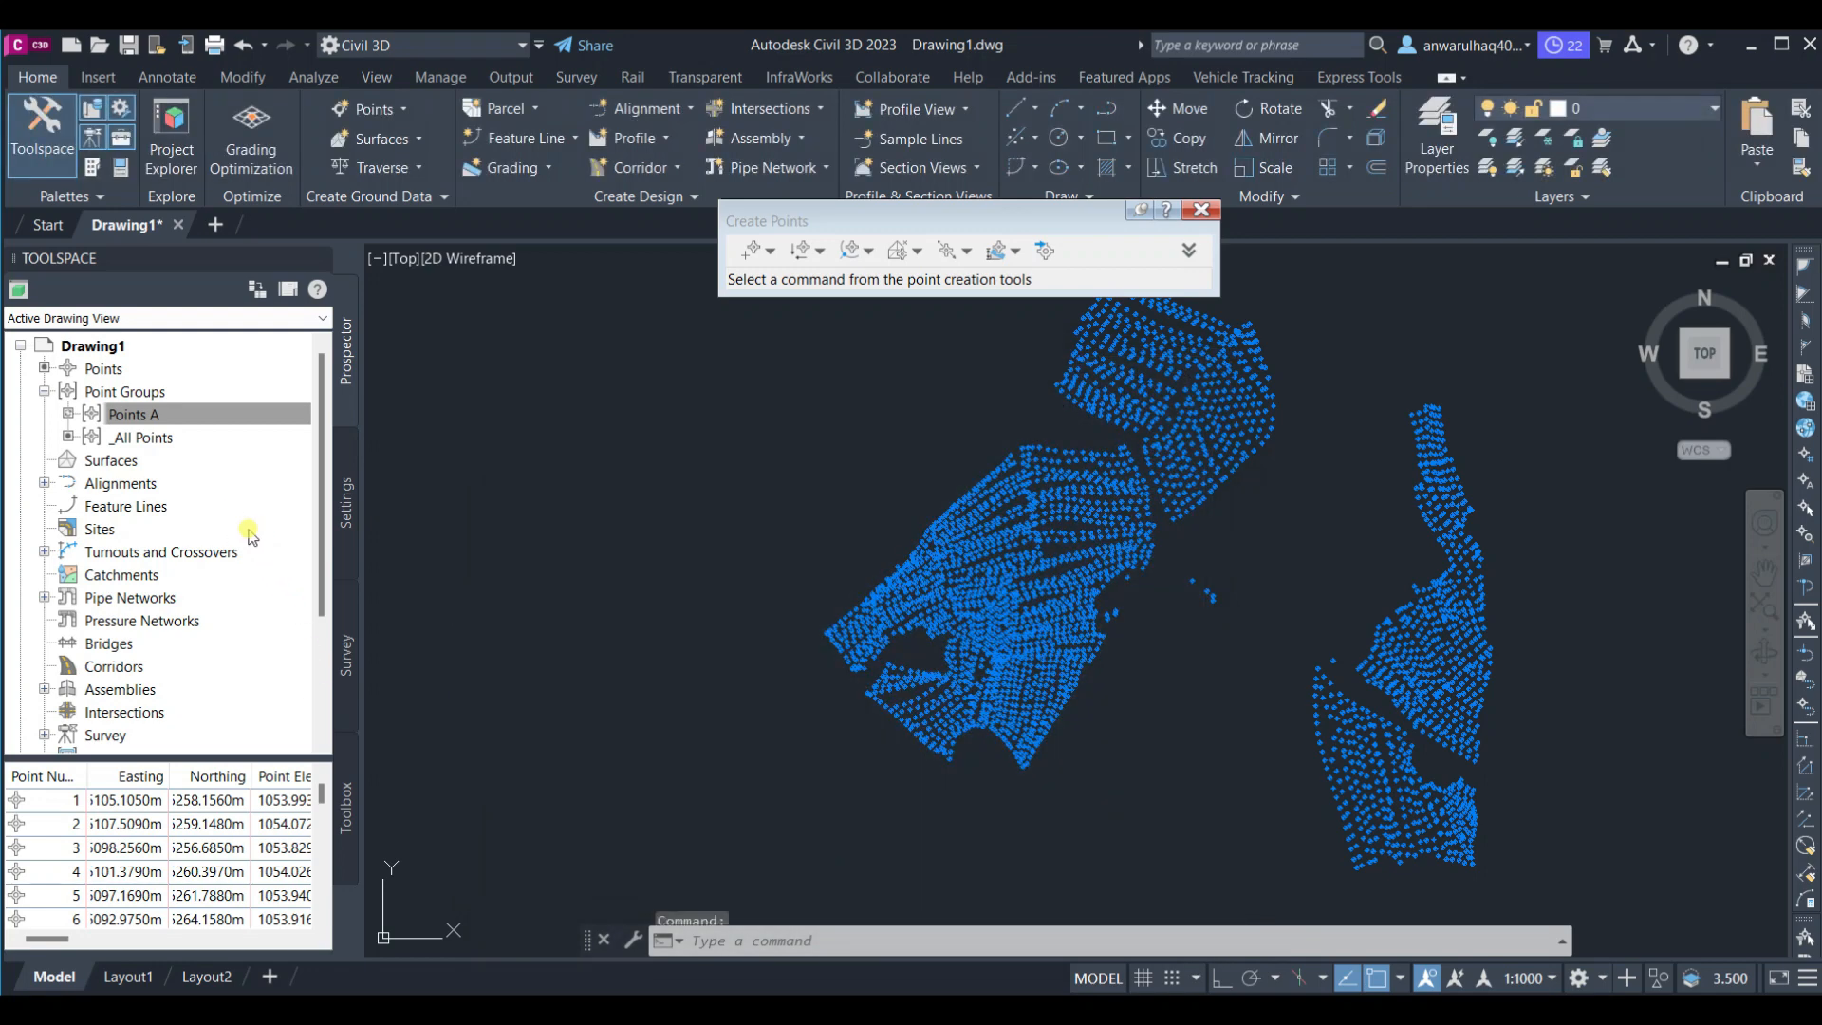
Create a TIN surface named Surface A with the render material Sitework.Planting.Soil
click(132, 461)
right_click(133, 464)
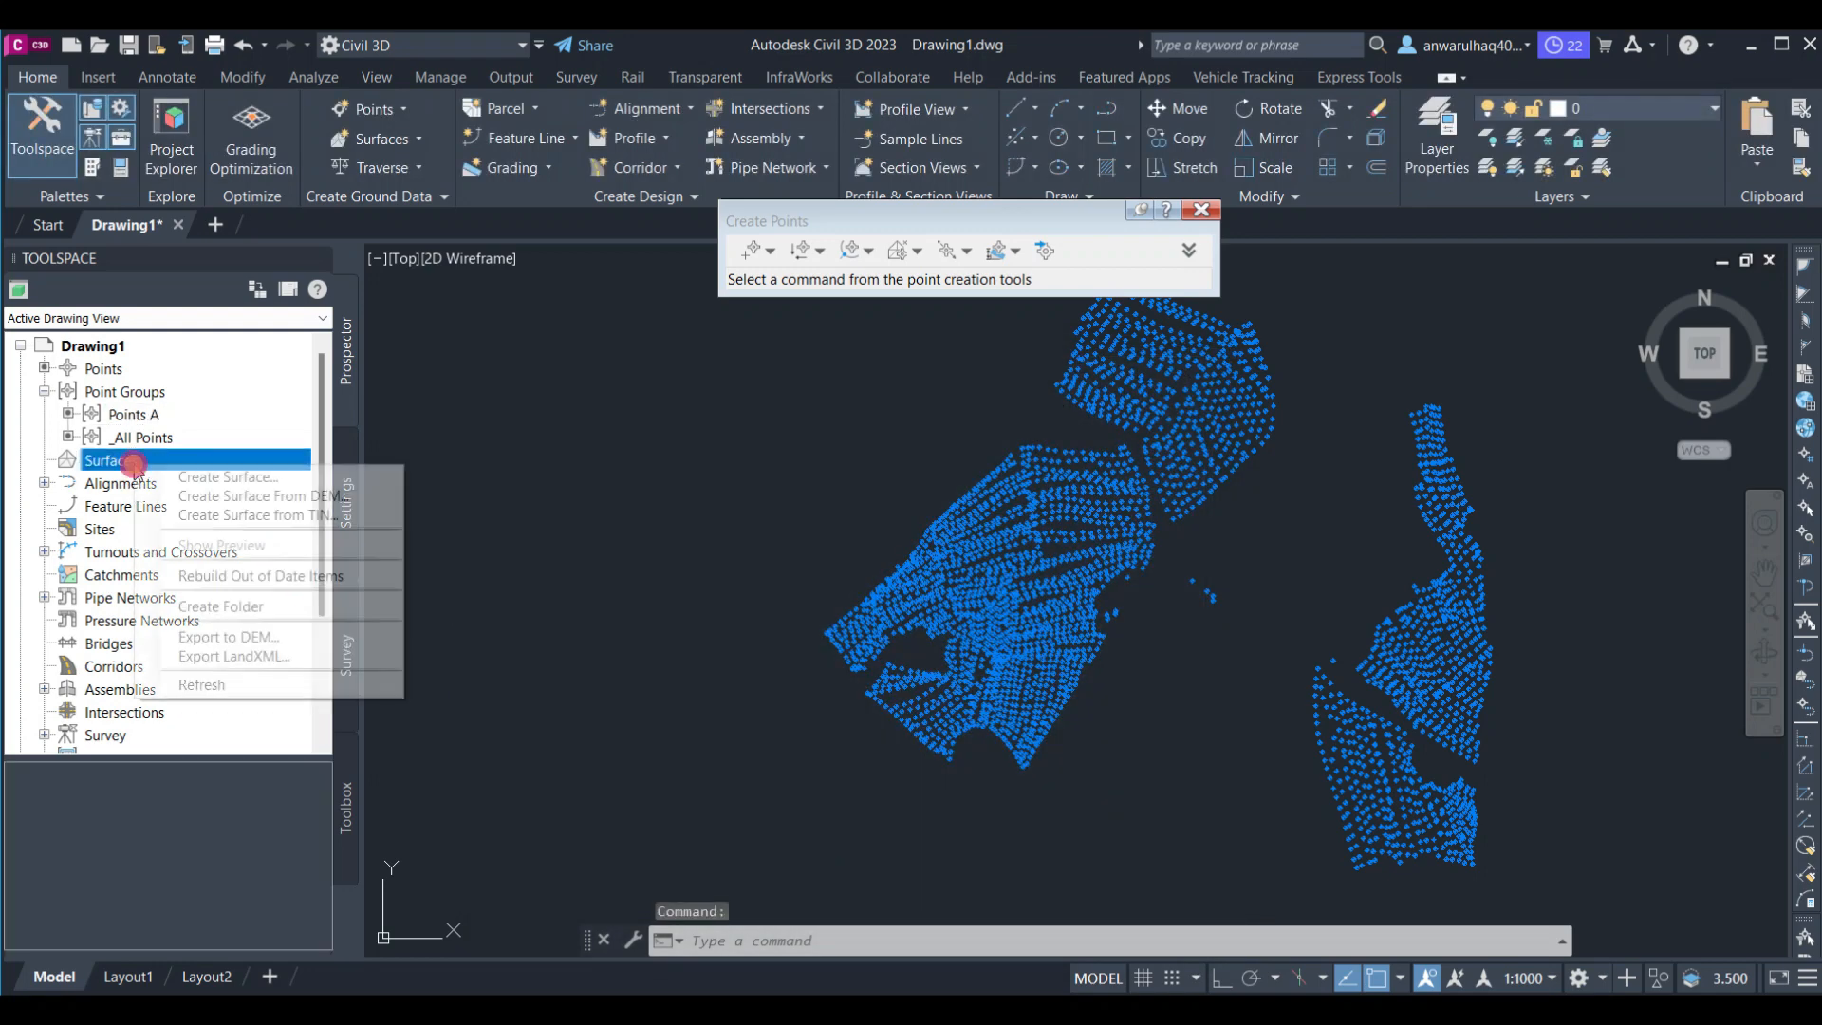
click(190, 479)
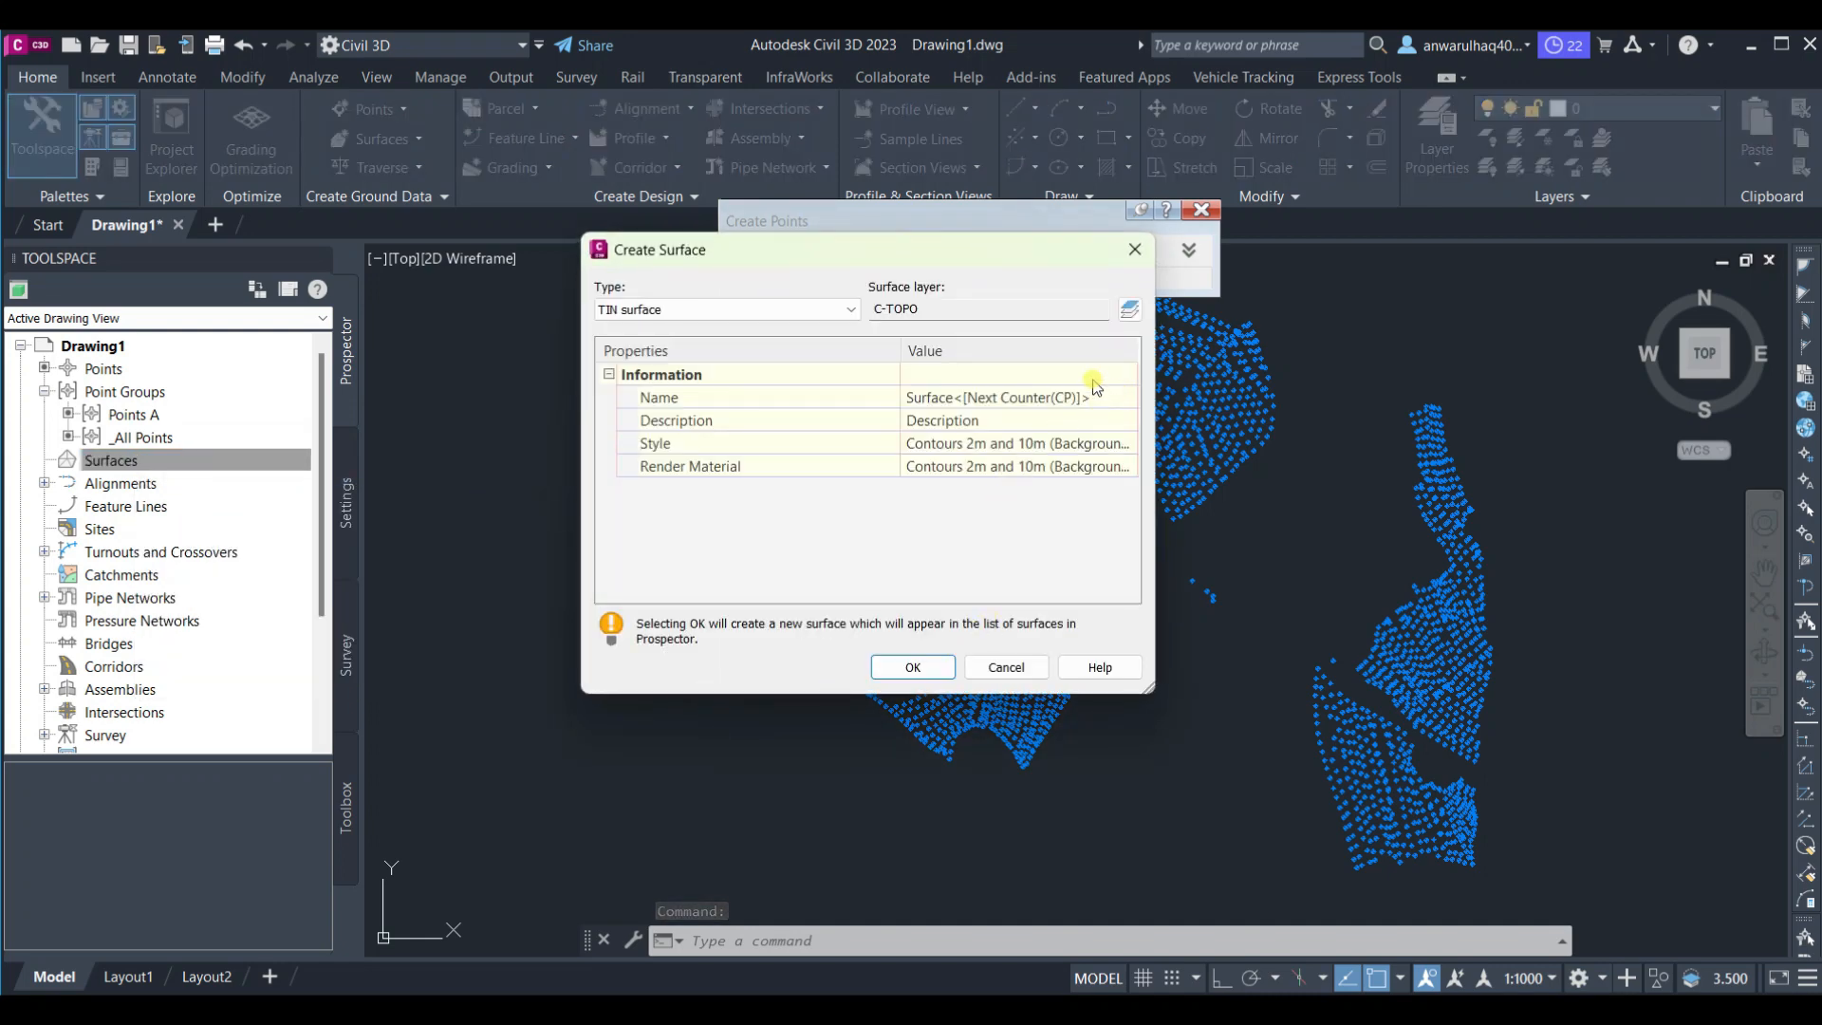
click(1092, 396)
click(1098, 396)
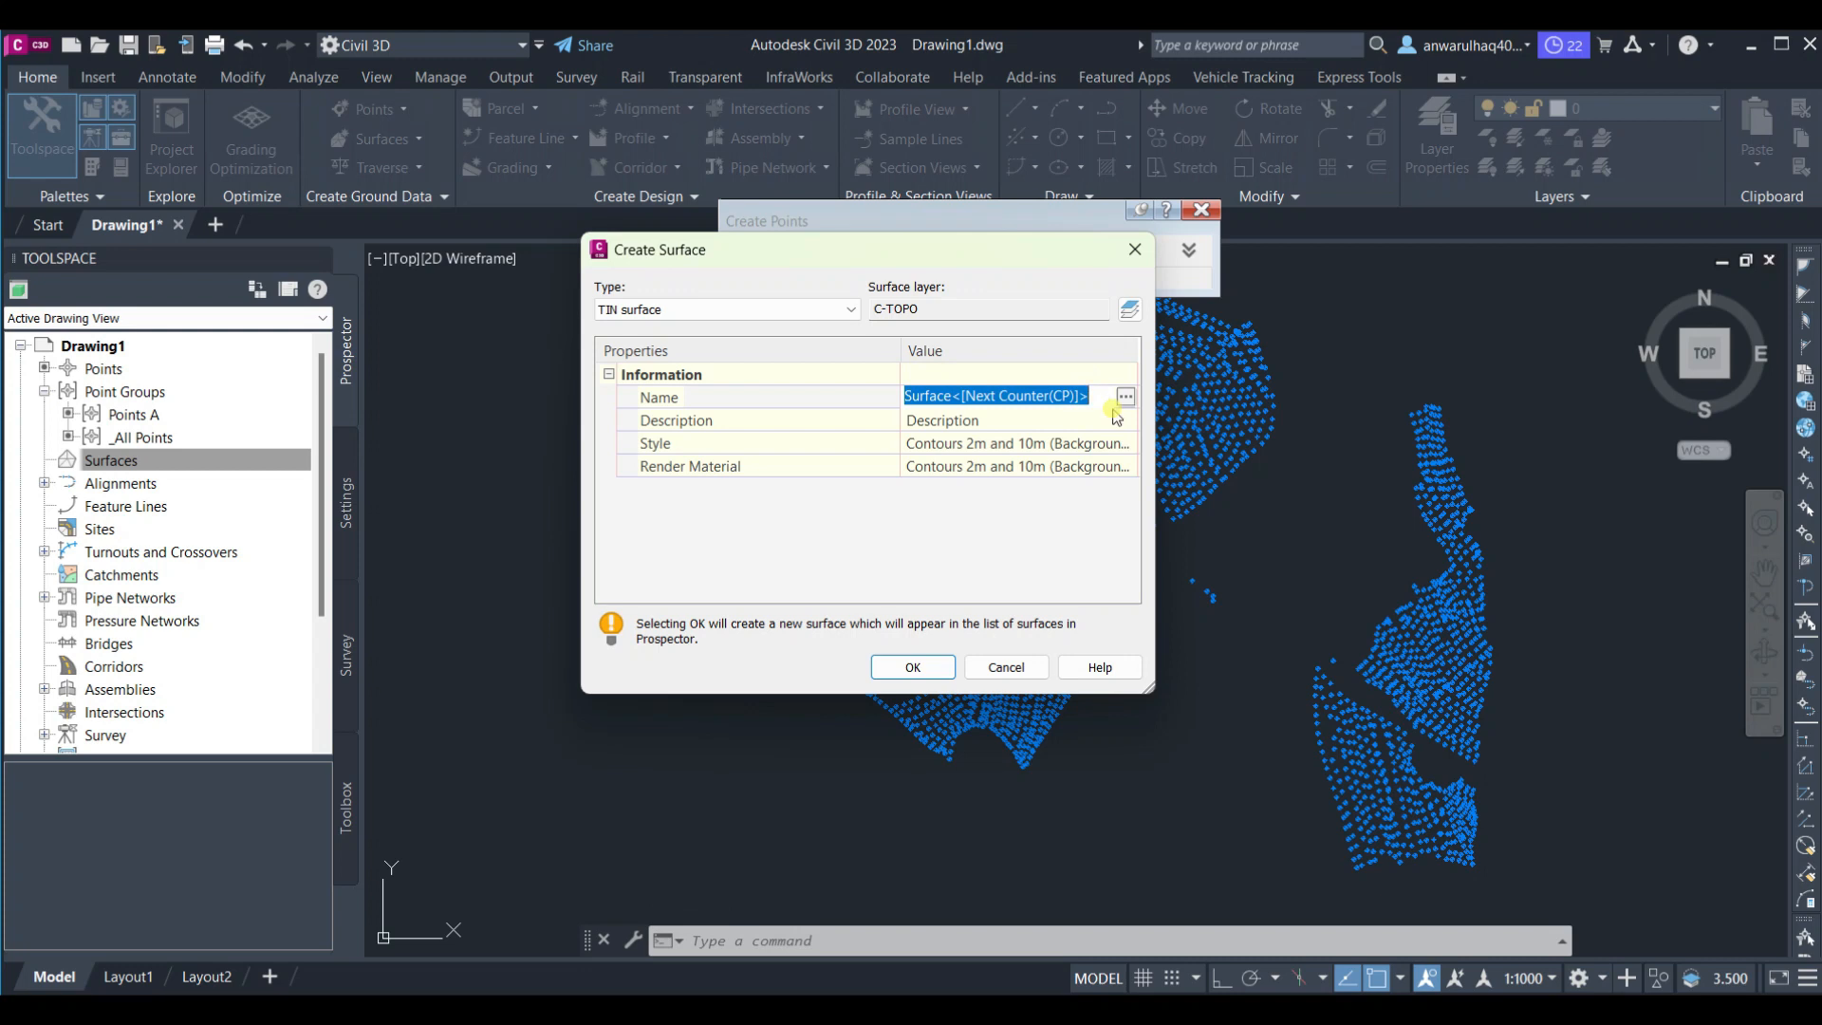
text(Surface A)
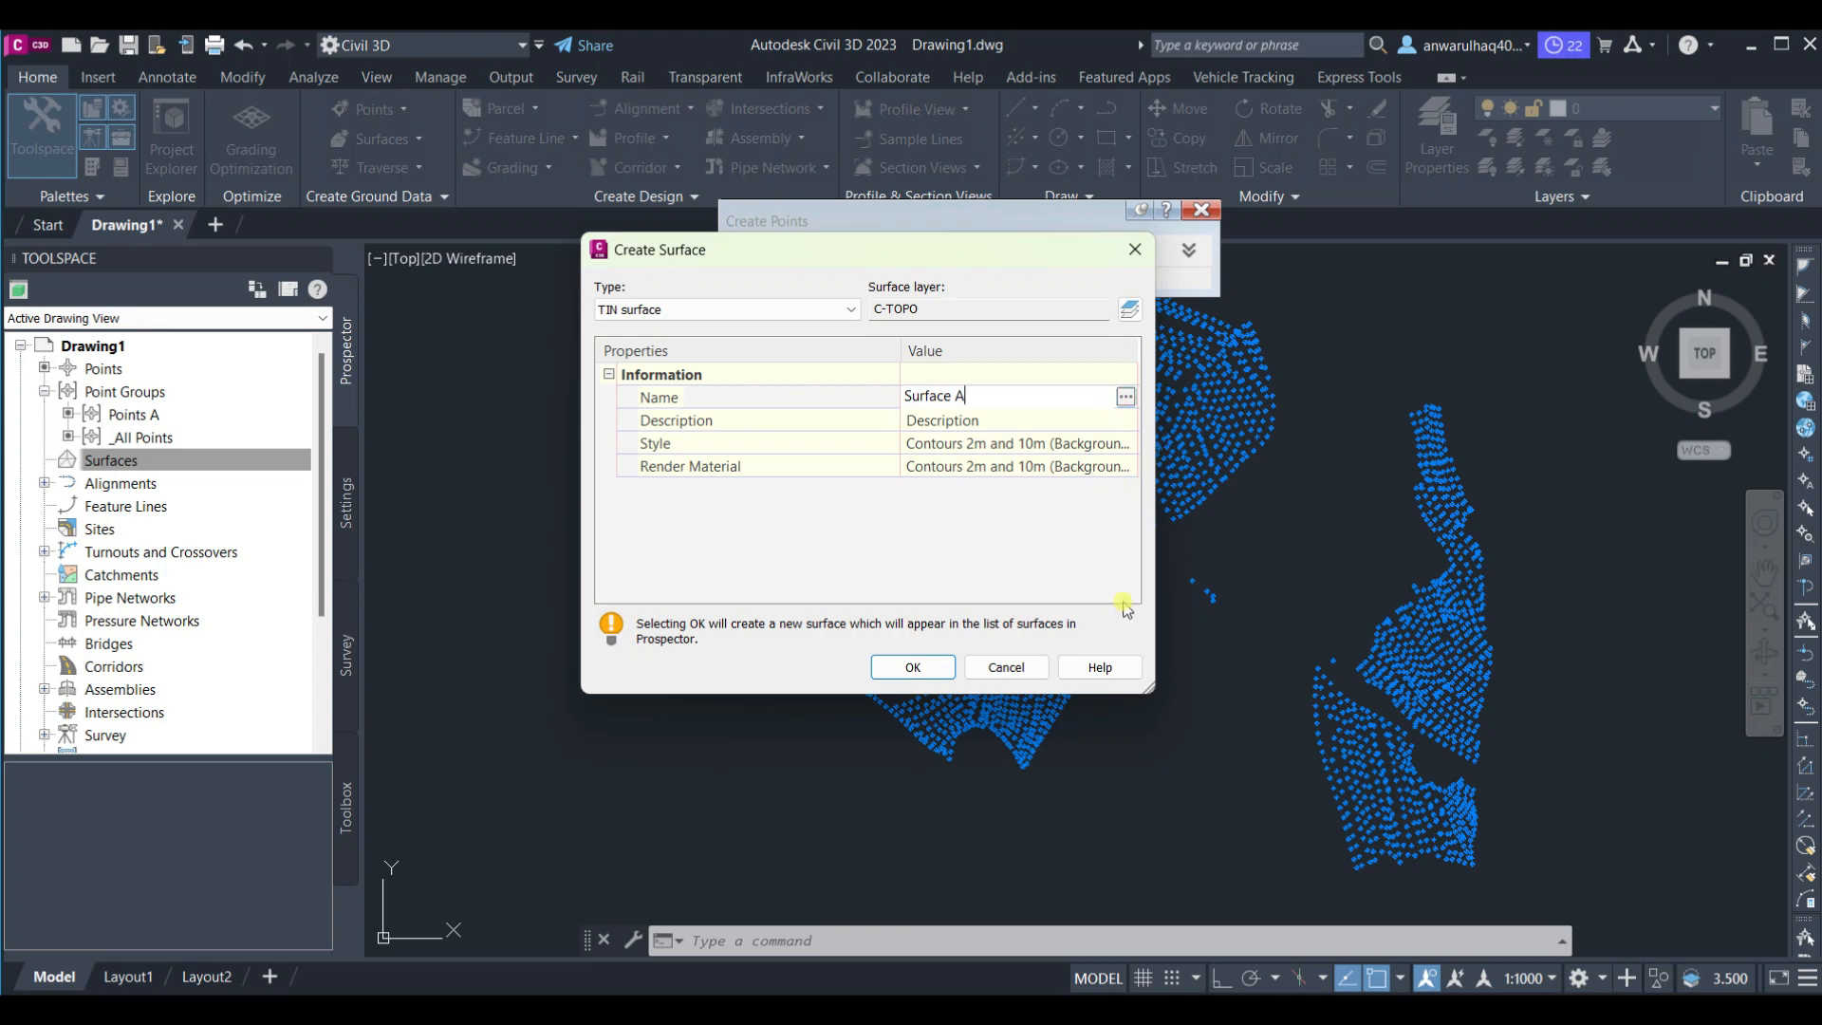
click(1108, 465)
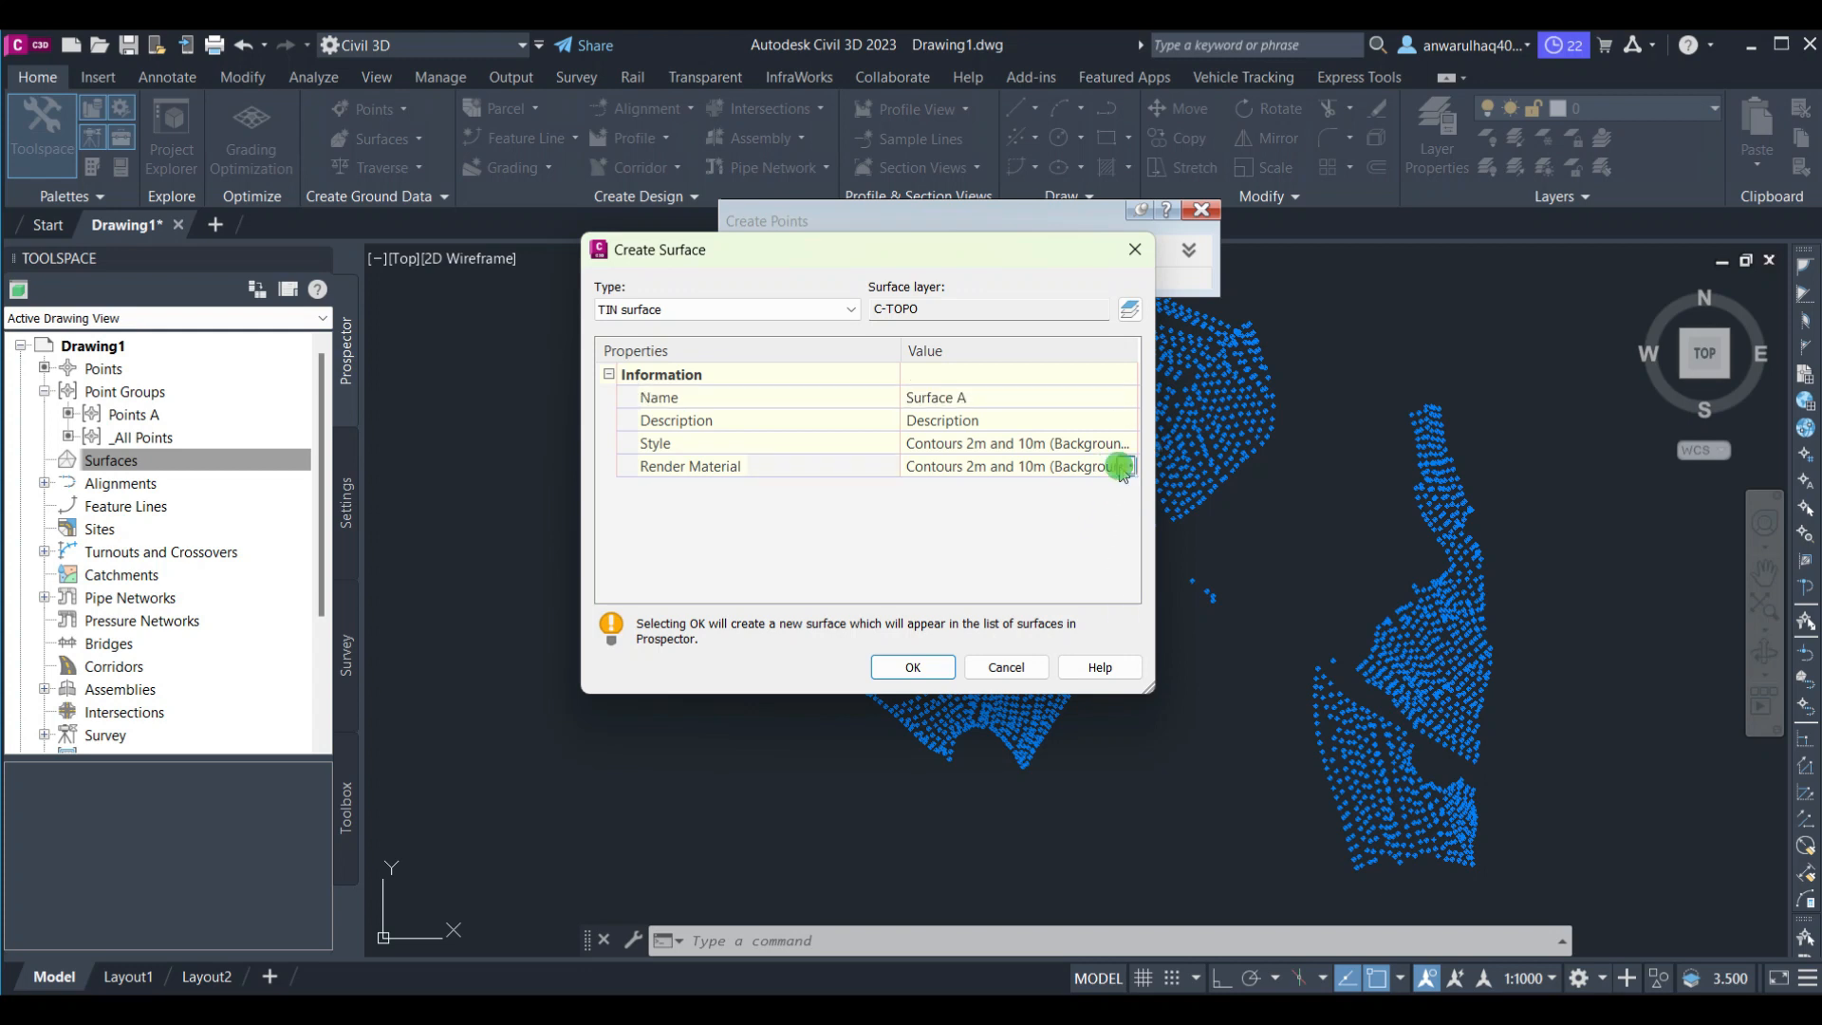
click(1124, 468)
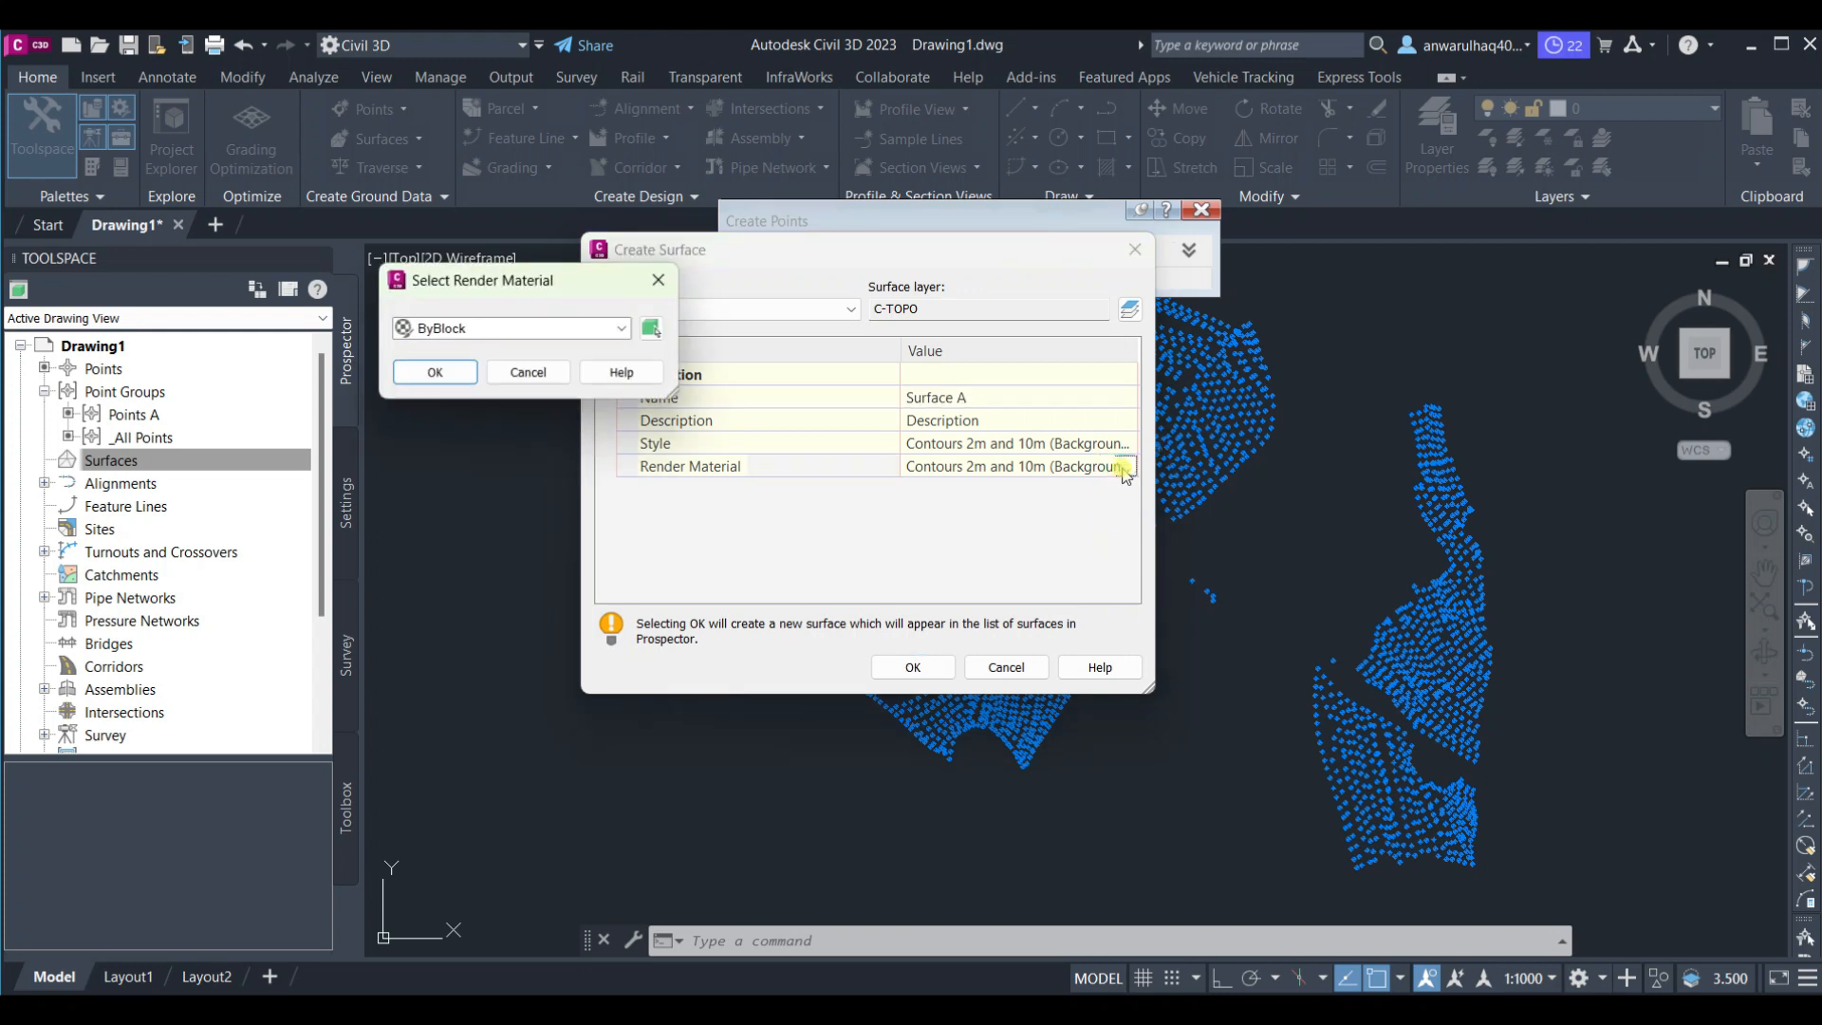
click(566, 328)
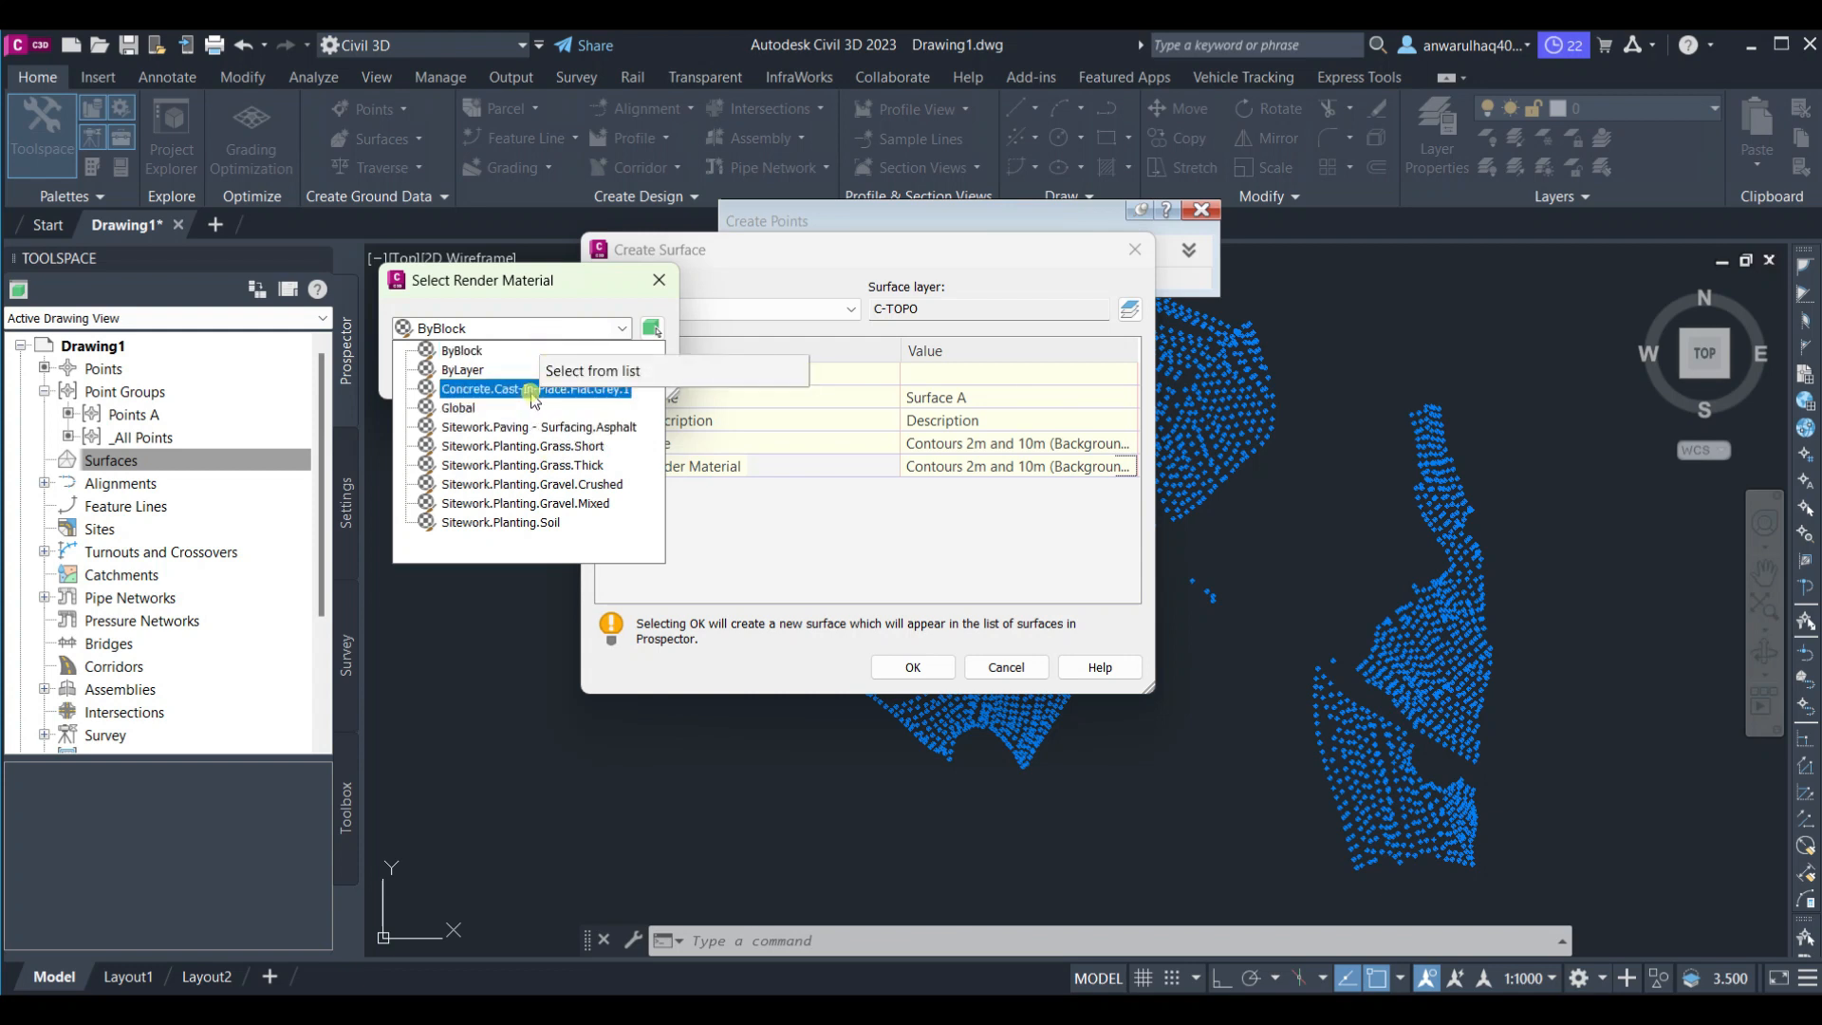
click(546, 525)
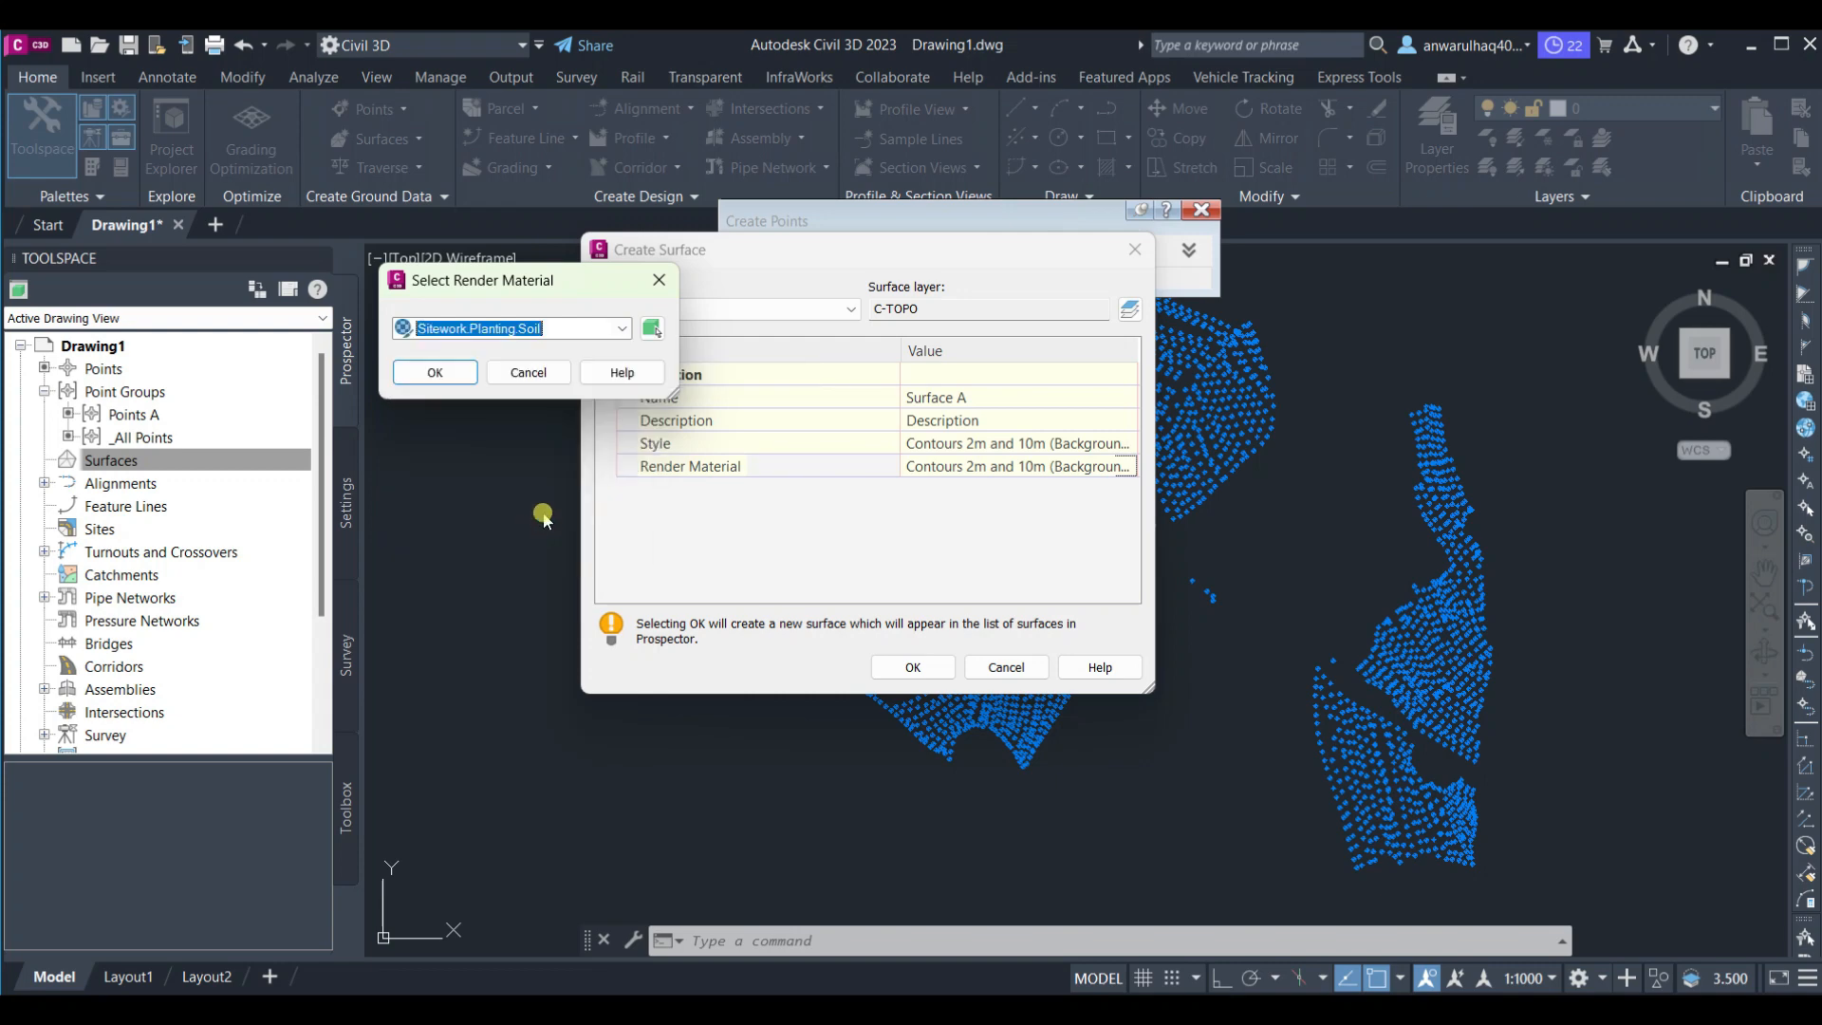
click(435, 373)
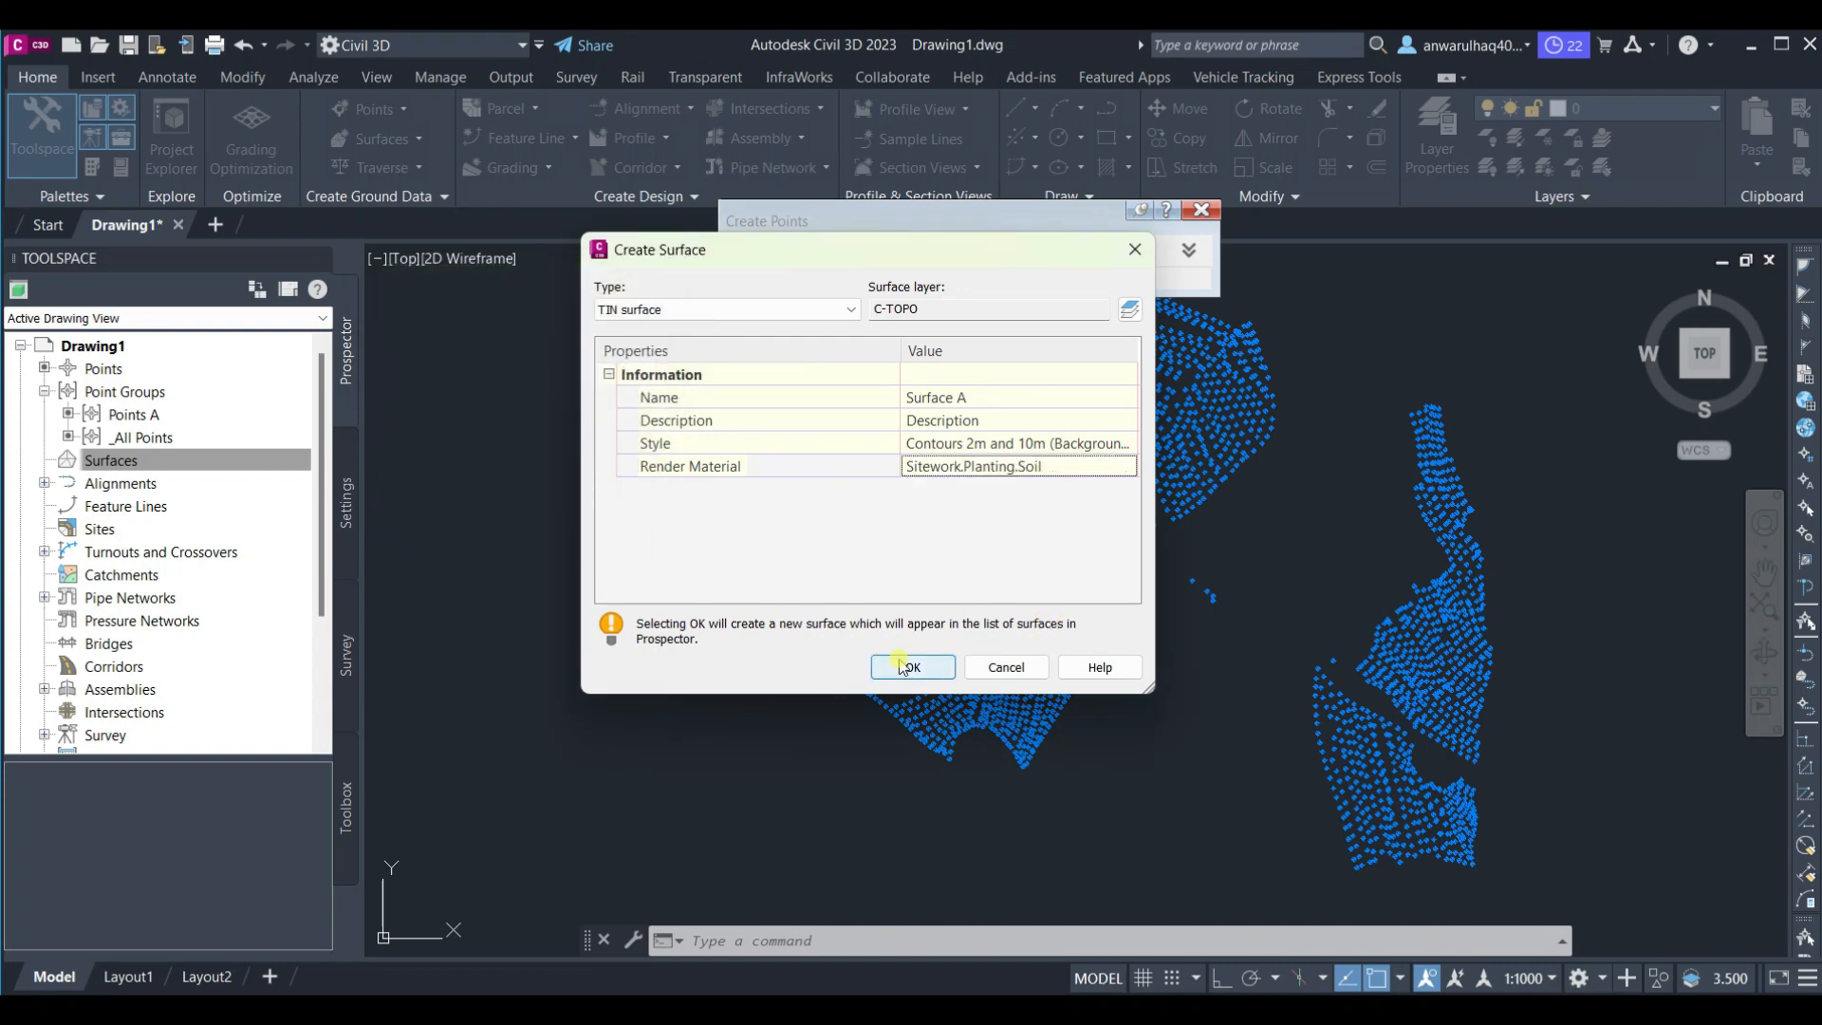
click(944, 664)
Add the Points A point group to Surface A's definition
click(190, 463)
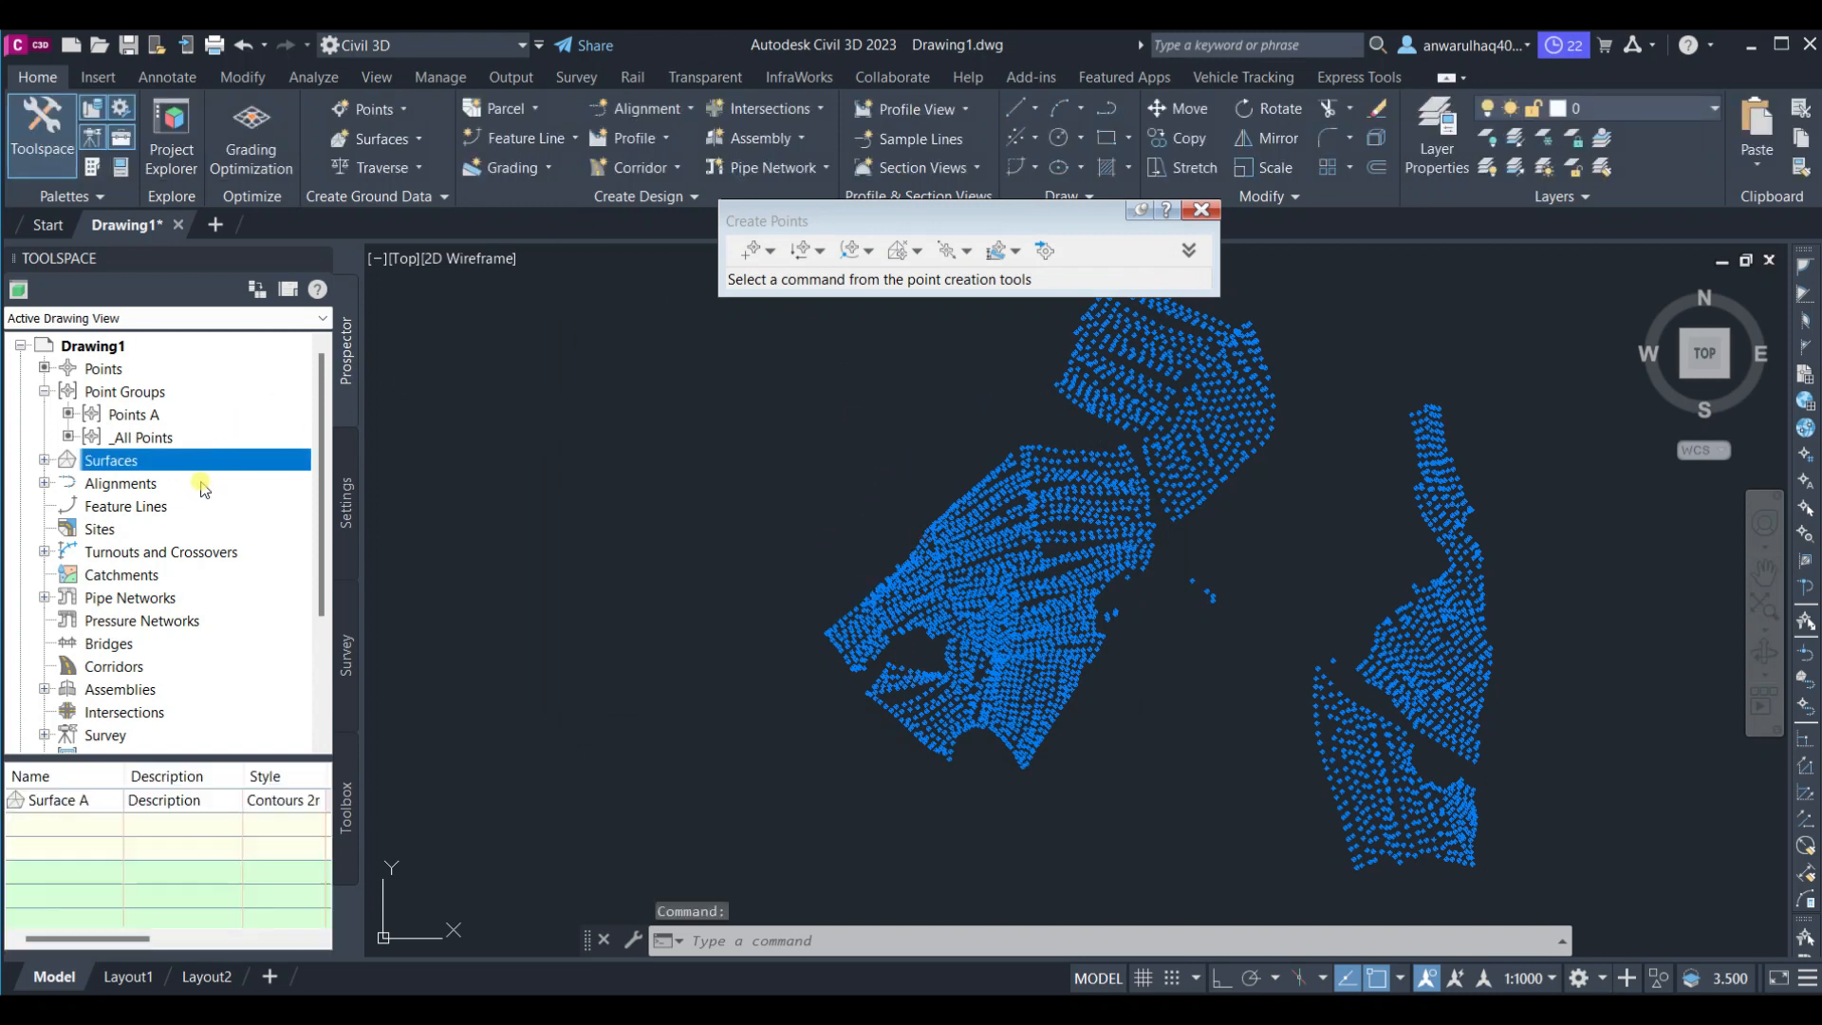
click(45, 460)
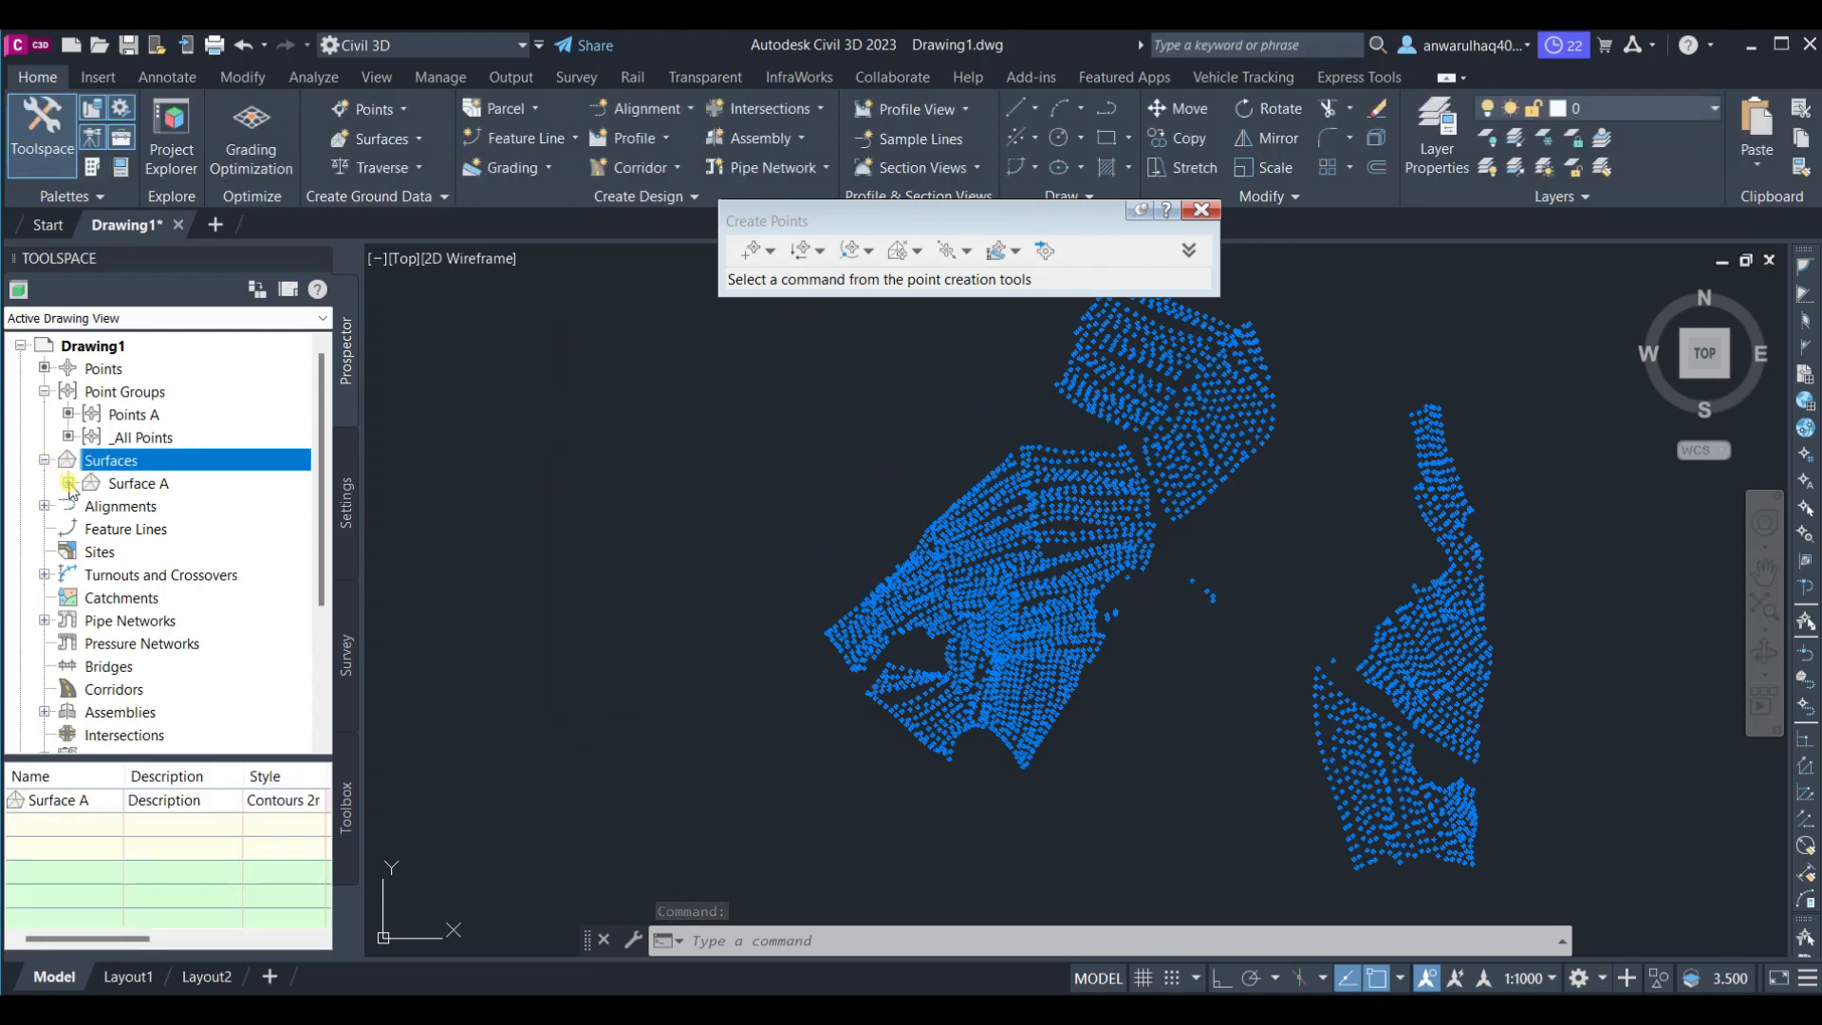
click(68, 483)
click(92, 551)
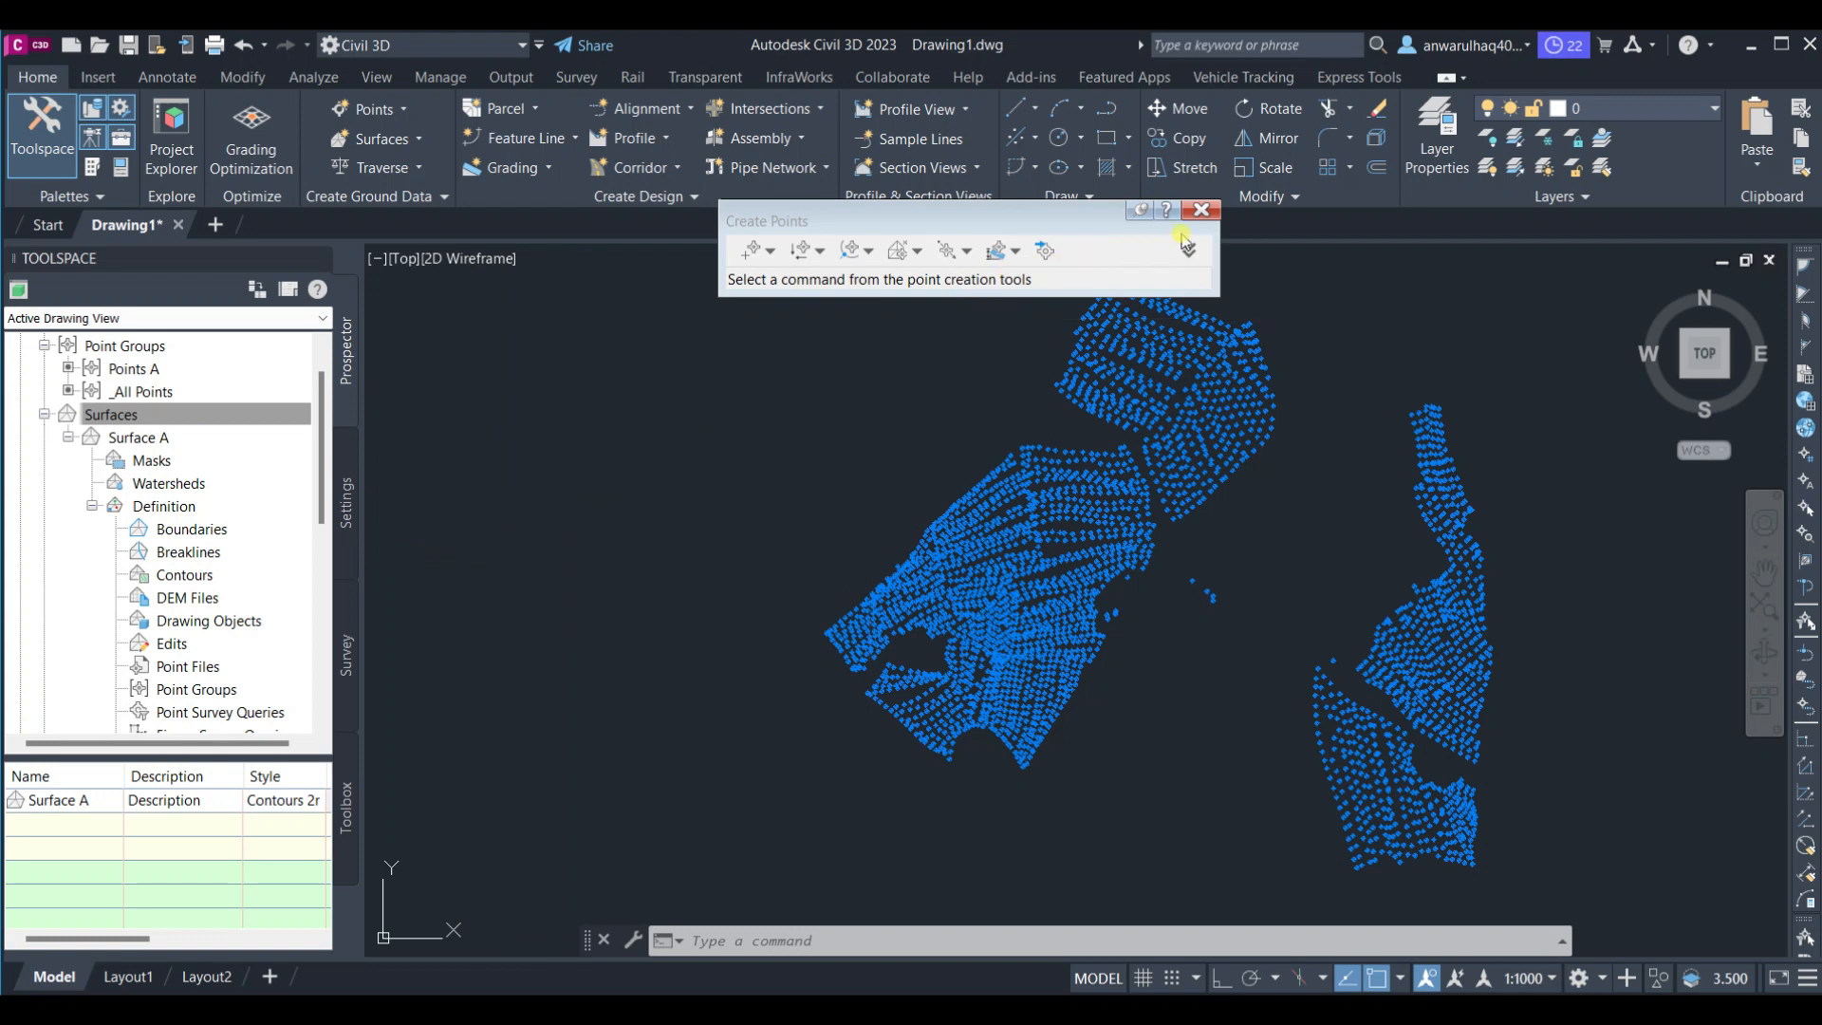
click(1198, 209)
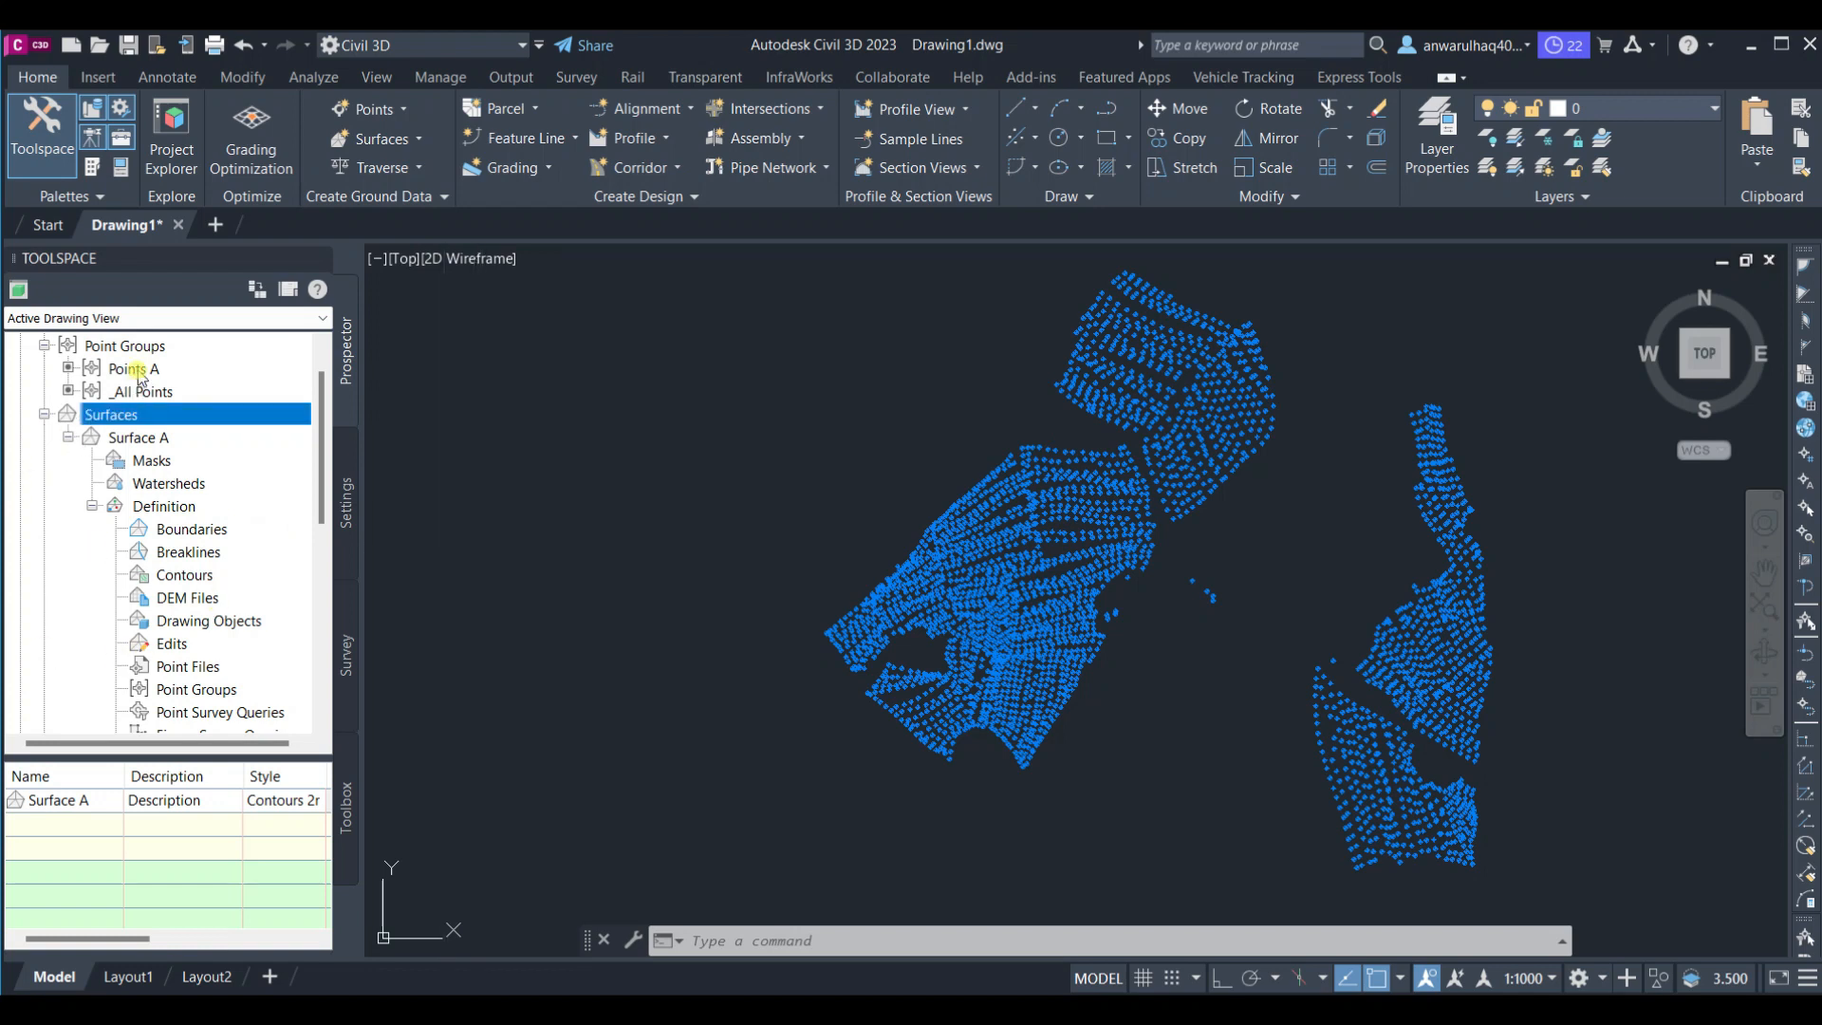
scroll(203, 619, down, 2)
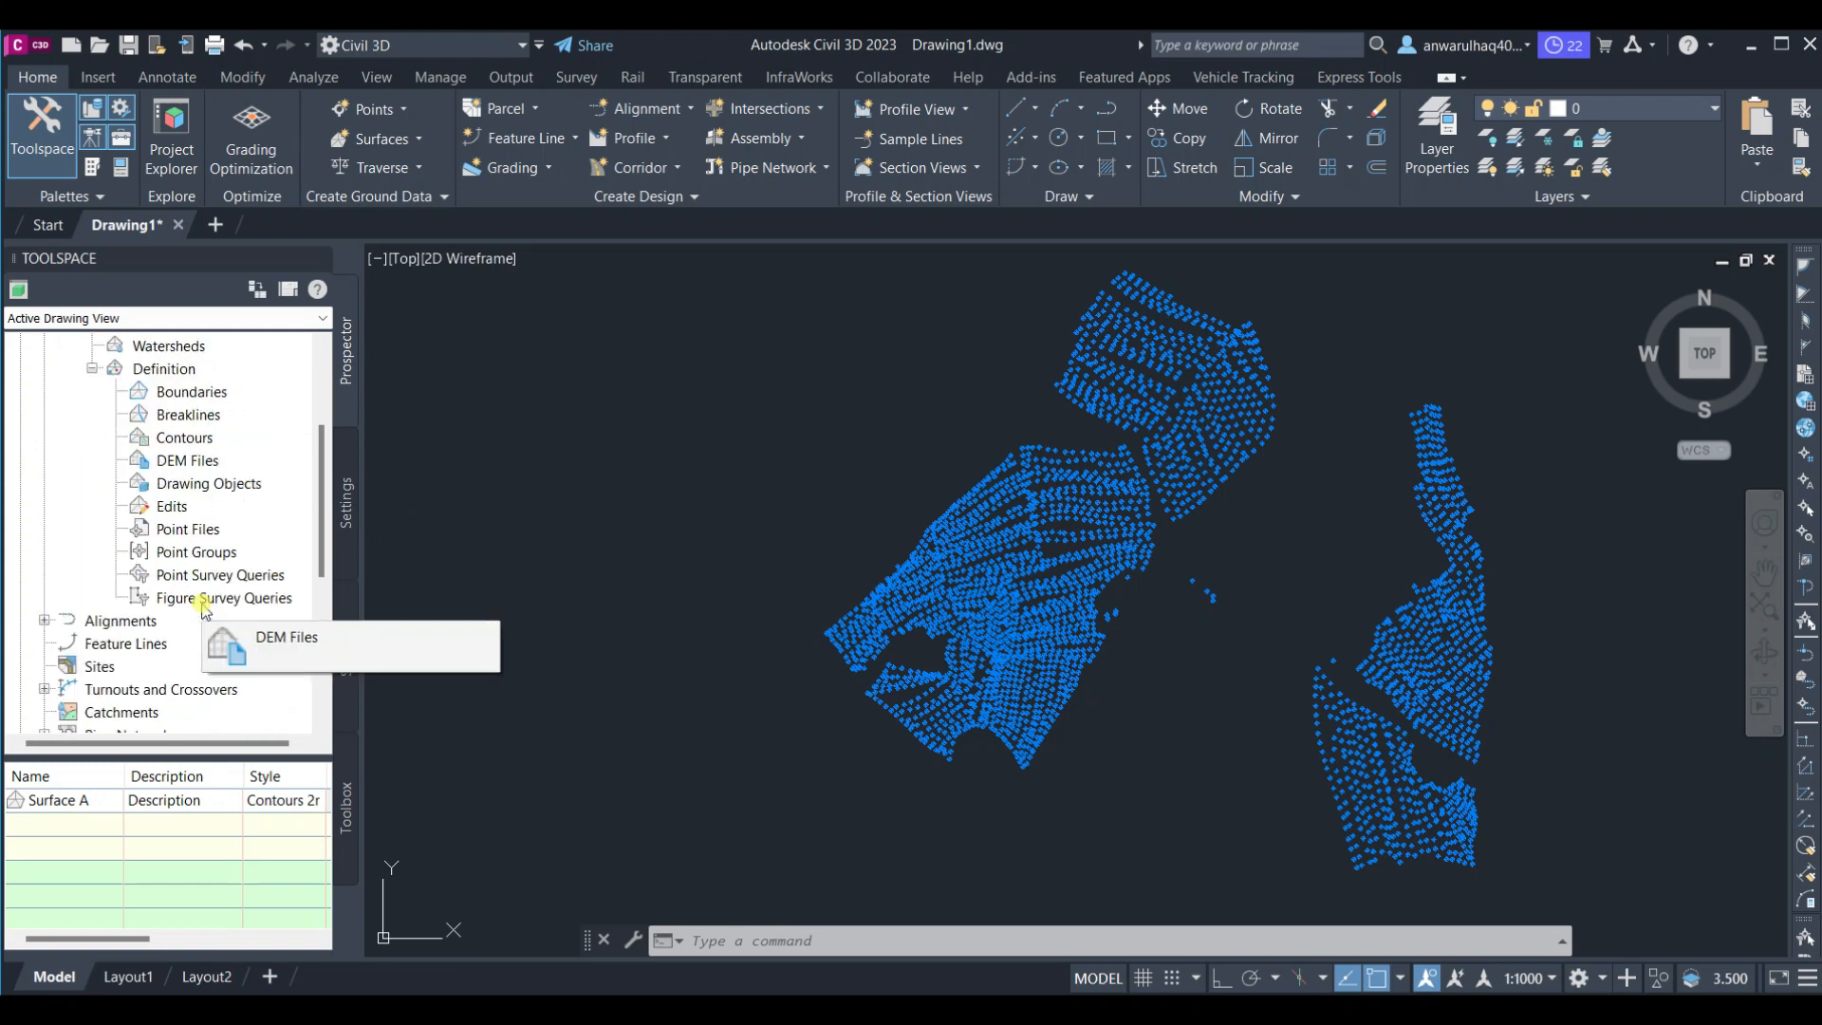
click(209, 531)
right_click(233, 559)
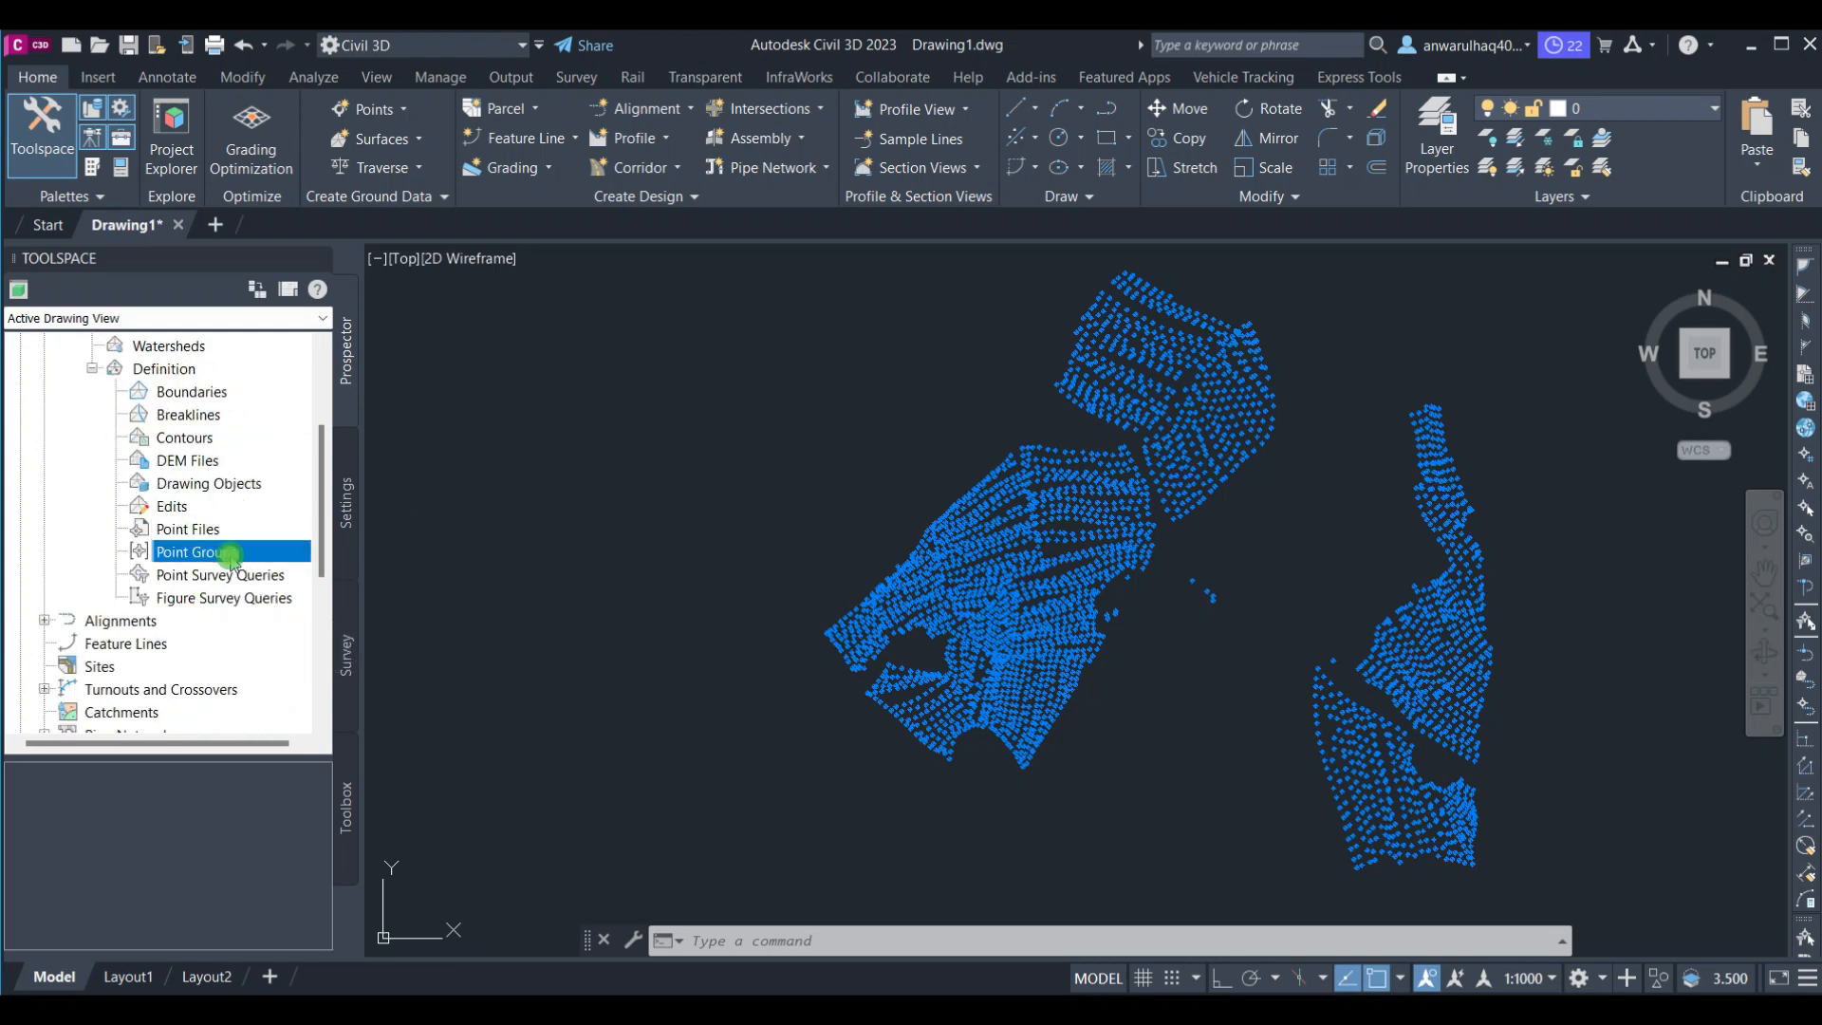
click(259, 573)
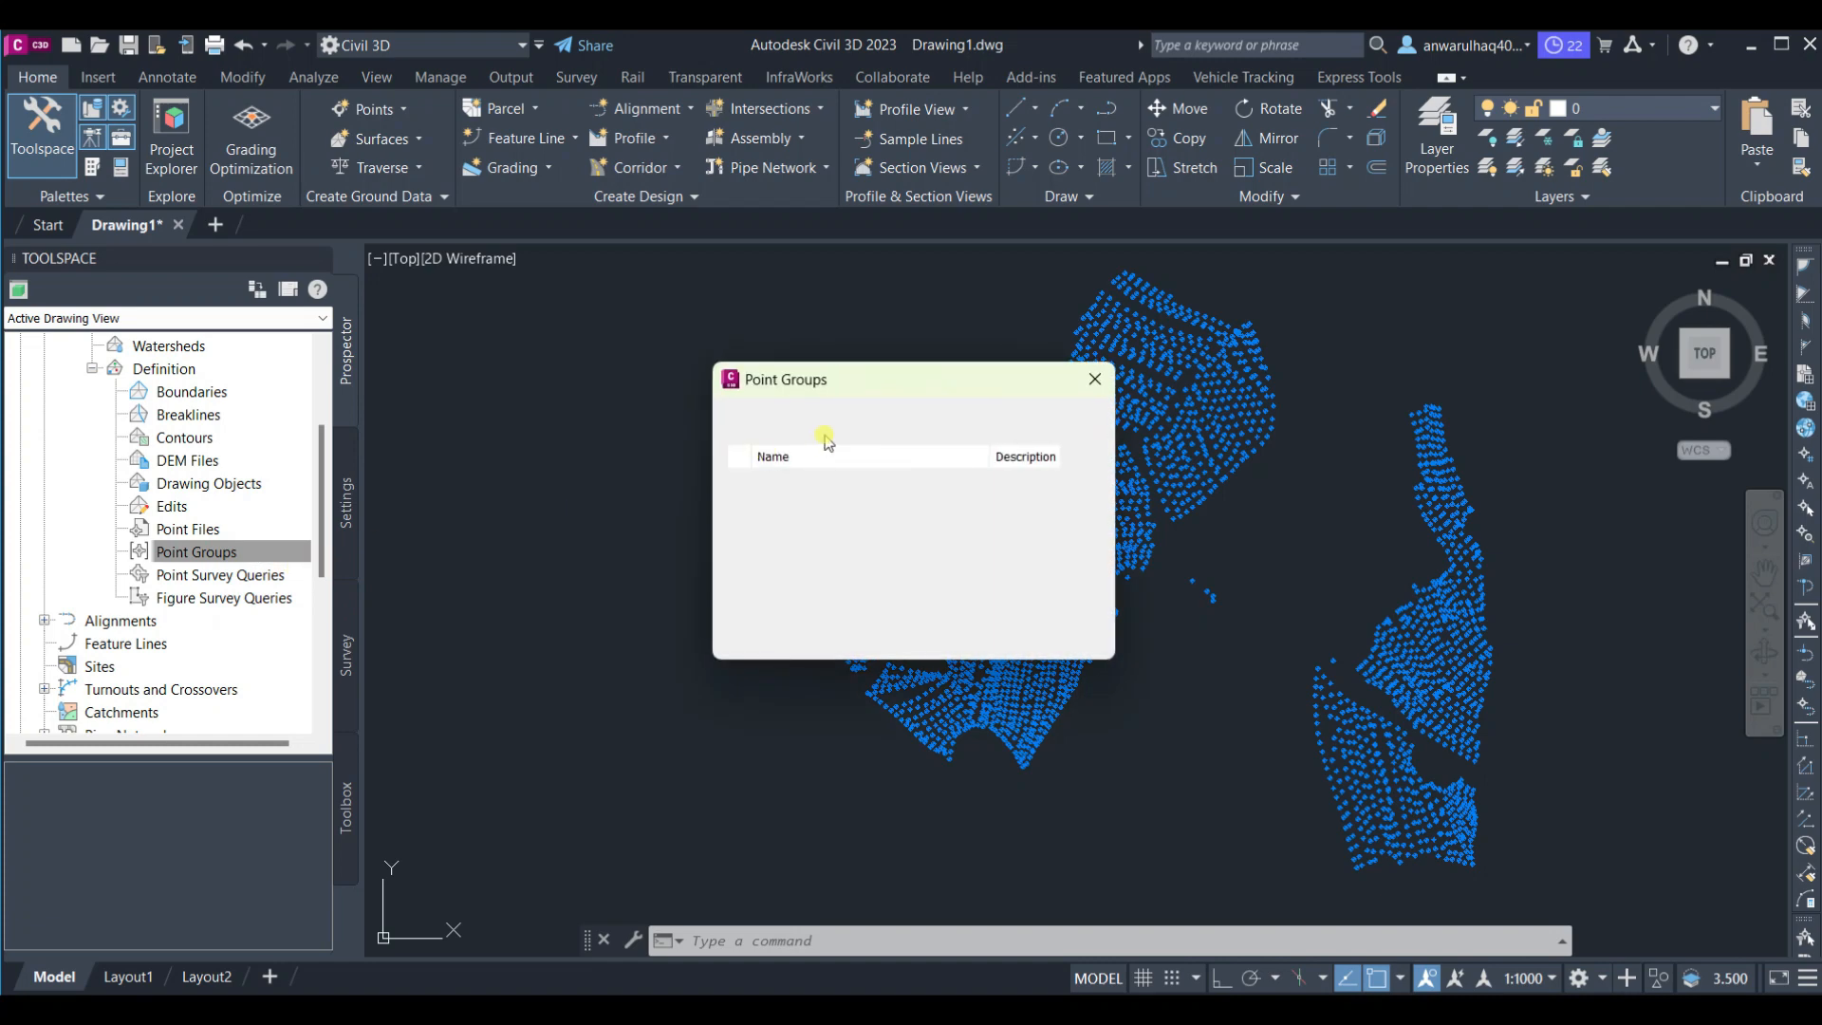
click(798, 480)
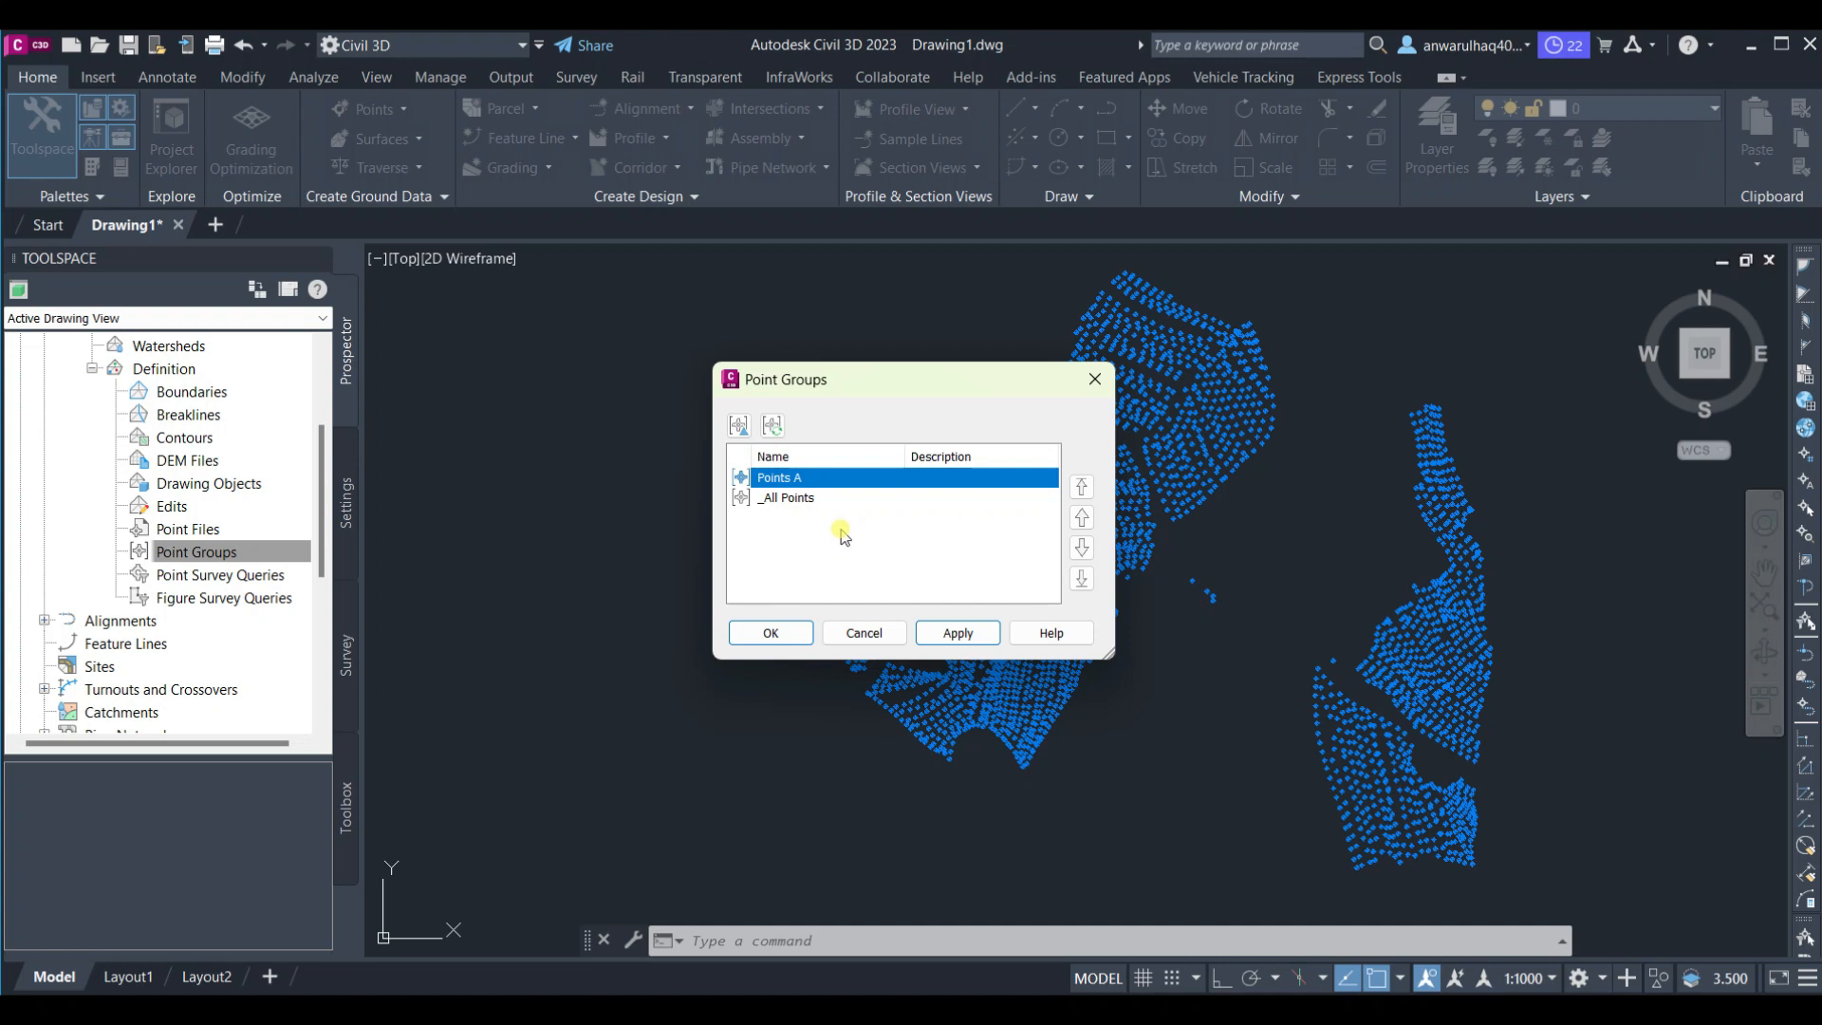
click(958, 633)
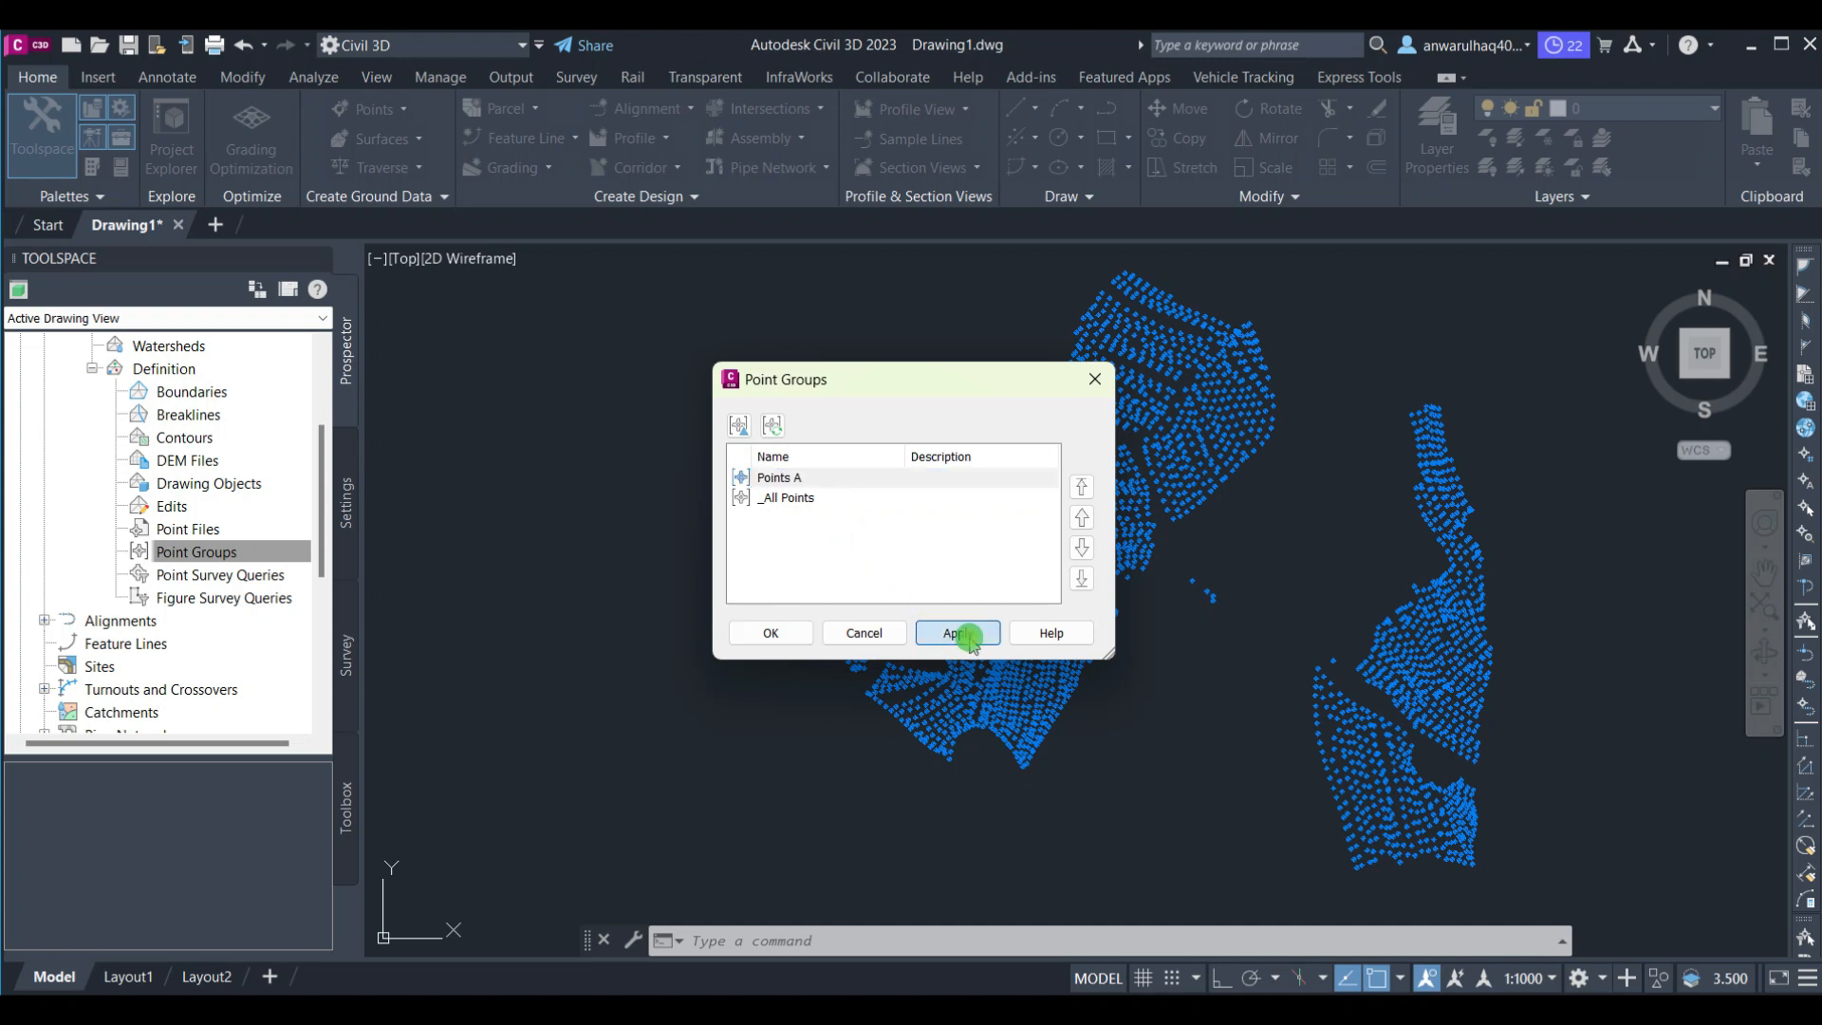
click(770, 633)
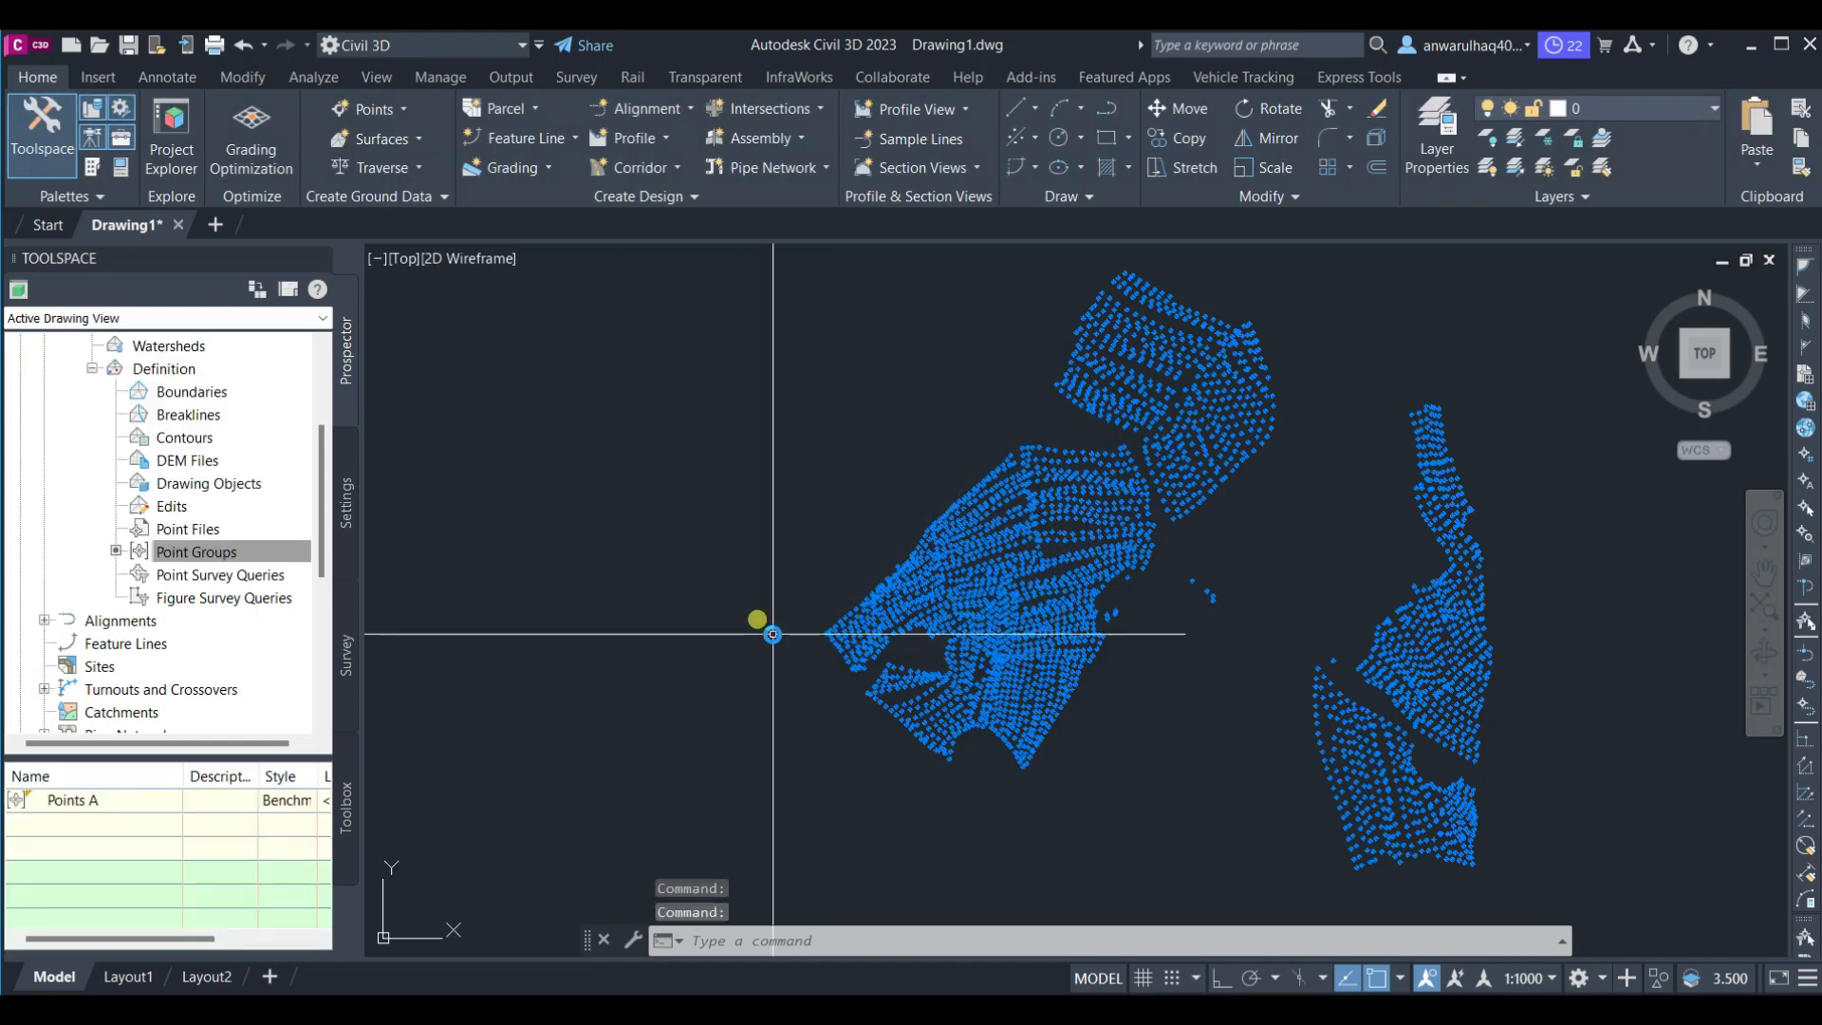
Zoom and pan around the new surface to examine its contours and boundary
scroll(965, 537, down, 5)
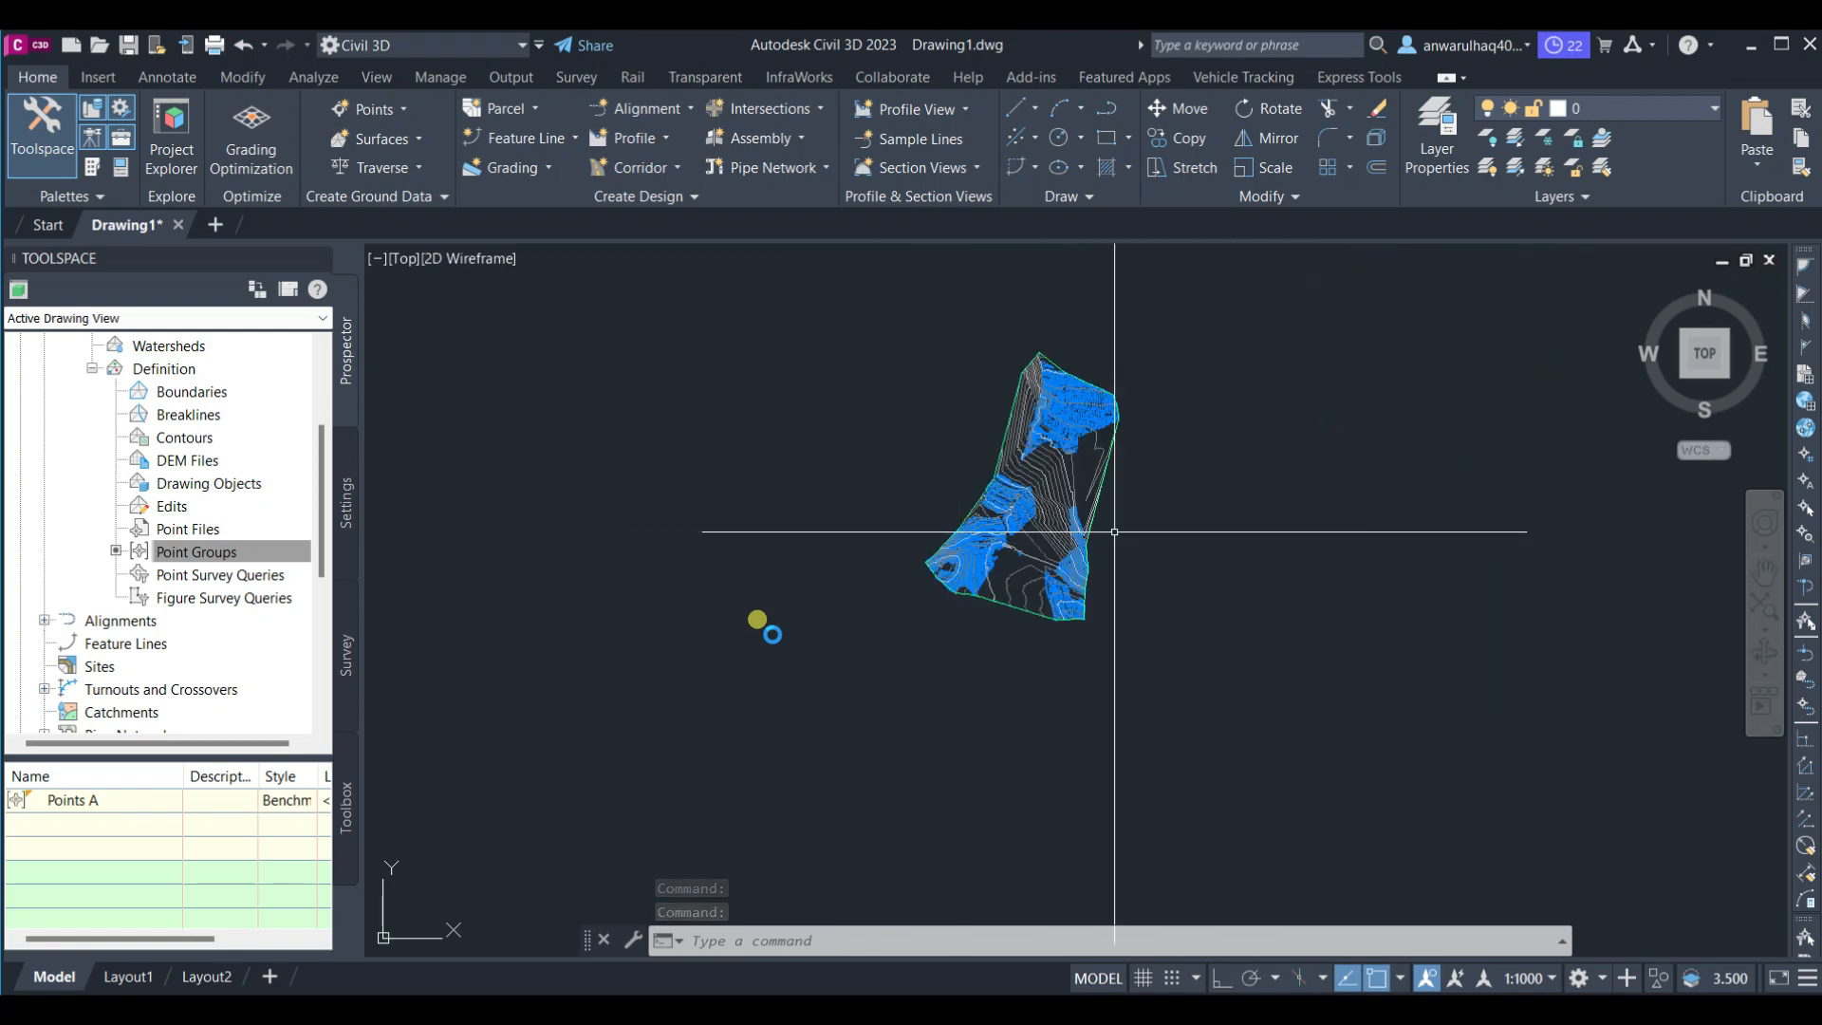
scroll(1006, 399, up, 3)
scroll(1034, 475, up, 3)
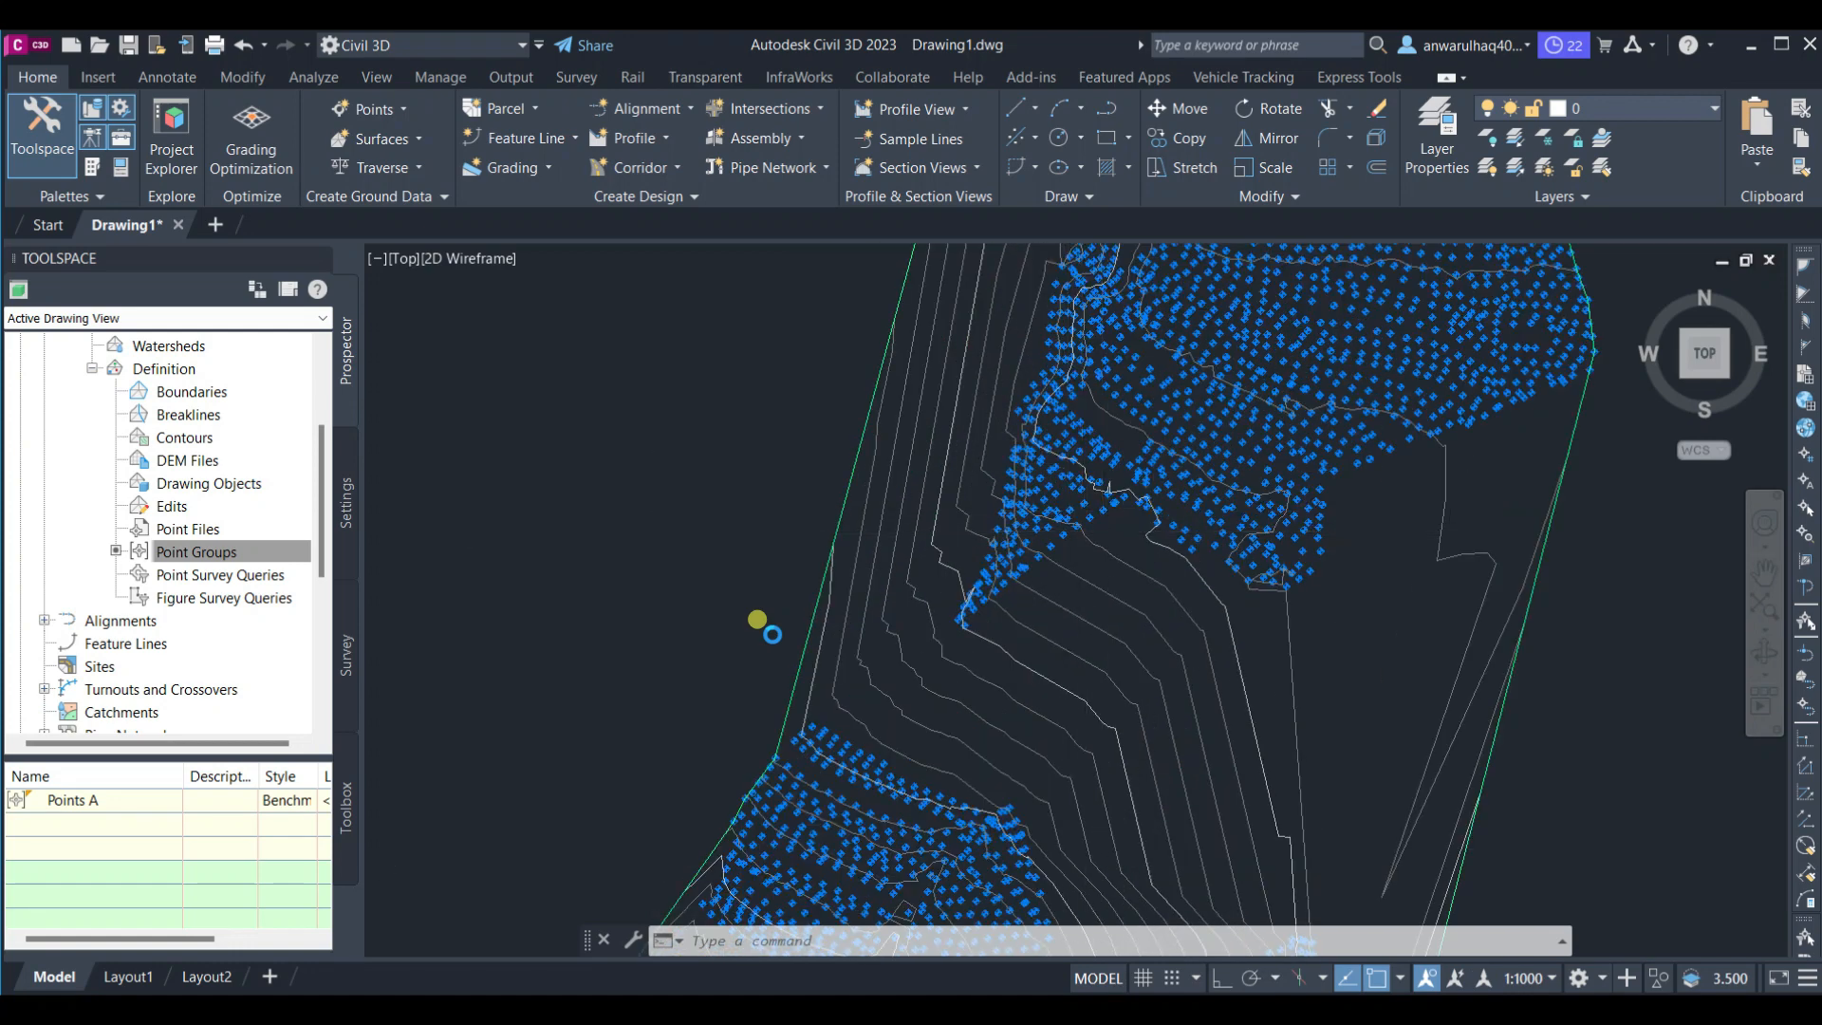
scroll(997, 598, down, 3)
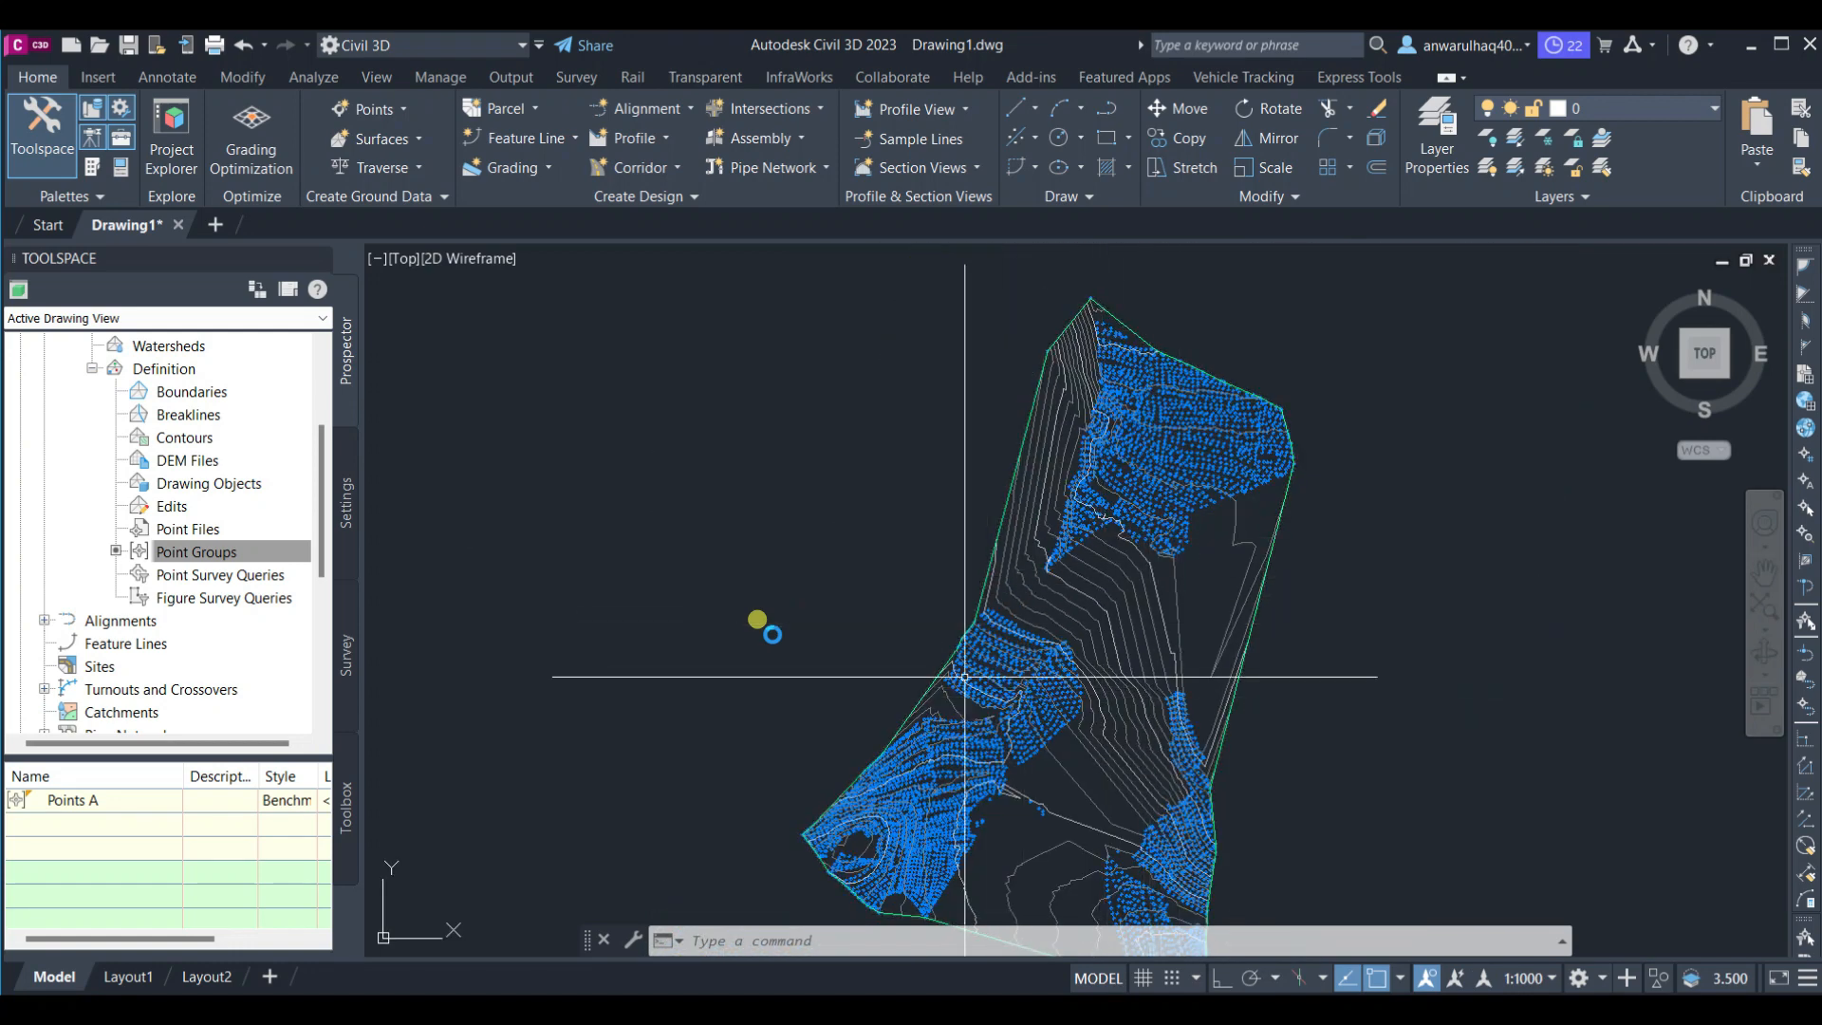
scroll(456, 533, down, 7)
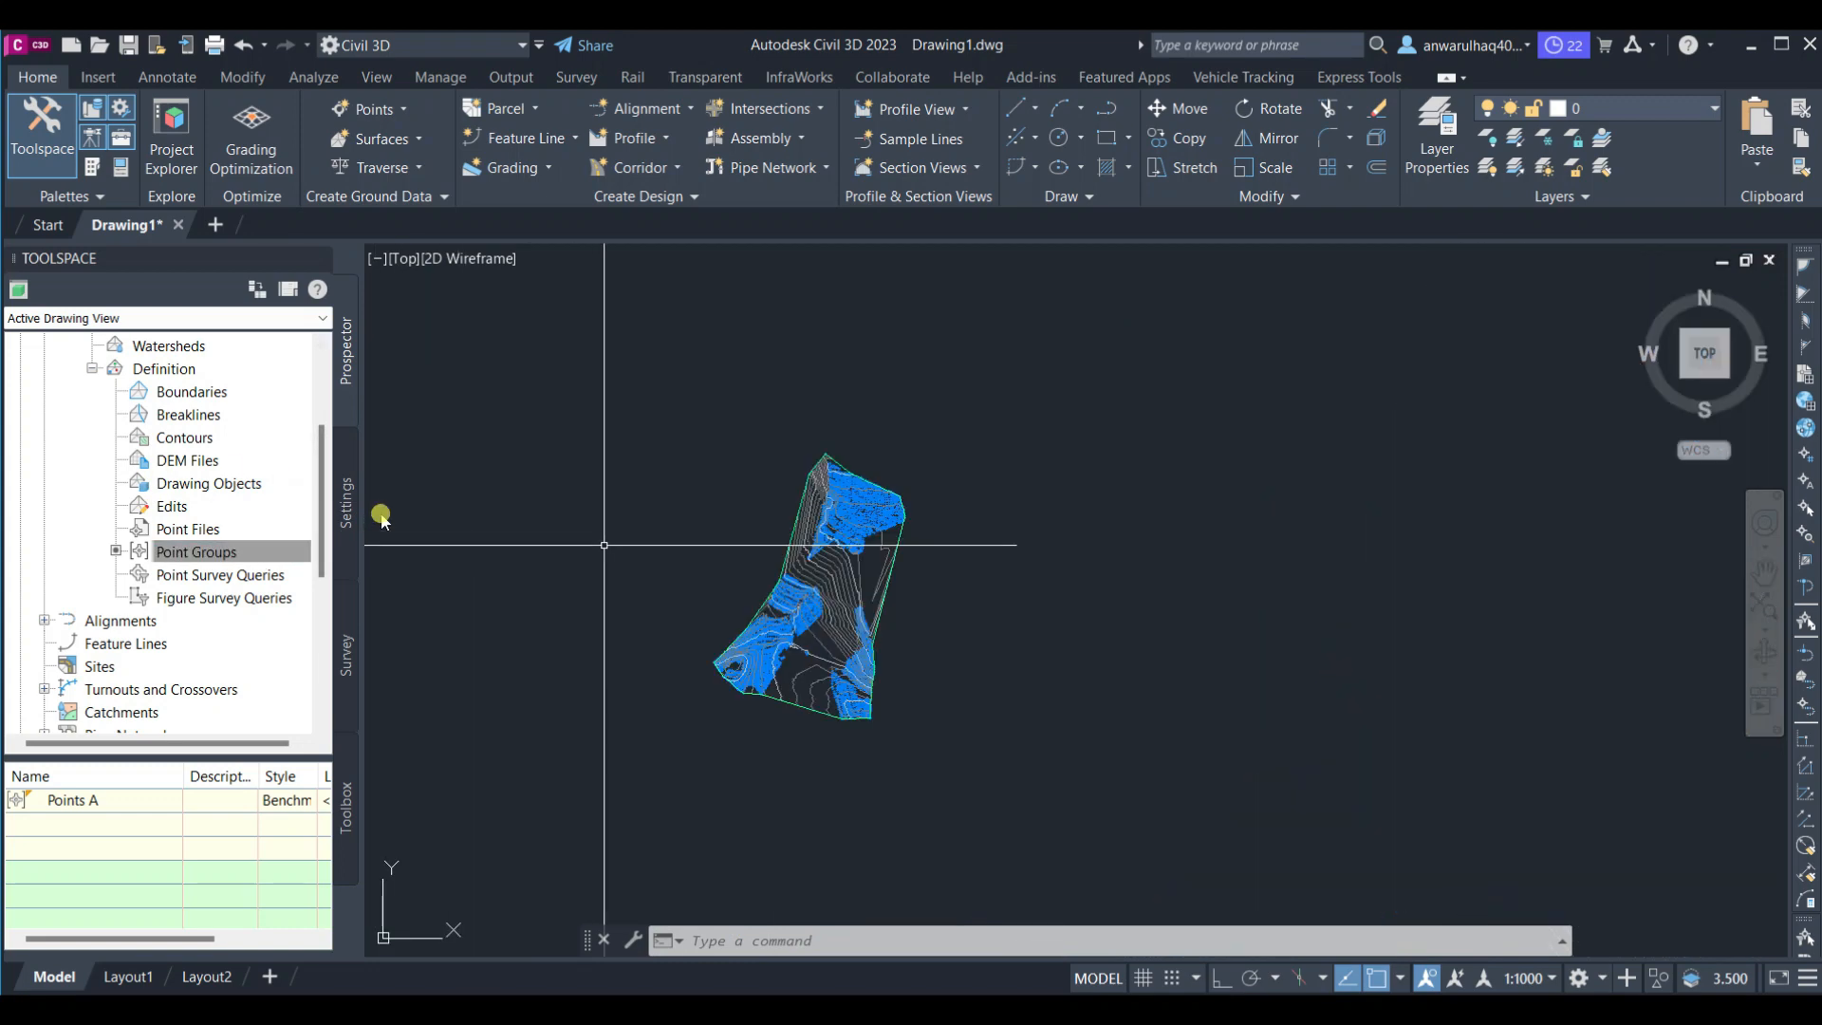
middle_drag(696, 587, 695, 587)
scroll(662, 560, down, 4)
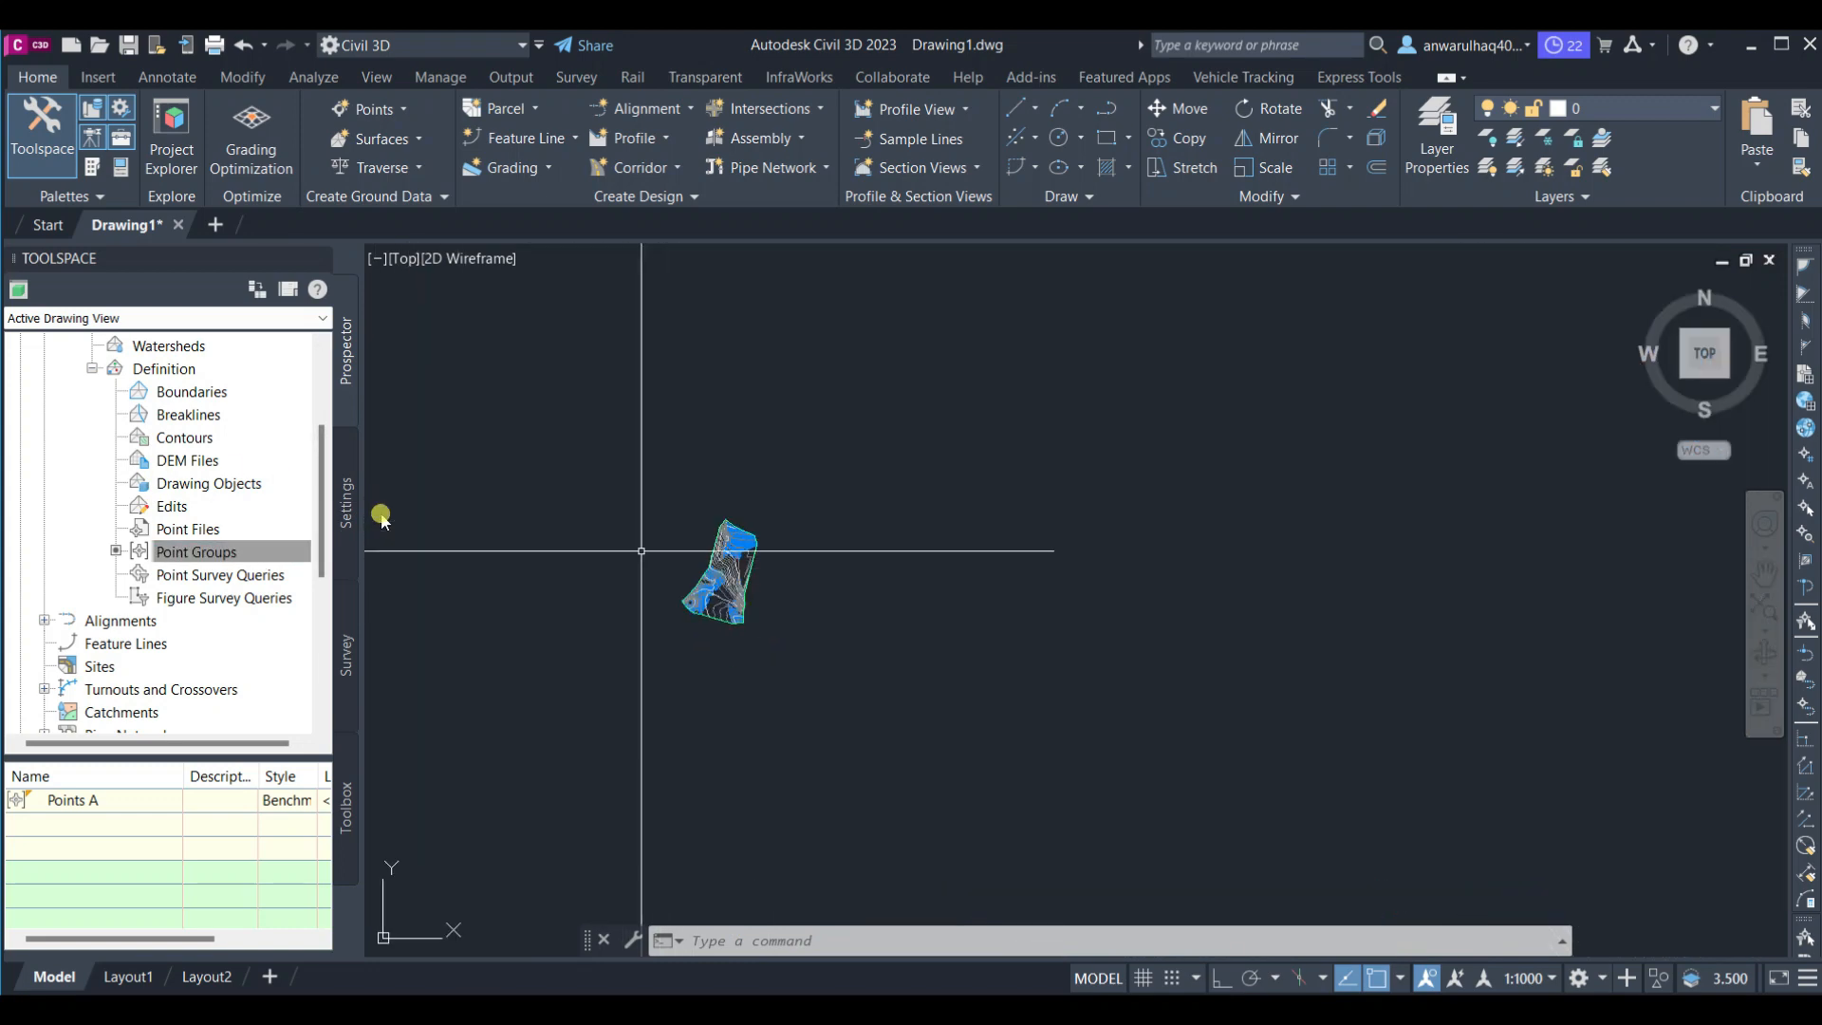
scroll(503, 520, up, 2)
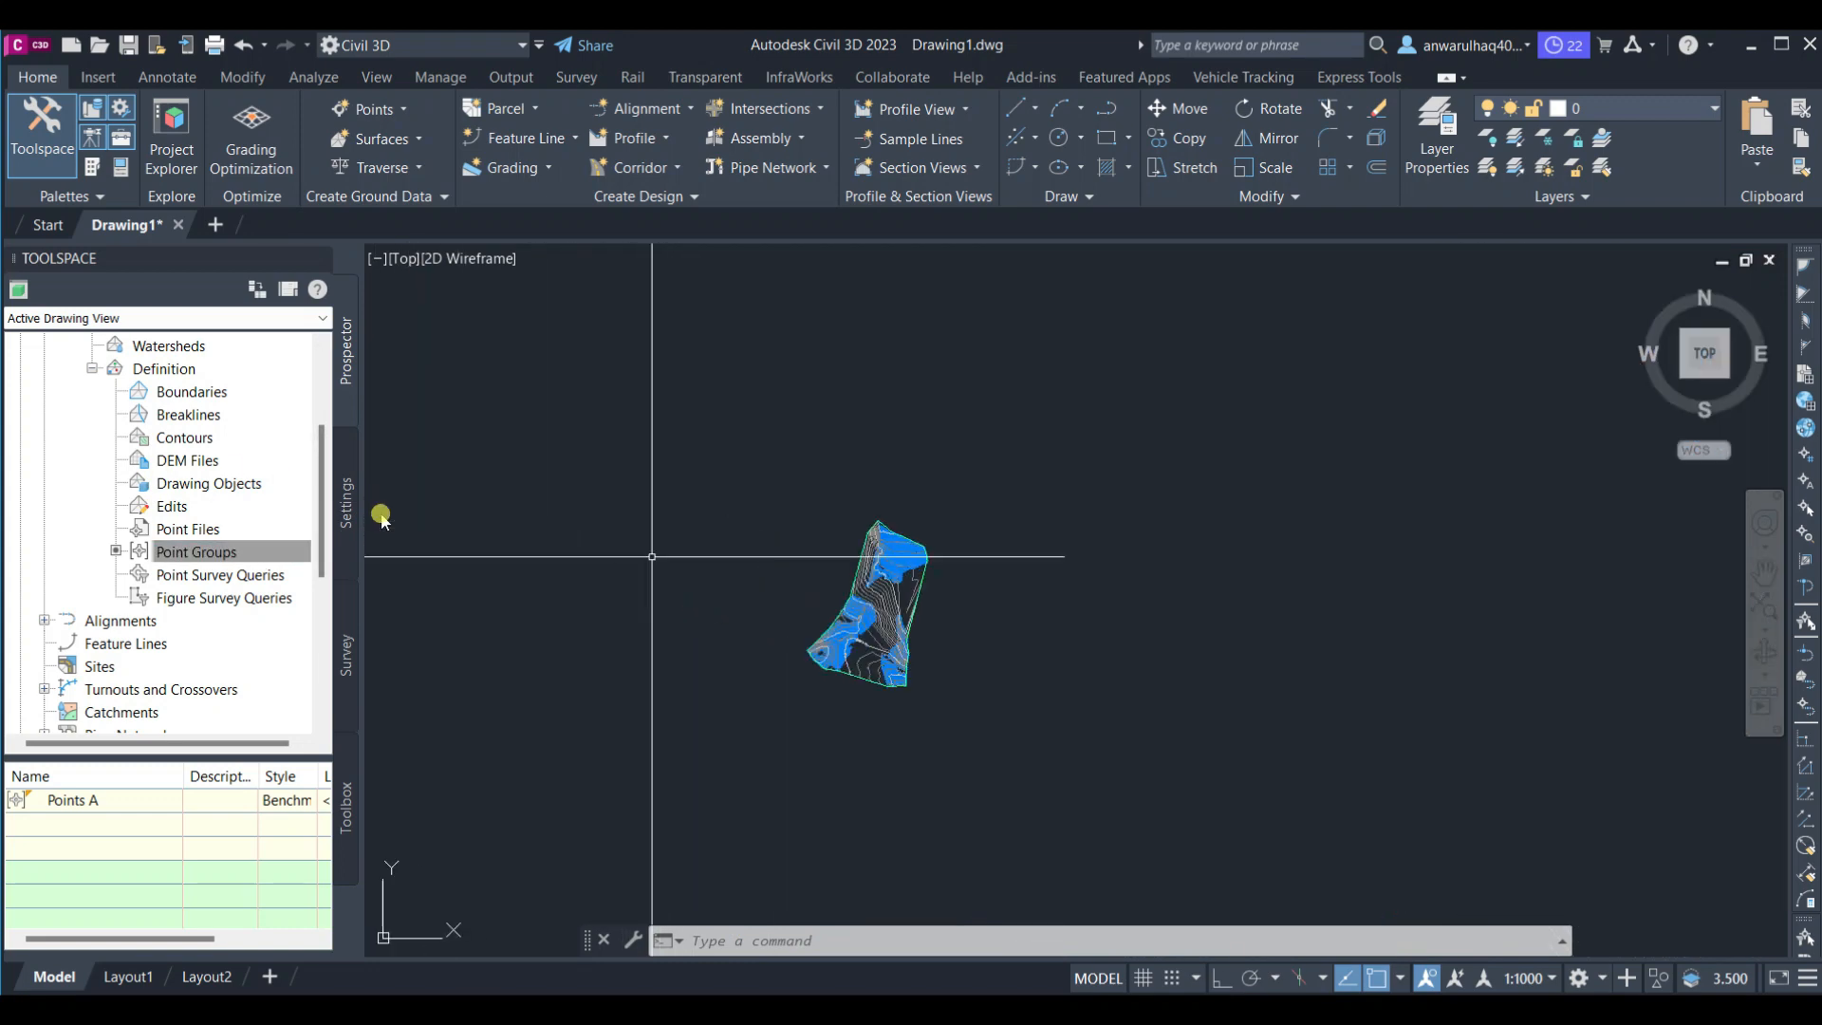
click(94, 368)
scroll(85, 427, up, 3)
click(68, 483)
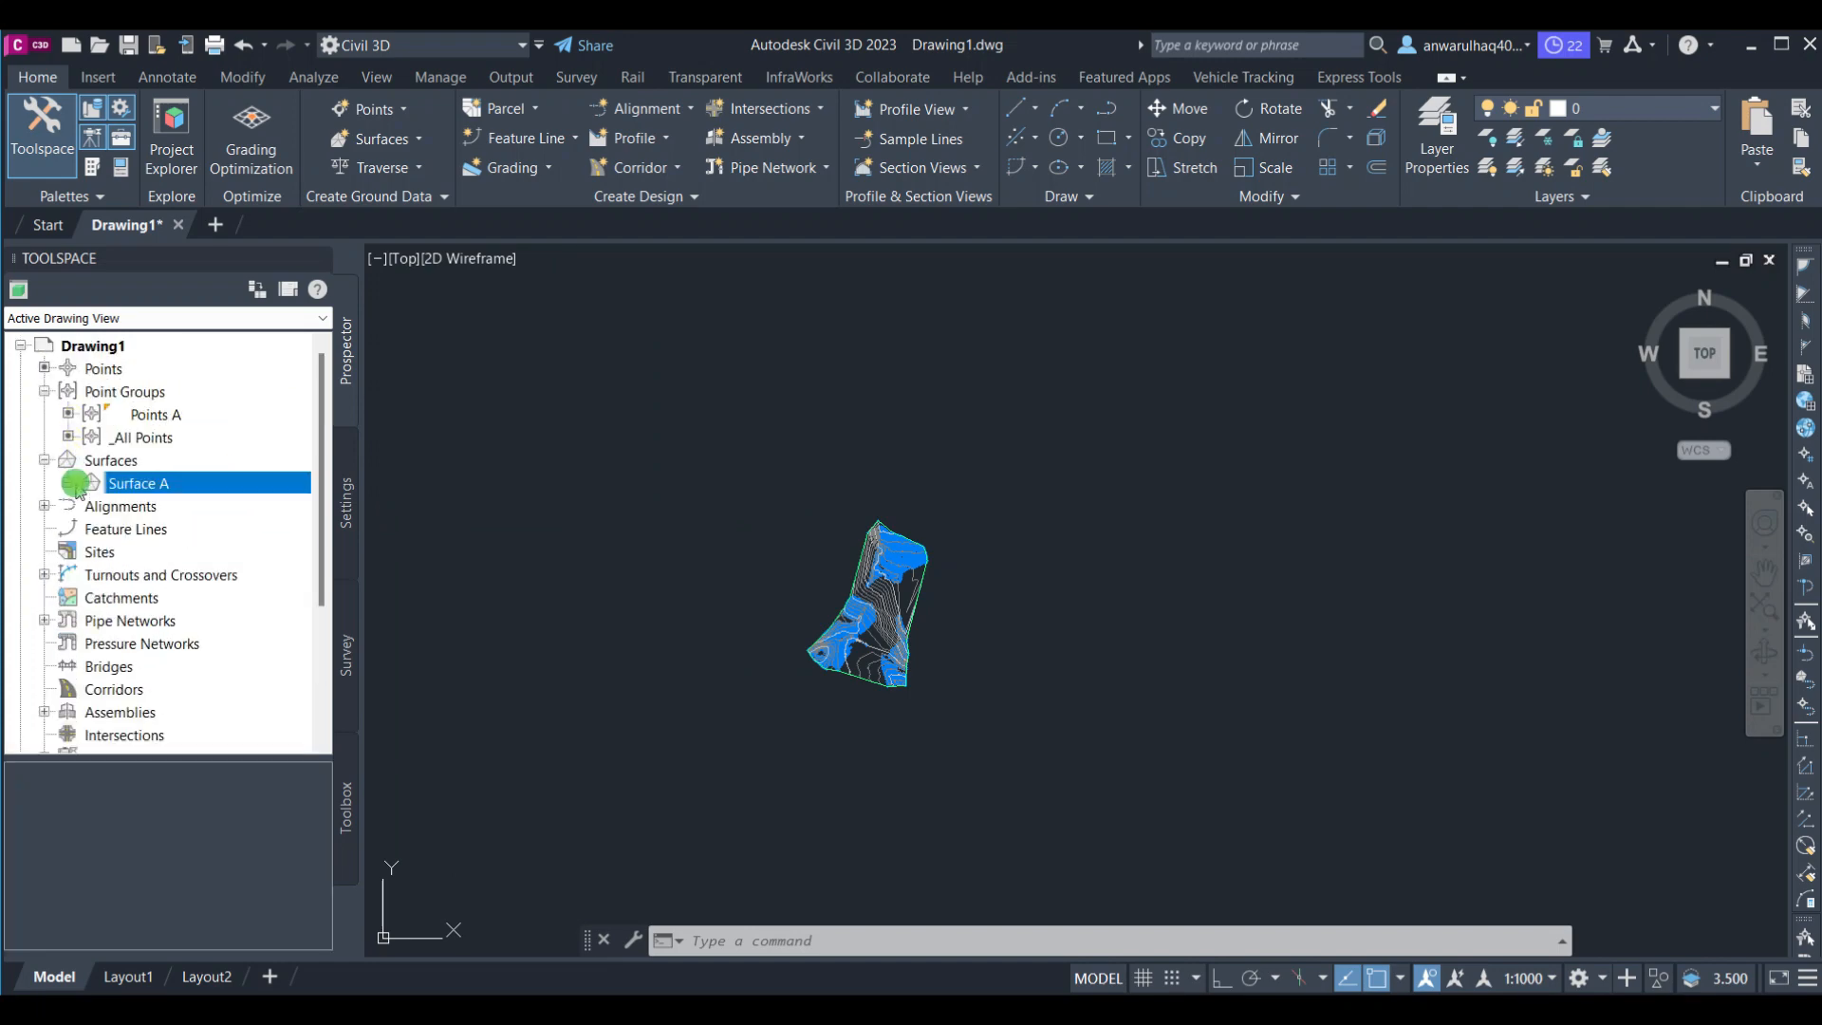
scroll(612, 604, up, 5)
scroll(612, 604, down, 2)
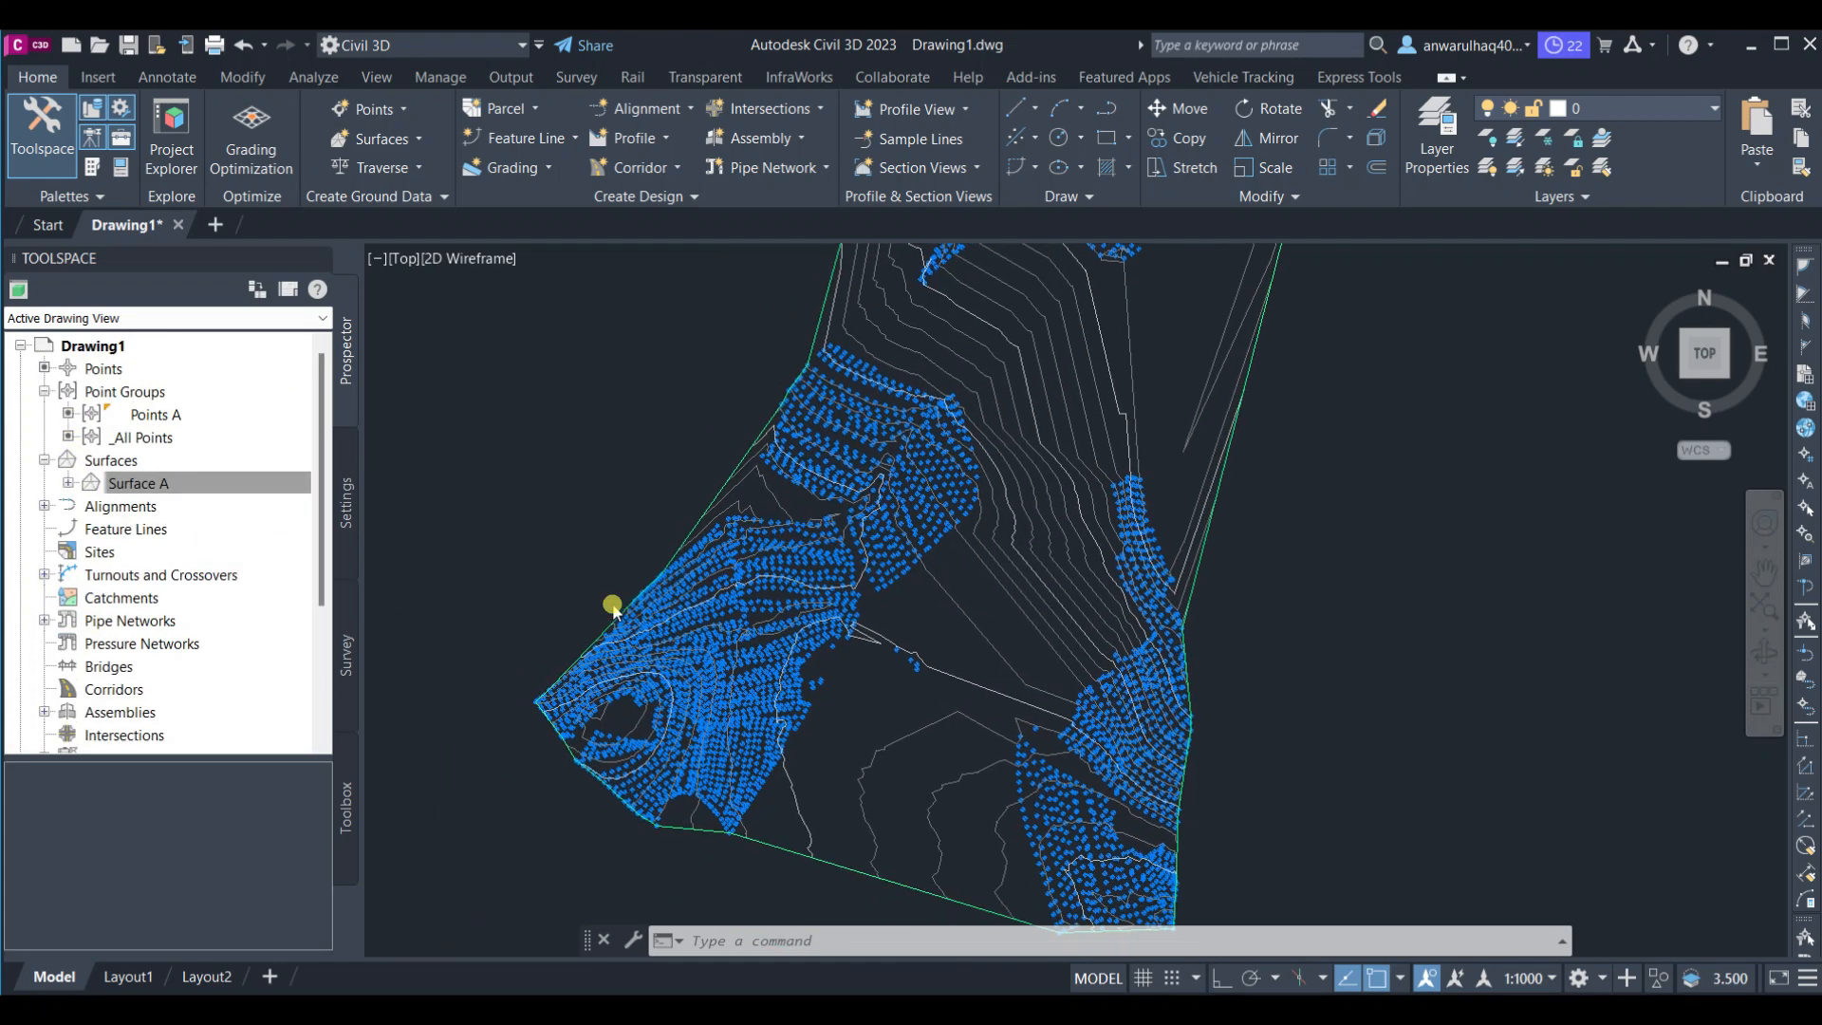
scroll(612, 604, up, 2)
scroll(612, 605, down, 2)
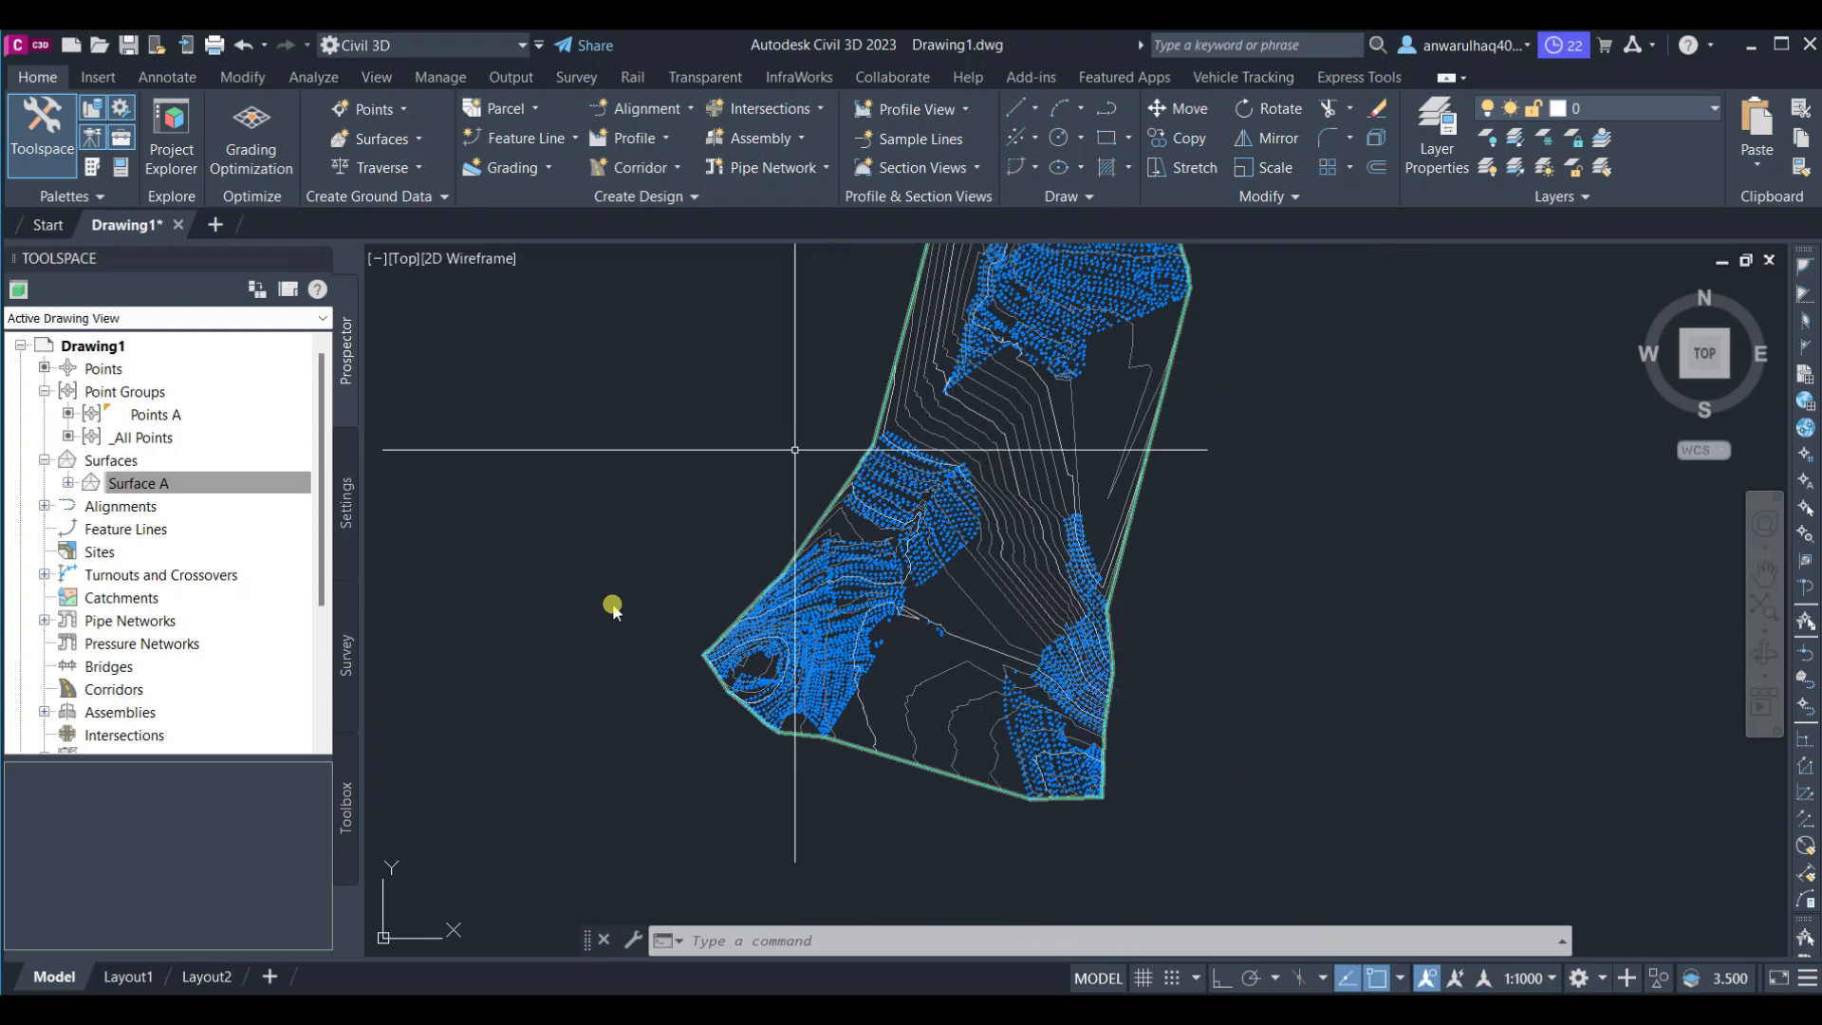
middle_drag(1001, 602, 988, 623)
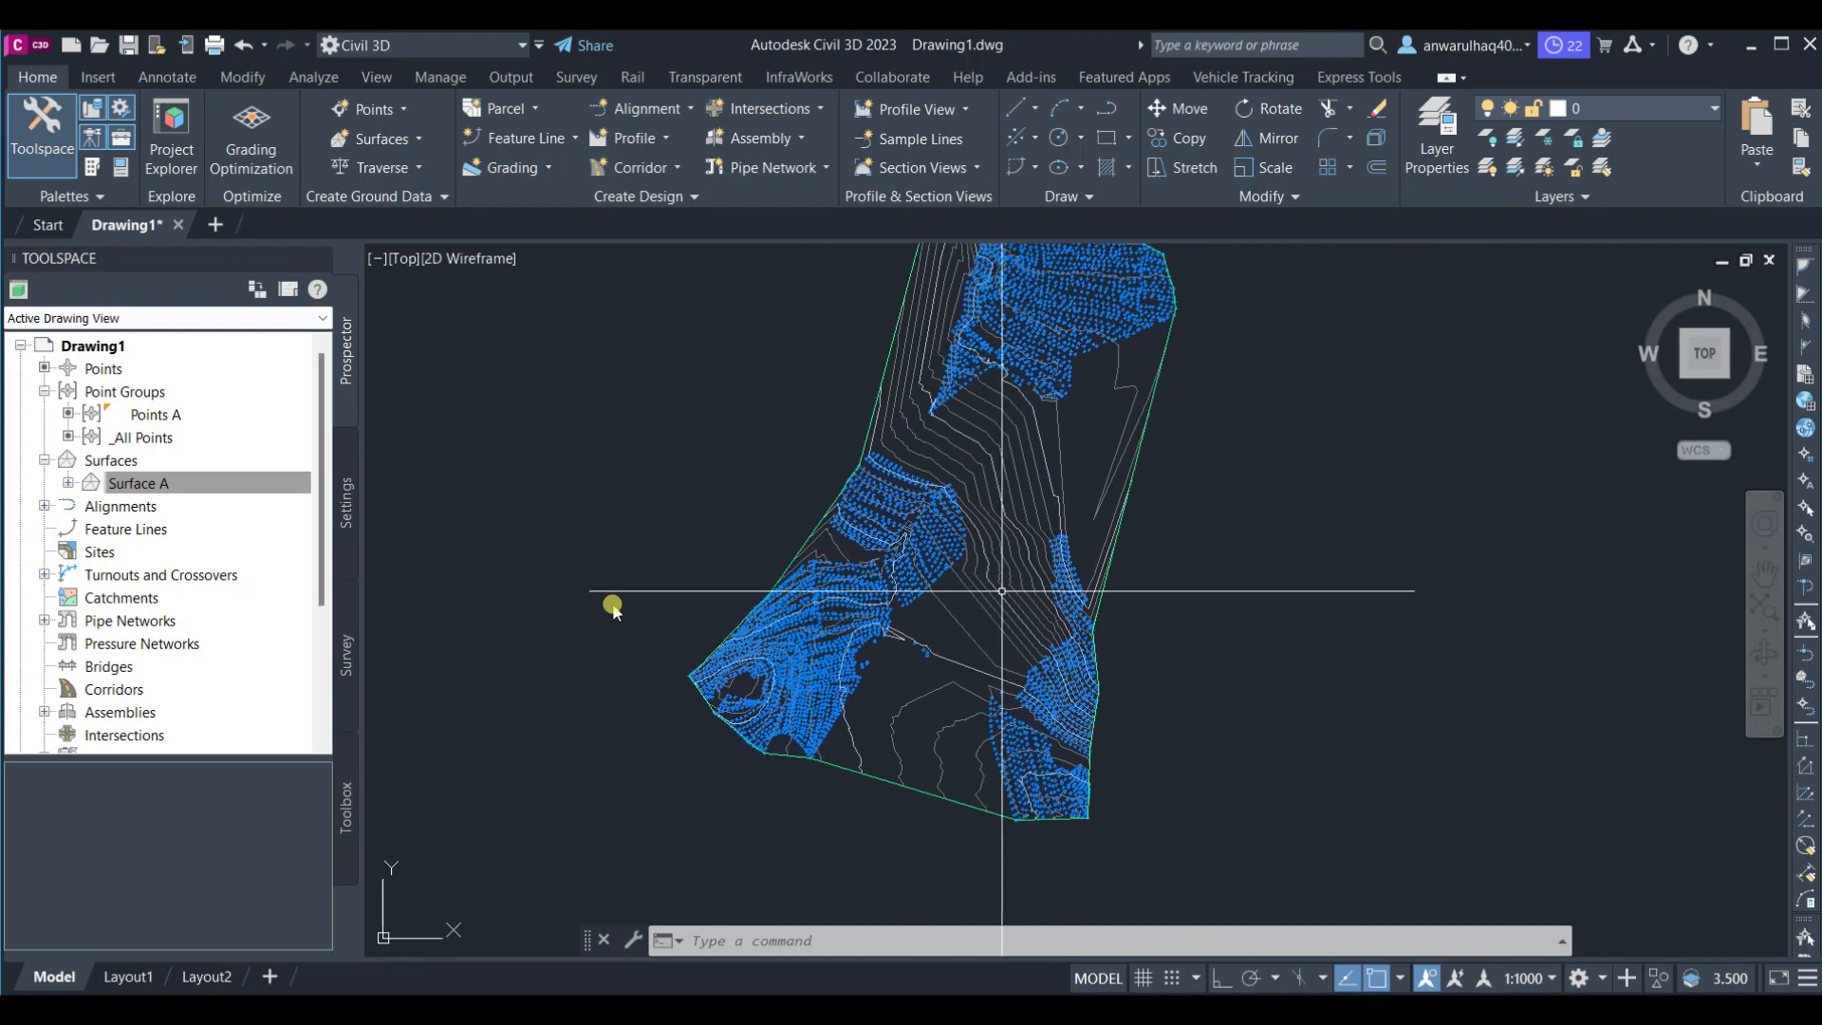
scroll(1012, 452, down, 3)
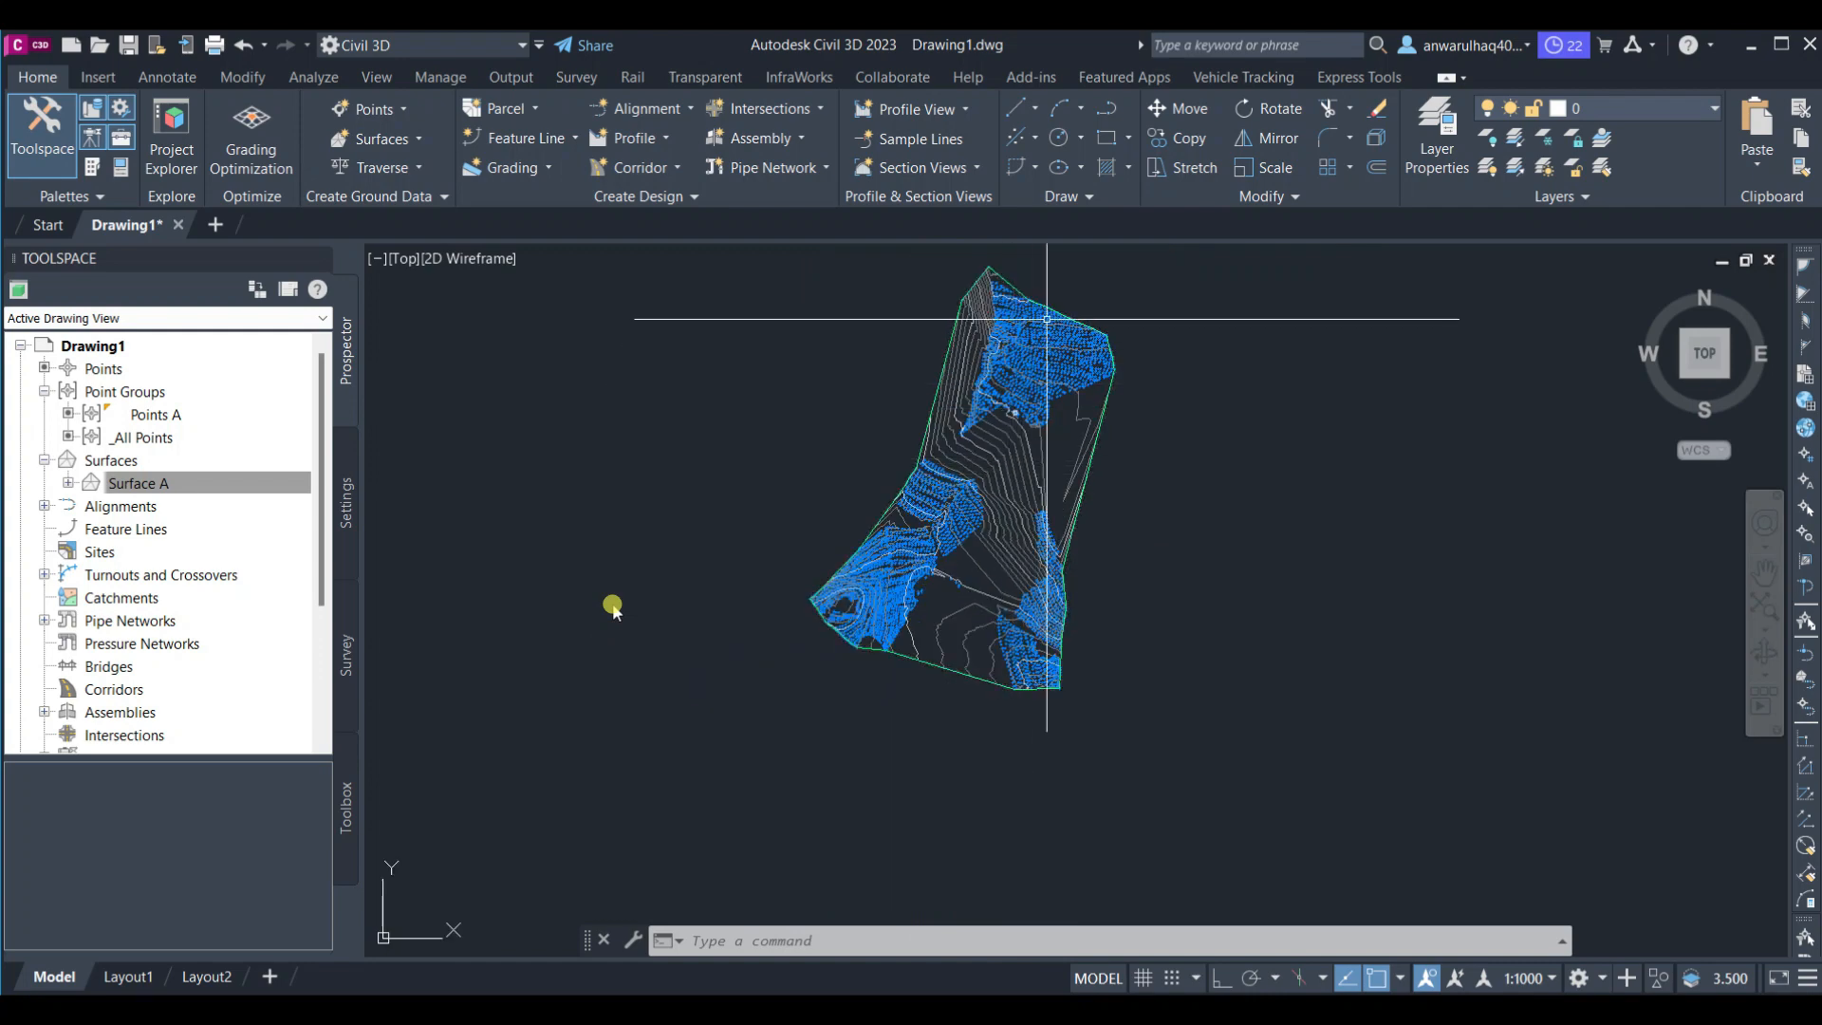
scroll(1018, 265, up, 2)
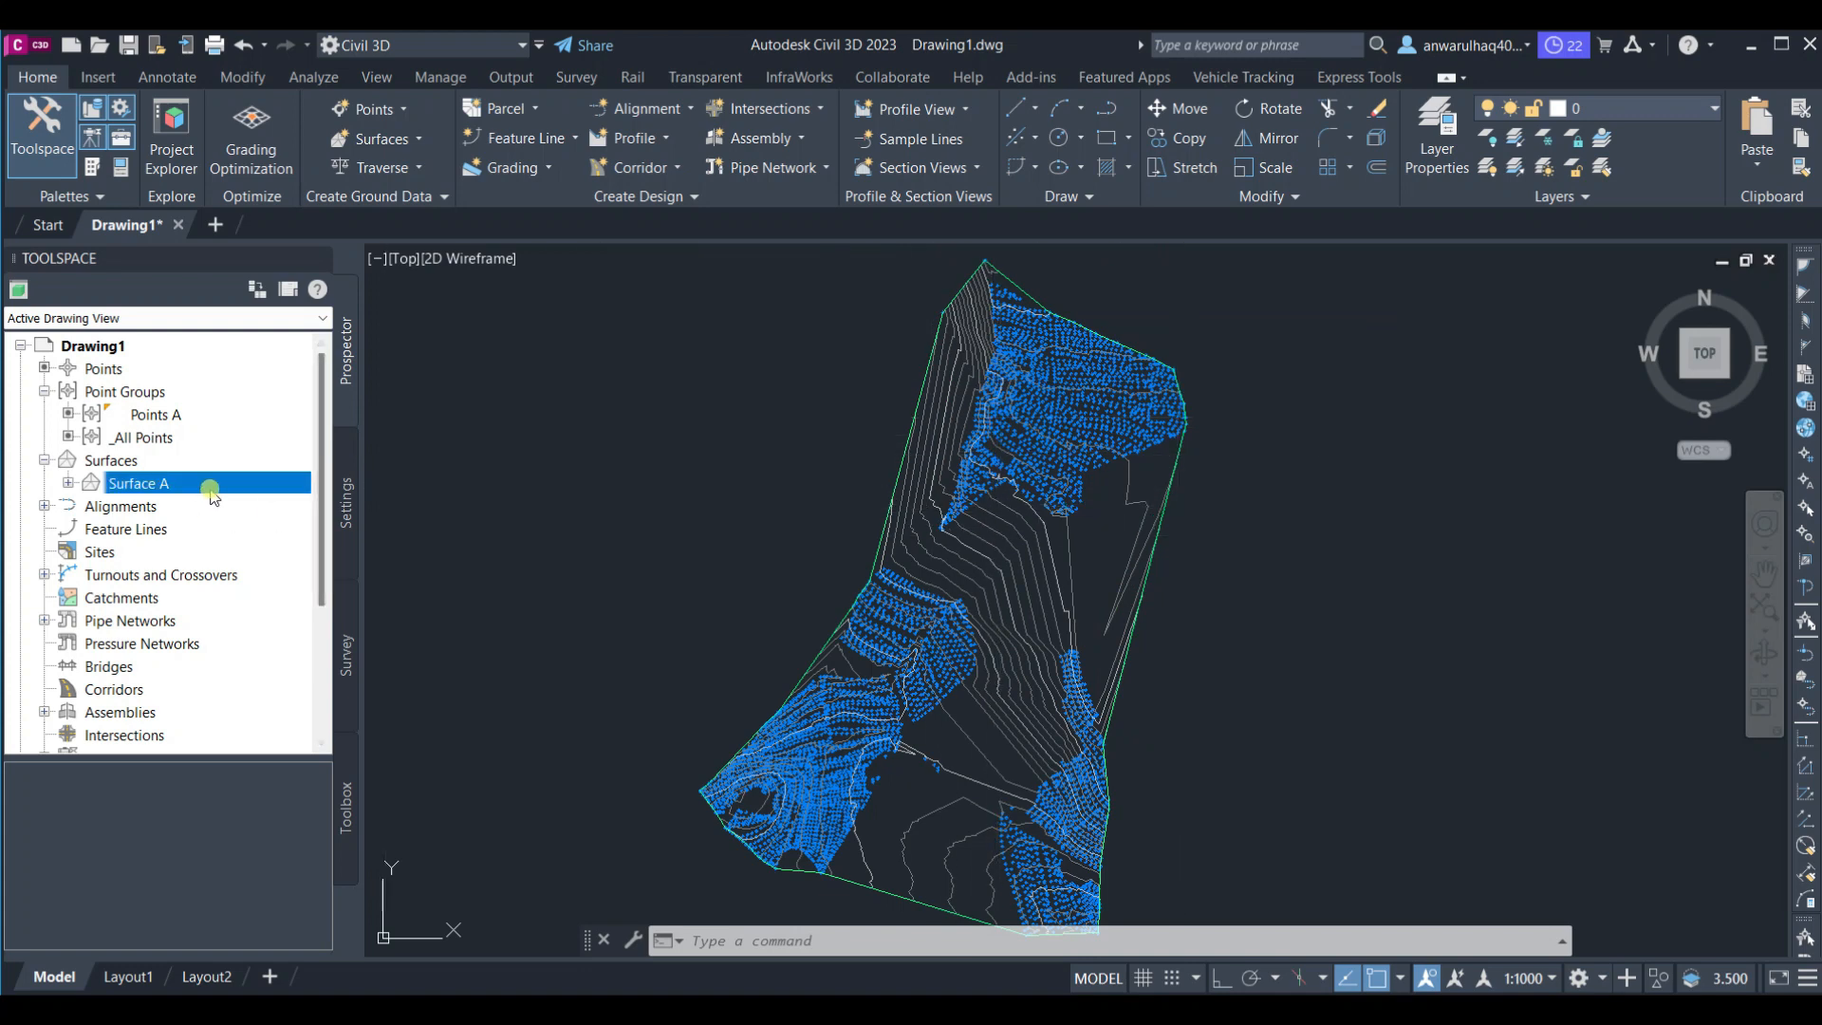
Select Surface A and edit its surface style so the triangles are displayed
right_click(249, 487)
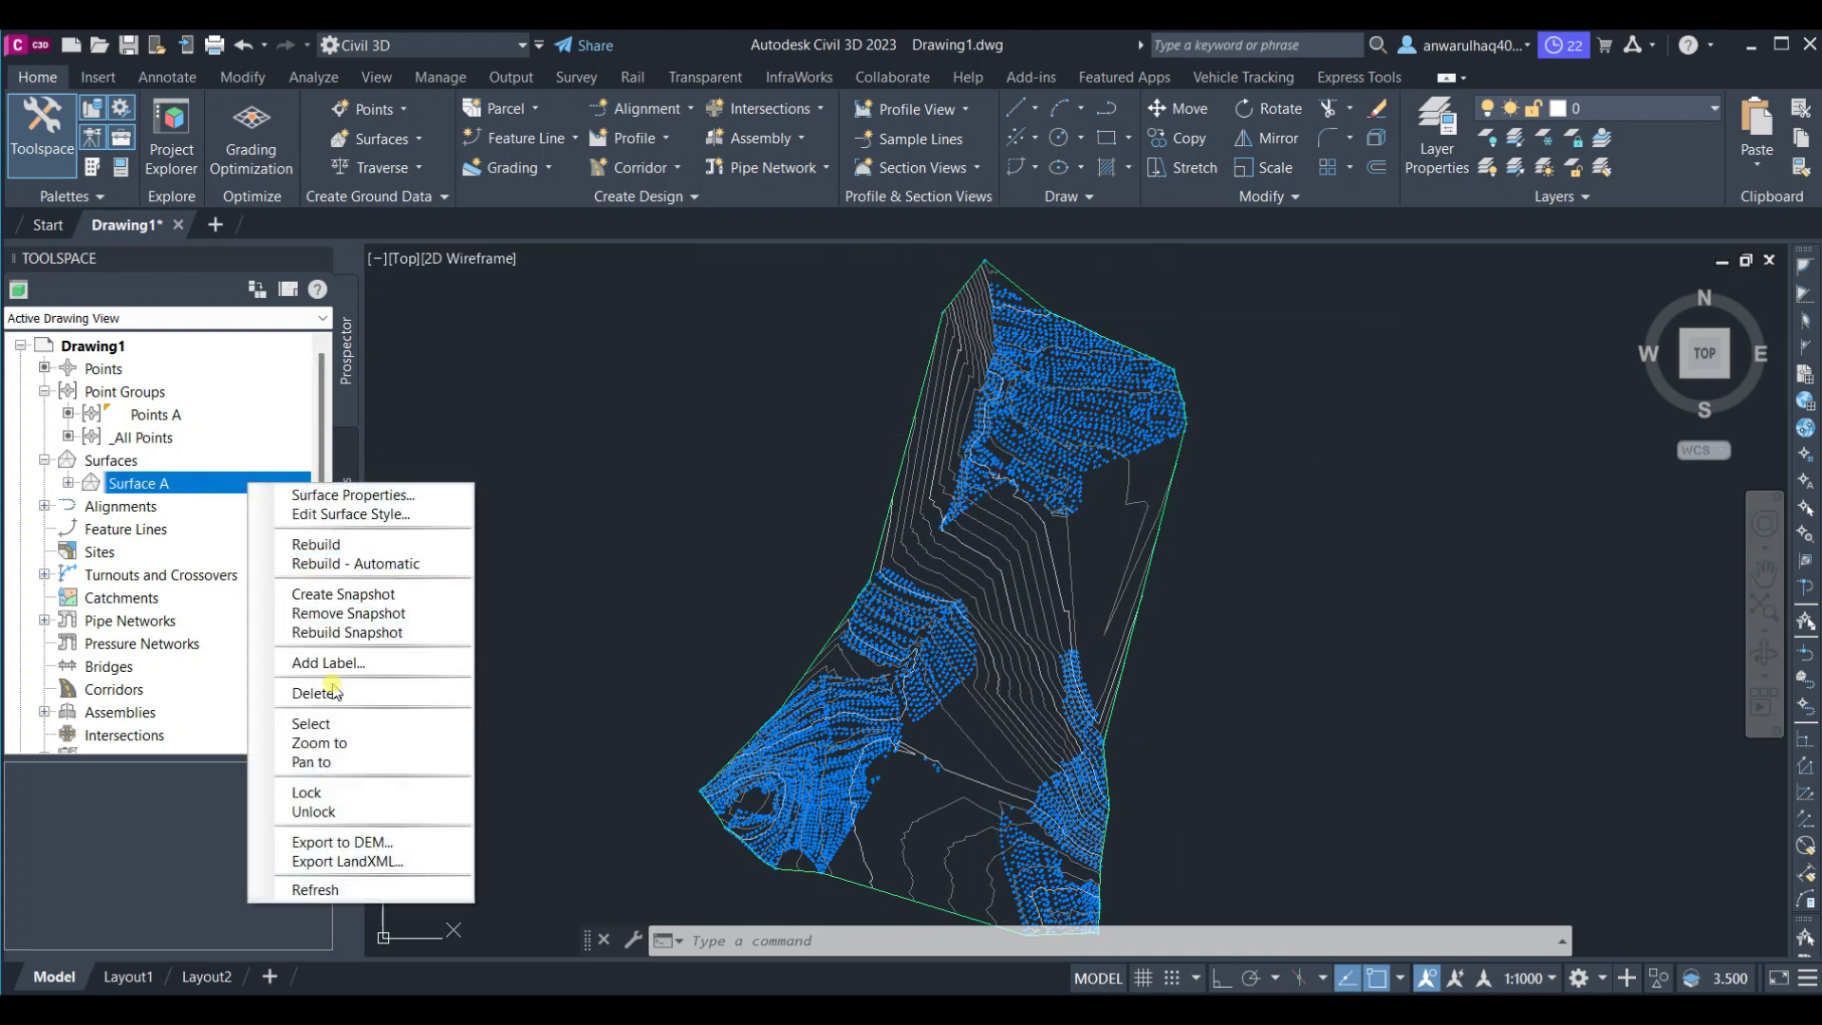
click(341, 725)
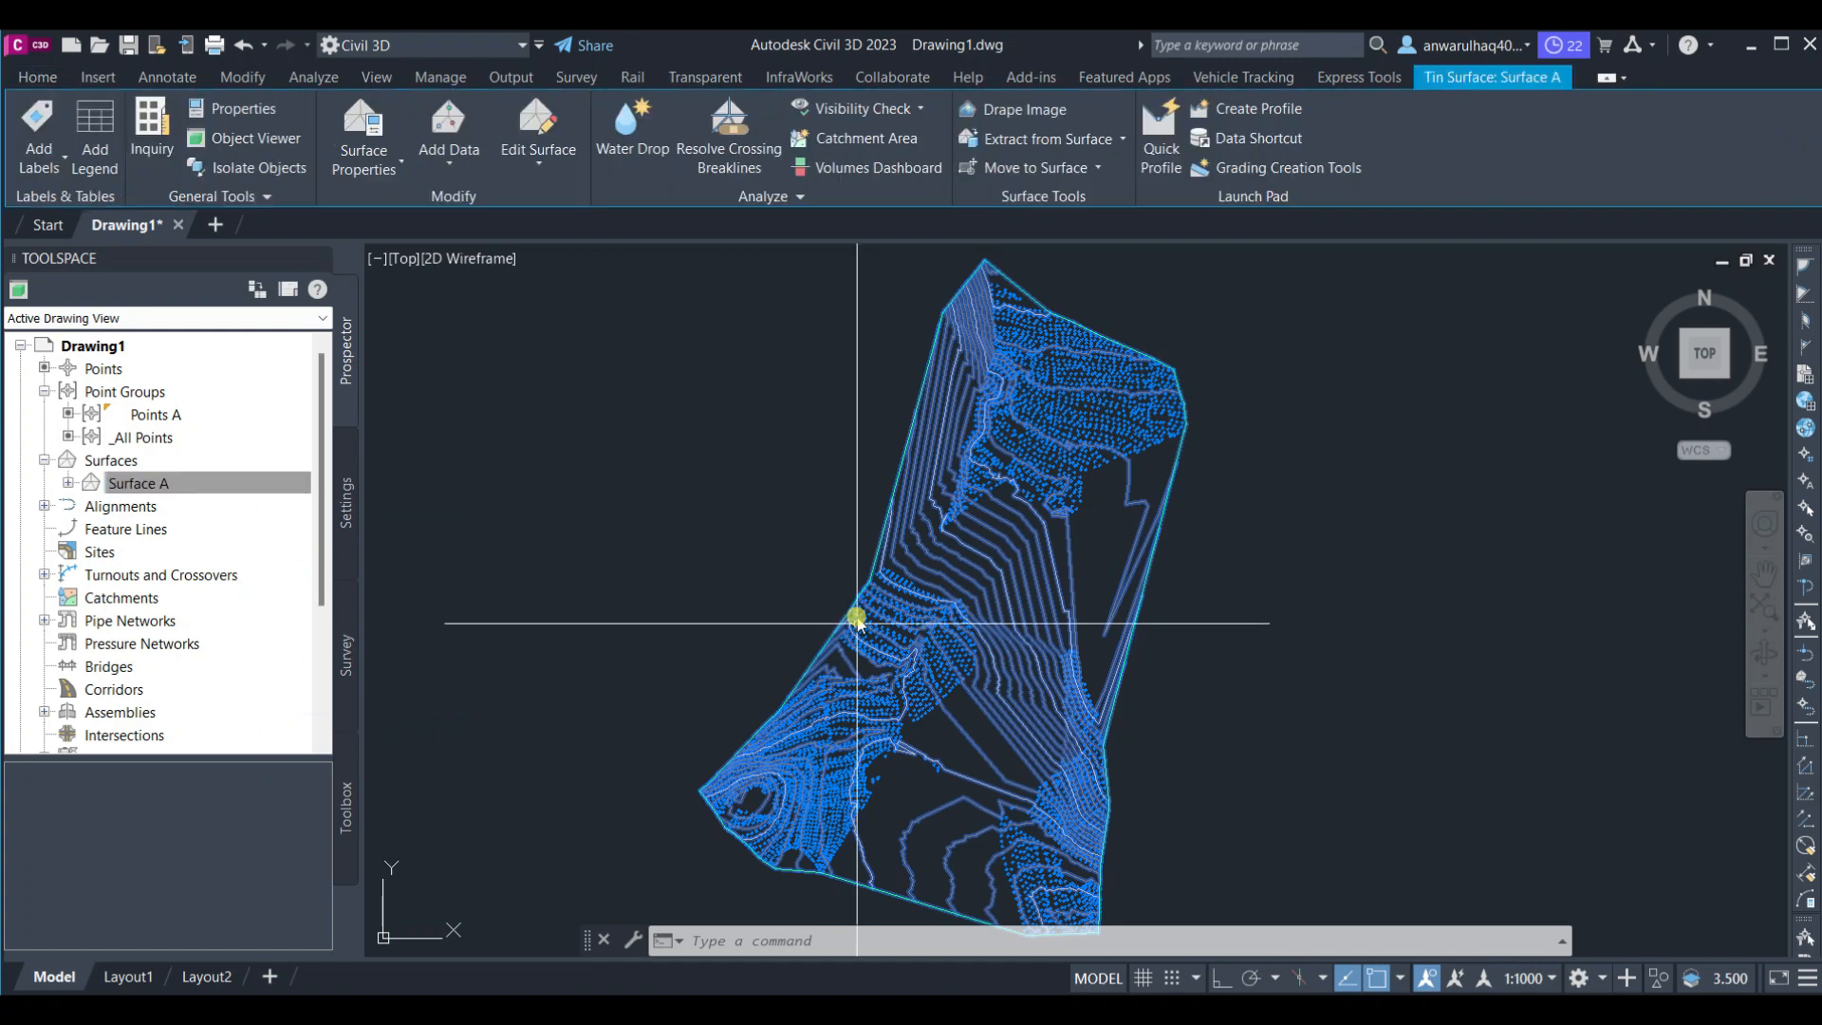
key(Escape)
click(1115, 580)
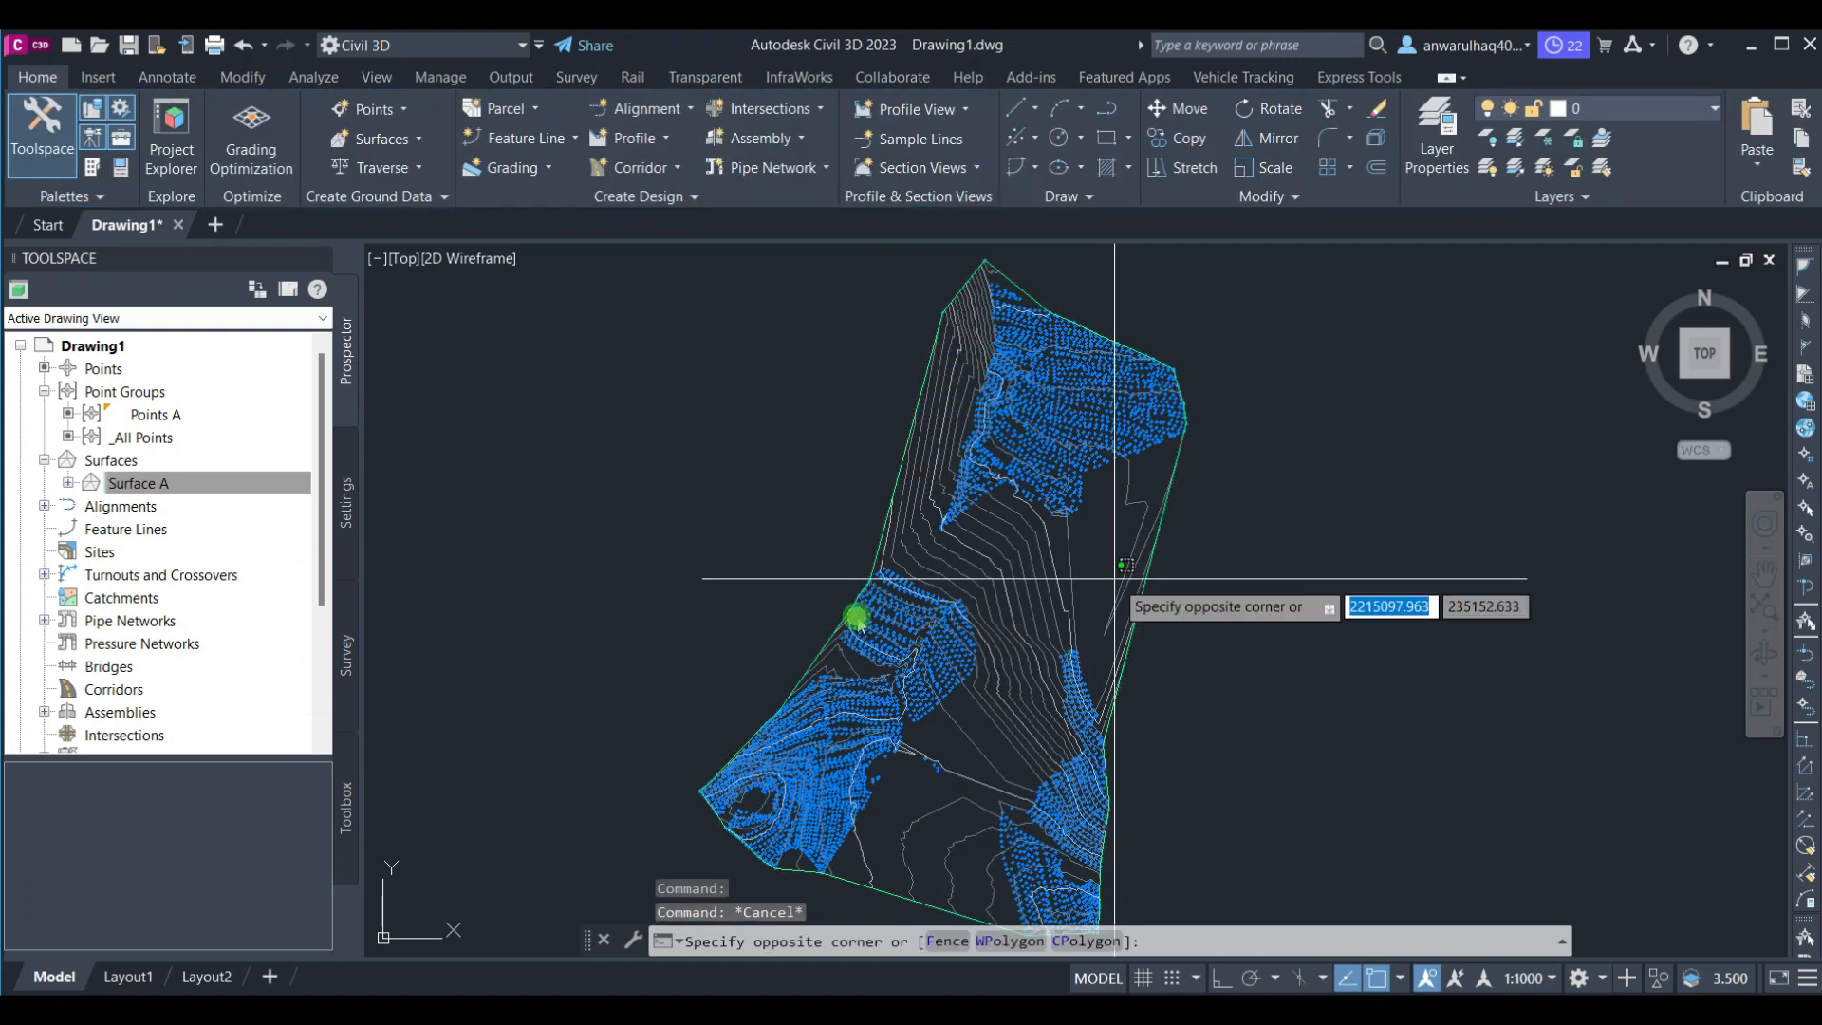
click(856, 617)
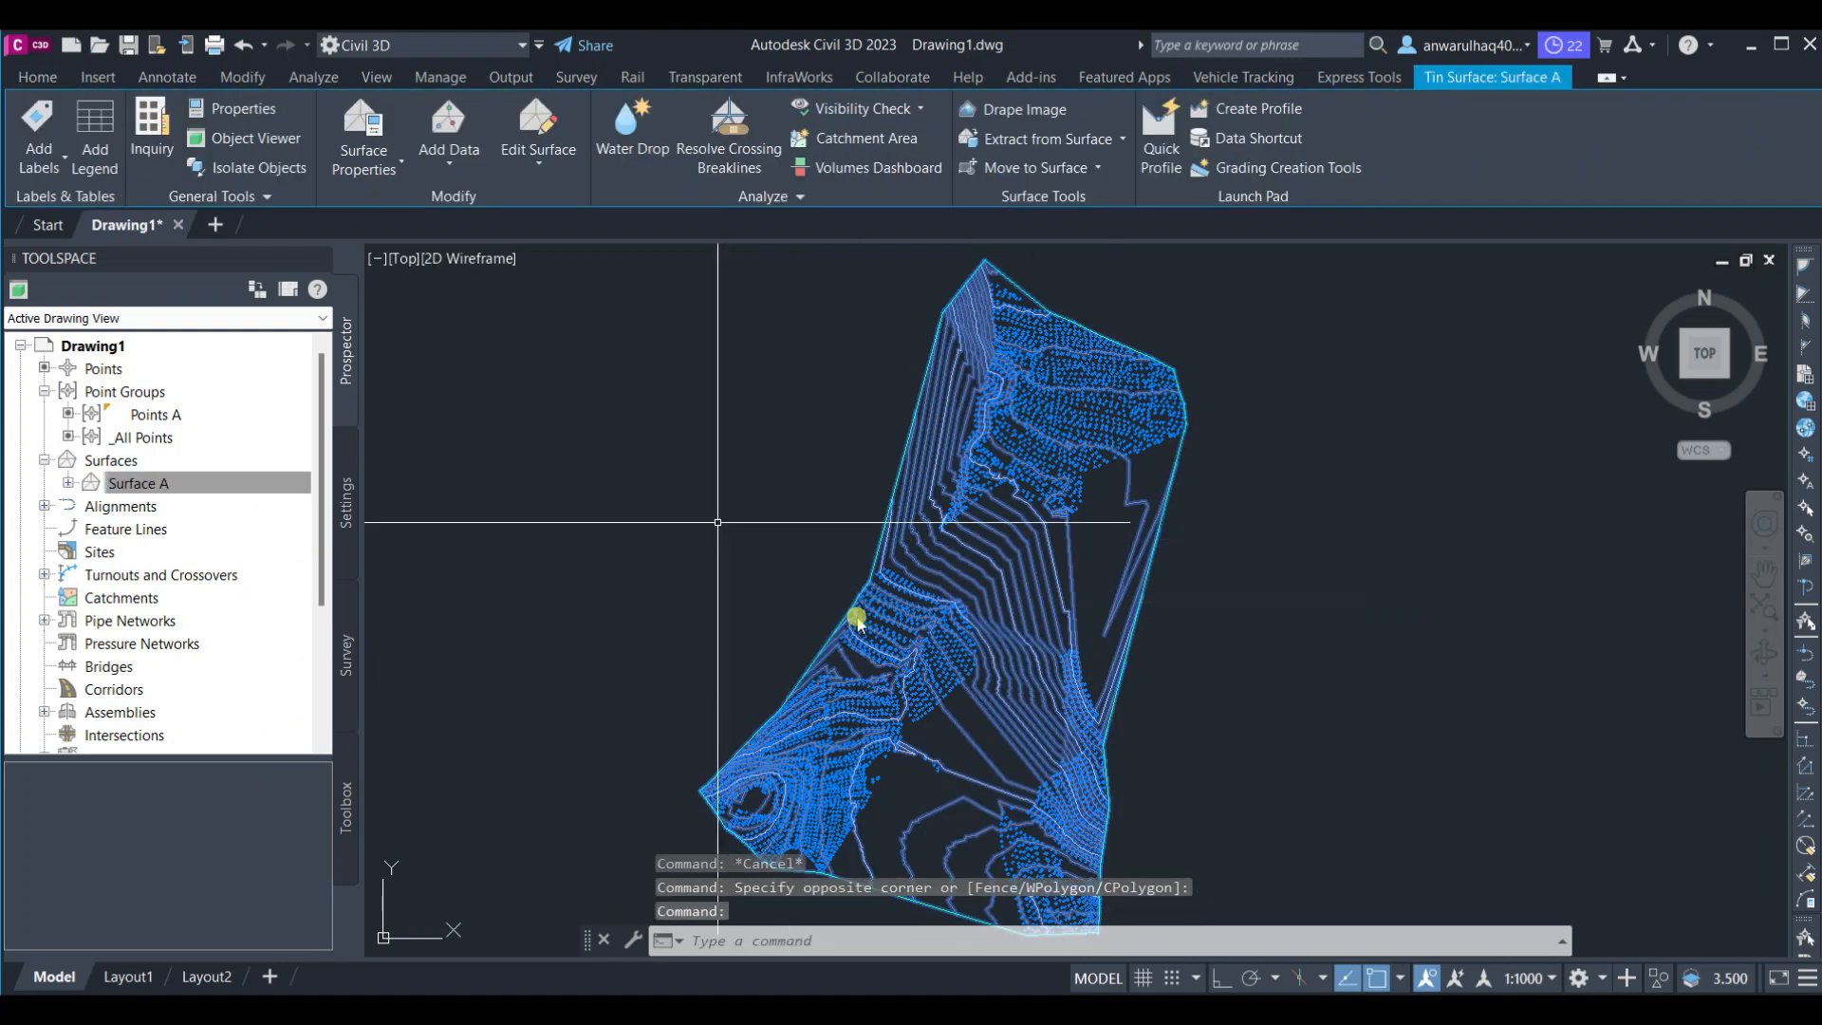
click(395, 169)
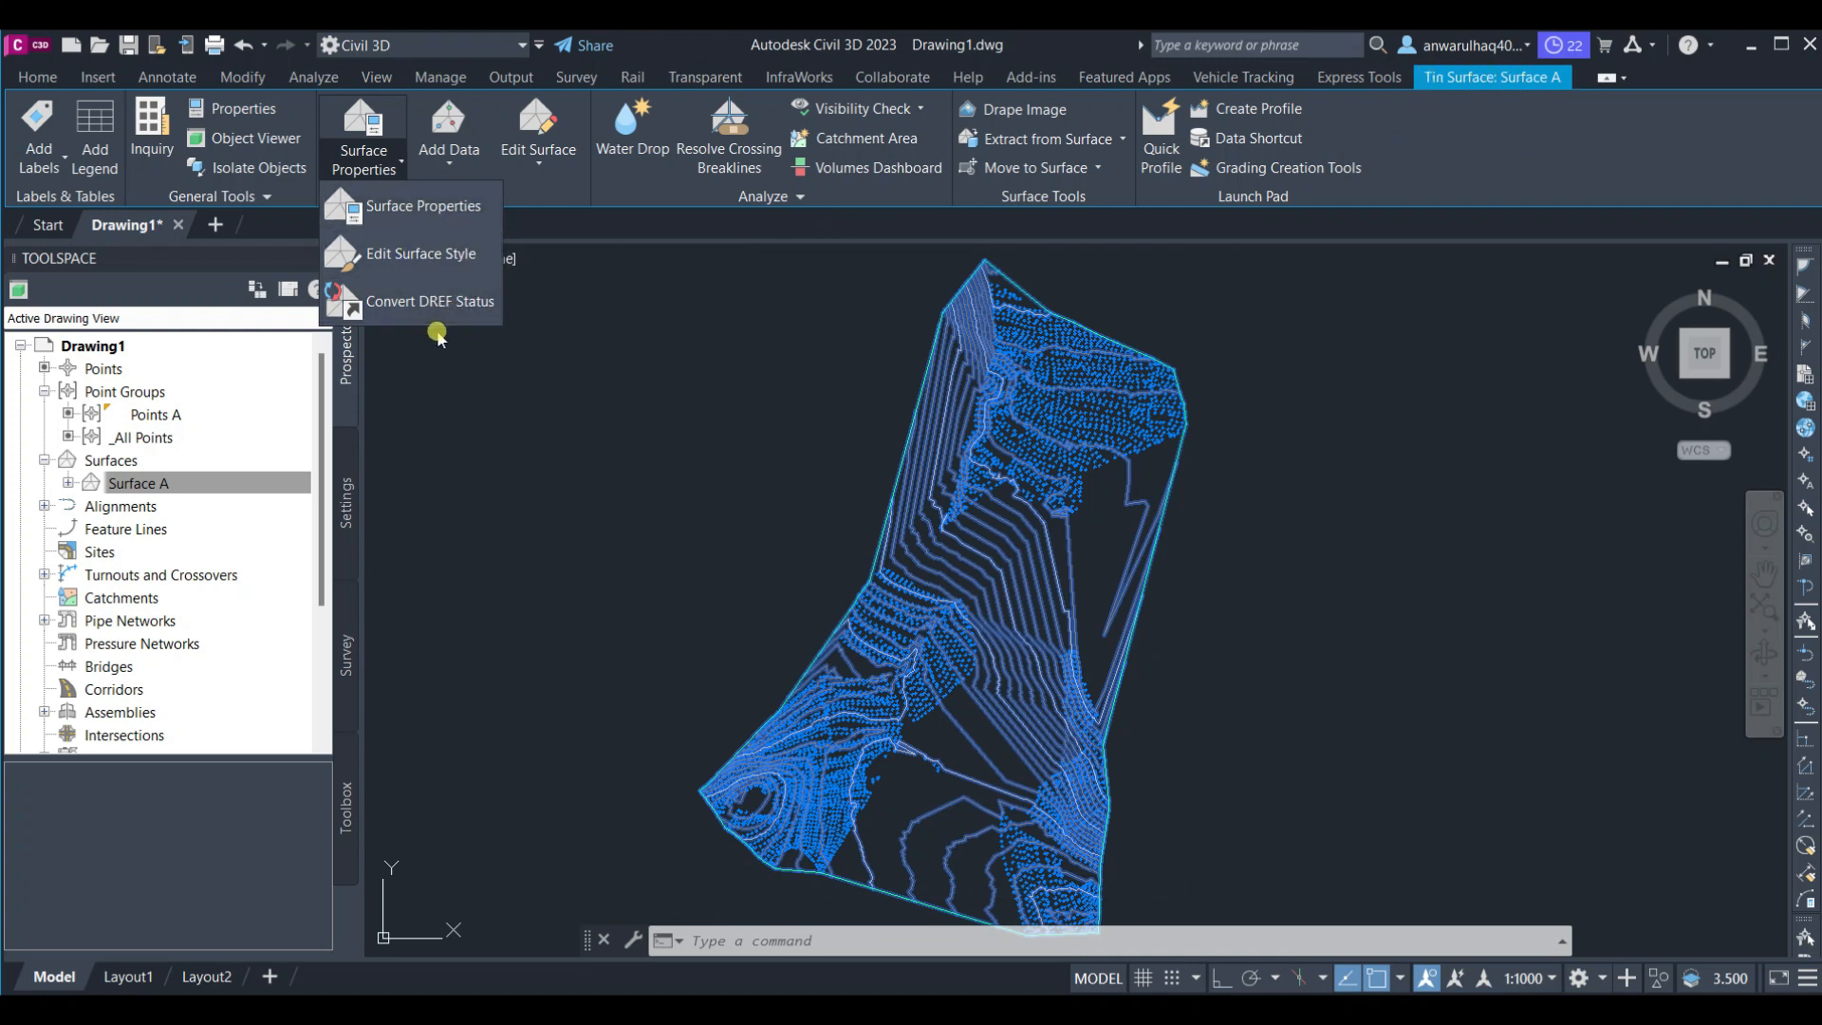
click(449, 251)
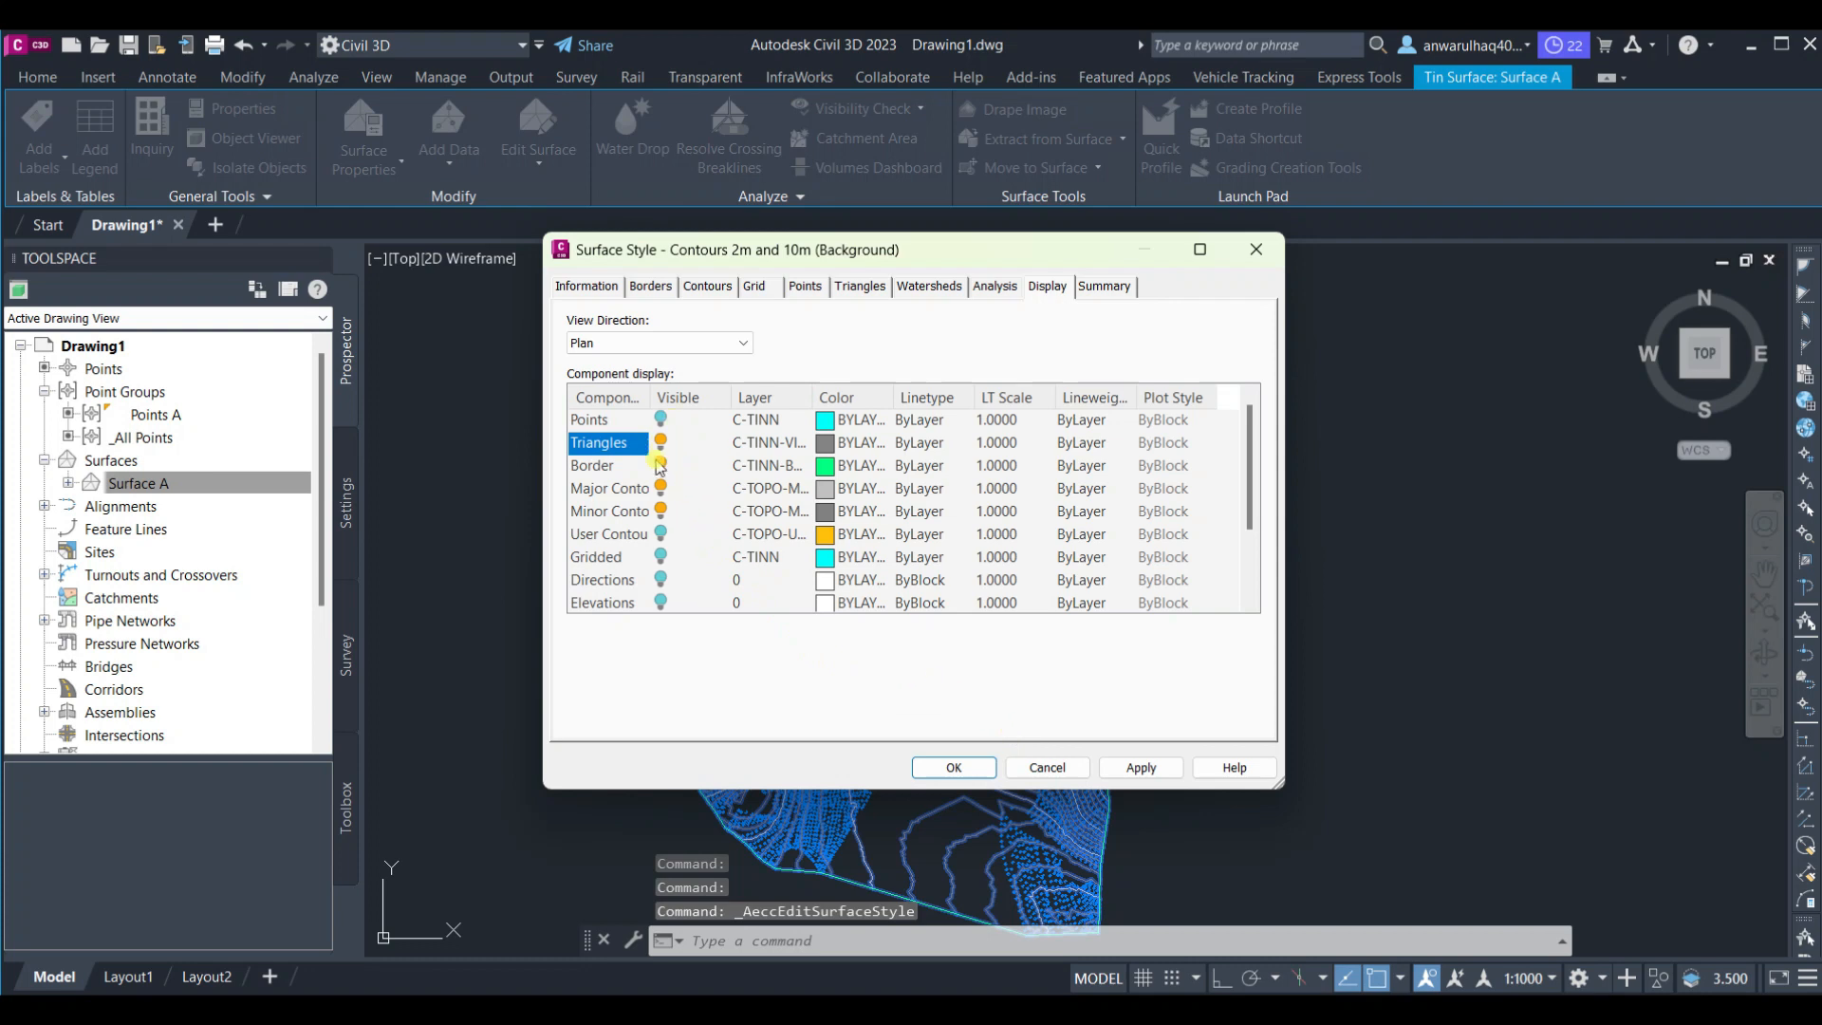
click(1113, 766)
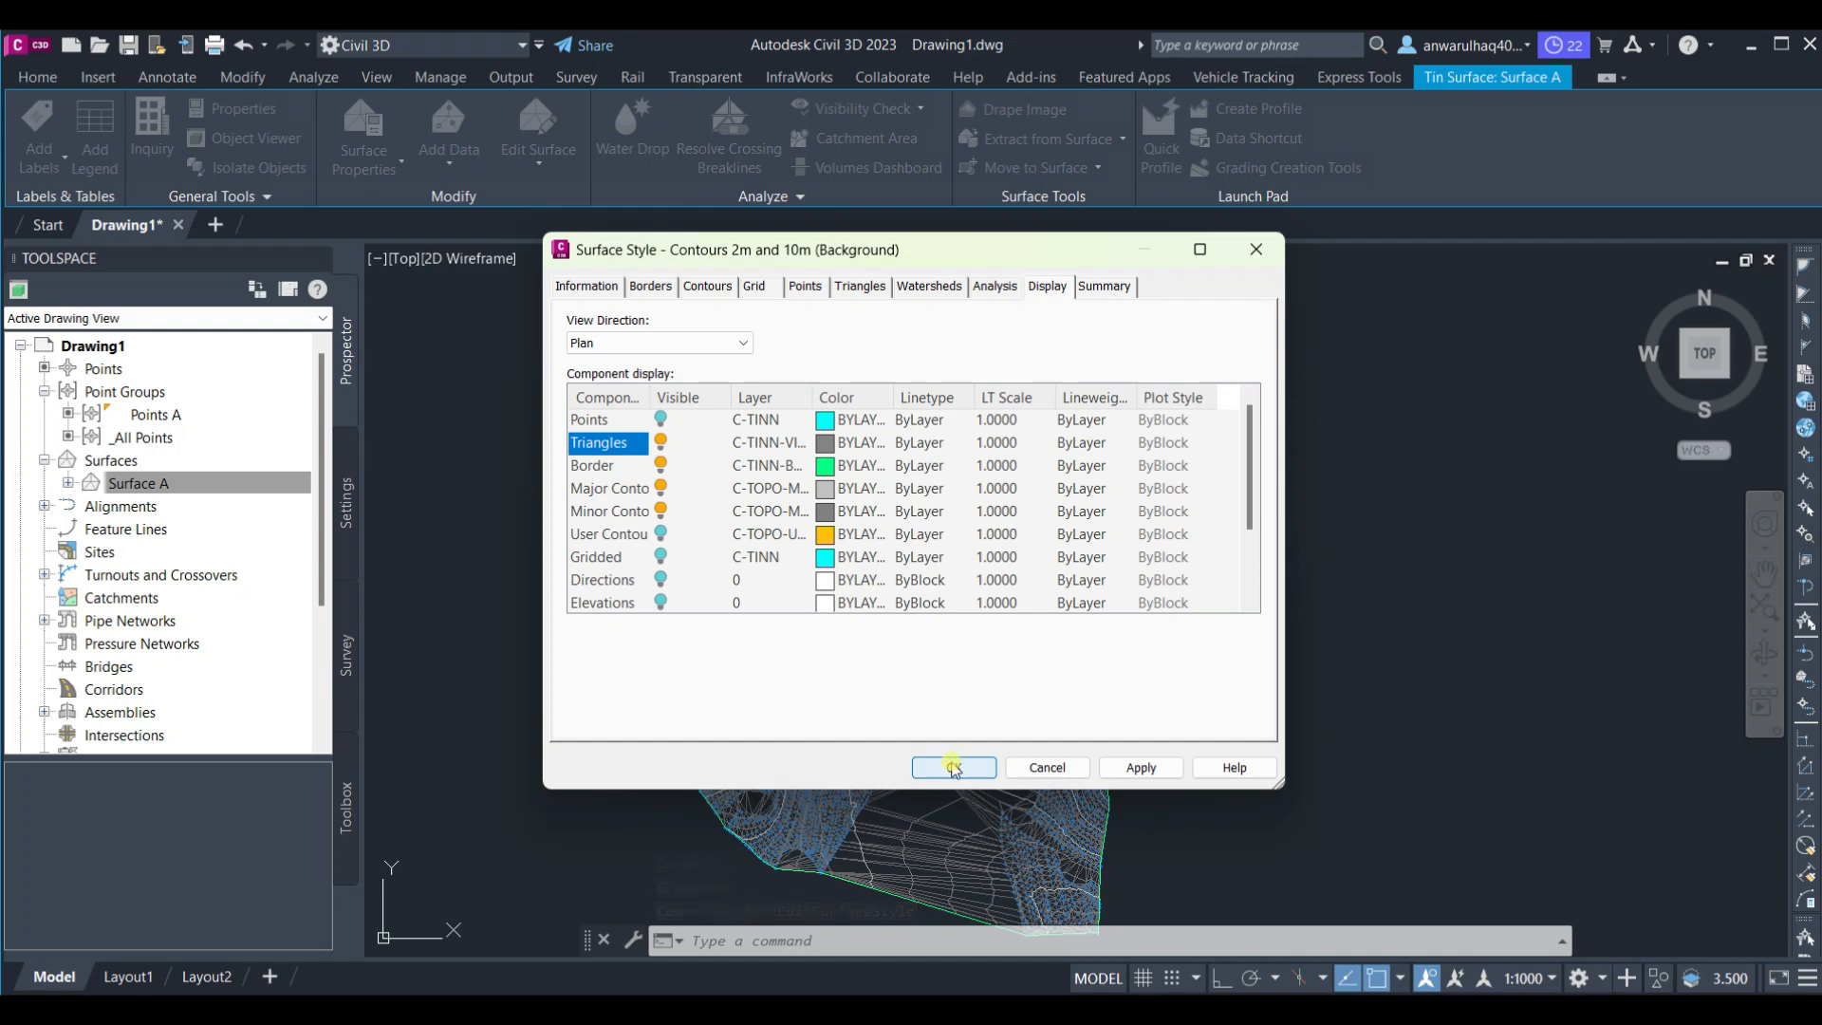
click(953, 769)
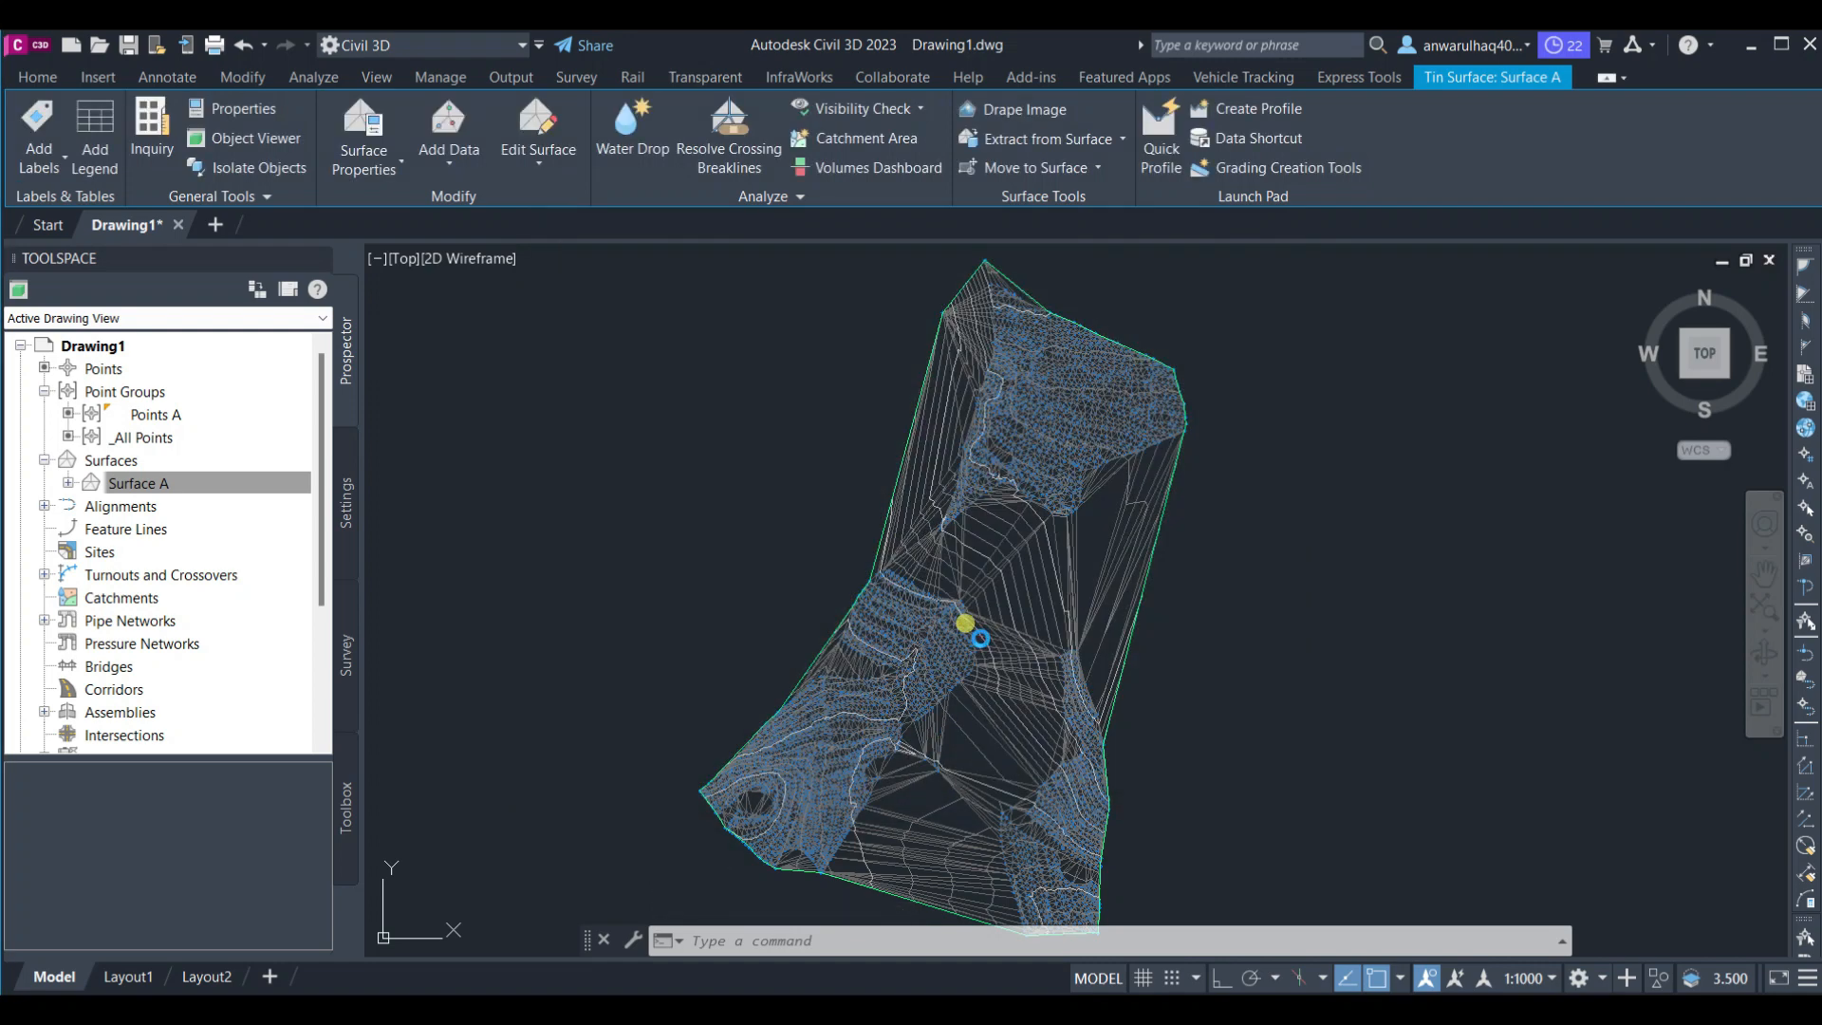
Start Delete Line on Surface A and delete the long triangle edges along the surface's eastern edge
click(968, 623)
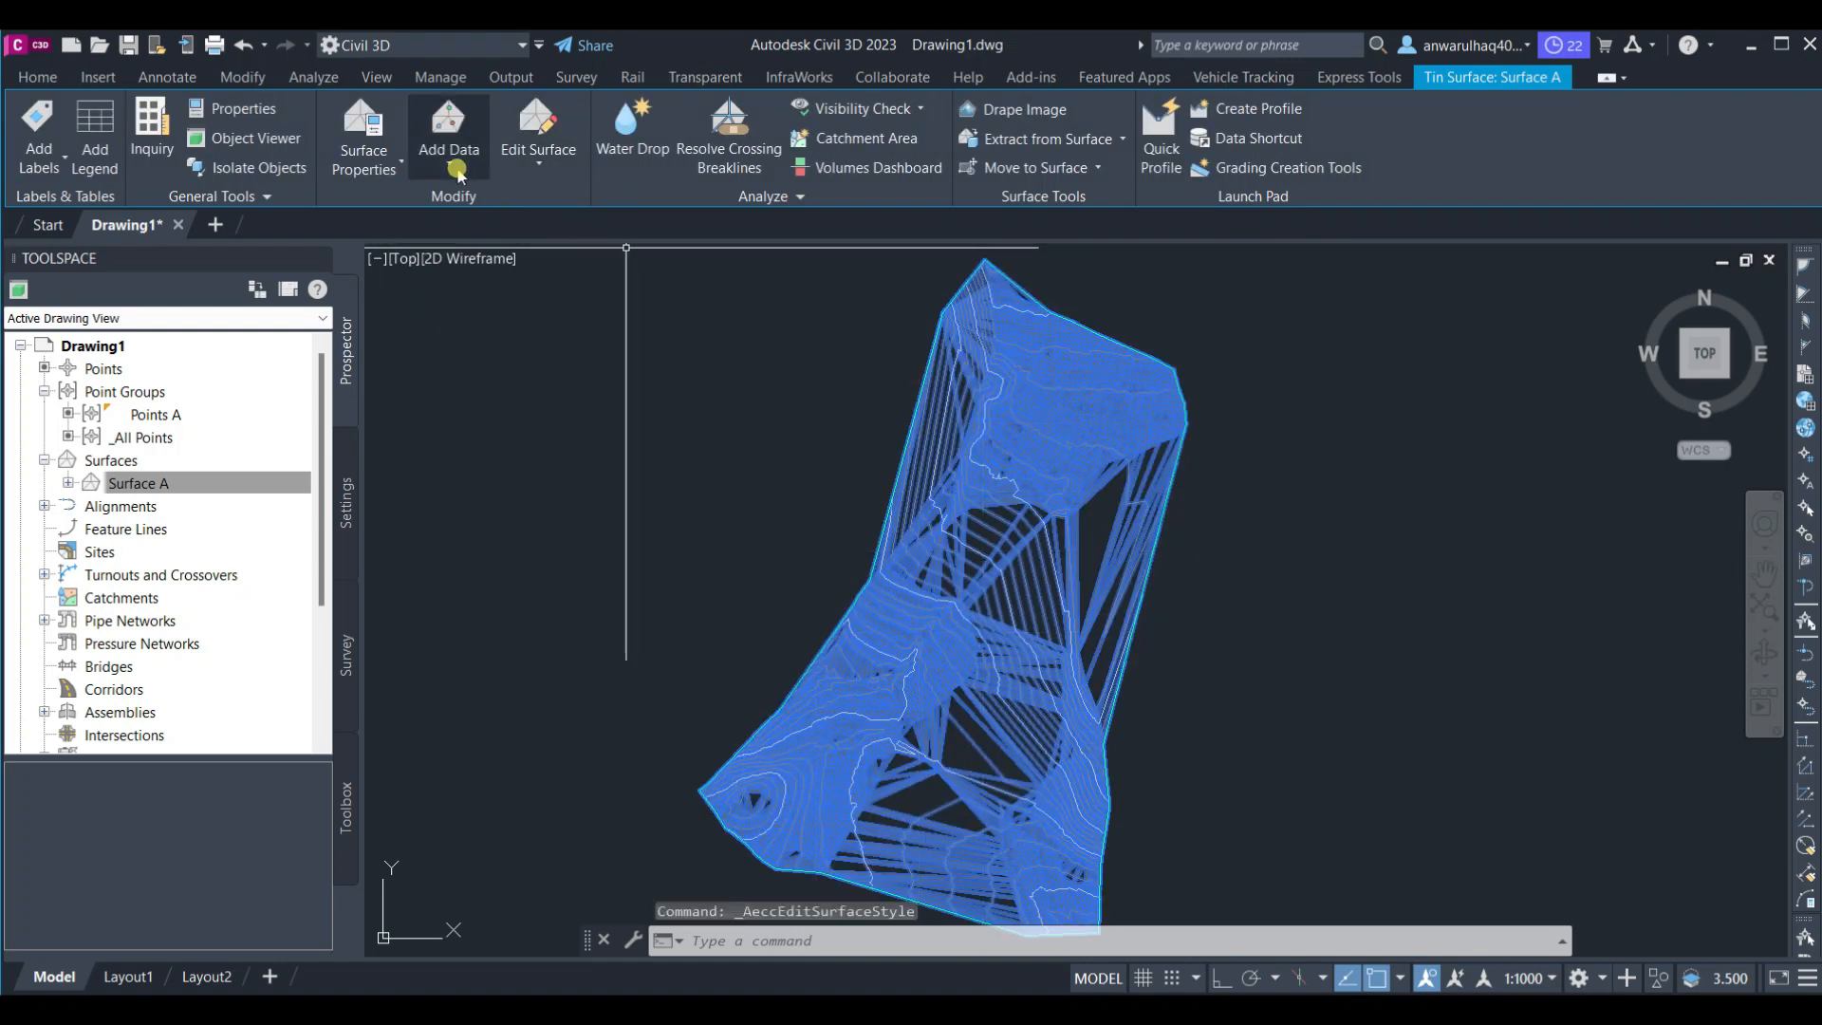
click(546, 169)
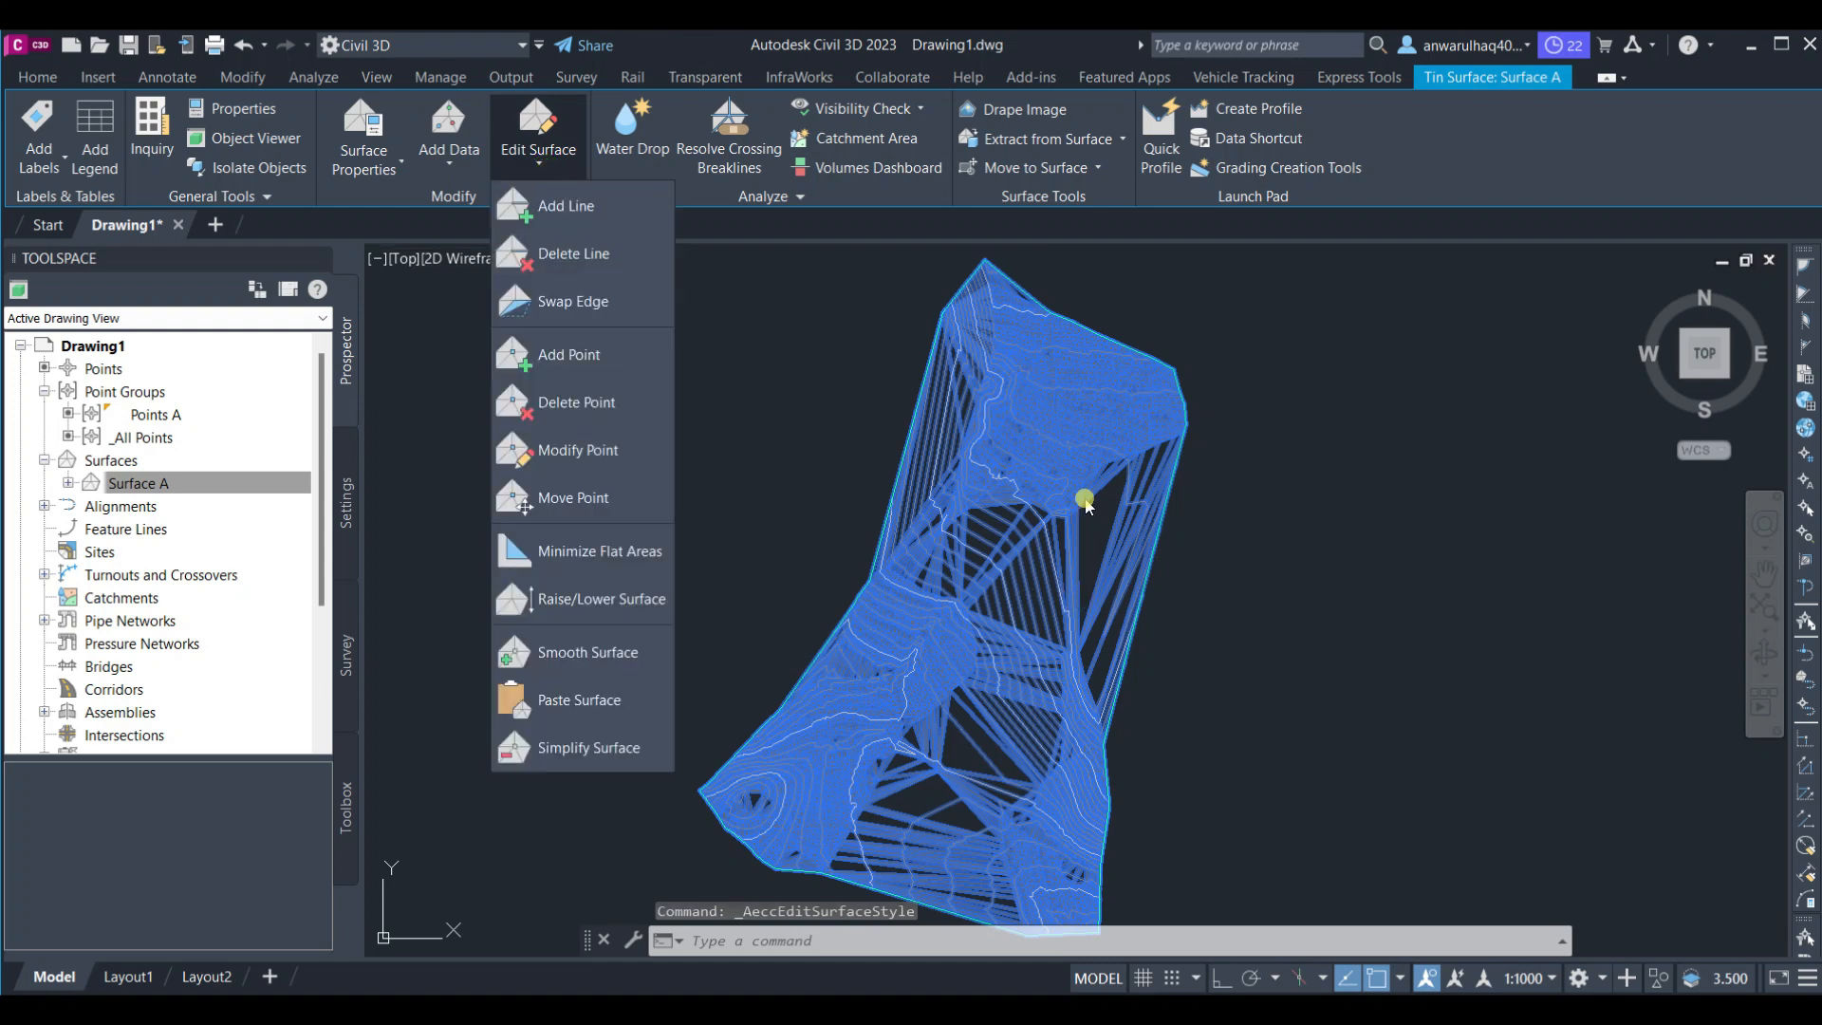
click(575, 253)
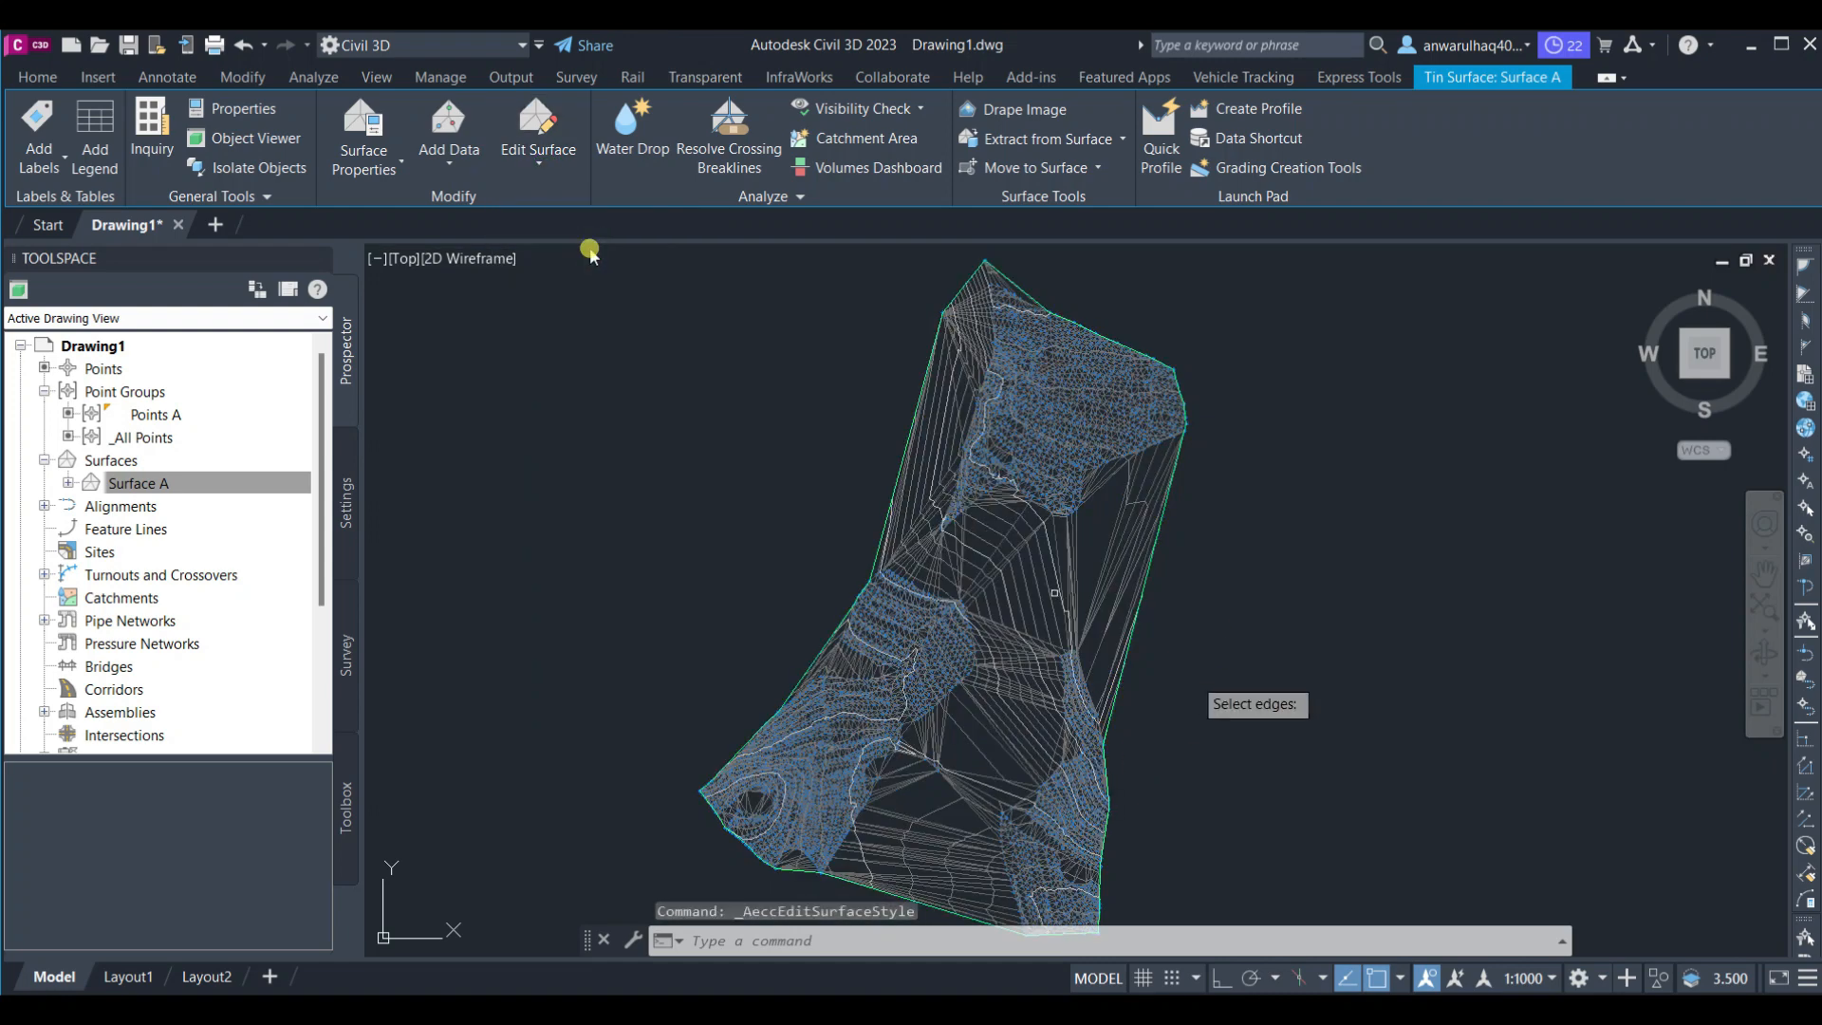
scroll(1176, 607, up, 3)
click(1319, 477)
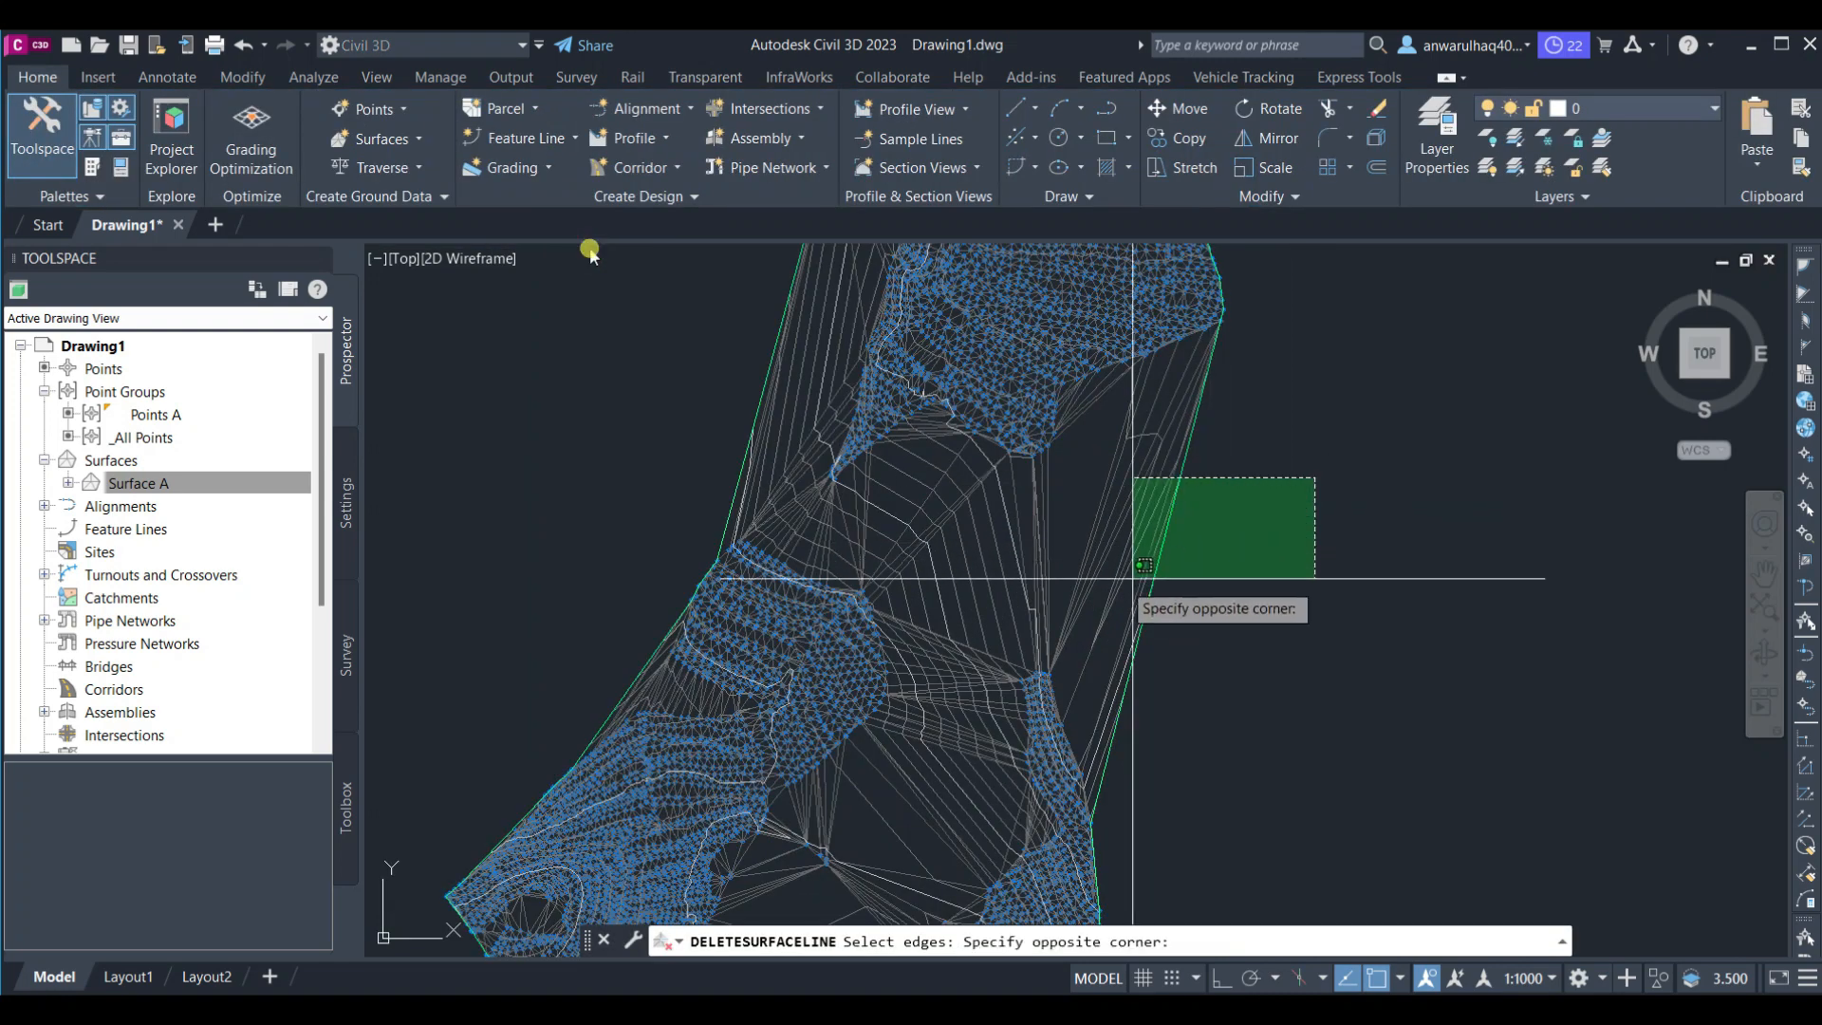
click(1099, 590)
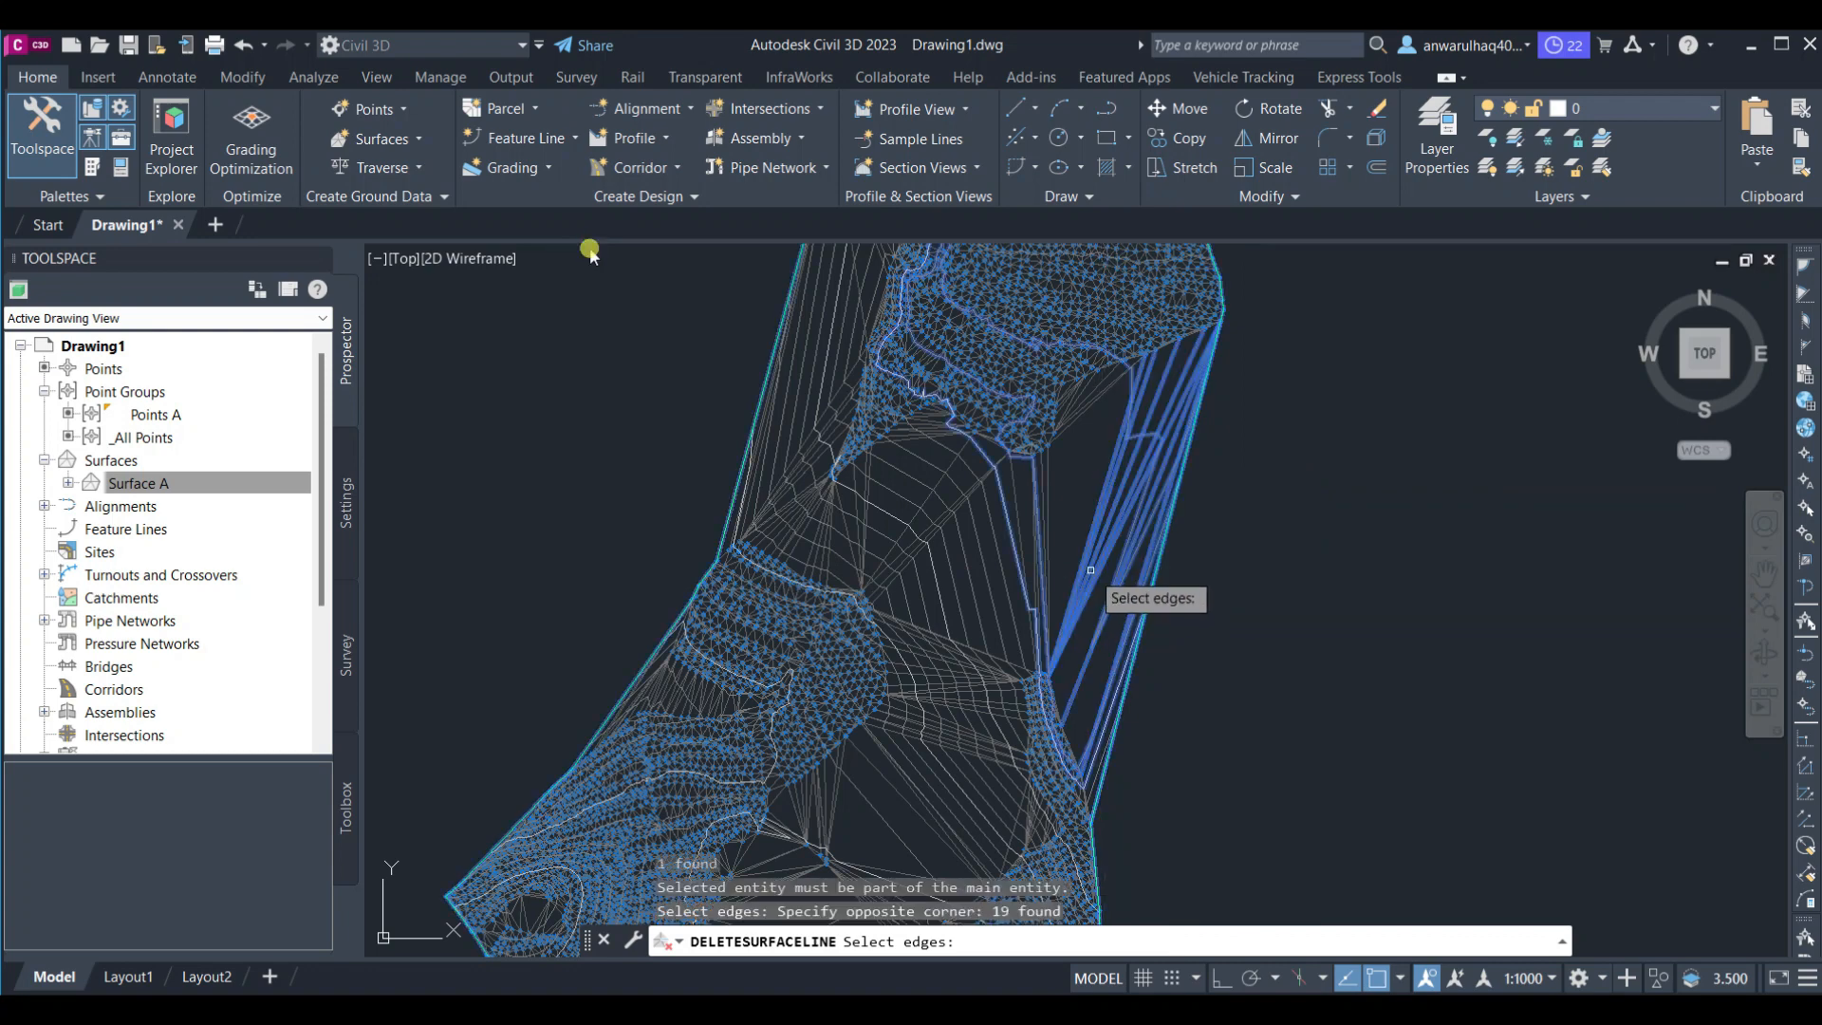
key(Return)
Delete further long triangle edges in the surface's middle and at its northern tip
click(1091, 520)
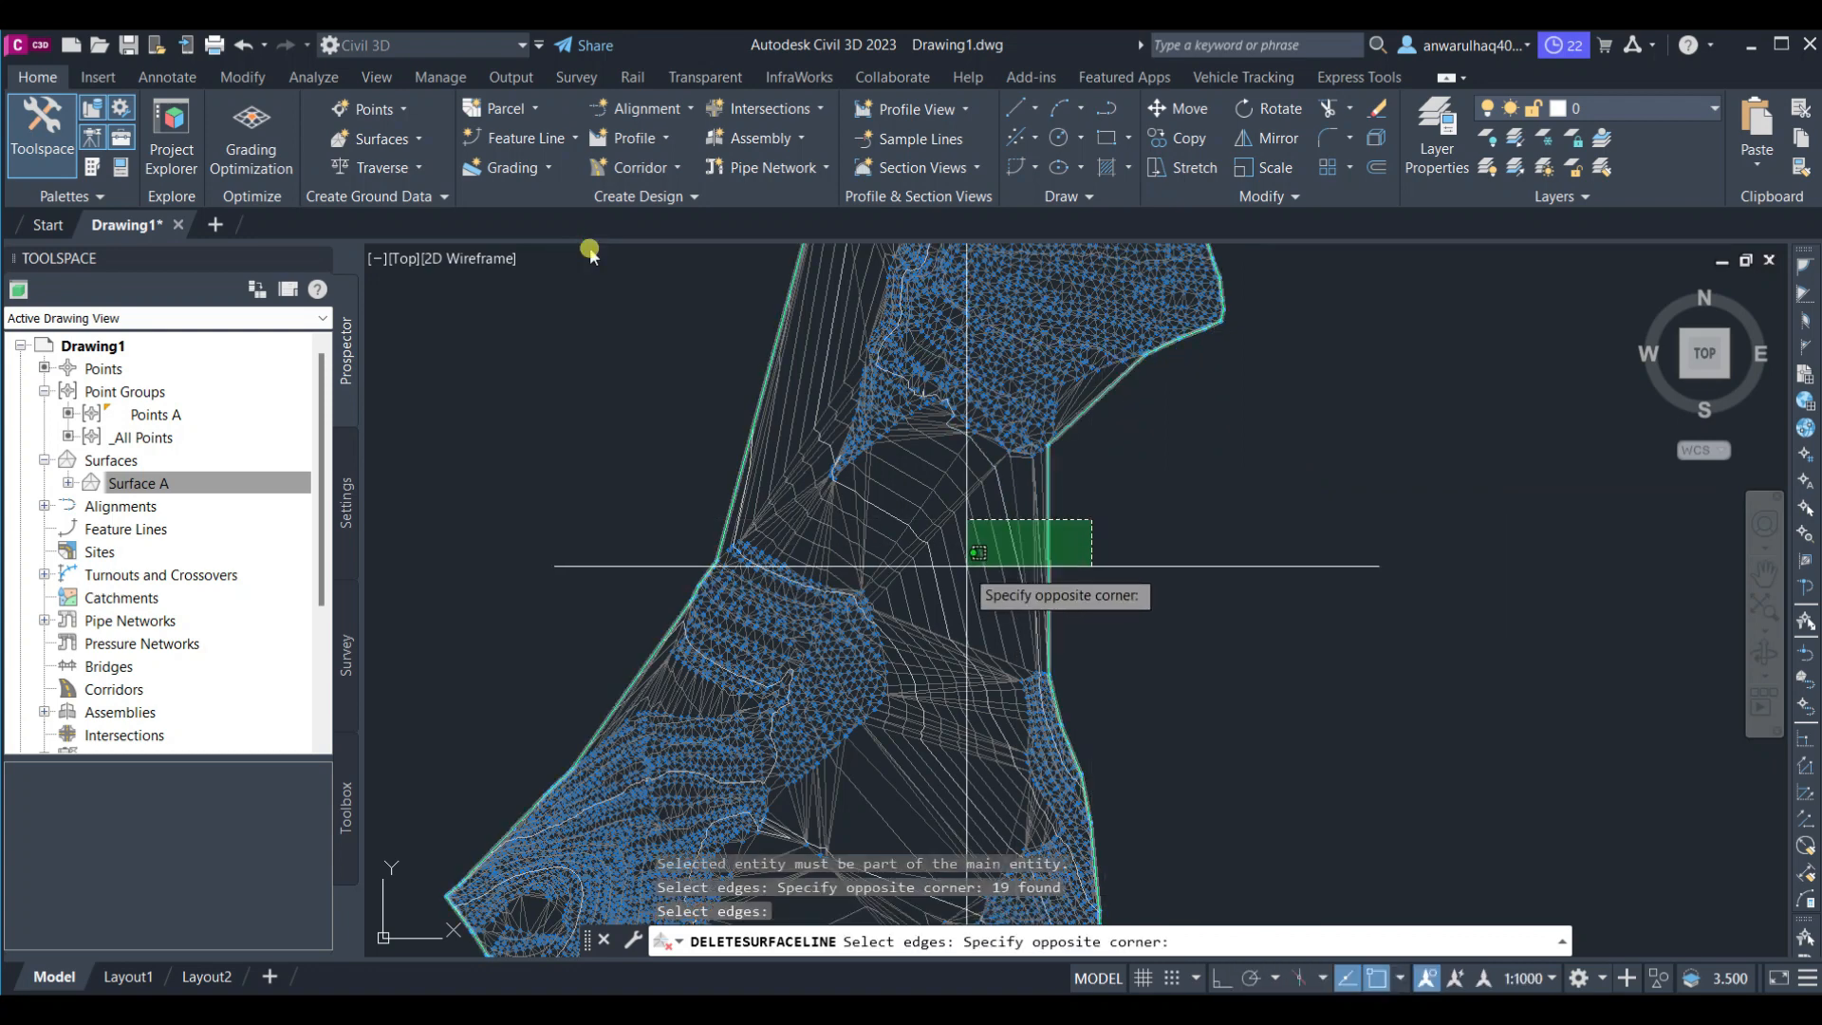
click(967, 567)
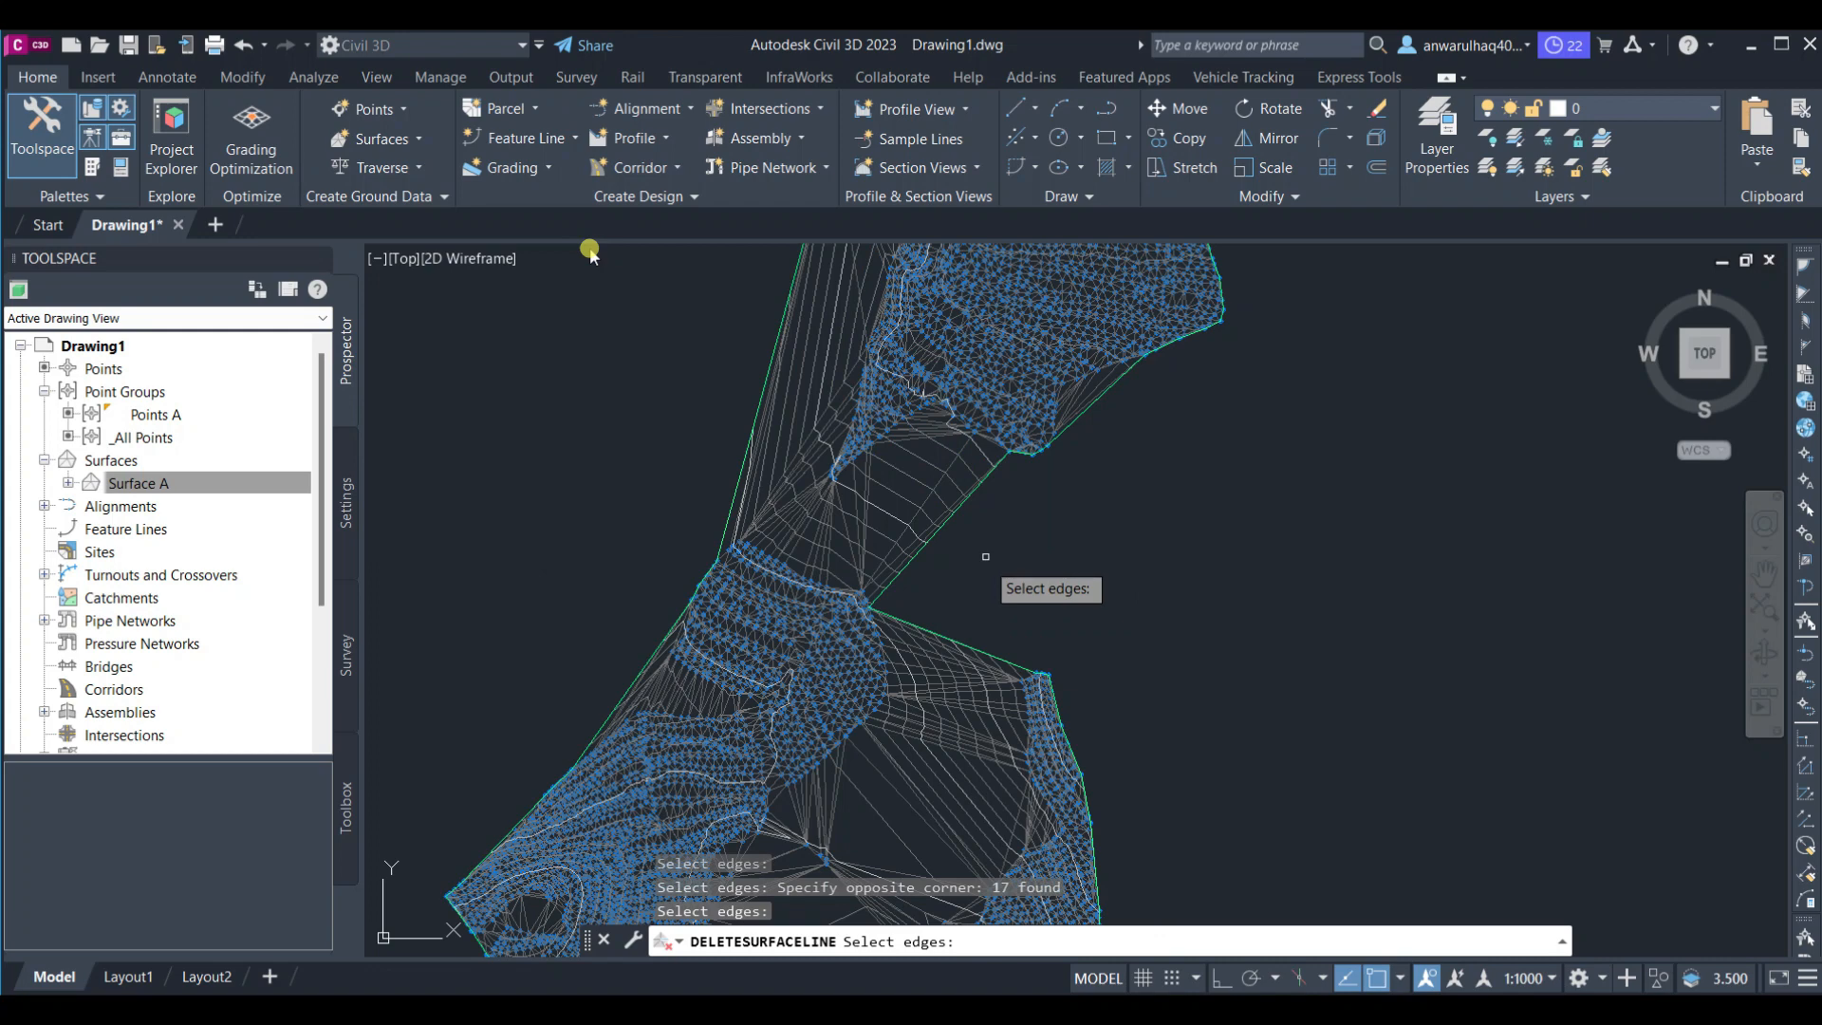
scroll(985, 556, down, 1)
scroll(1120, 759, up, 5)
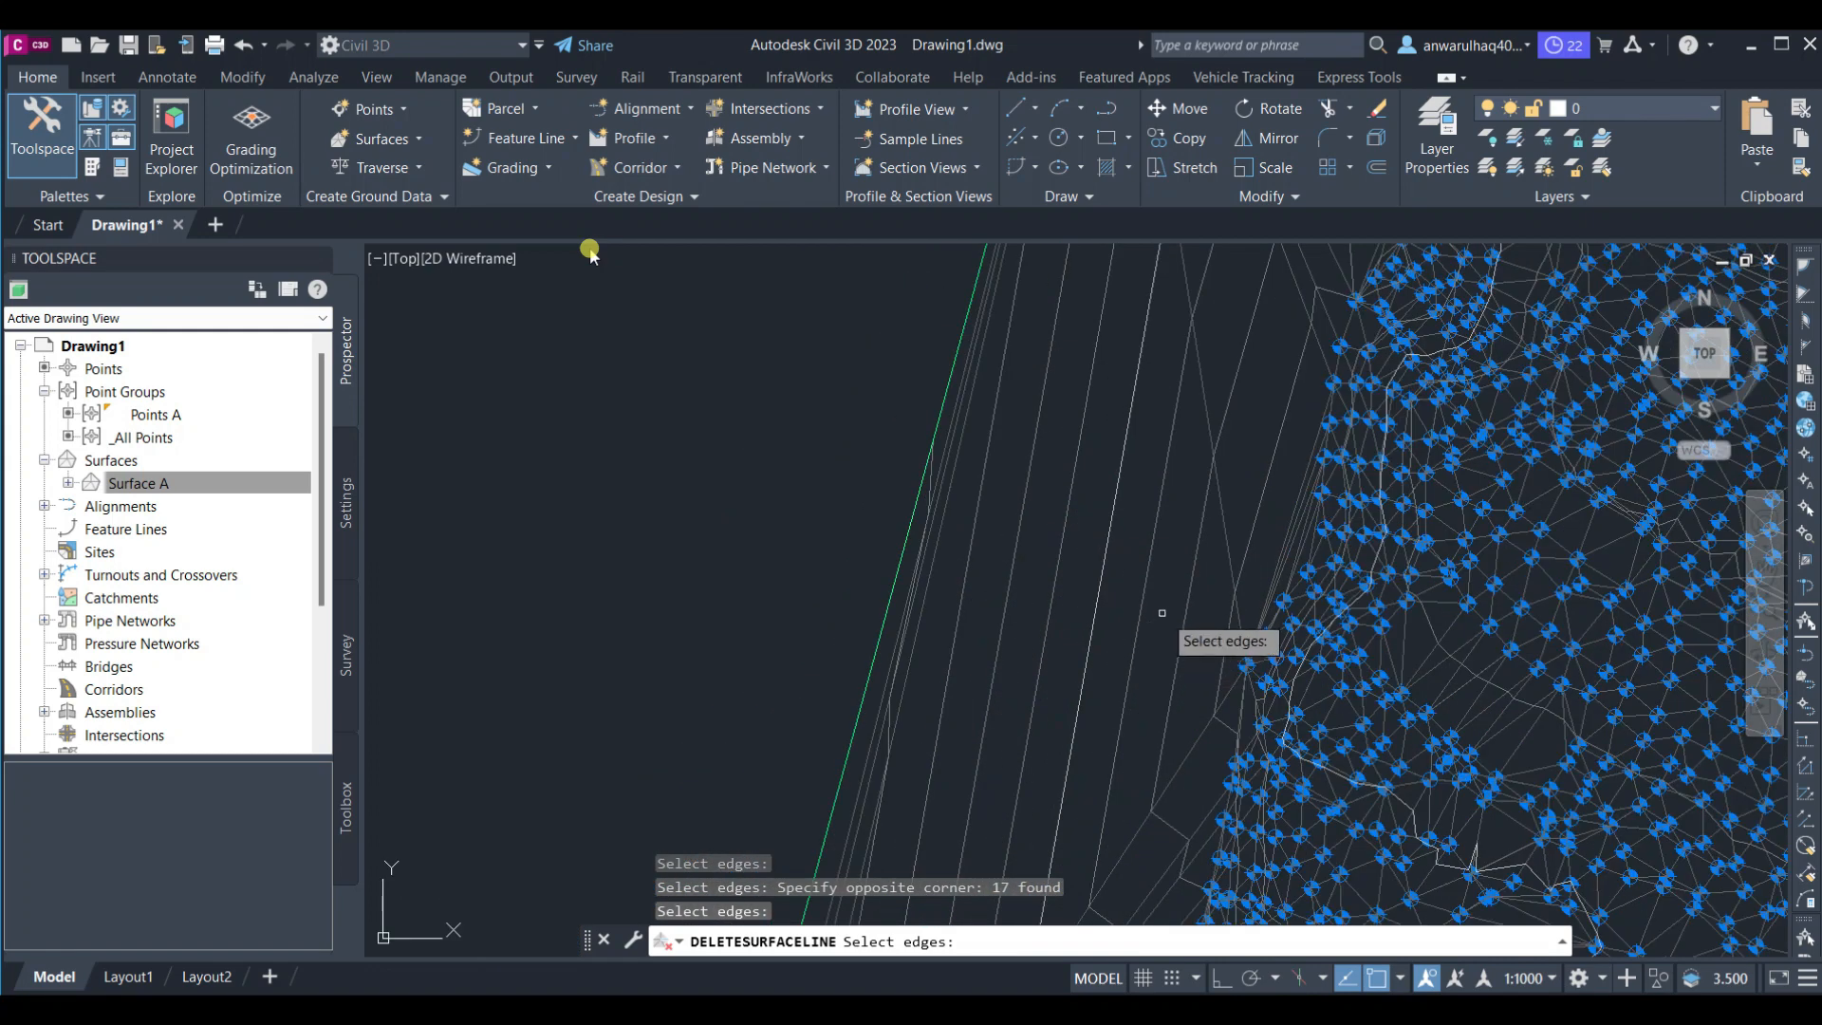
click(1086, 601)
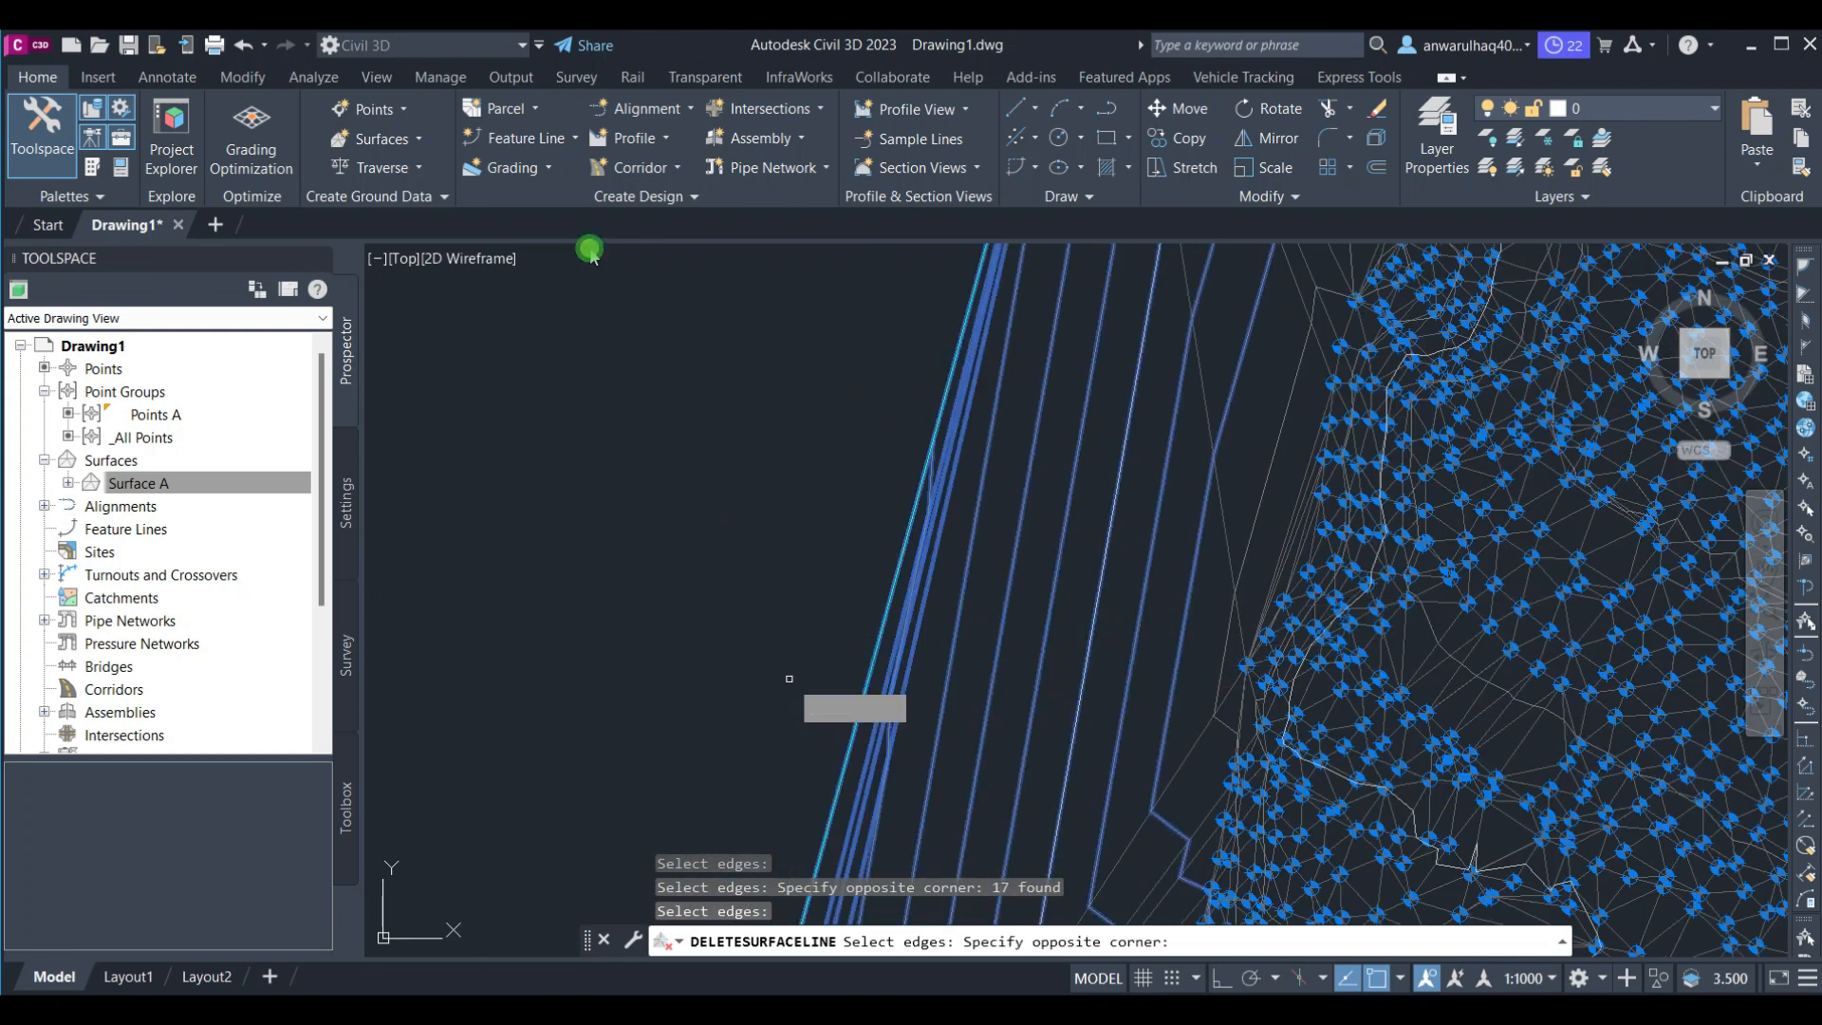
click(818, 612)
key(Return)
scroll(953, 719, down, 5)
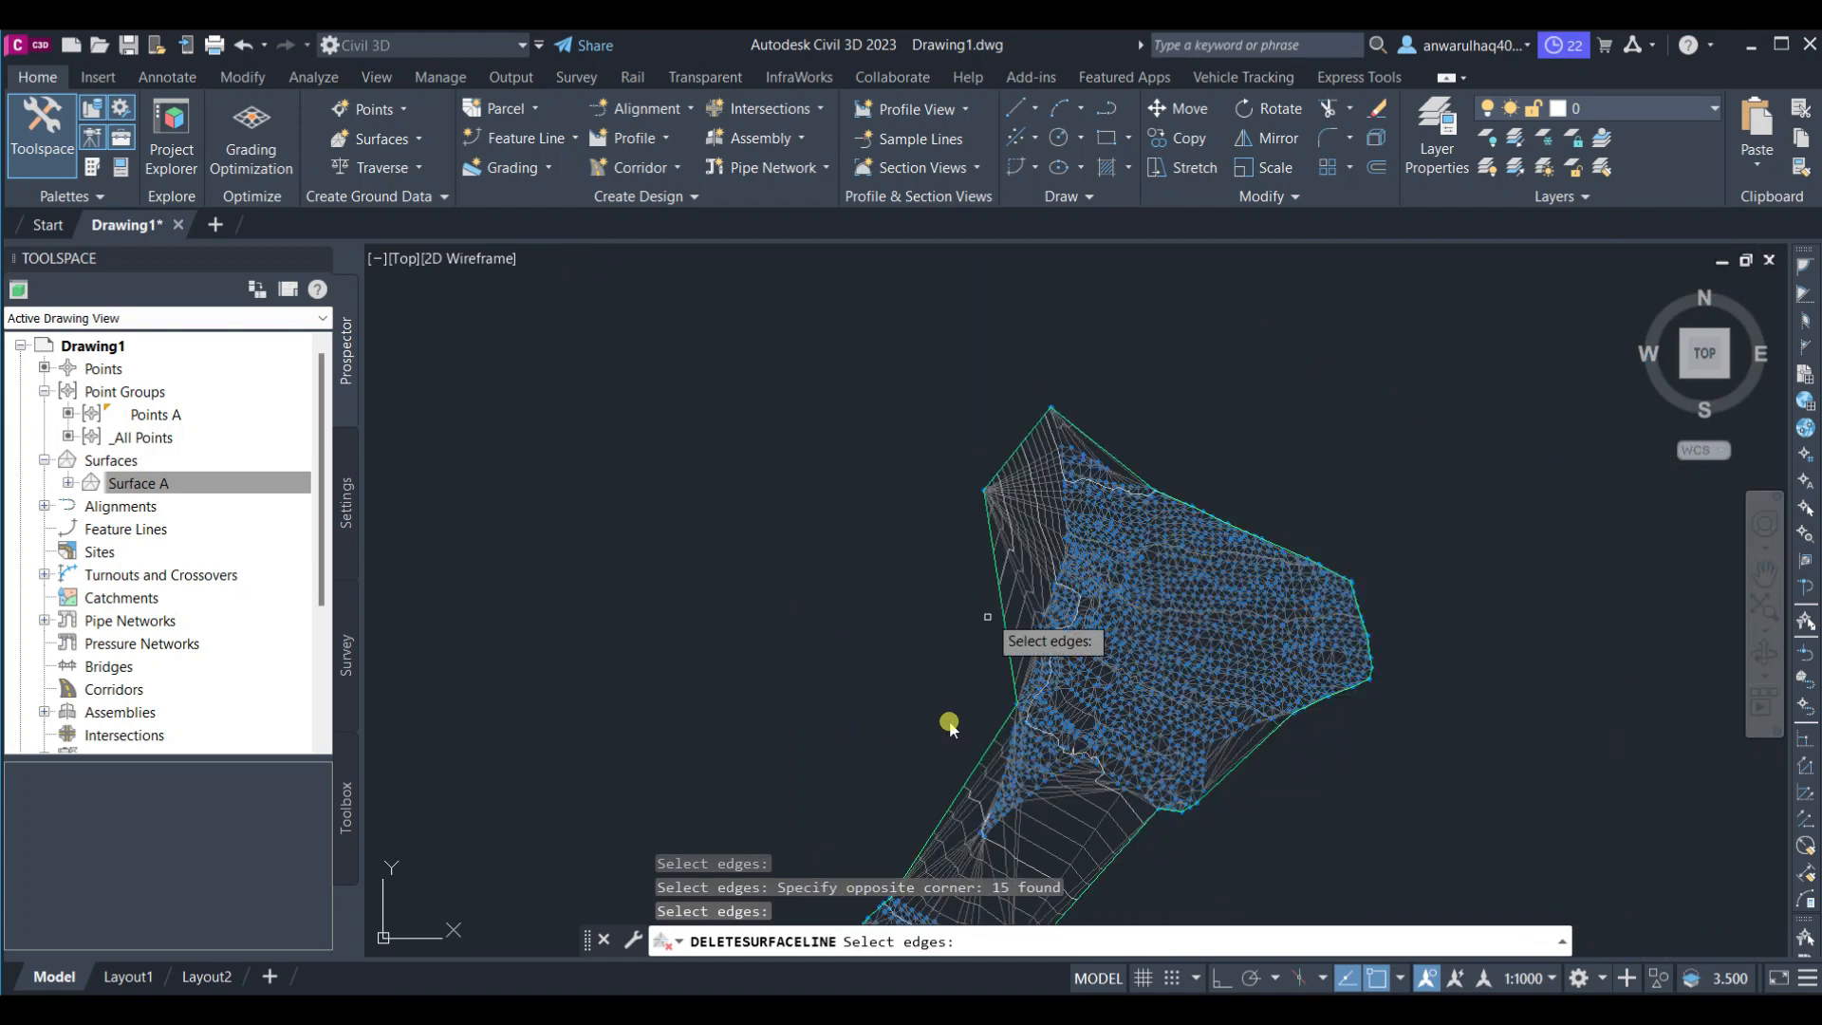
click(1007, 407)
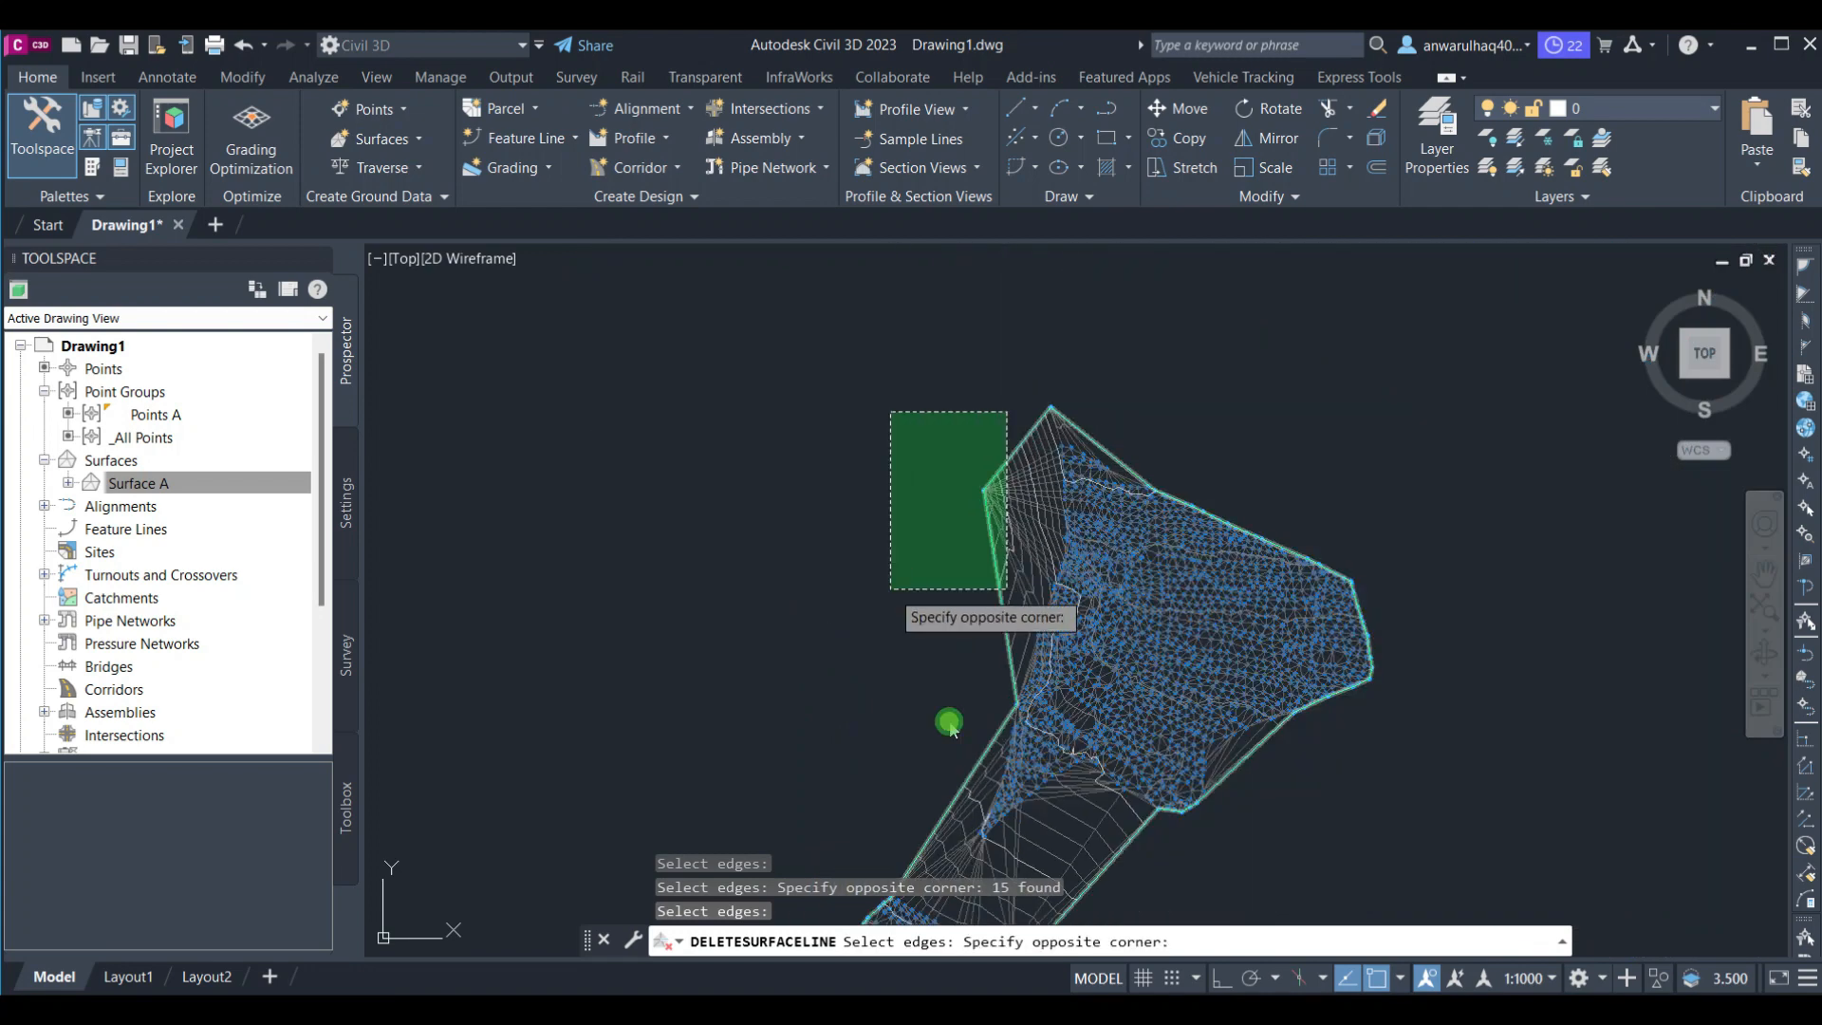
click(892, 607)
key(Return)
Delete the long triangle edges spanning the gap between the surface's southern lobes
scroll(939, 630, down, 2)
mouse_move(961, 683)
middle_down()
mouse_move(1025, 532)
mouse_move(1065, 273)
middle_up()
scroll(1082, 764, up, 2)
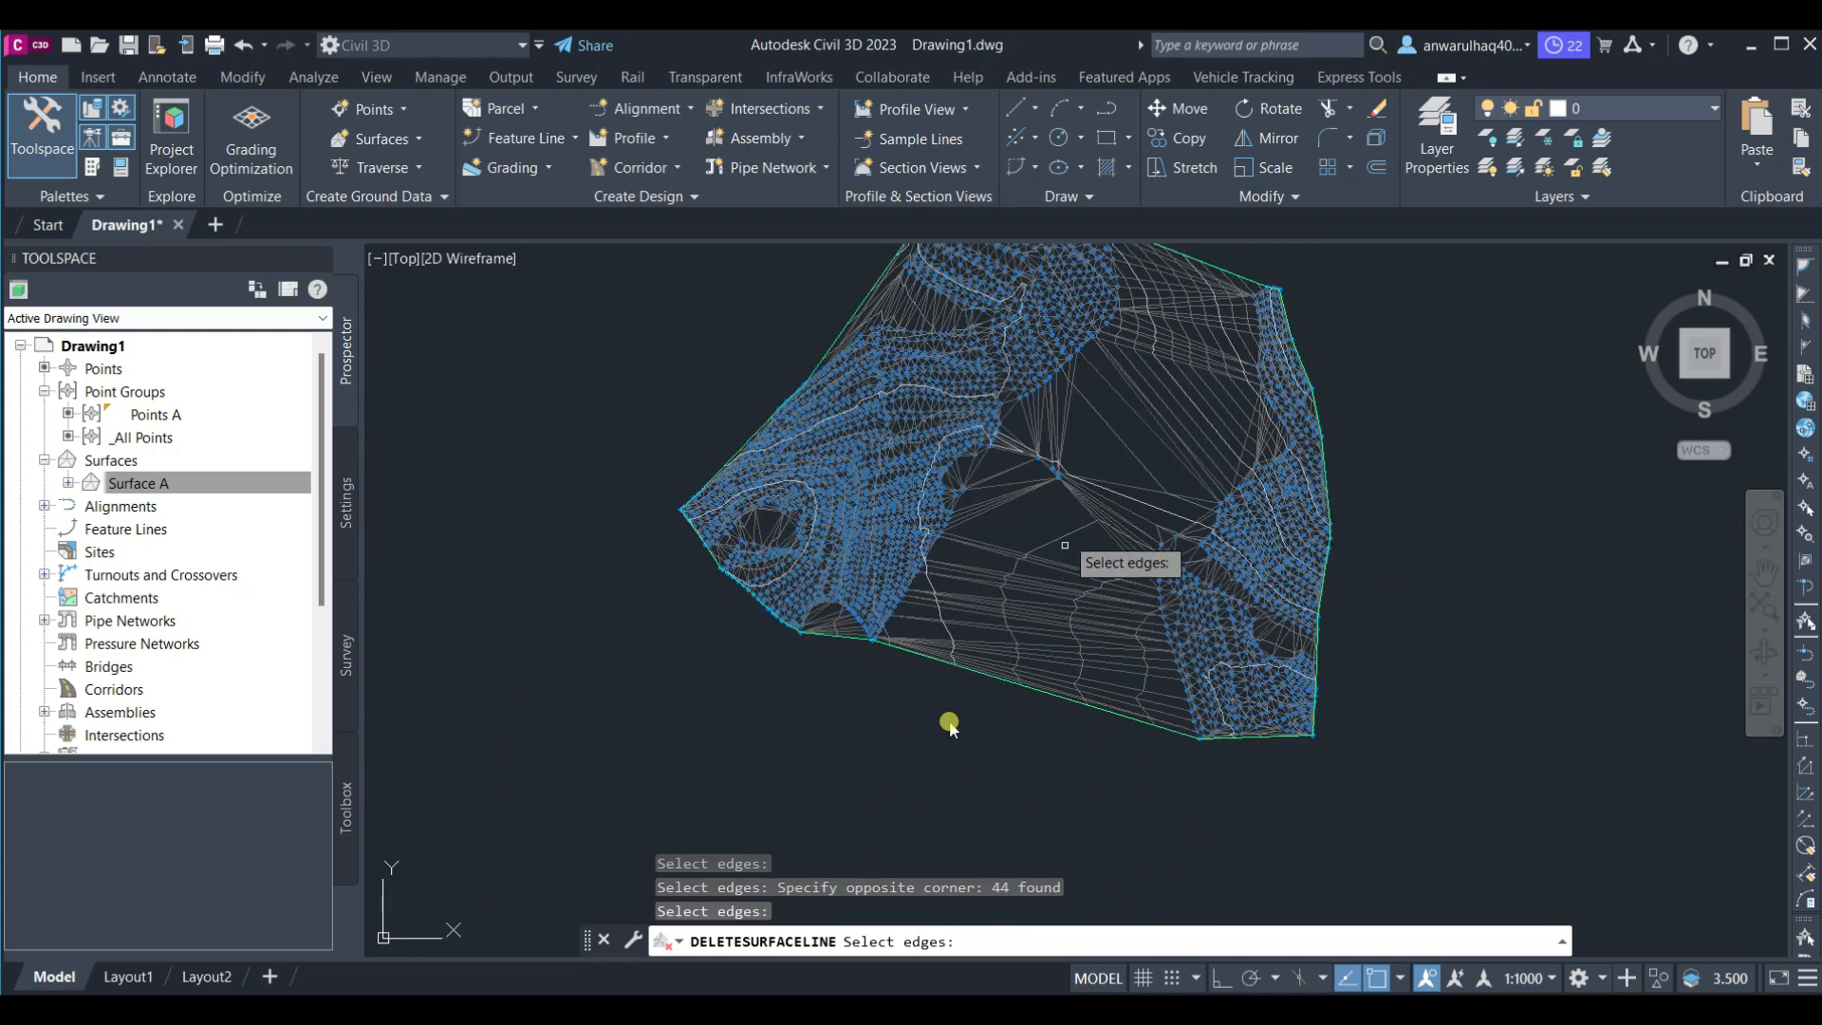
click(1098, 455)
click(949, 723)
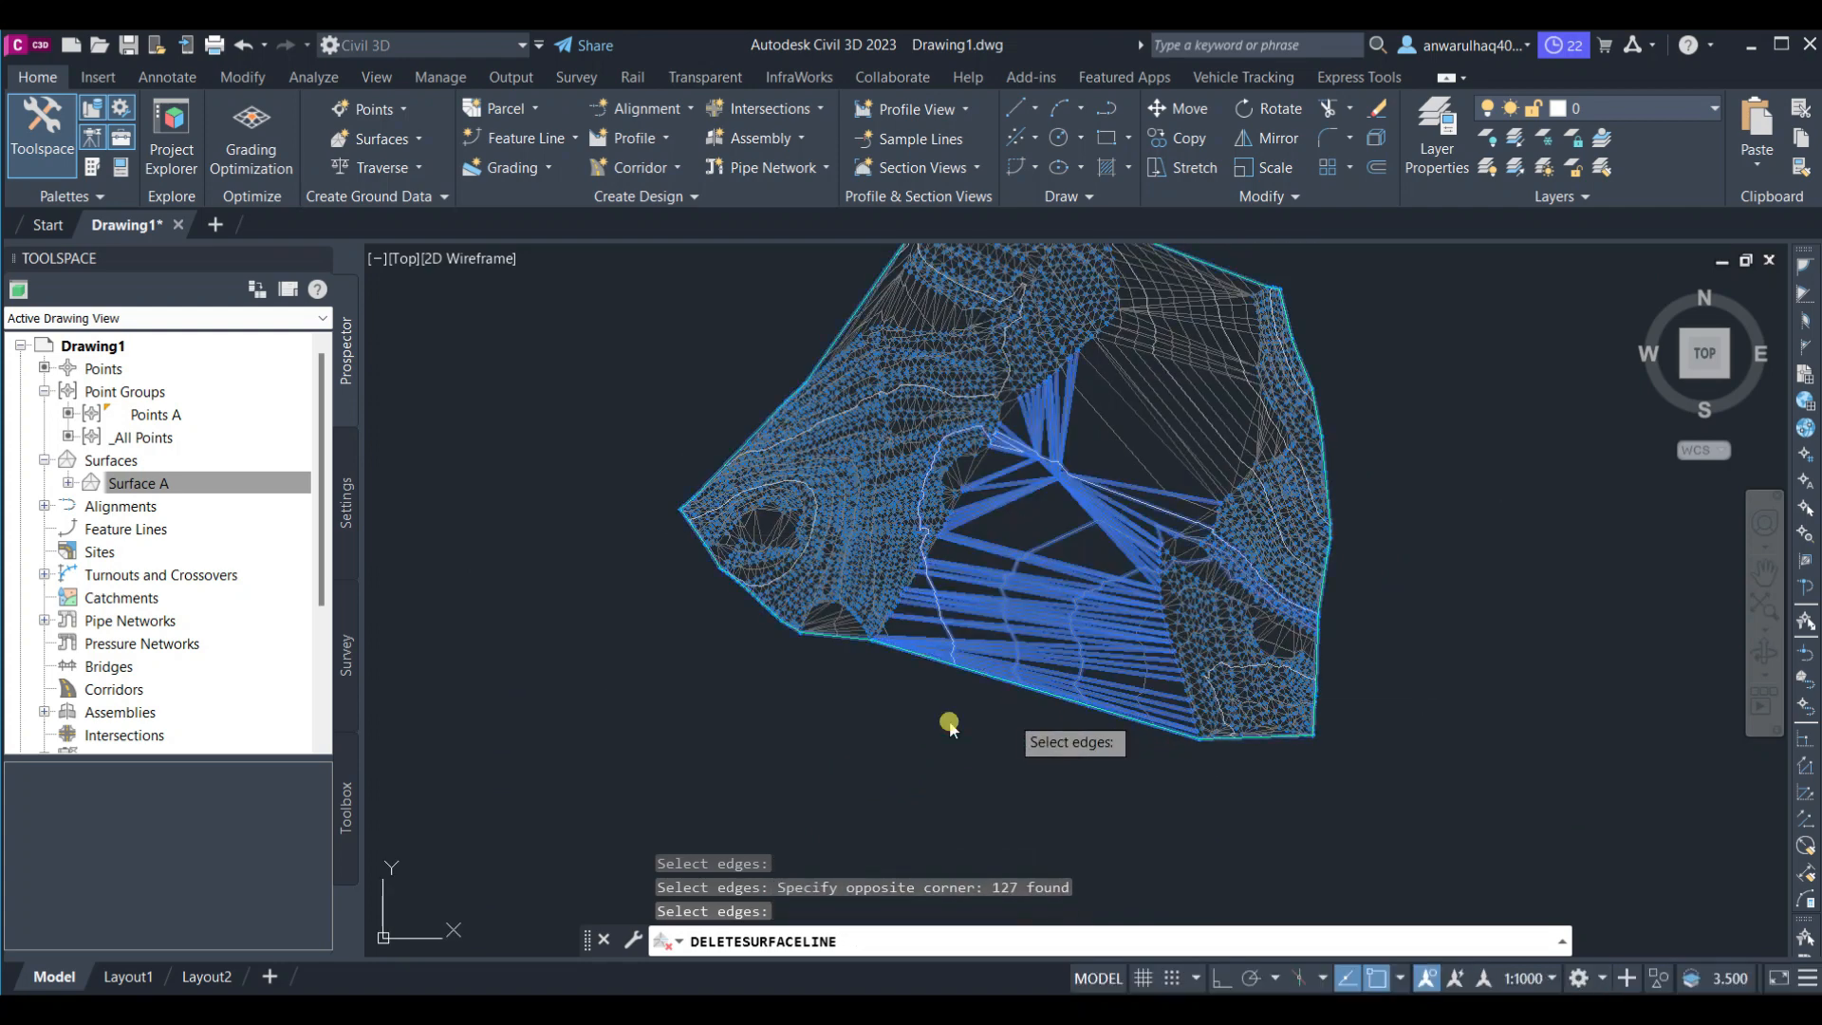
key(Return)
click(1218, 397)
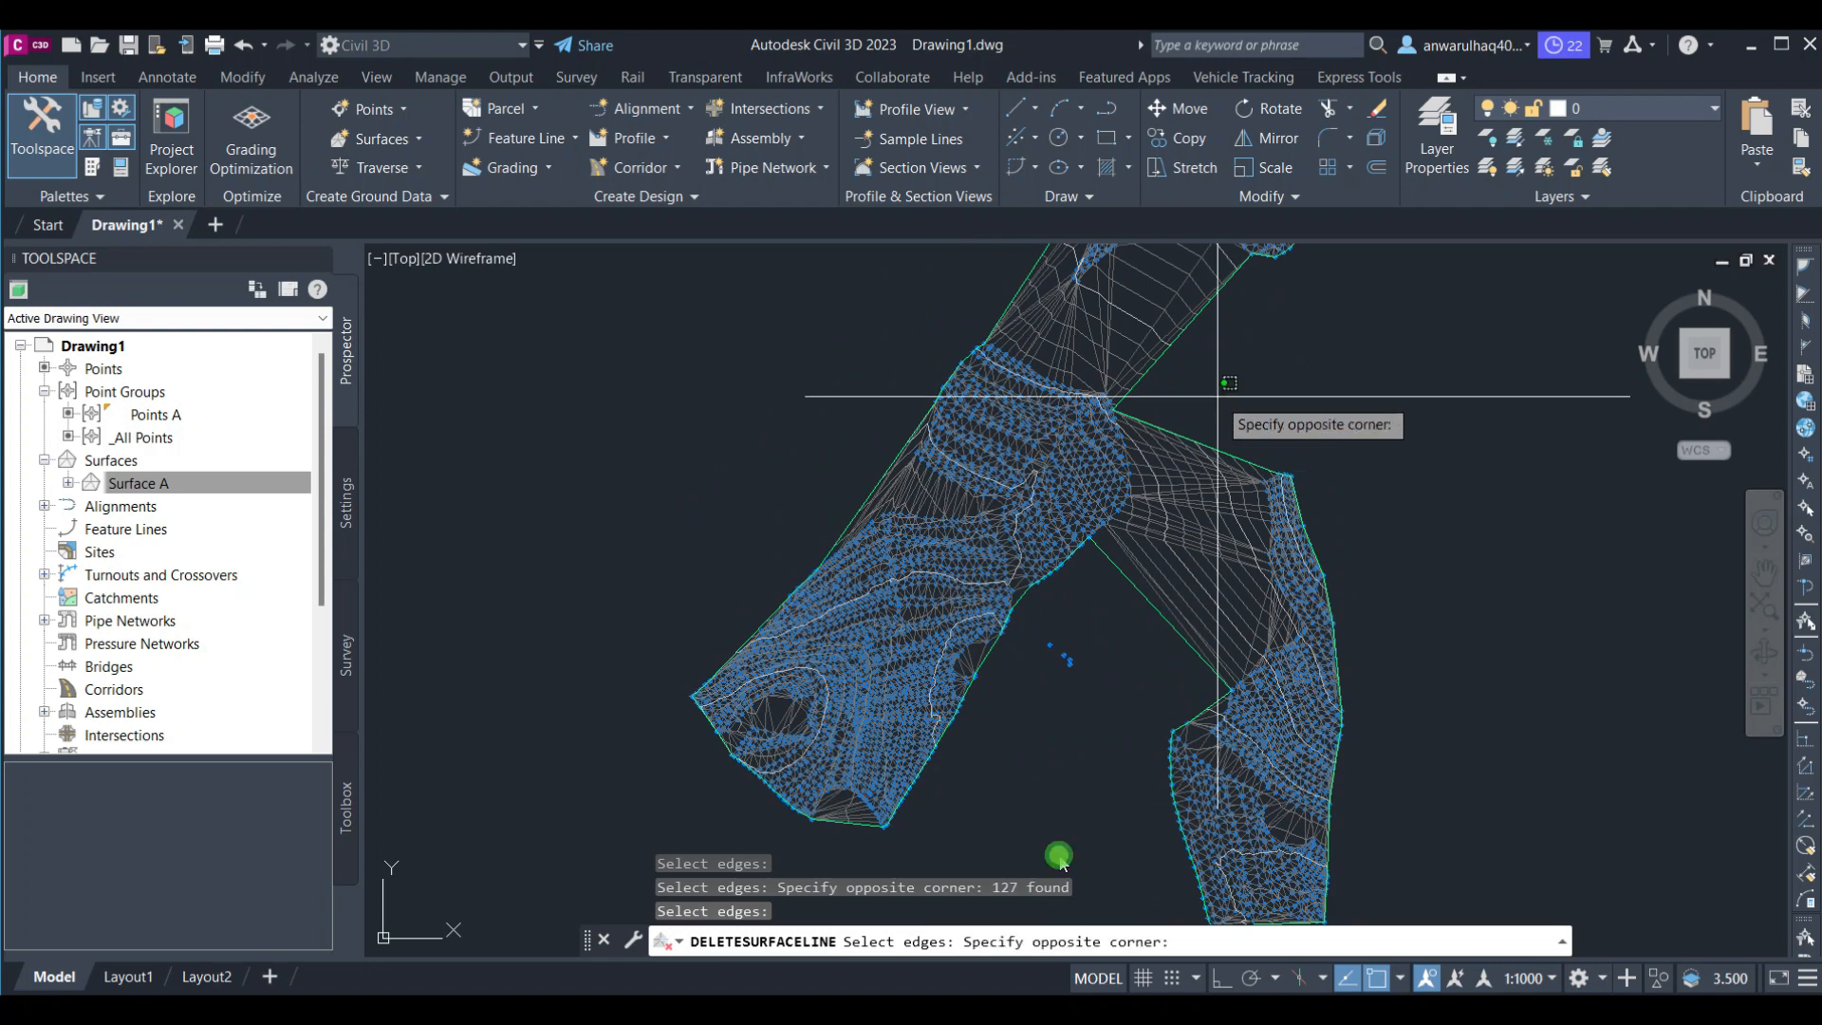
click(1143, 605)
key(Return)
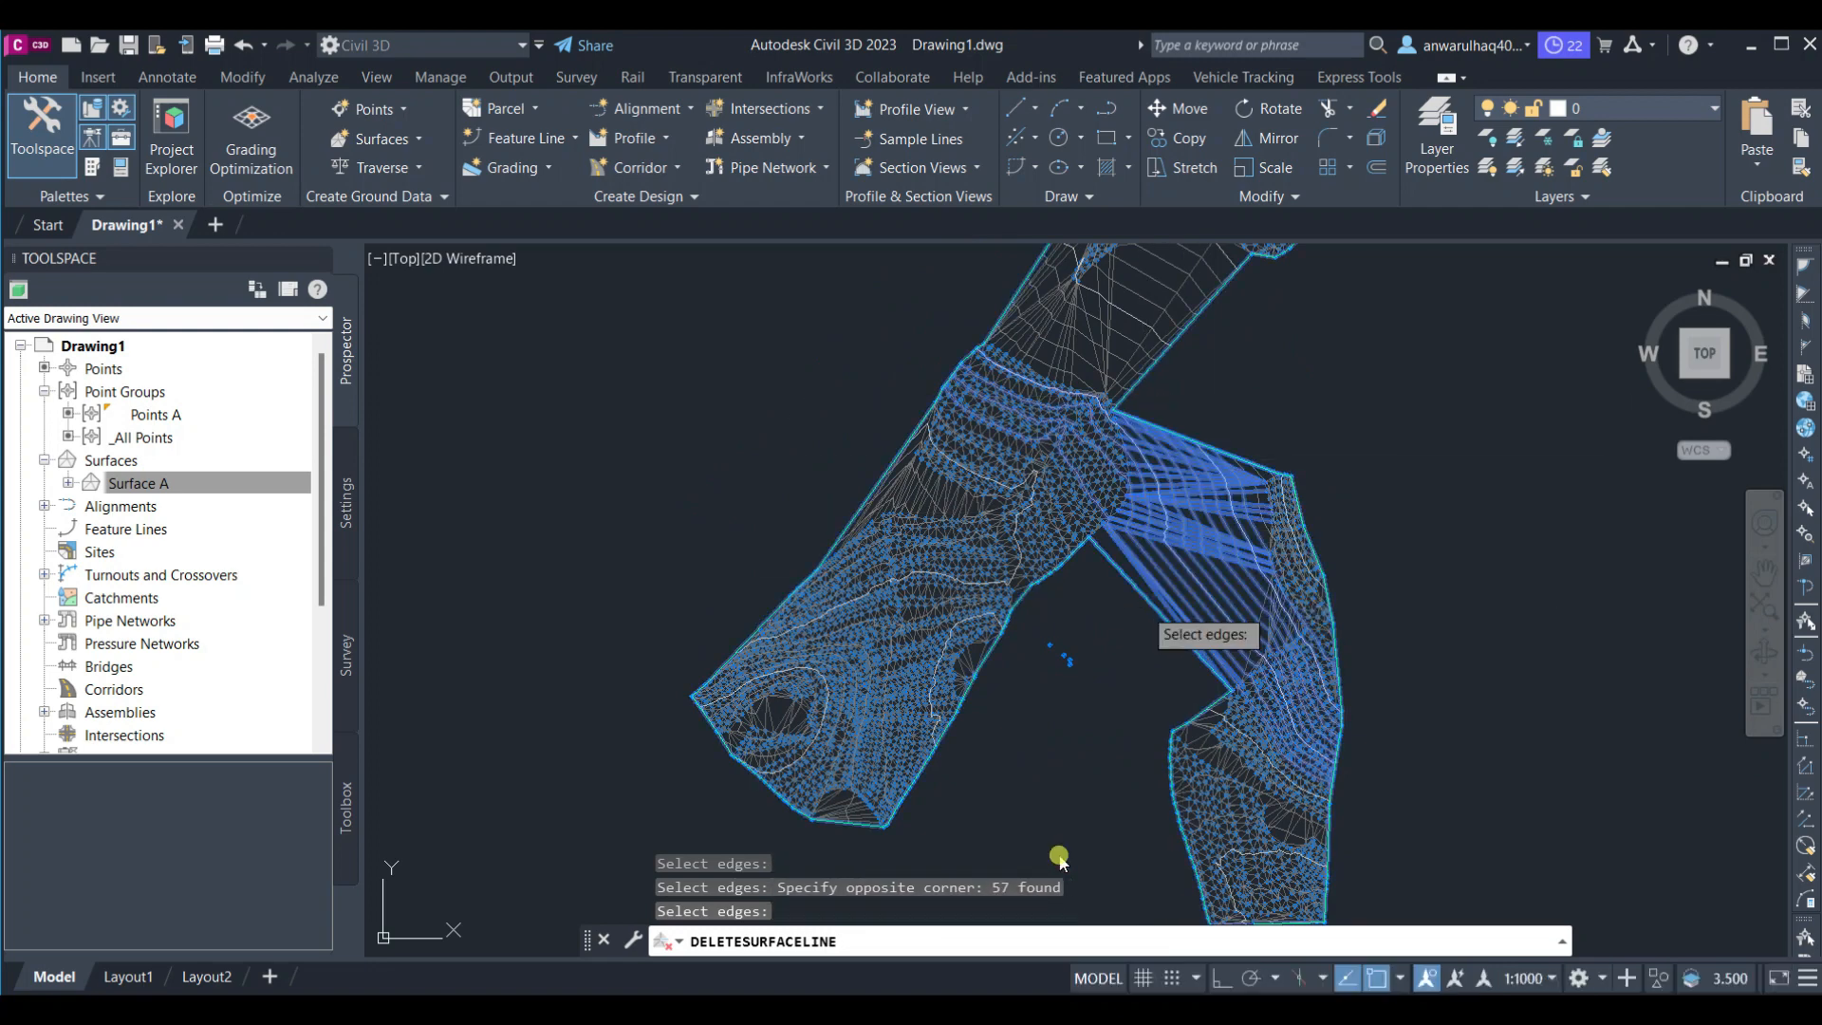
Delete the remaining long edges along the central eastern boundary and exit the command
middle_drag(1108, 586, 1158, 840)
click(1376, 571)
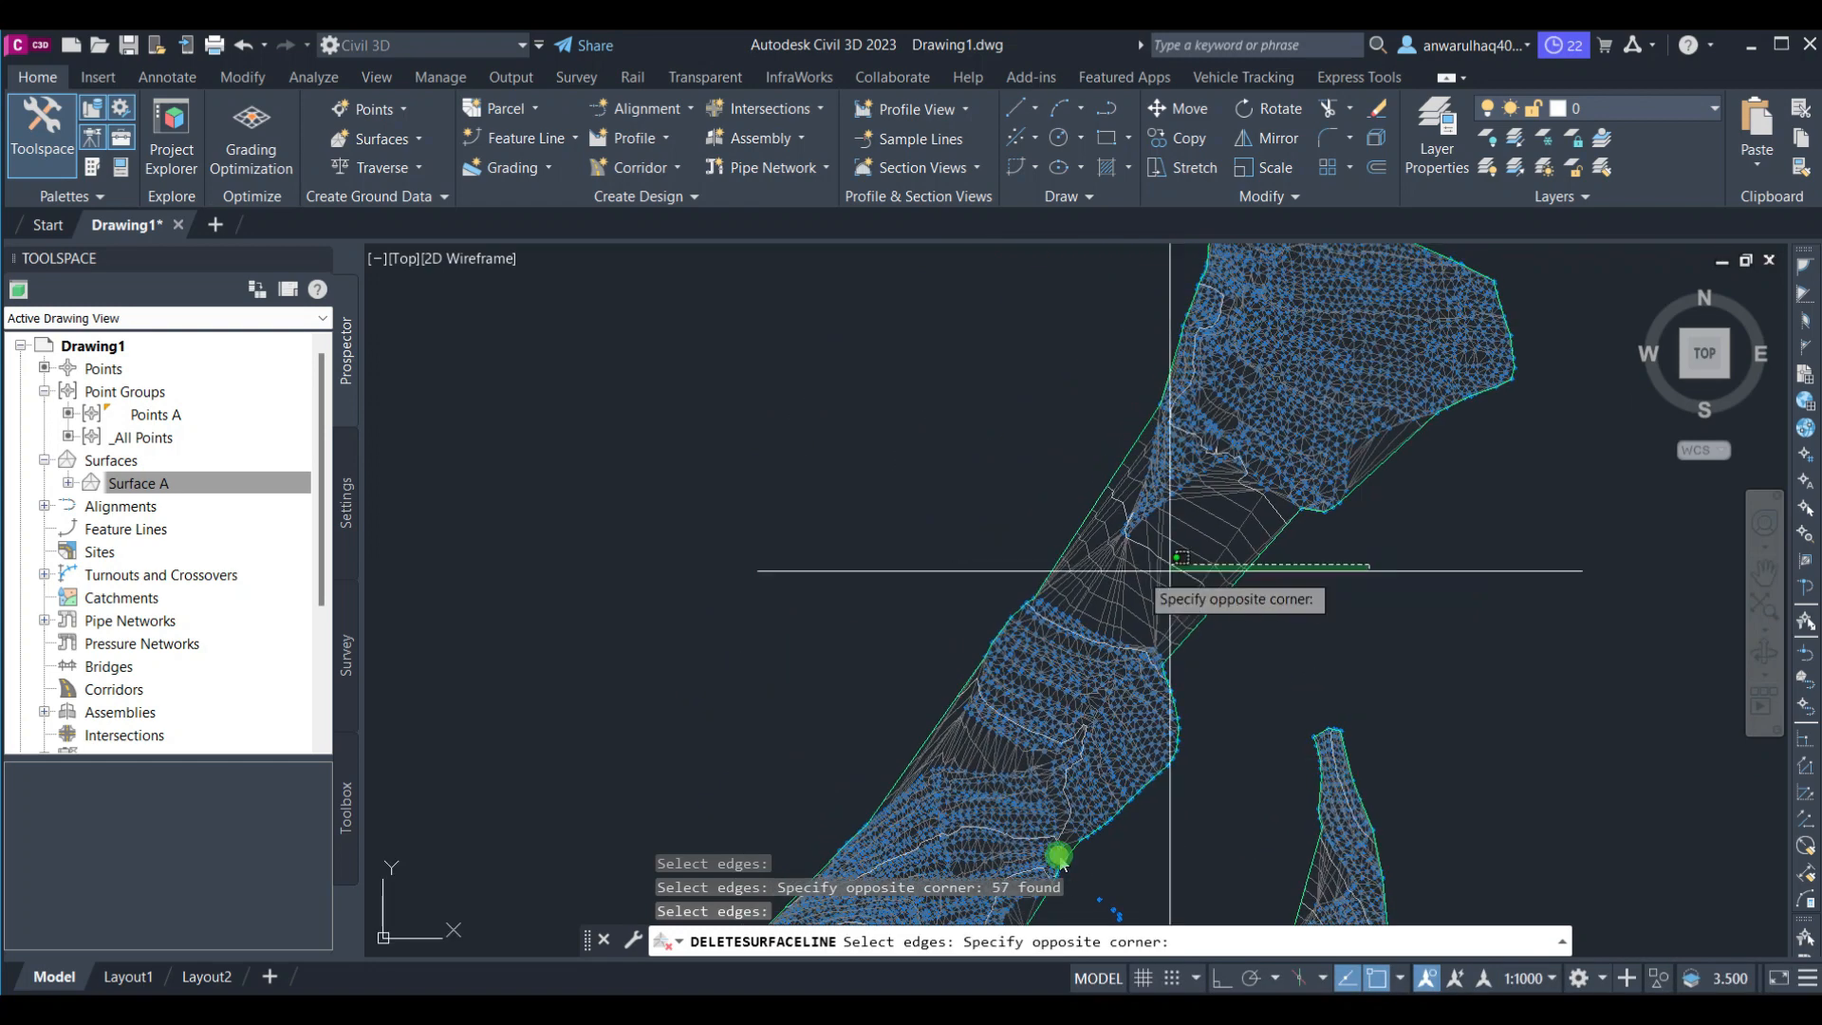
click(1141, 586)
key(Return)
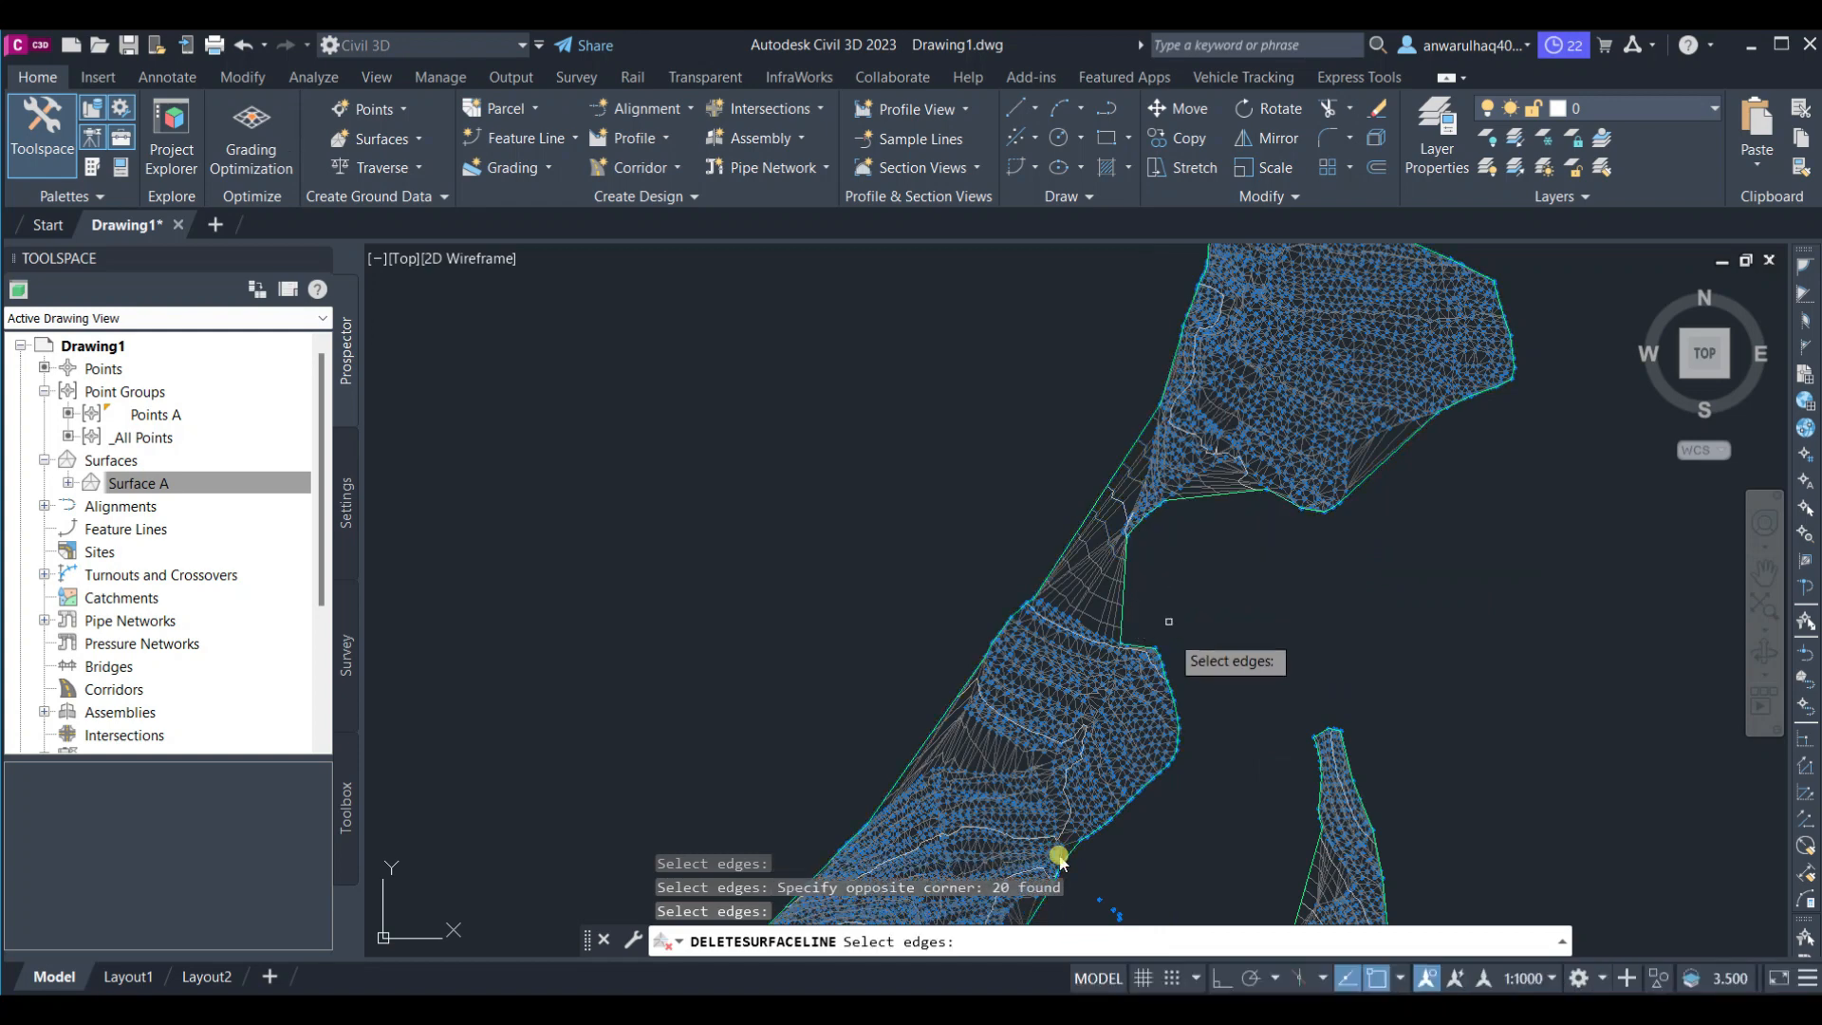
scroll(1292, 665, down, 5)
middle_drag(1292, 664, 1303, 545)
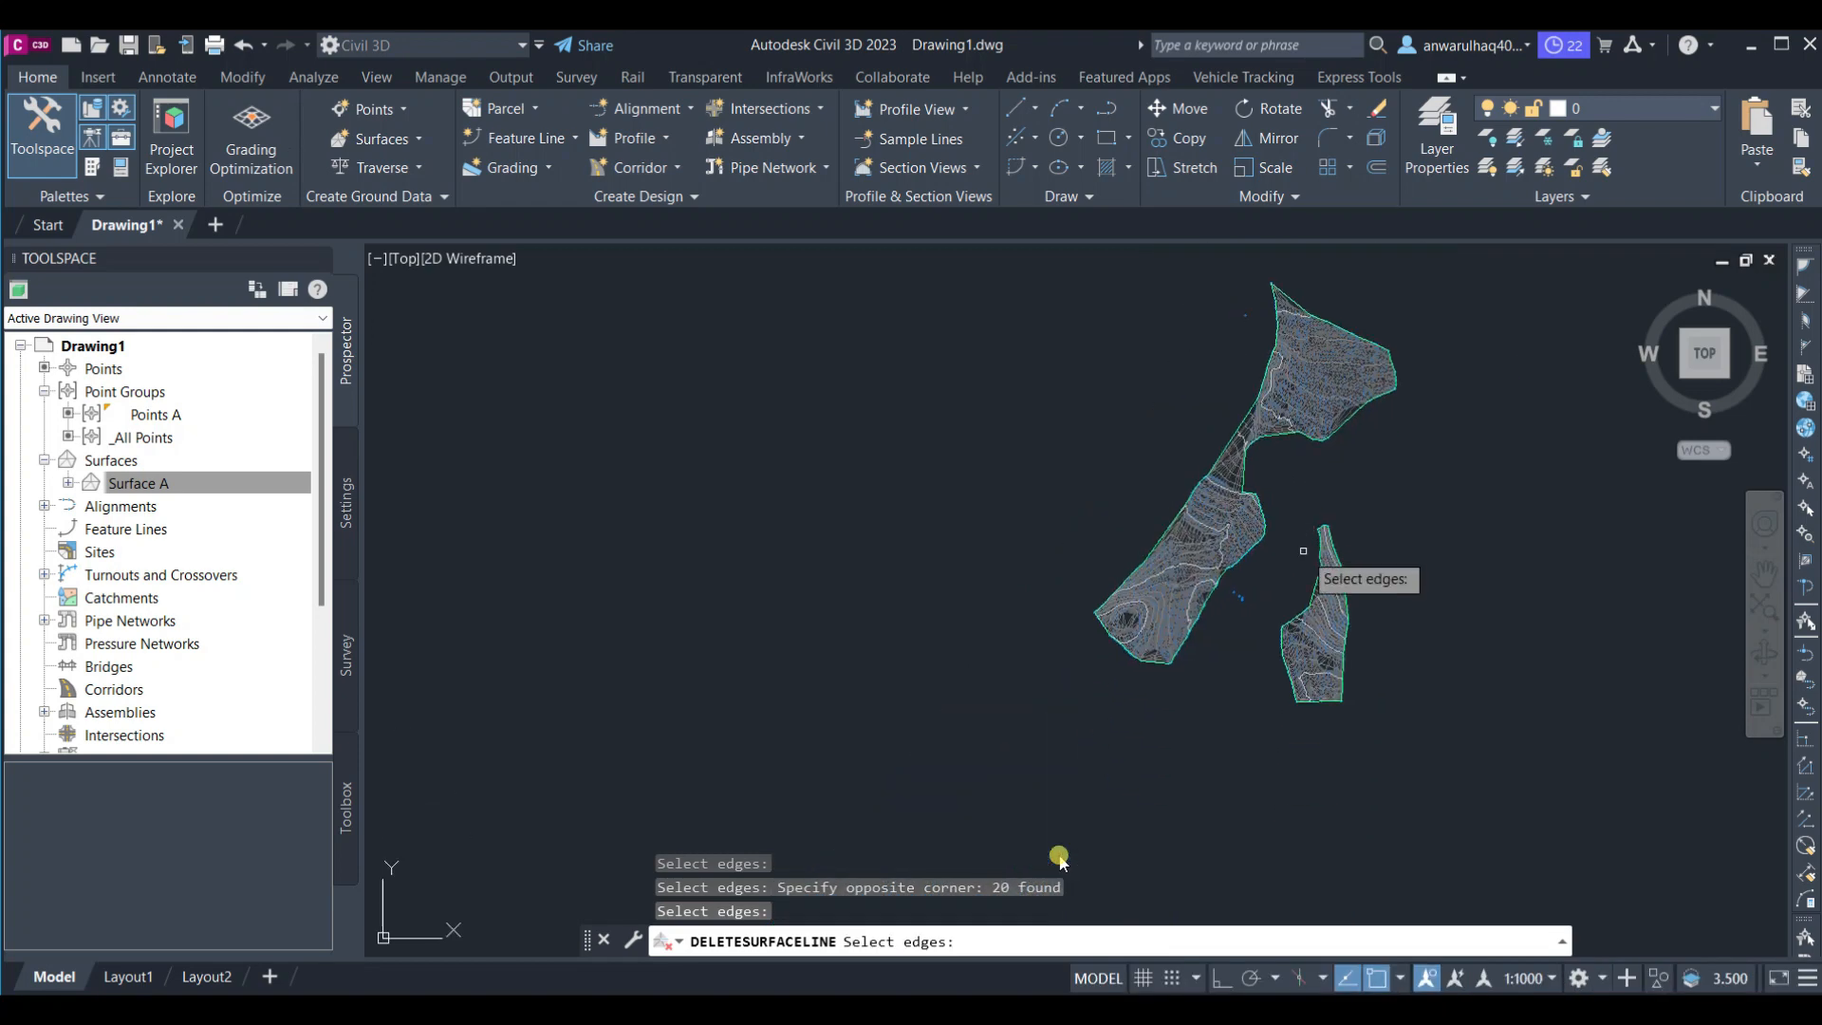
key(Escape)
Set the Points A point group's point style to <none>
click(1273, 542)
scroll(1281, 531, up, 2)
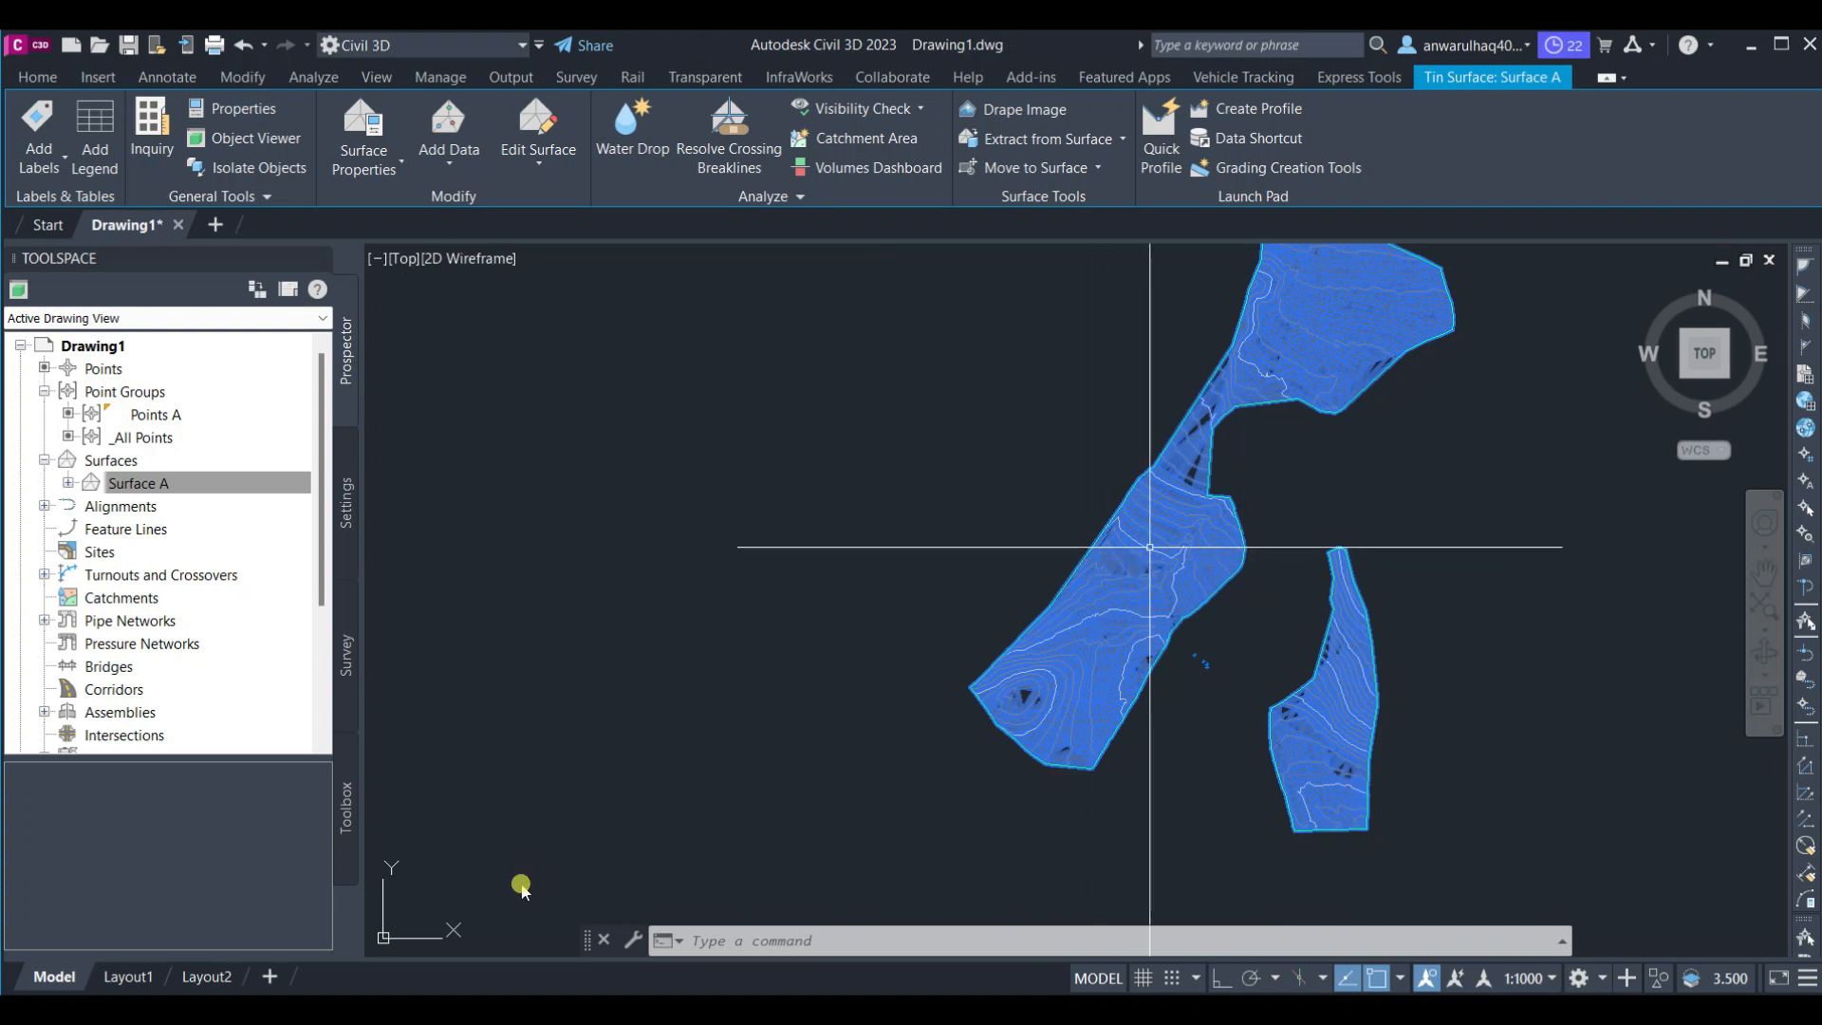
middle_drag(1139, 587, 1080, 600)
click(152, 483)
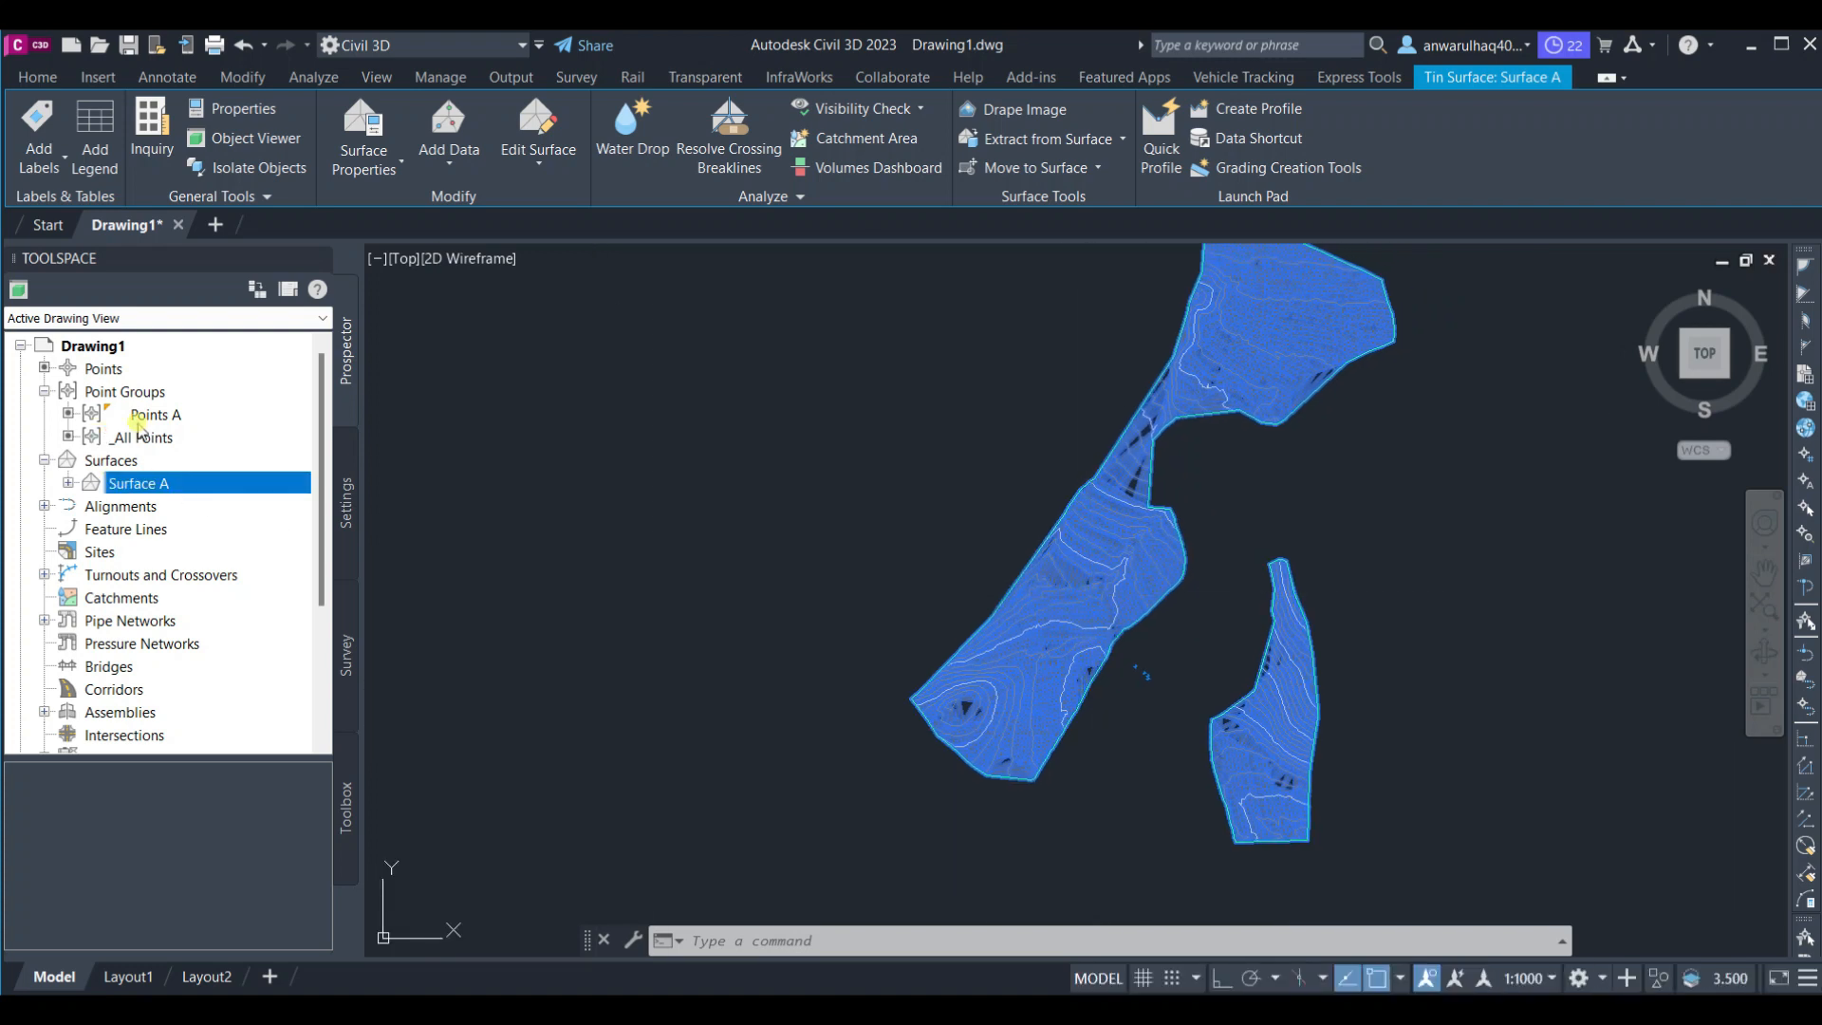
click(142, 415)
right_click(147, 415)
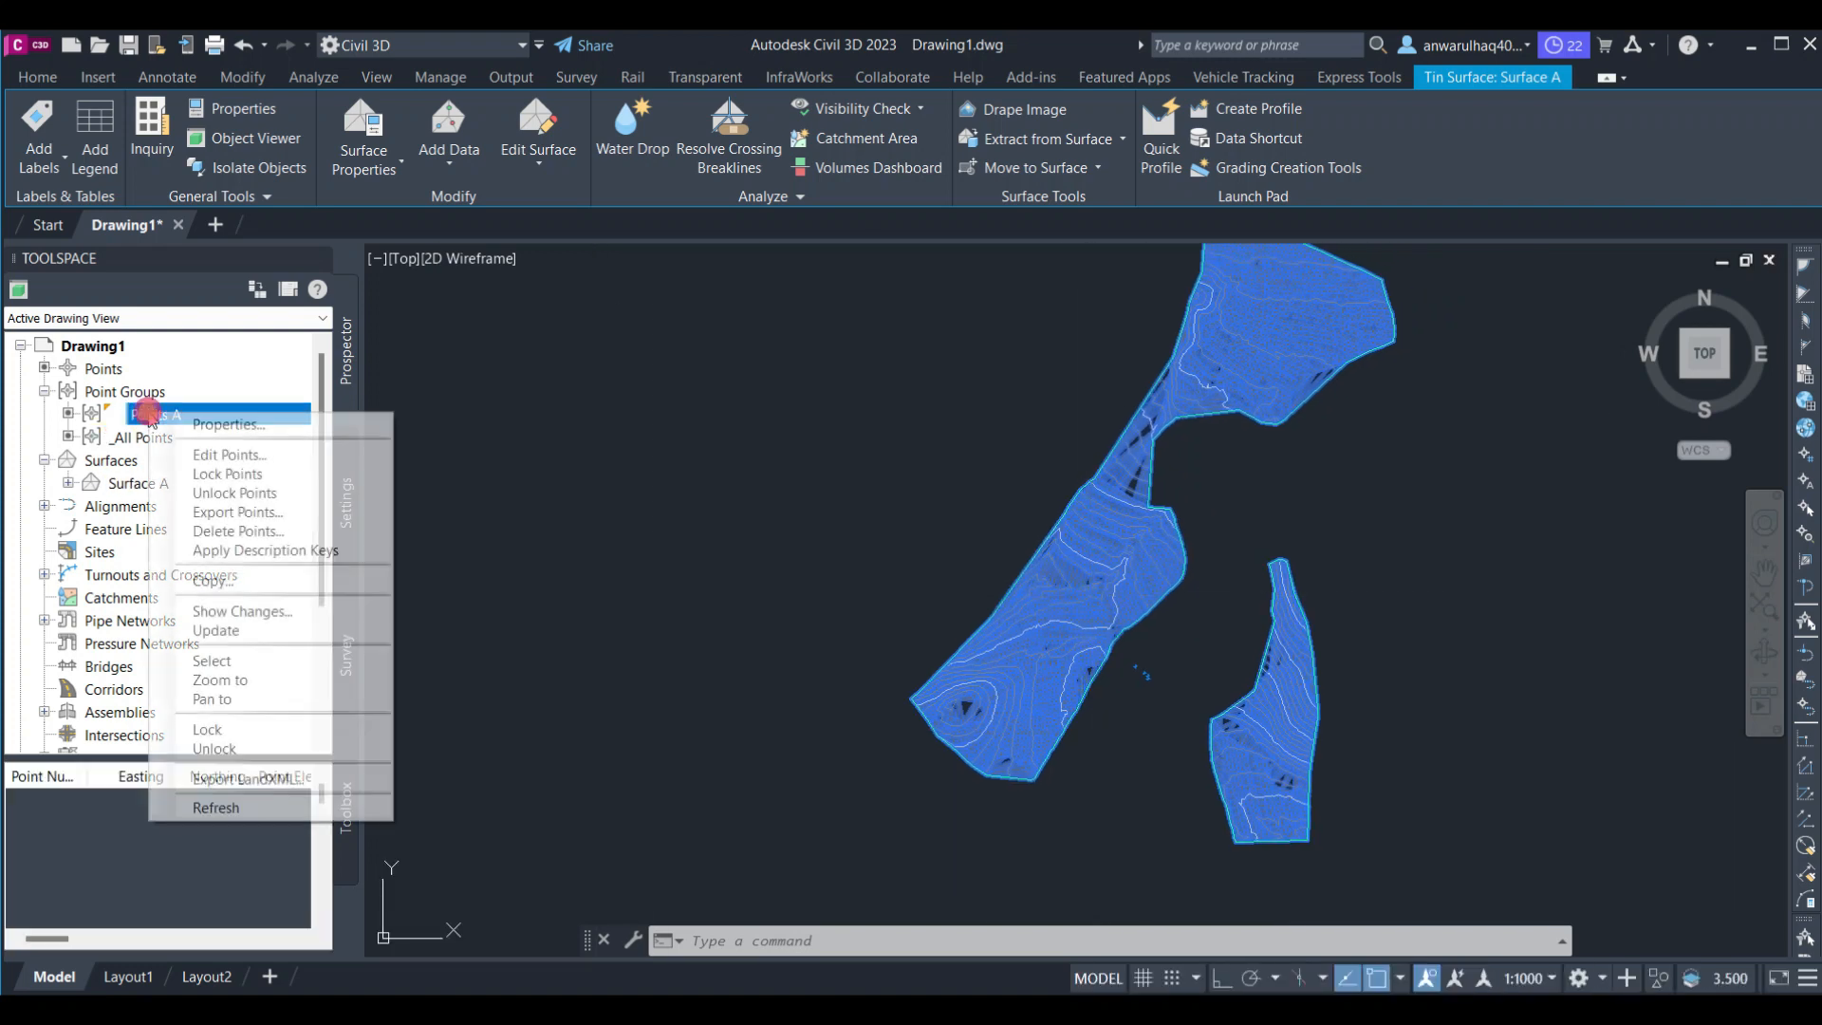
click(239, 426)
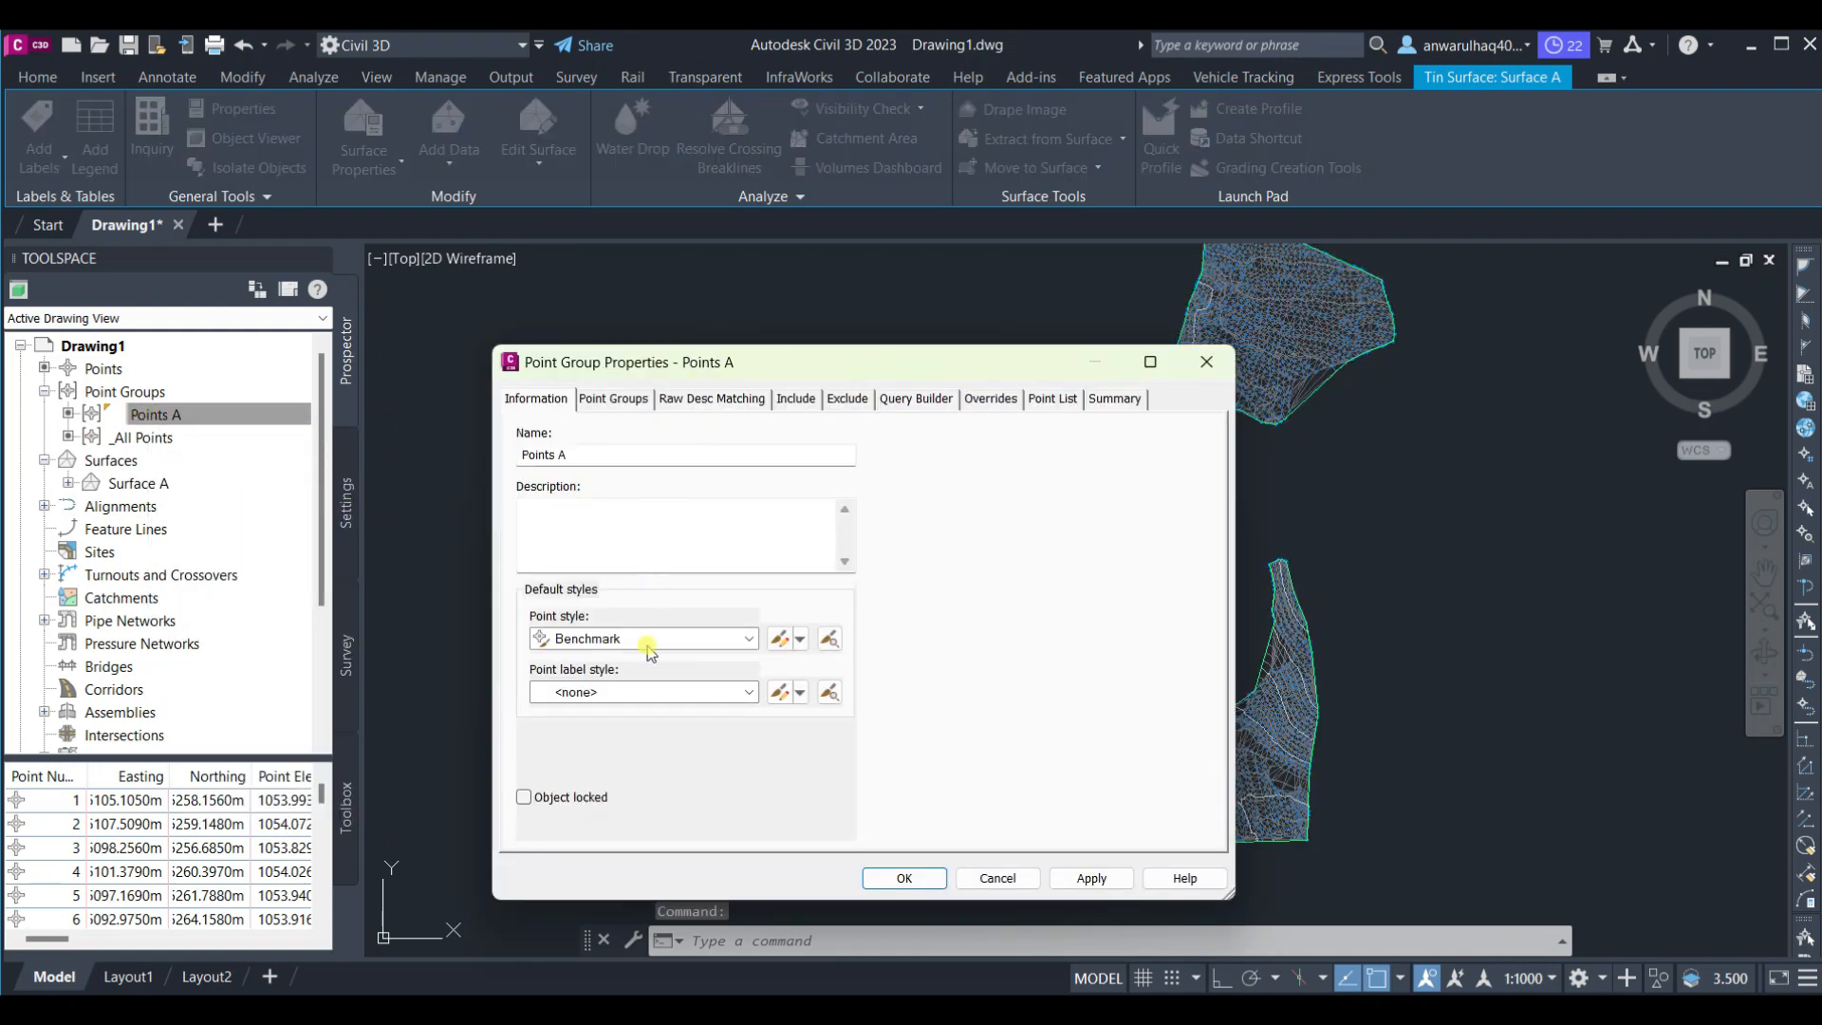
click(648, 642)
scroll(606, 675, up, 1)
click(608, 663)
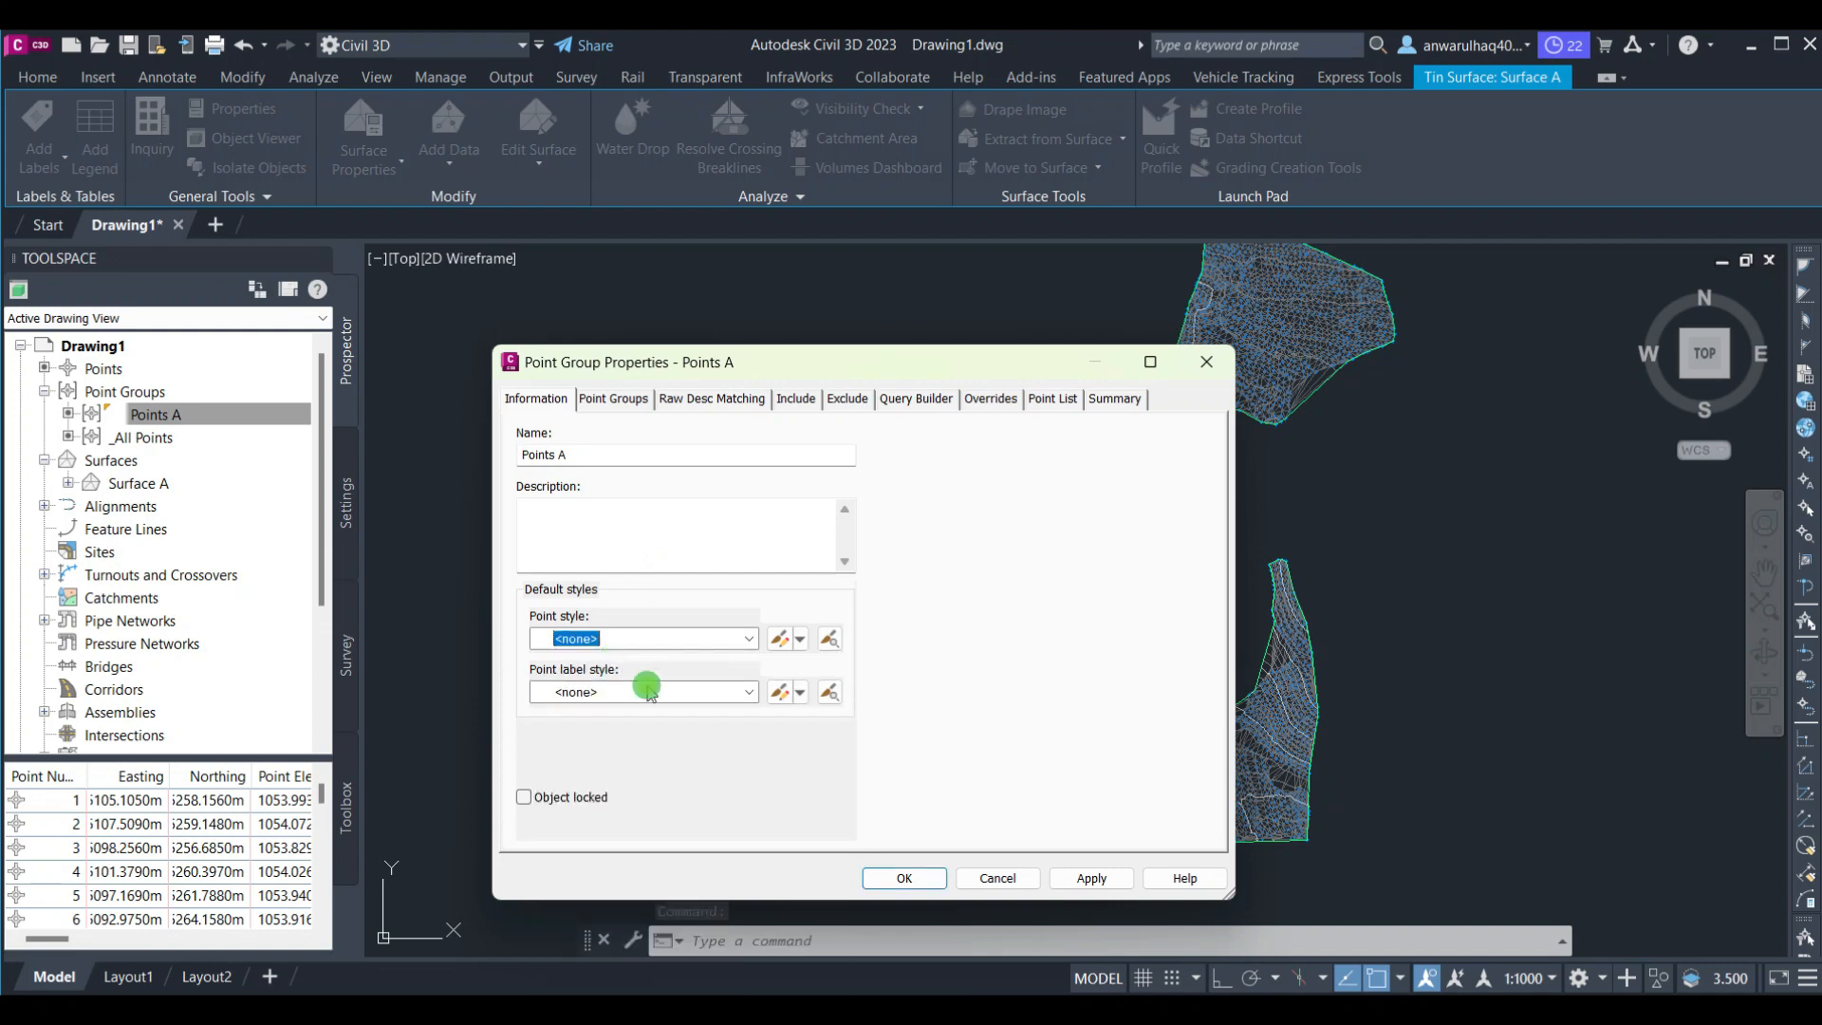
click(1085, 871)
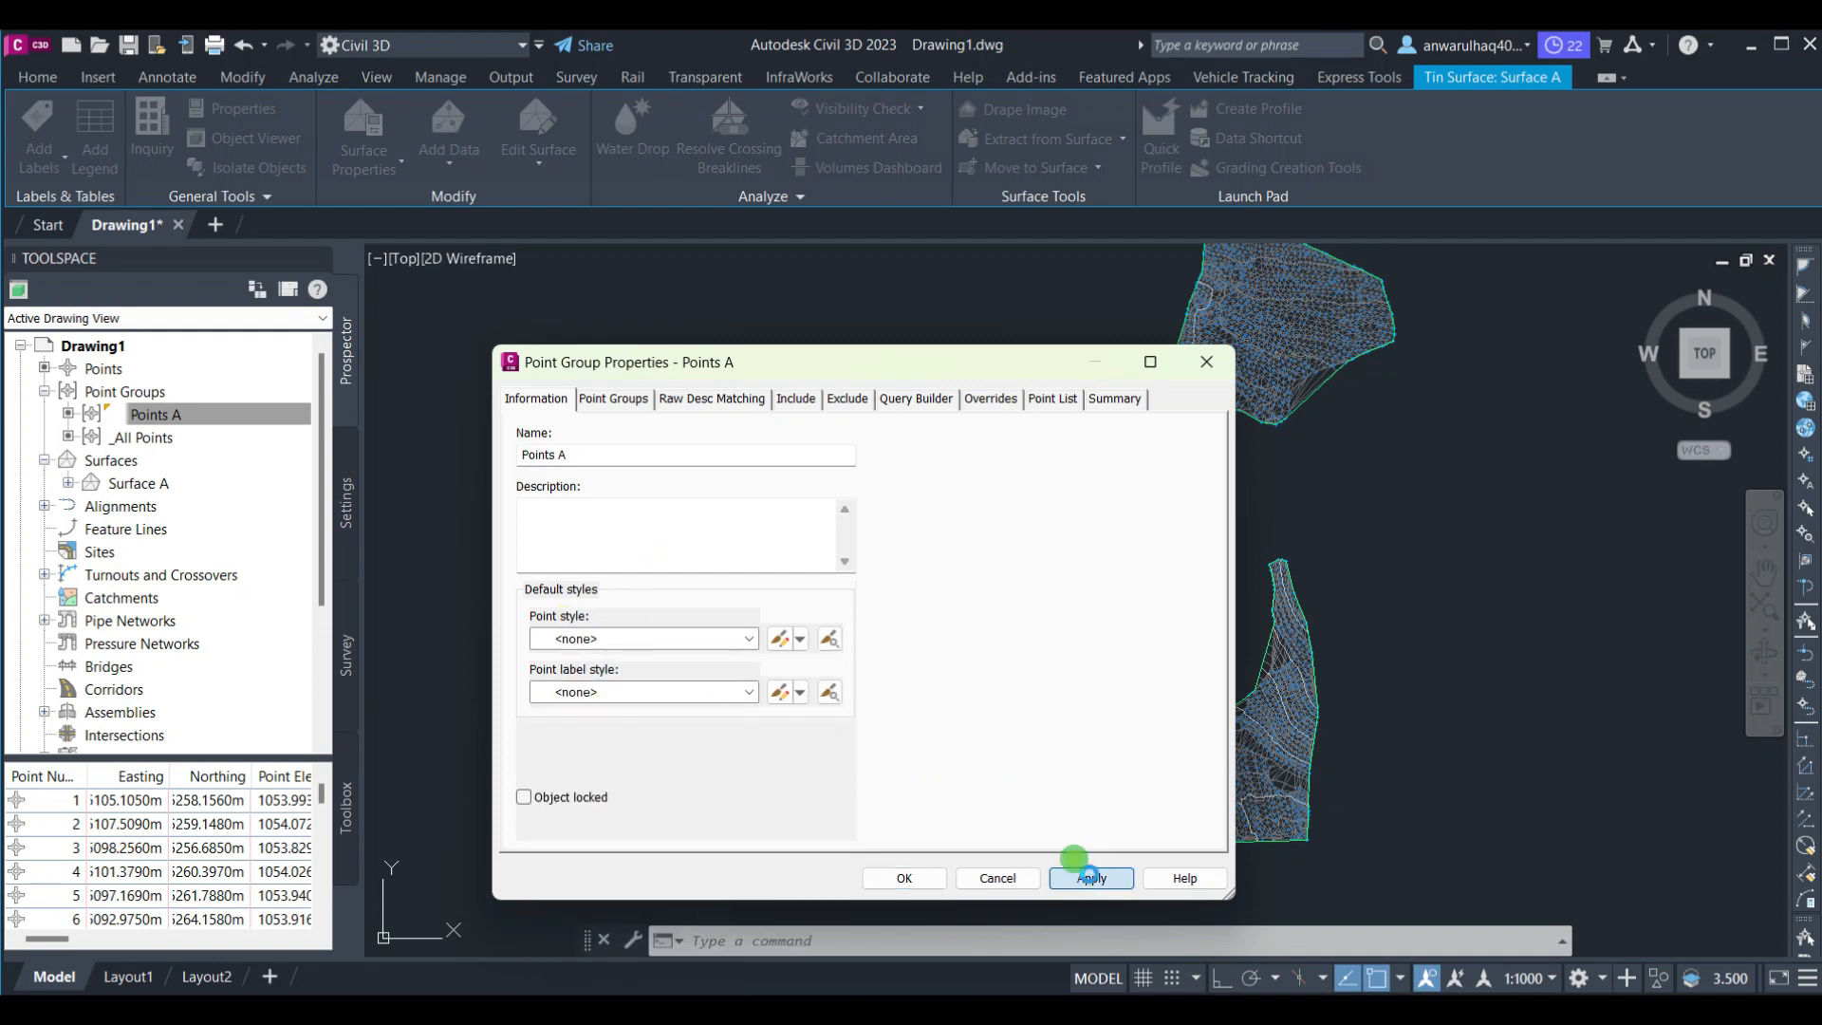
click(916, 871)
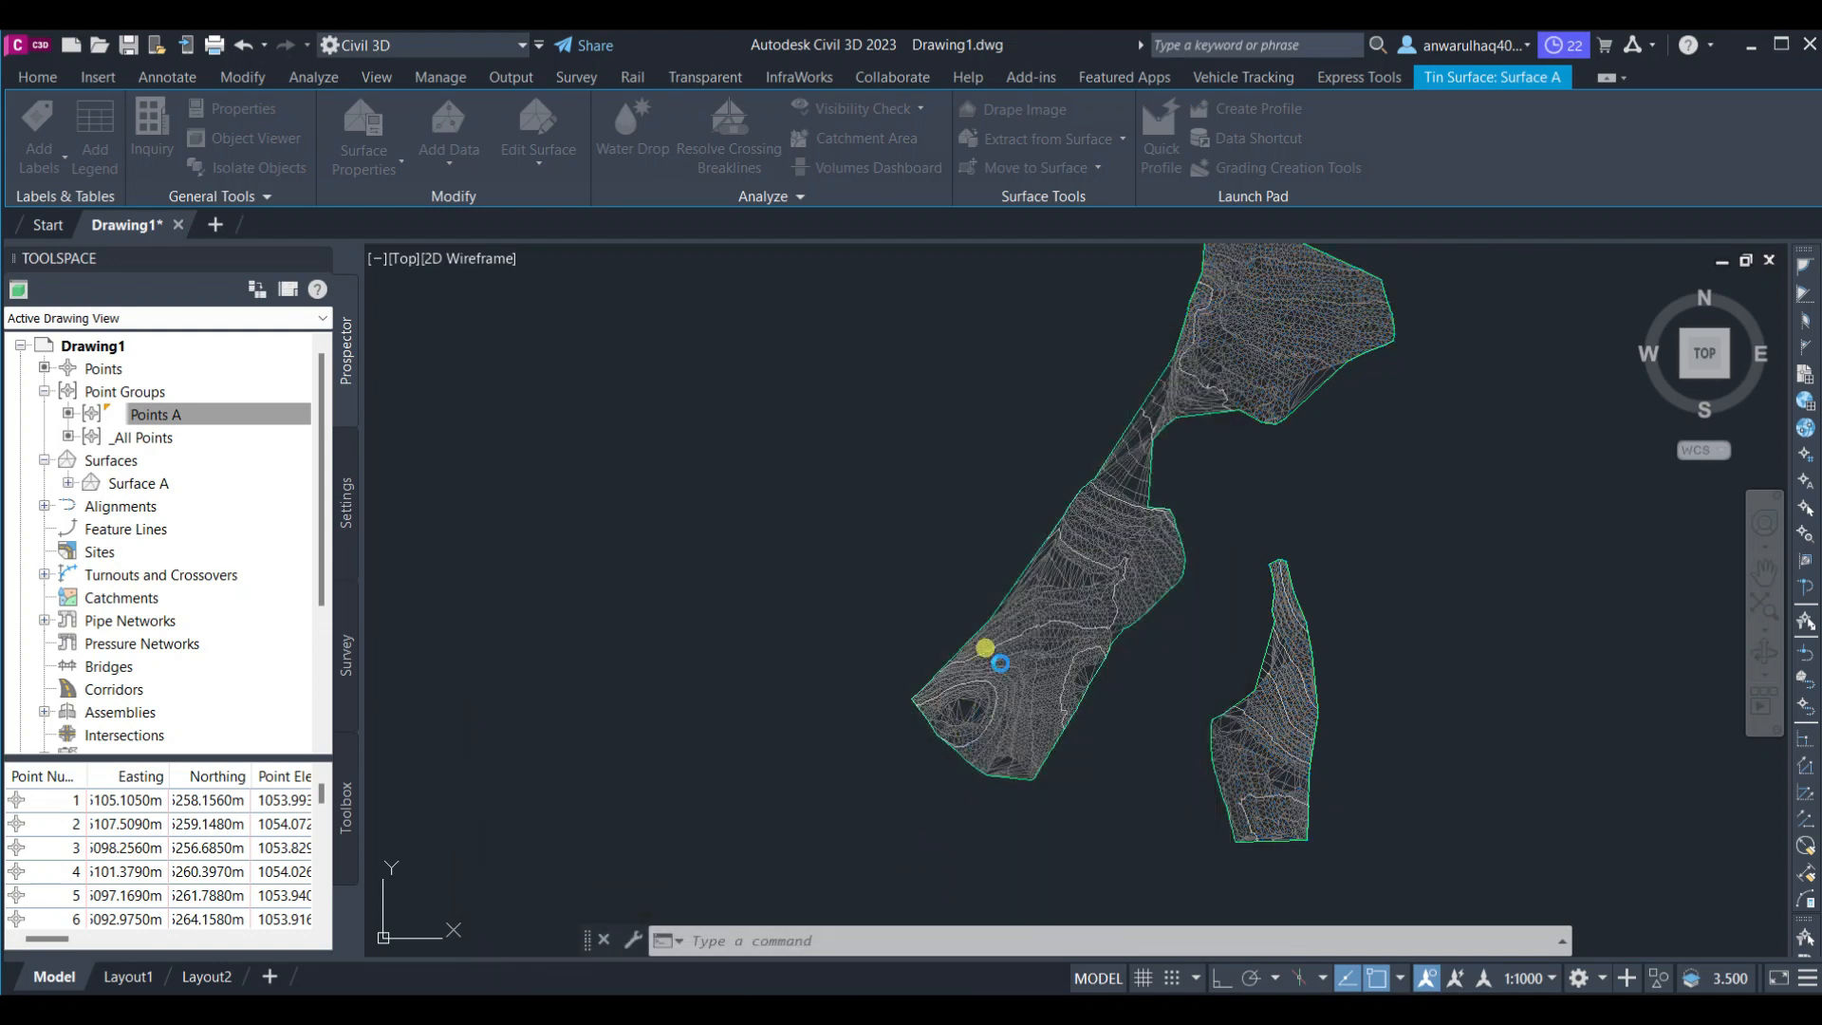
Select Surface A and turn off the triangle display in its surface style, applying the change
right_click(134, 483)
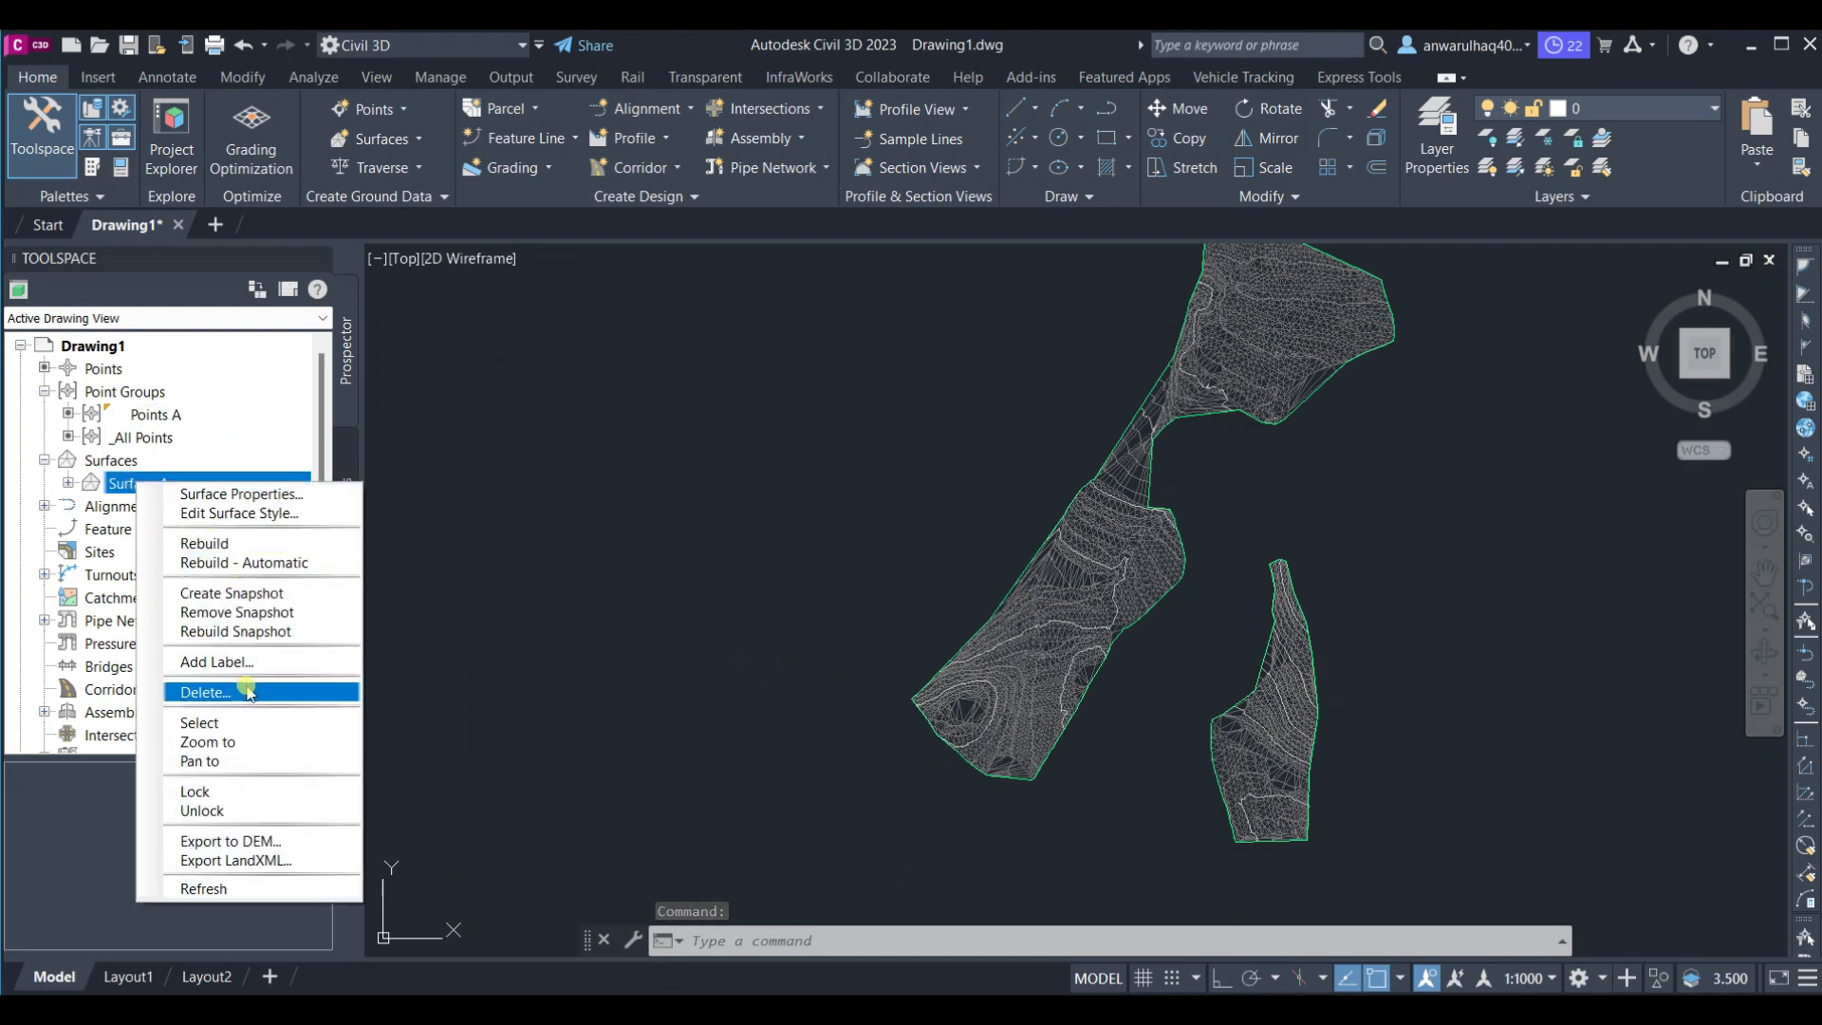
click(244, 722)
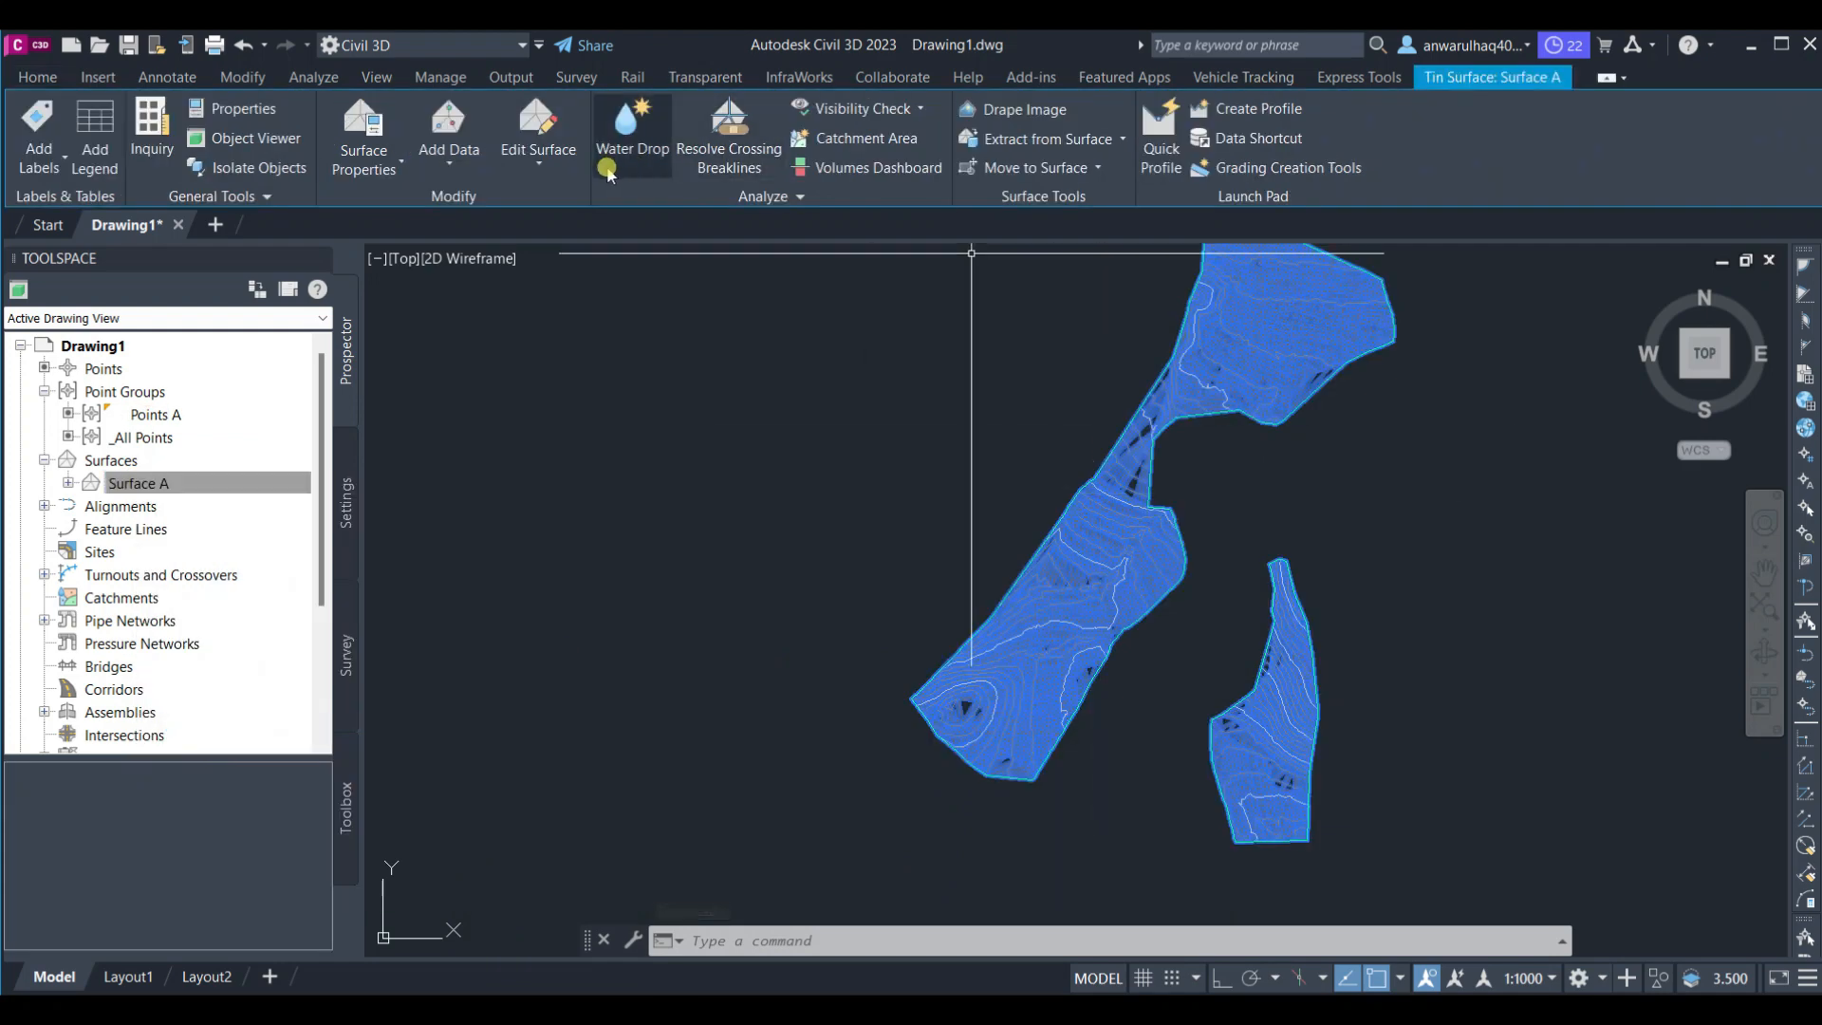
click(364, 167)
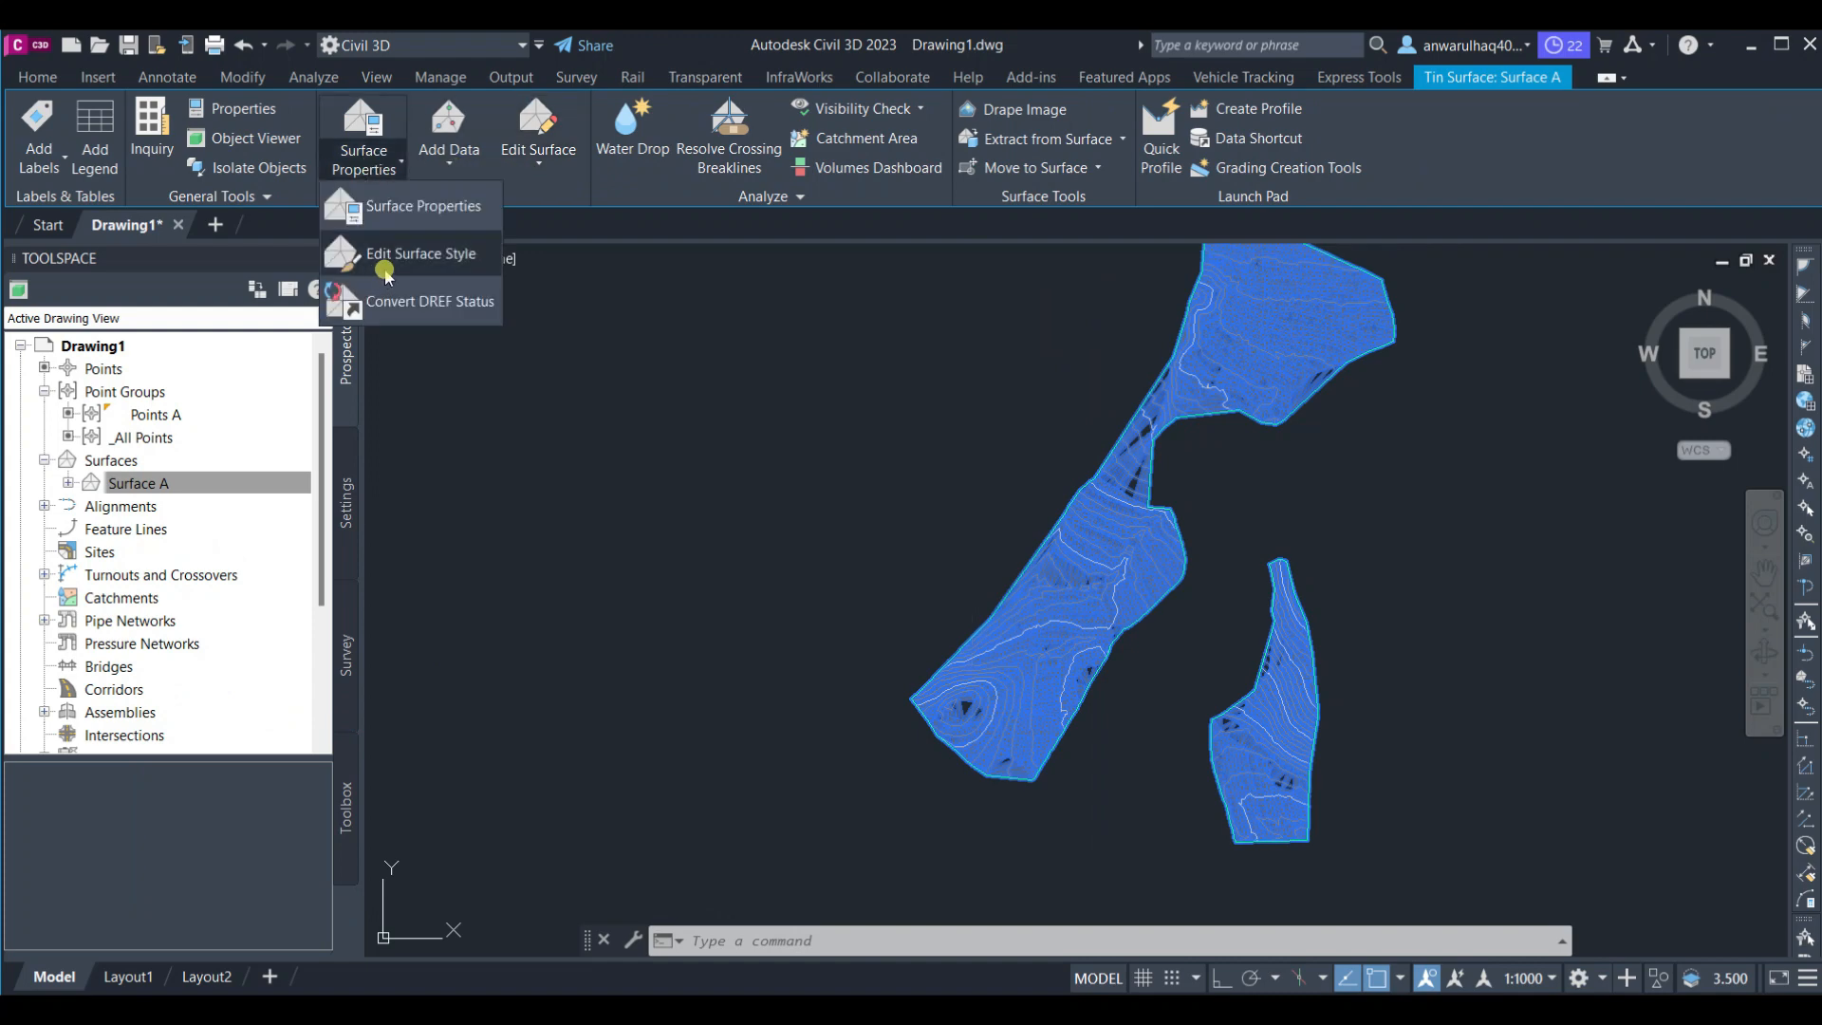
click(416, 256)
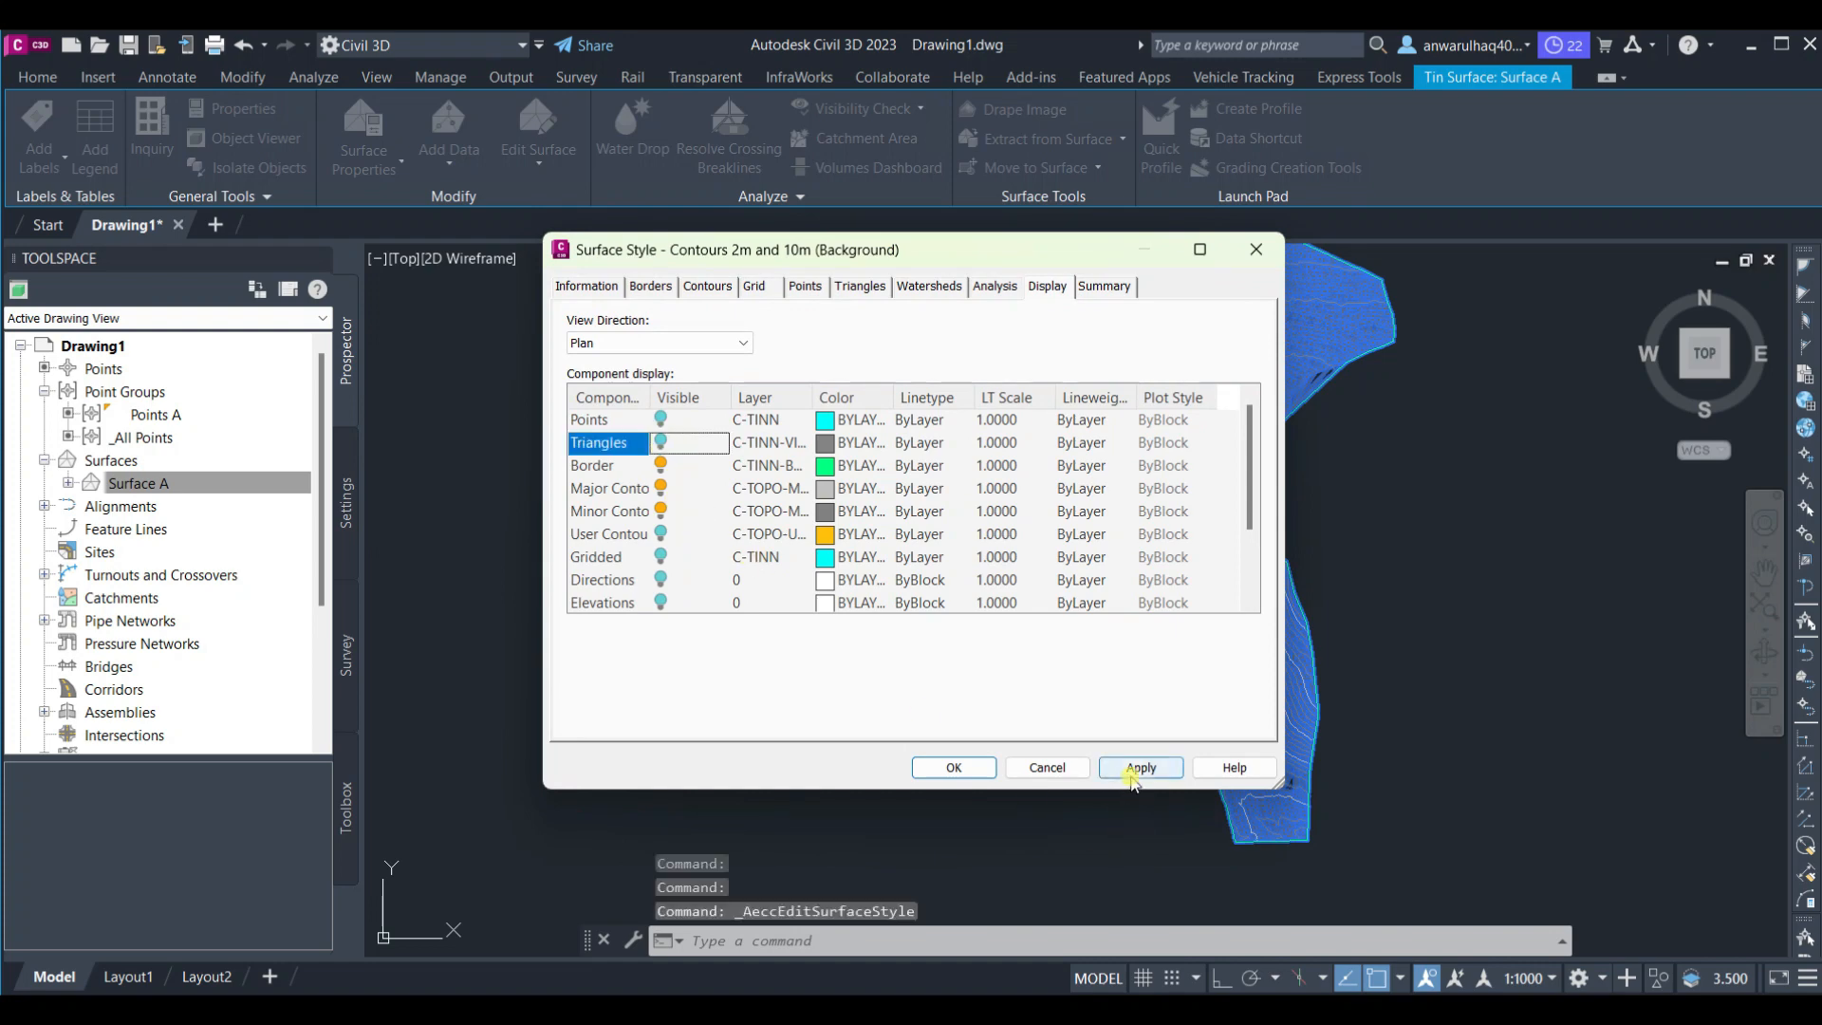
click(1138, 767)
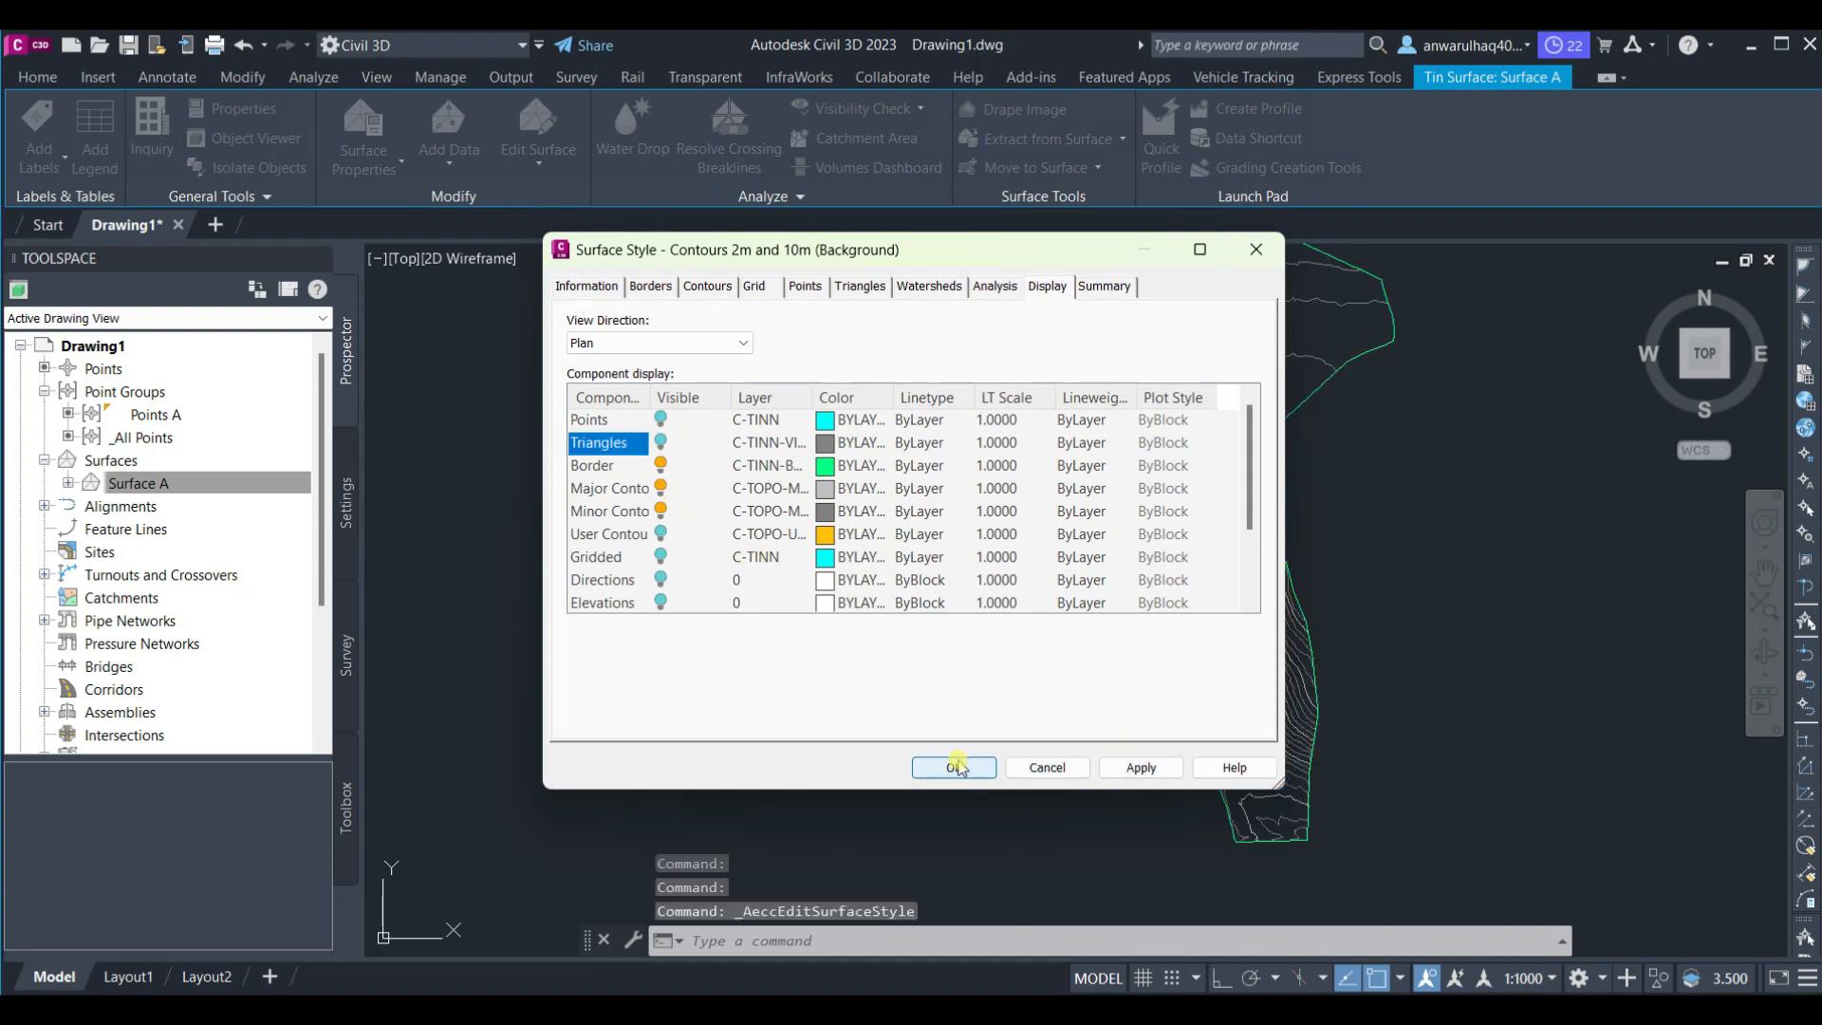
click(955, 767)
click(1006, 741)
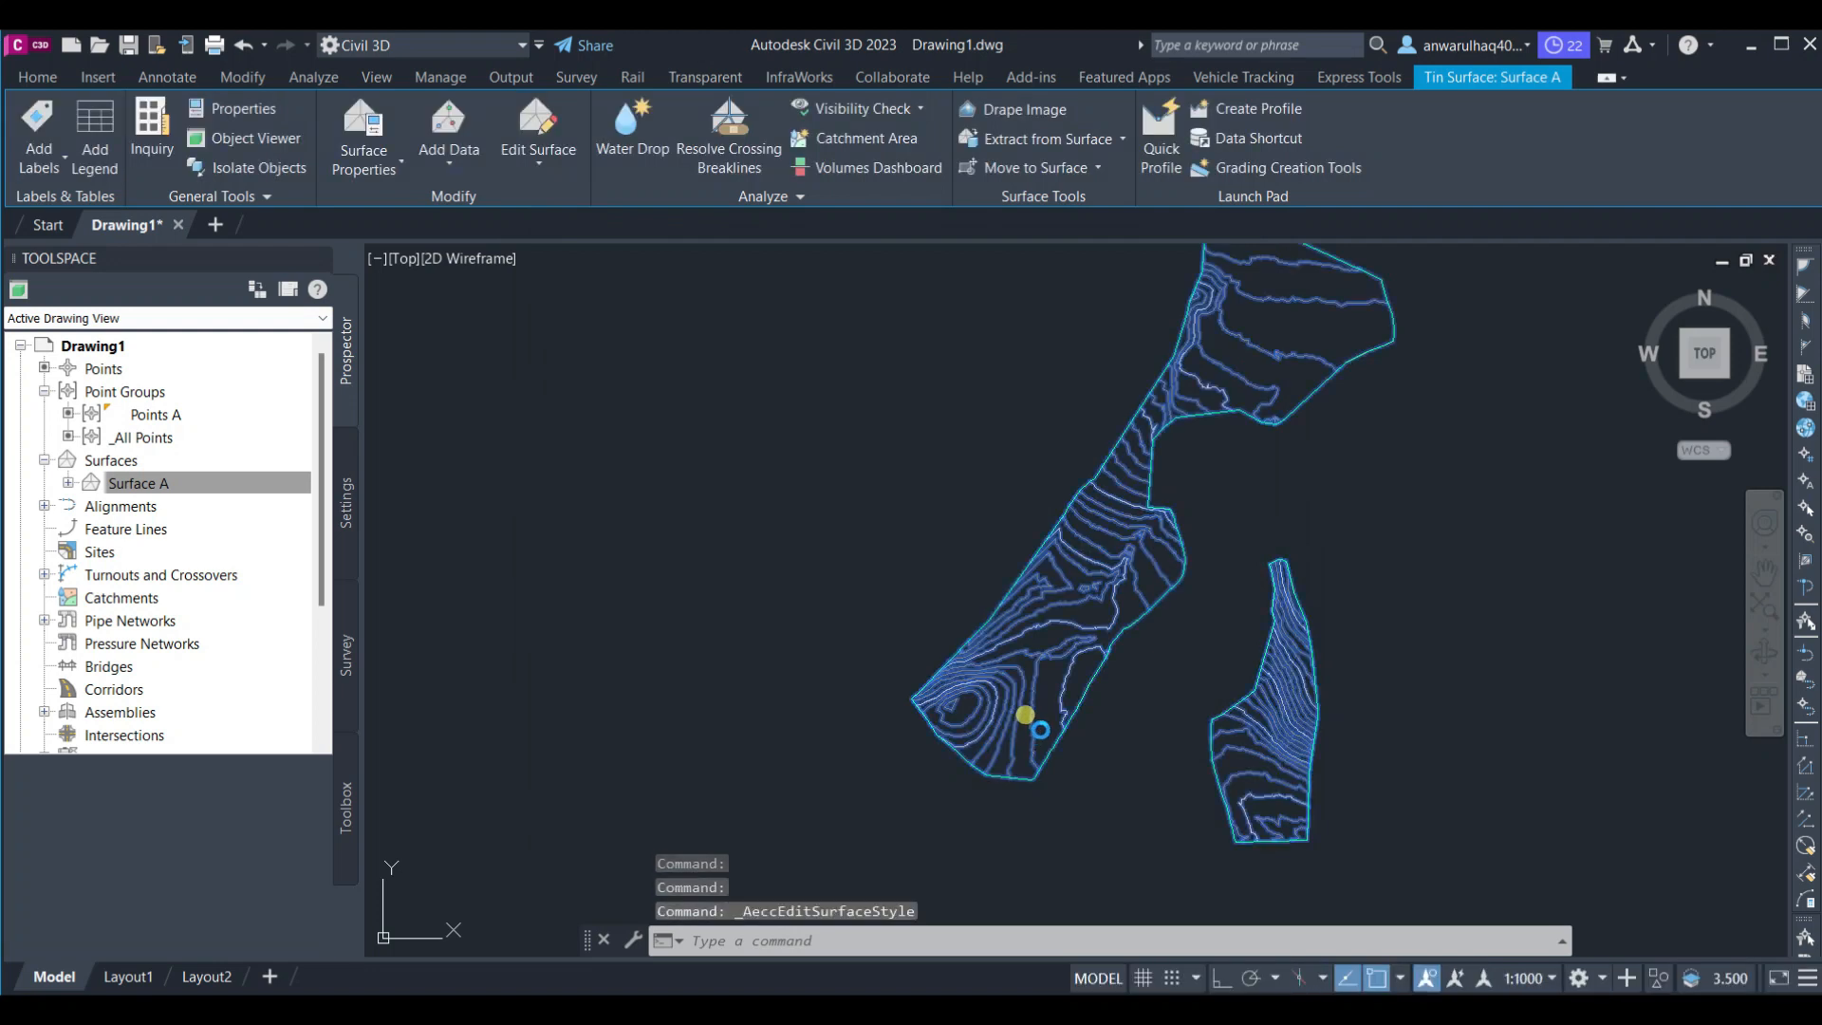
Reopen the surface's style settings and close them without changes
middle_drag(1137, 624, 1052, 667)
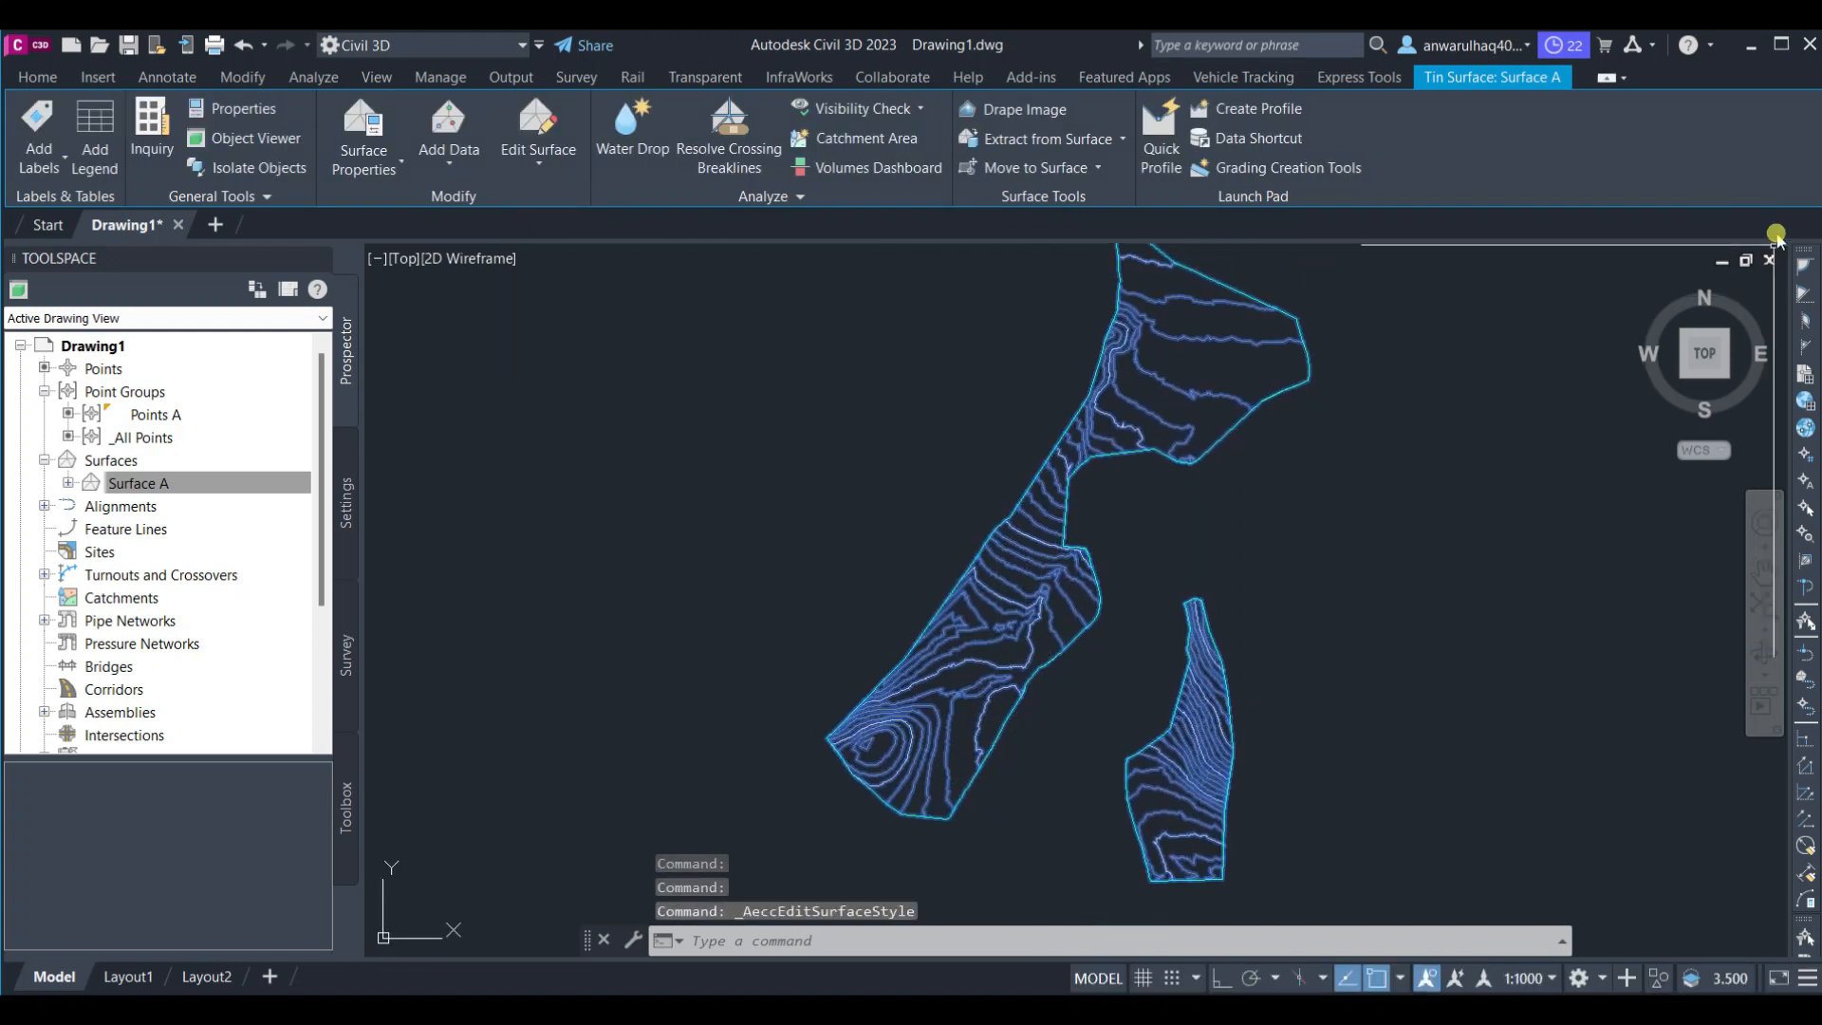
middle_drag(1034, 603, 1027, 565)
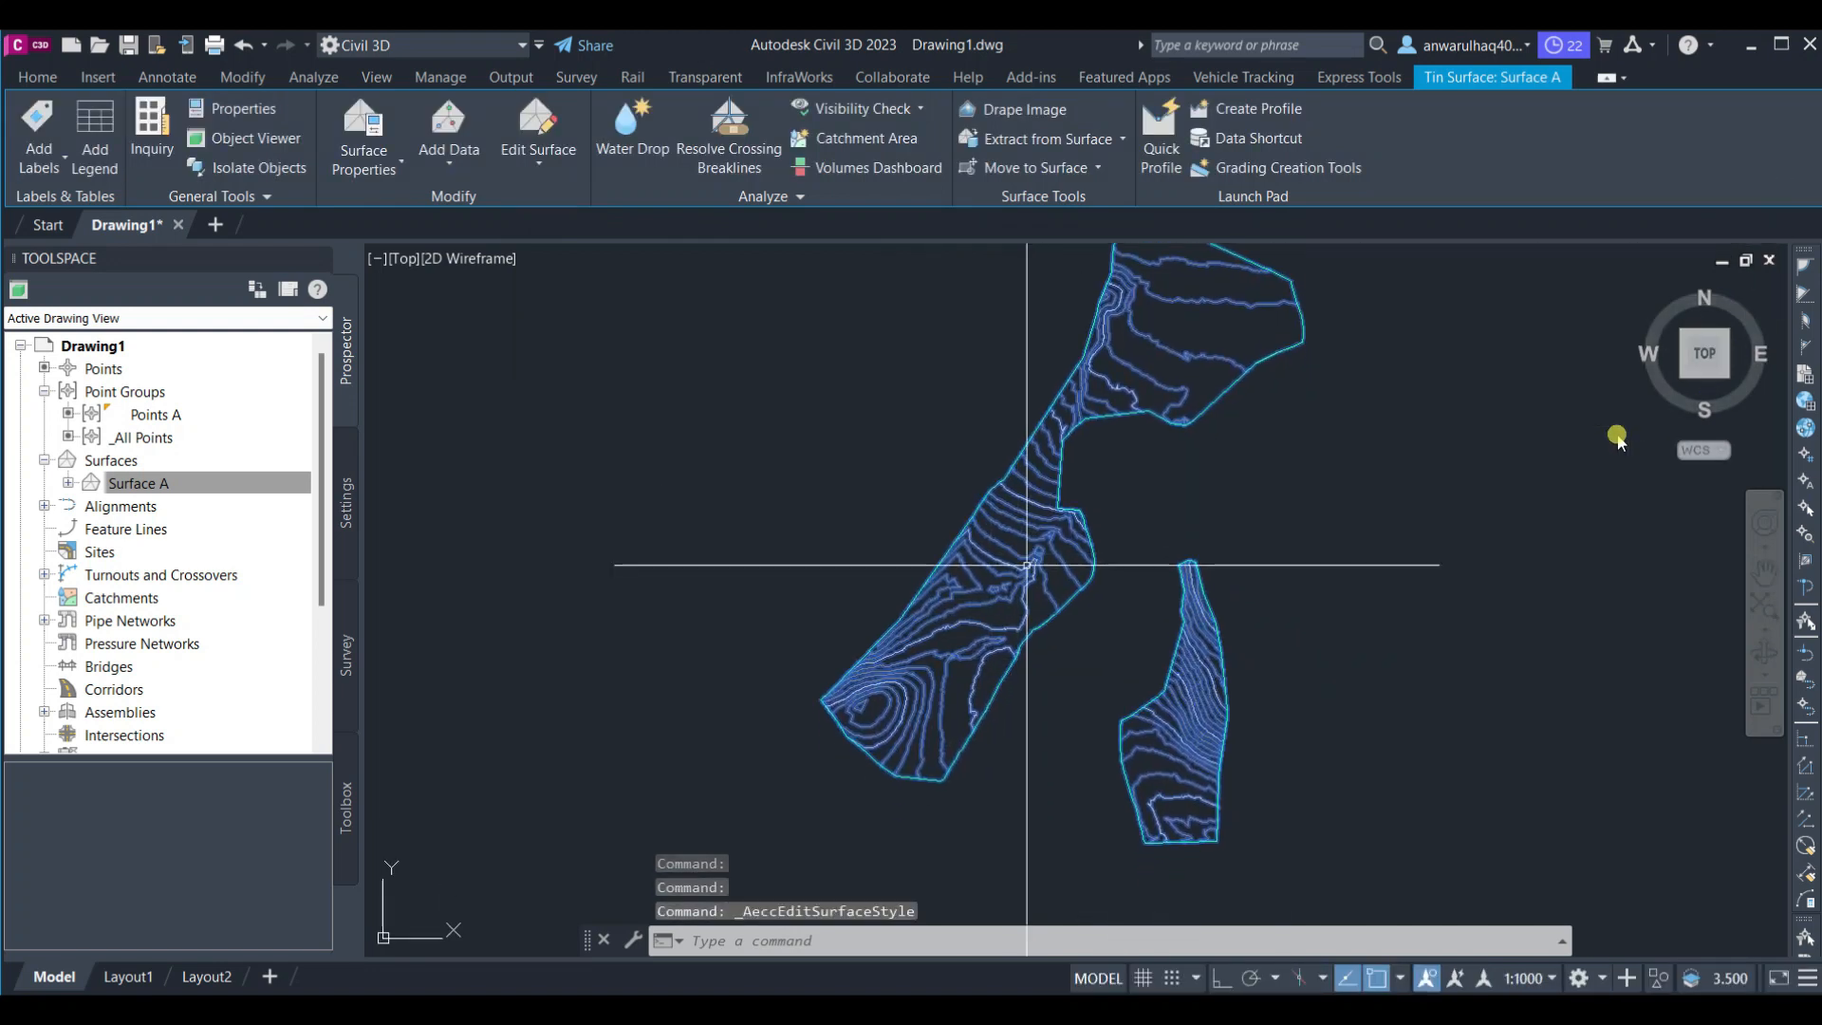
mouse_move(1026, 566)
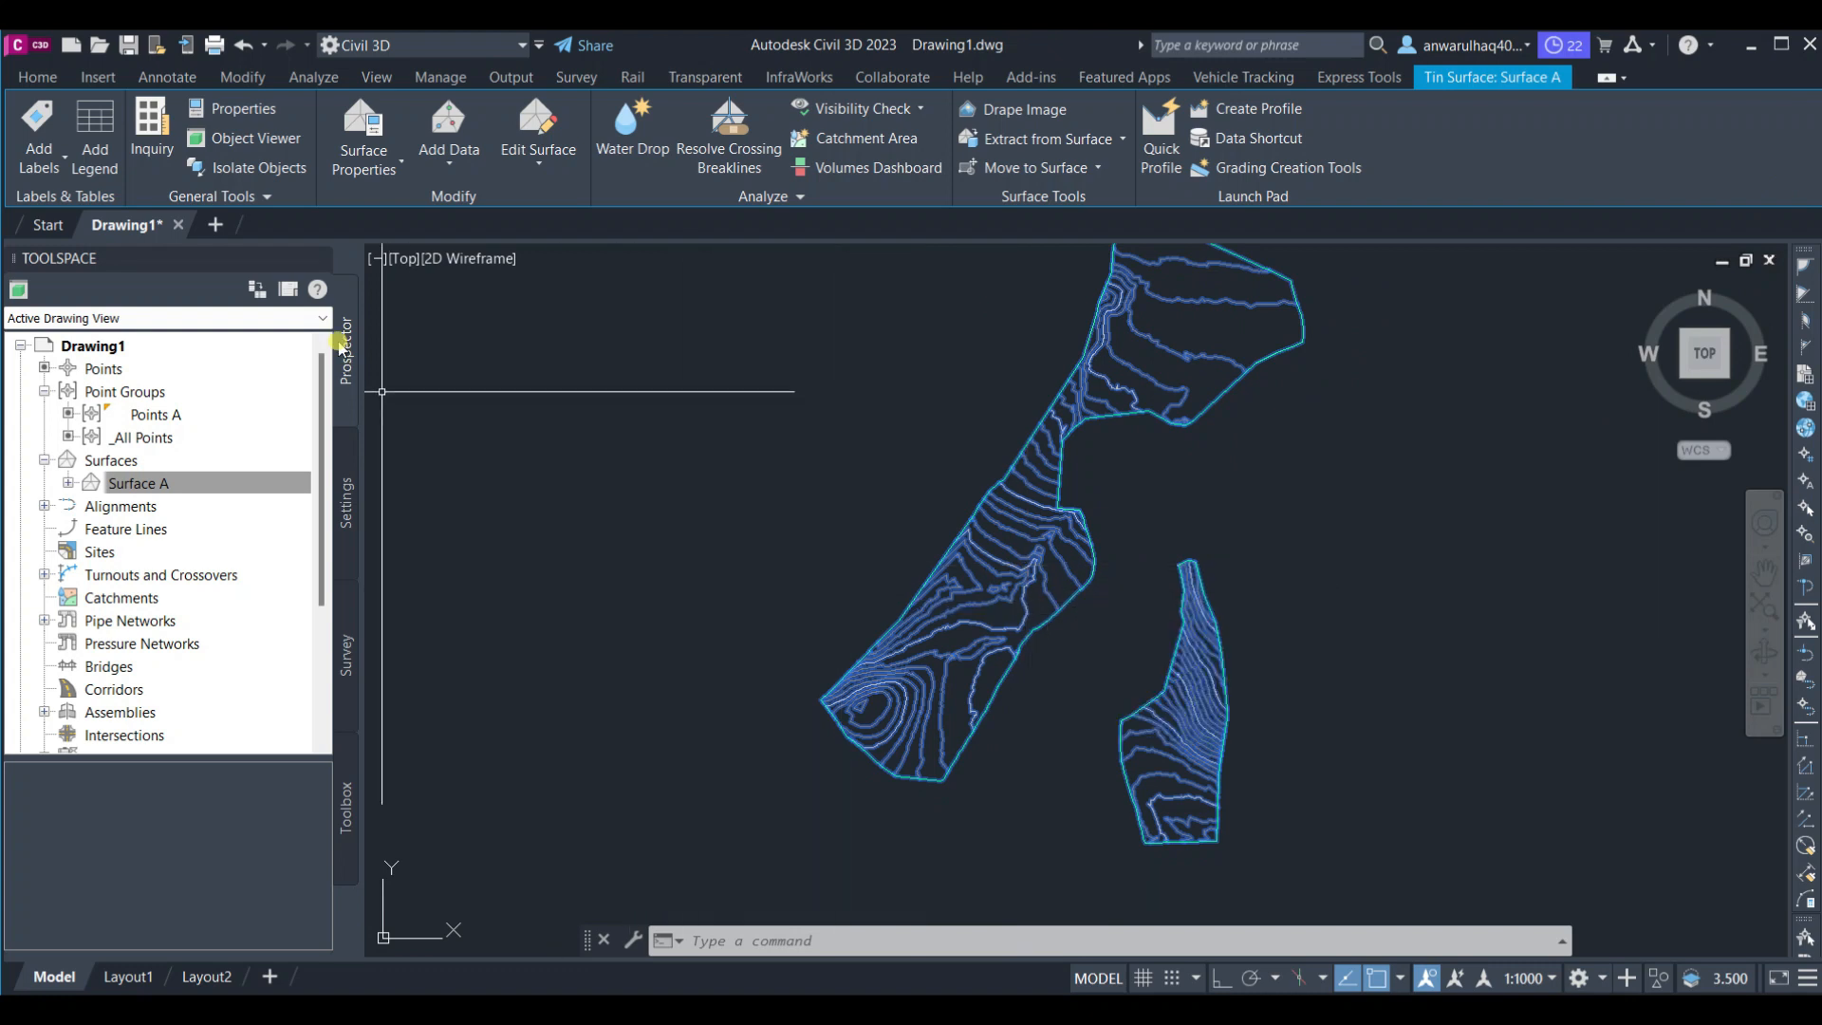
click(398, 174)
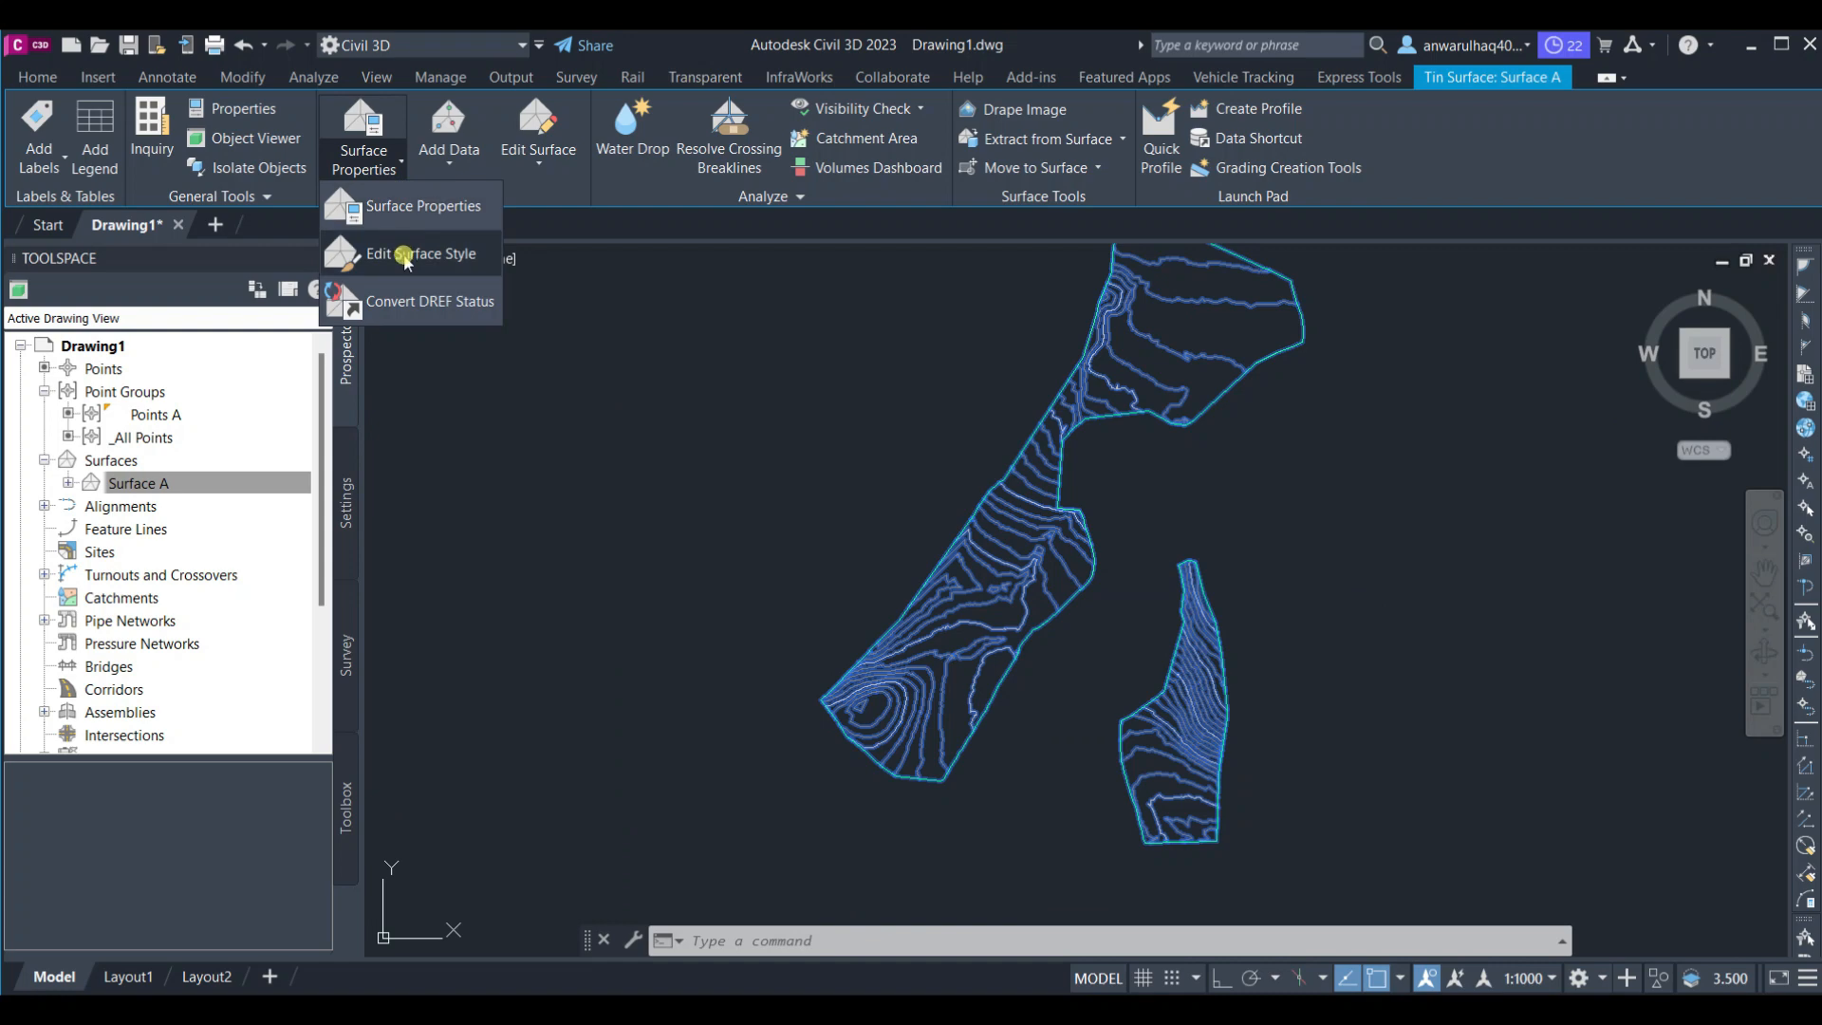
click(403, 250)
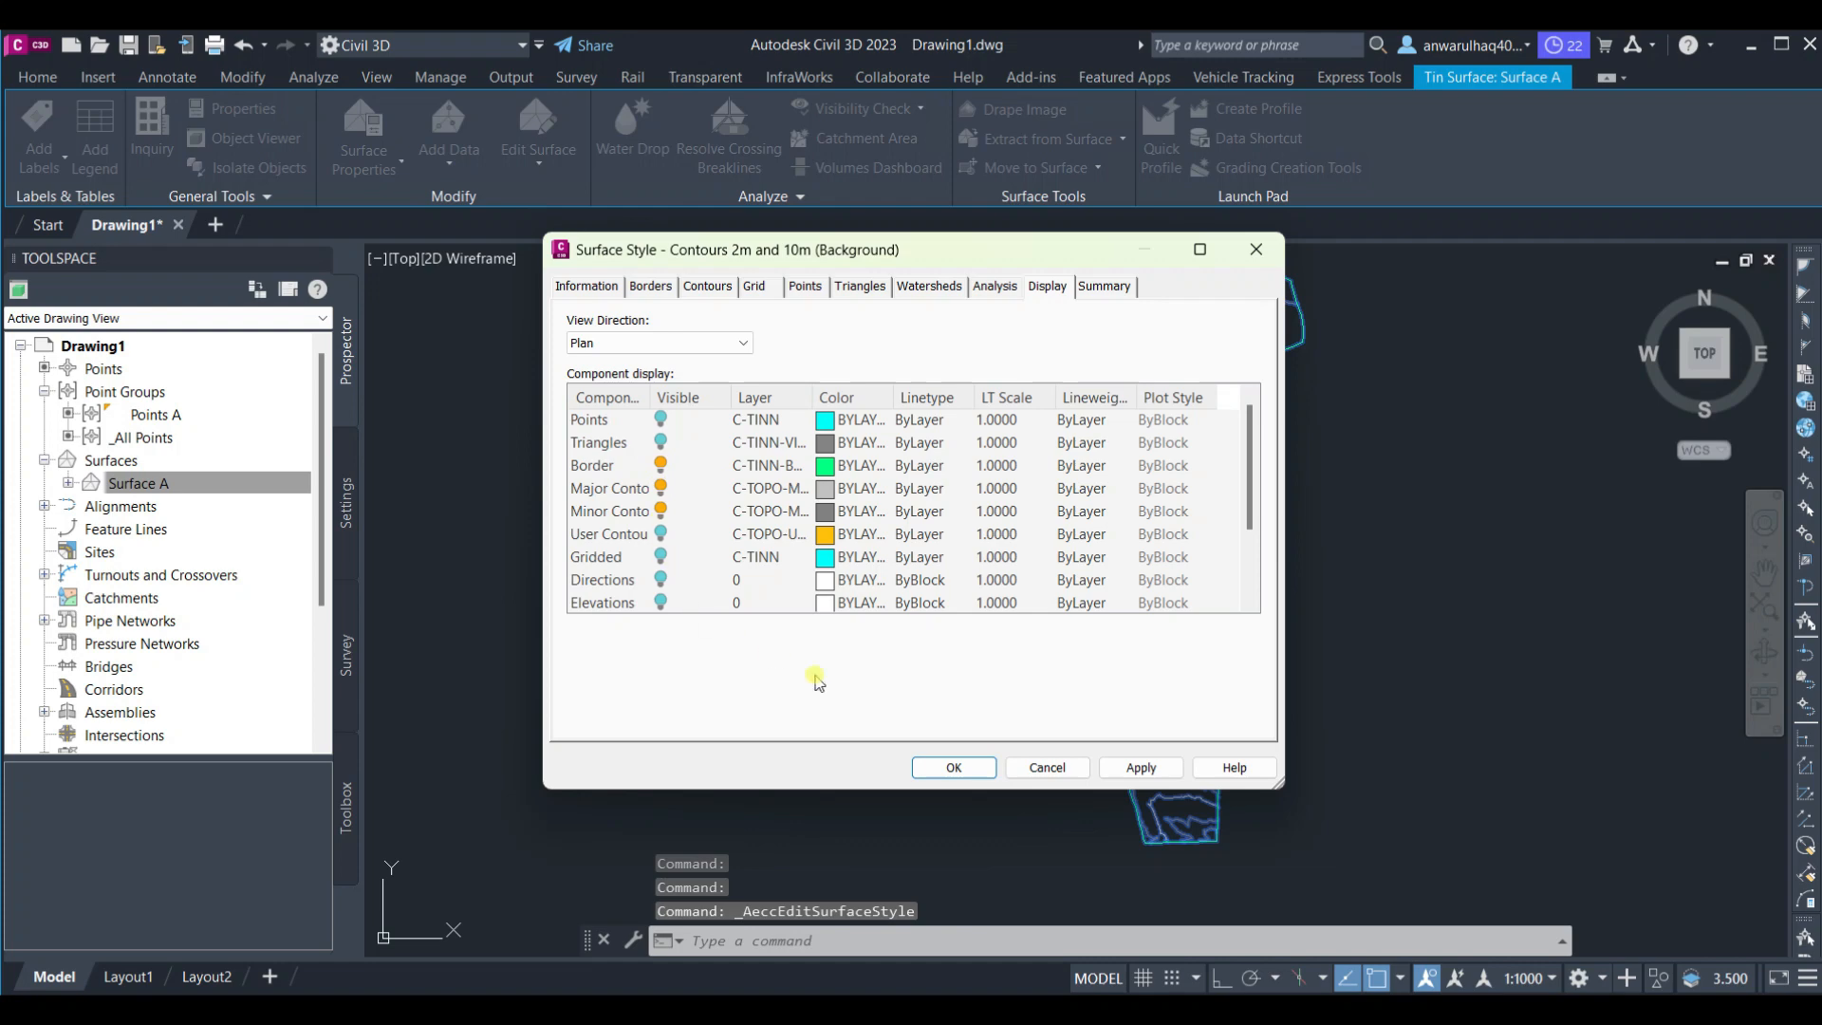
click(958, 766)
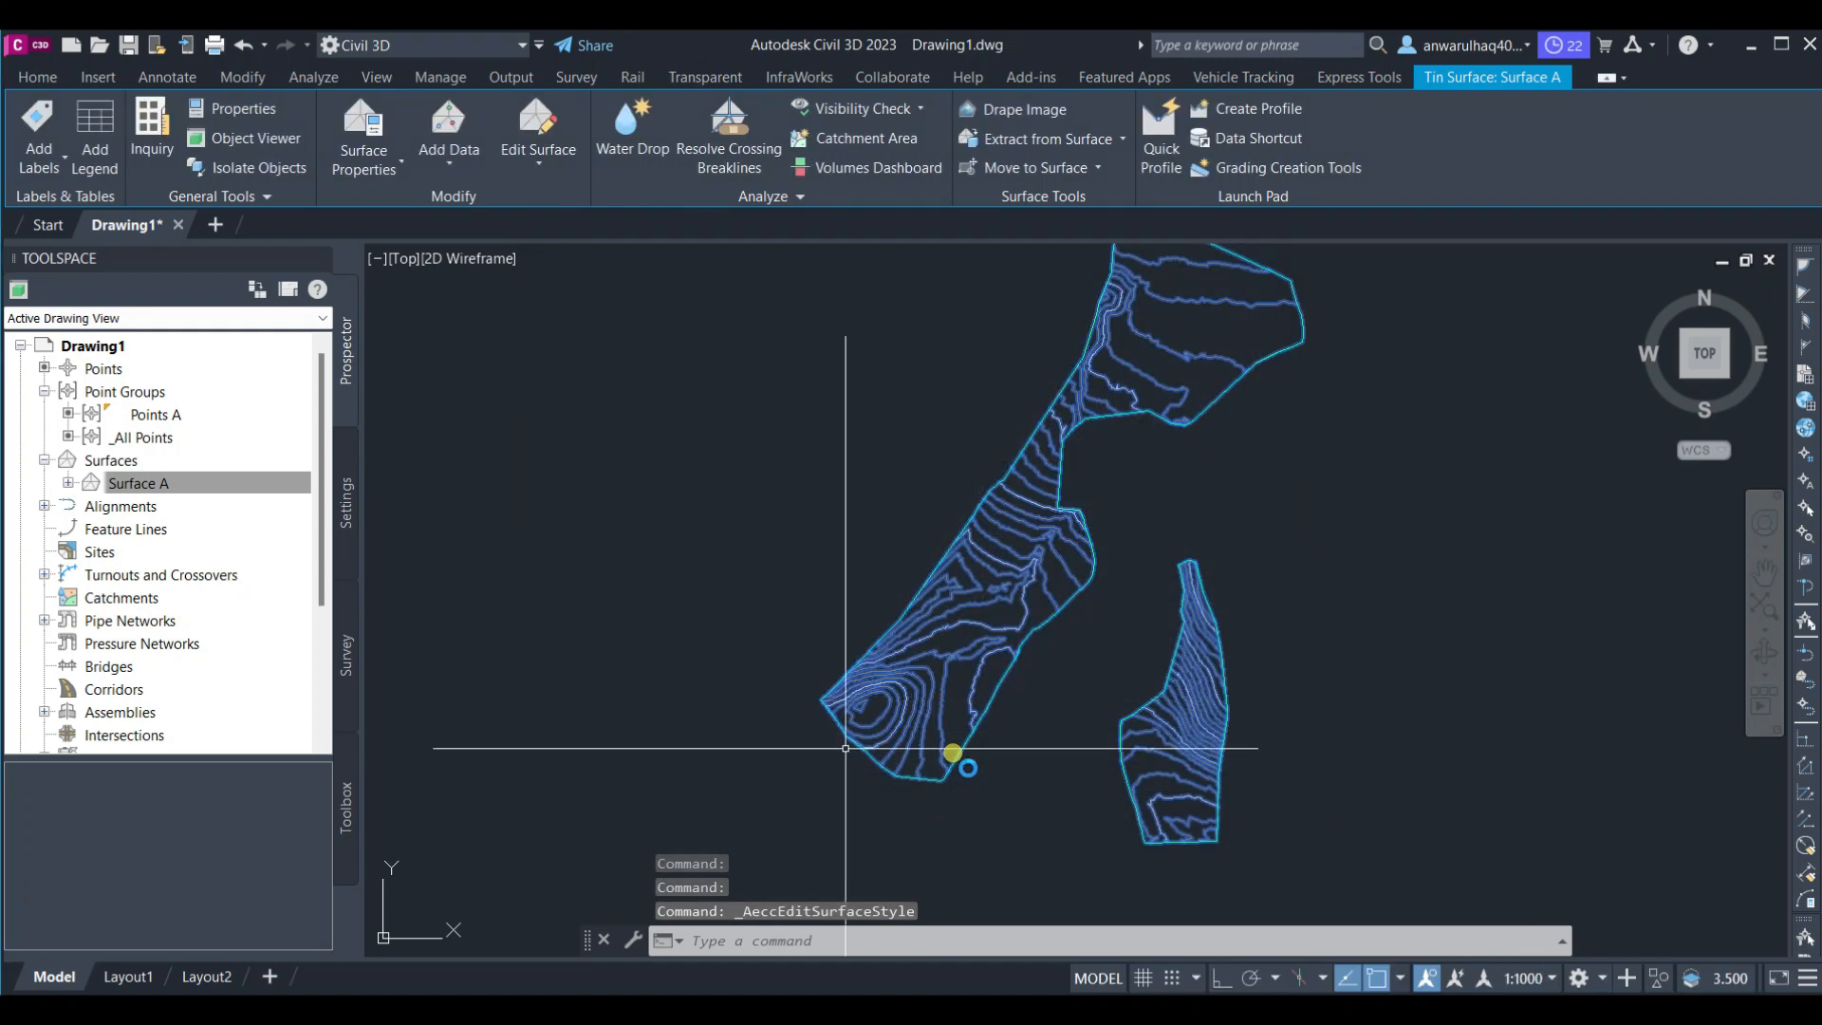
Add a spot elevation label at a point in the northern lobe of Surface A
scroll(949, 743, up, 4)
scroll(959, 759, down, 4)
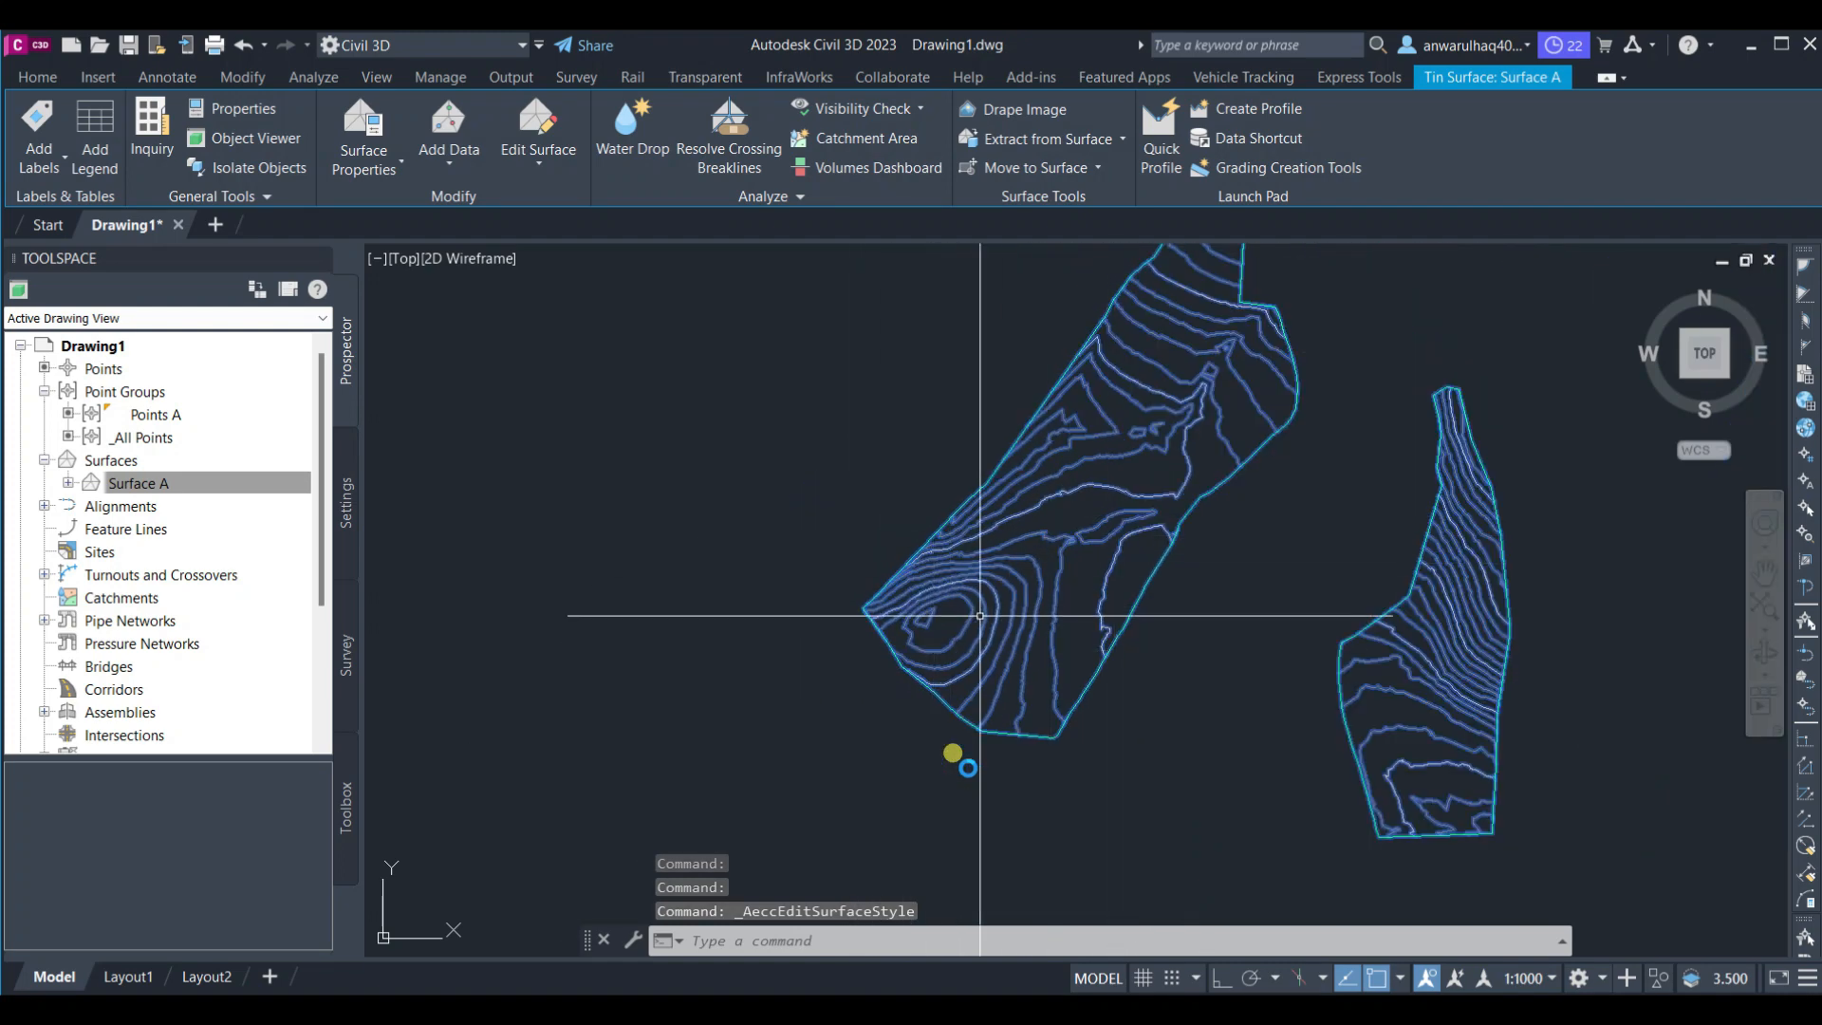
scroll(1051, 588, down, 2)
middle_drag(1176, 666, 1043, 750)
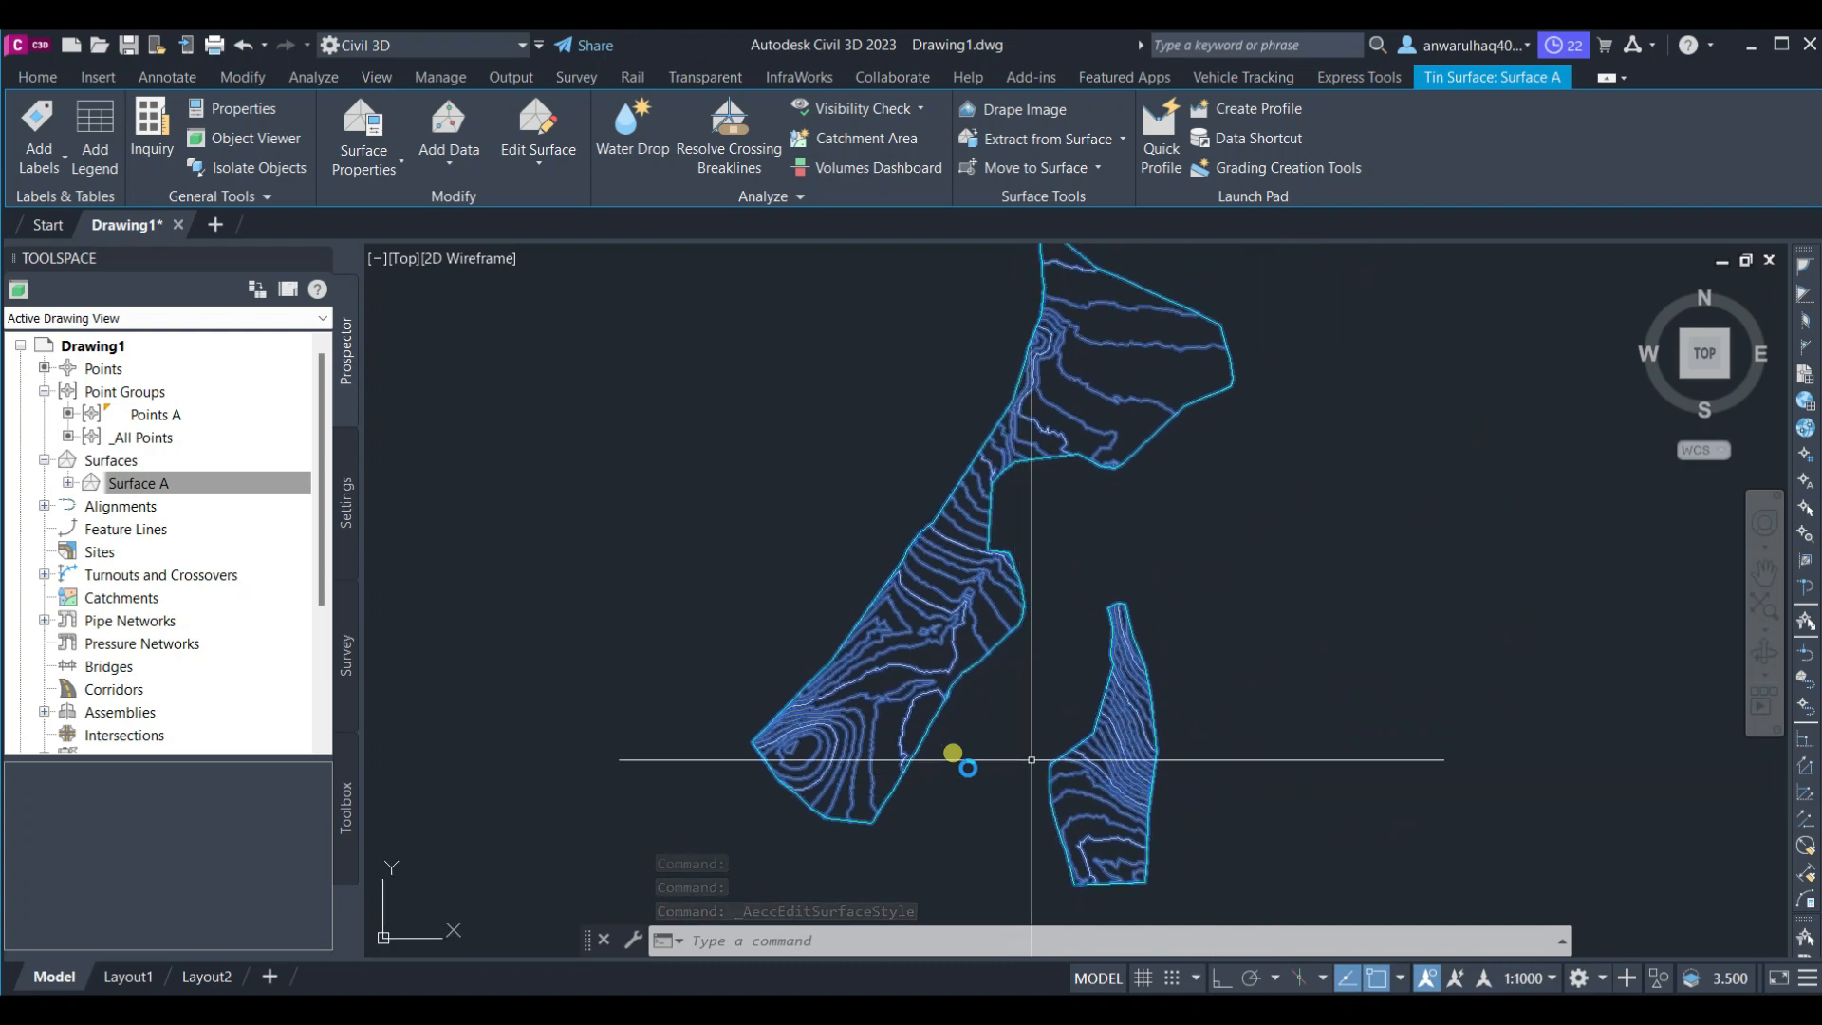
scroll(1082, 778, up, 4)
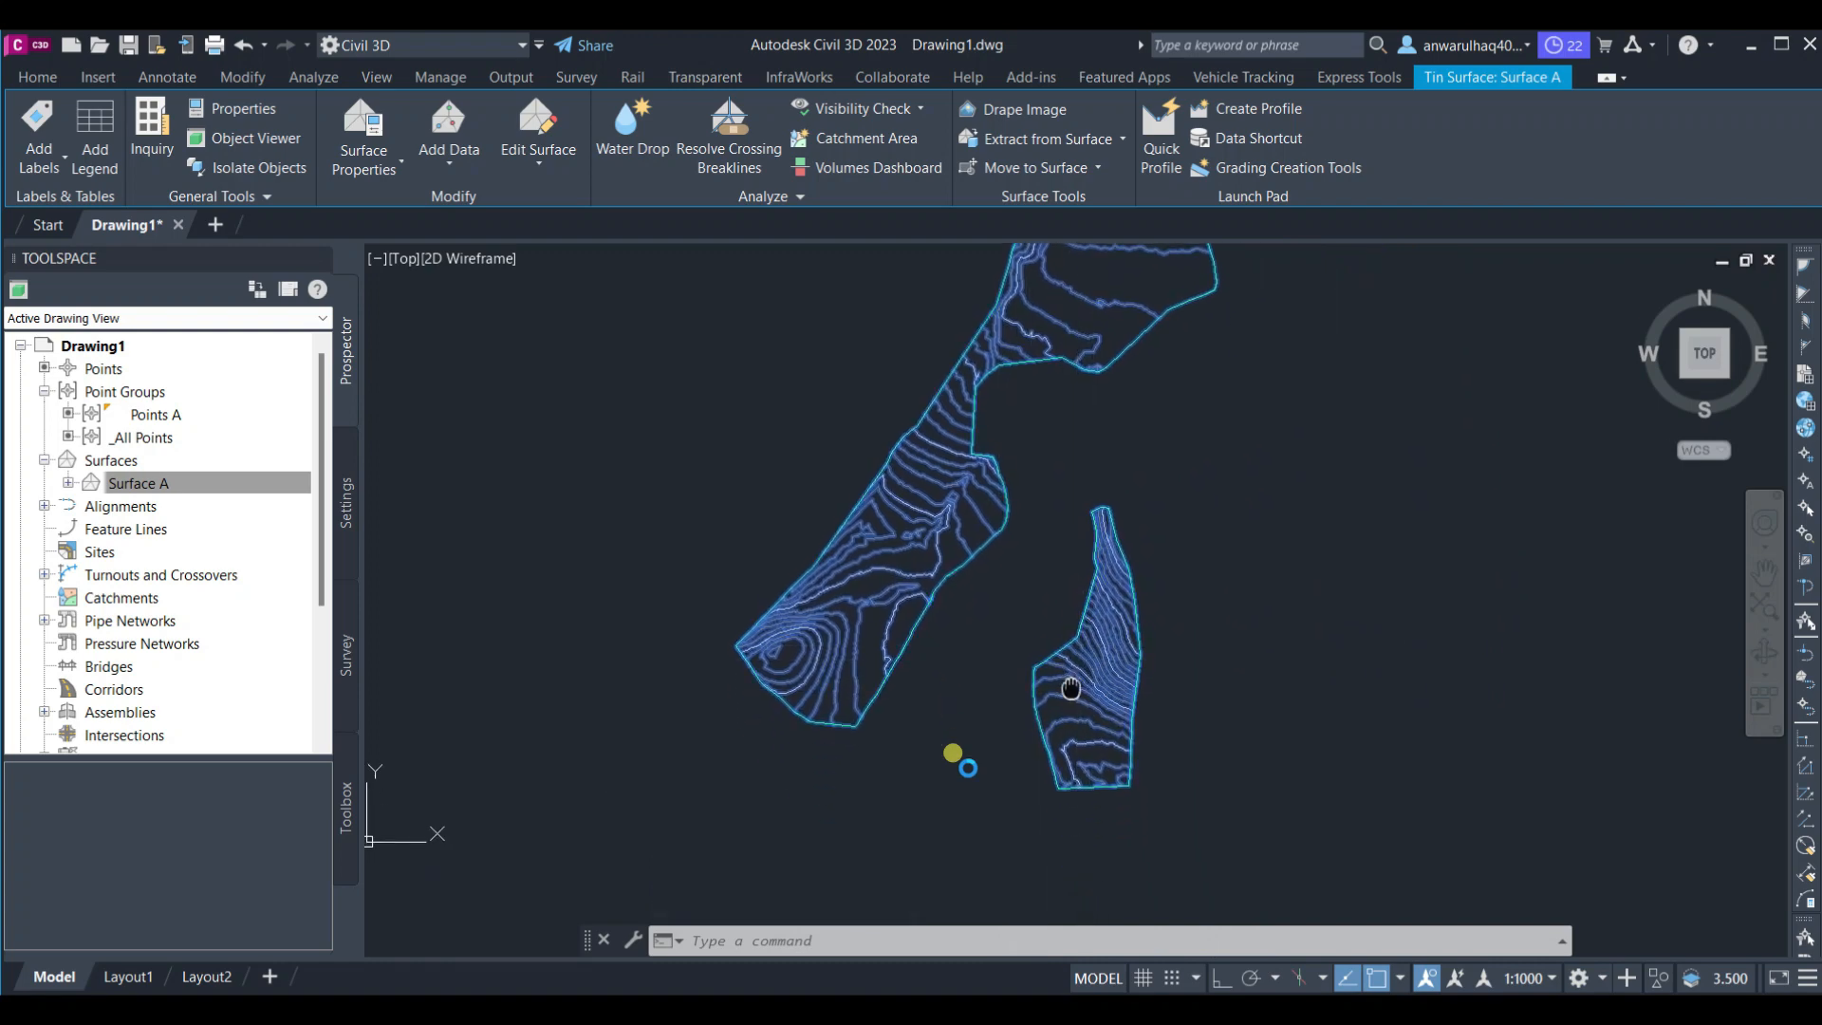
scroll(1076, 678, down, 2)
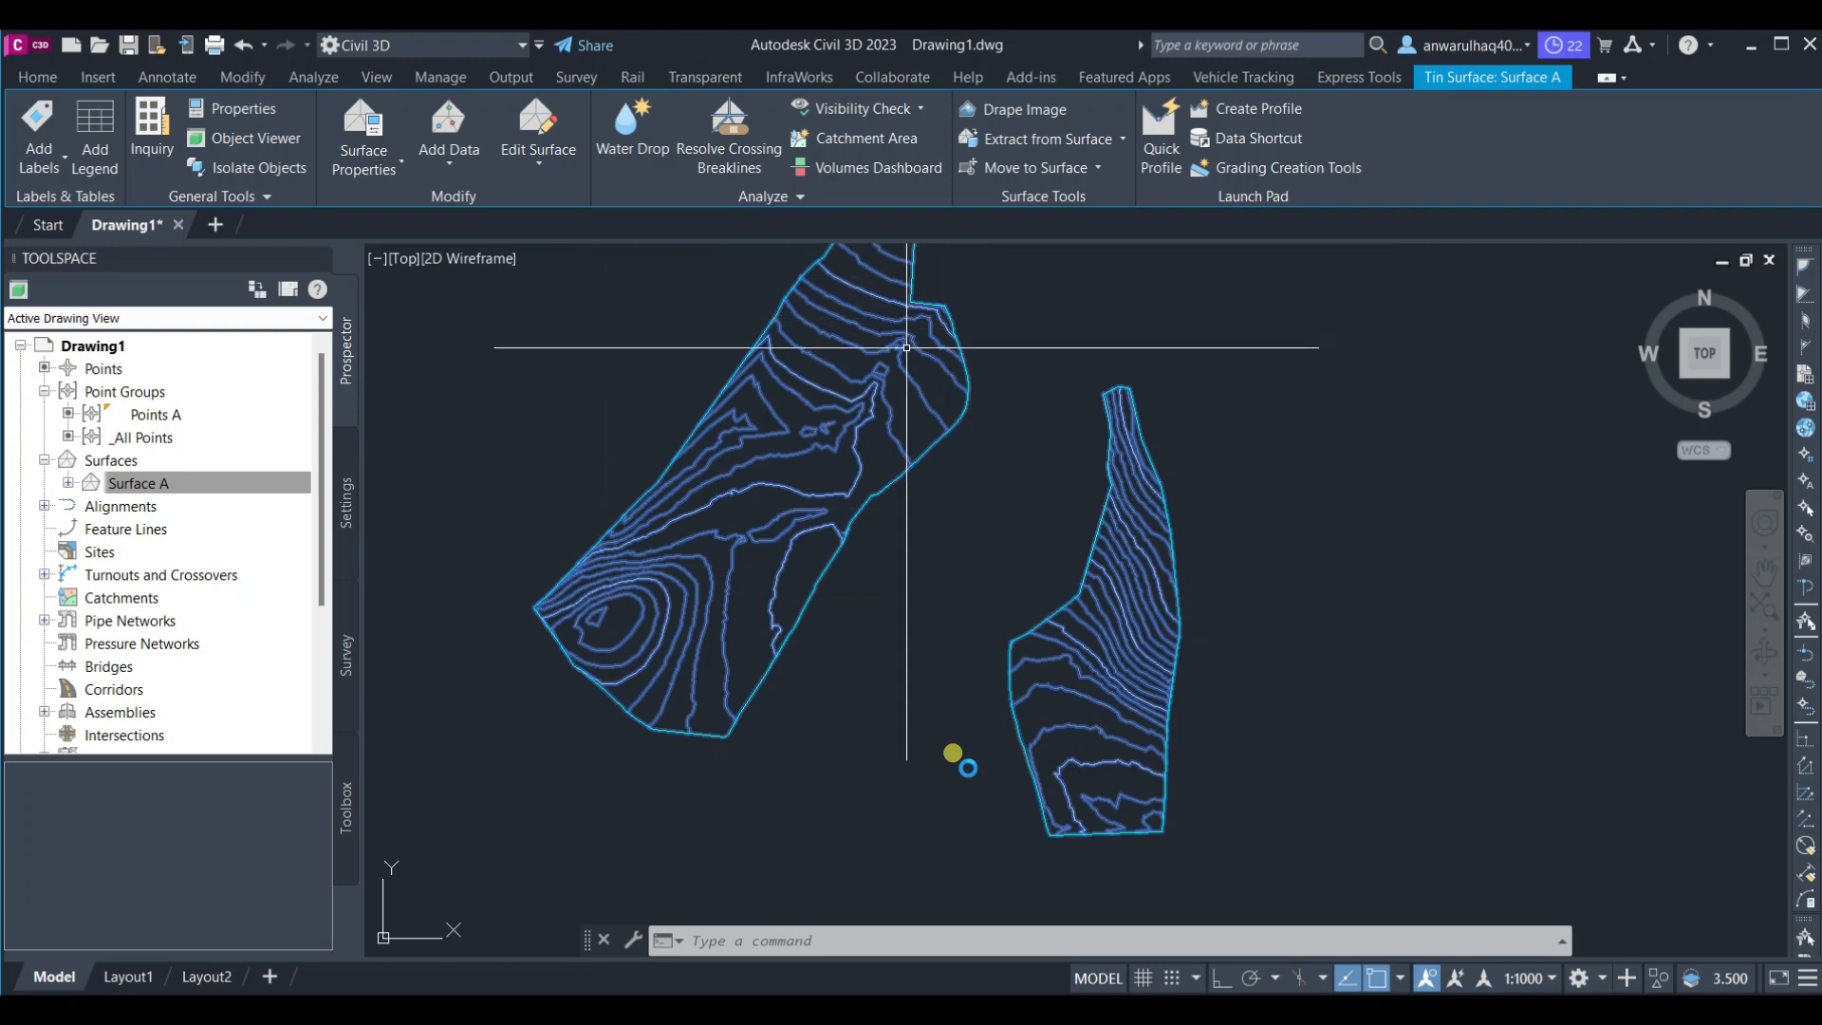
click(49, 174)
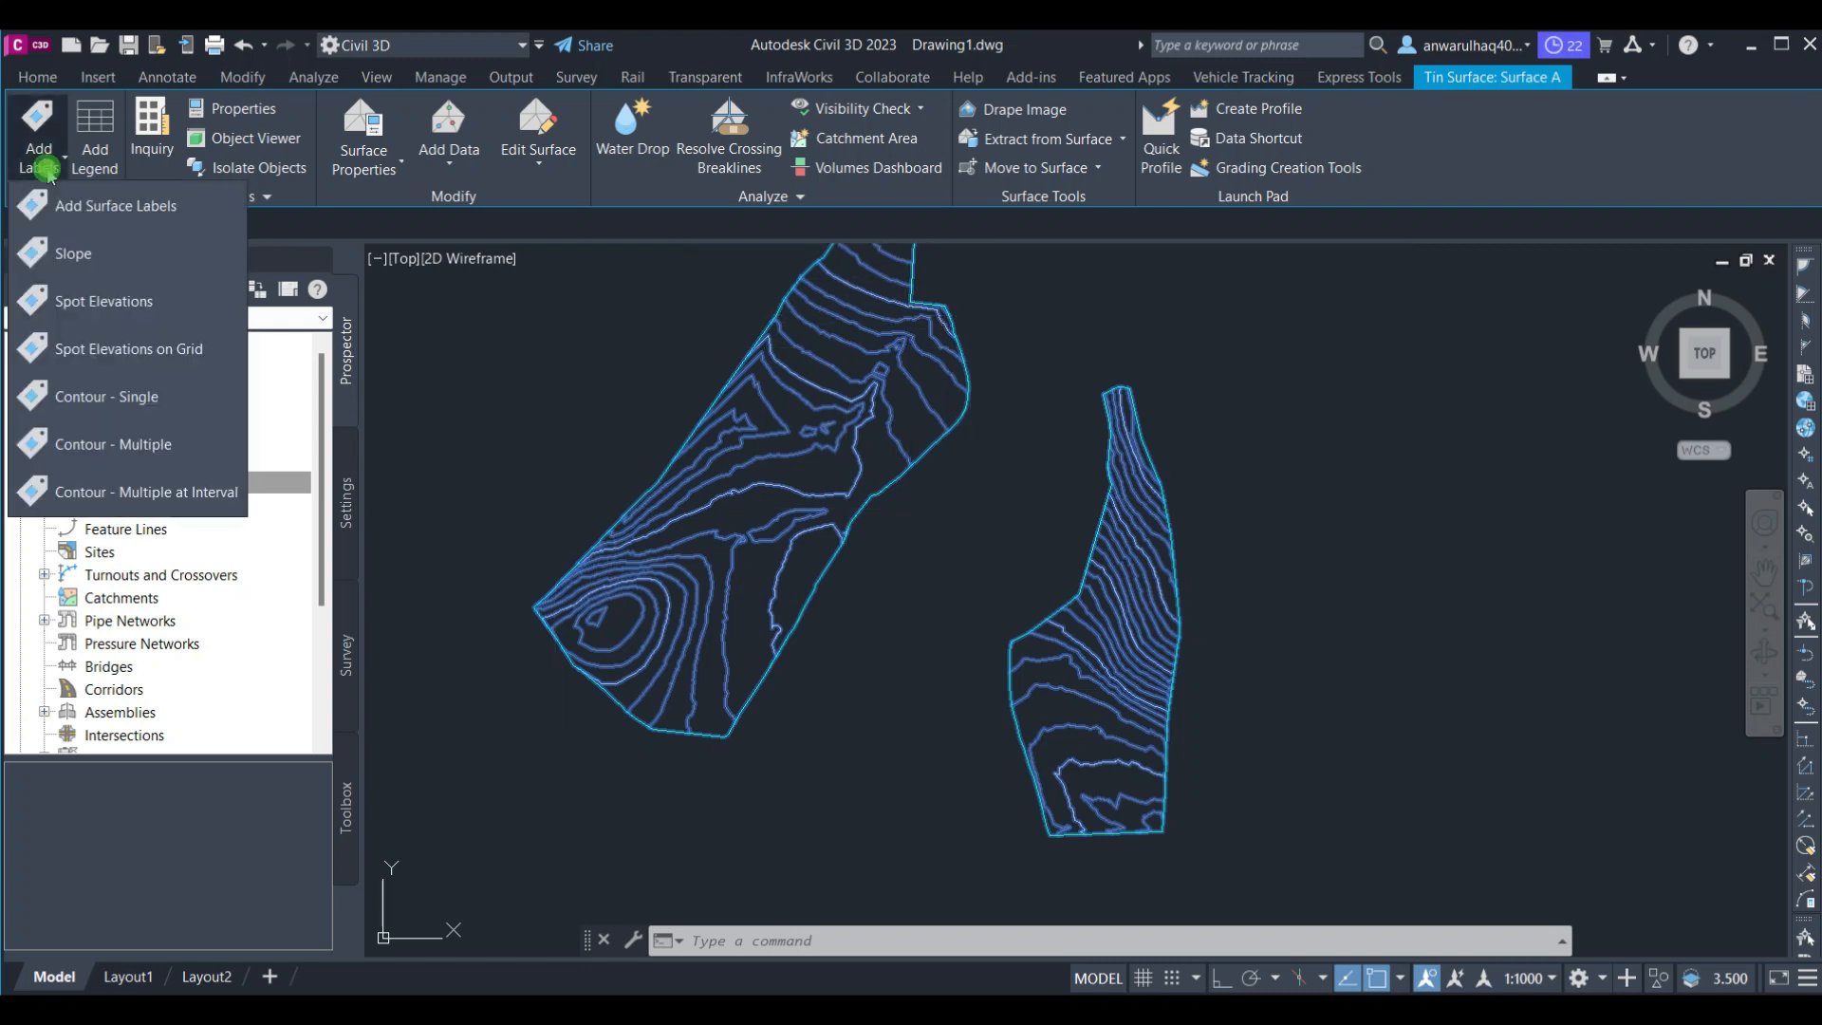
click(120, 300)
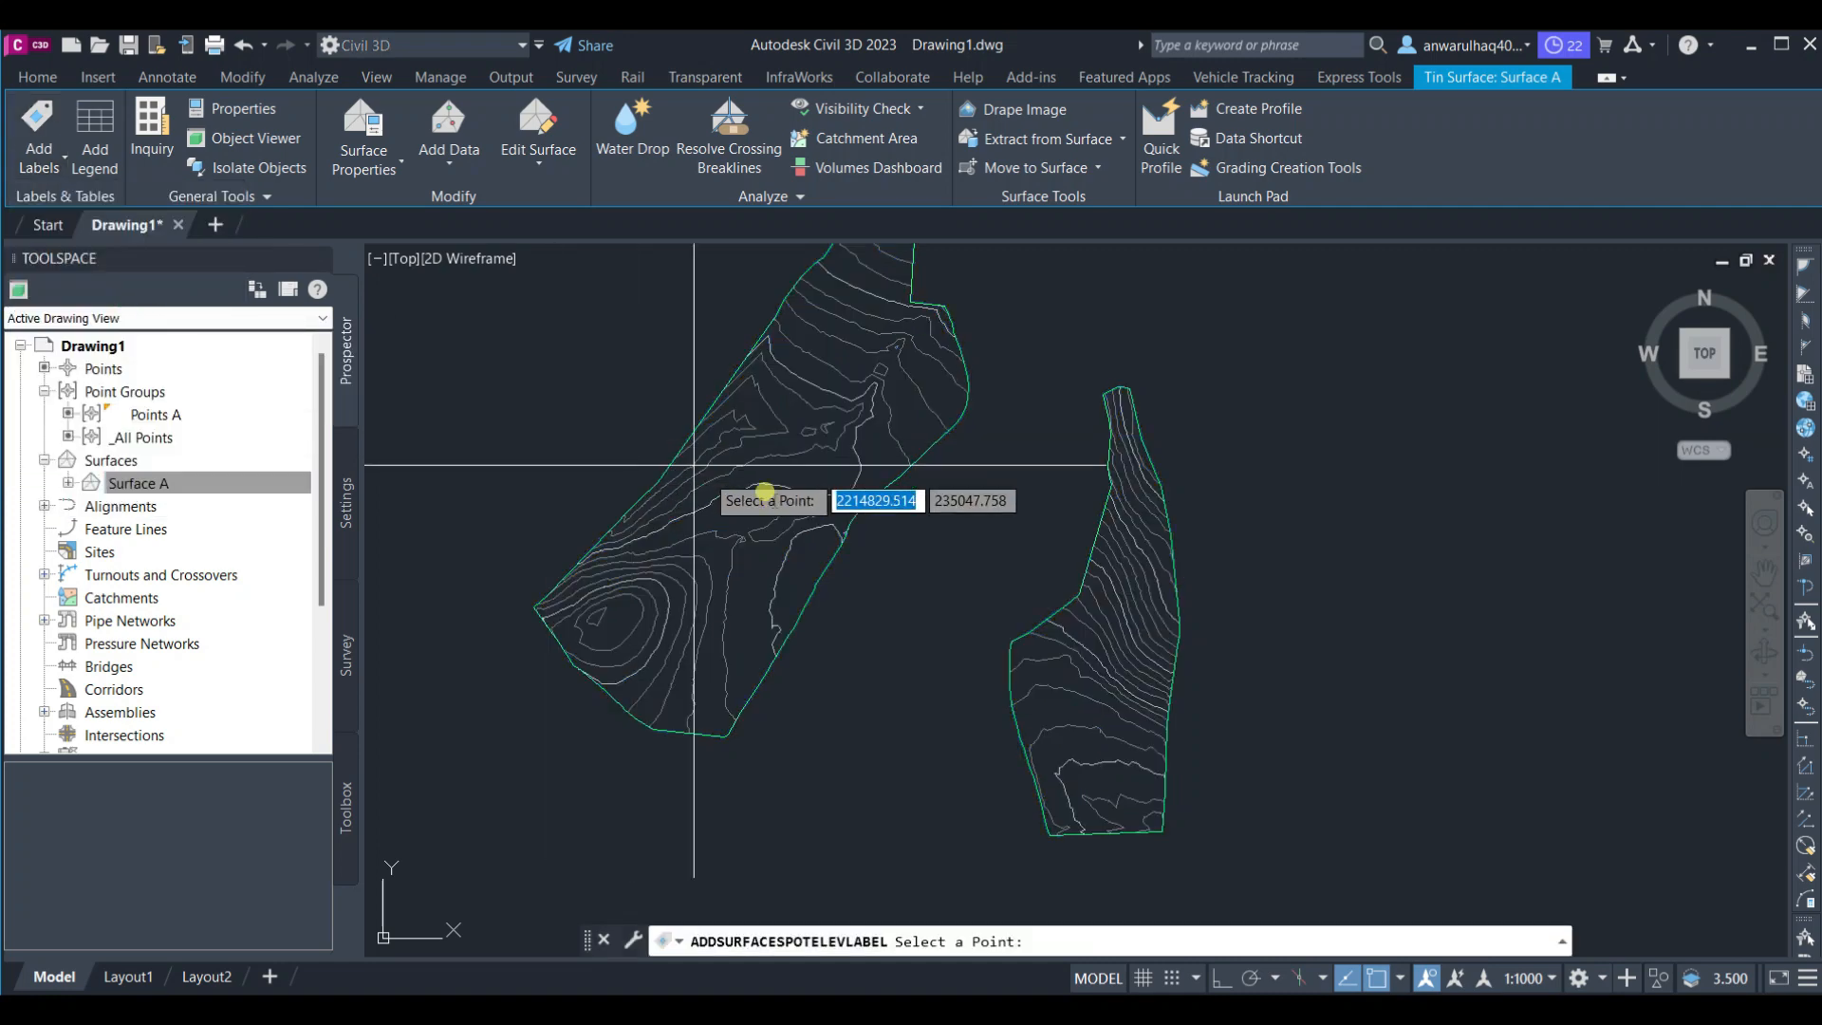
scroll(765, 492, up, 5)
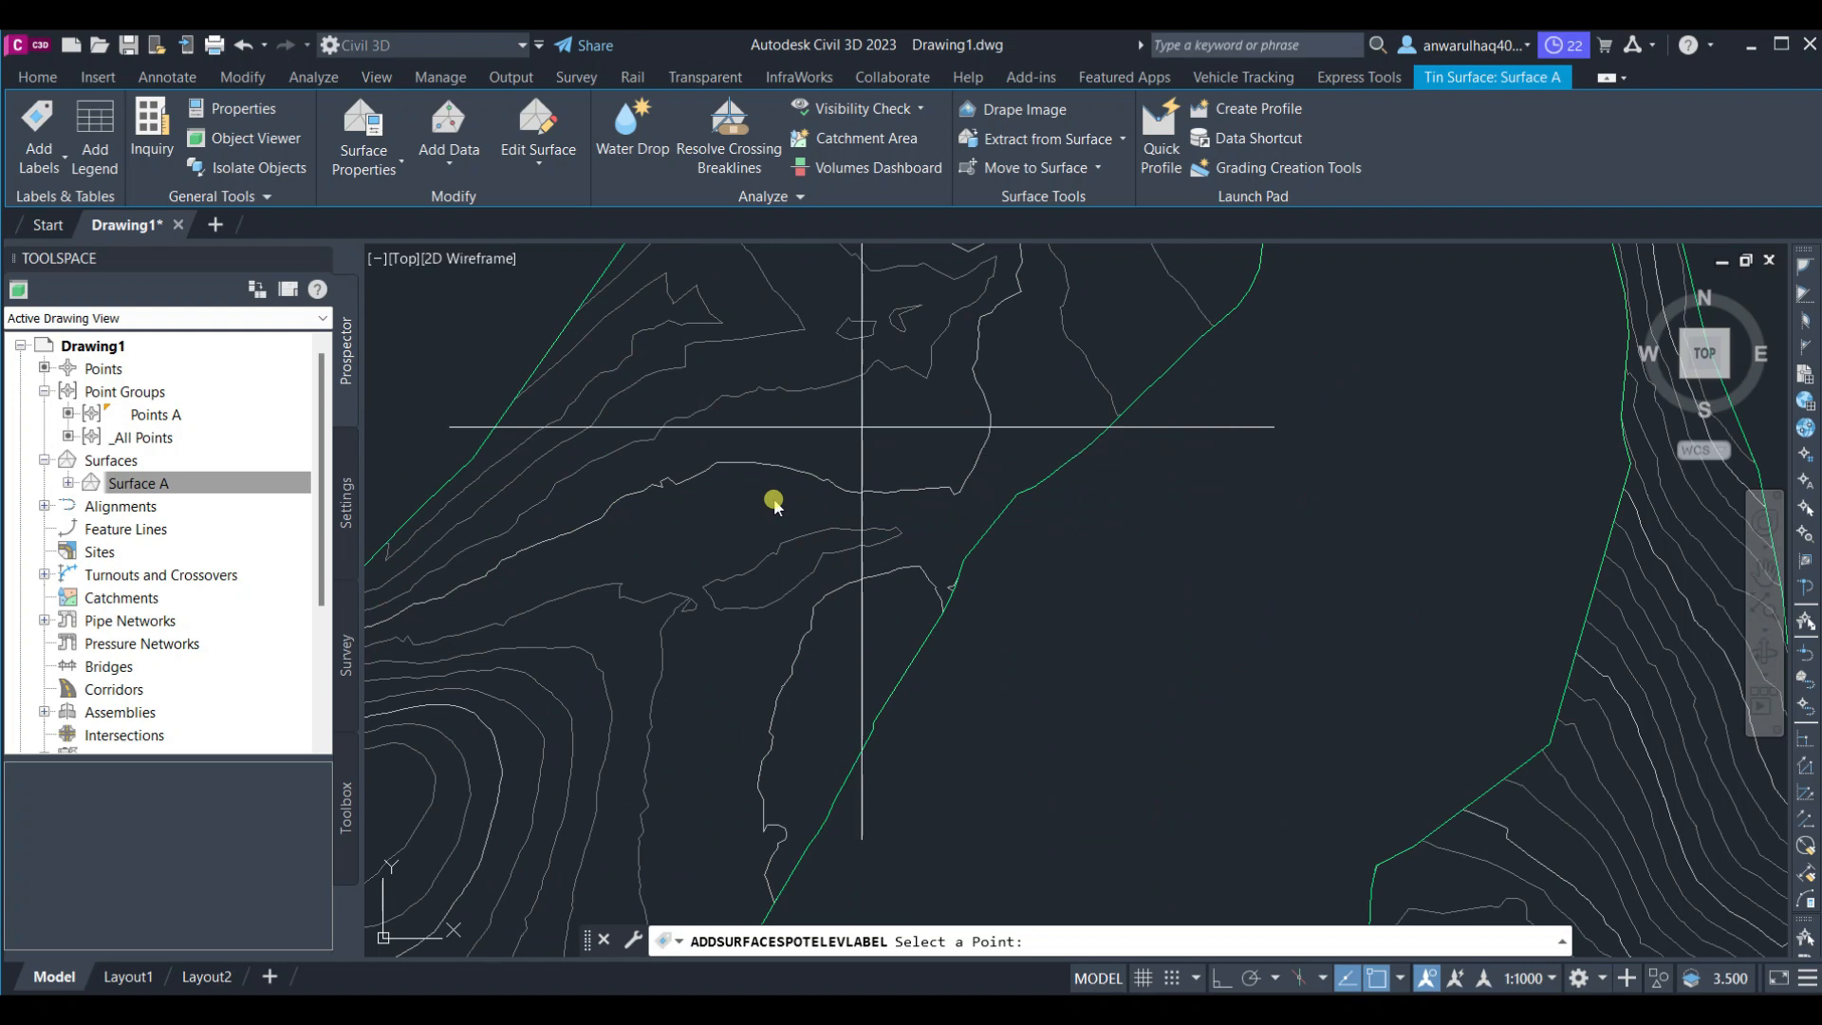
click(861, 426)
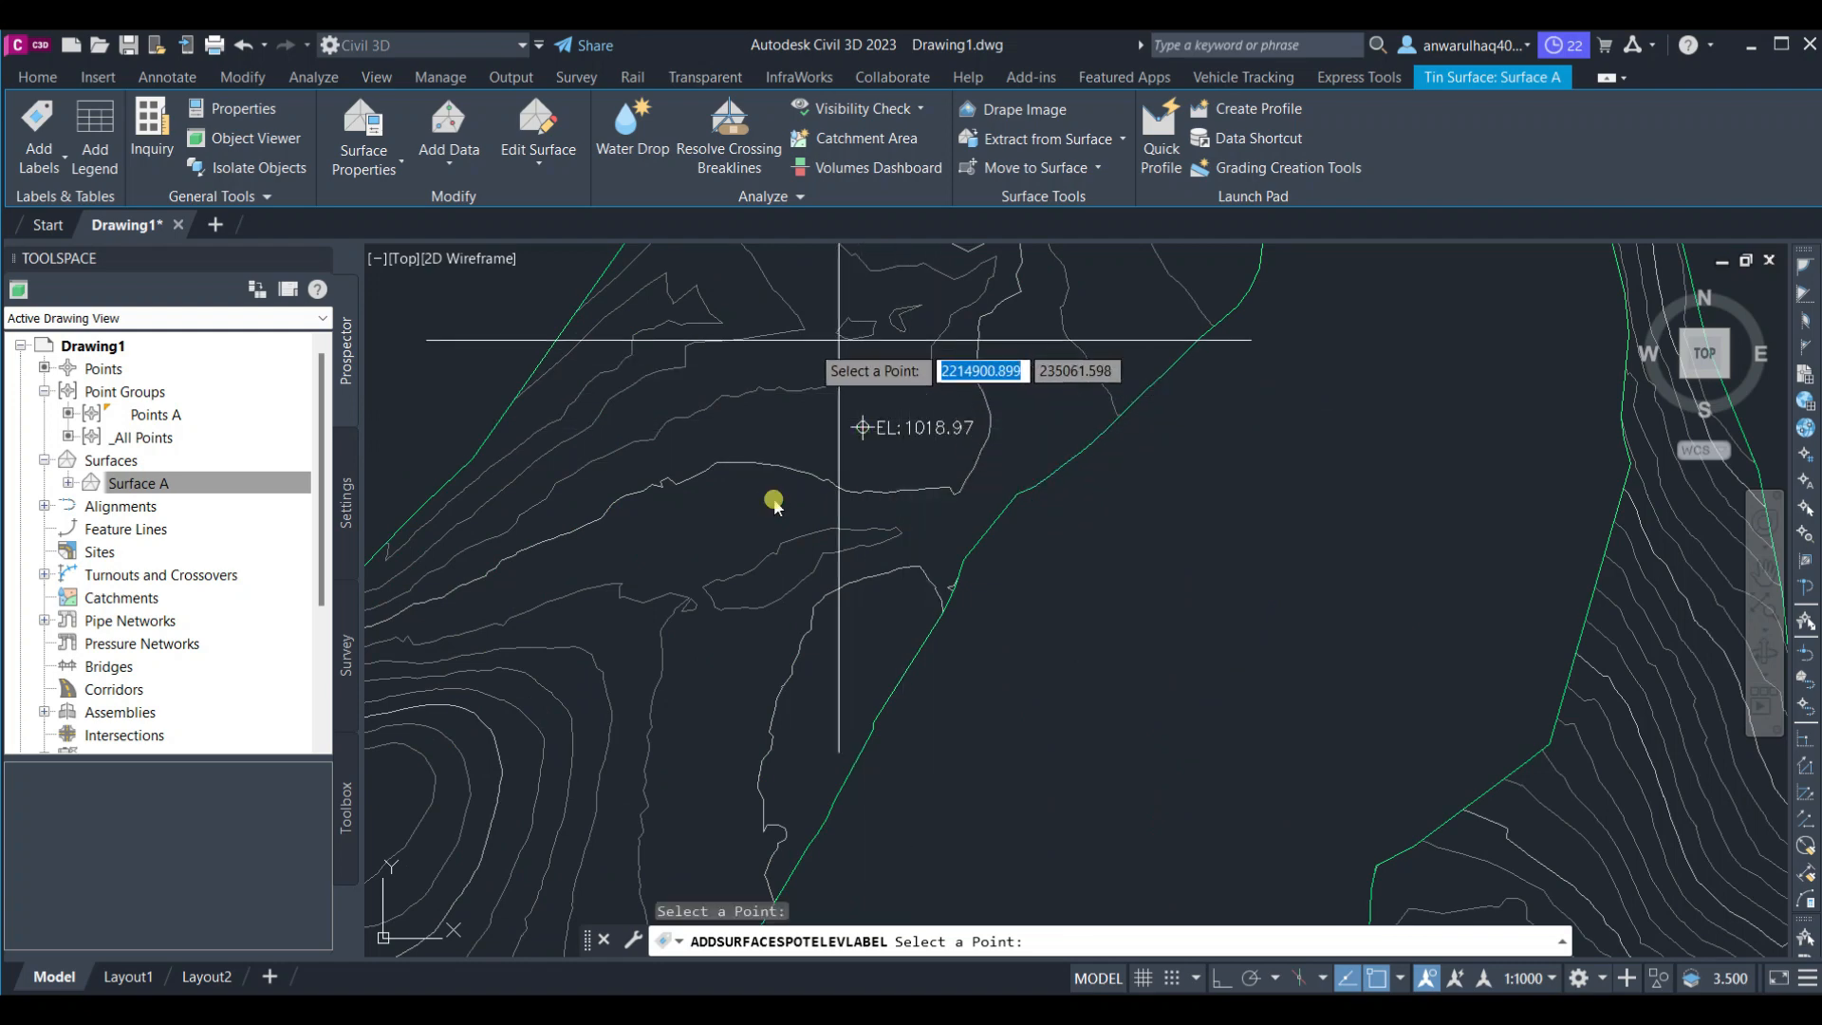
key(Escape)
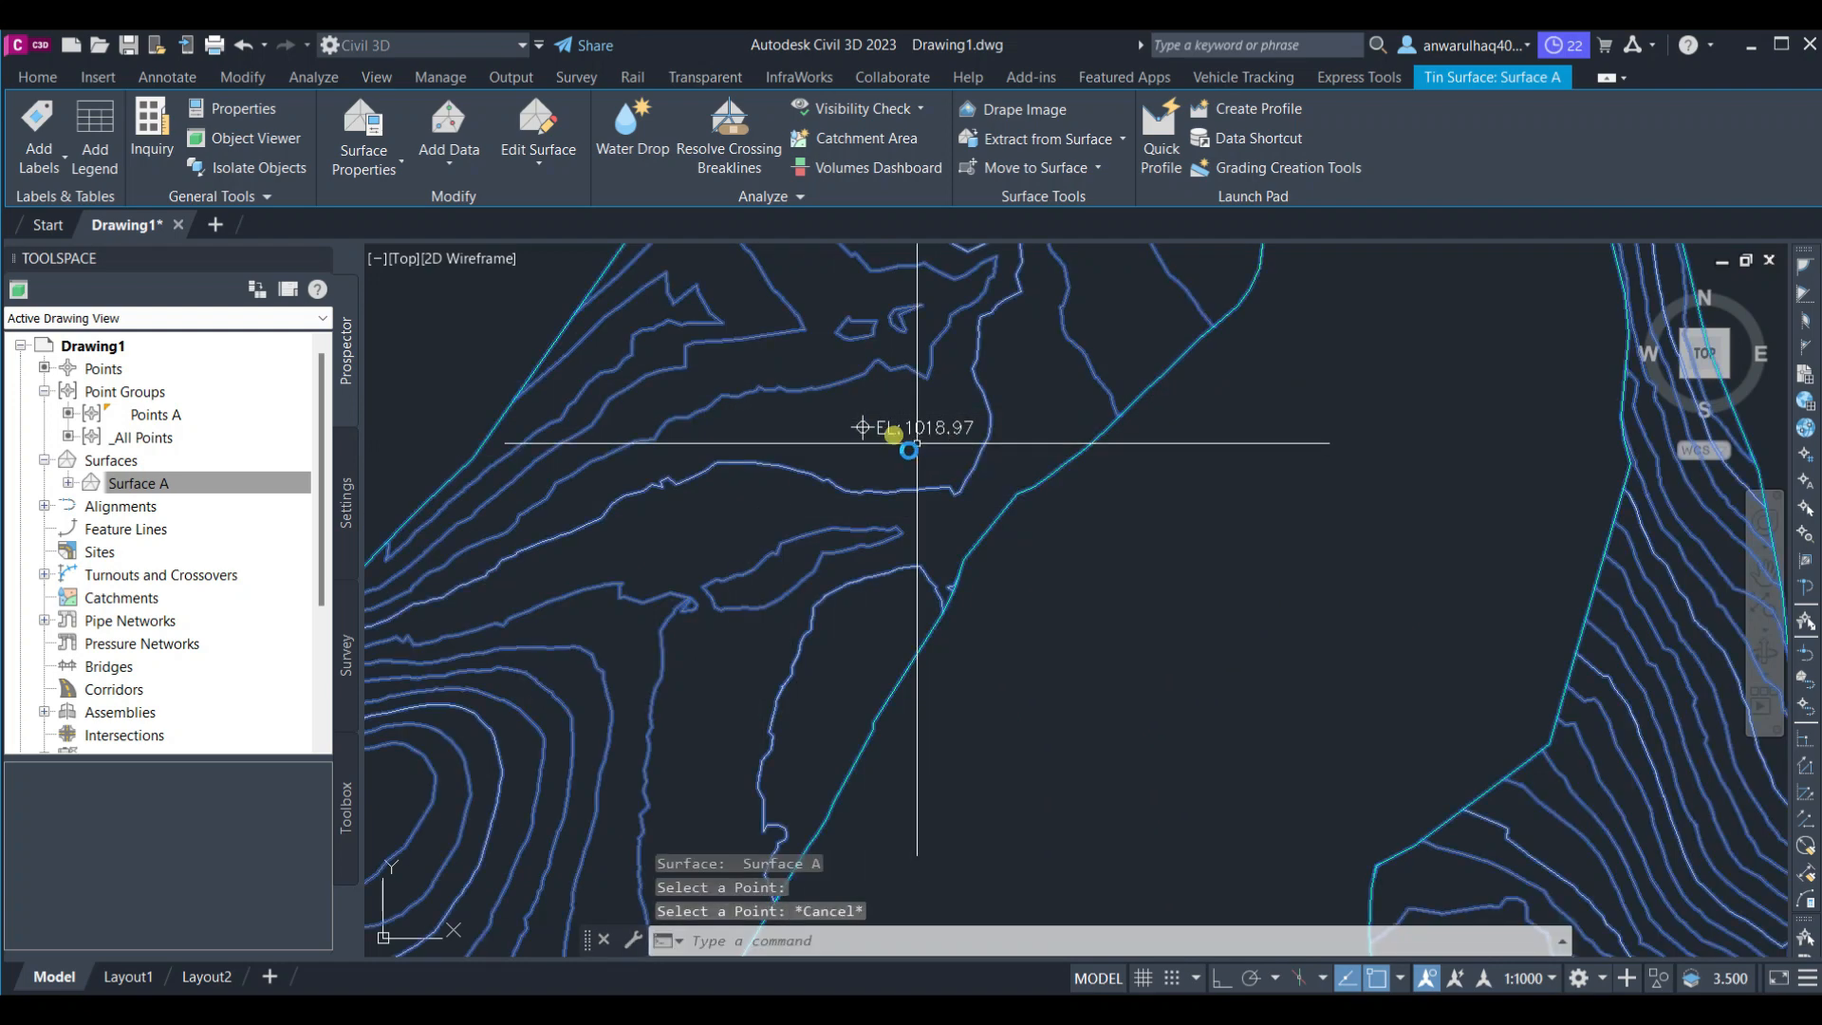
Move the spot elevation label and its marker to a new location on the surface
click(890, 435)
scroll(878, 429, up, 4)
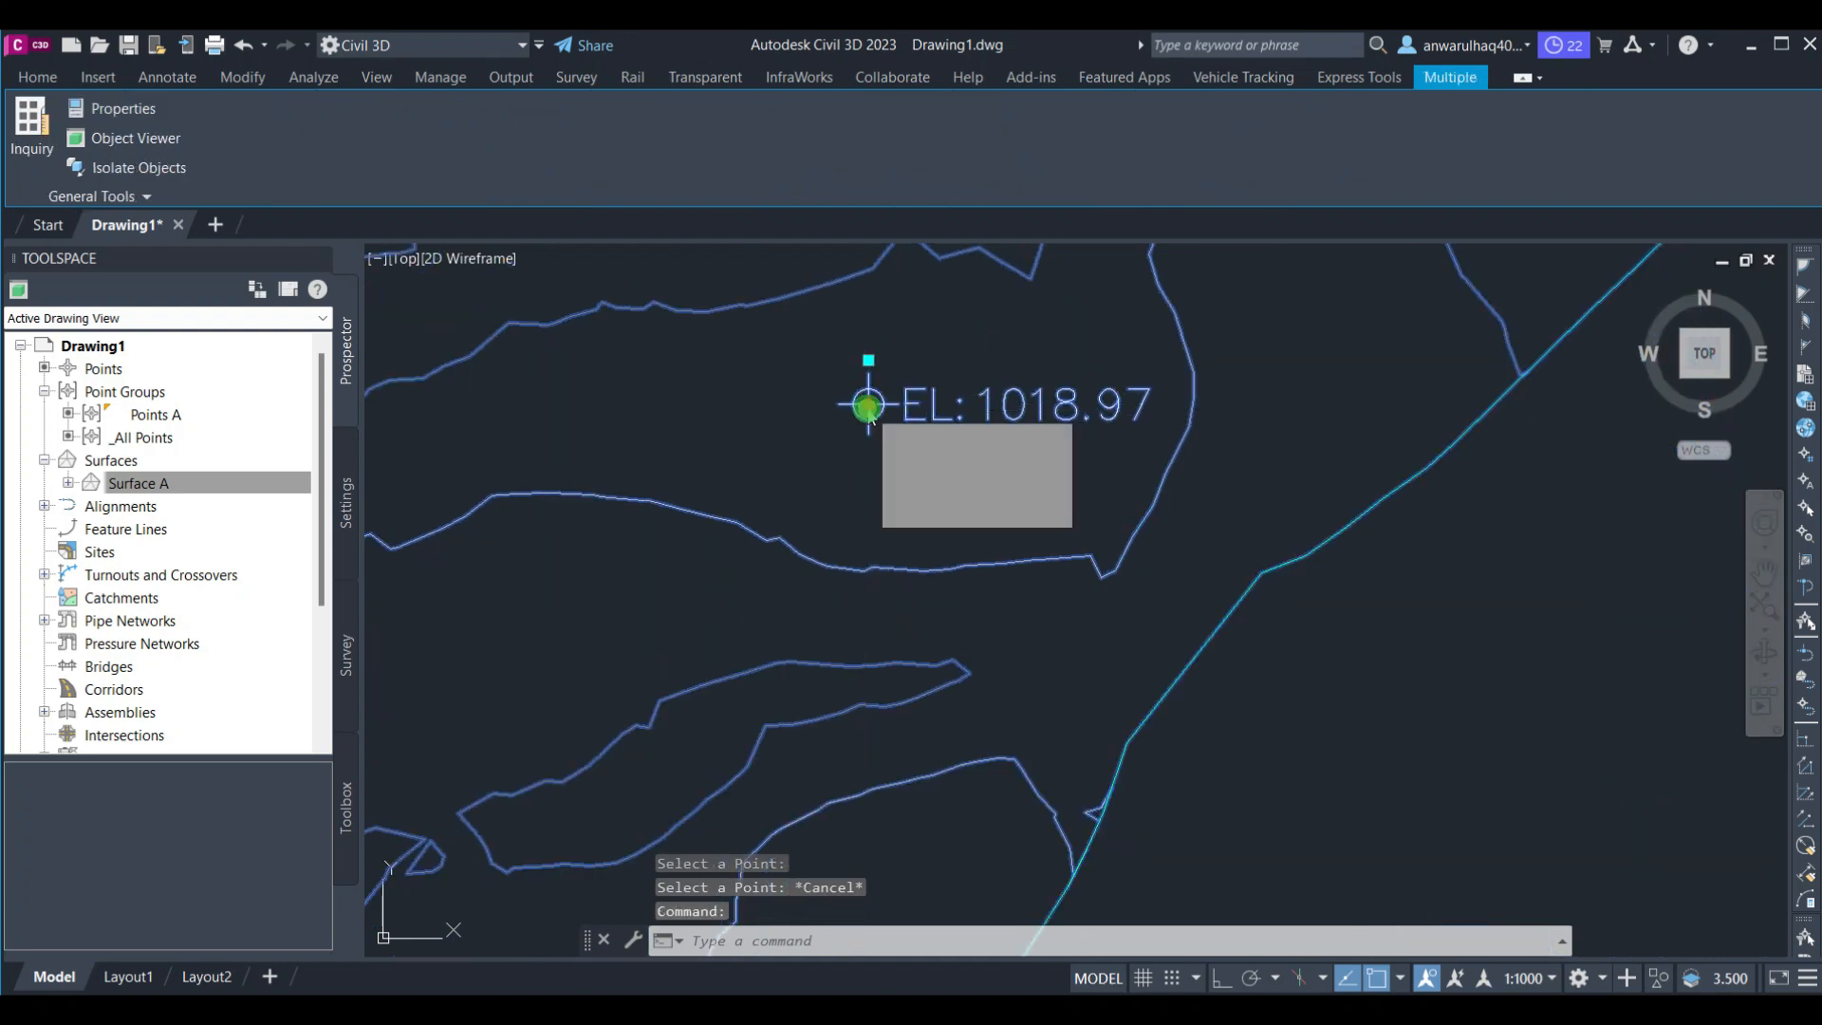
click(868, 404)
mouse_move(665, 526)
middle_down()
mouse_move(1025, 493)
mouse_move(1280, 421)
middle_up()
click(906, 580)
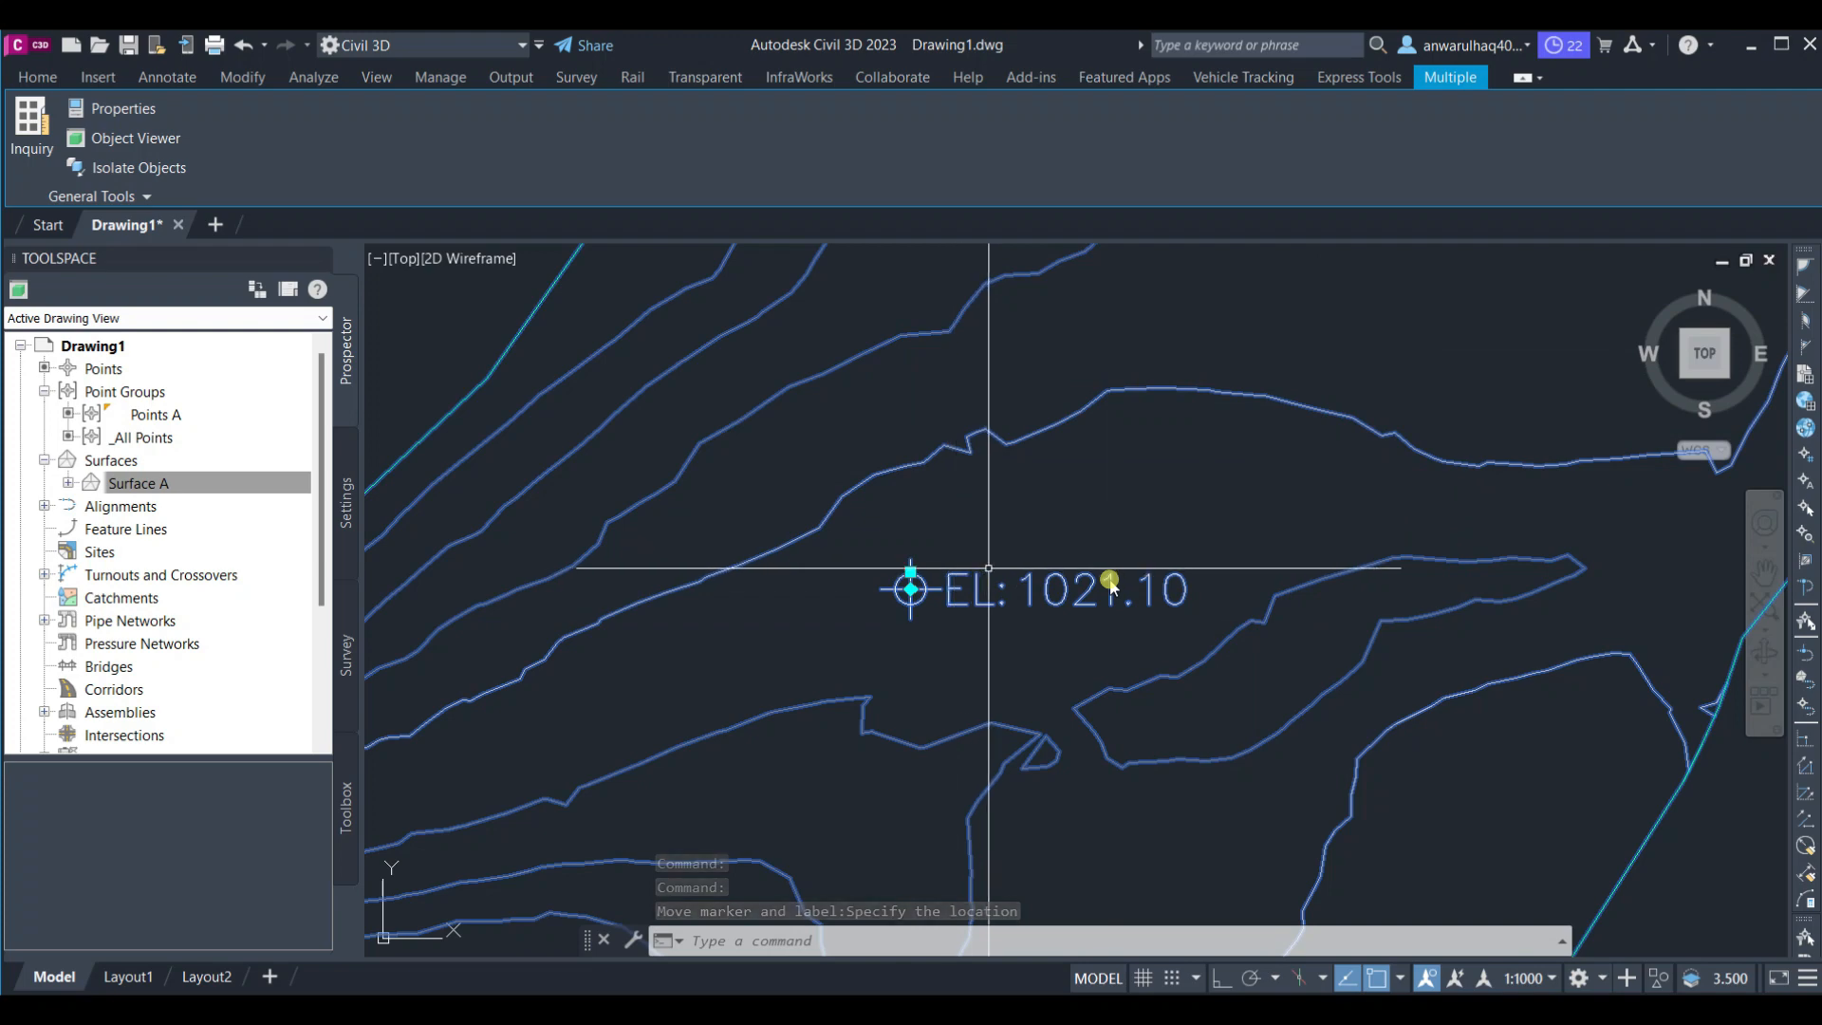
scroll(1110, 581, down, 3)
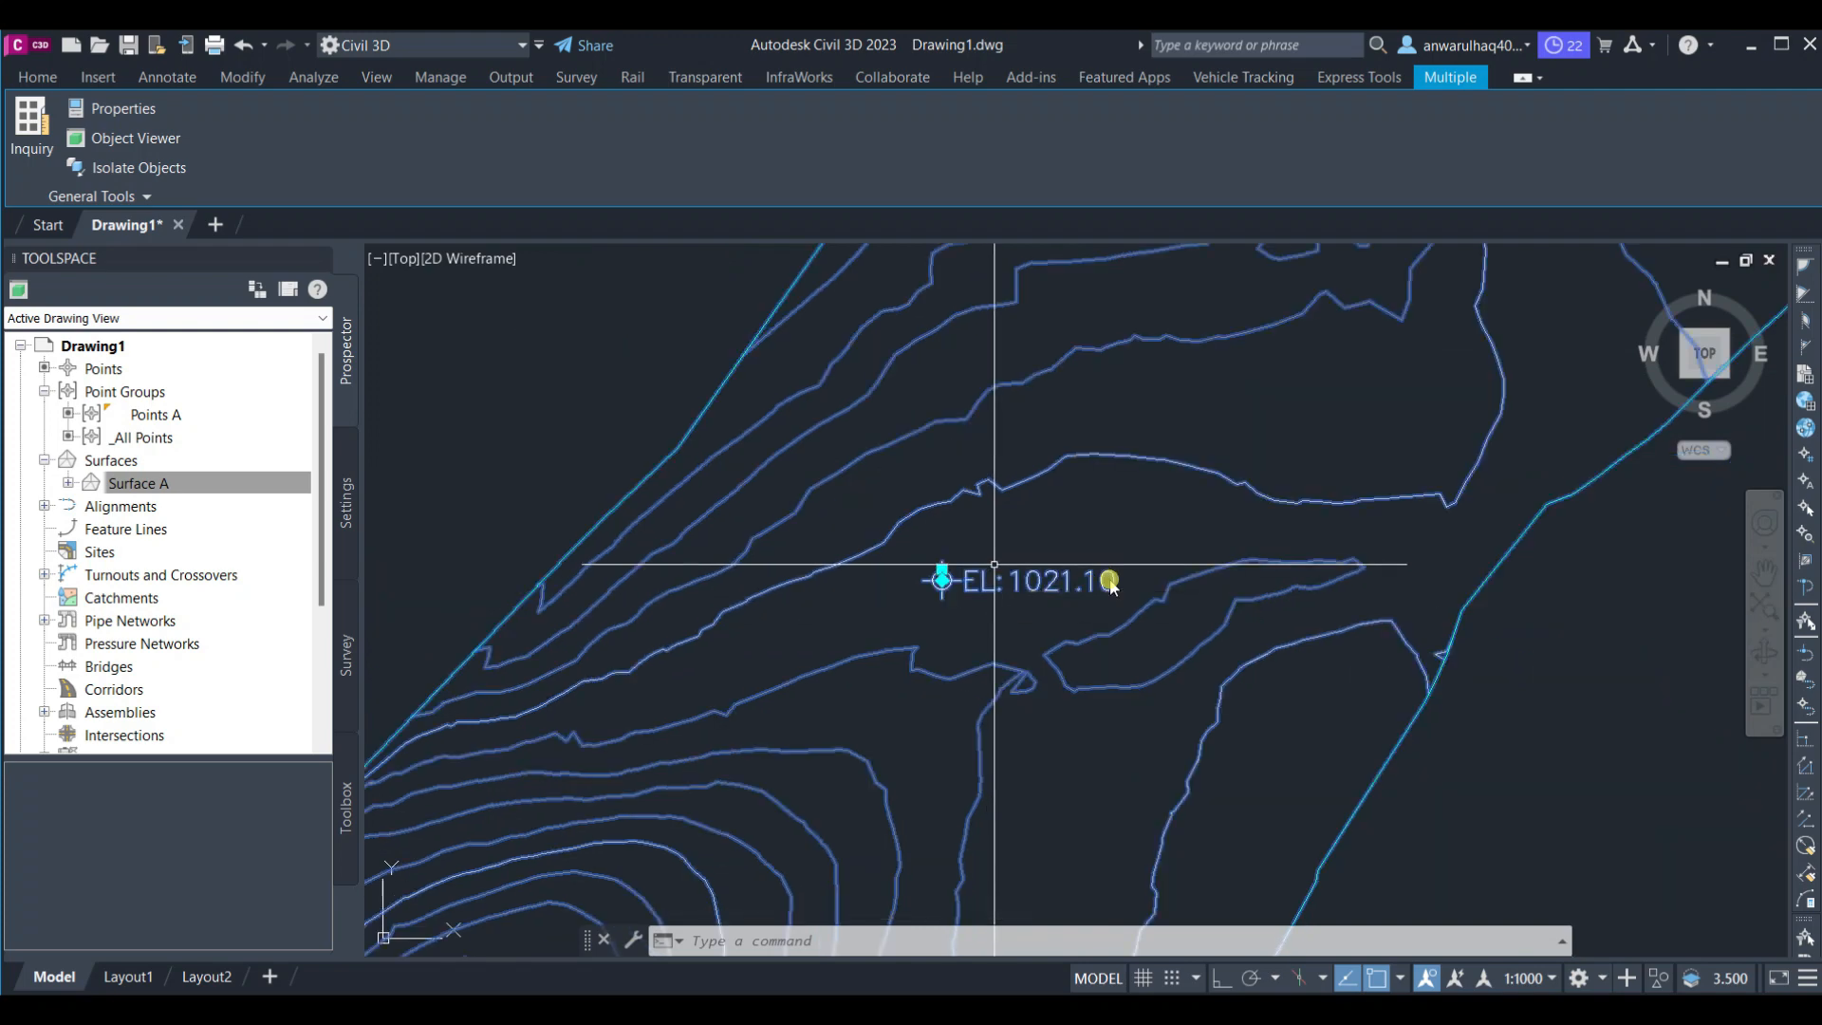
key(Escape)
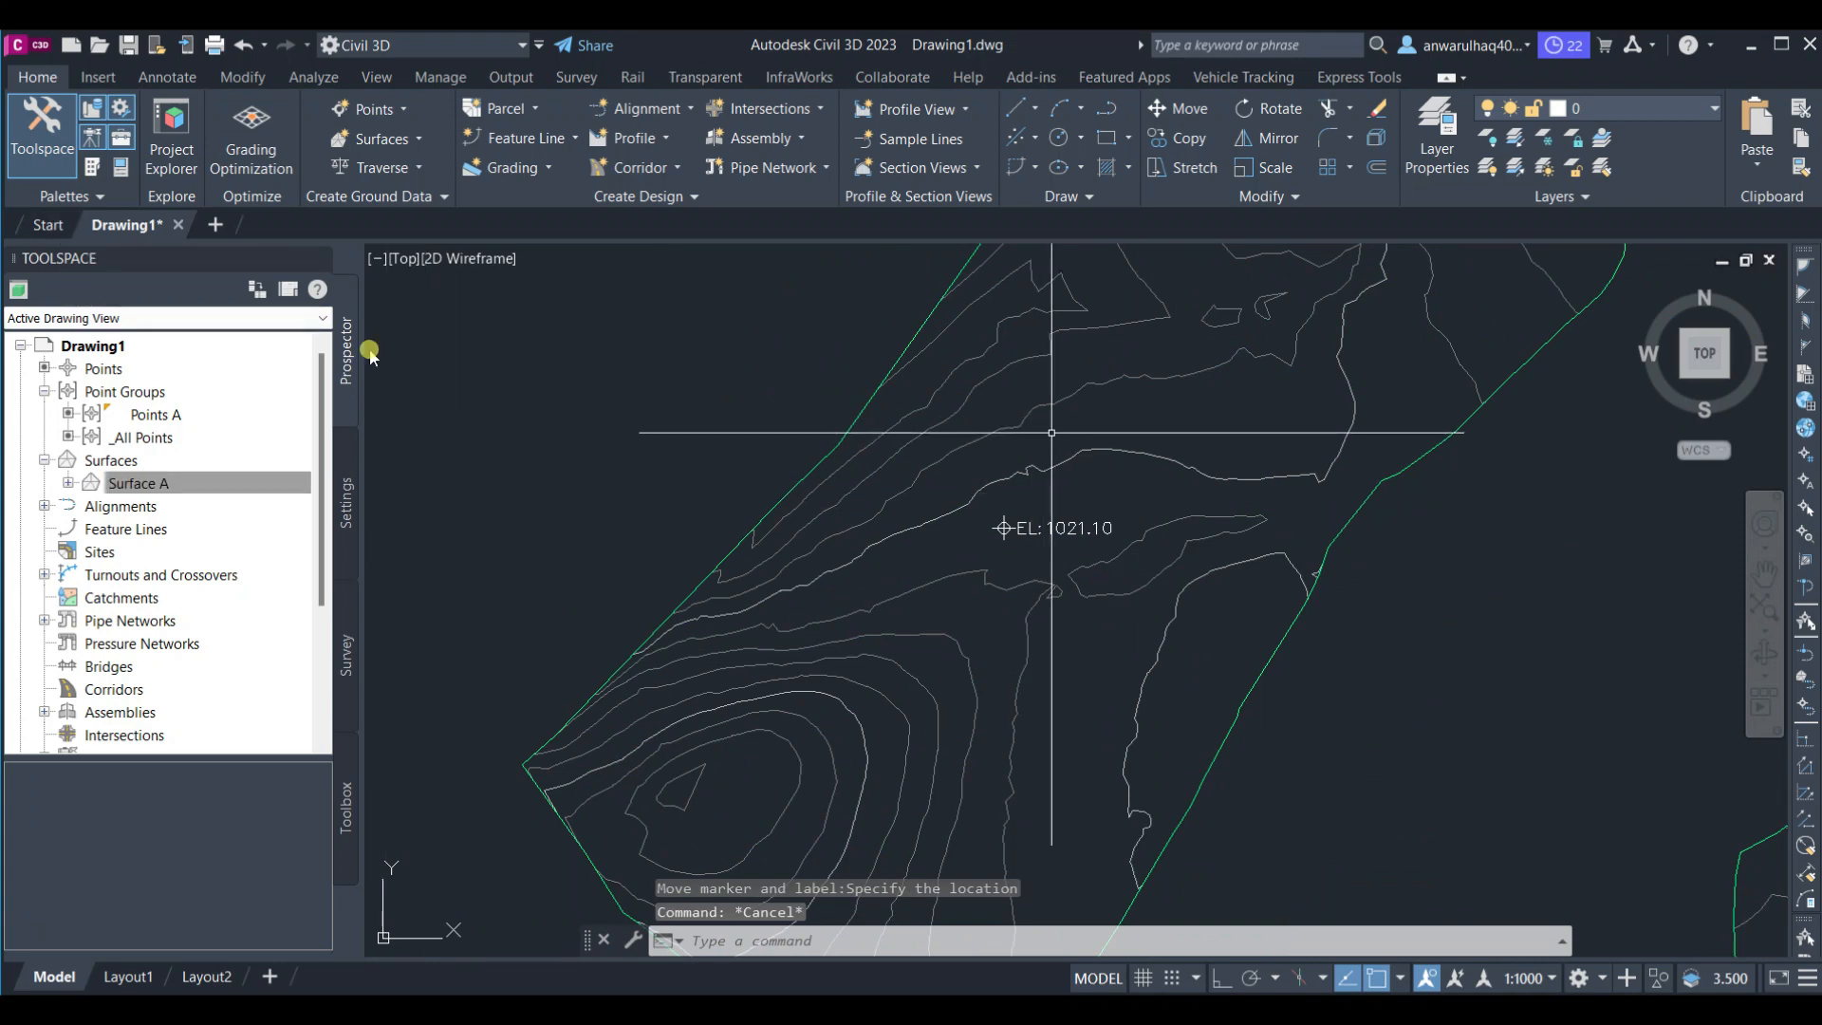
scroll(998, 514, down, 5)
click(998, 513)
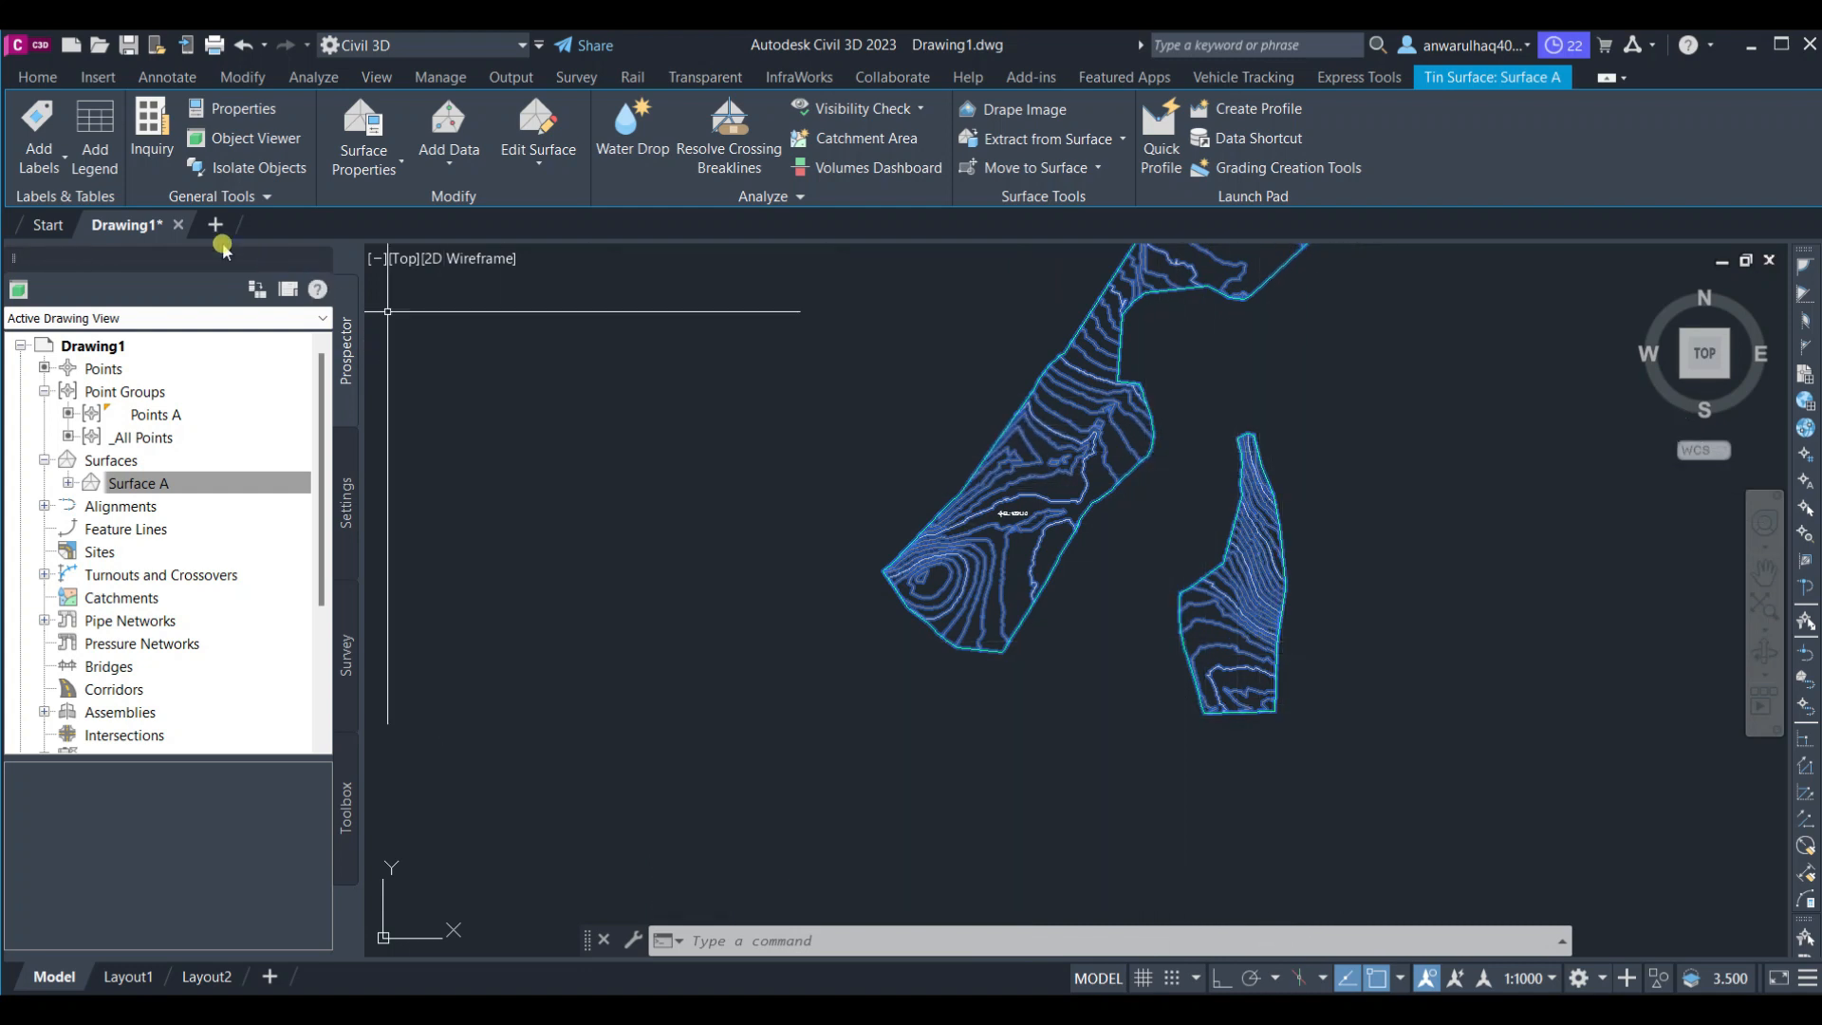
click(59, 173)
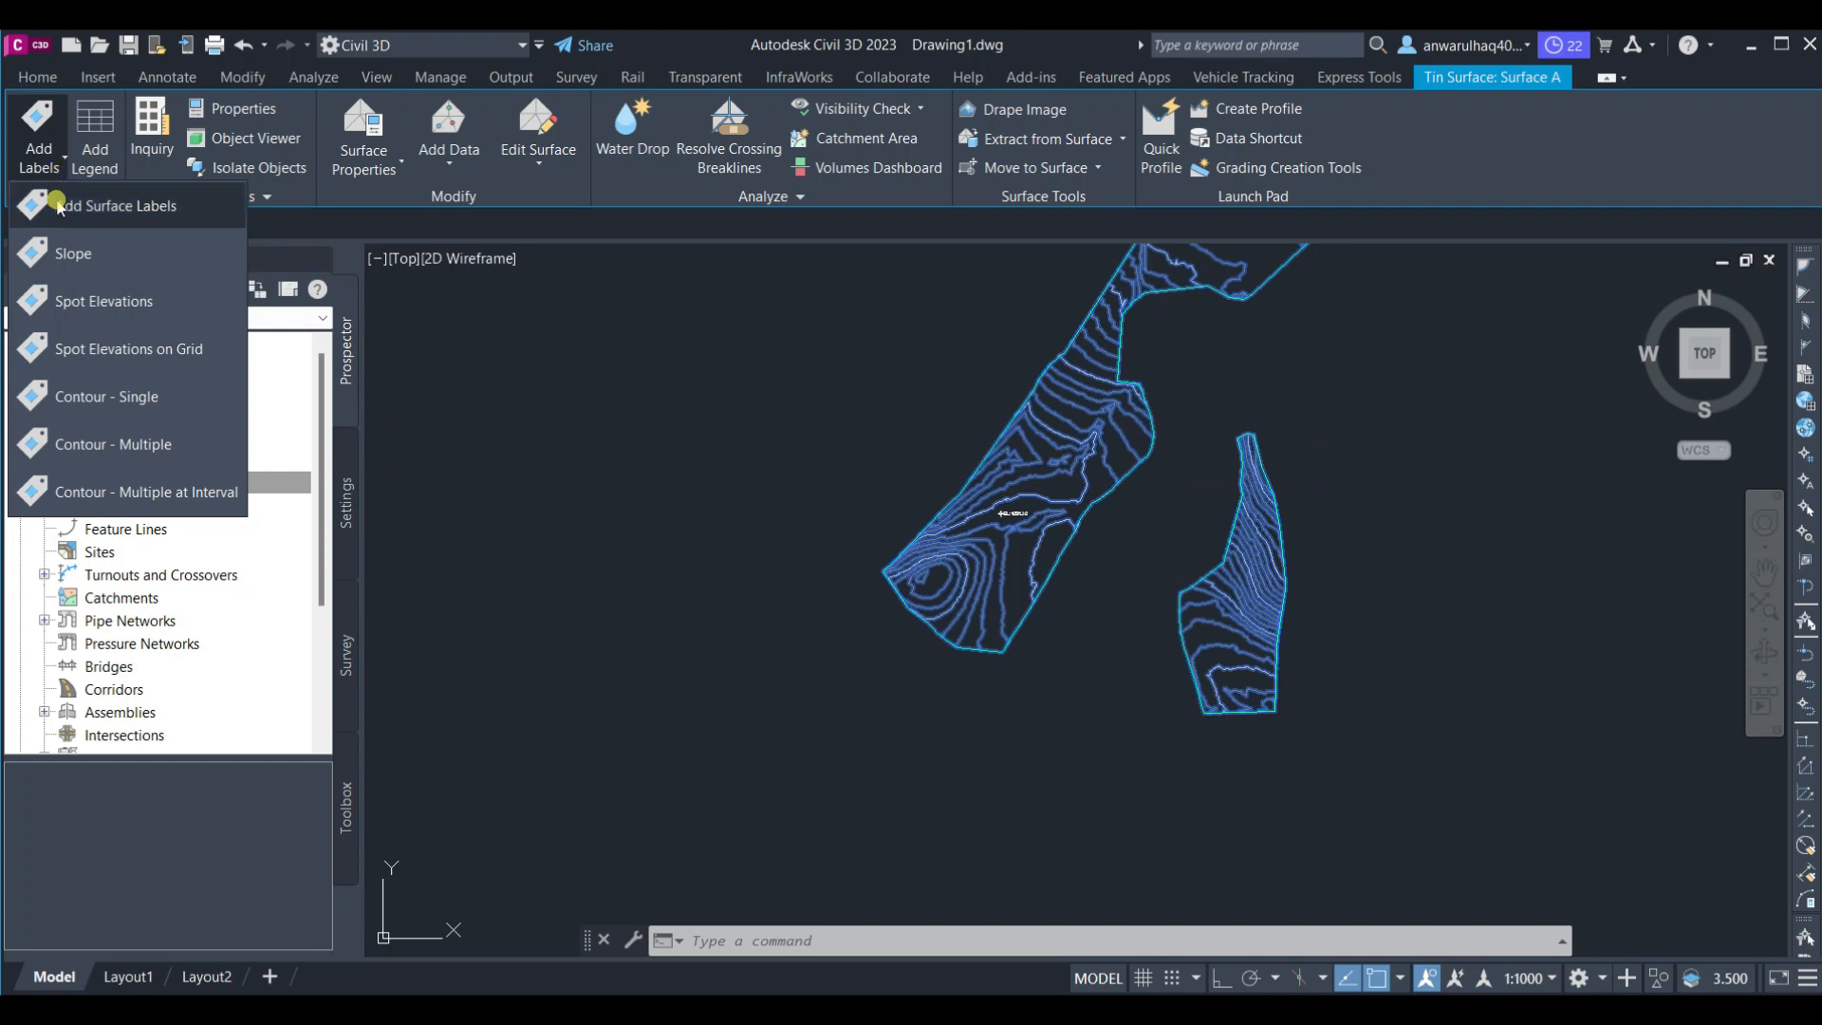
click(114, 492)
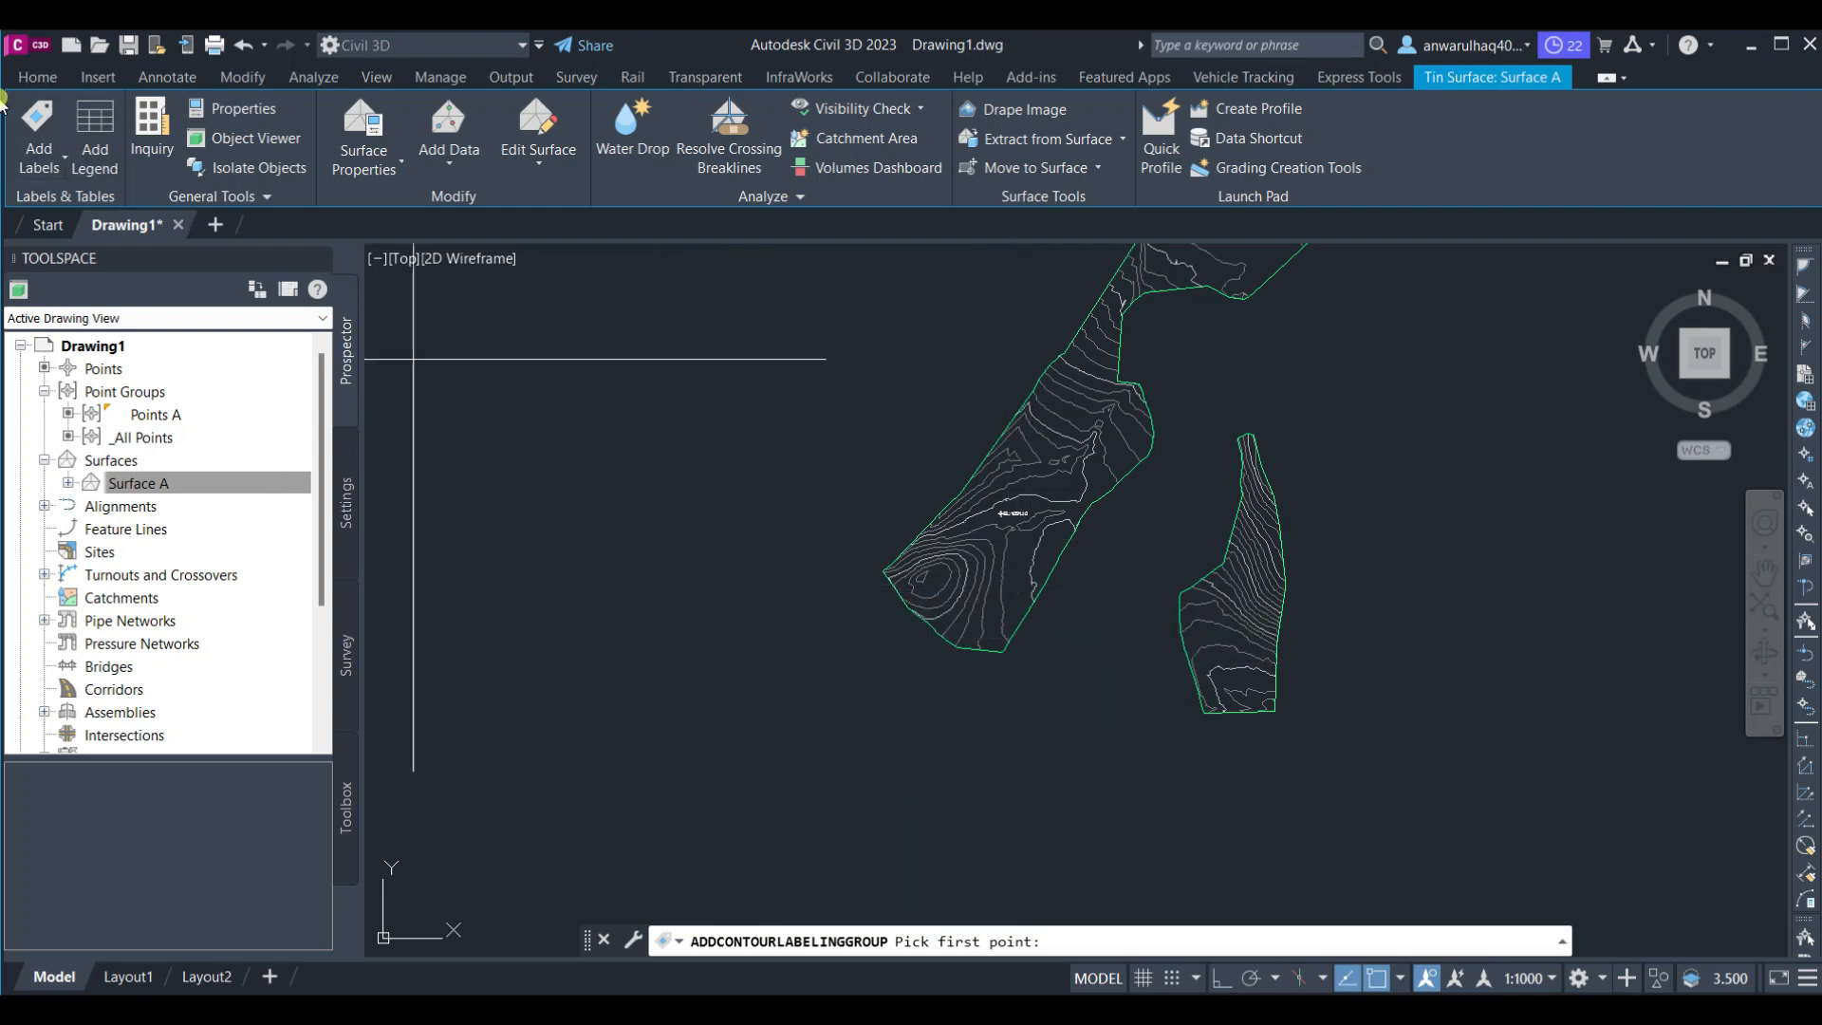
click(41, 169)
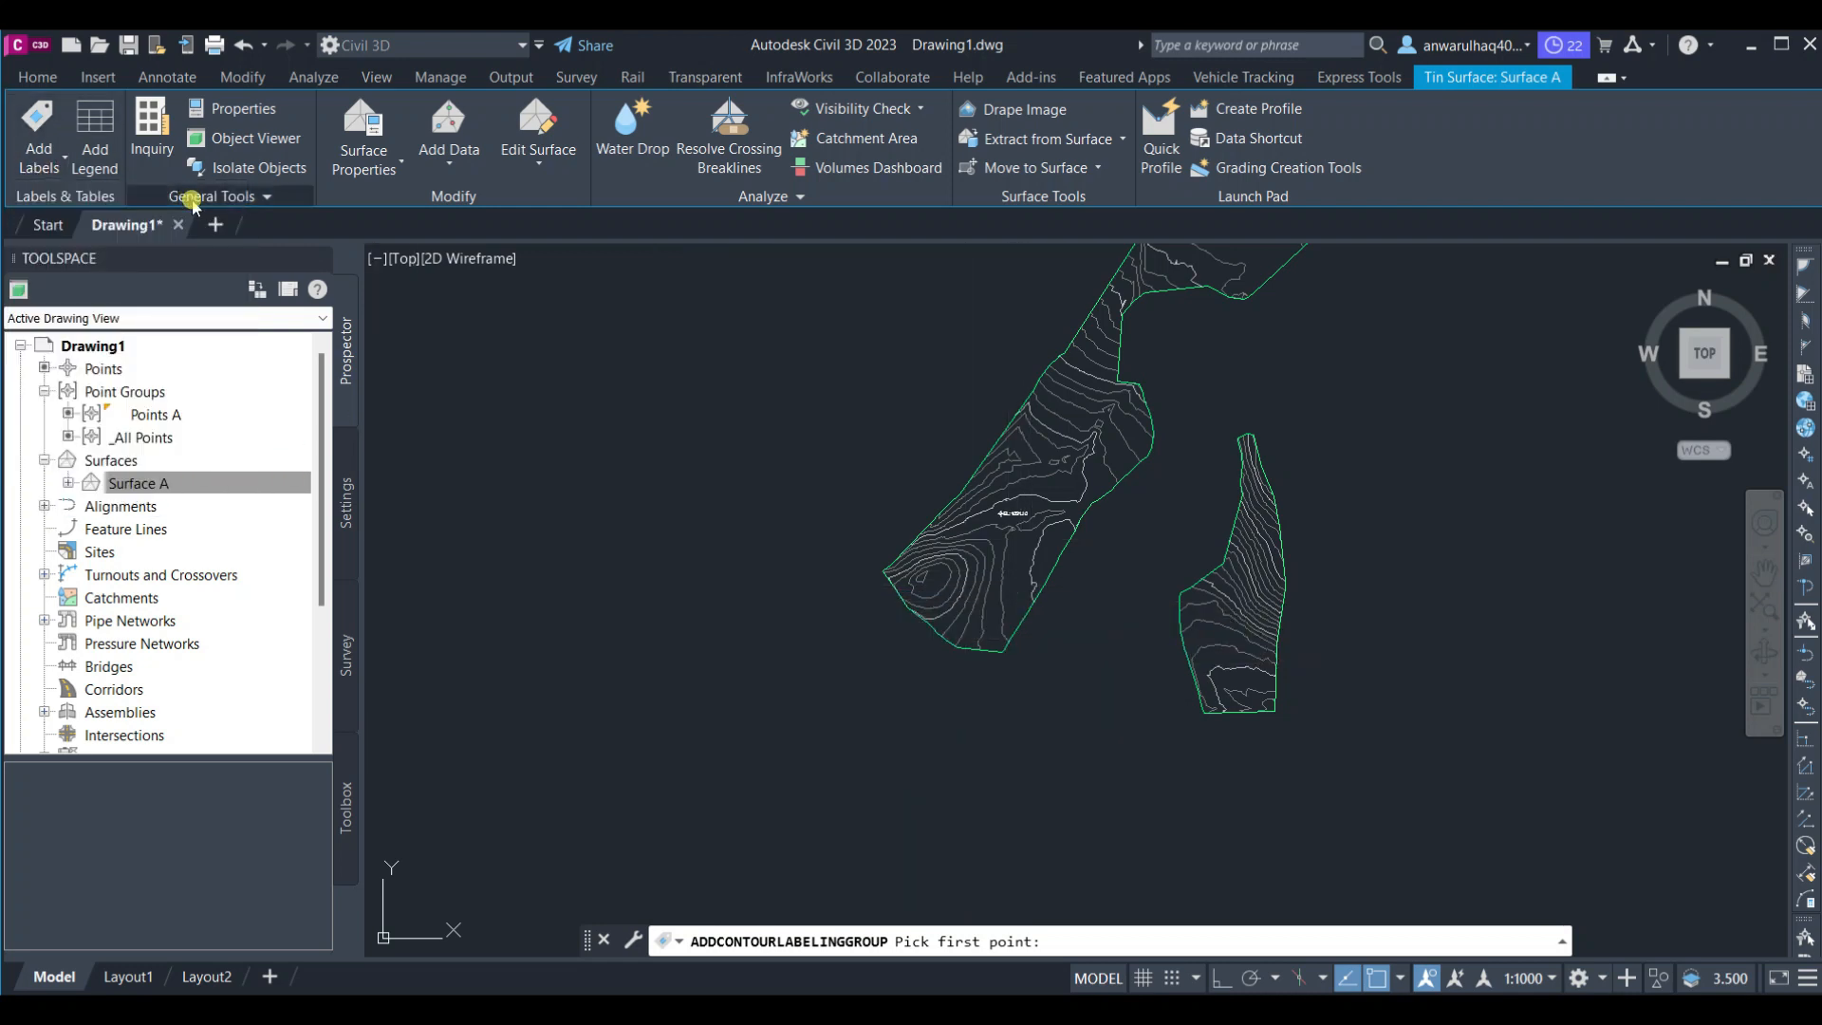
click(39, 161)
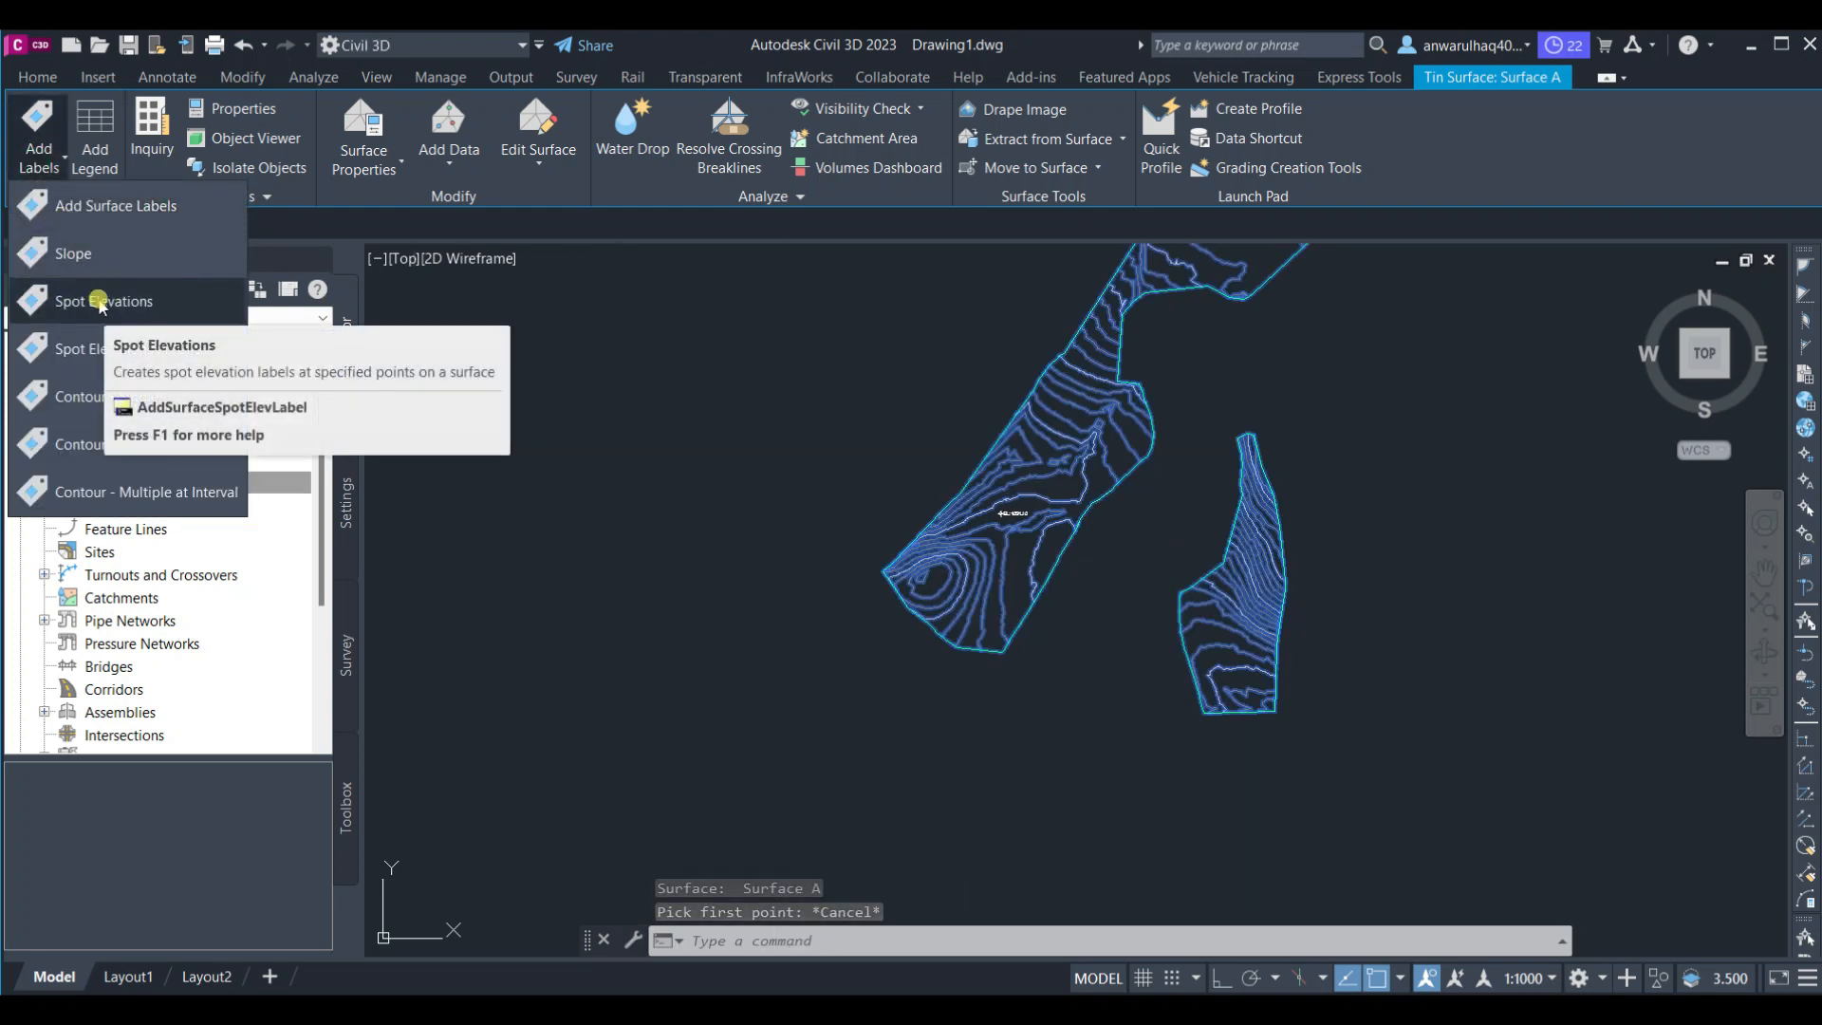
Open the Add Surface Labels dialog and set the label type to Contour - Multiple at interval with minor contour label style <none>
click(118, 207)
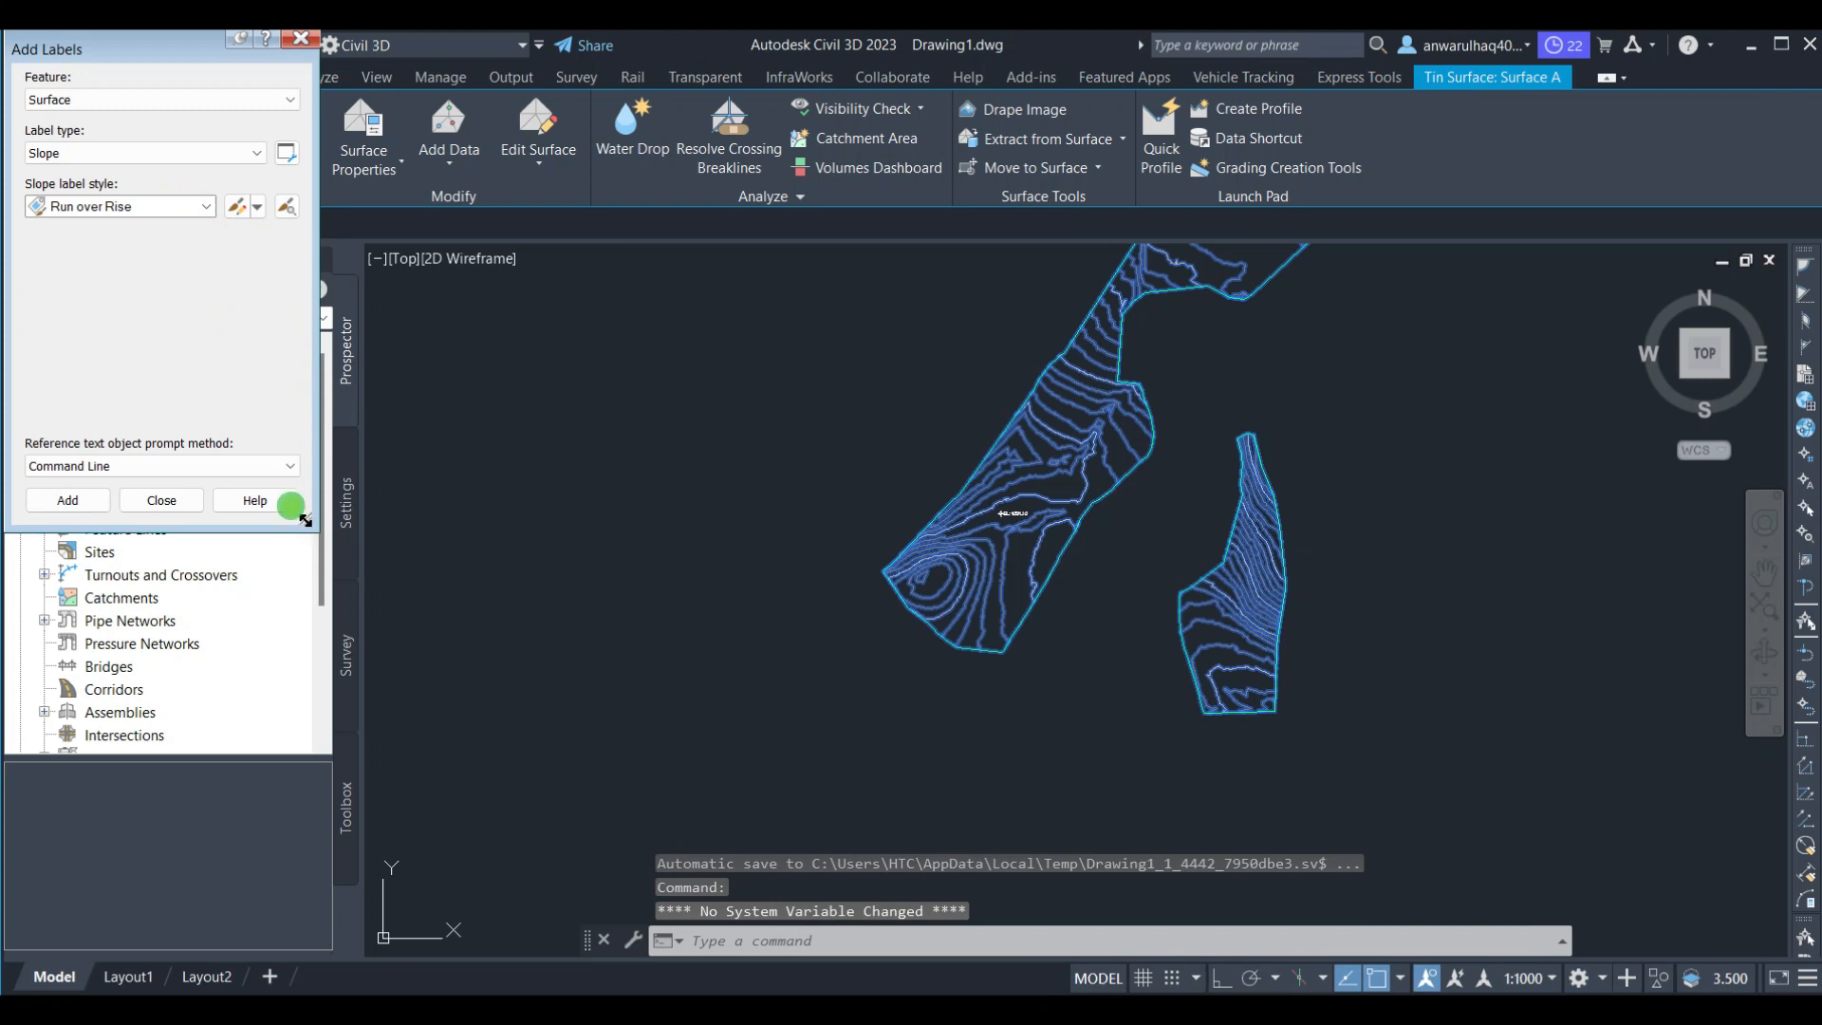
drag(304, 519, 479, 520)
click(167, 100)
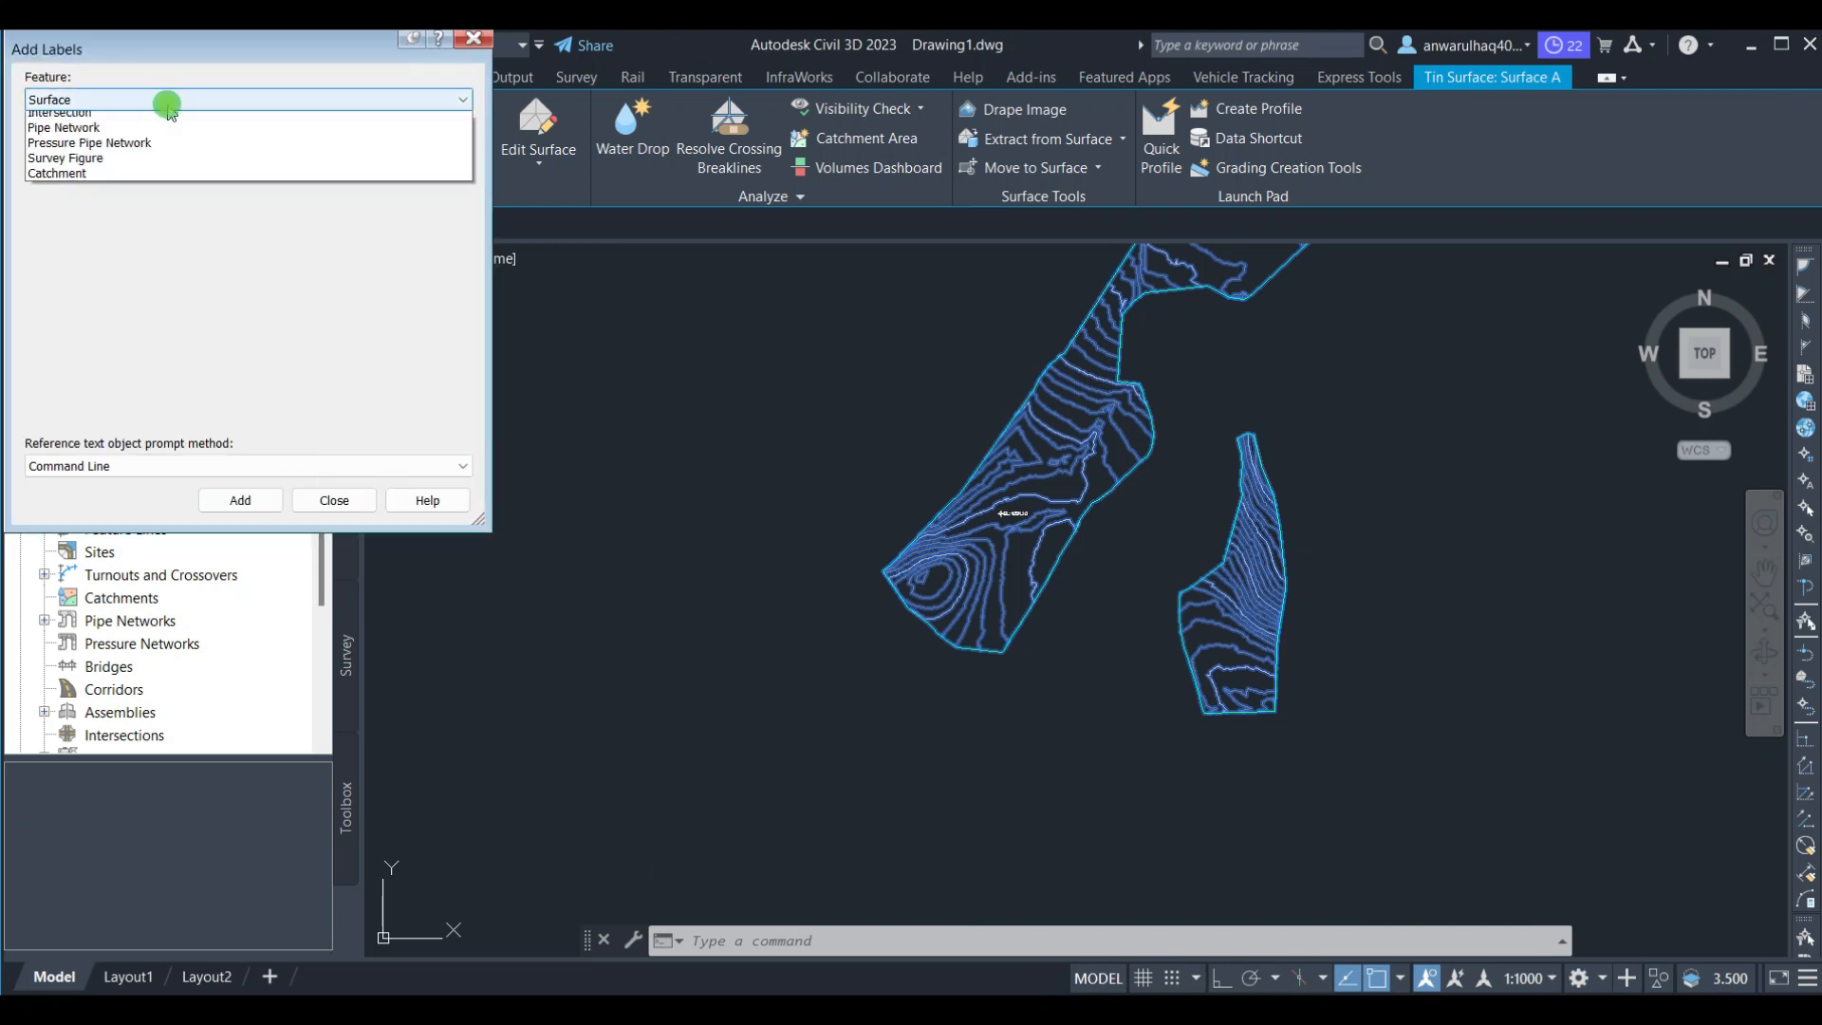
click(122, 202)
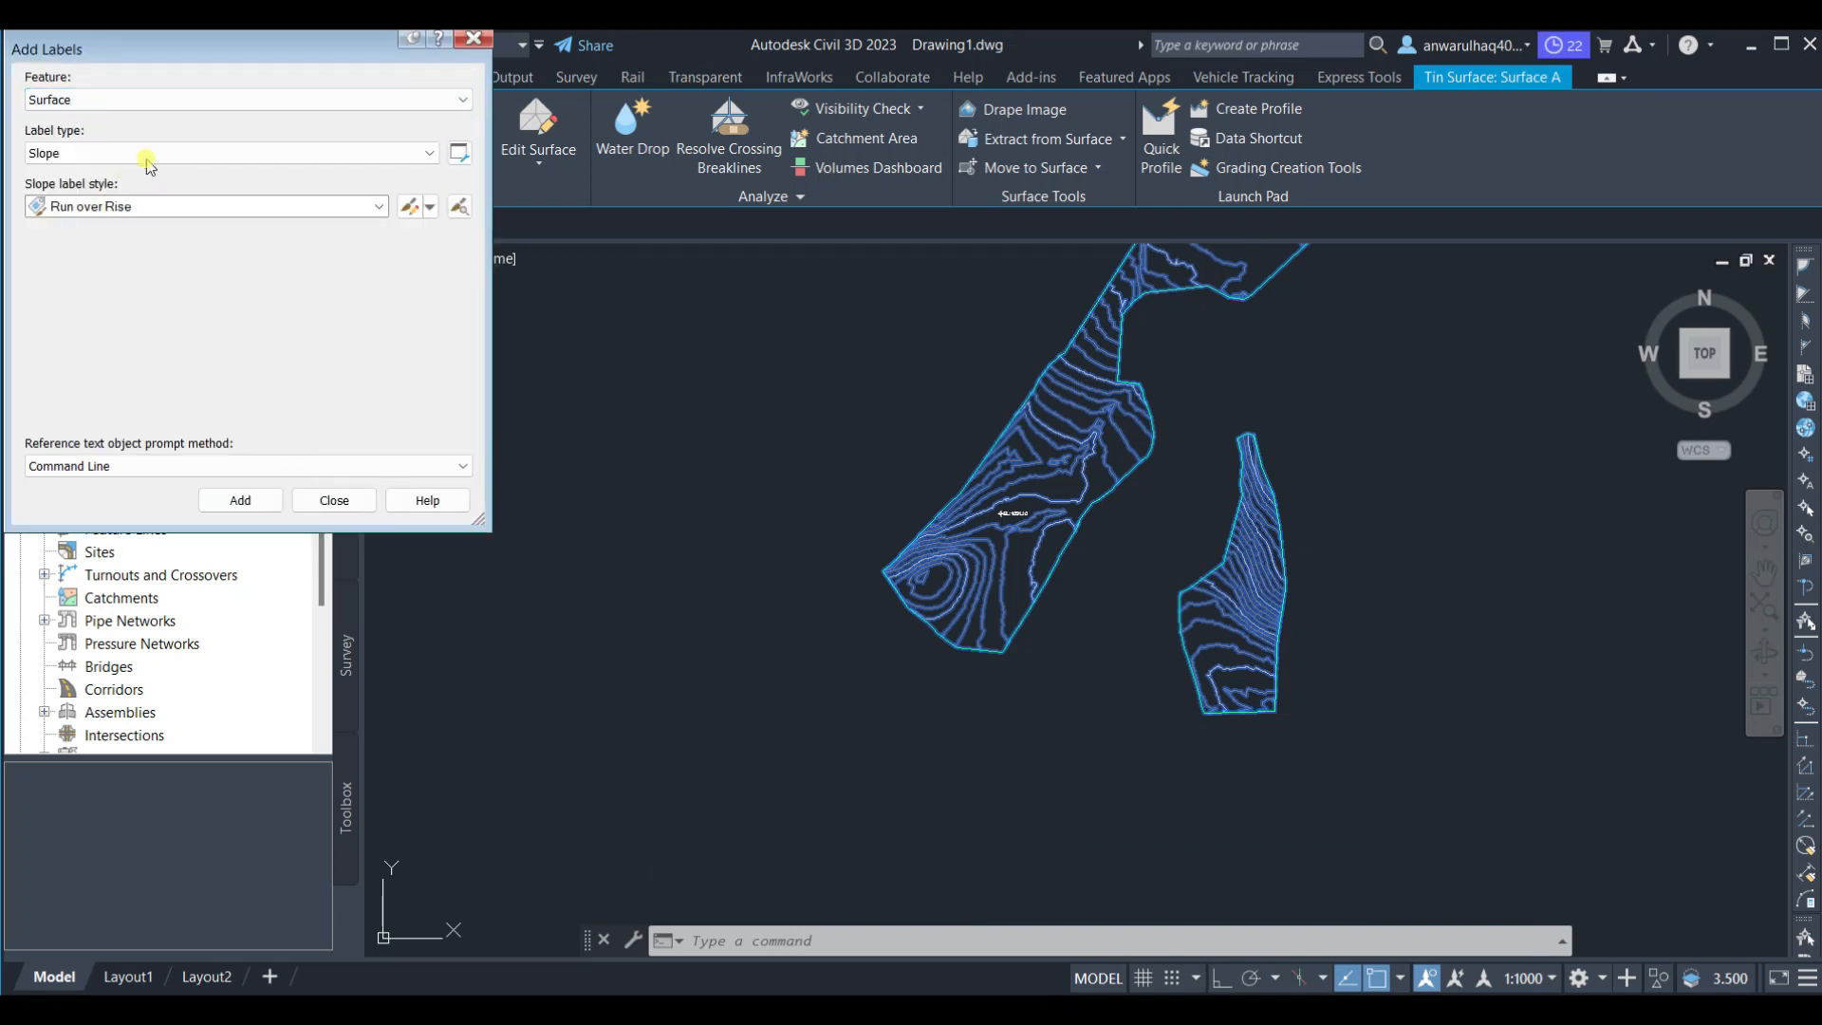
click(149, 156)
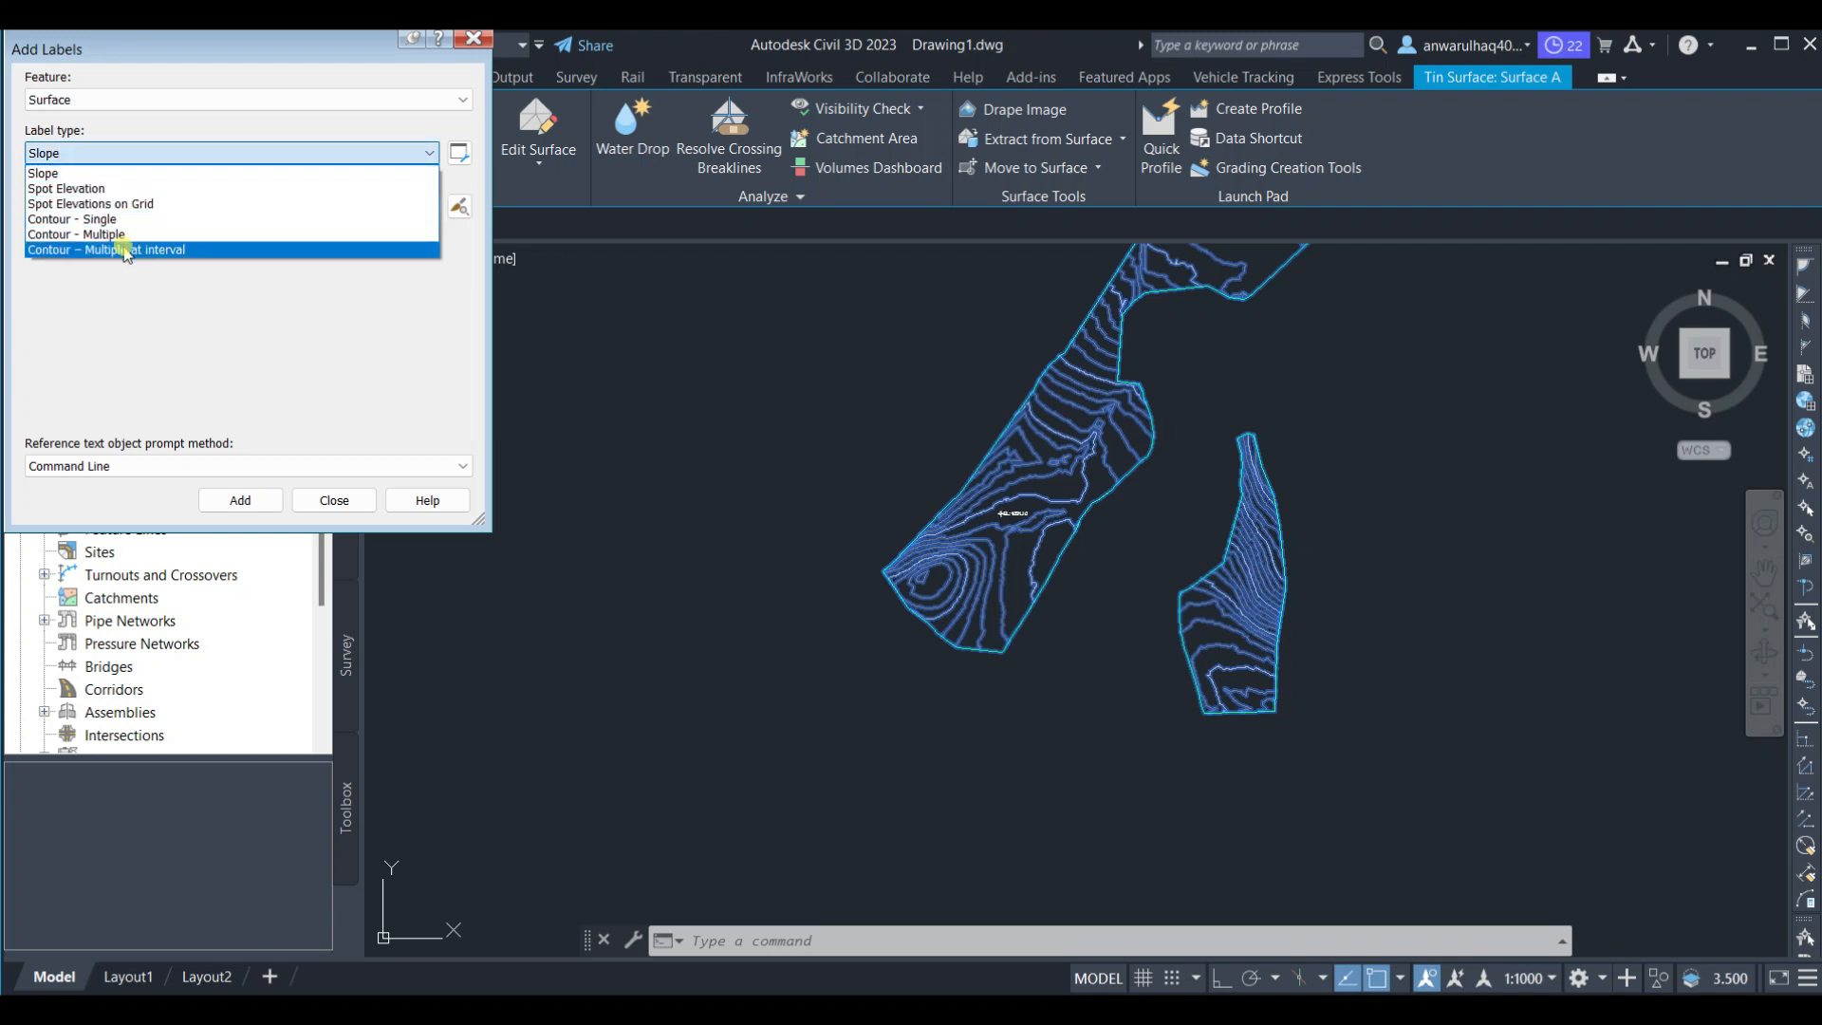
click(125, 251)
click(189, 153)
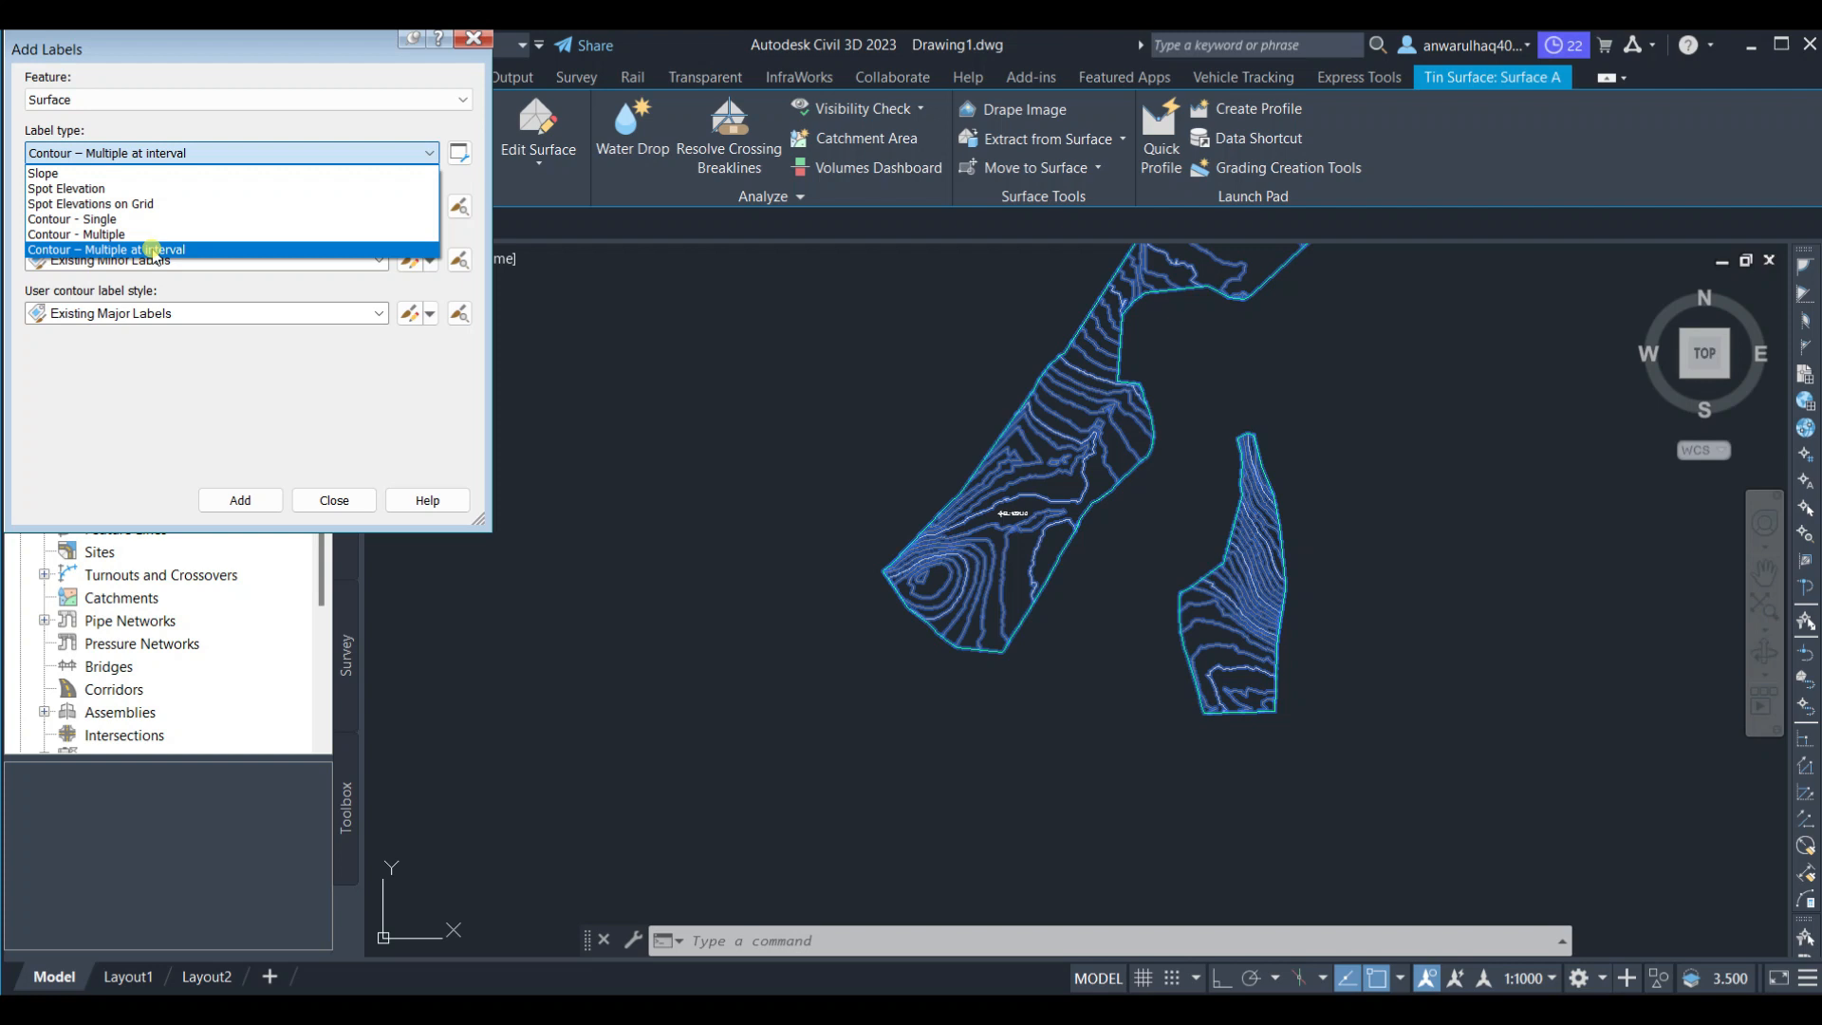
click(153, 251)
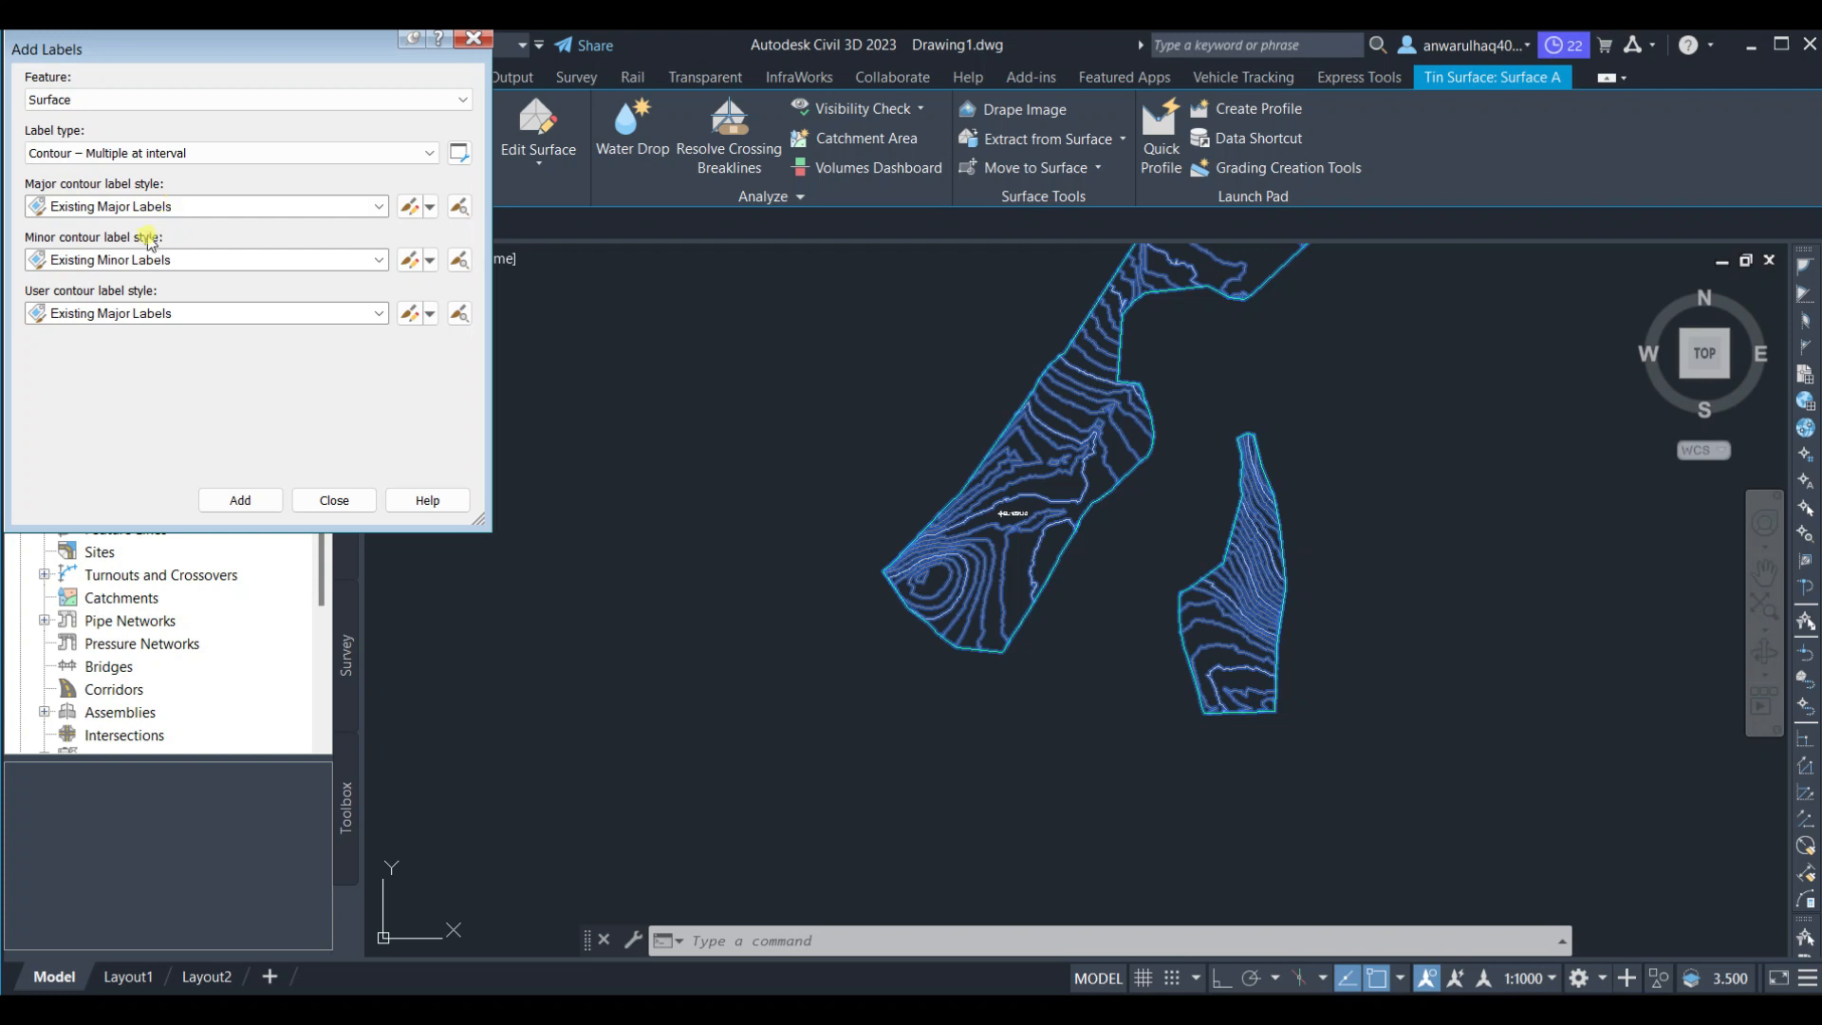
click(189, 260)
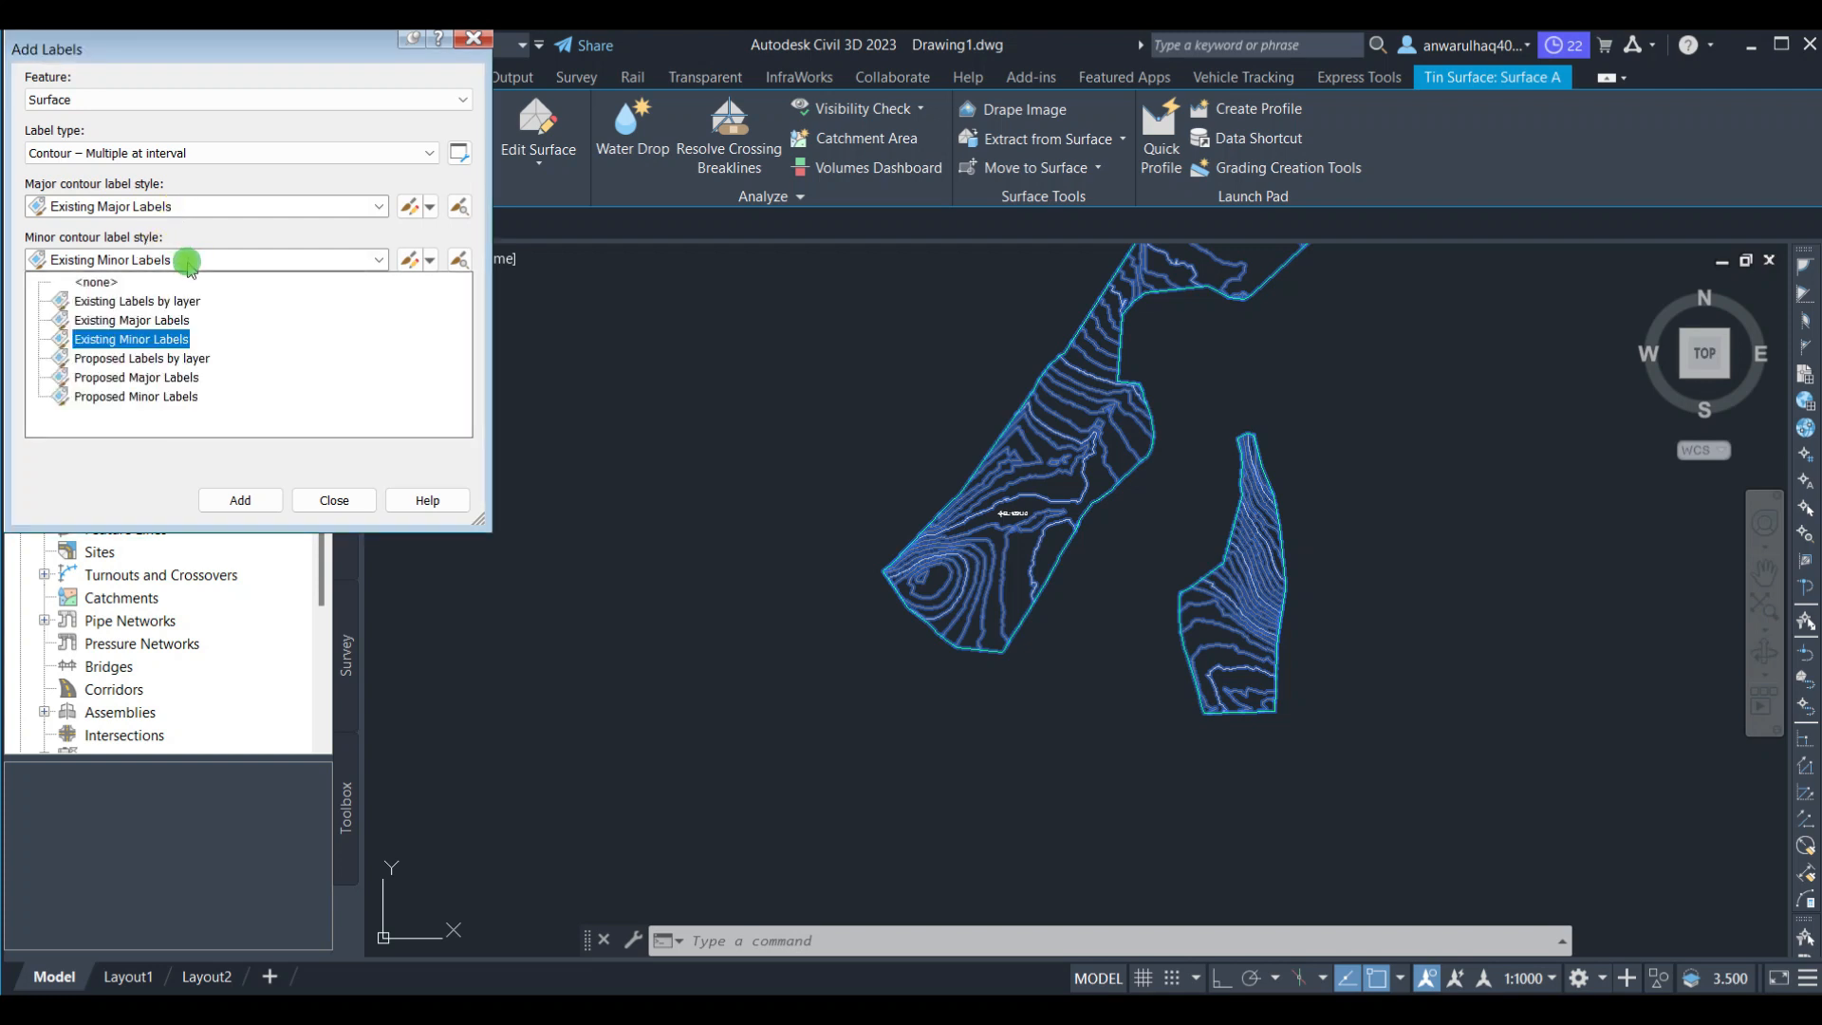
click(95, 282)
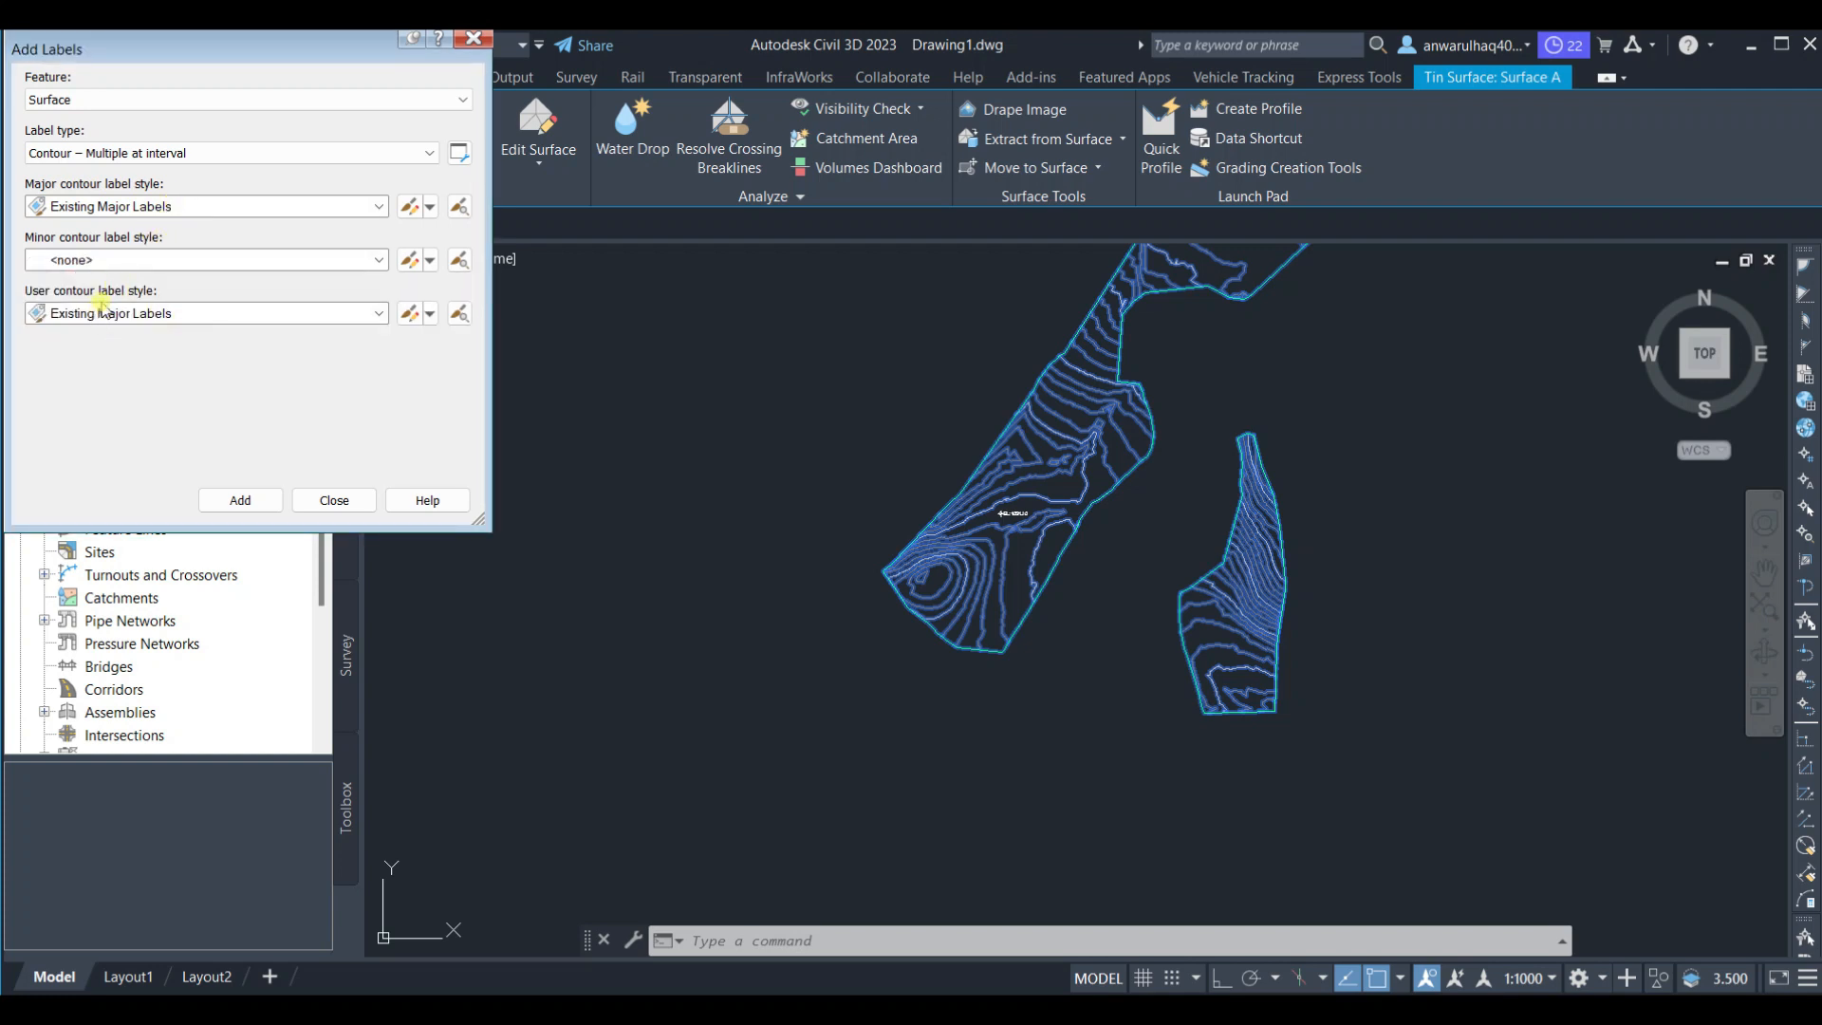
Add interval contour labels along a line across the northern lobe of Surface A, accepting the 100 interval
click(239, 503)
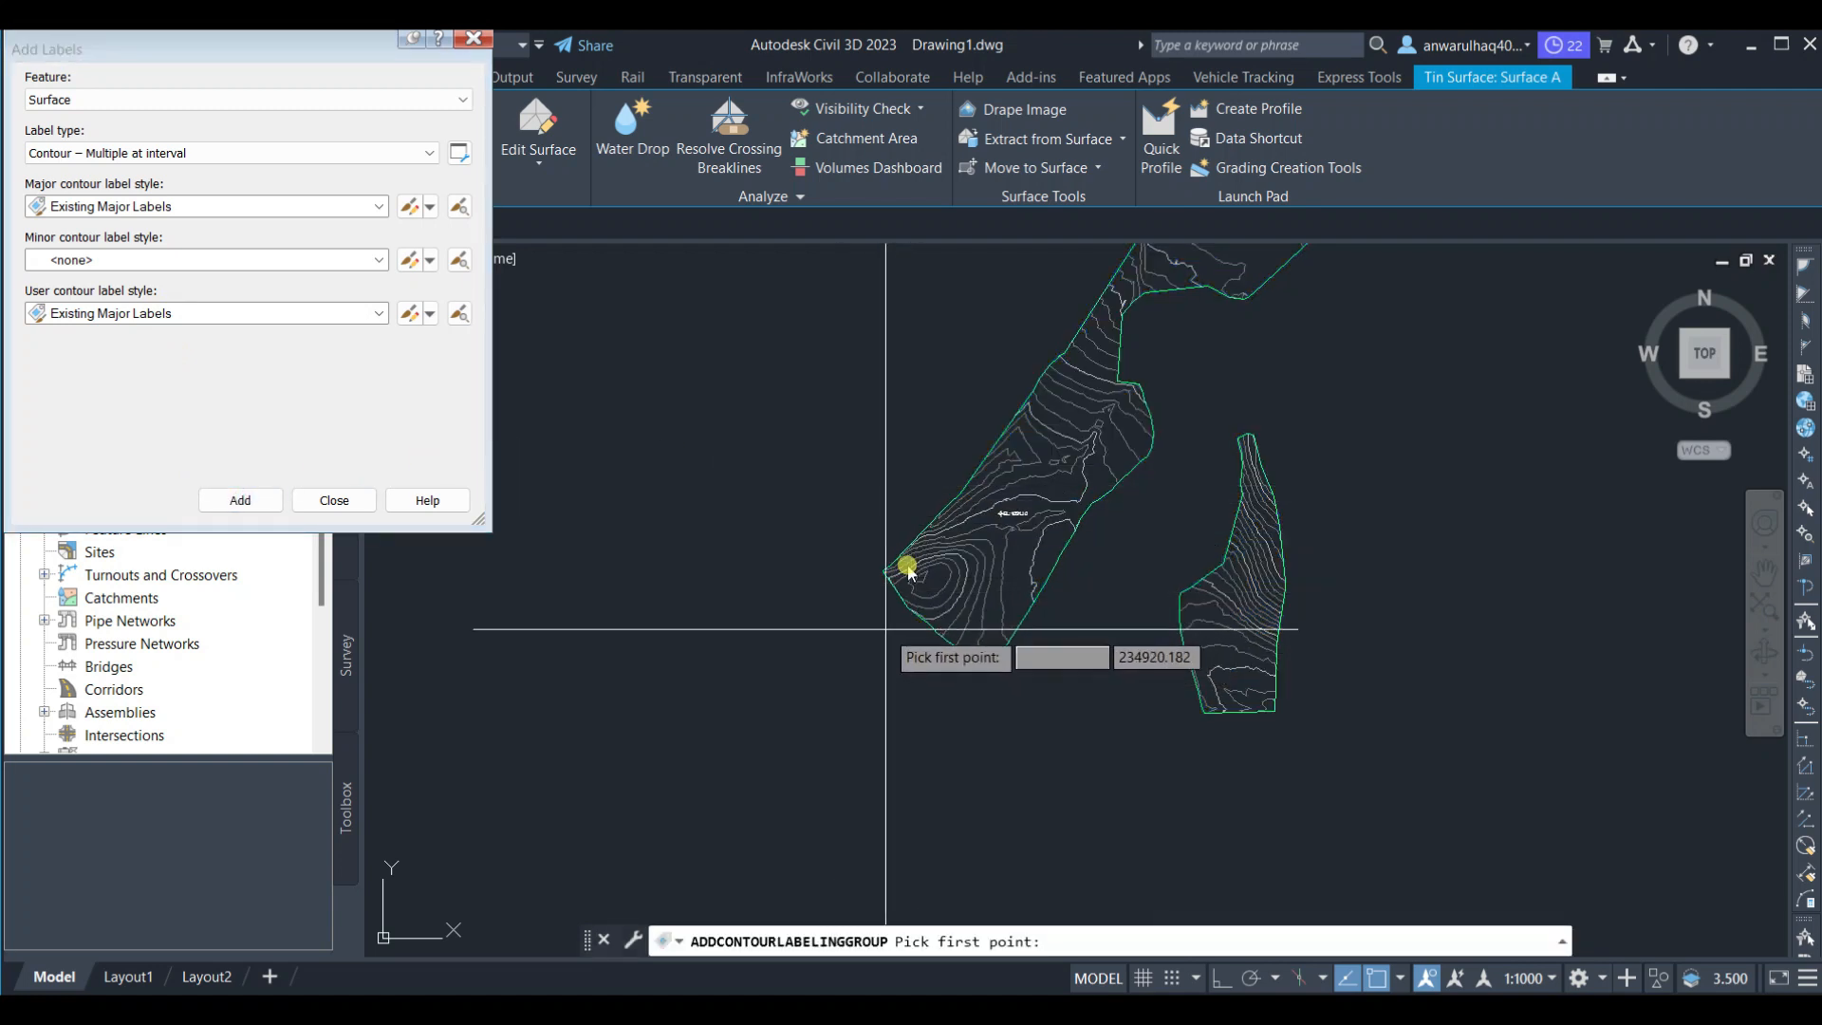
click(882, 625)
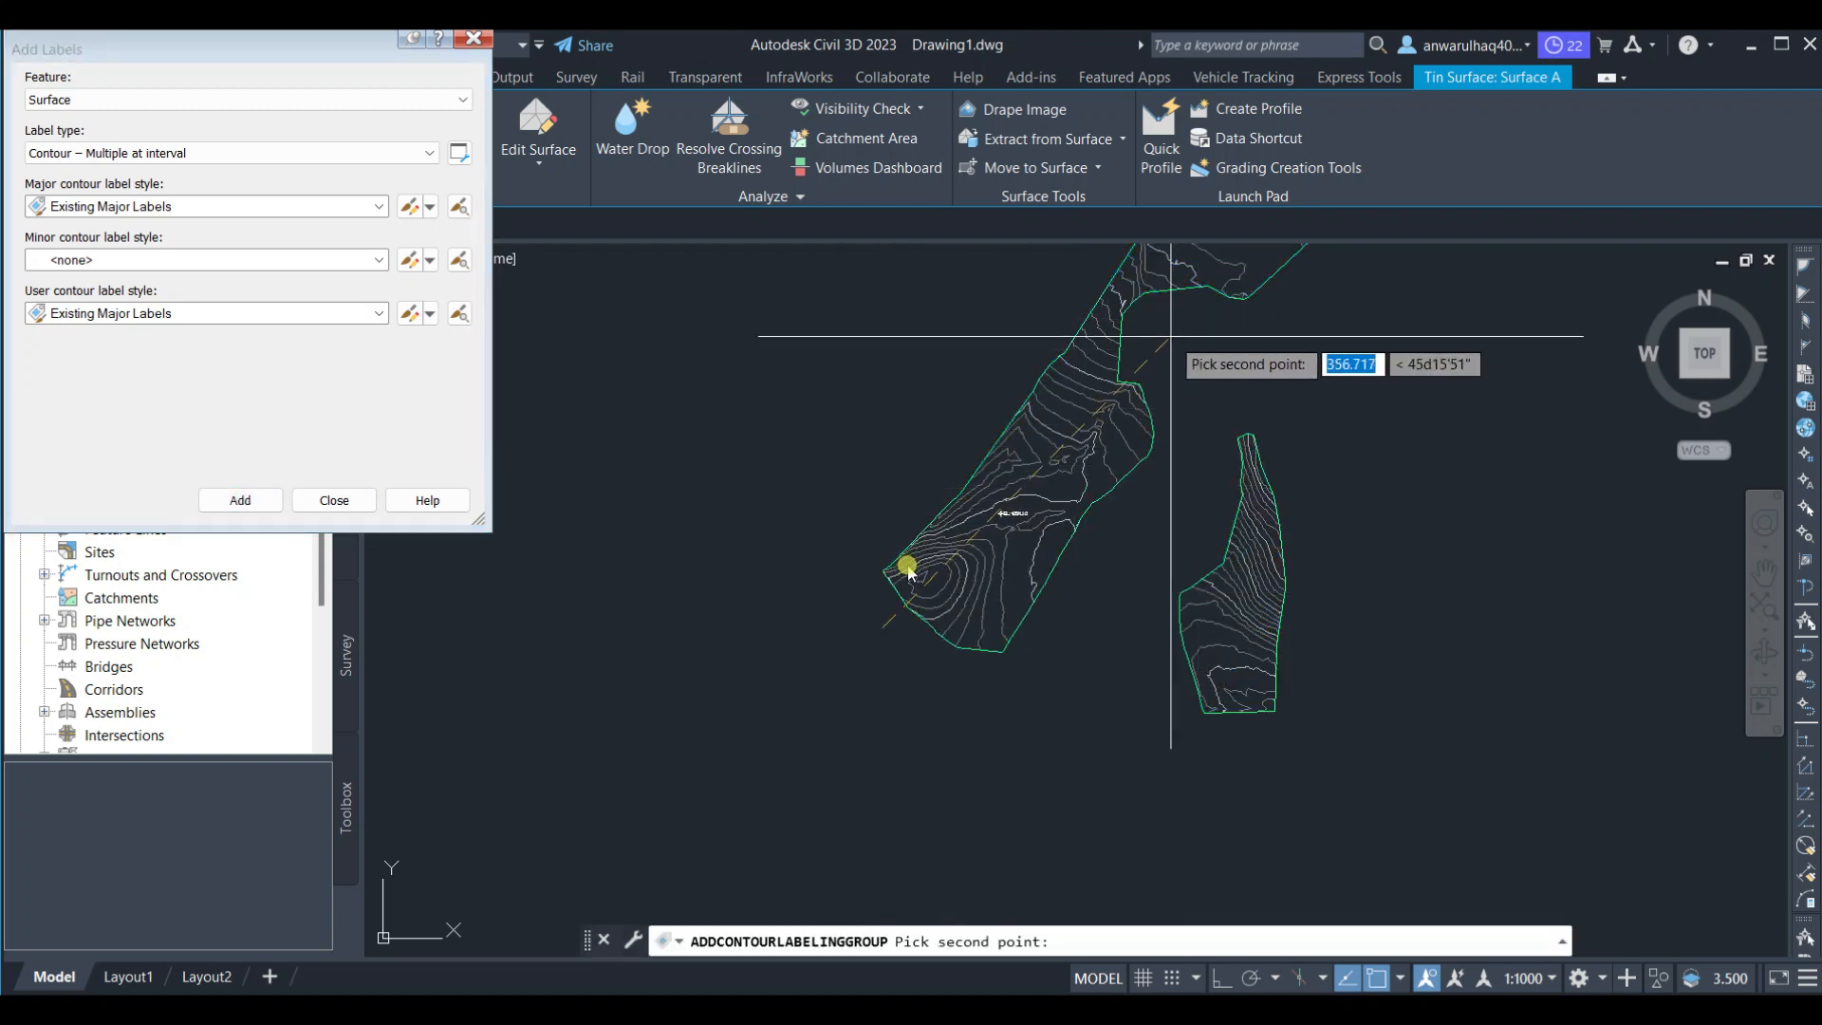
middle_drag(1150, 359, 953, 635)
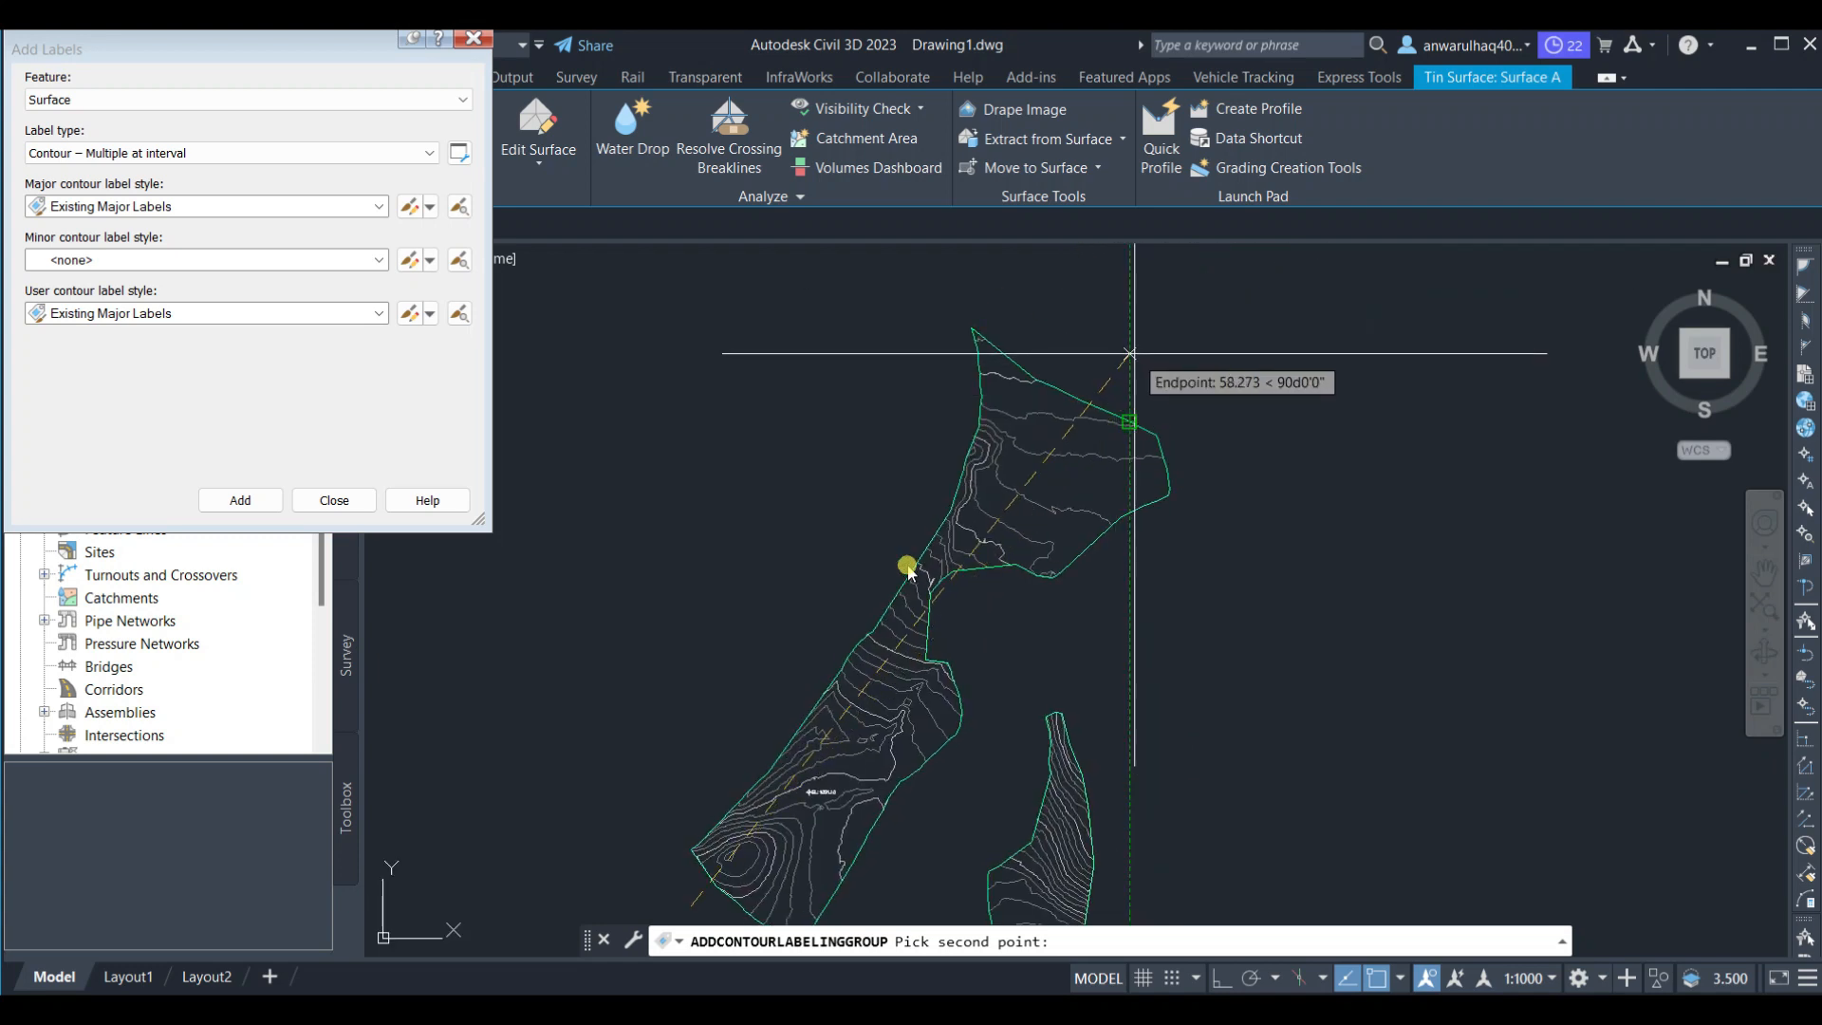
click(1128, 337)
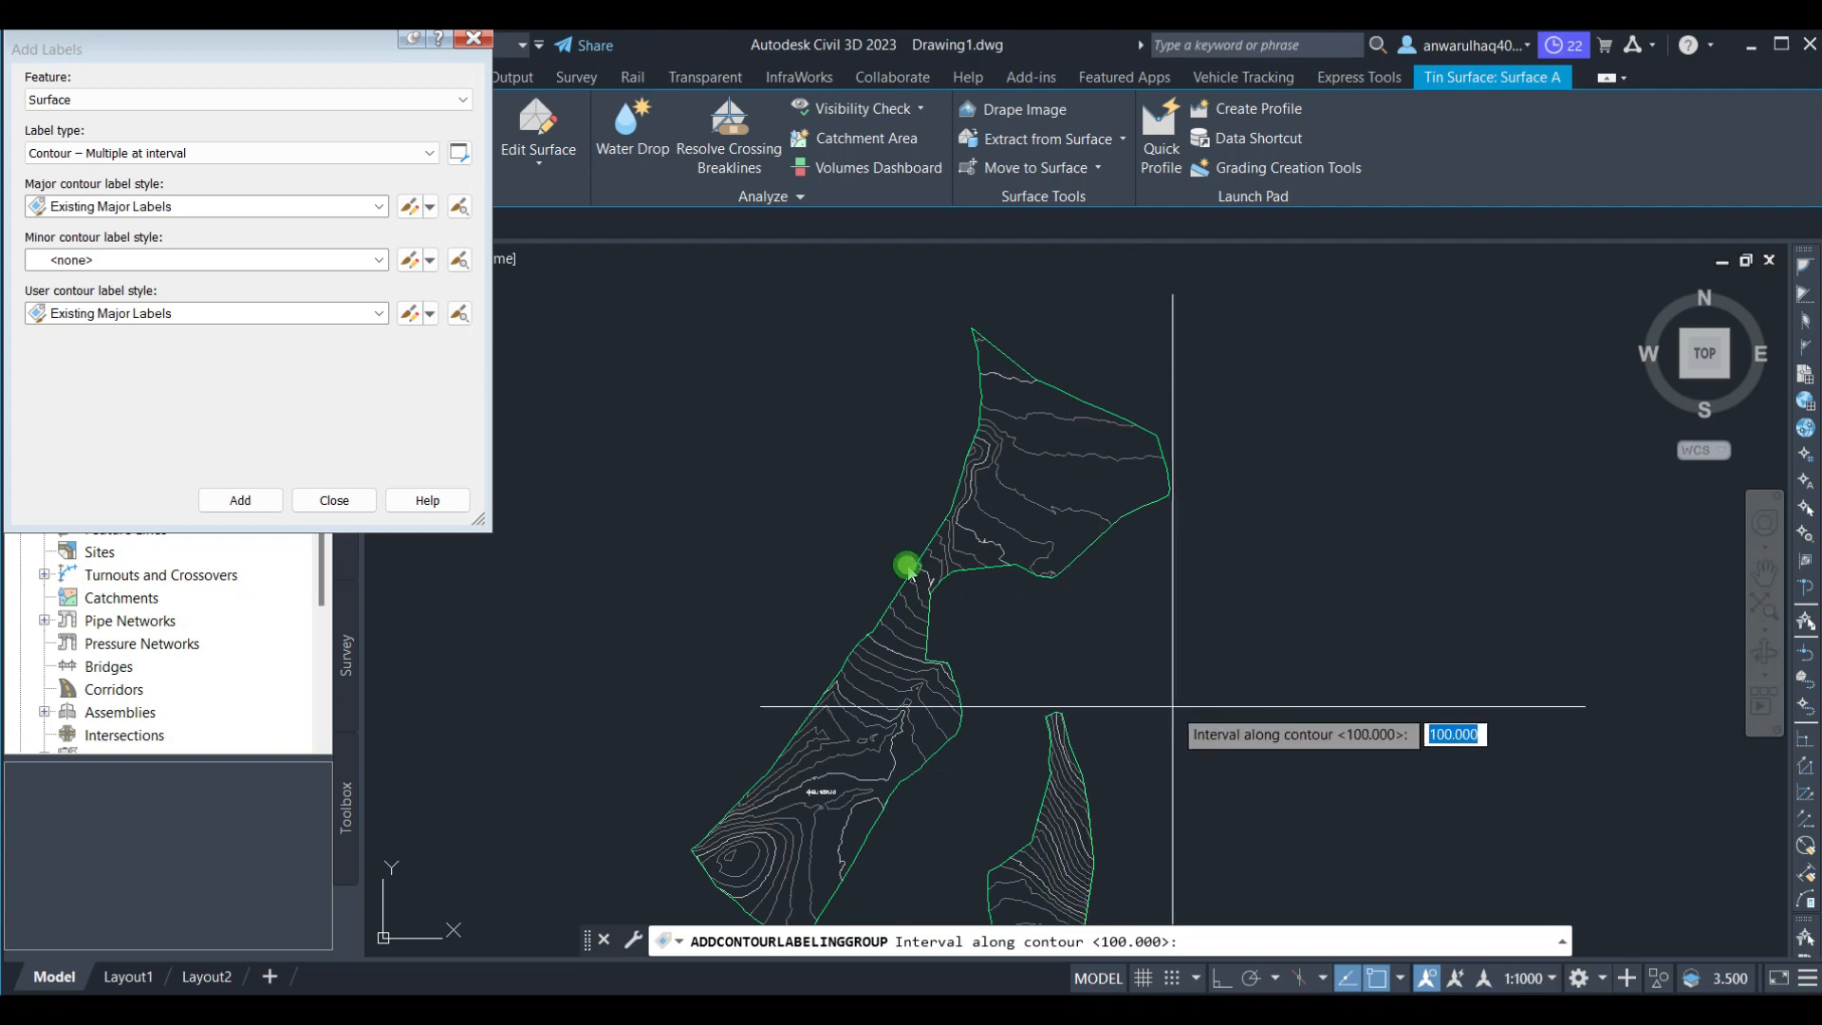
middle_drag(1037, 818, 1022, 448)
scroll(1022, 448, up, 2)
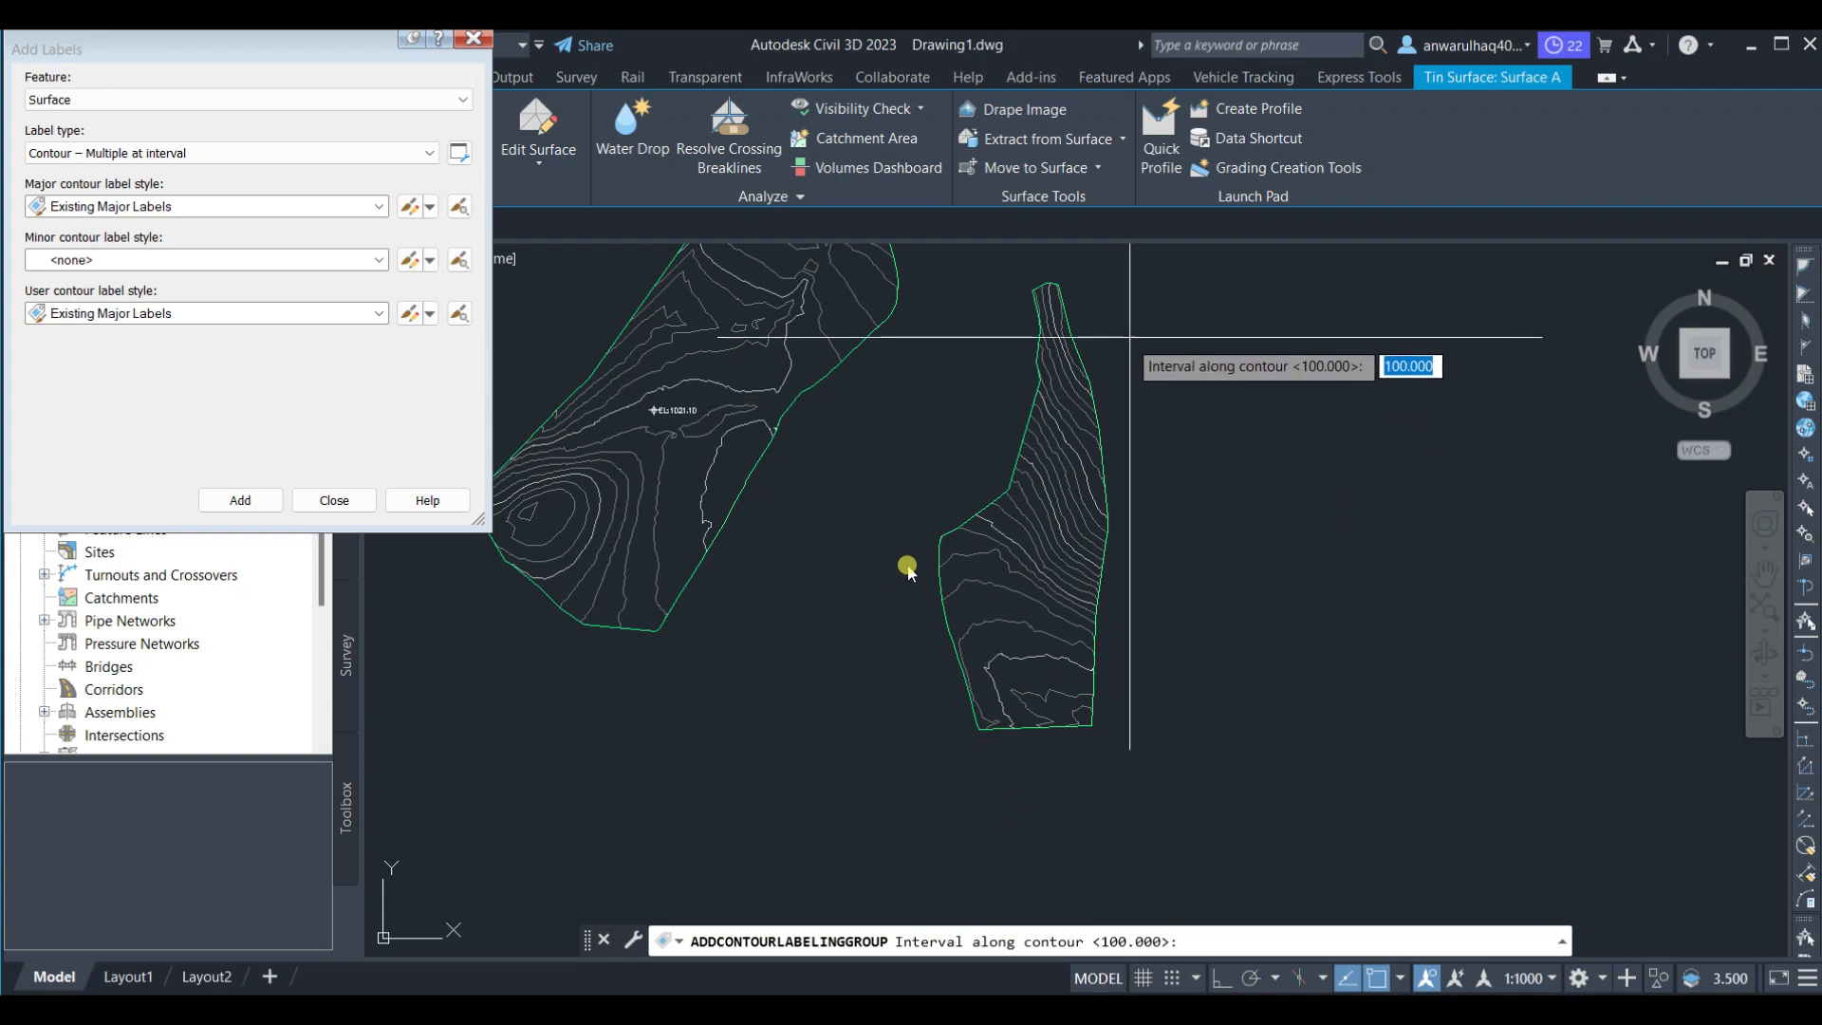
key(Return)
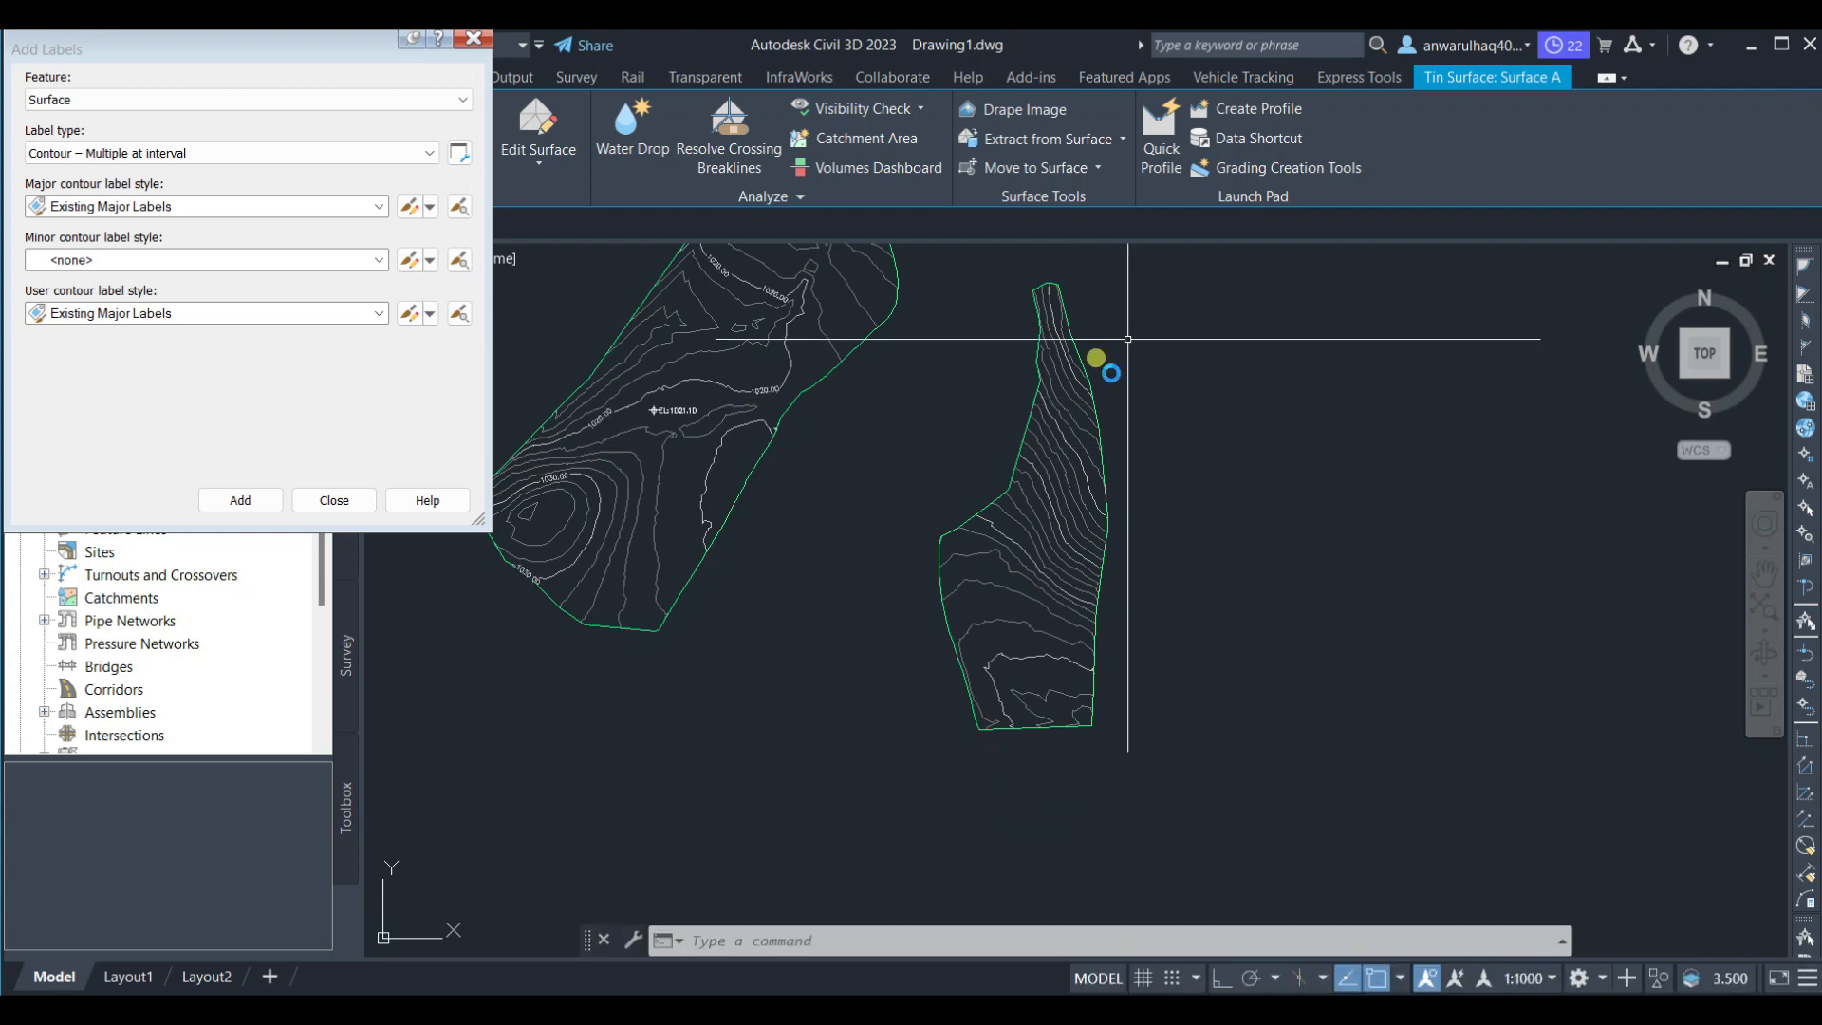
Zoom and pan around the northern lobe to inspect the new contour labels
scroll(1151, 652, down, 4)
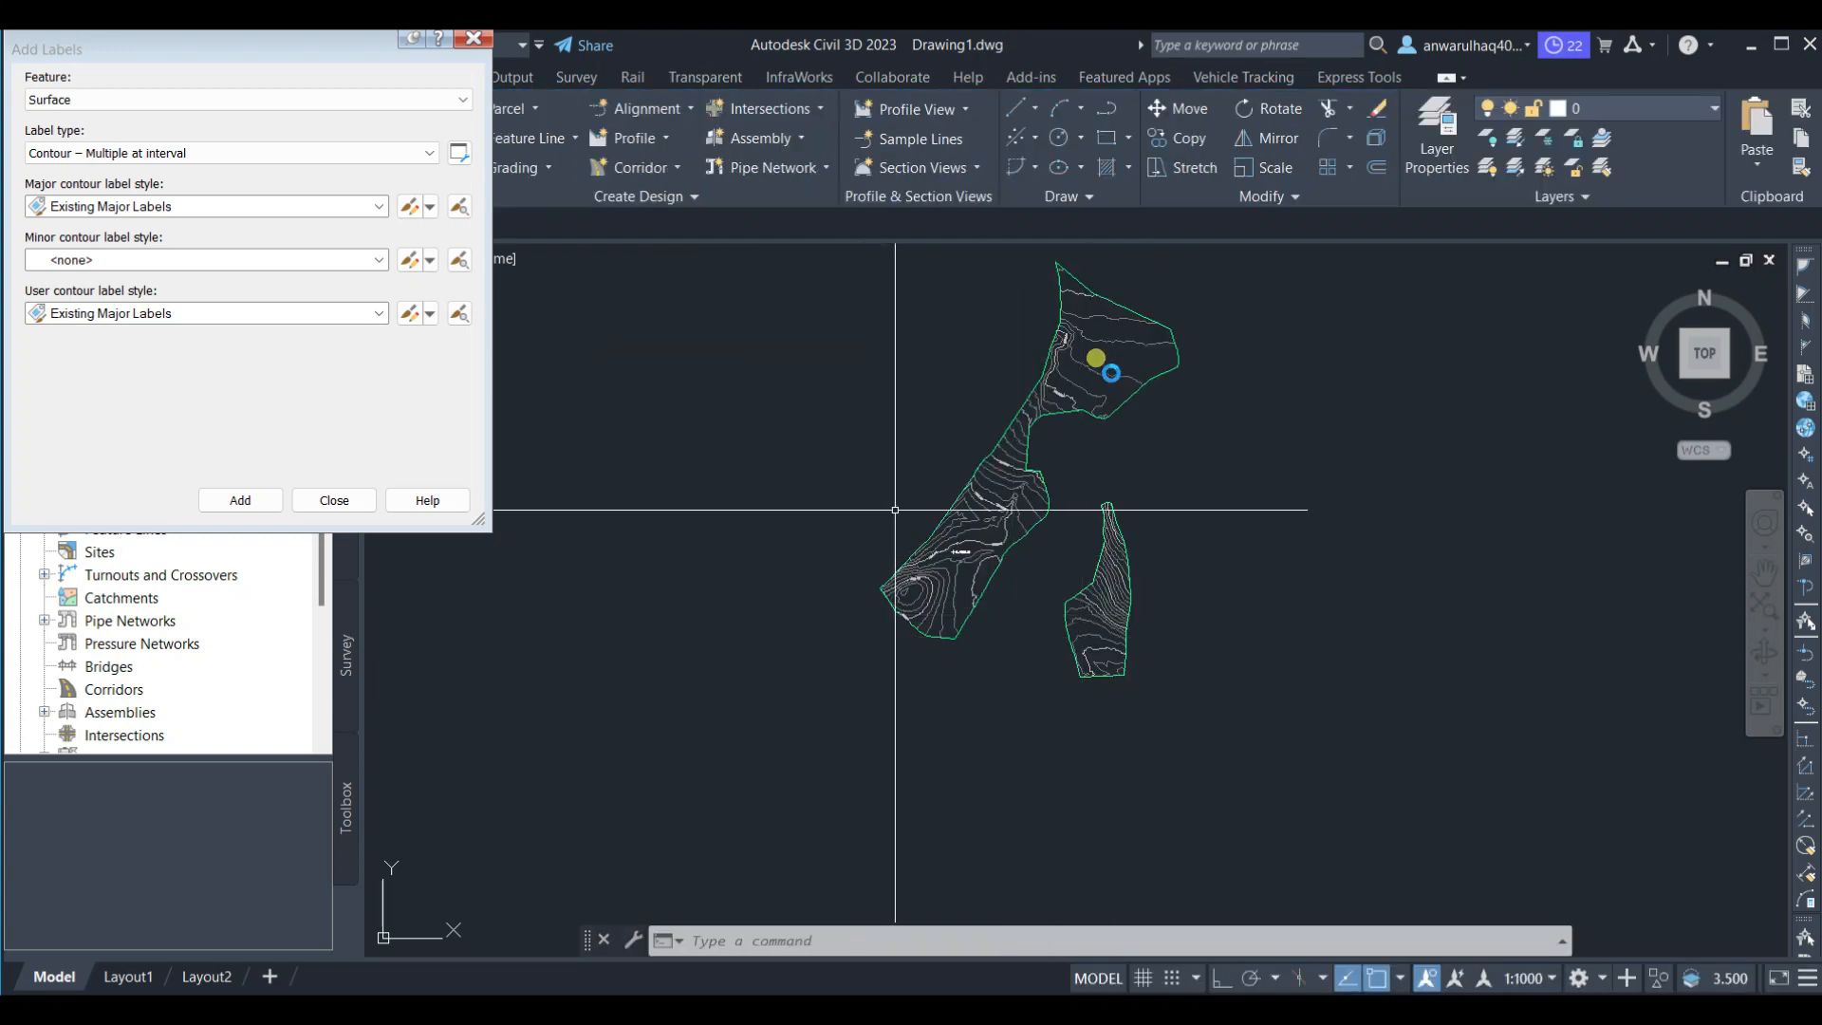
scroll(909, 521, up, 6)
scroll(1271, 508, up, 2)
scroll(1233, 451, down, 2)
scroll(1229, 459, down, 5)
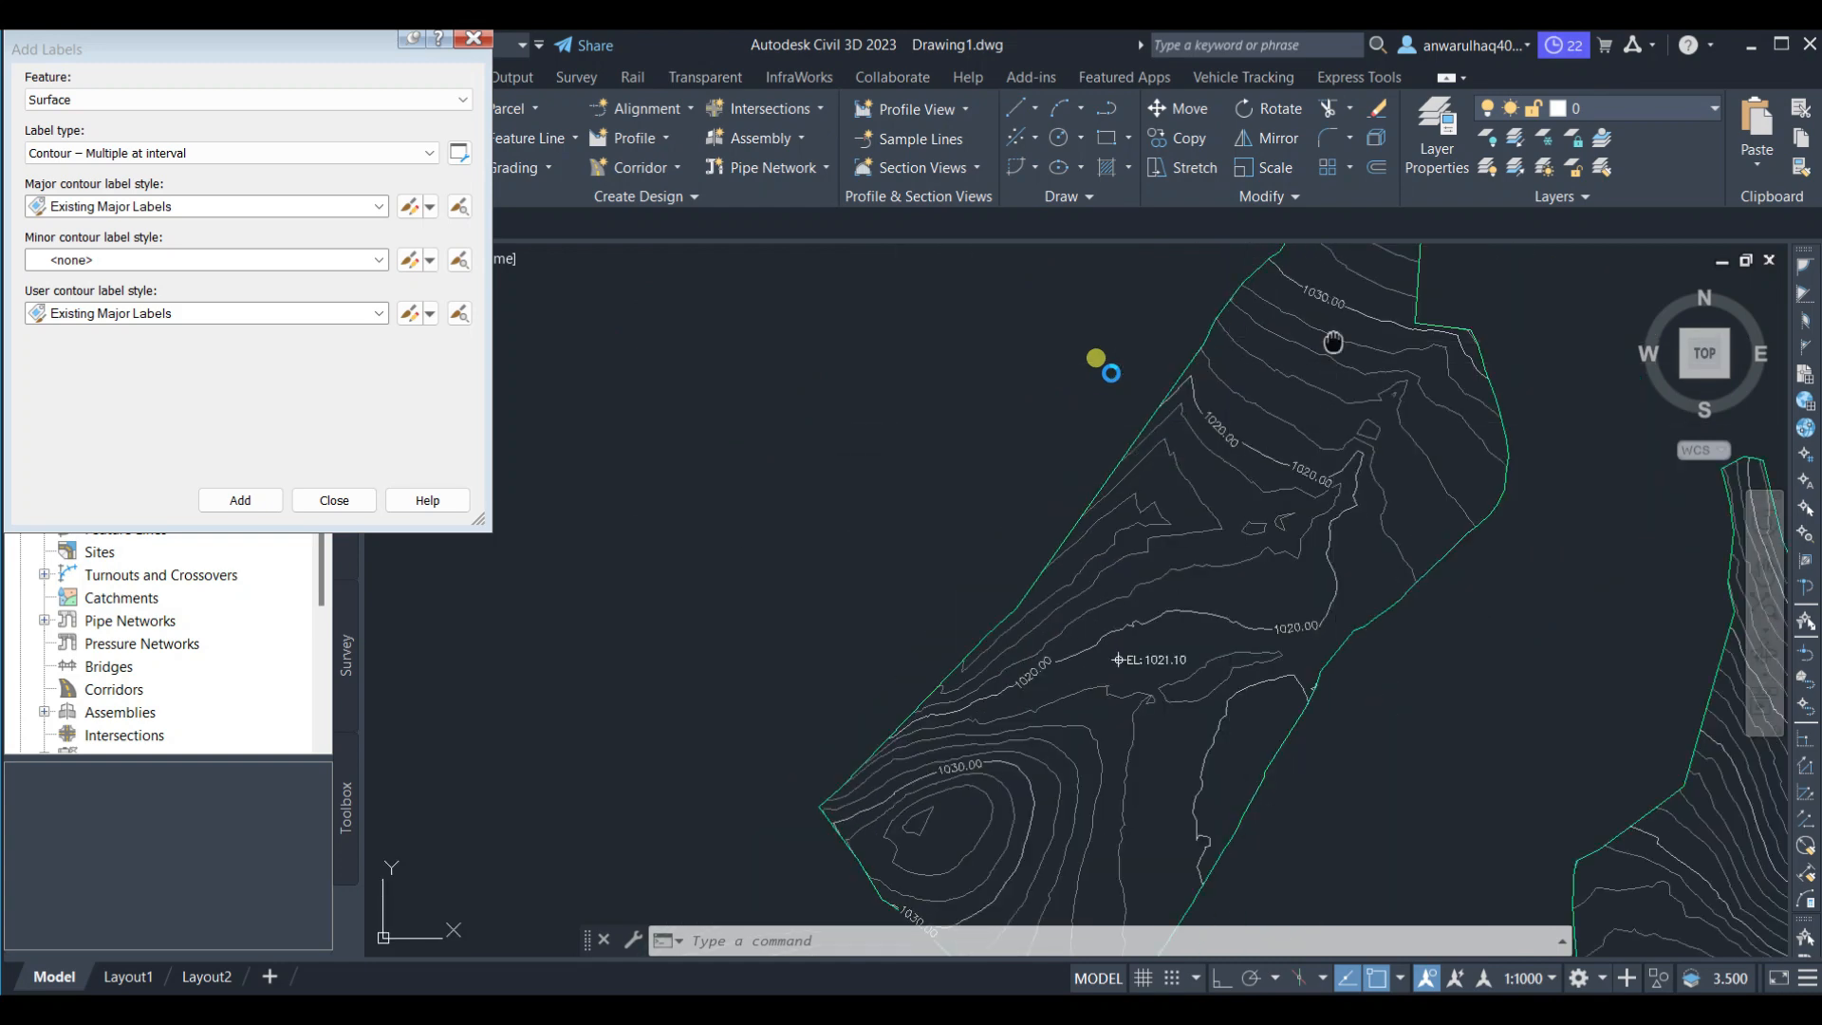
scroll(1262, 384, up, 6)
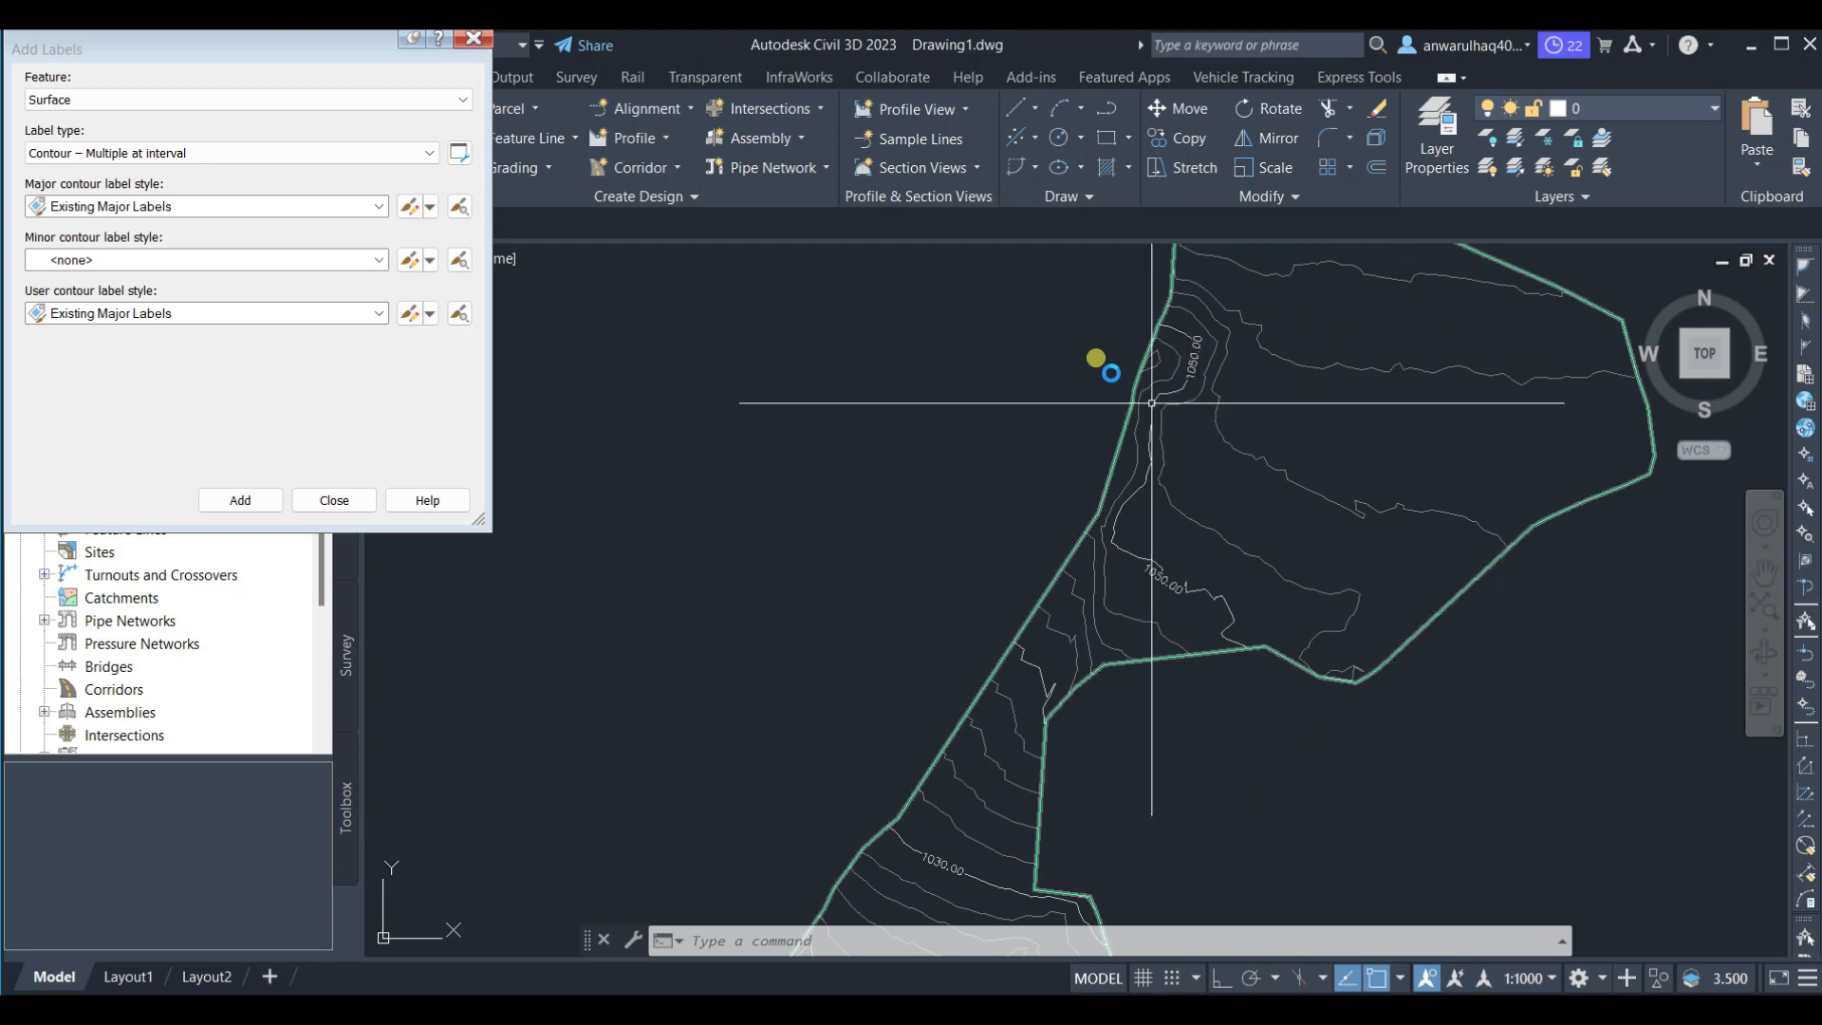
scroll(1149, 408, down, 4)
middle_drag(1196, 514, 1146, 501)
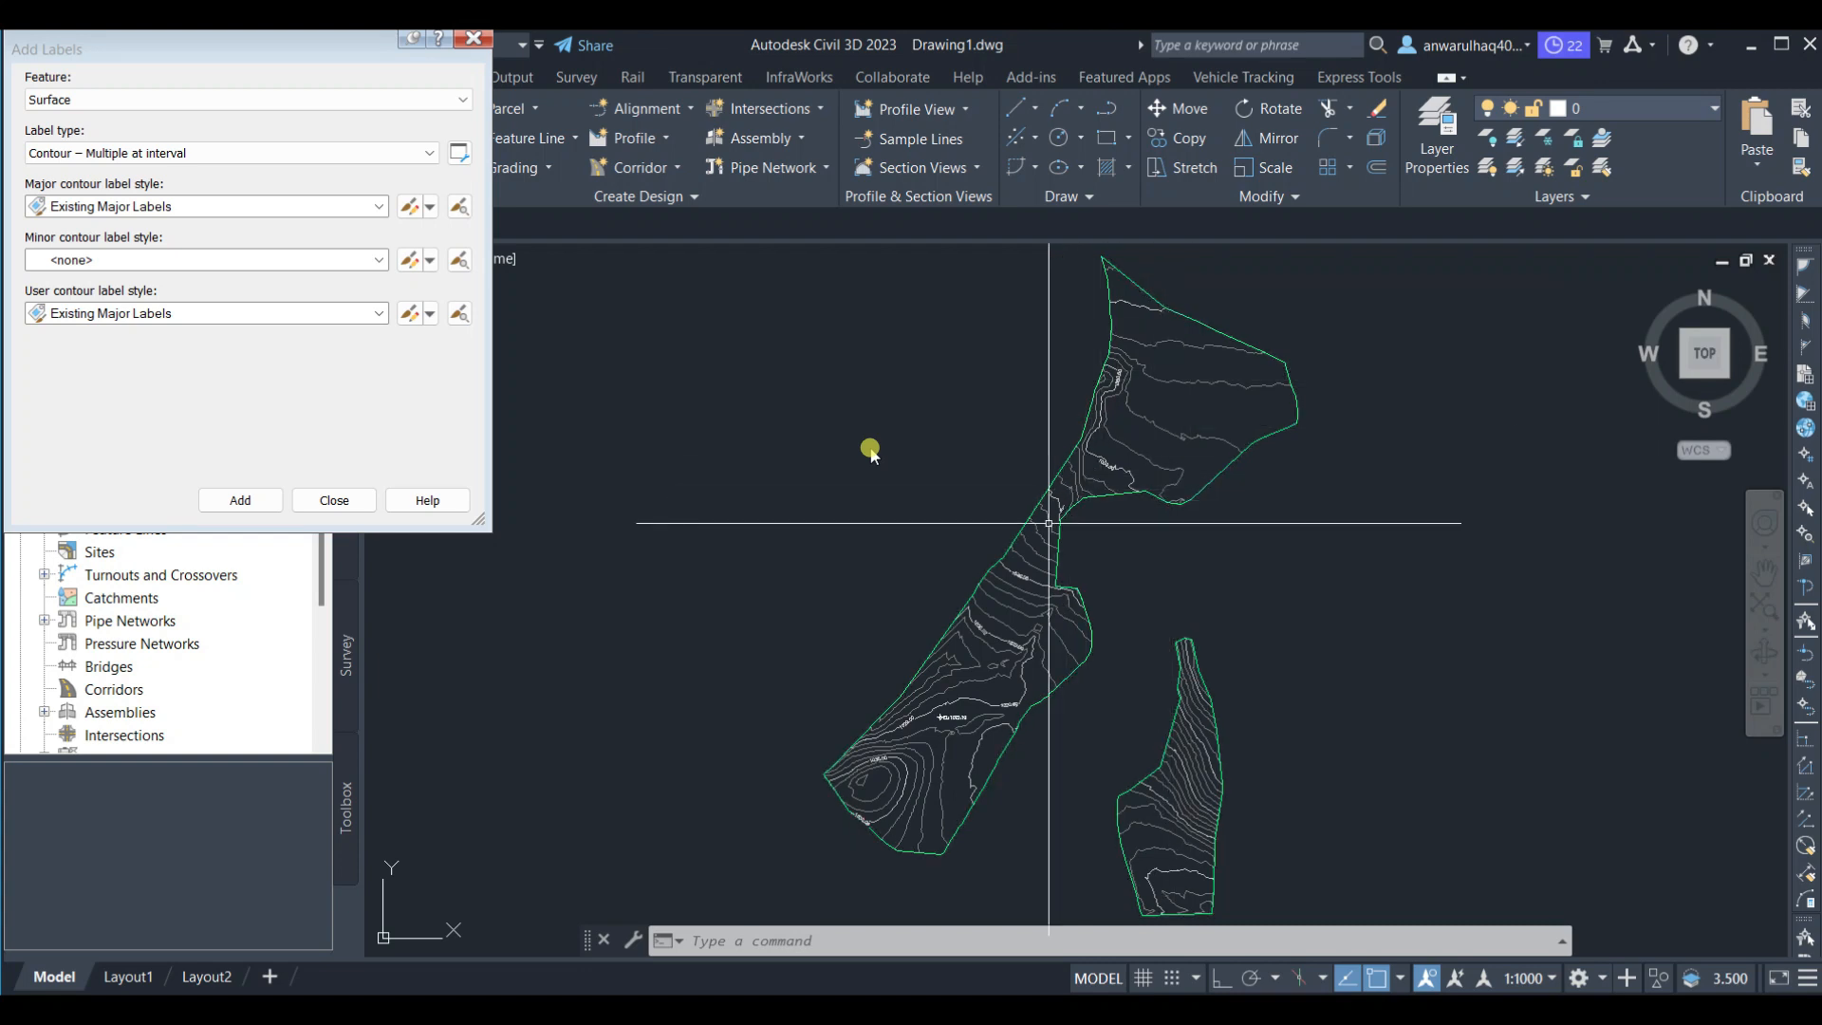
Add interval contour labels along a line across the eastern lobe with an interval of 80
click(231, 505)
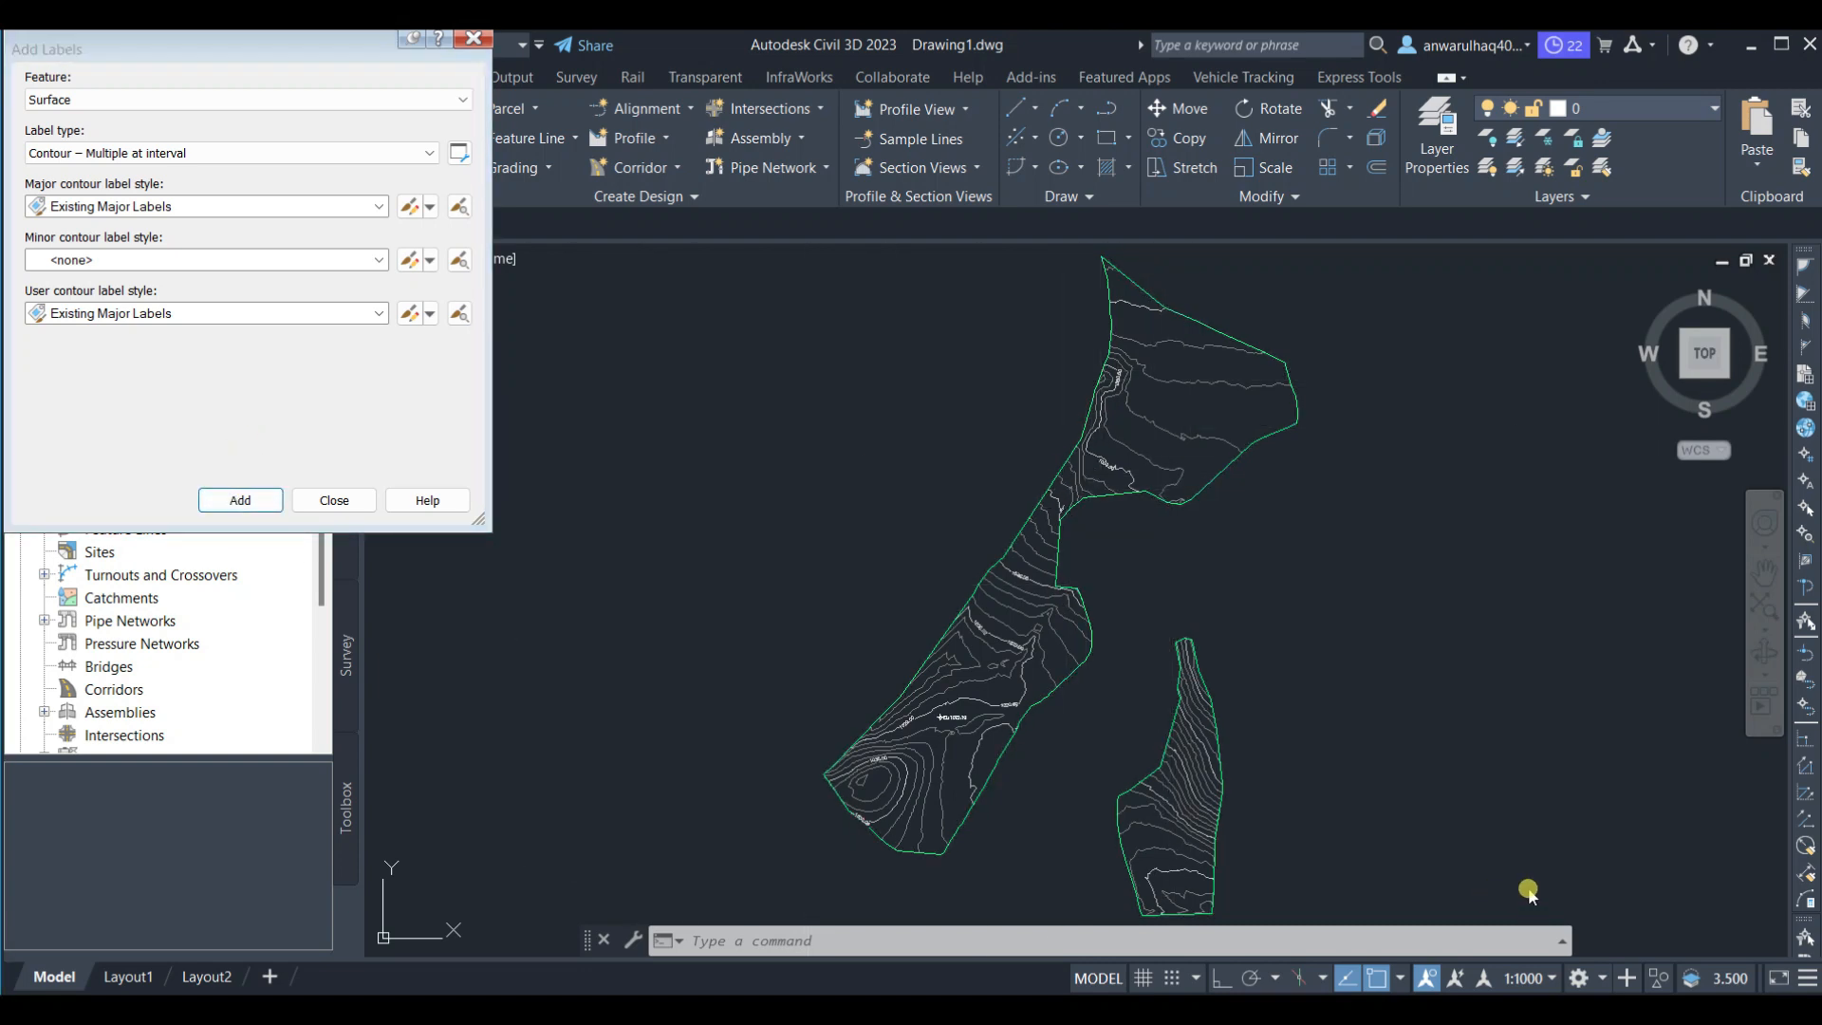
middle_drag(1264, 763, 1213, 511)
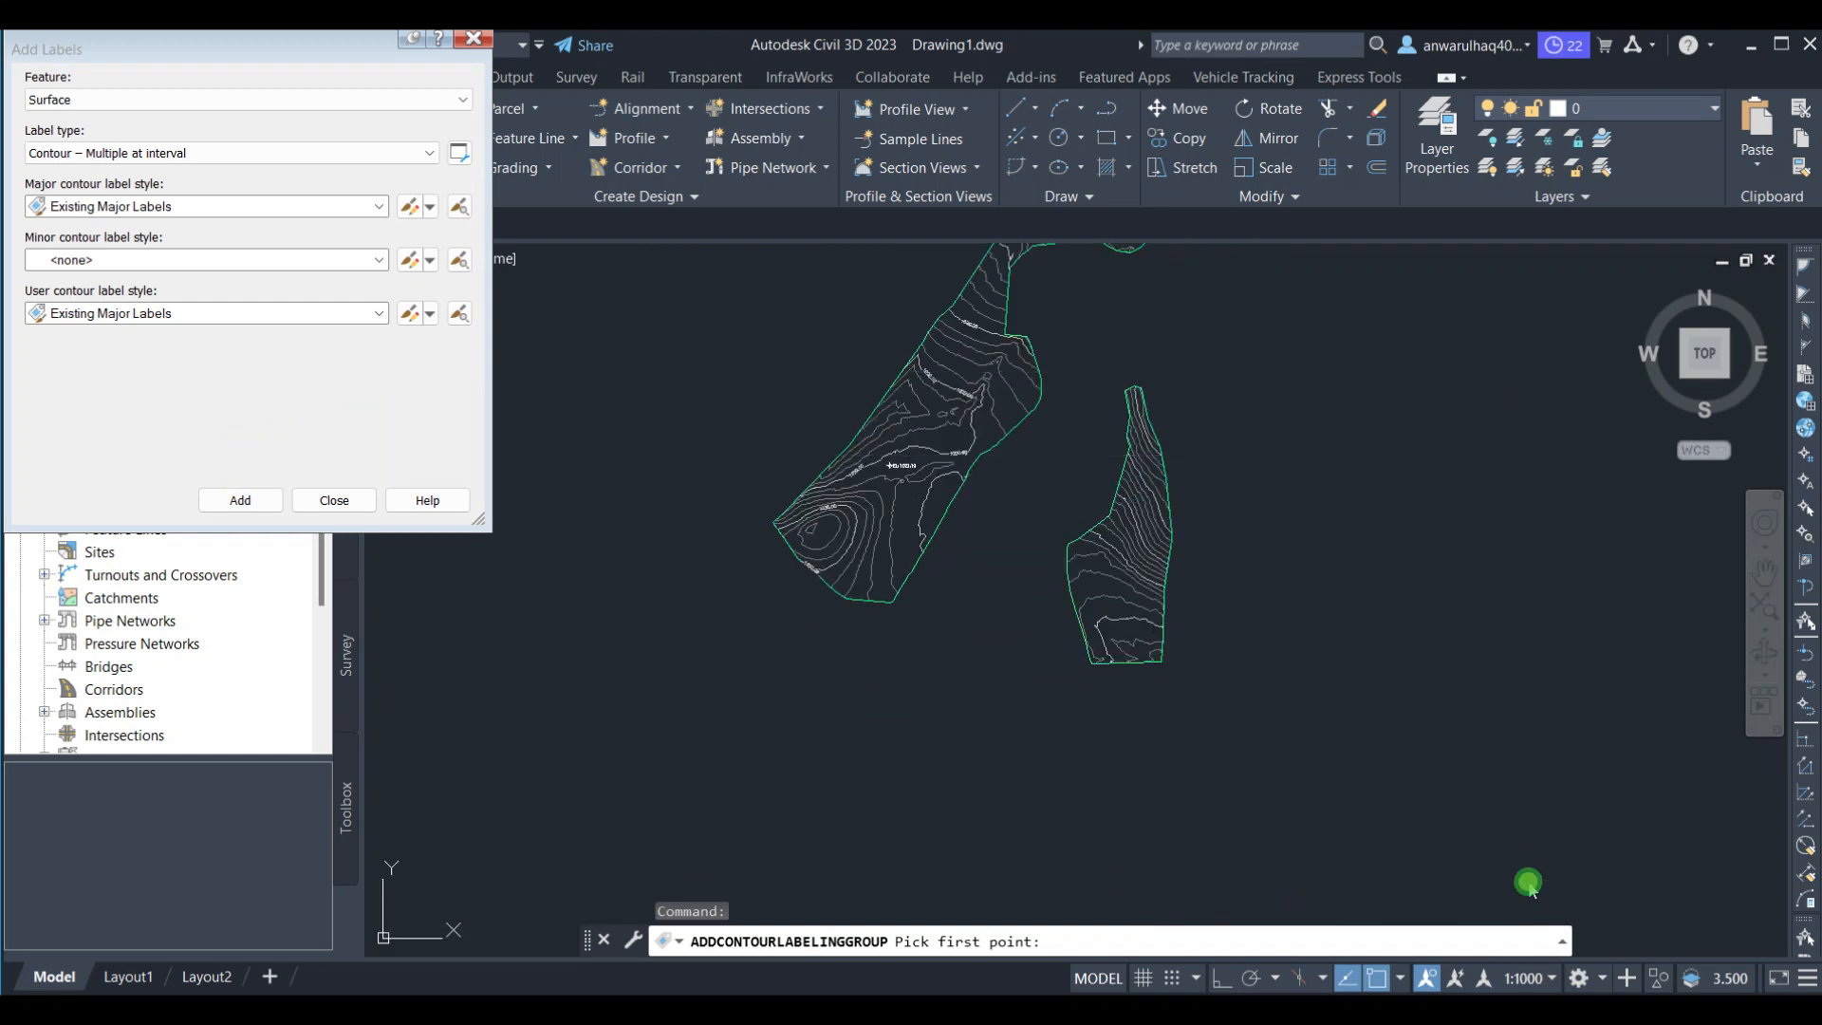
click(1184, 375)
click(1091, 699)
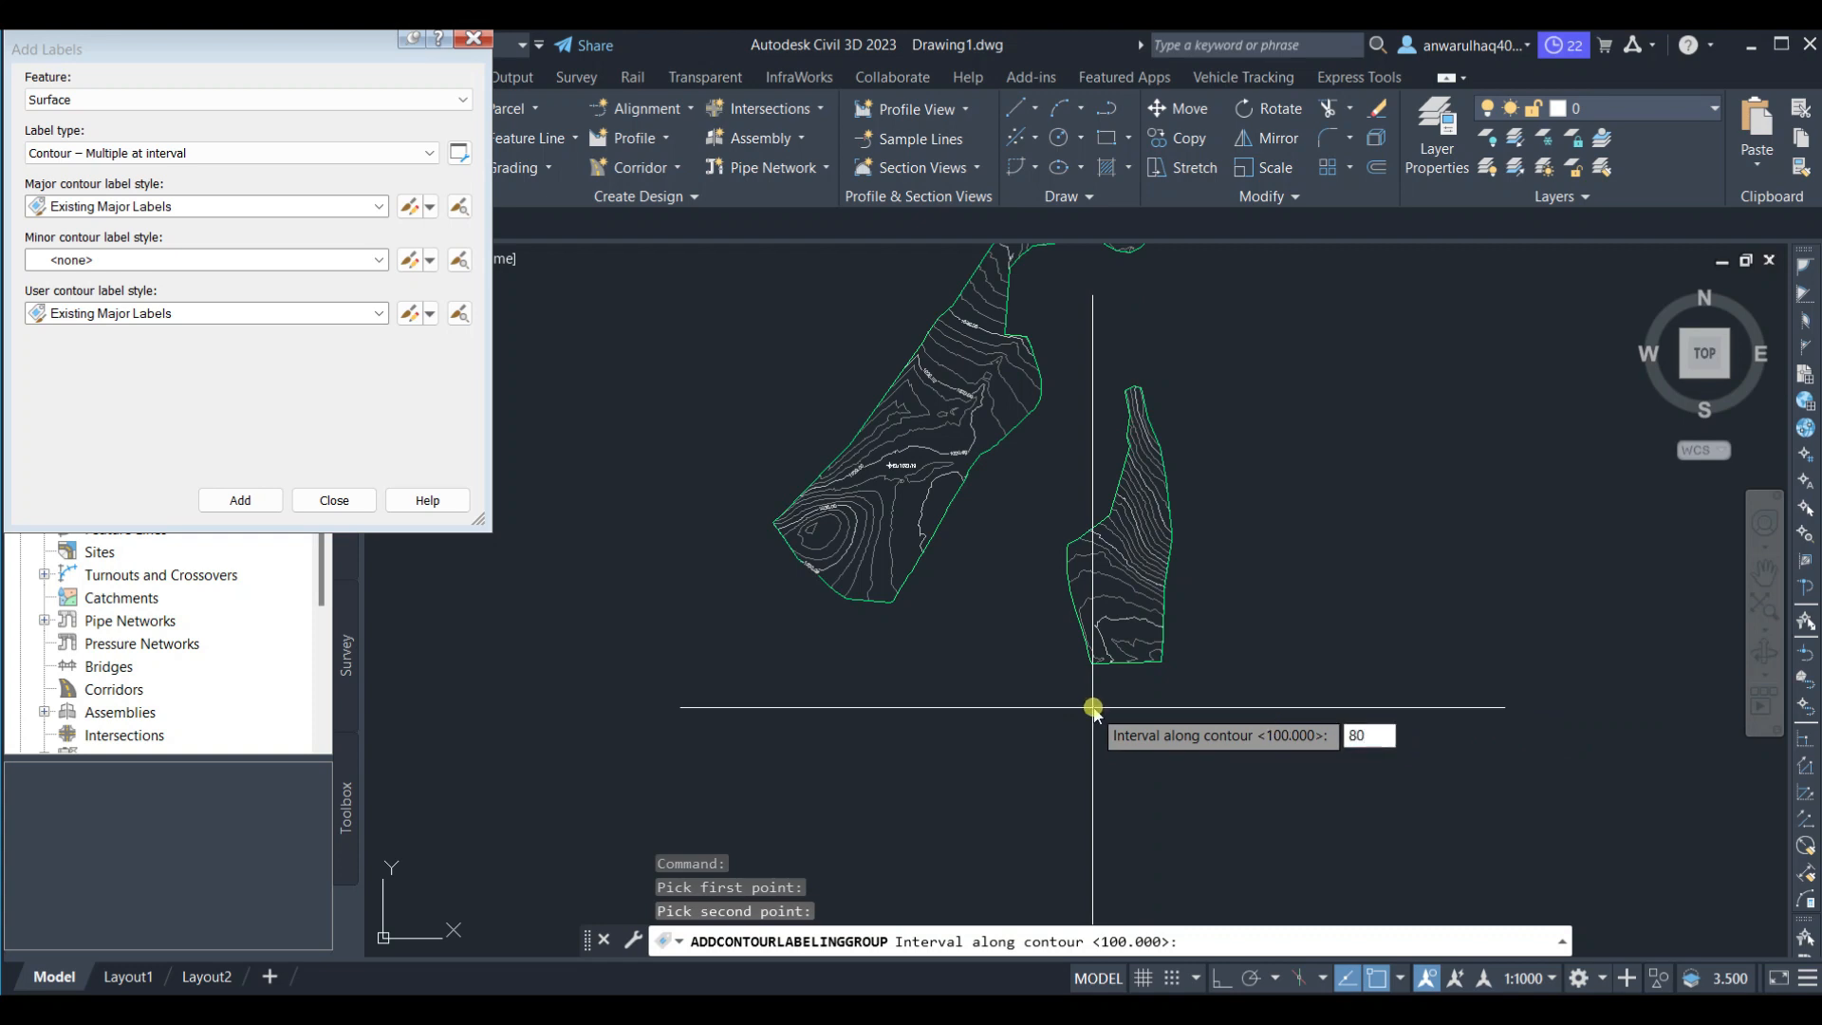
text(80)
key(Return)
Zoom and pan around the eastern lobe to inspect the new contour labels
scroll(1093, 710, up, 5)
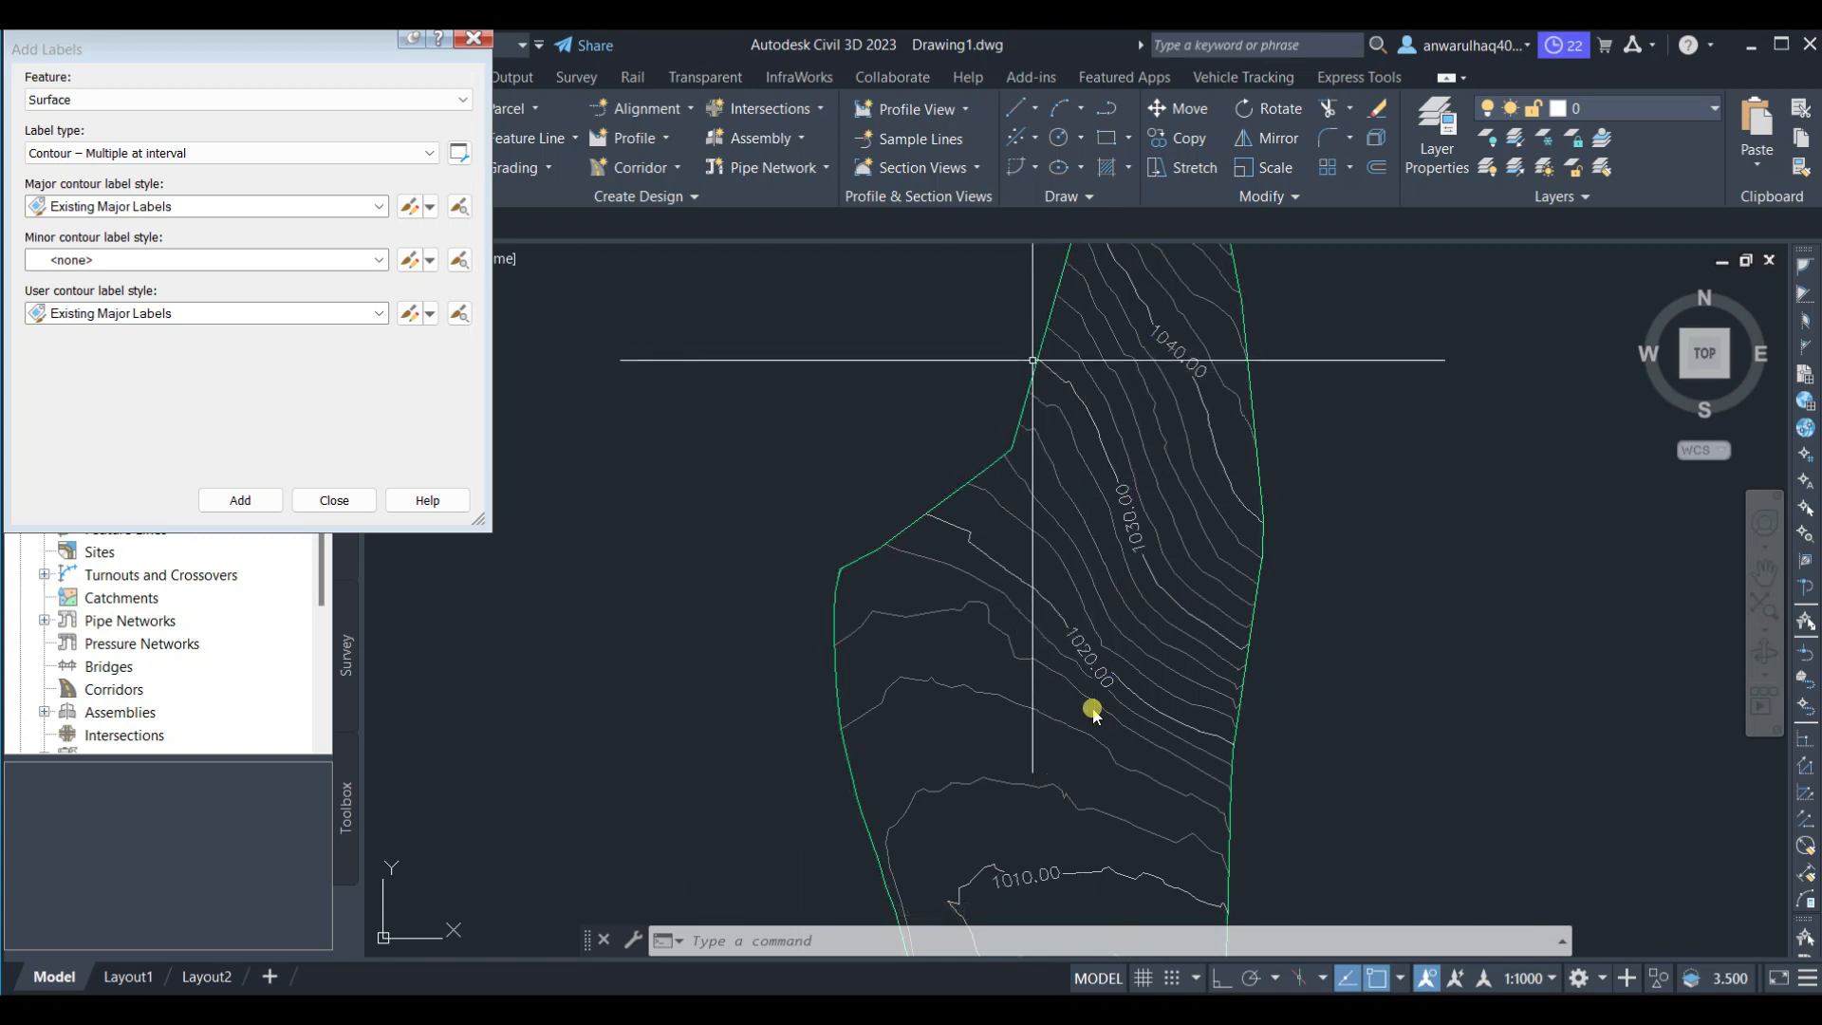
scroll(1093, 712, down, 5)
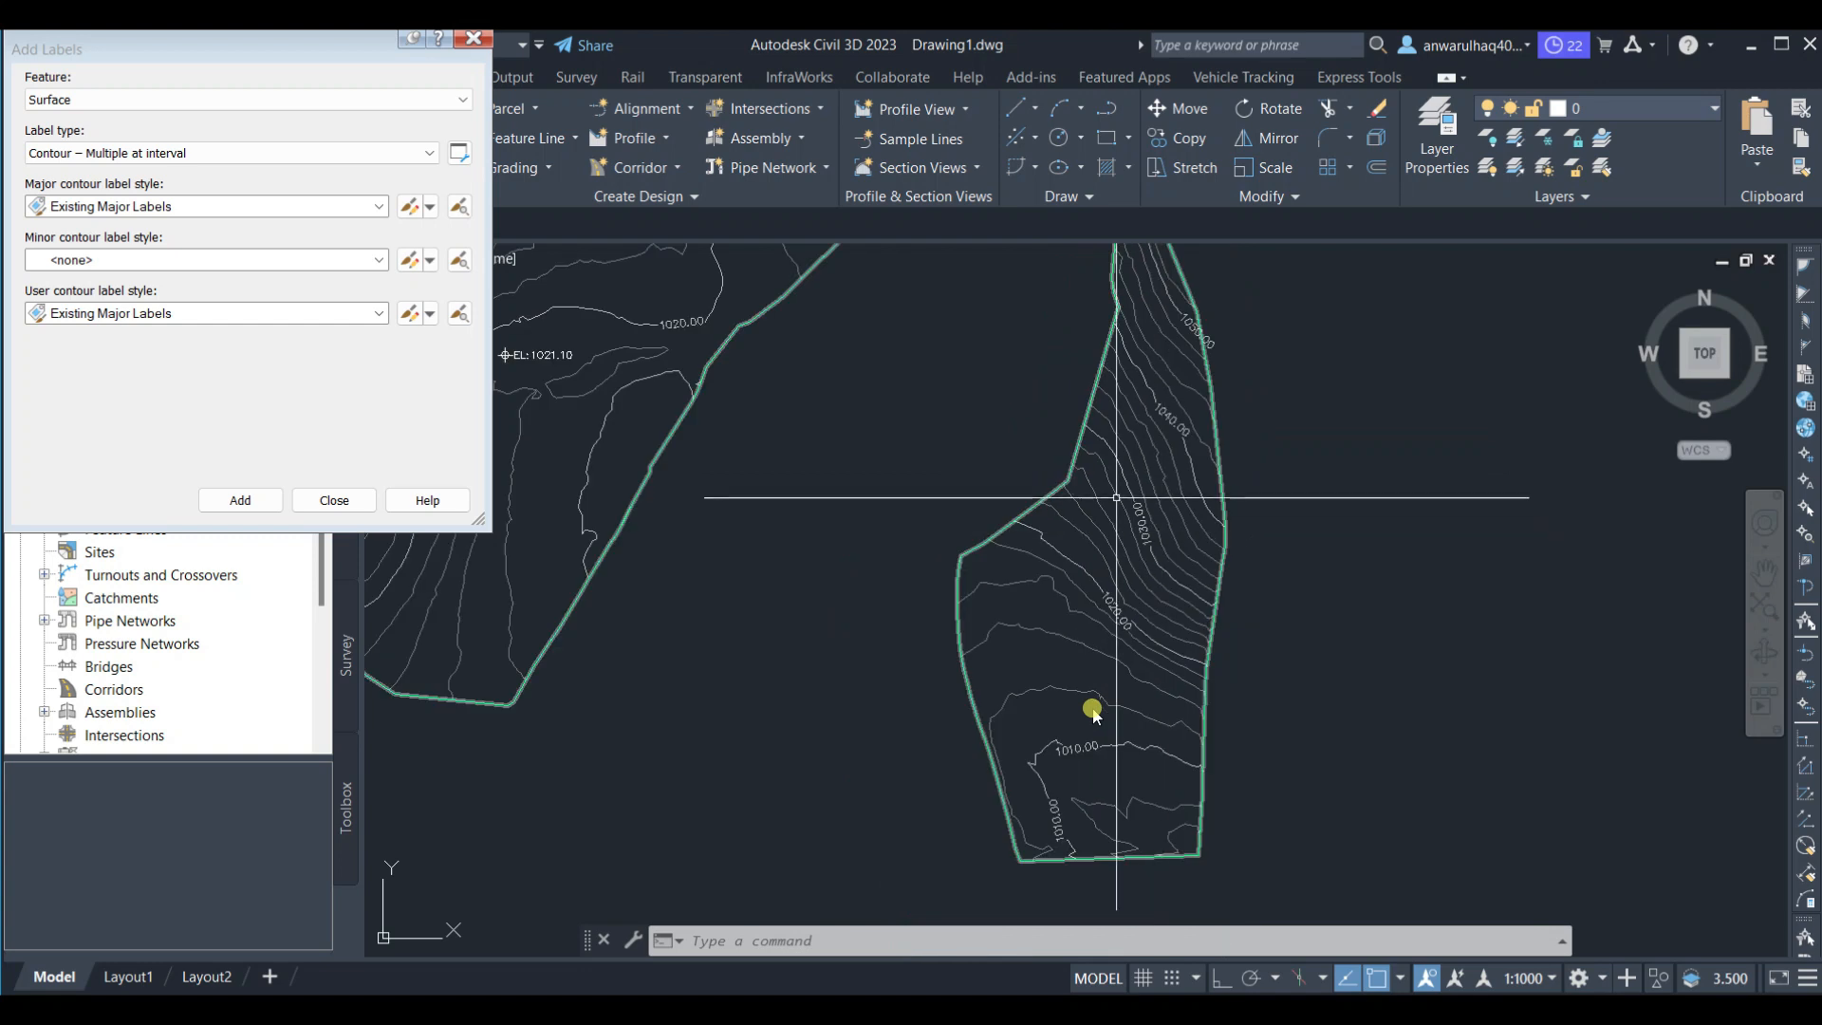
scroll(1093, 712, up, 5)
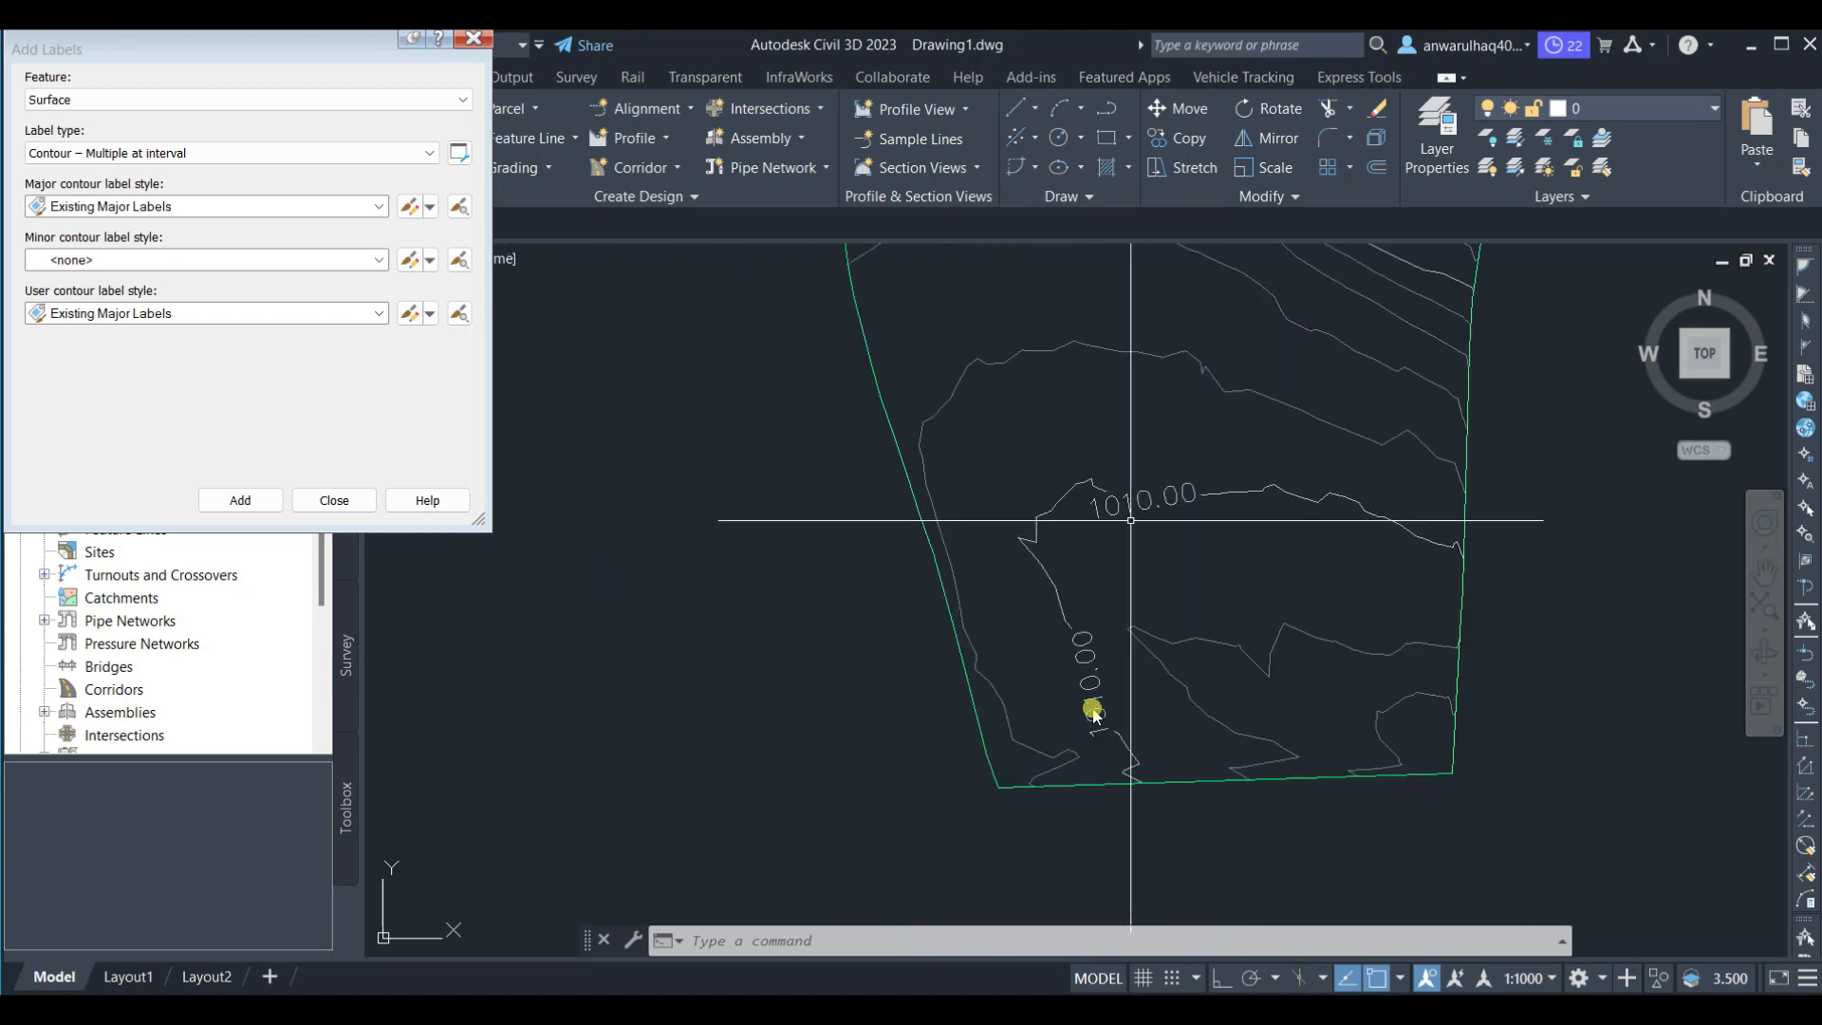
middle_drag(1135, 528, 1100, 746)
middle_drag(1224, 406, 1114, 693)
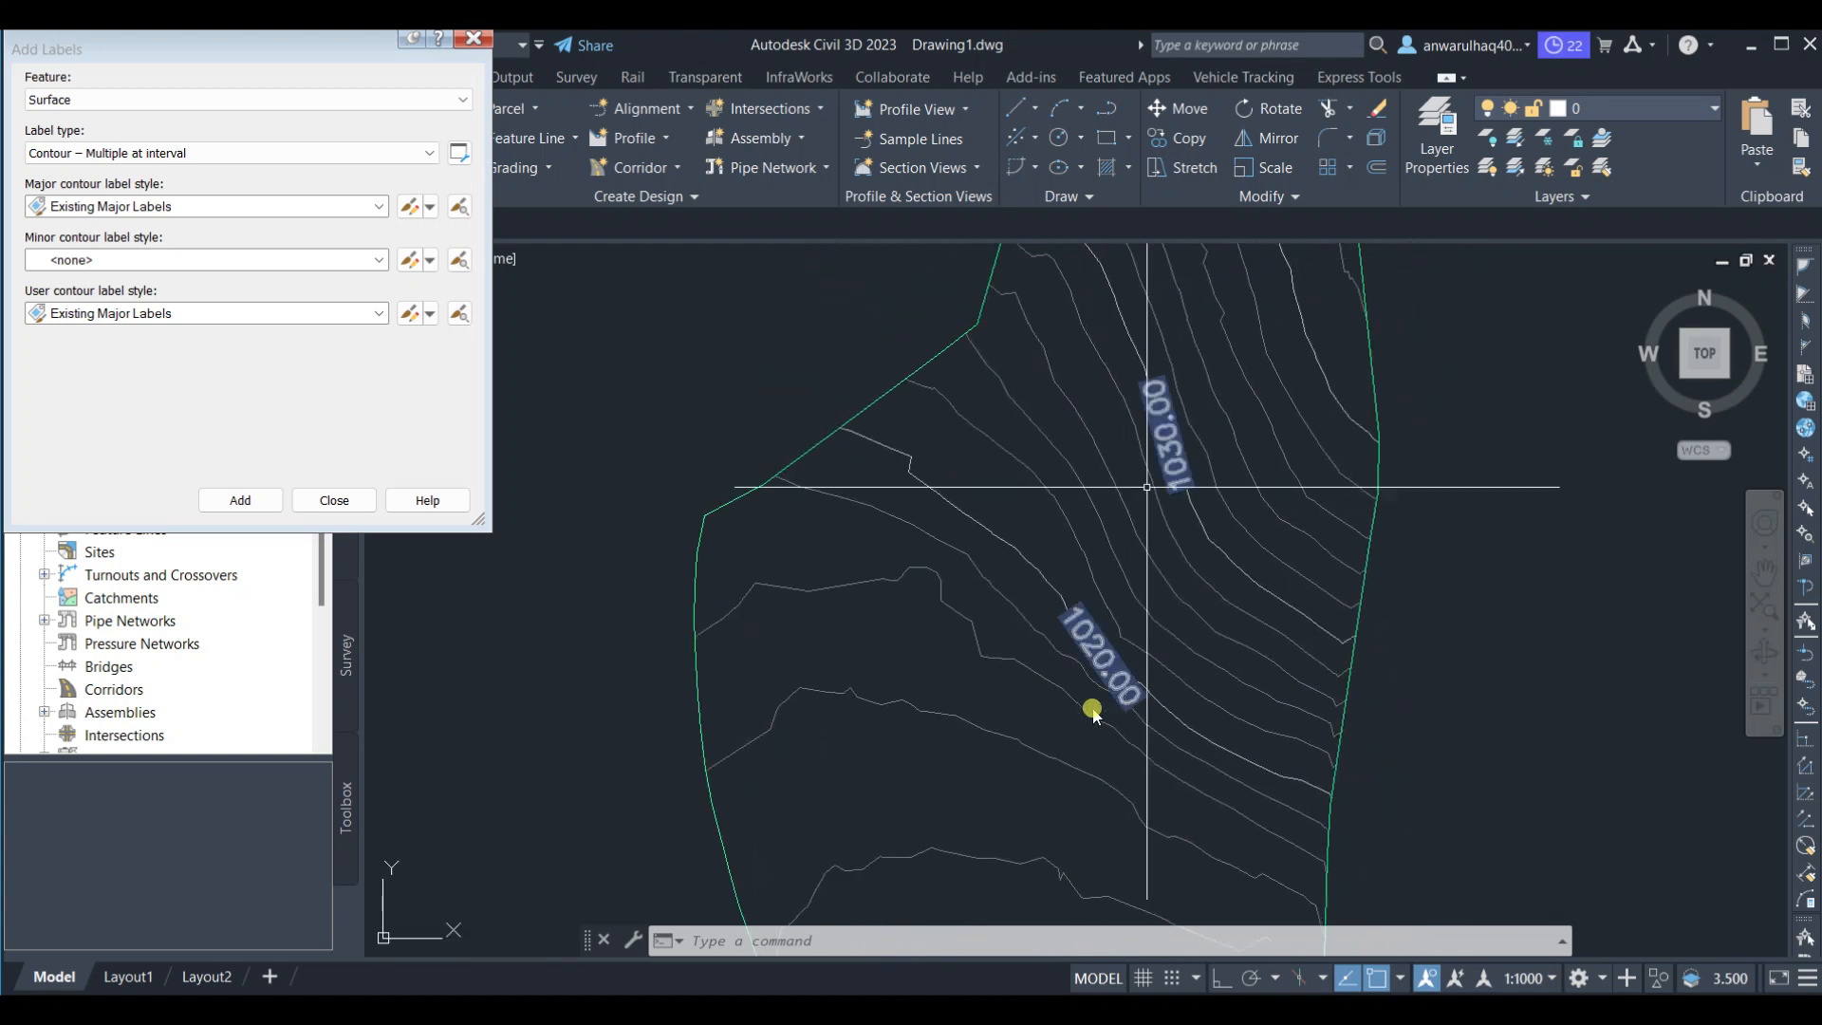
middle_drag(1166, 403, 1071, 557)
scroll(1057, 611, down, 3)
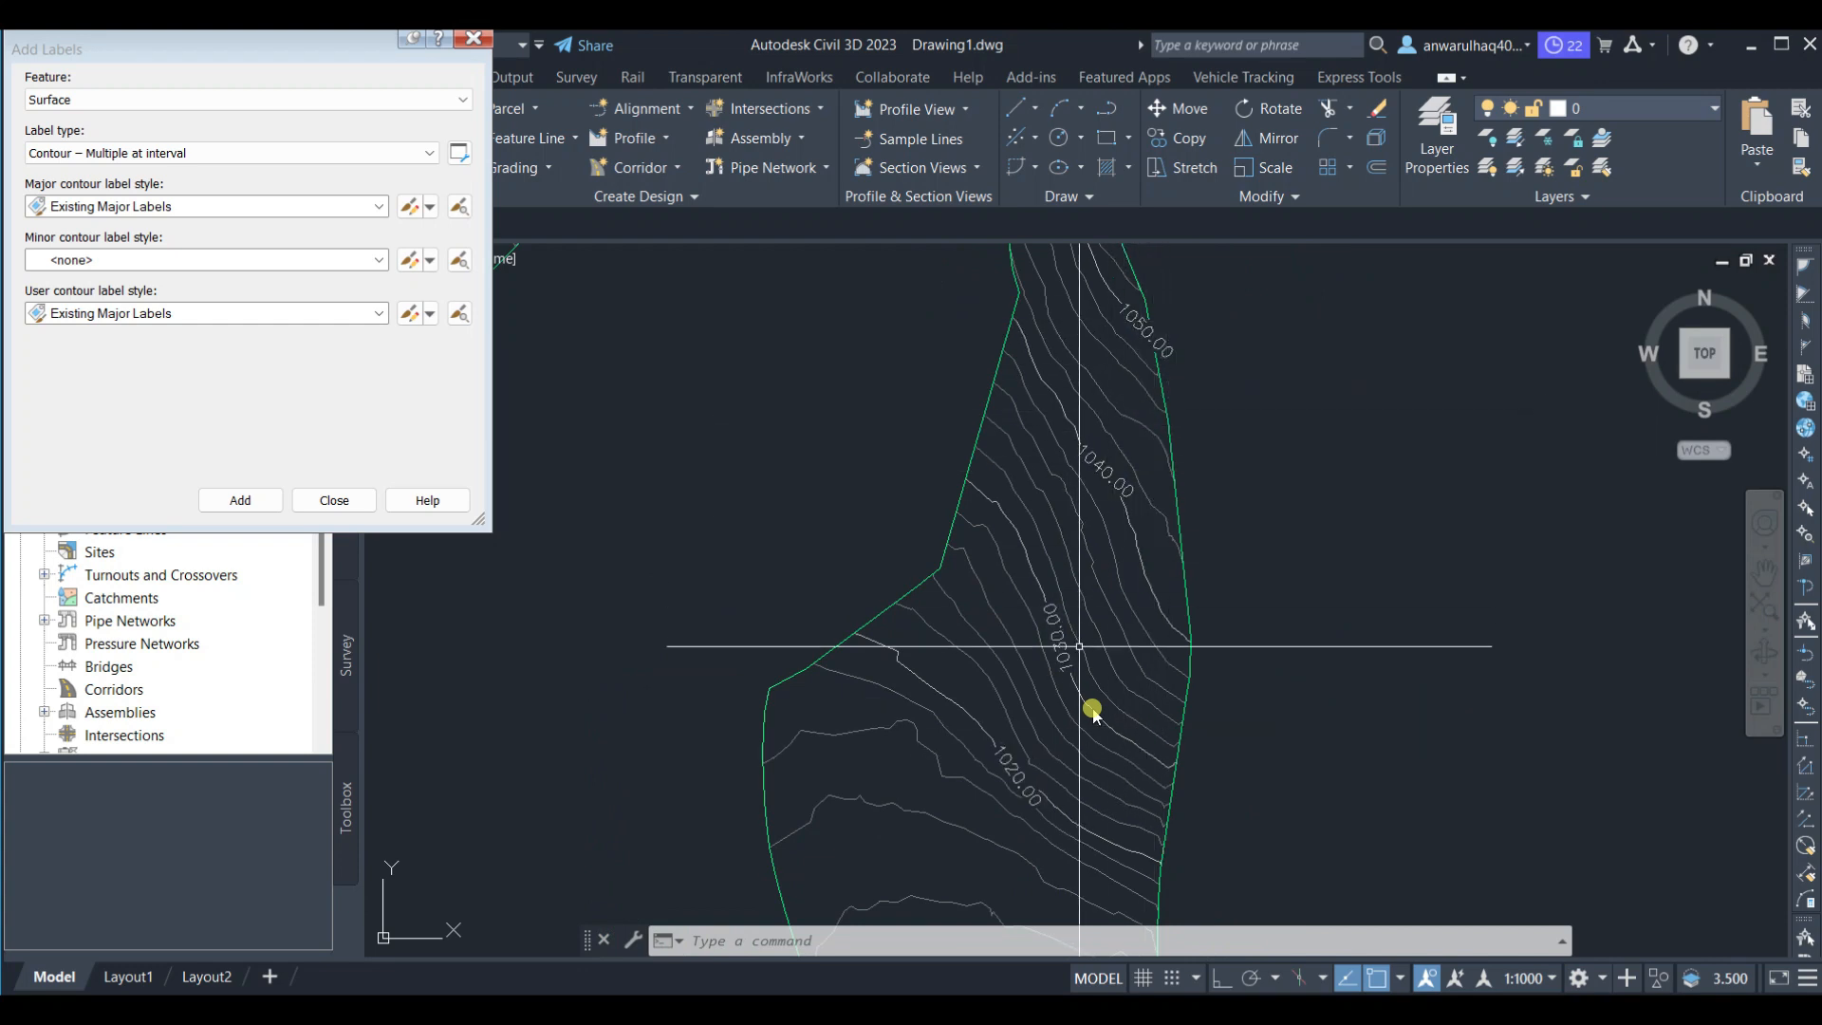
scroll(1116, 544, down, 2)
scroll(1116, 544, down, 3)
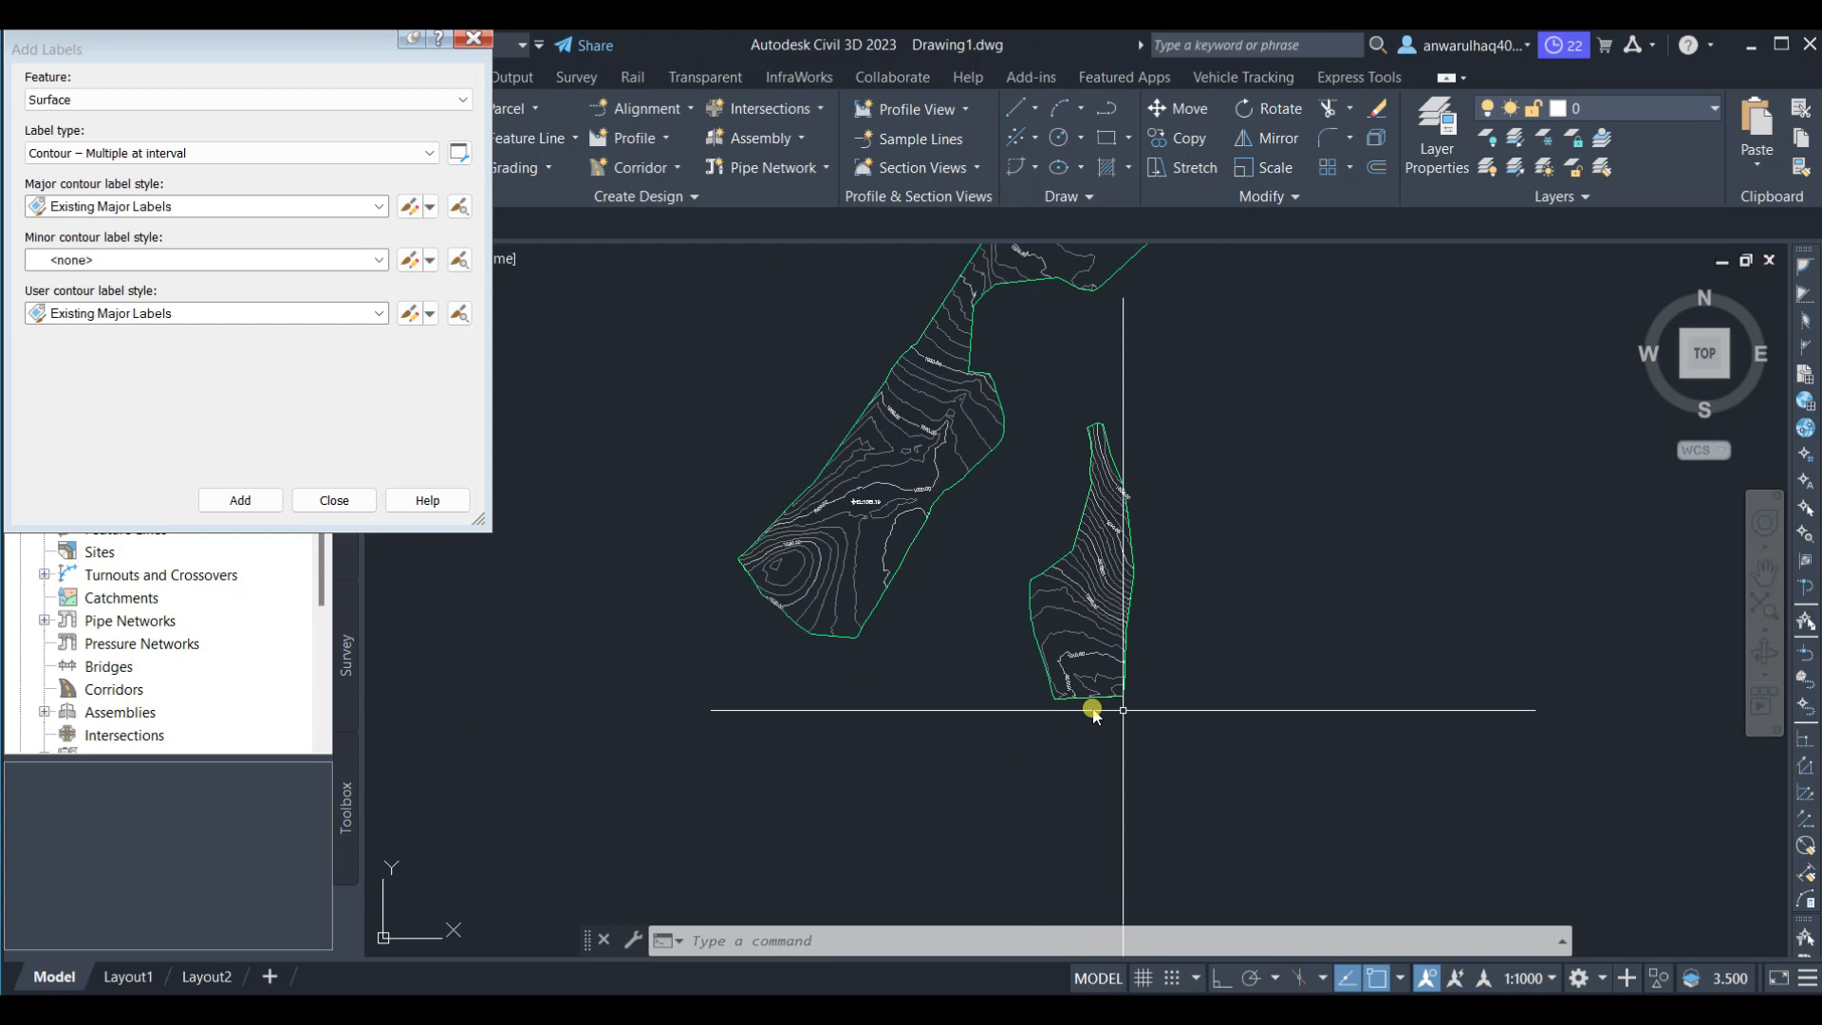
Close the Add Labels dialog, select Surface A and open it in the Object Viewer
click(323, 499)
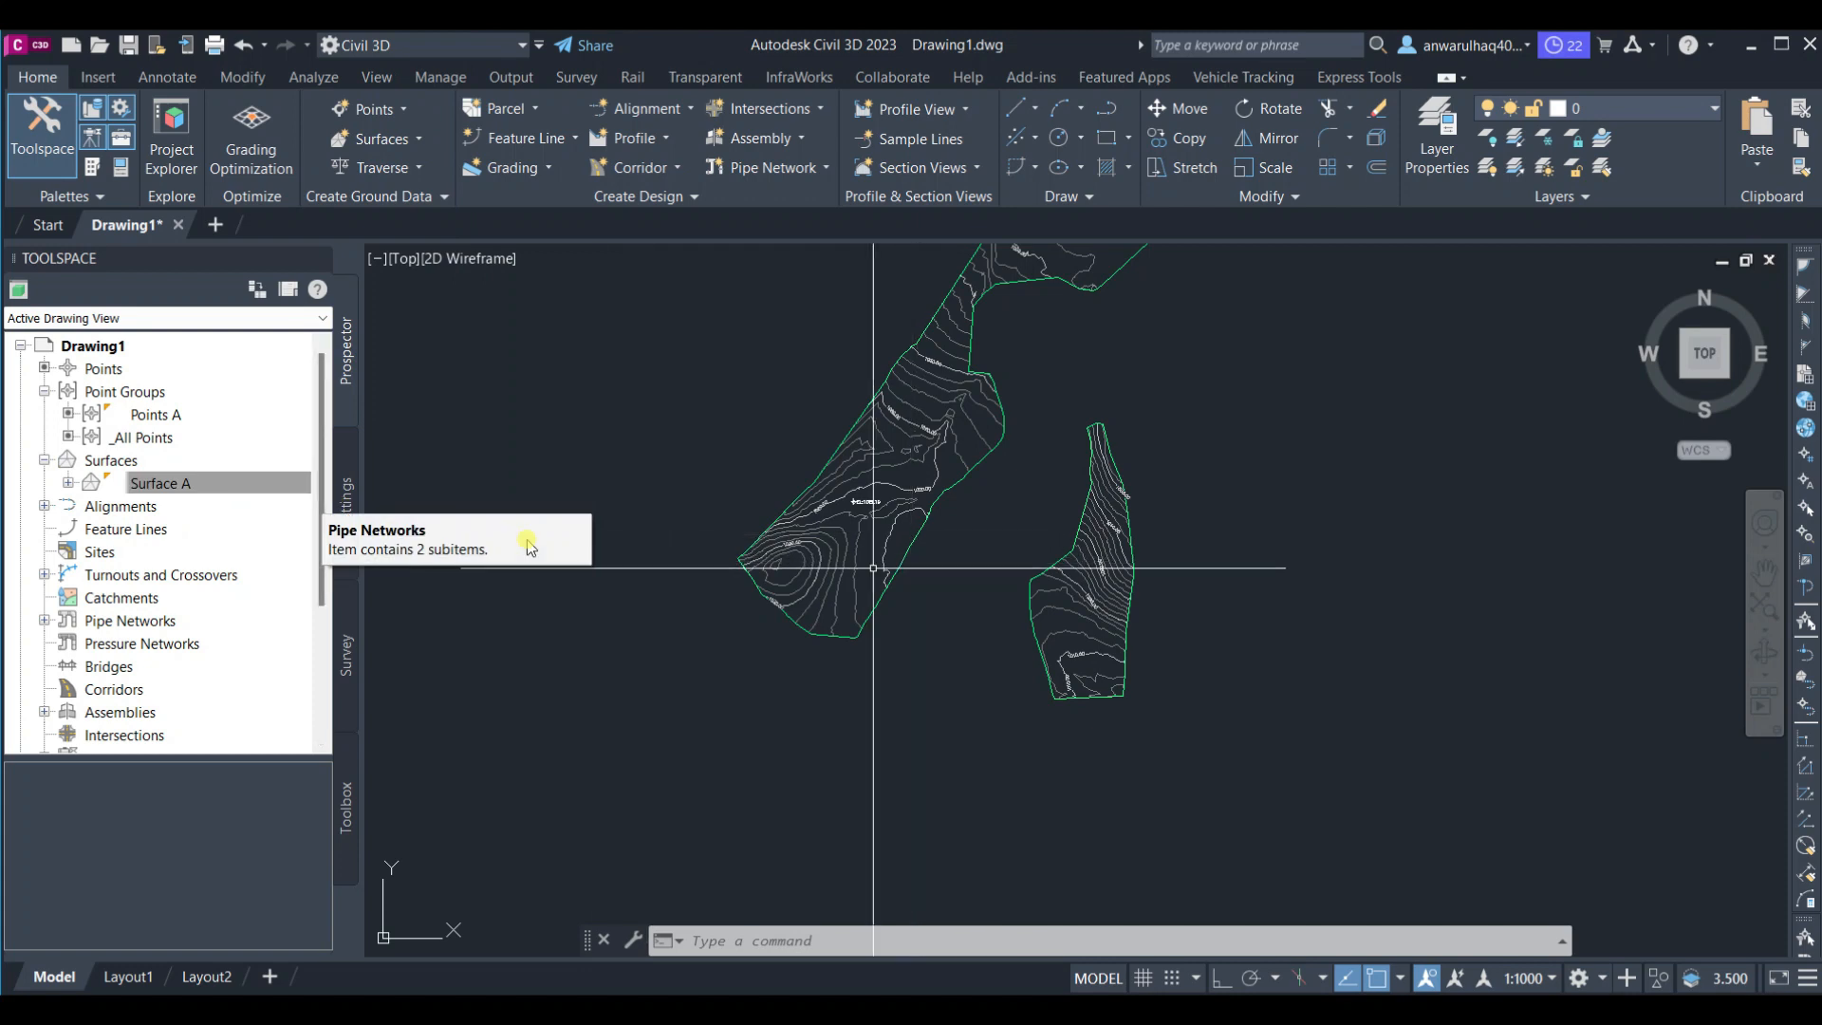
click(856, 546)
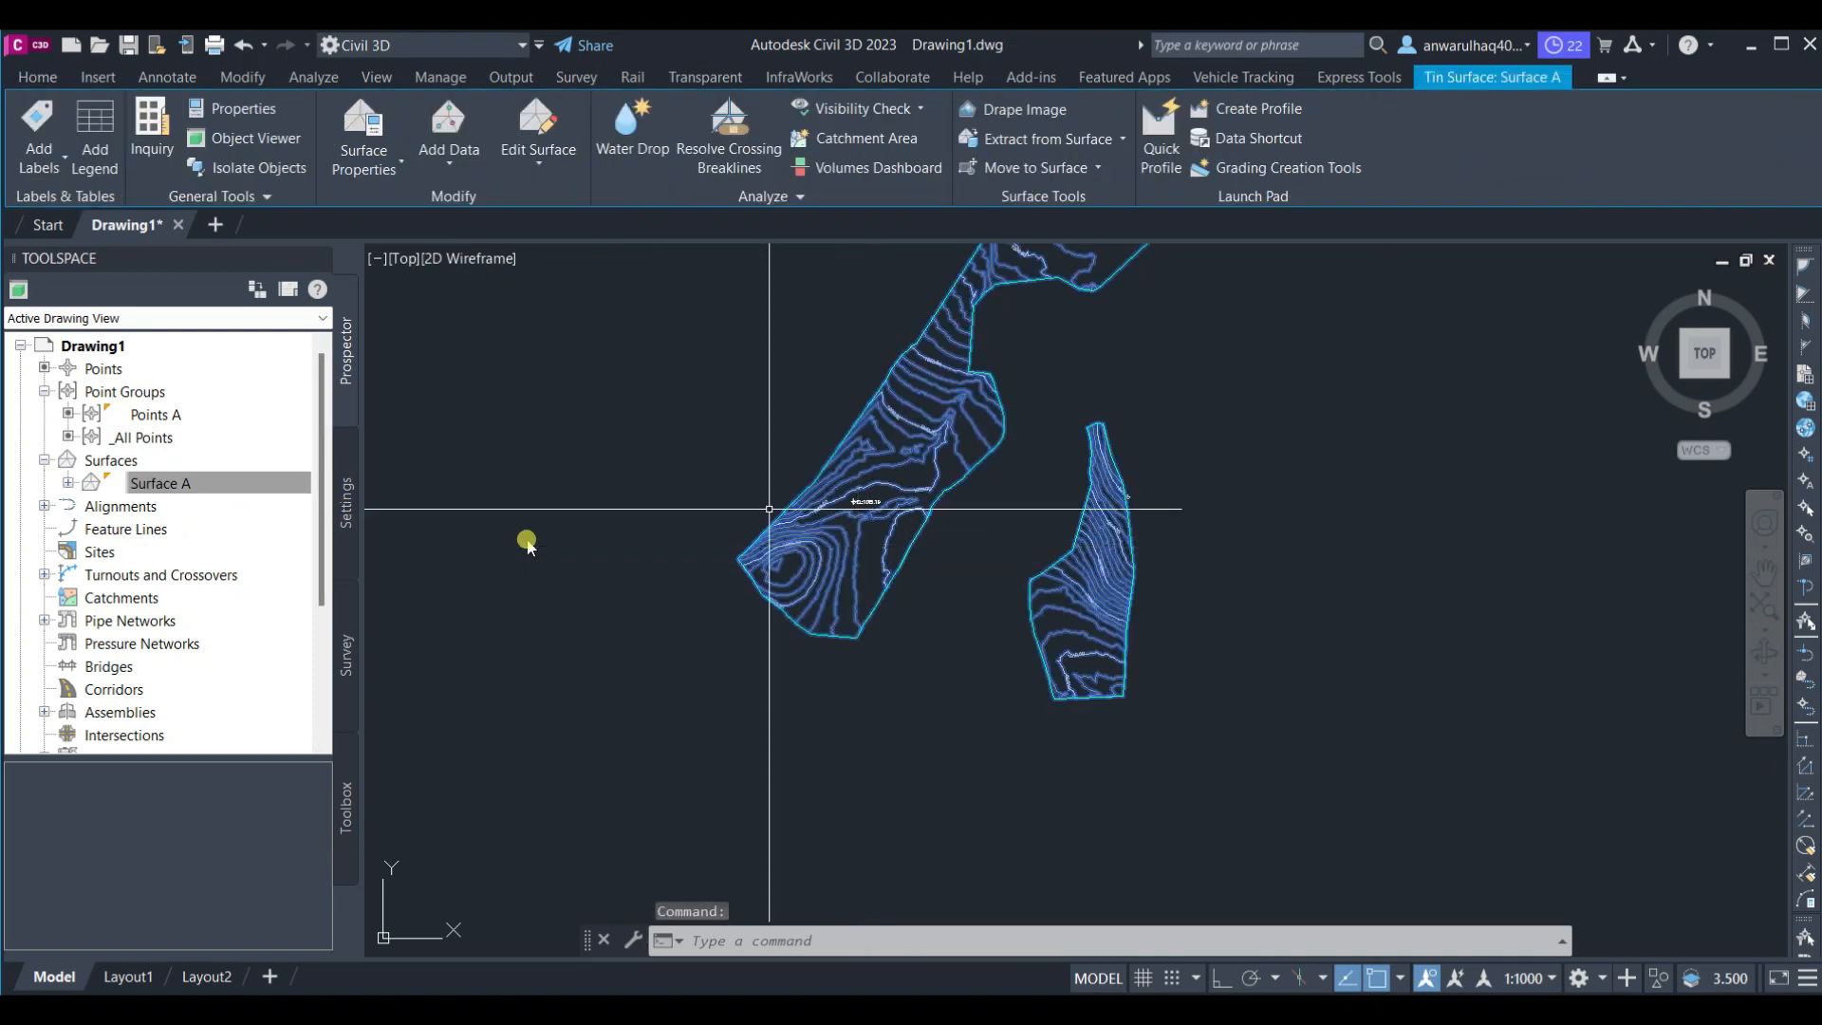
middle_drag(1016, 553, 981, 593)
click(276, 141)
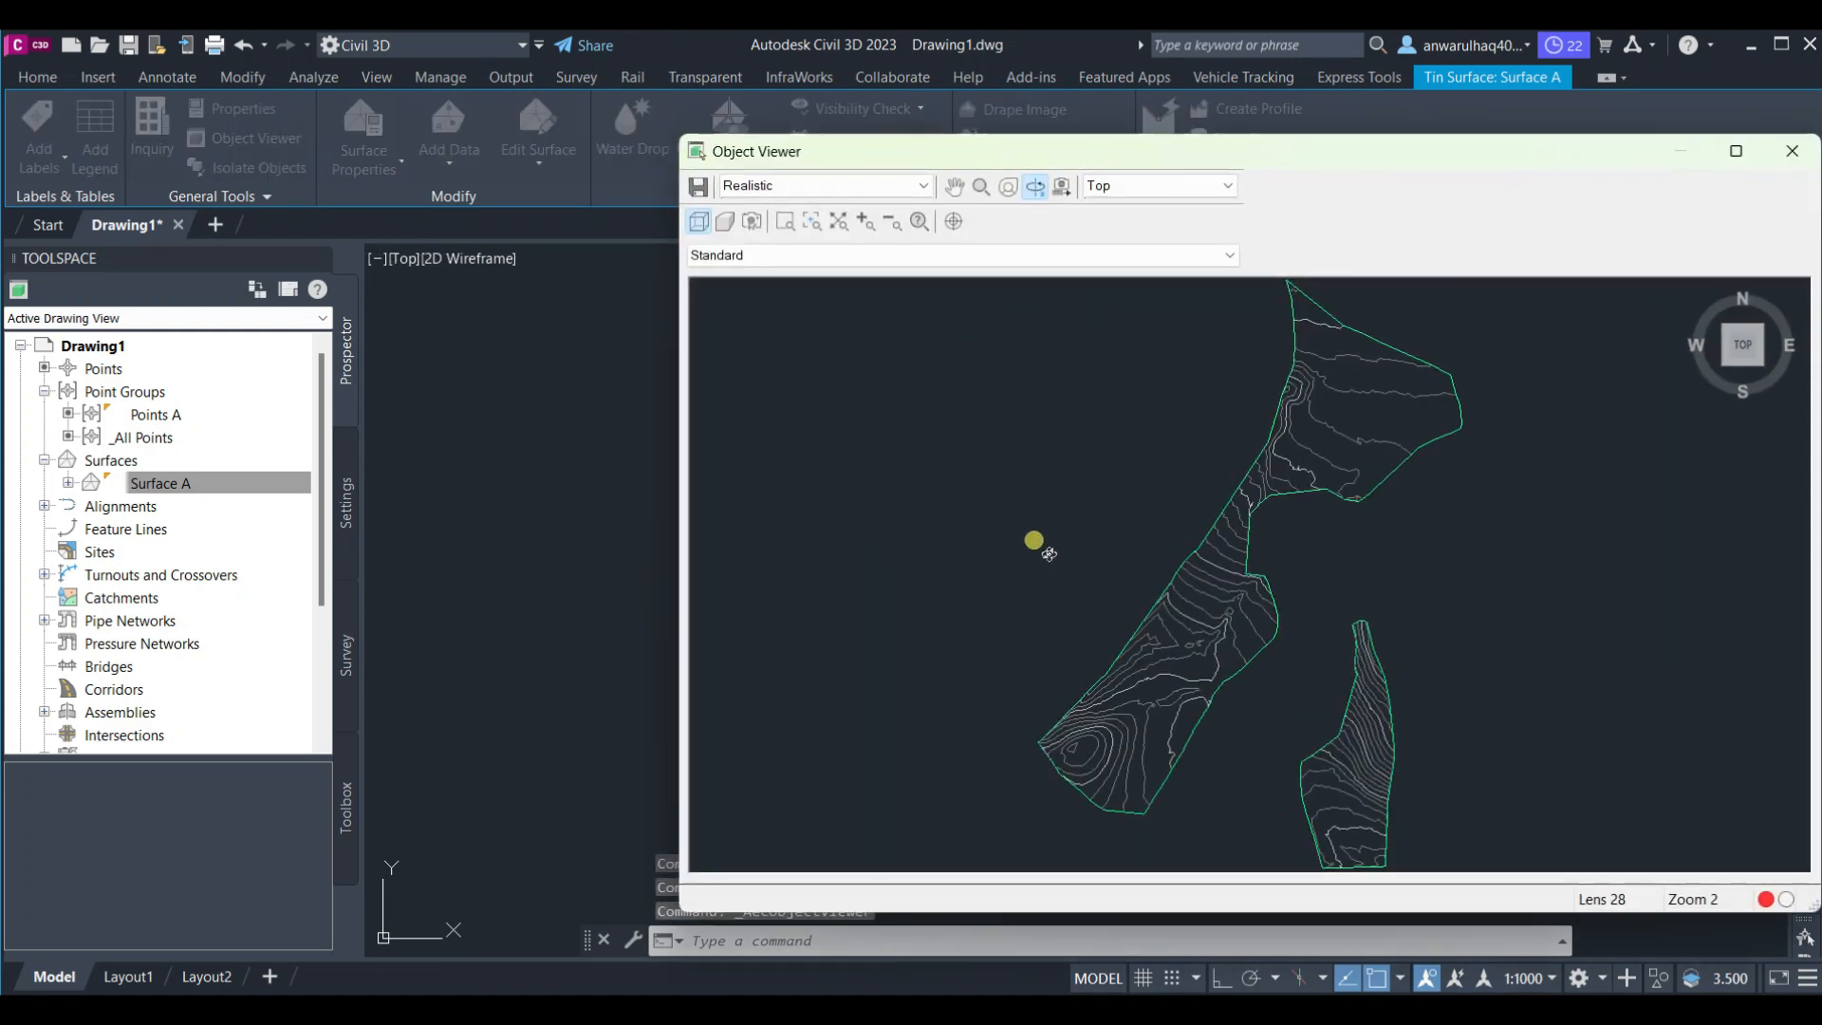
Zoom and orbit around Surface A in the Object Viewer to examine its realistic rendering
mouse_move(1118, 562)
mouse_down()
mouse_move(1128, 494)
mouse_move(1211, 651)
mouse_move(1313, 516)
mouse_move(1121, 682)
mouse_up()
scroll(1121, 681, up, 10)
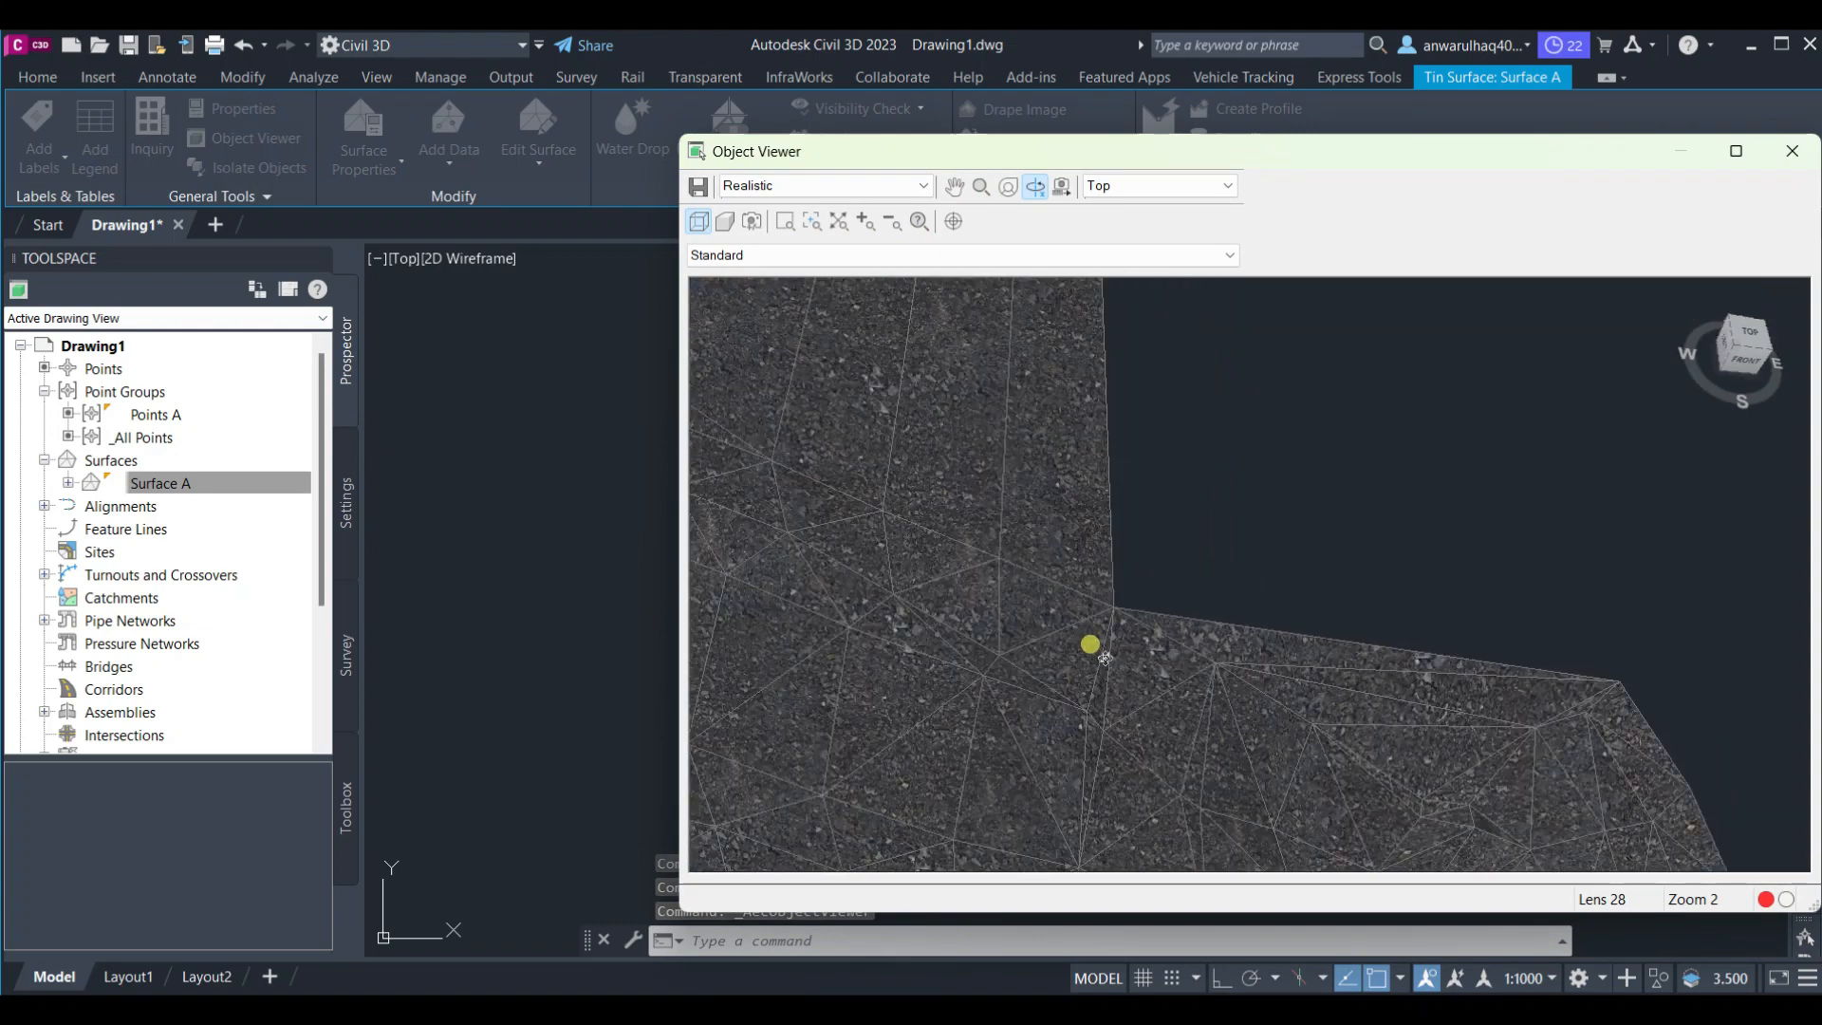
middle_drag(1280, 753, 1435, 96)
scroll(1493, 578, down, 10)
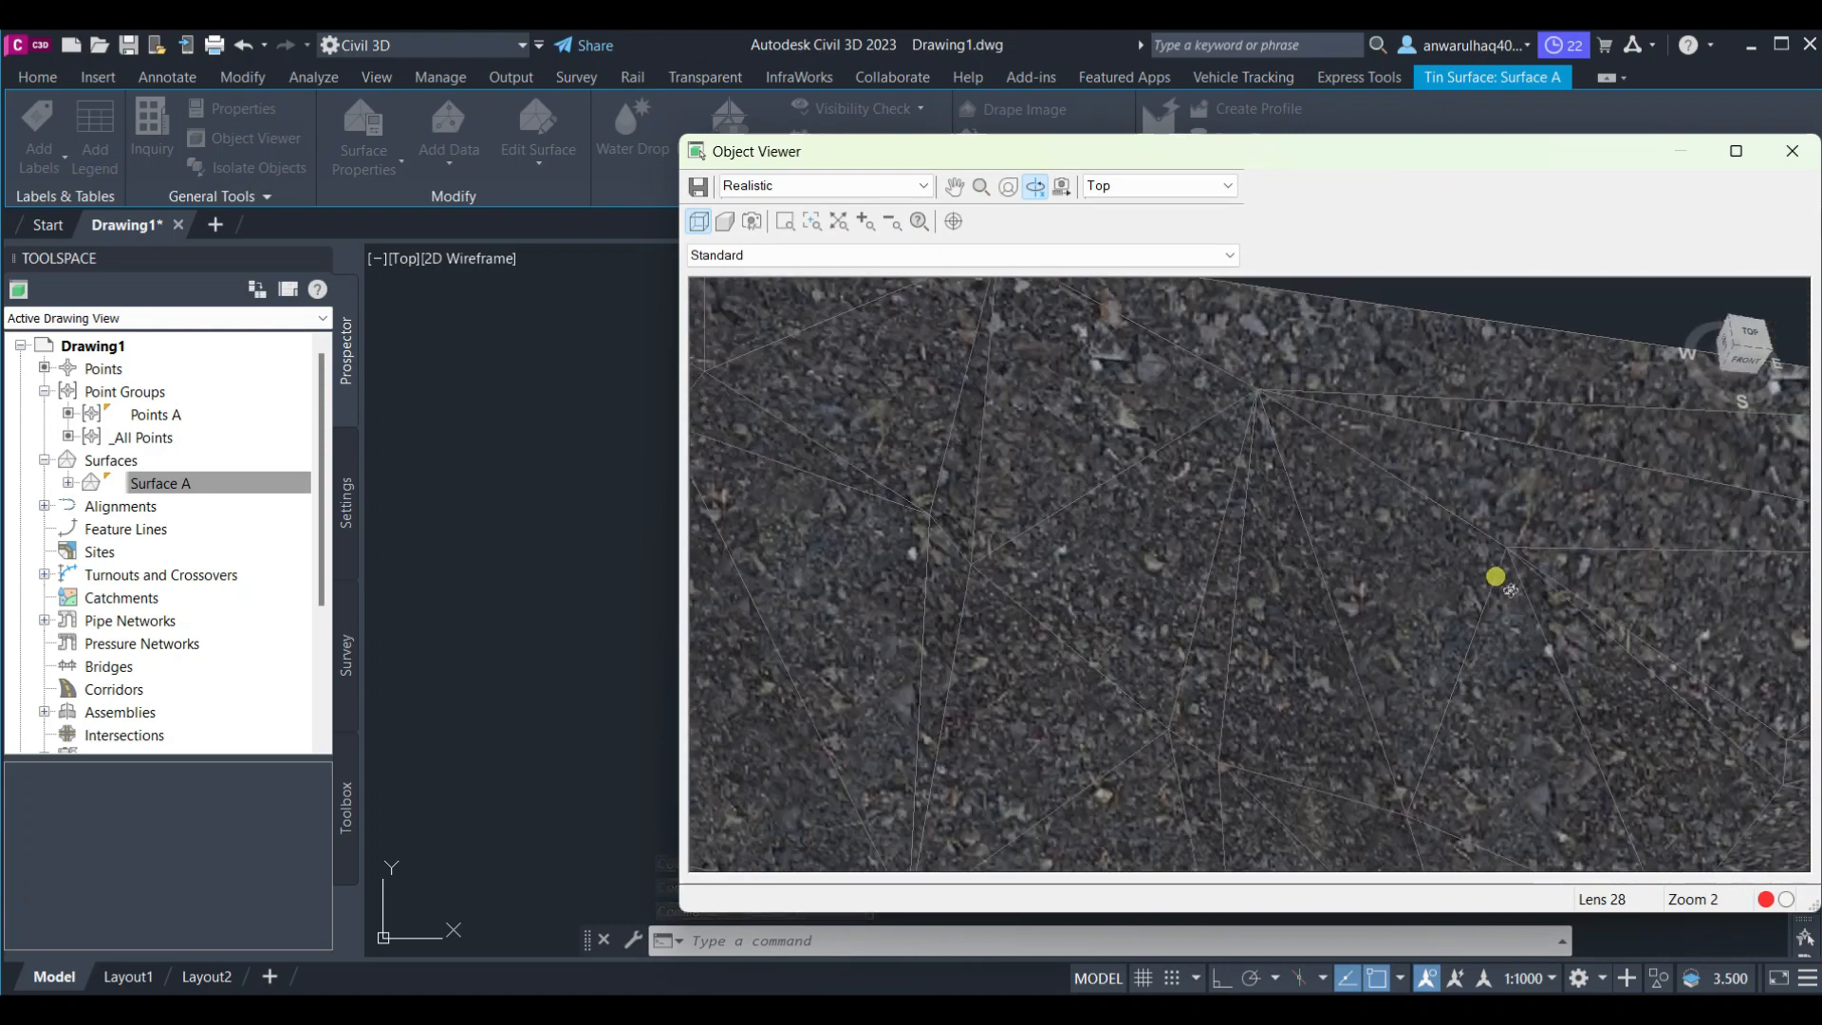
drag(1104, 507, 1234, 607)
Switch the Object Viewer to SW Isometric and zoom and orbit to examine the surface in 3D
click(1094, 187)
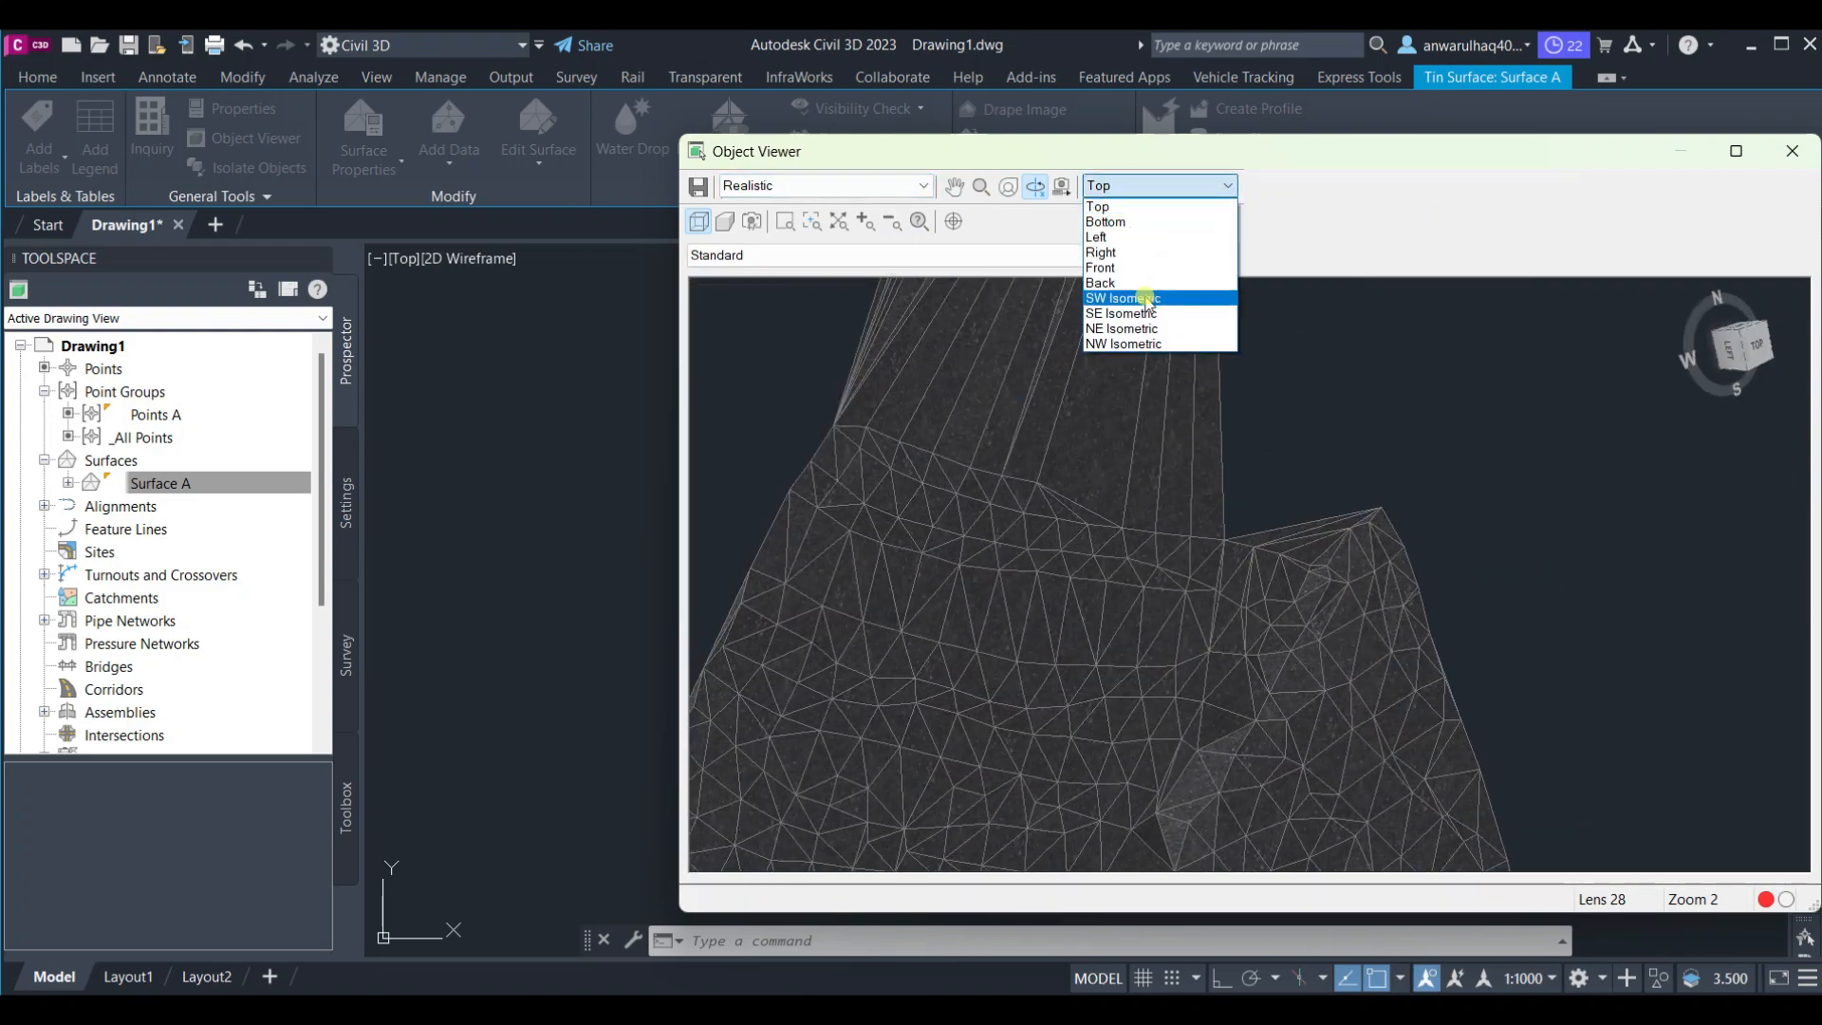
click(1133, 291)
scroll(1273, 683, up, 10)
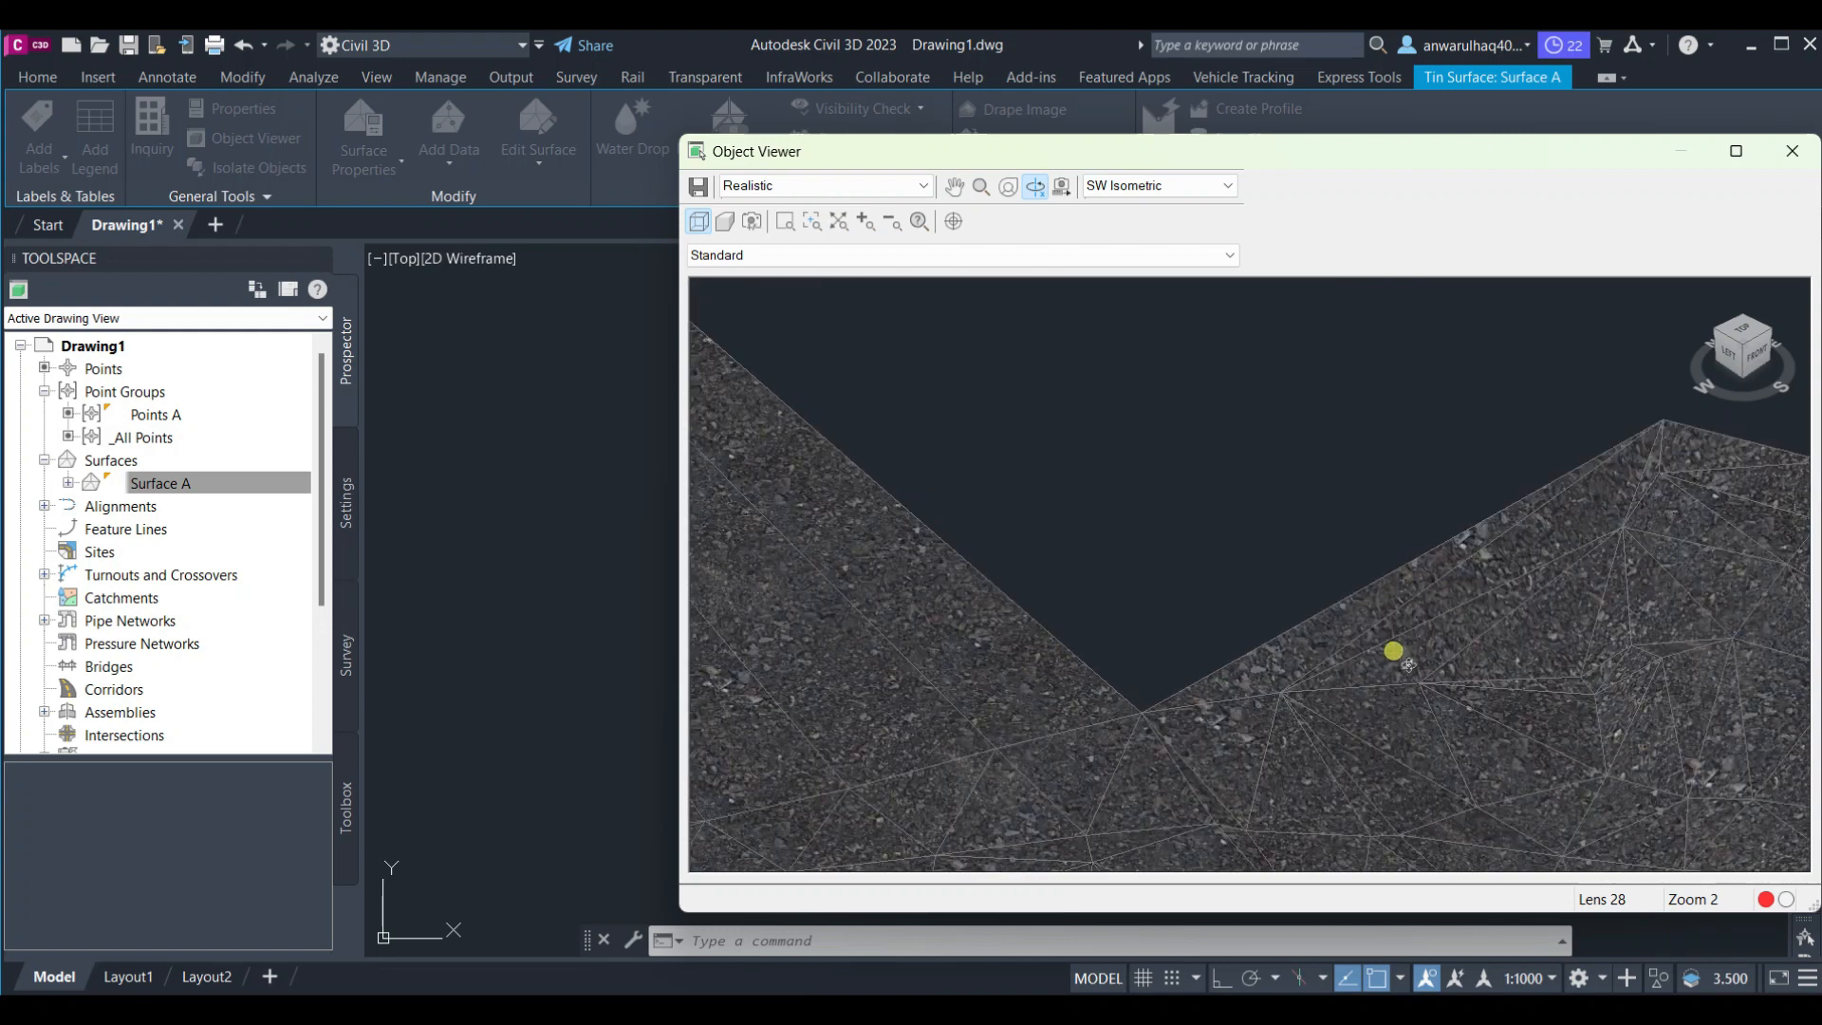
drag(1395, 651, 1106, 504)
scroll(1289, 555, down, 8)
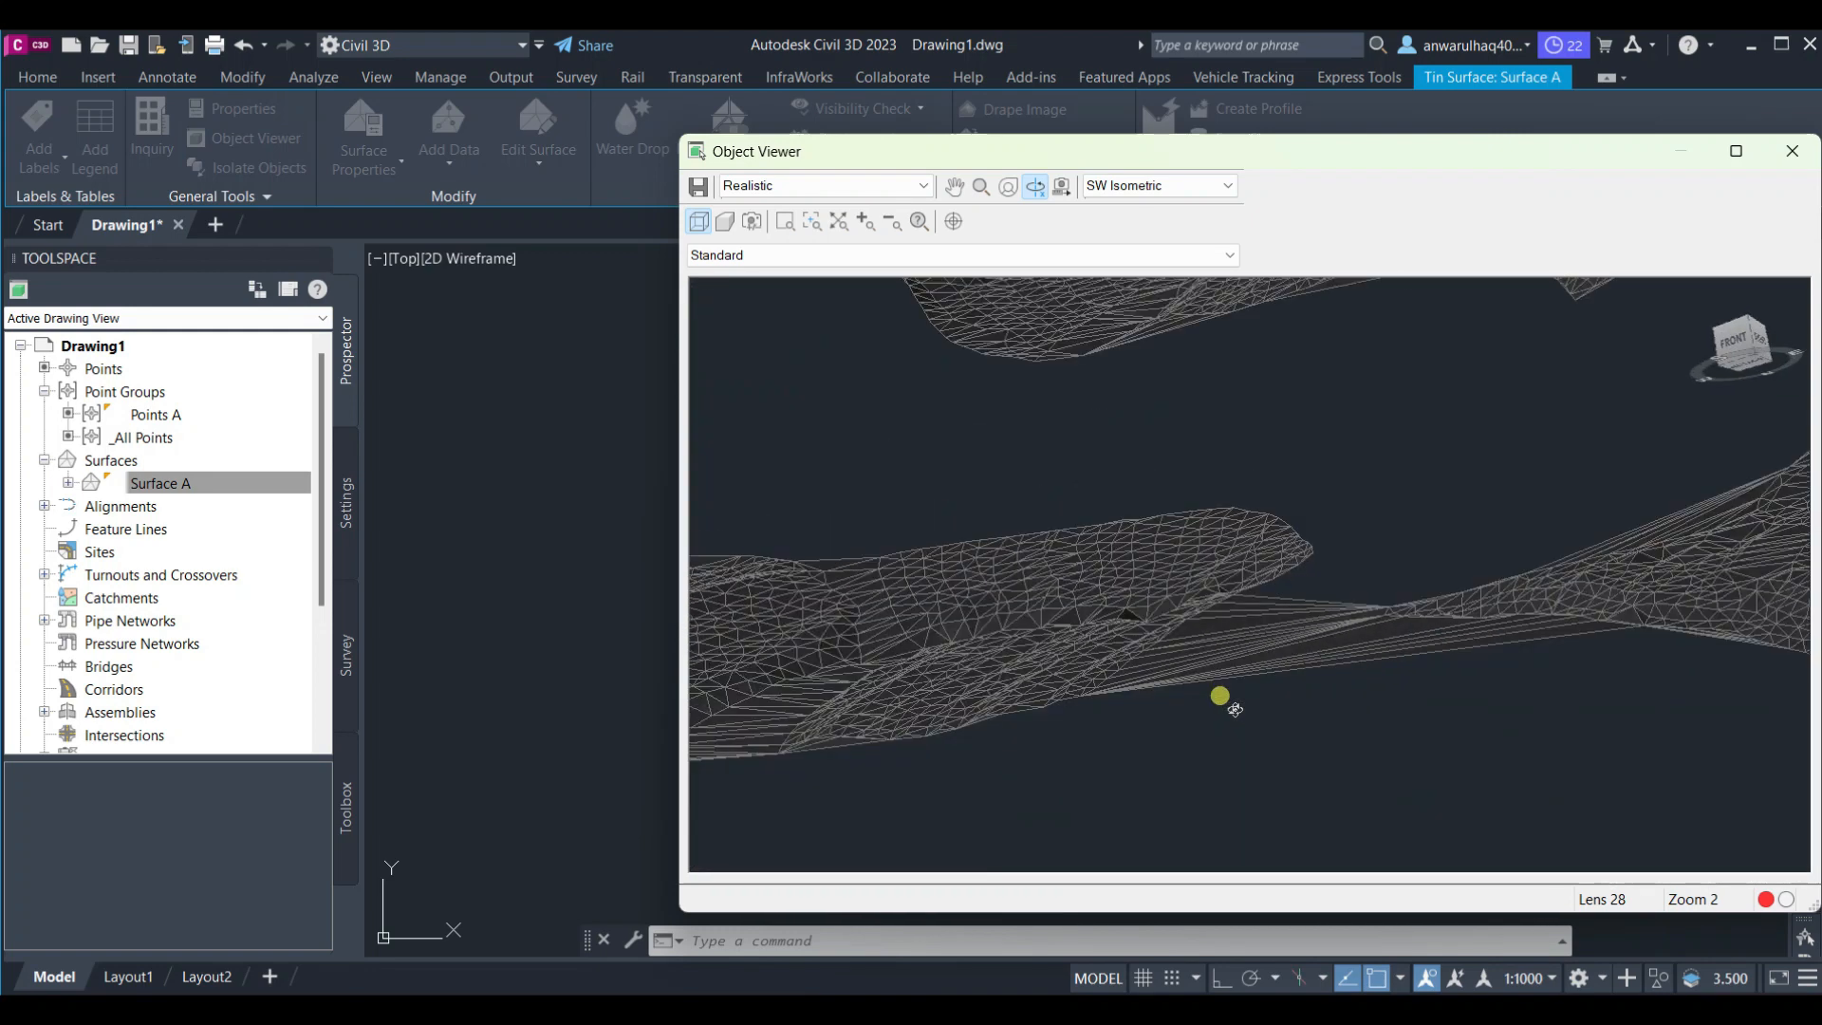
Reapply the SW Isometric view, zoom and orbit the surface, then close the Object Viewer
click(1158, 185)
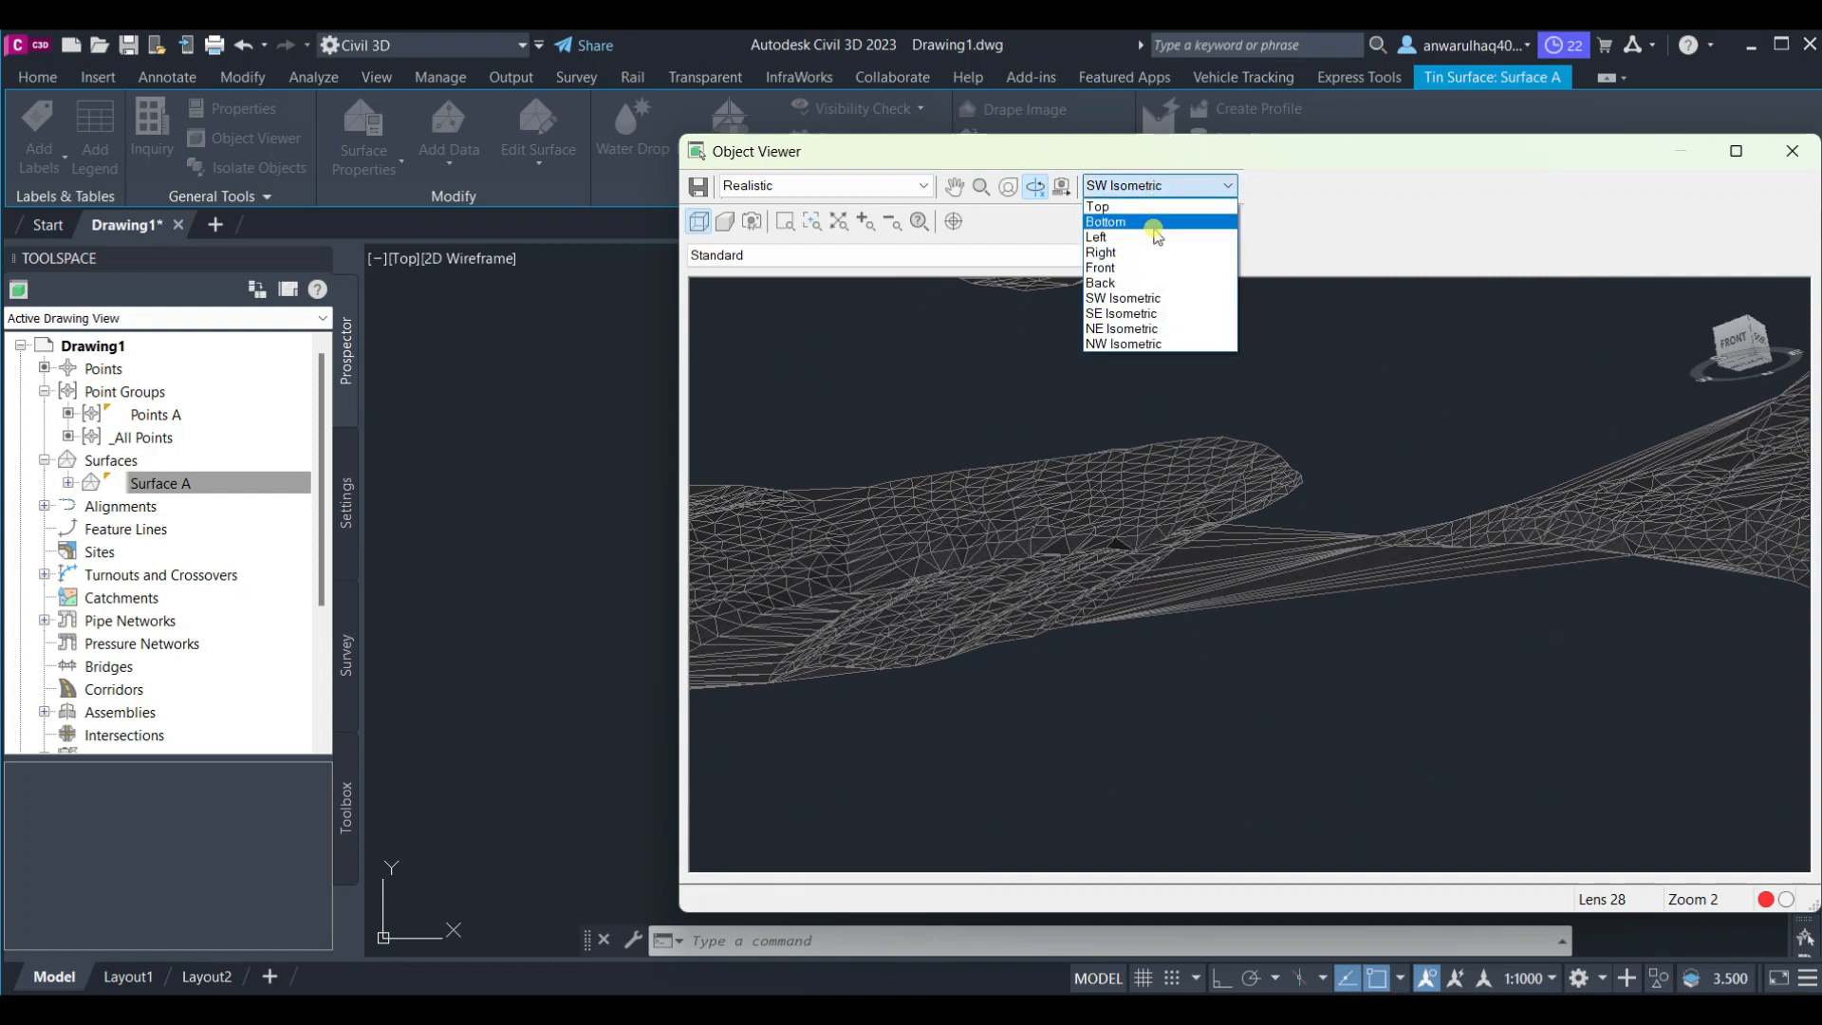
click(1157, 295)
scroll(1249, 659, up, 6)
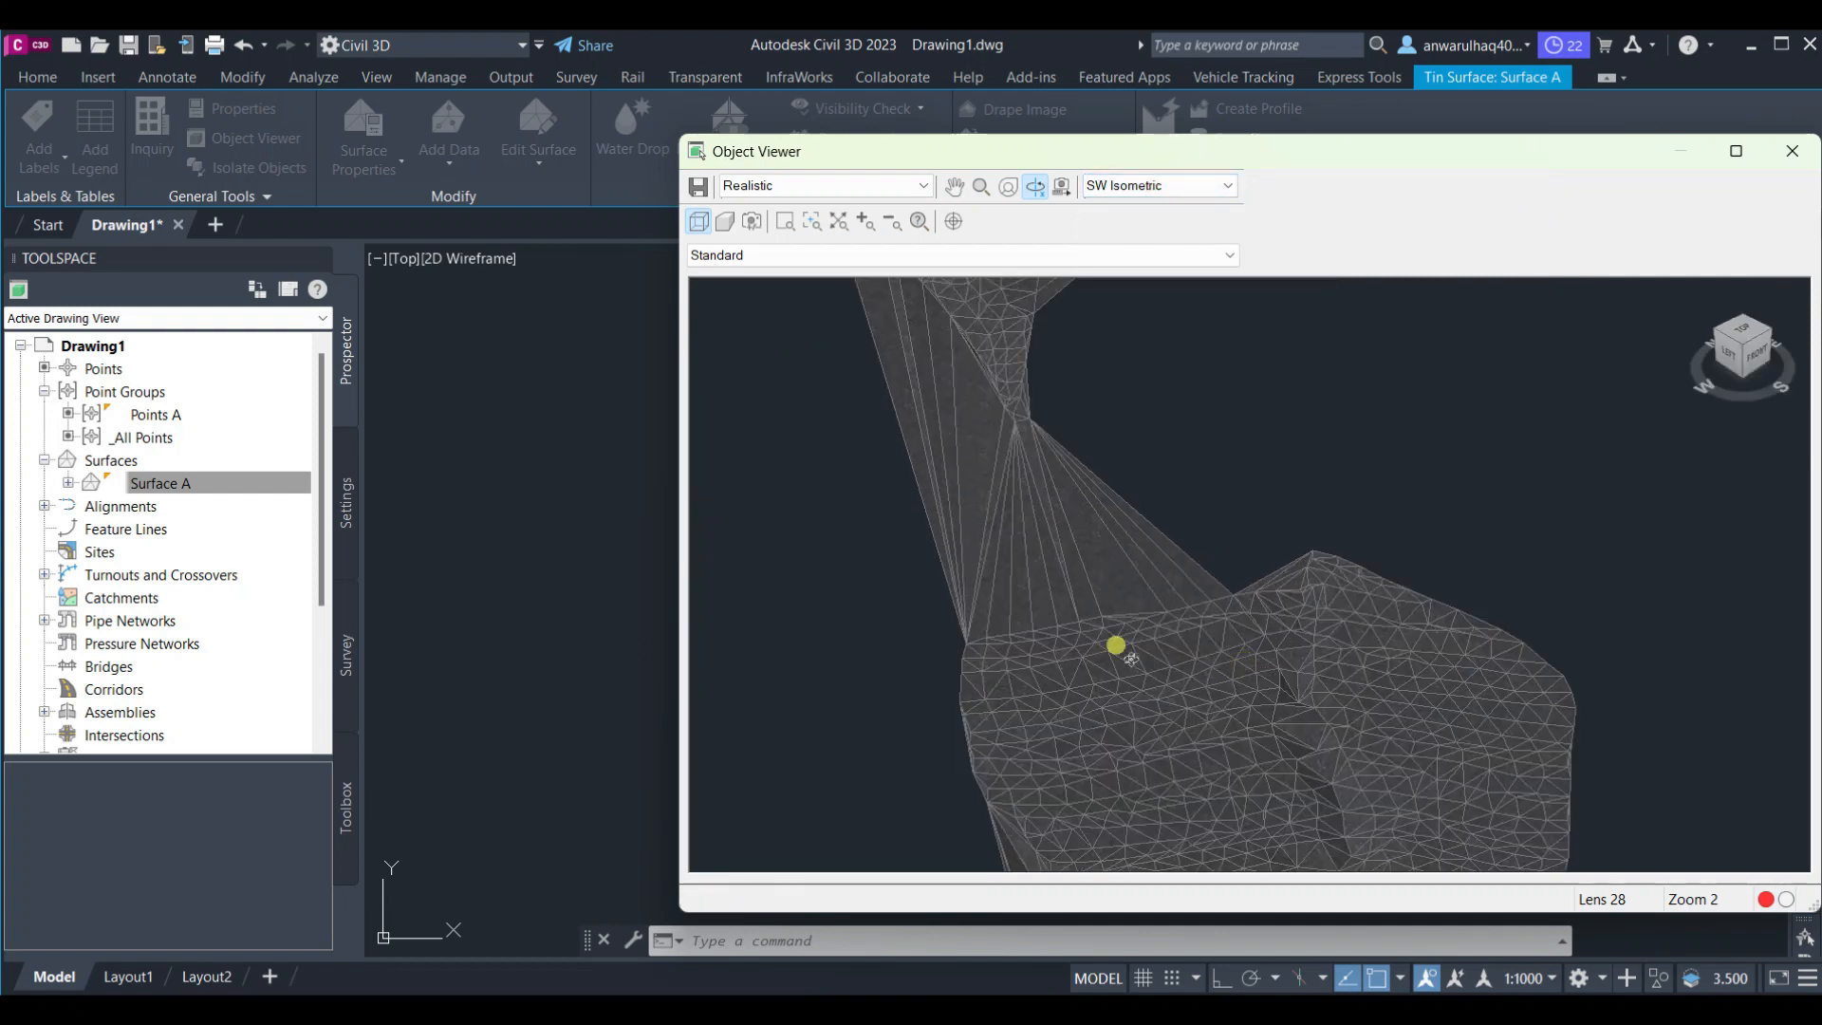
drag(914, 650, 1607, 743)
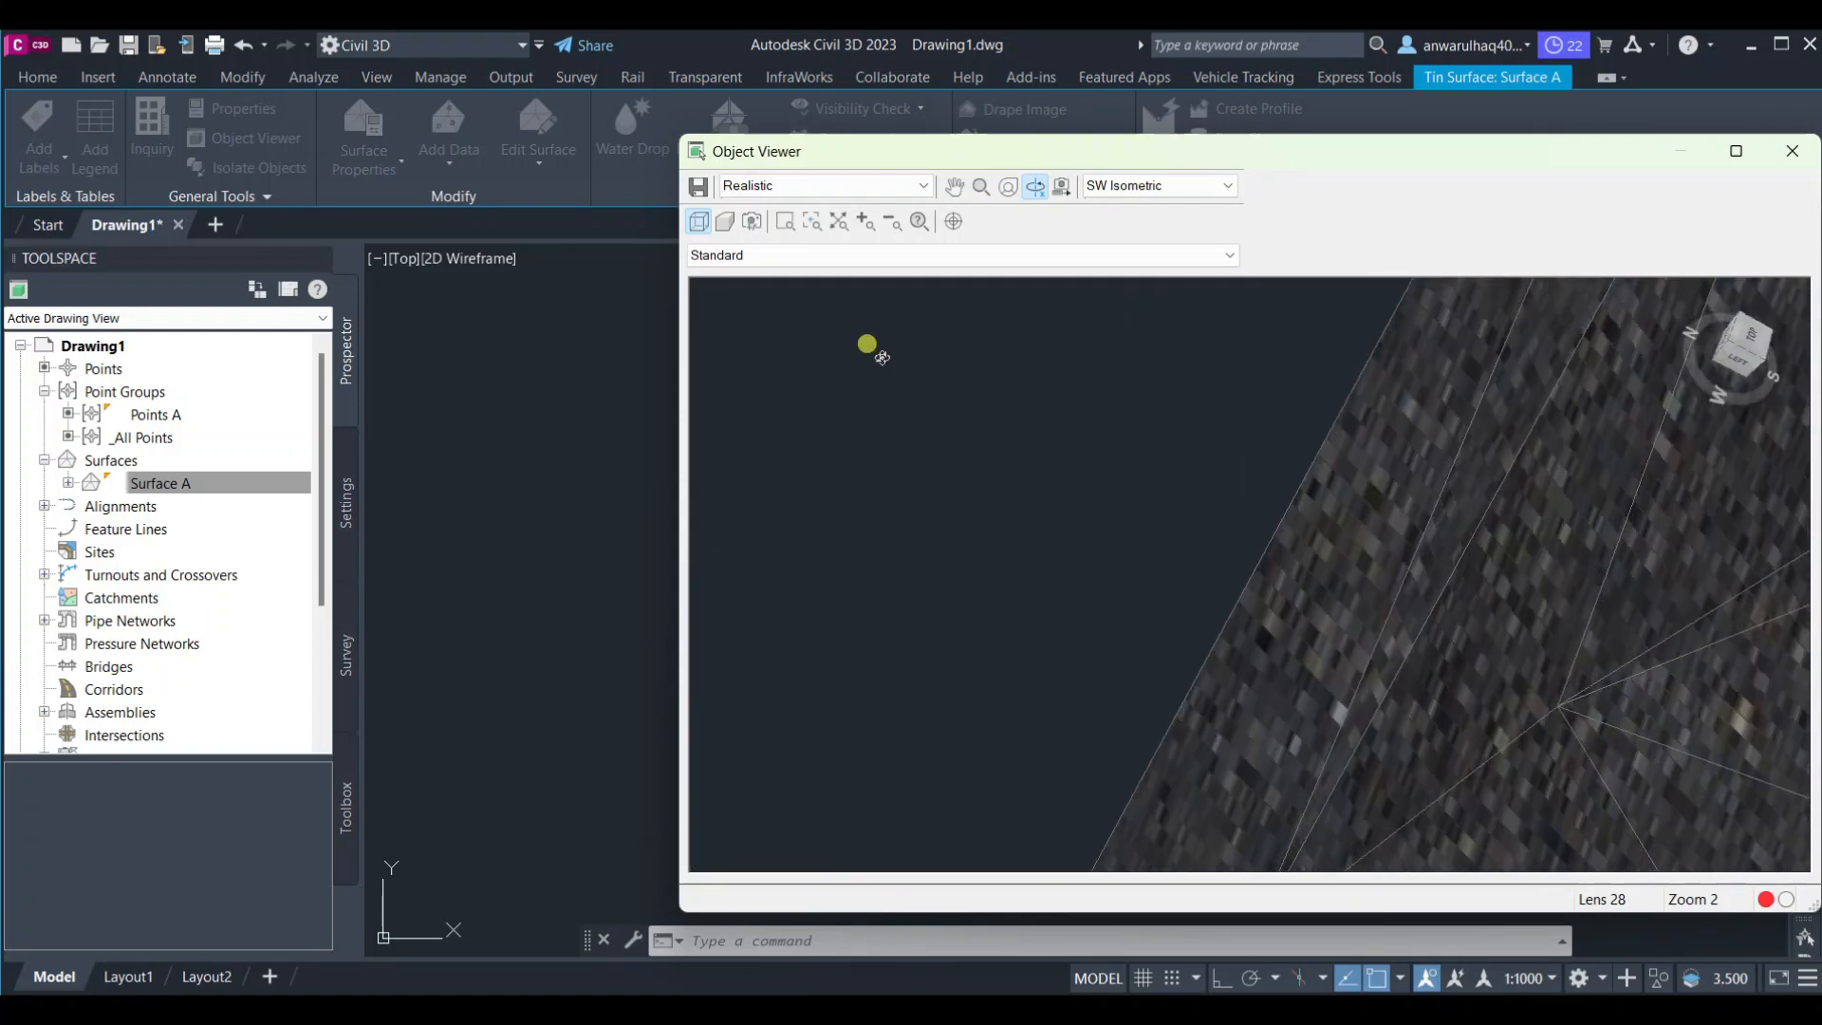
drag(870, 345, 1642, 243)
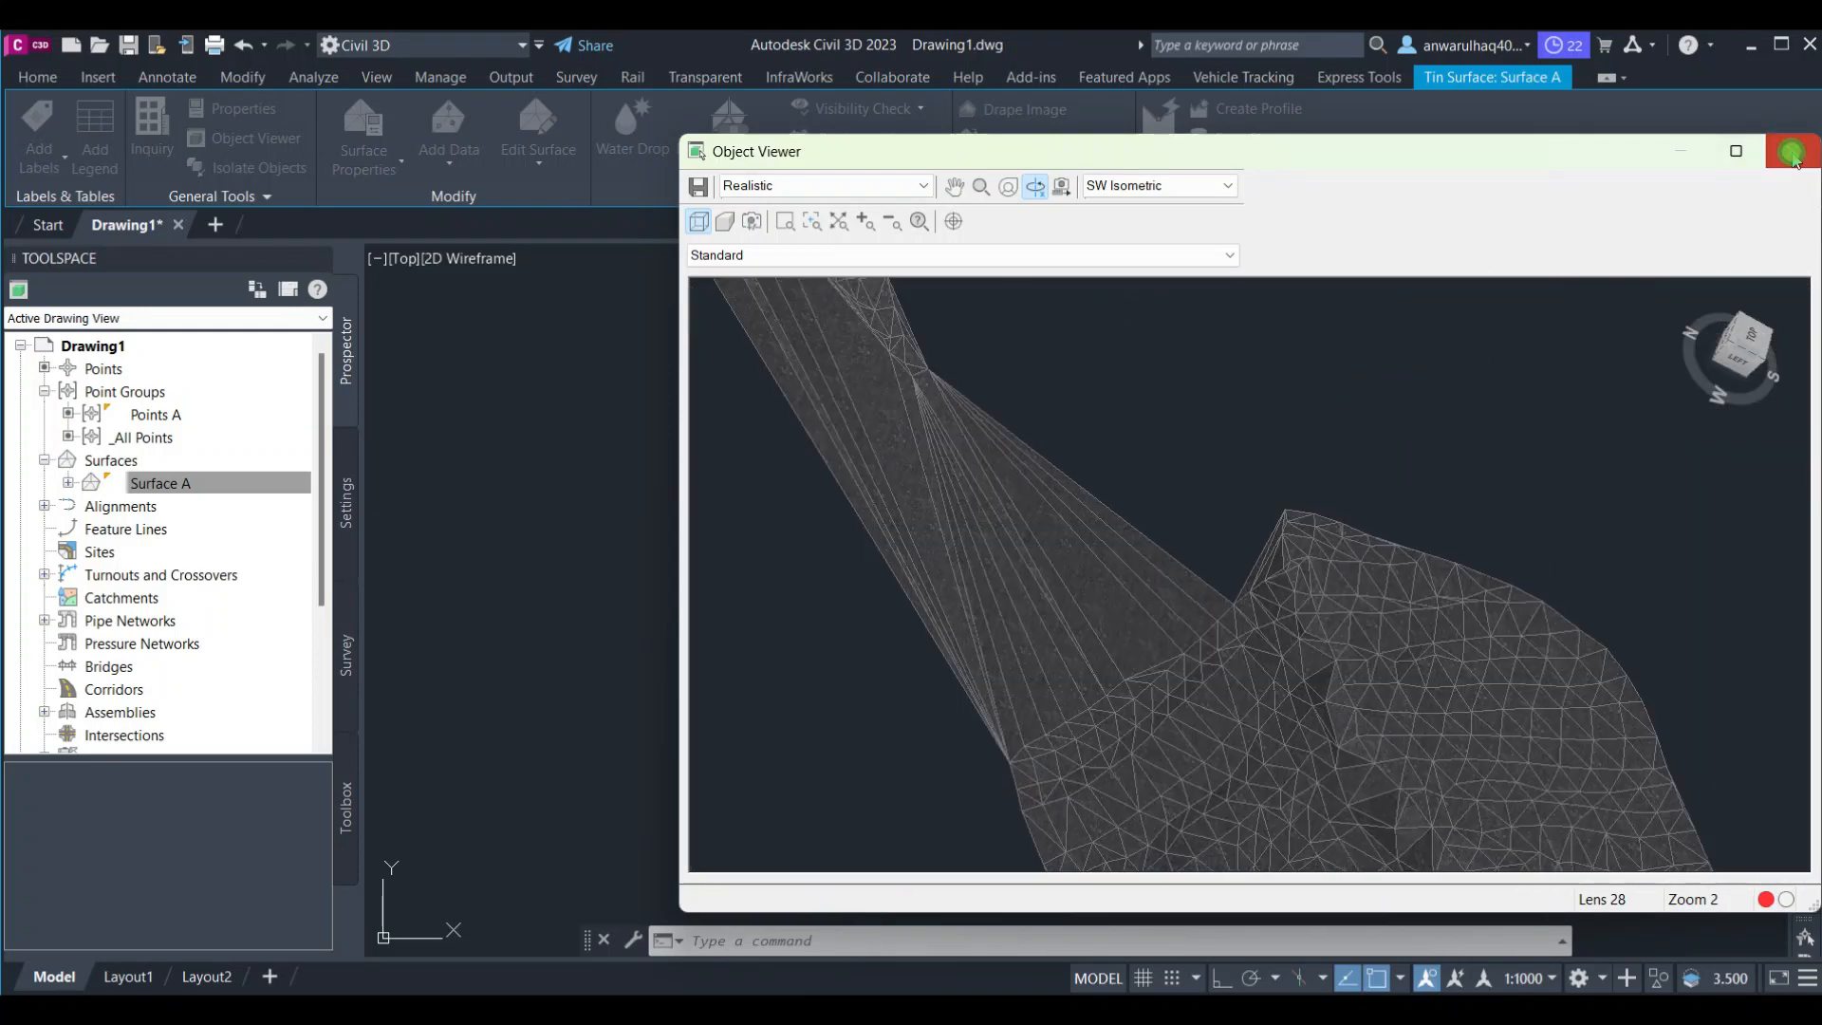
click(1791, 150)
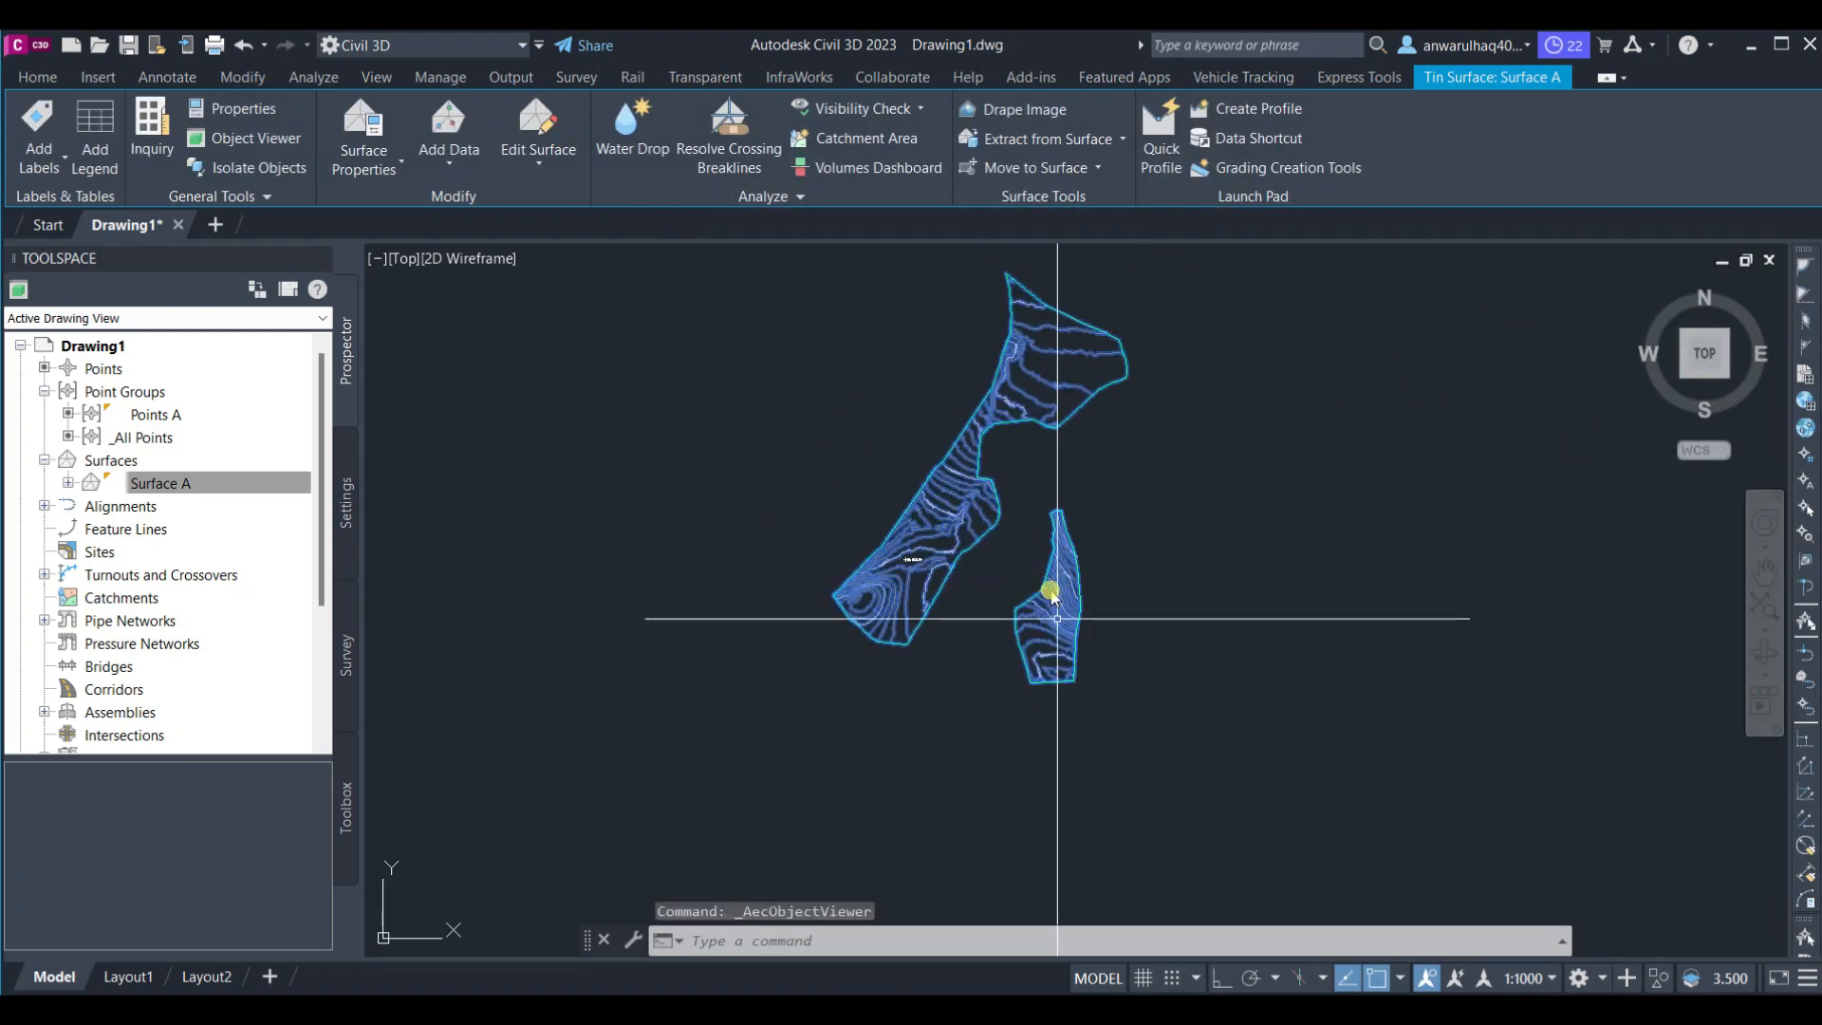
key(Escape)
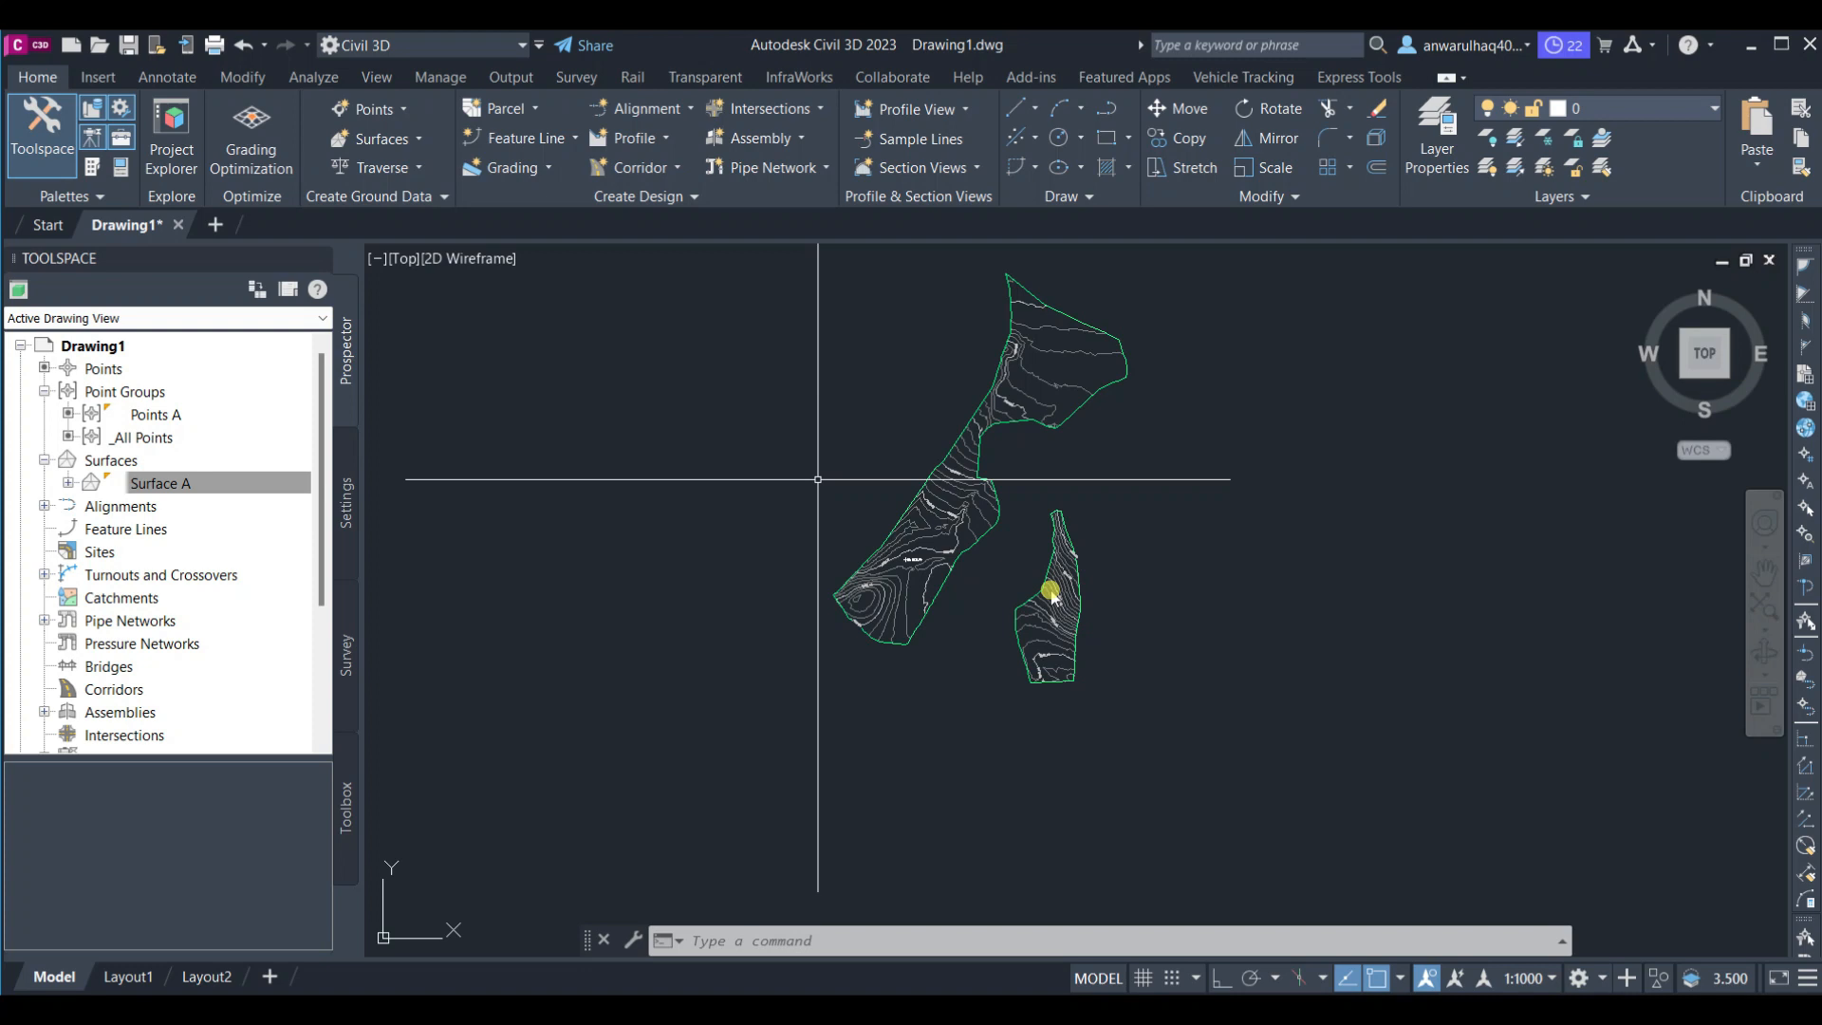
Select Surface A through the Prospector tree, zoom in, and open its Surface Properties
click(163, 485)
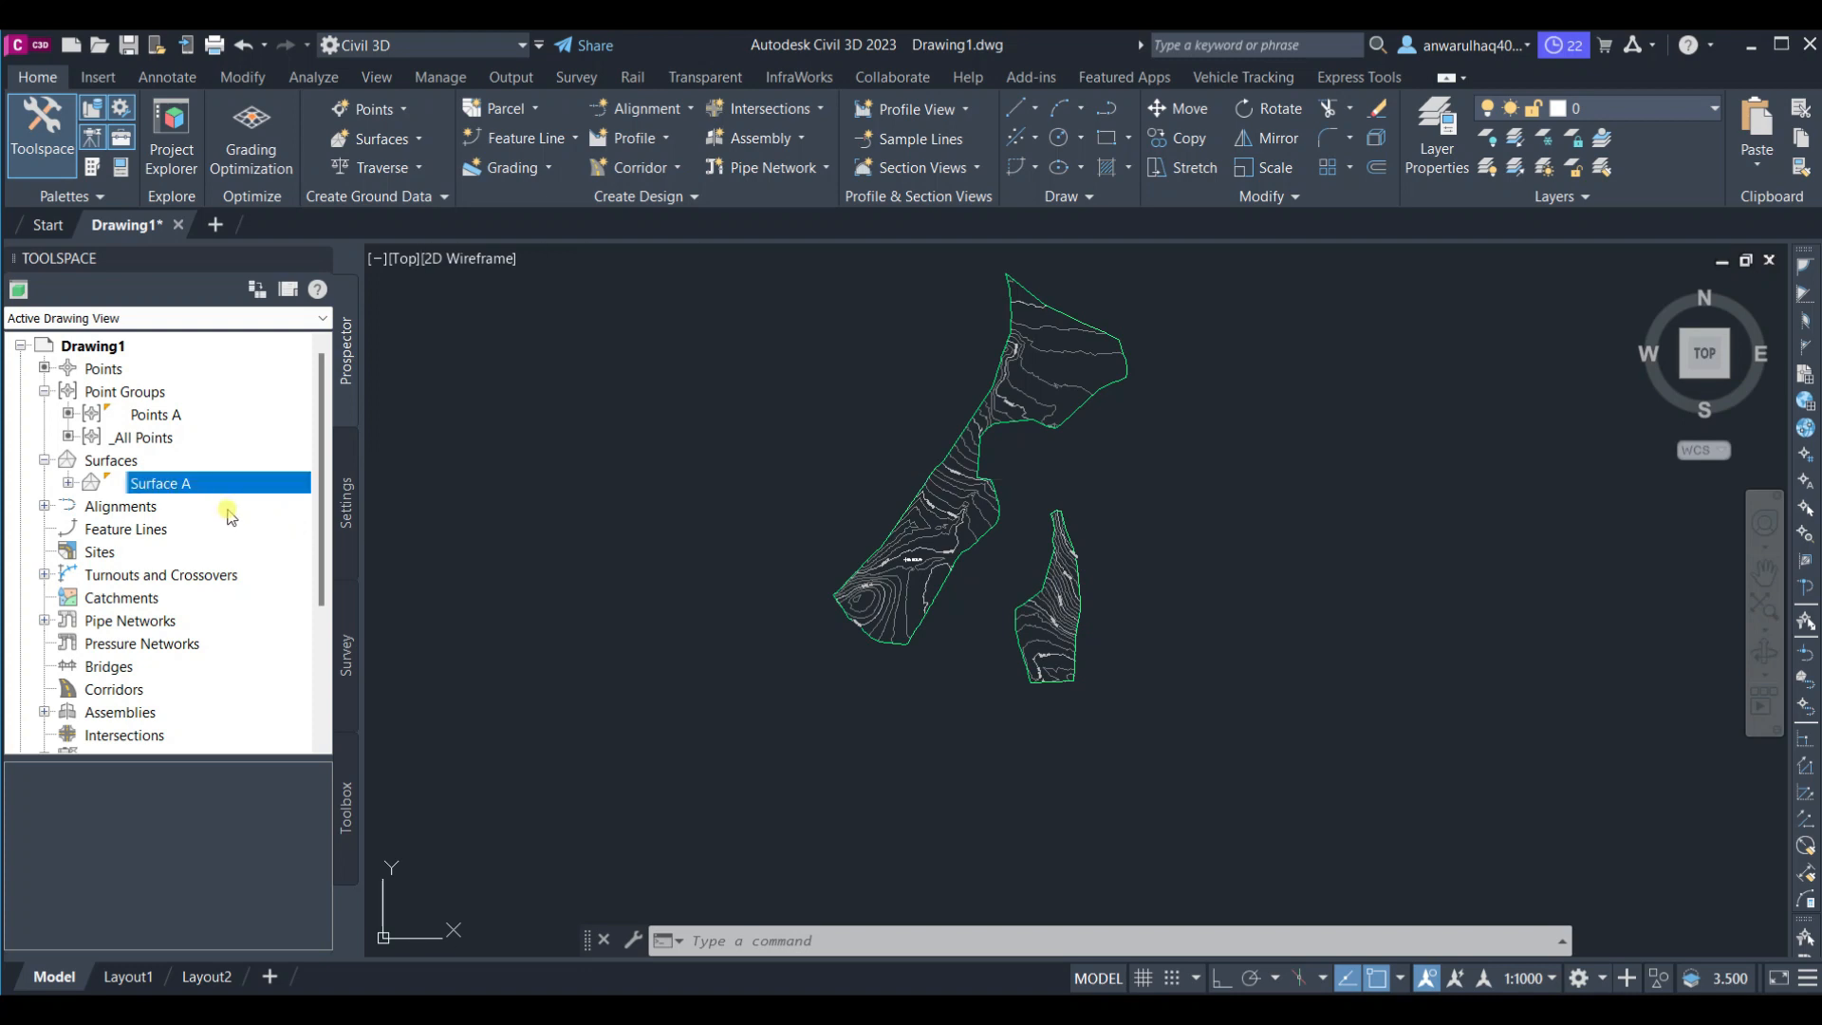
click(70, 482)
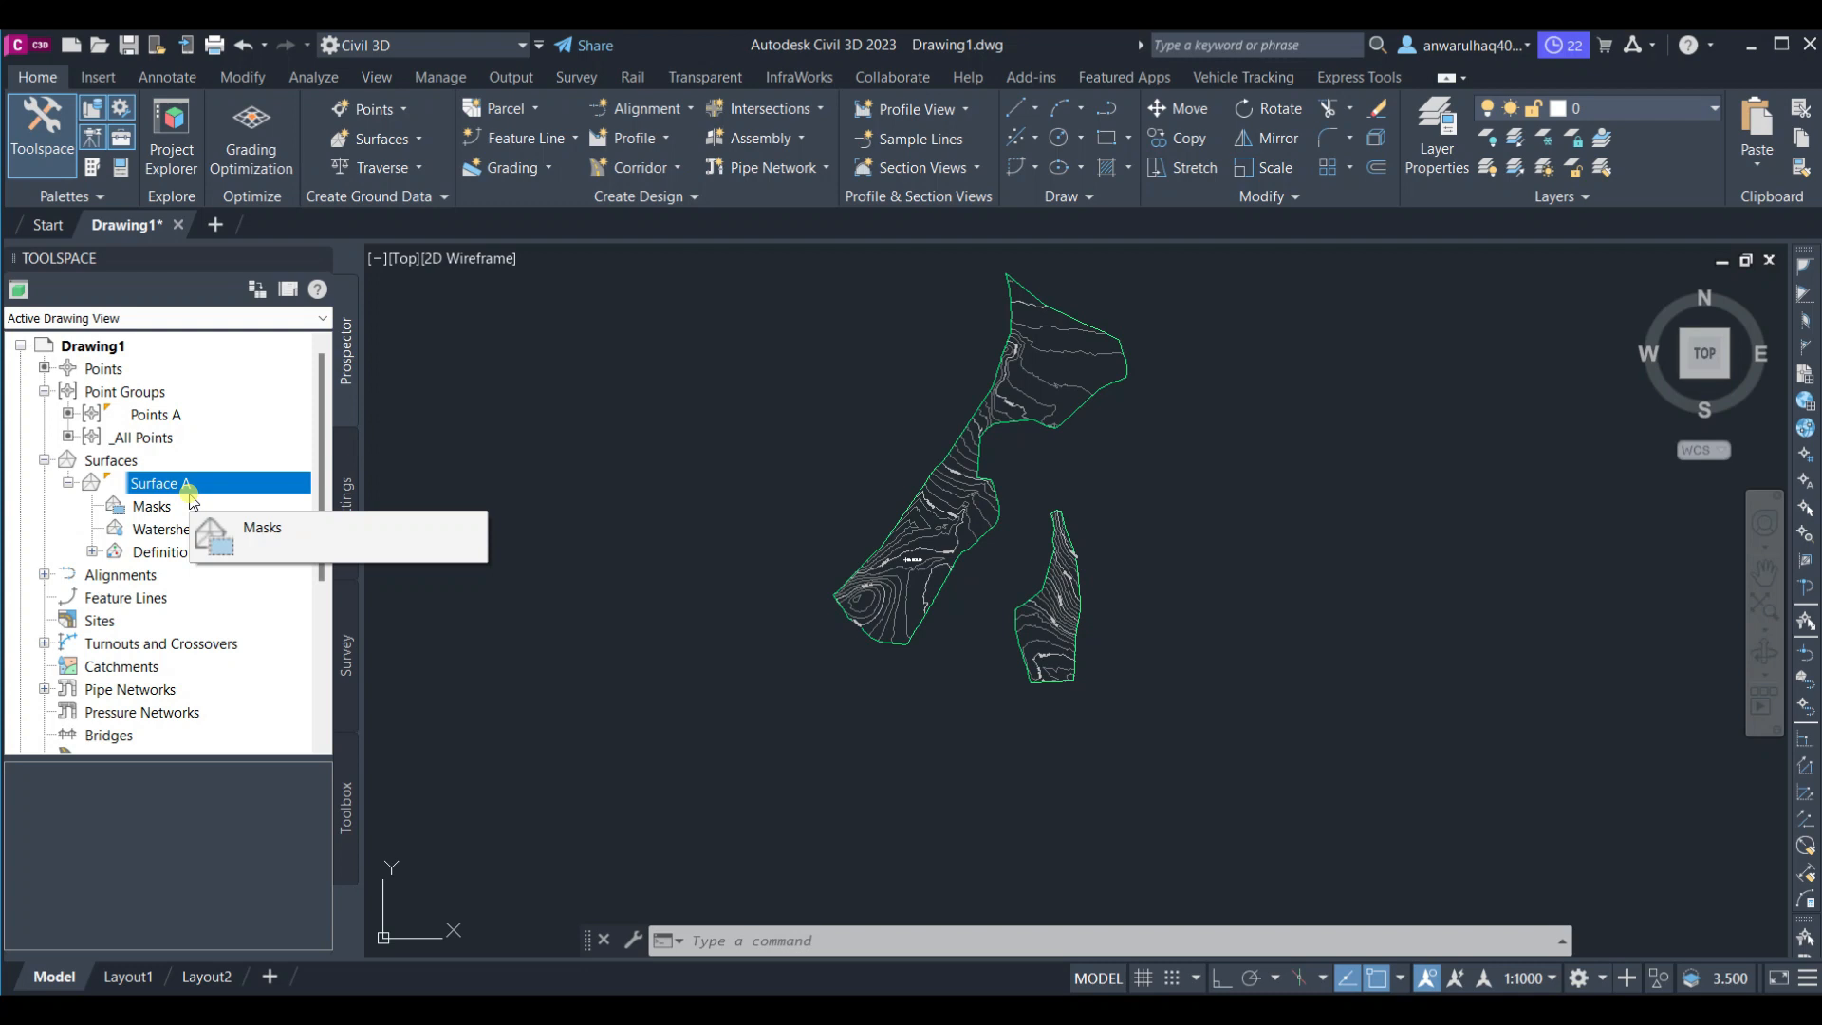
right_click(183, 482)
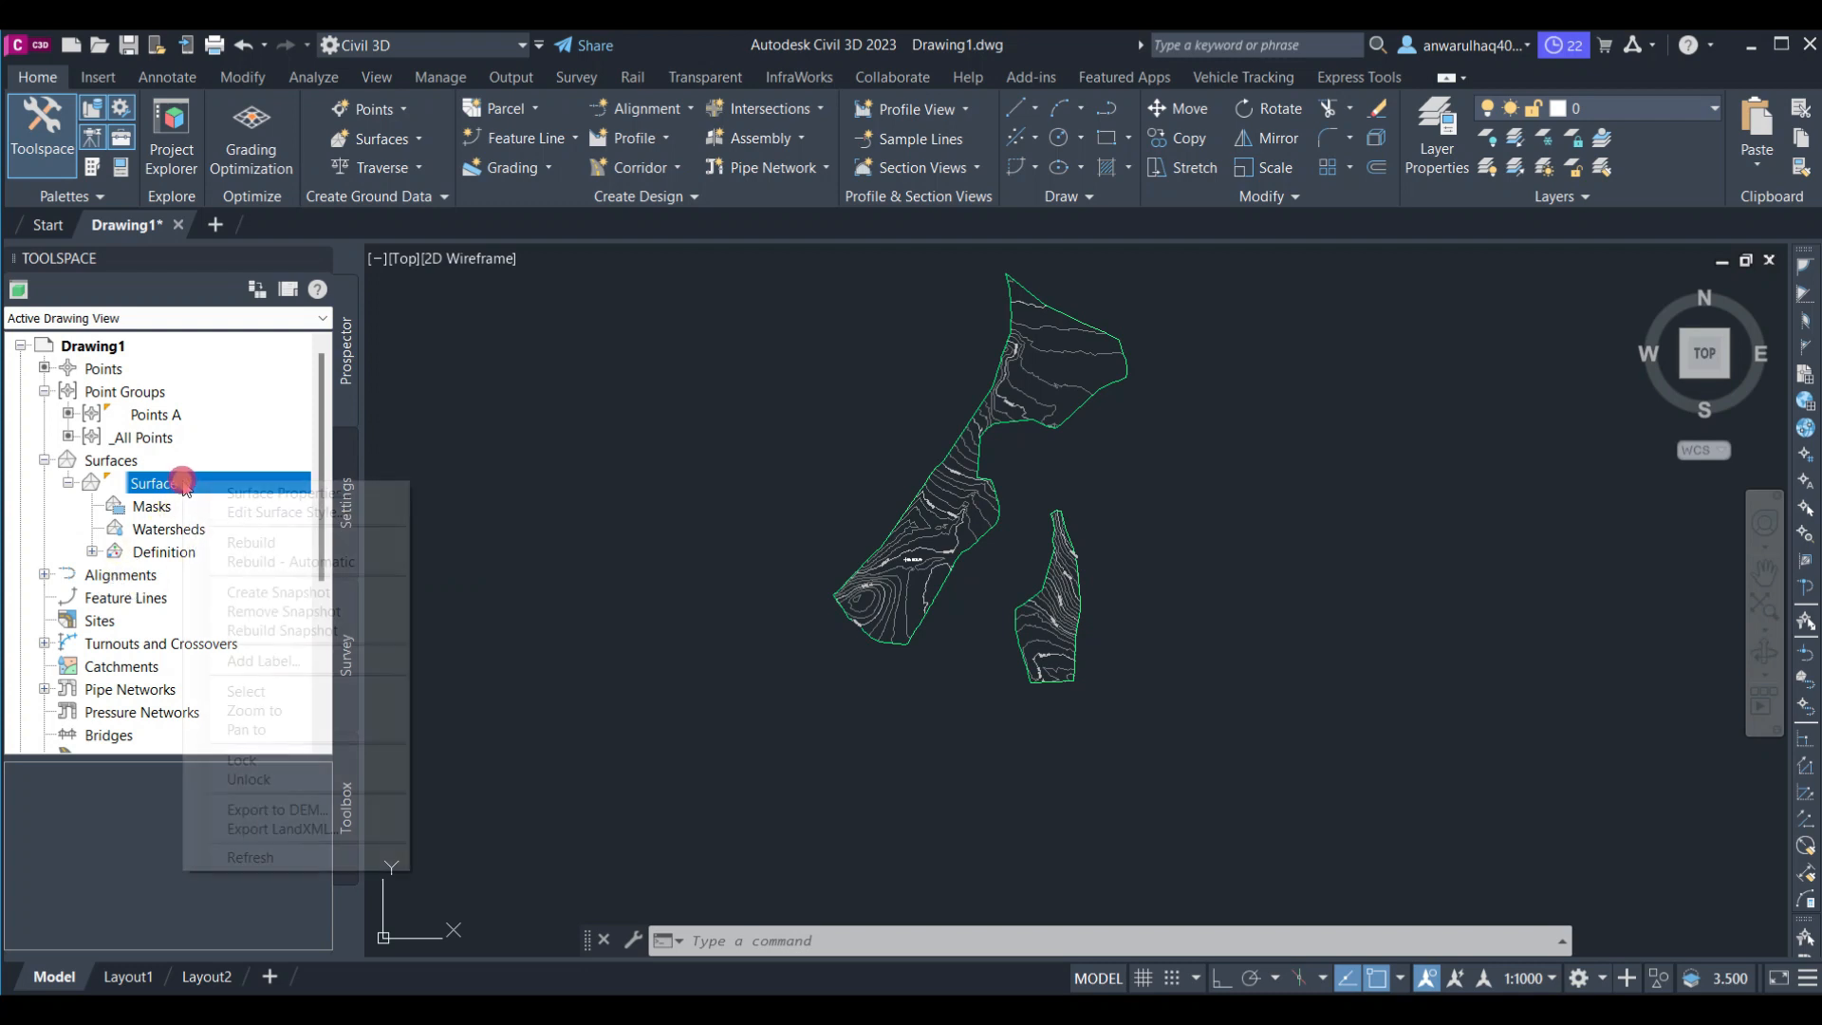
click(248, 691)
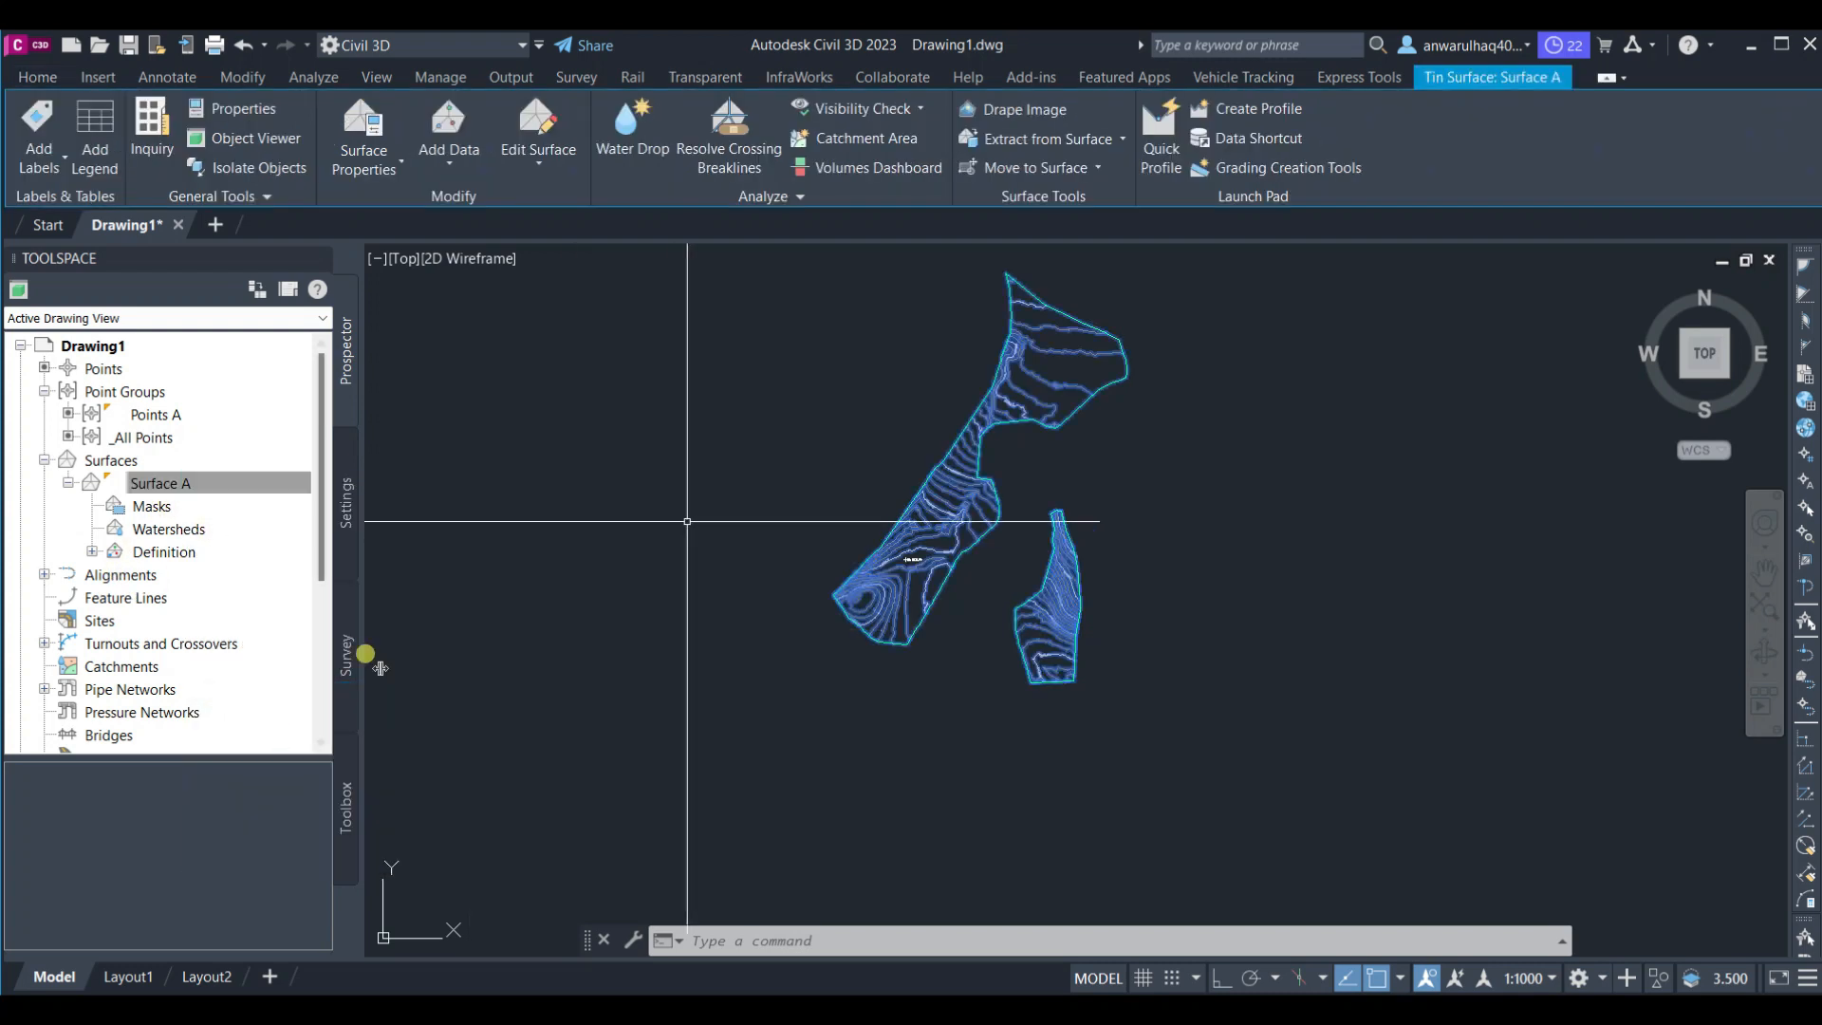
scroll(991, 426, up, 3)
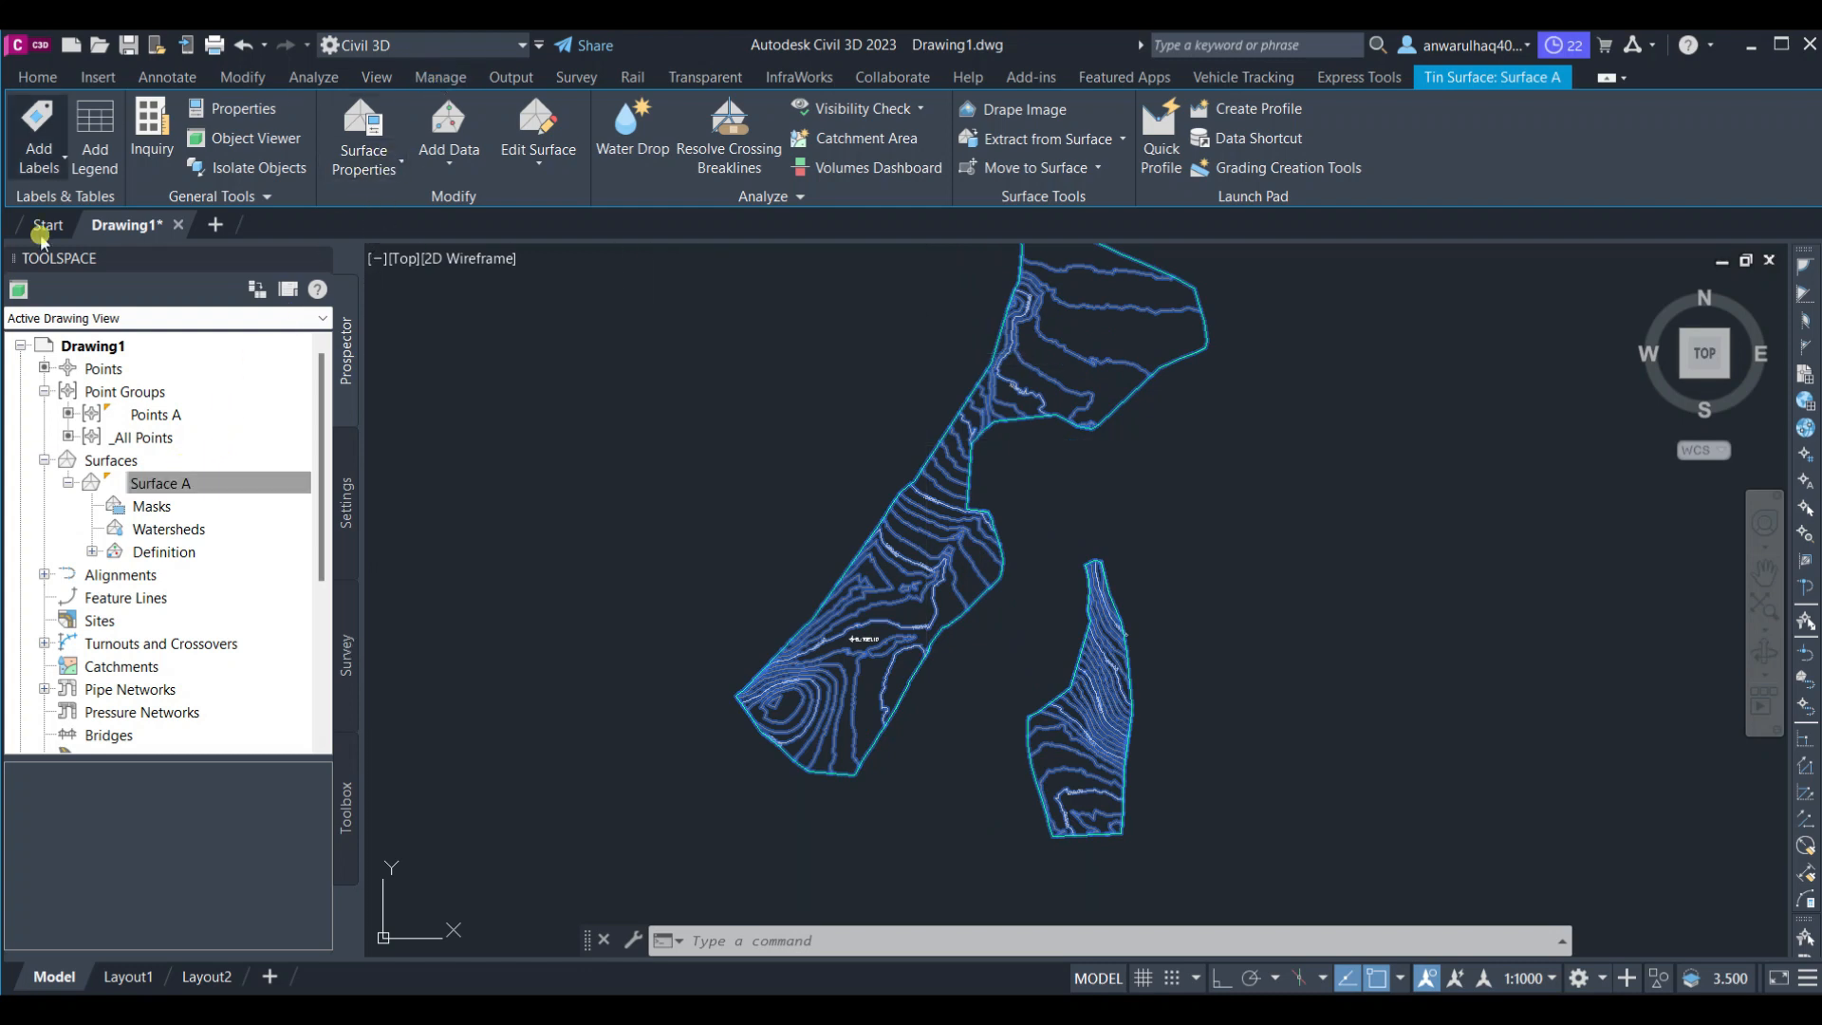
right_click(754, 402)
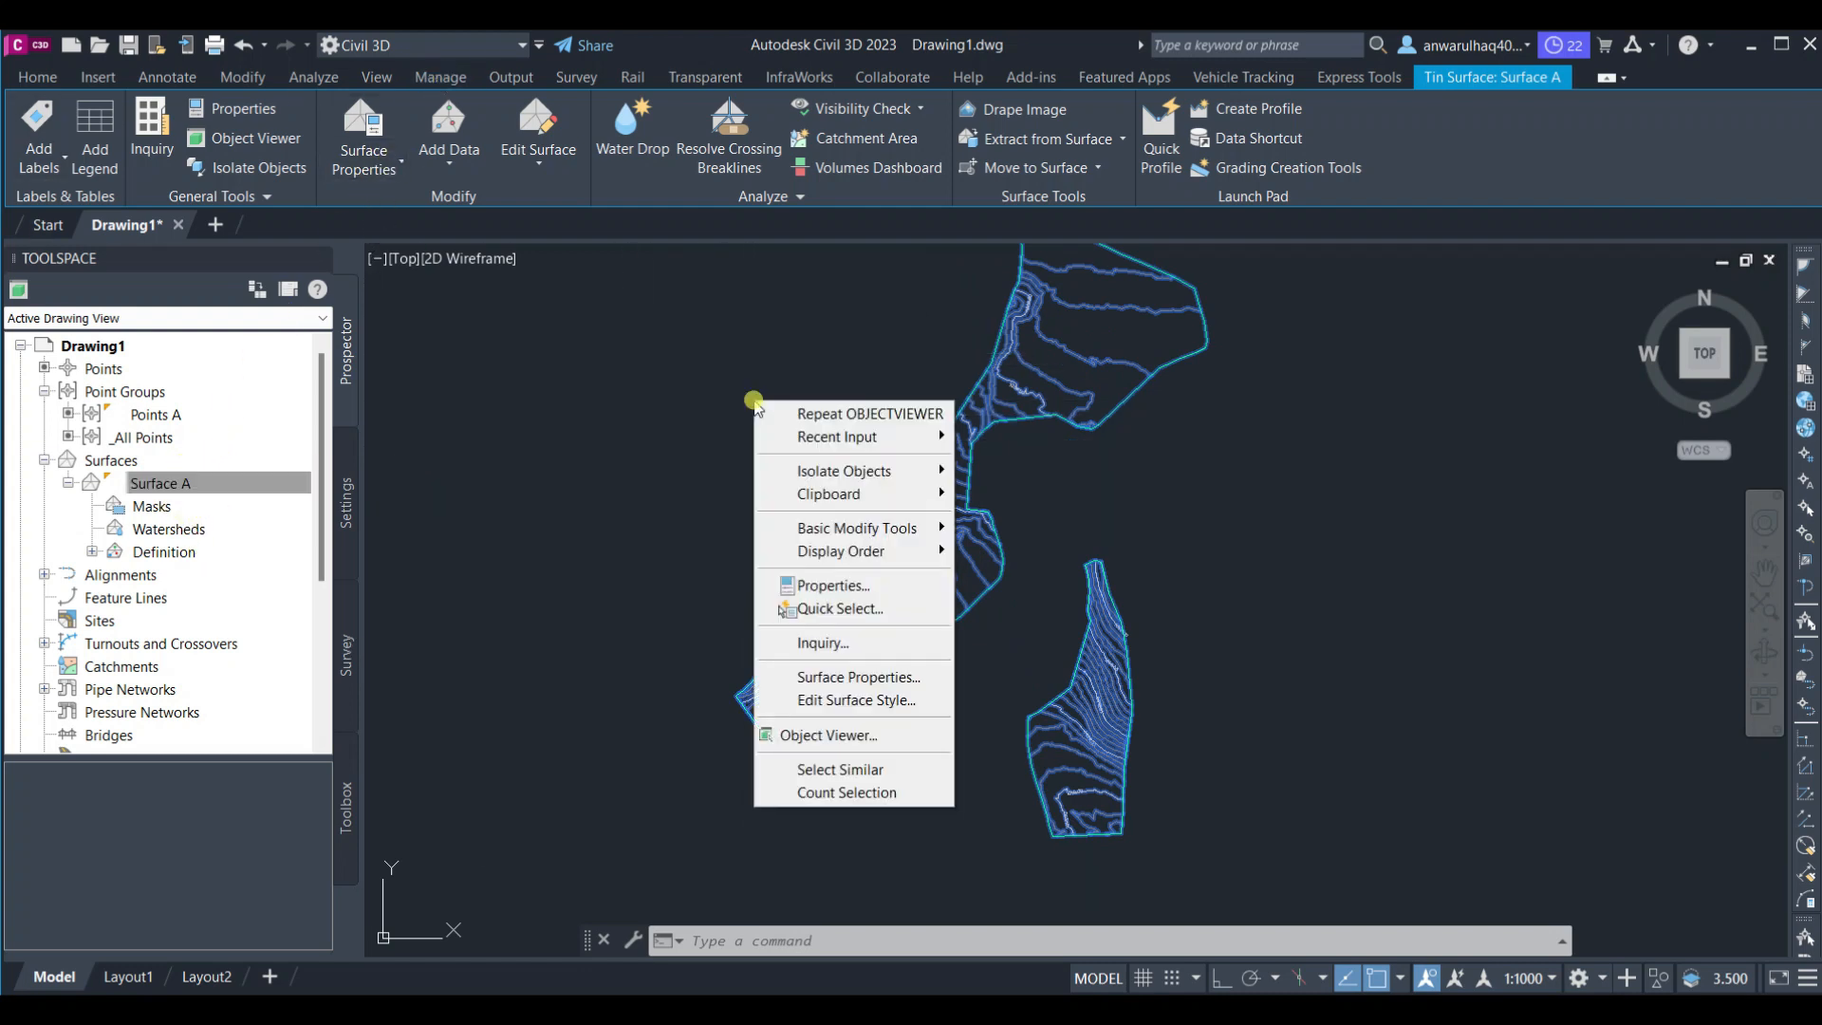
click(857, 678)
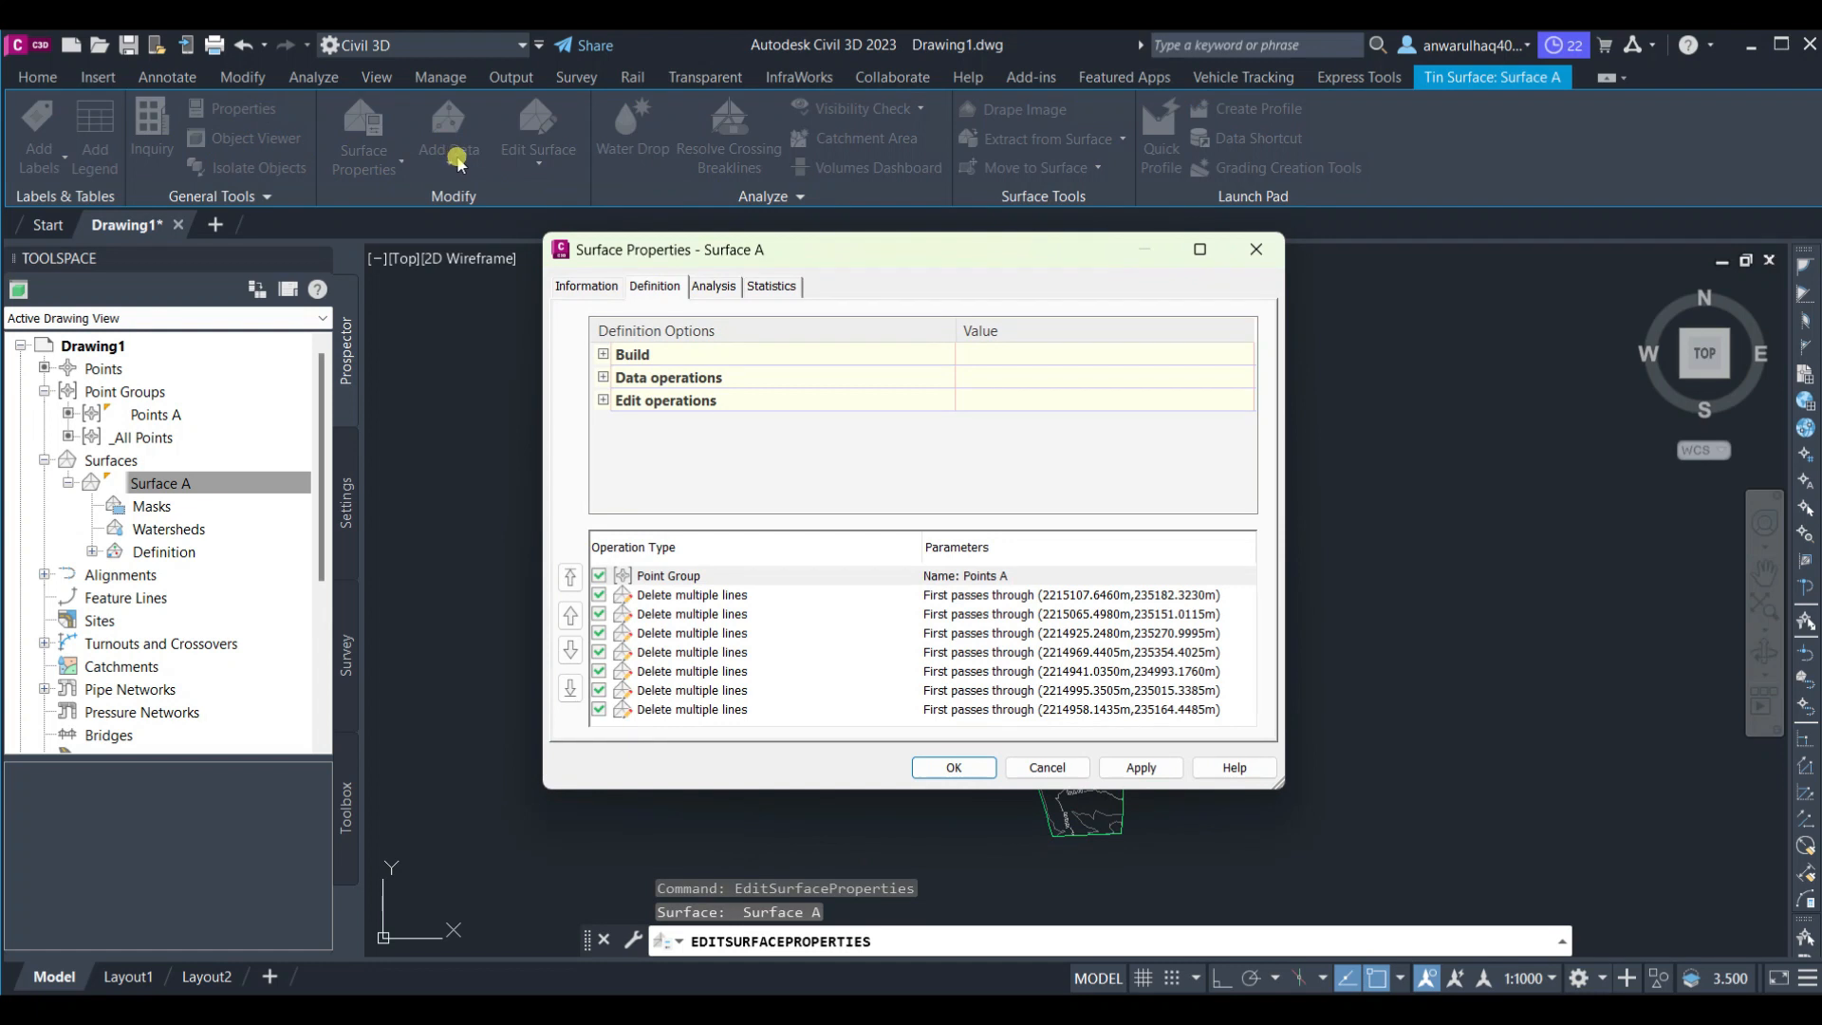
Set the surface style to Contours 1m and 5m (Design), choose a new render material, and apply the properties
click(608, 285)
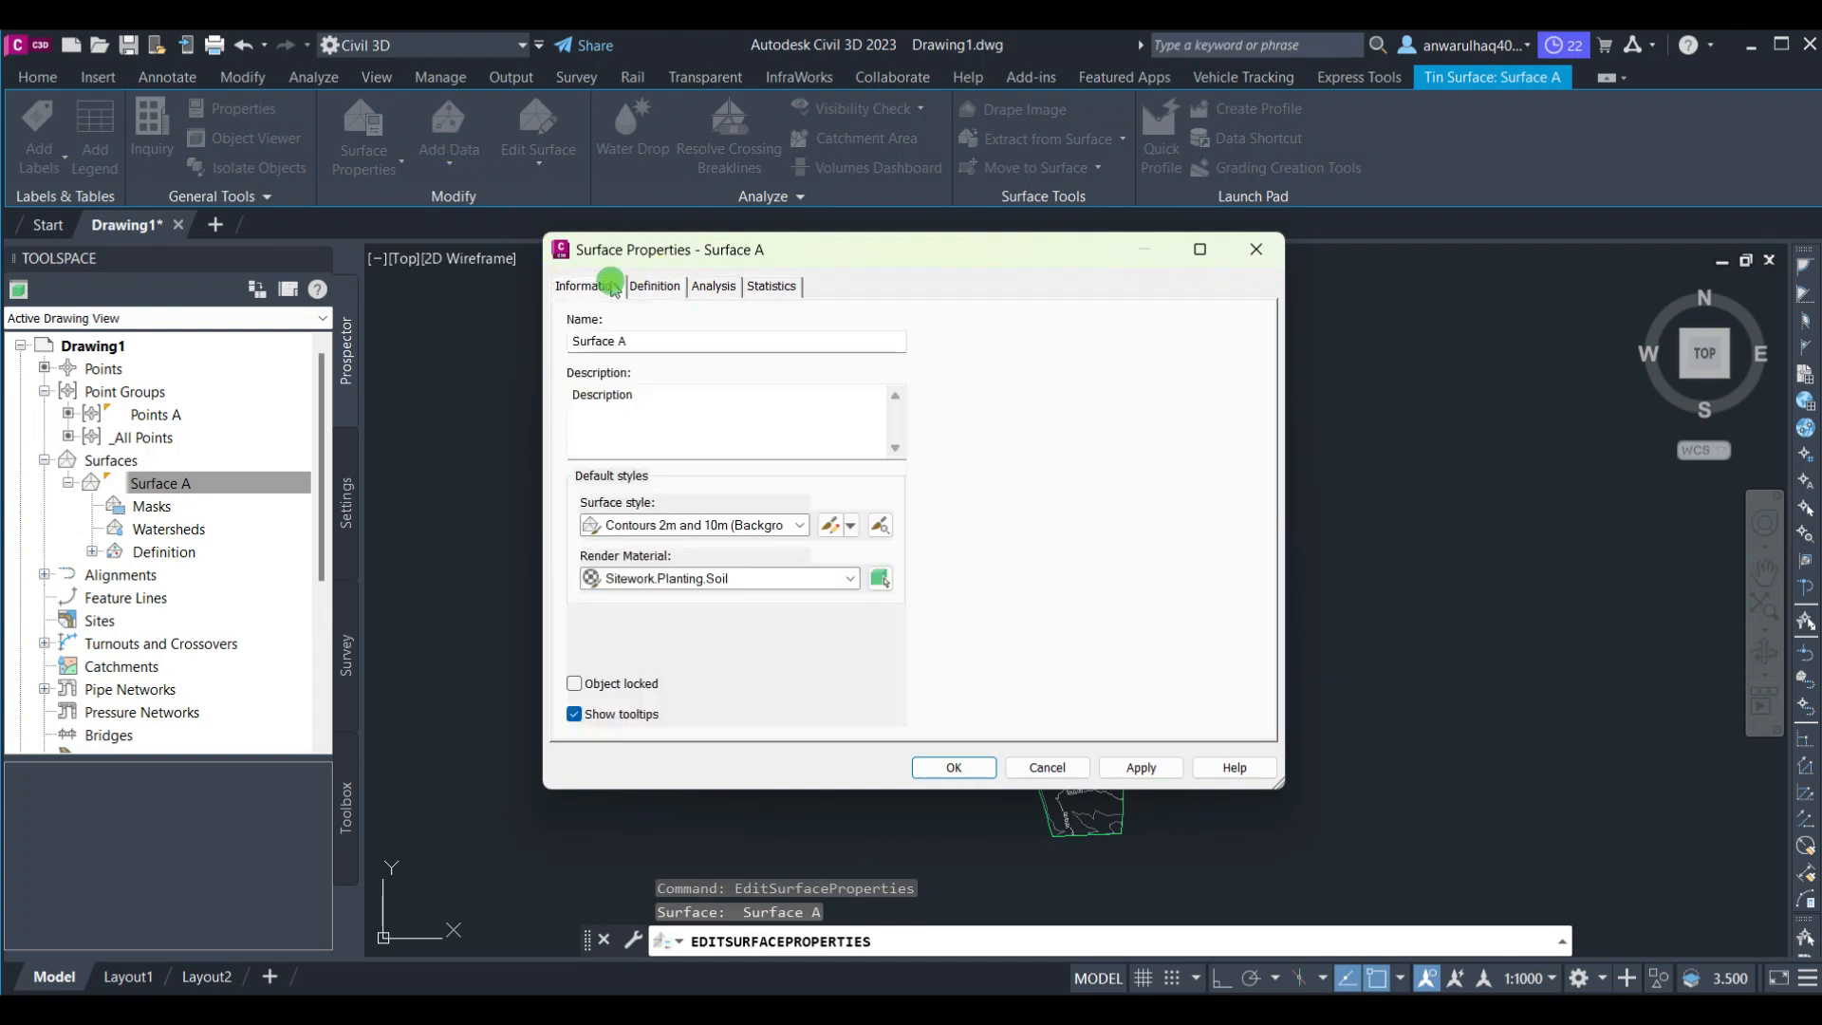
click(749, 521)
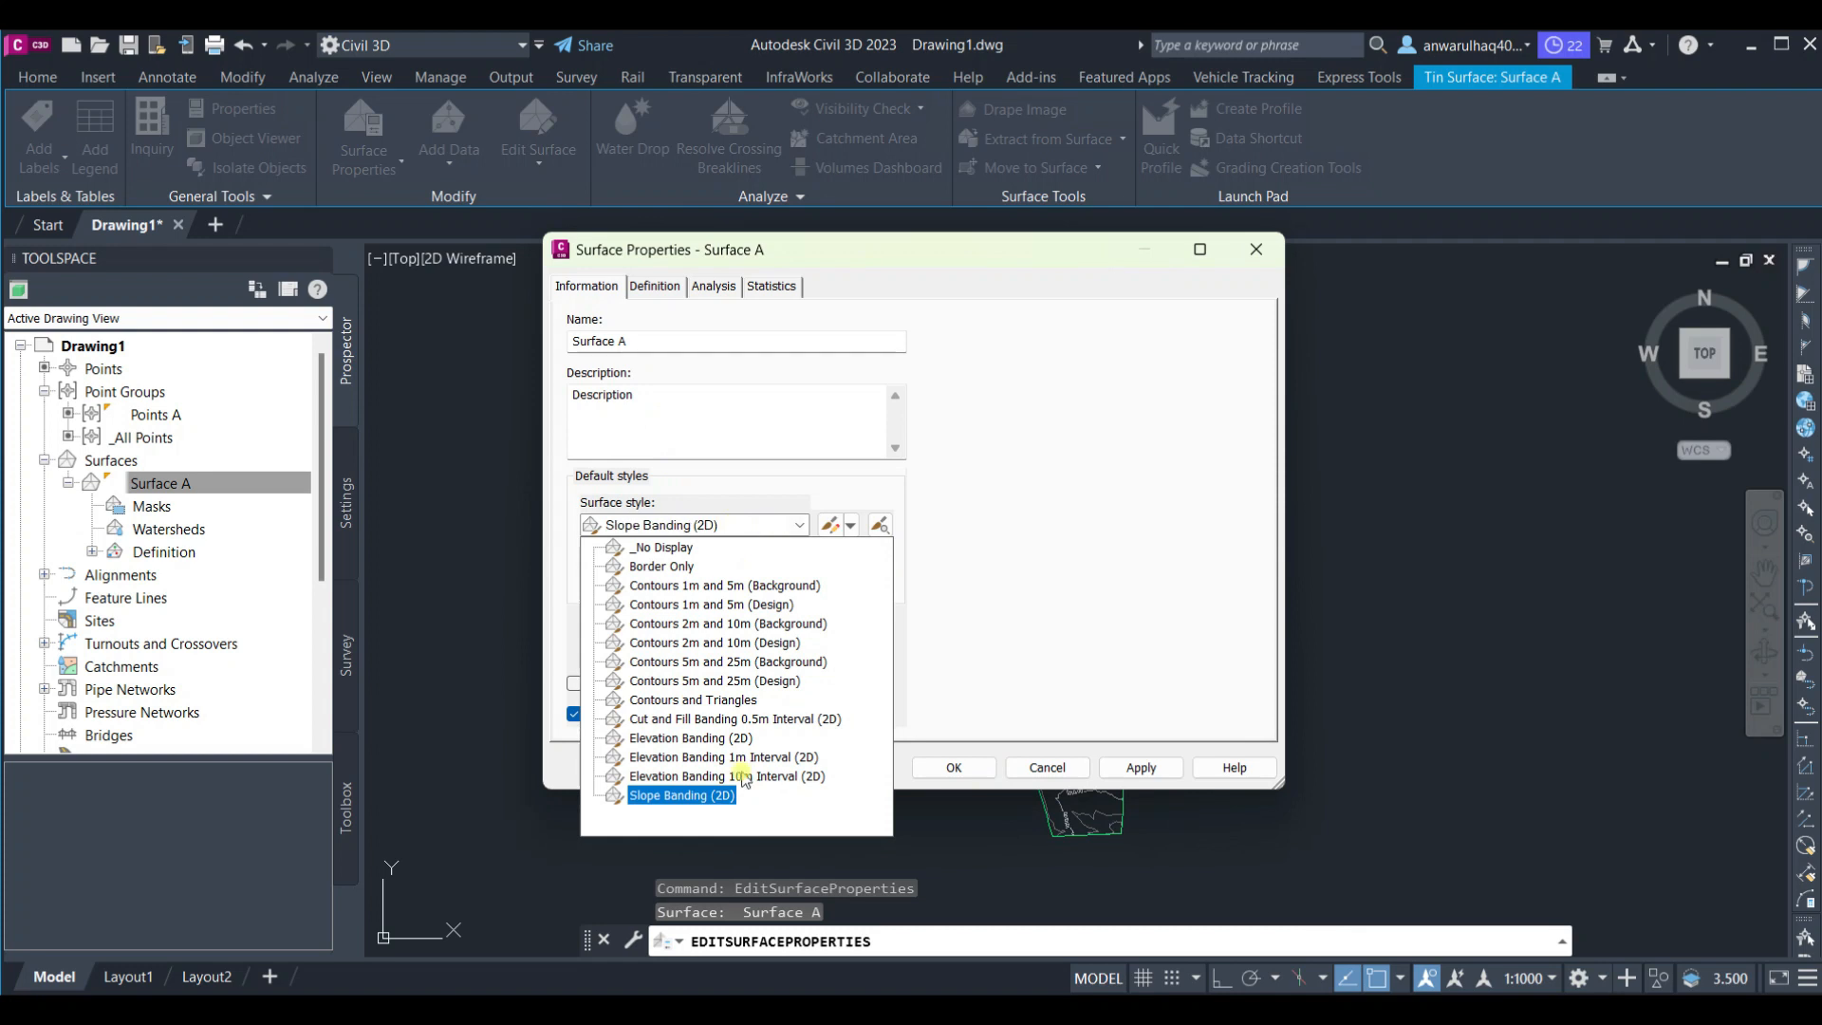
click(712, 605)
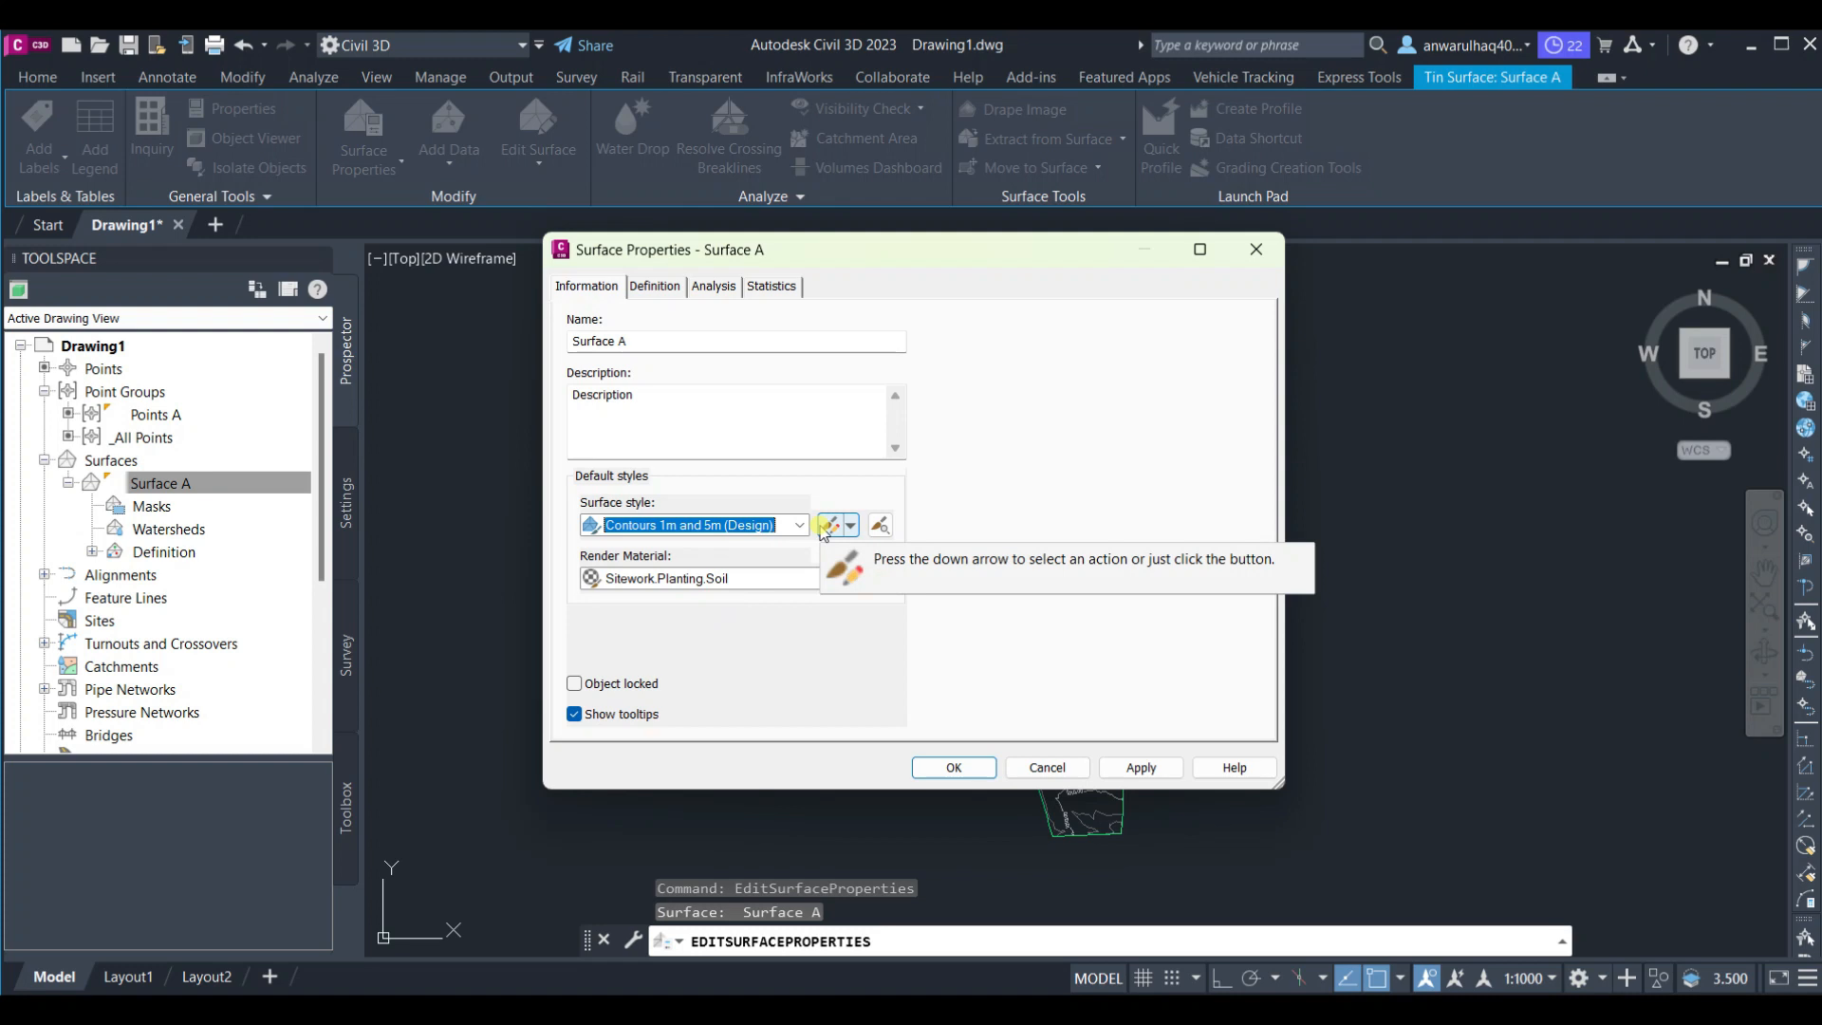
click(735, 579)
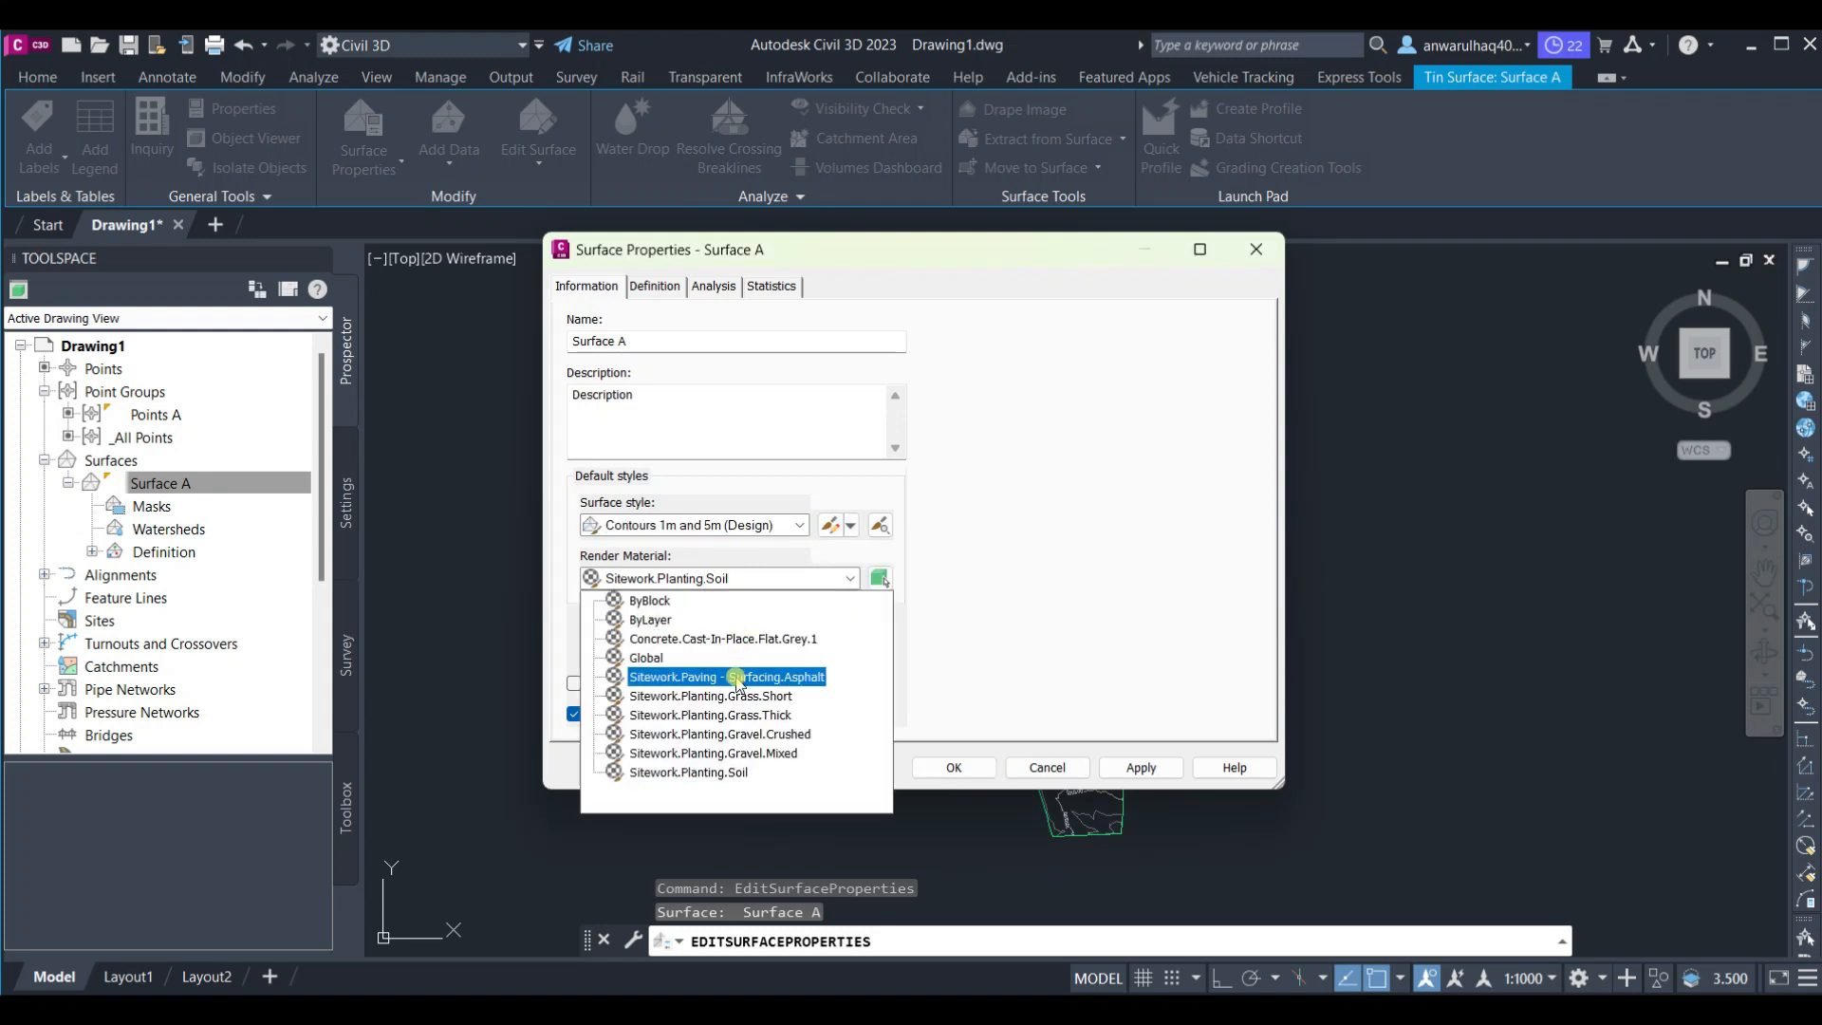
click(734, 677)
click(731, 679)
click(807, 581)
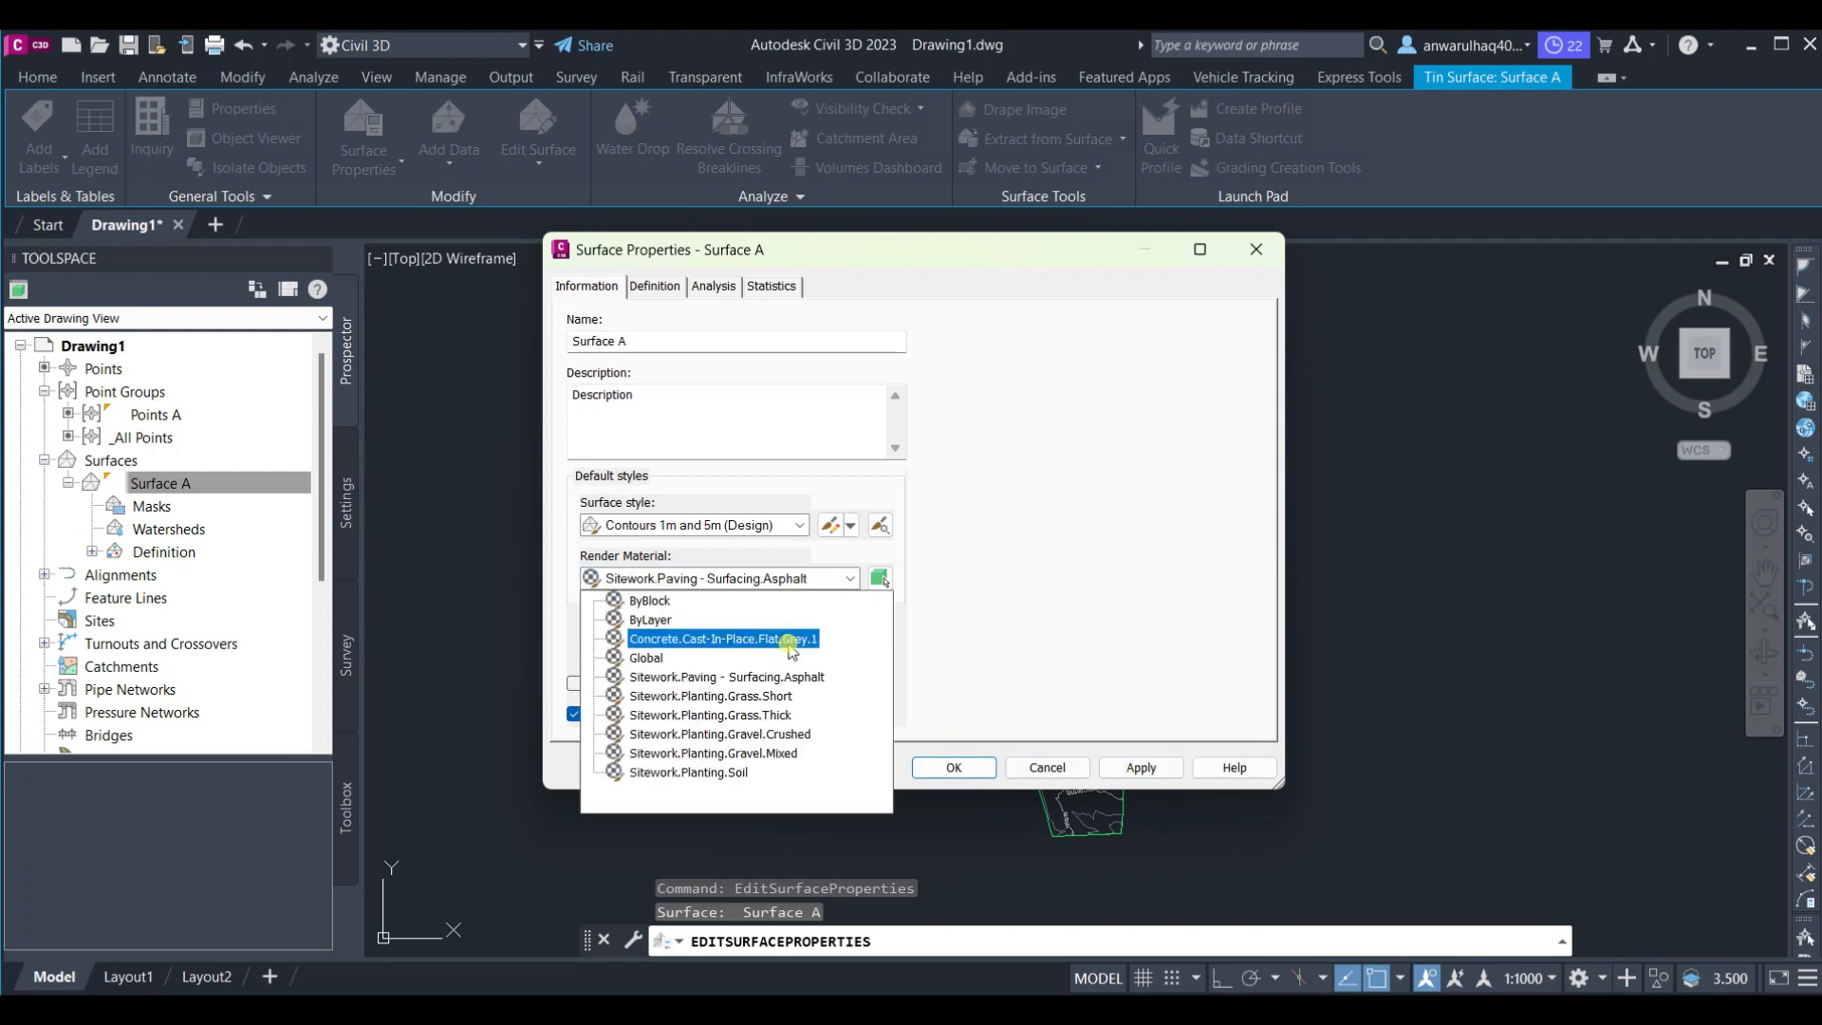
click(754, 692)
click(1138, 766)
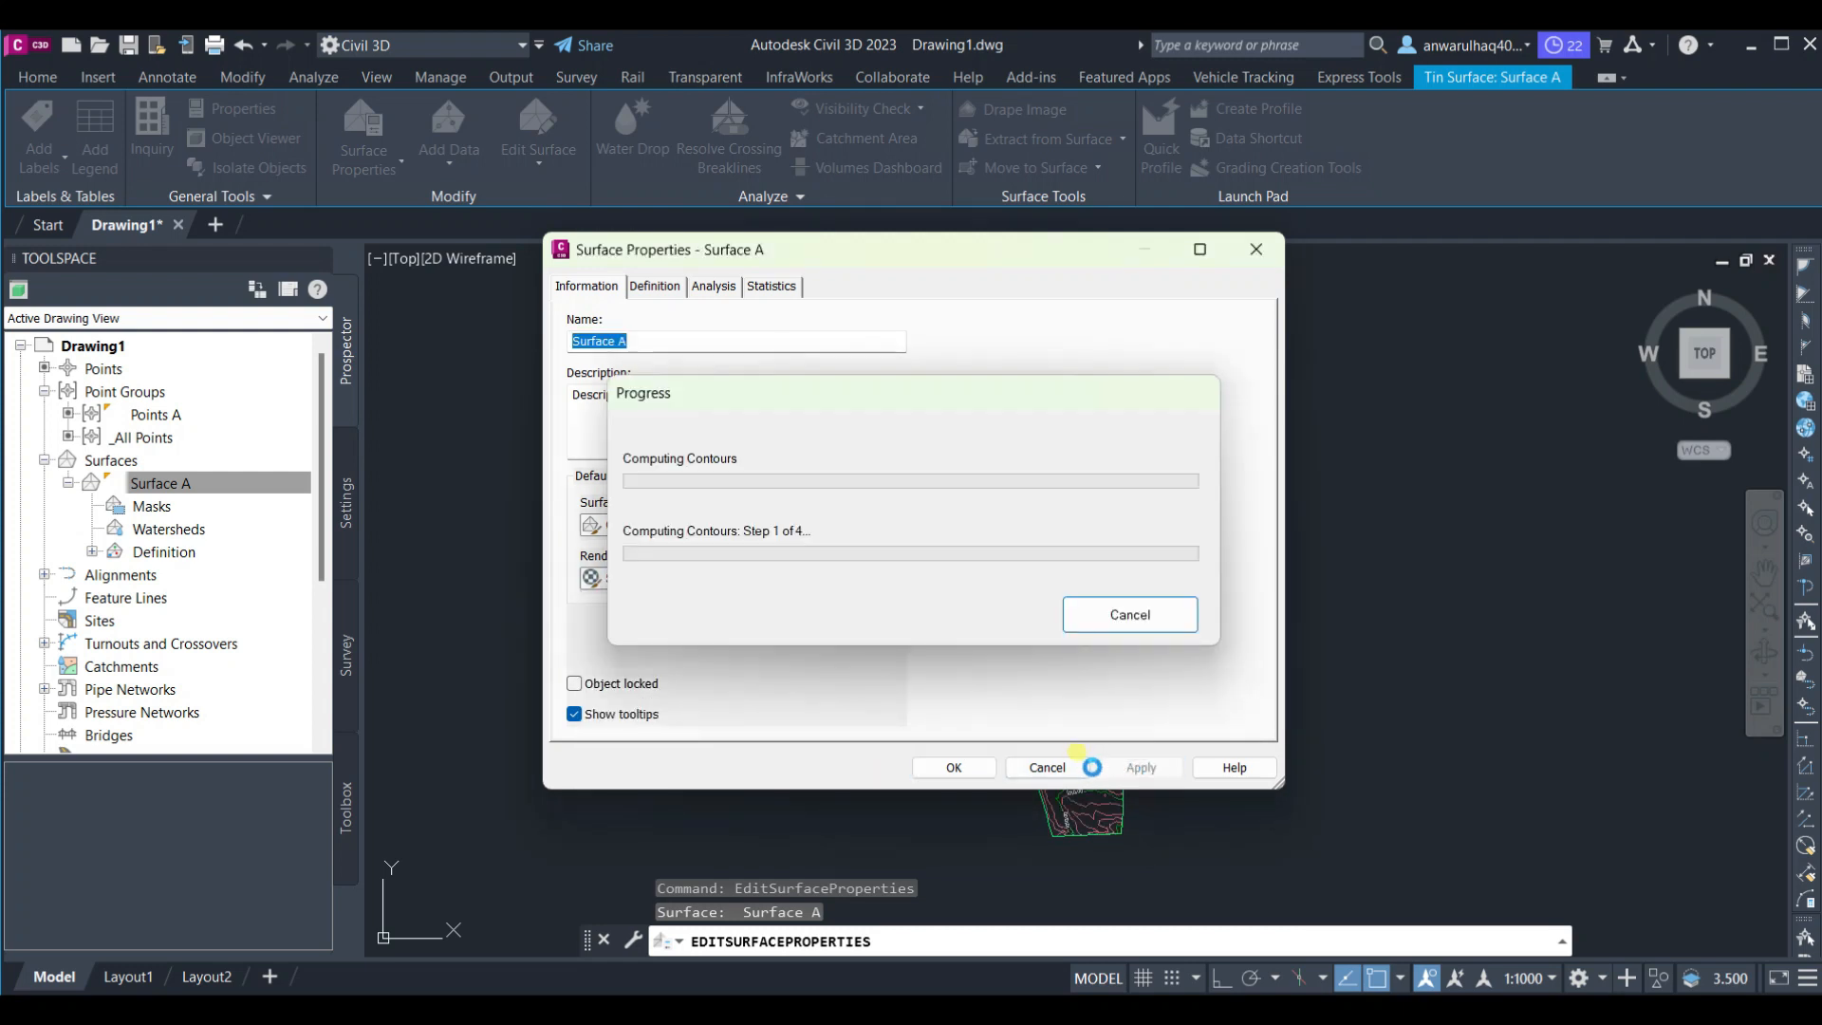
click(954, 766)
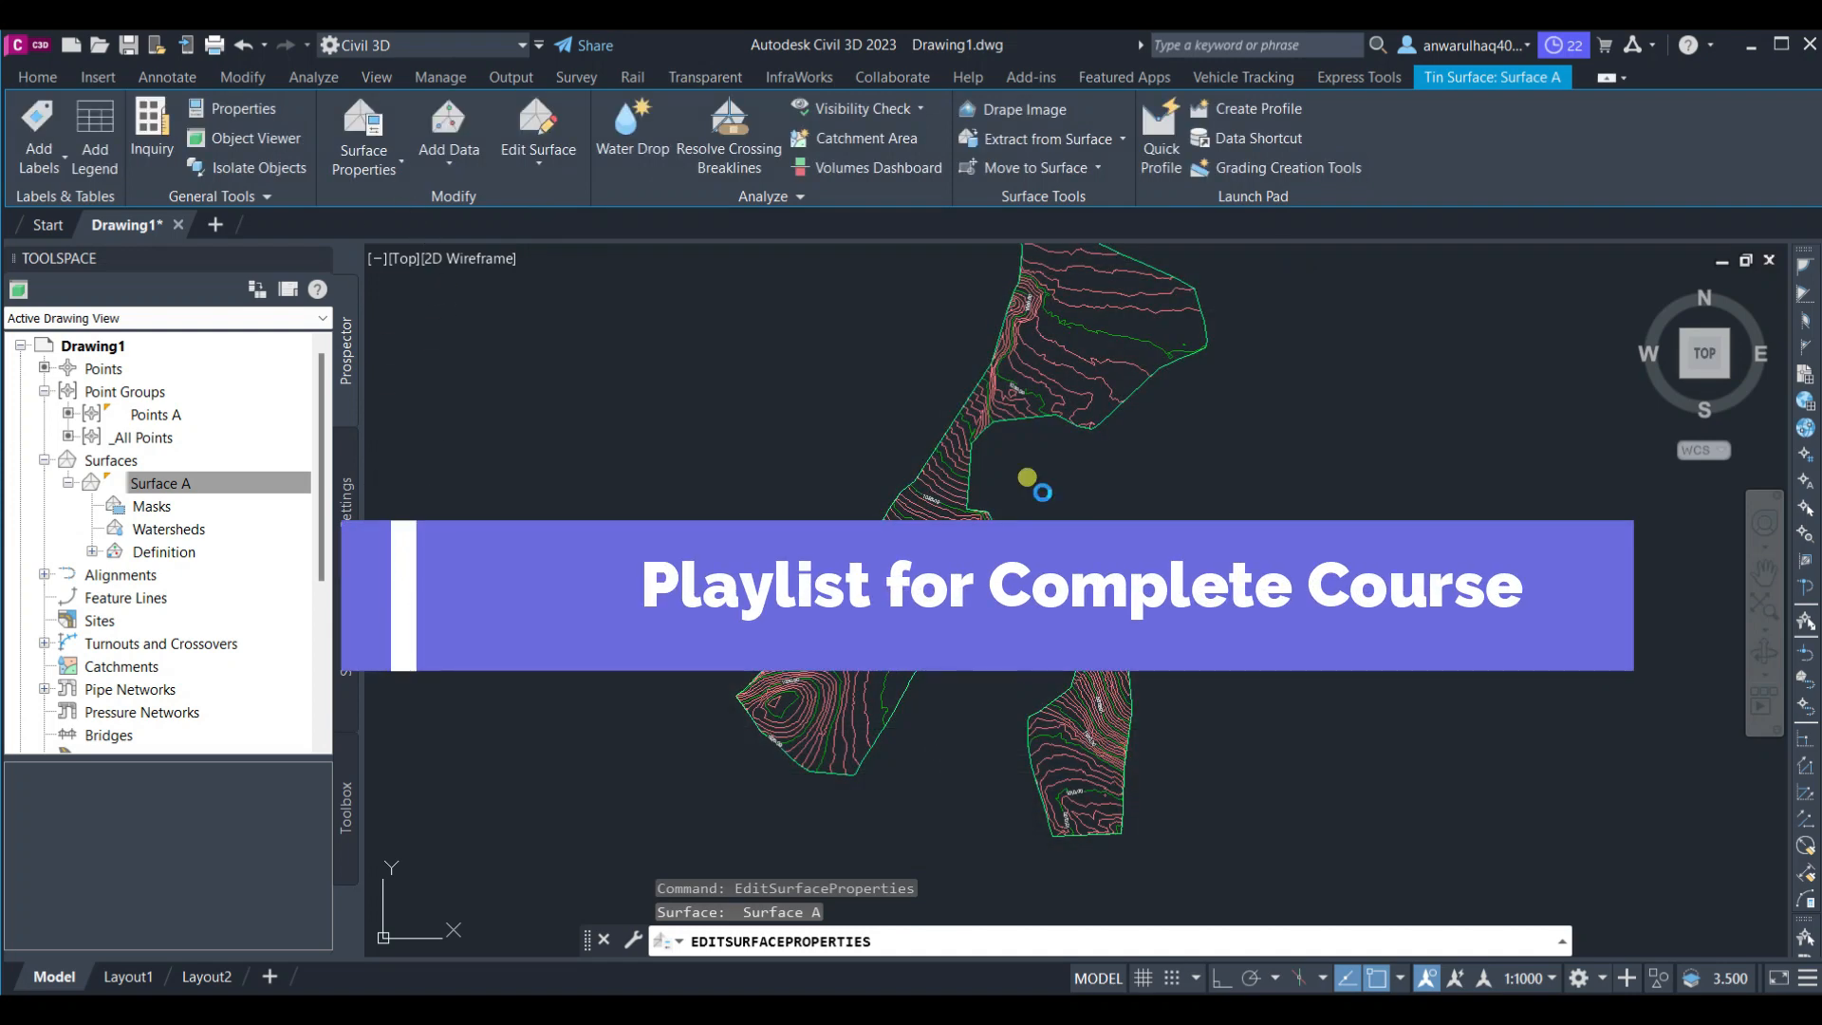
key(Escape)
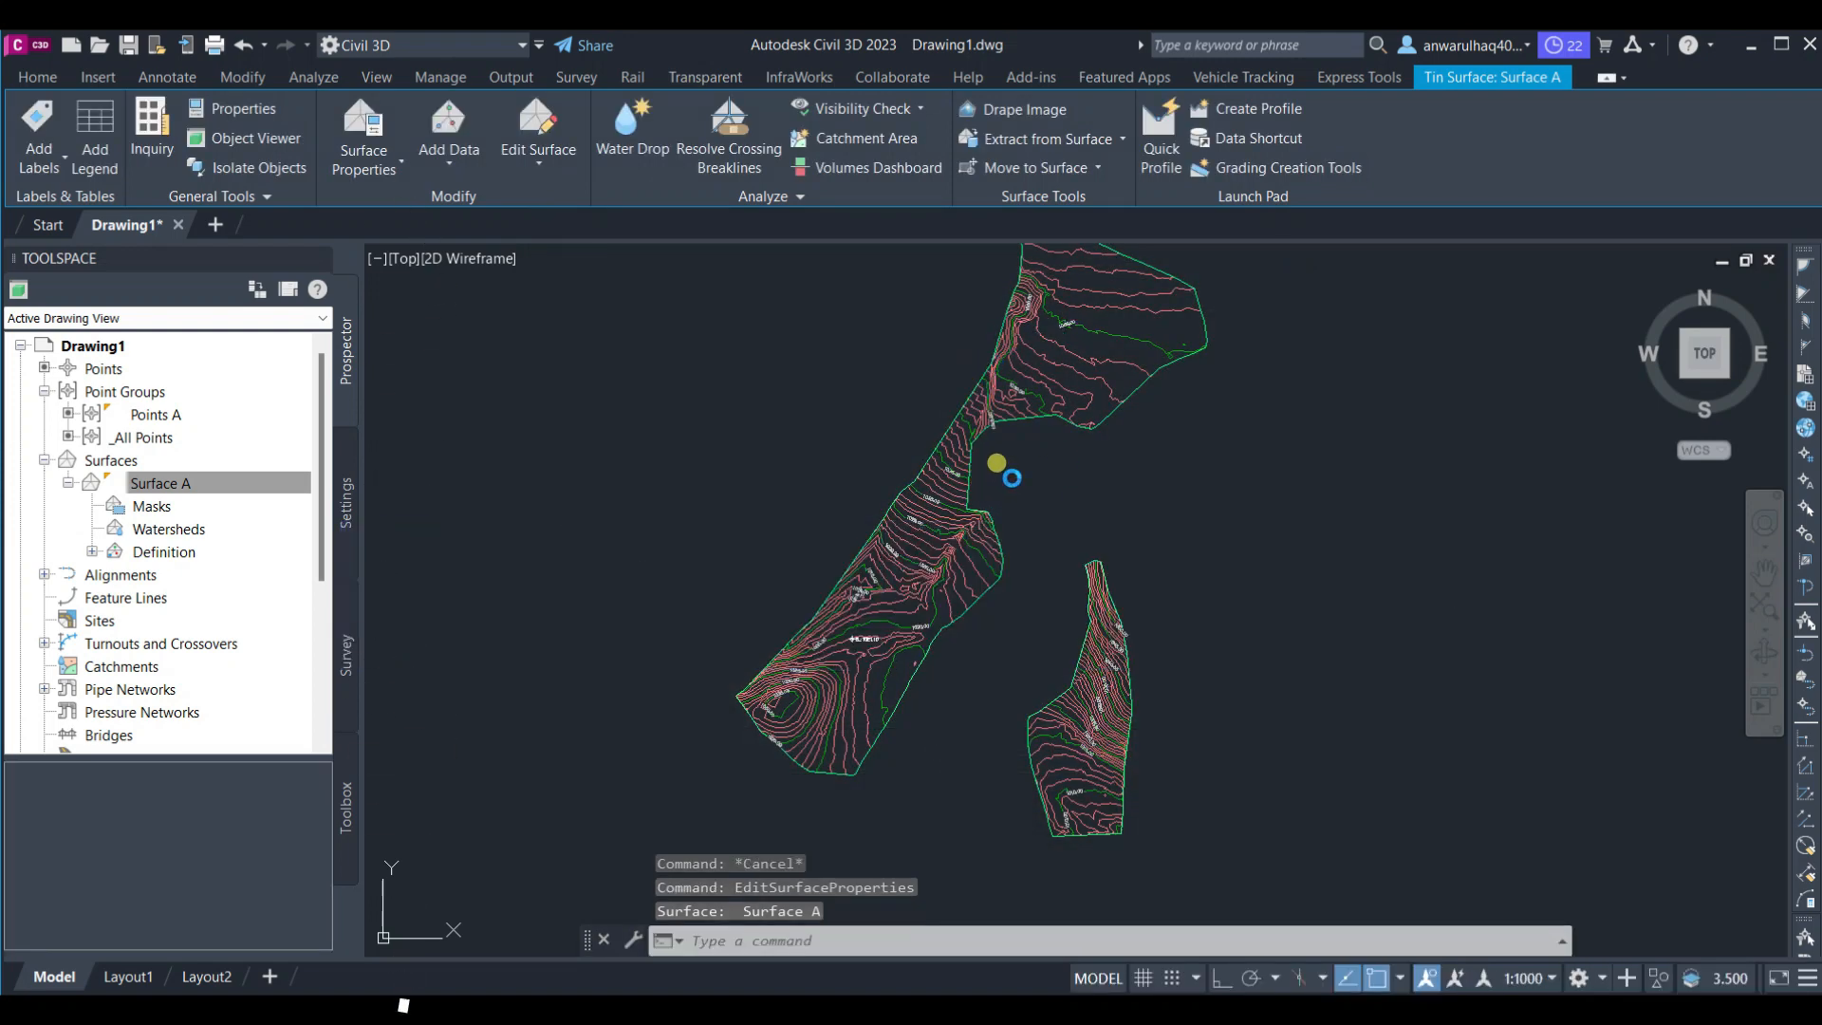
Zoom in on the contours, select Surface A in the drawing, and open its surface style for editing
scroll(906, 548, up, 5)
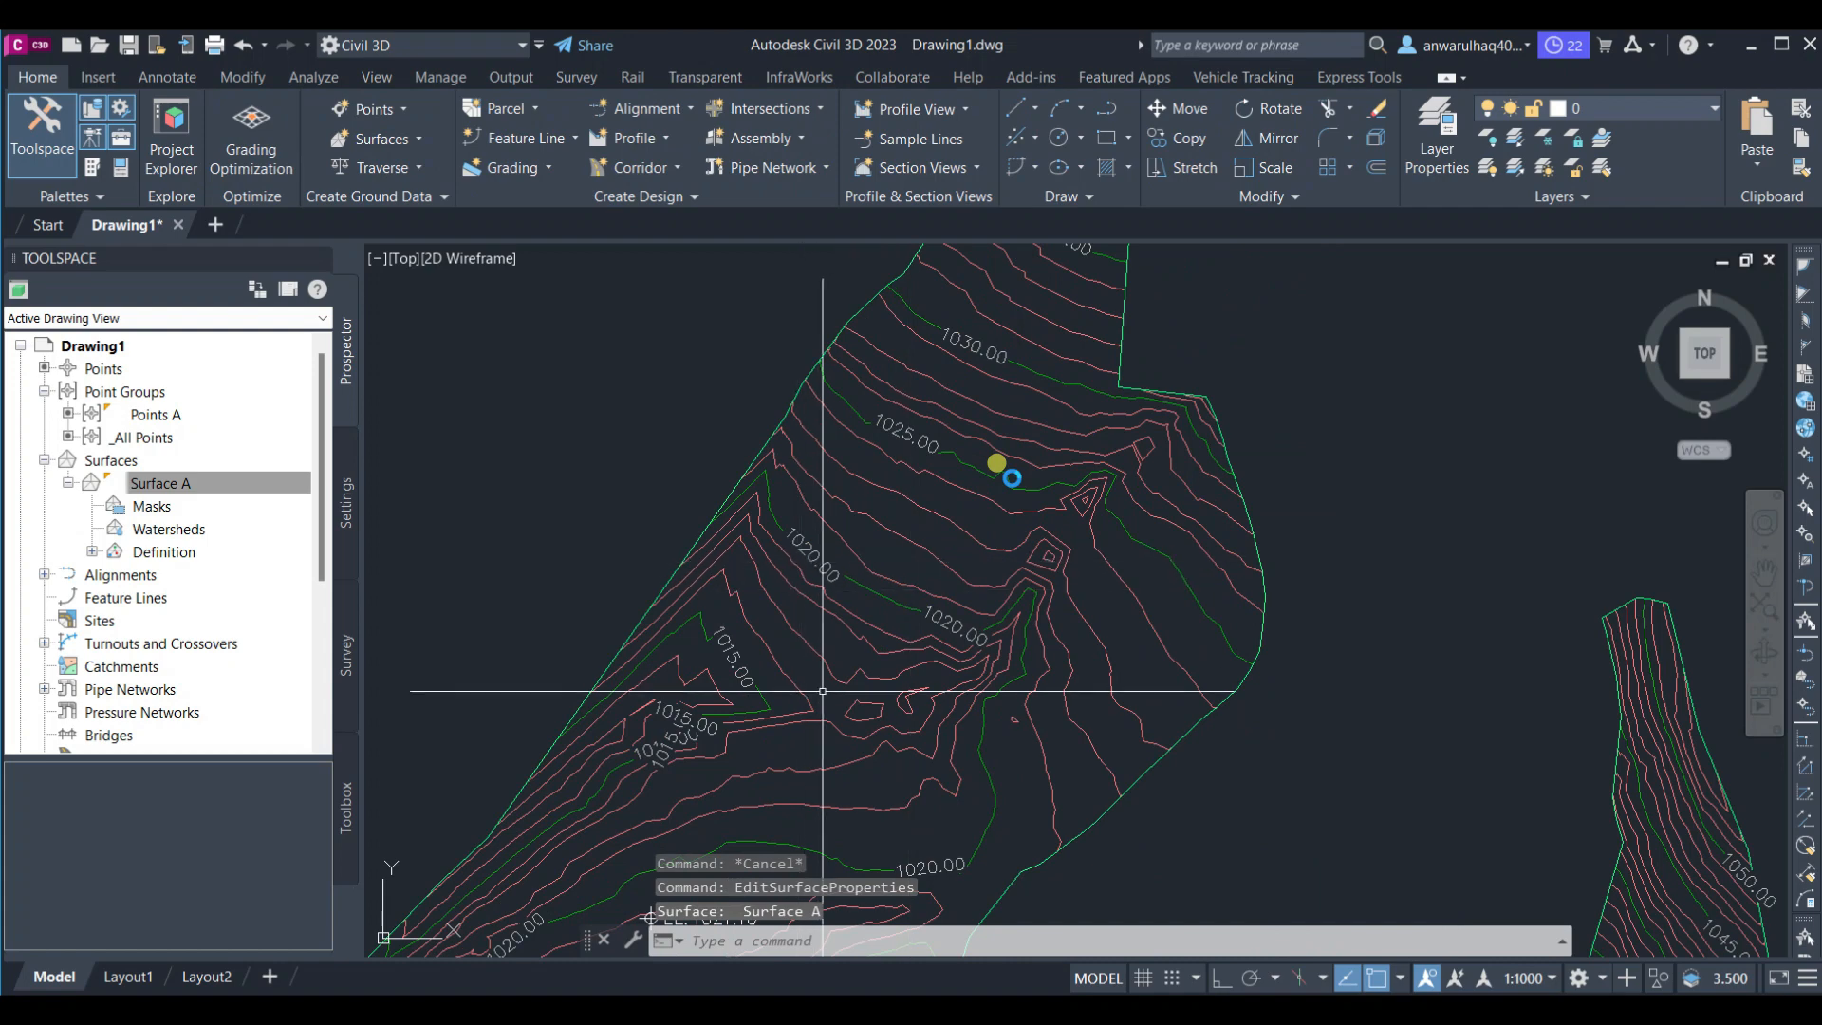
scroll(901, 499, down, 6)
scroll(930, 408, up, 6)
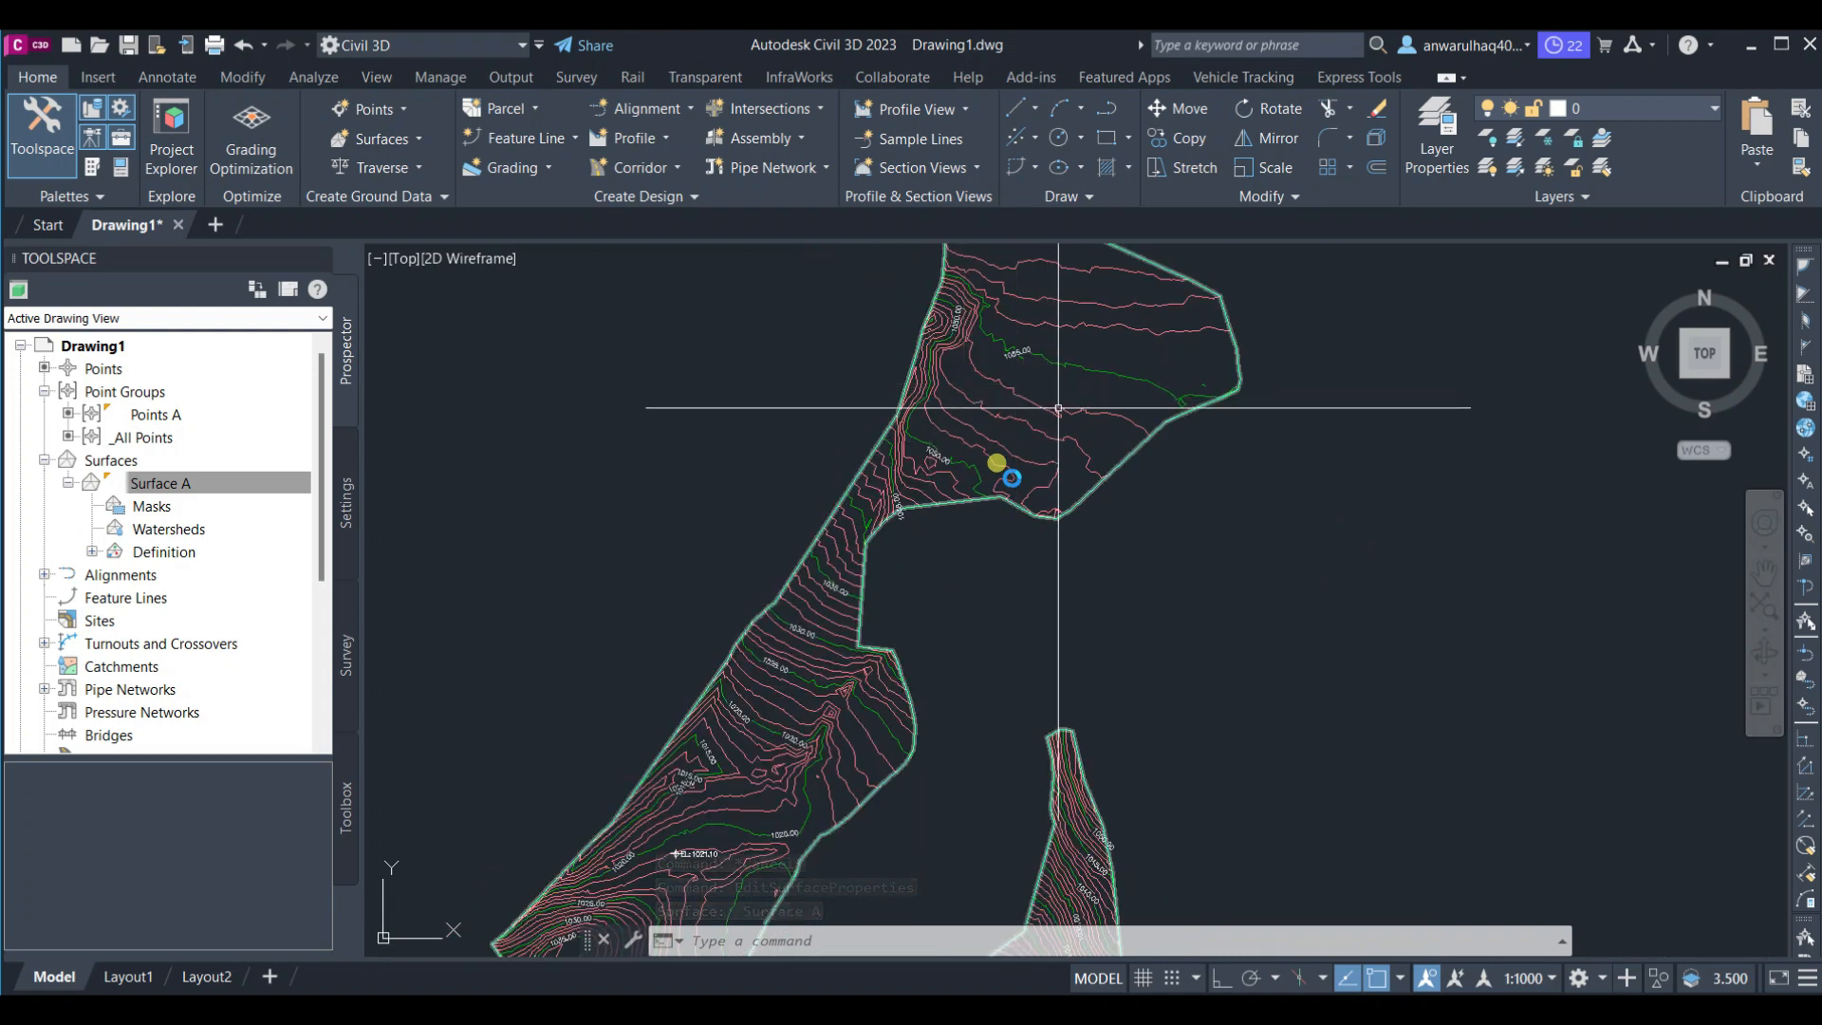
click(1054, 394)
right_click(1282, 375)
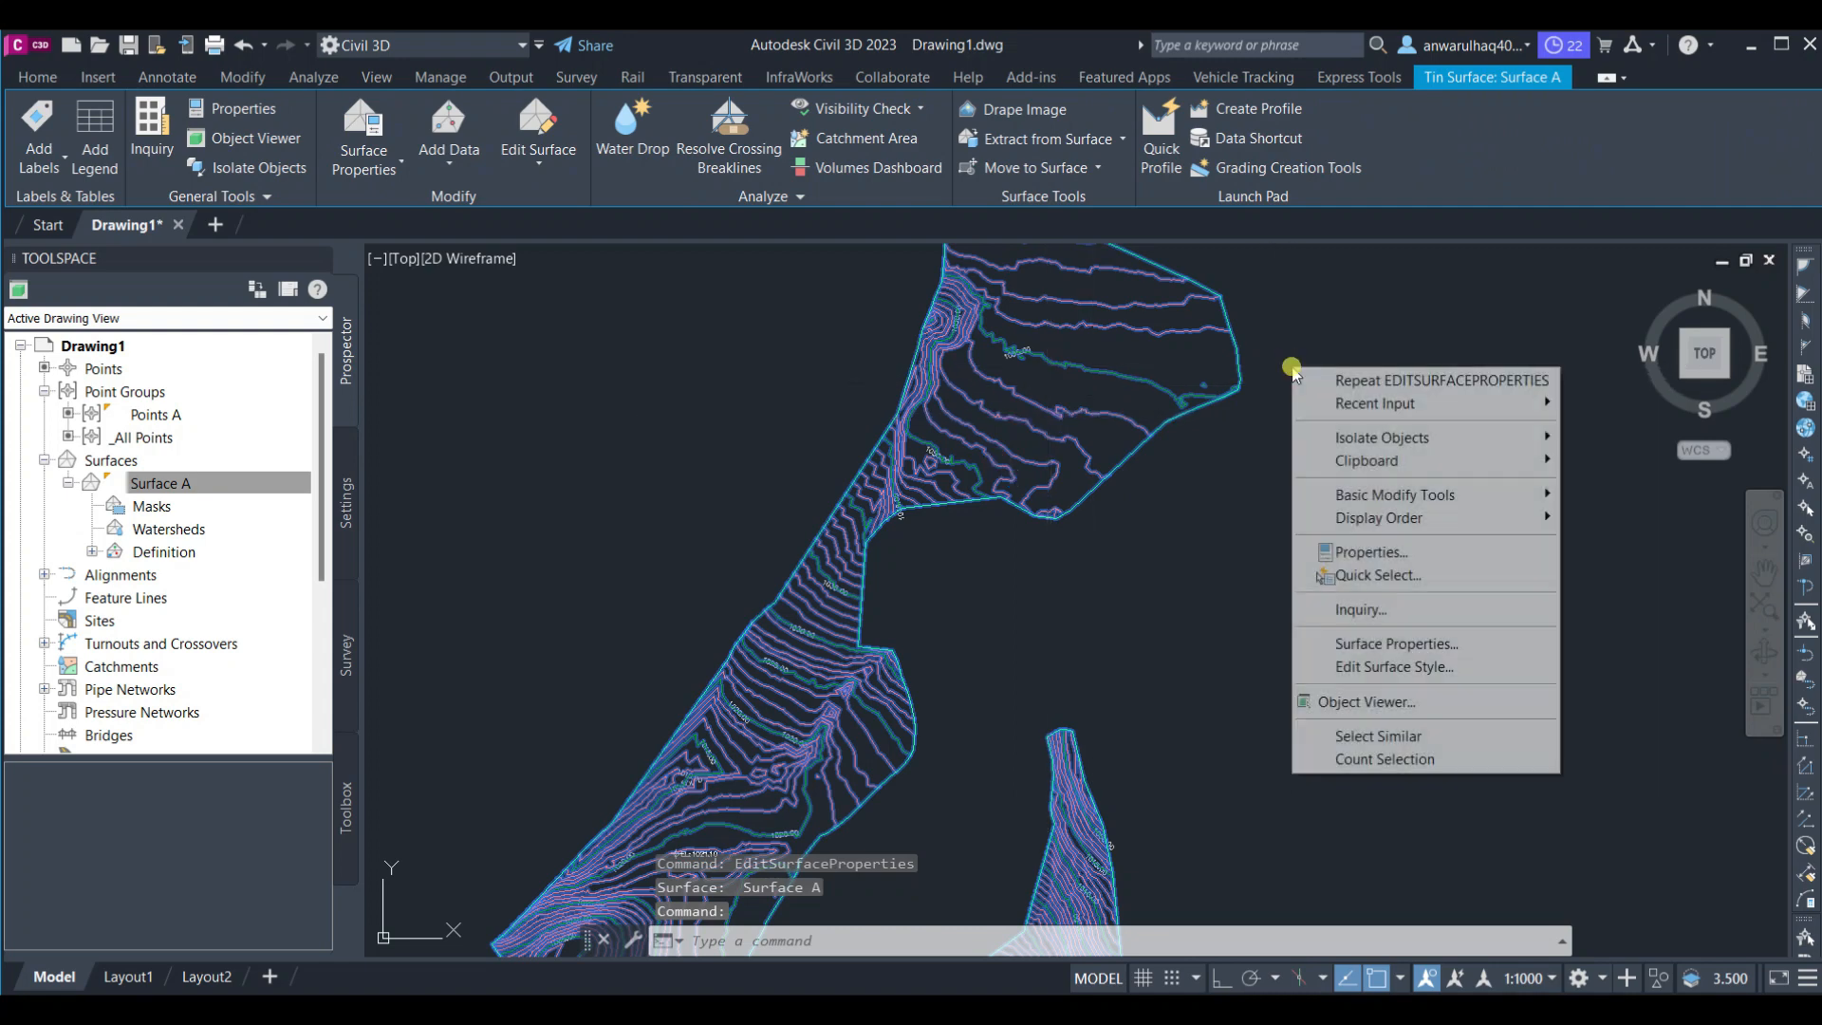
click(1438, 669)
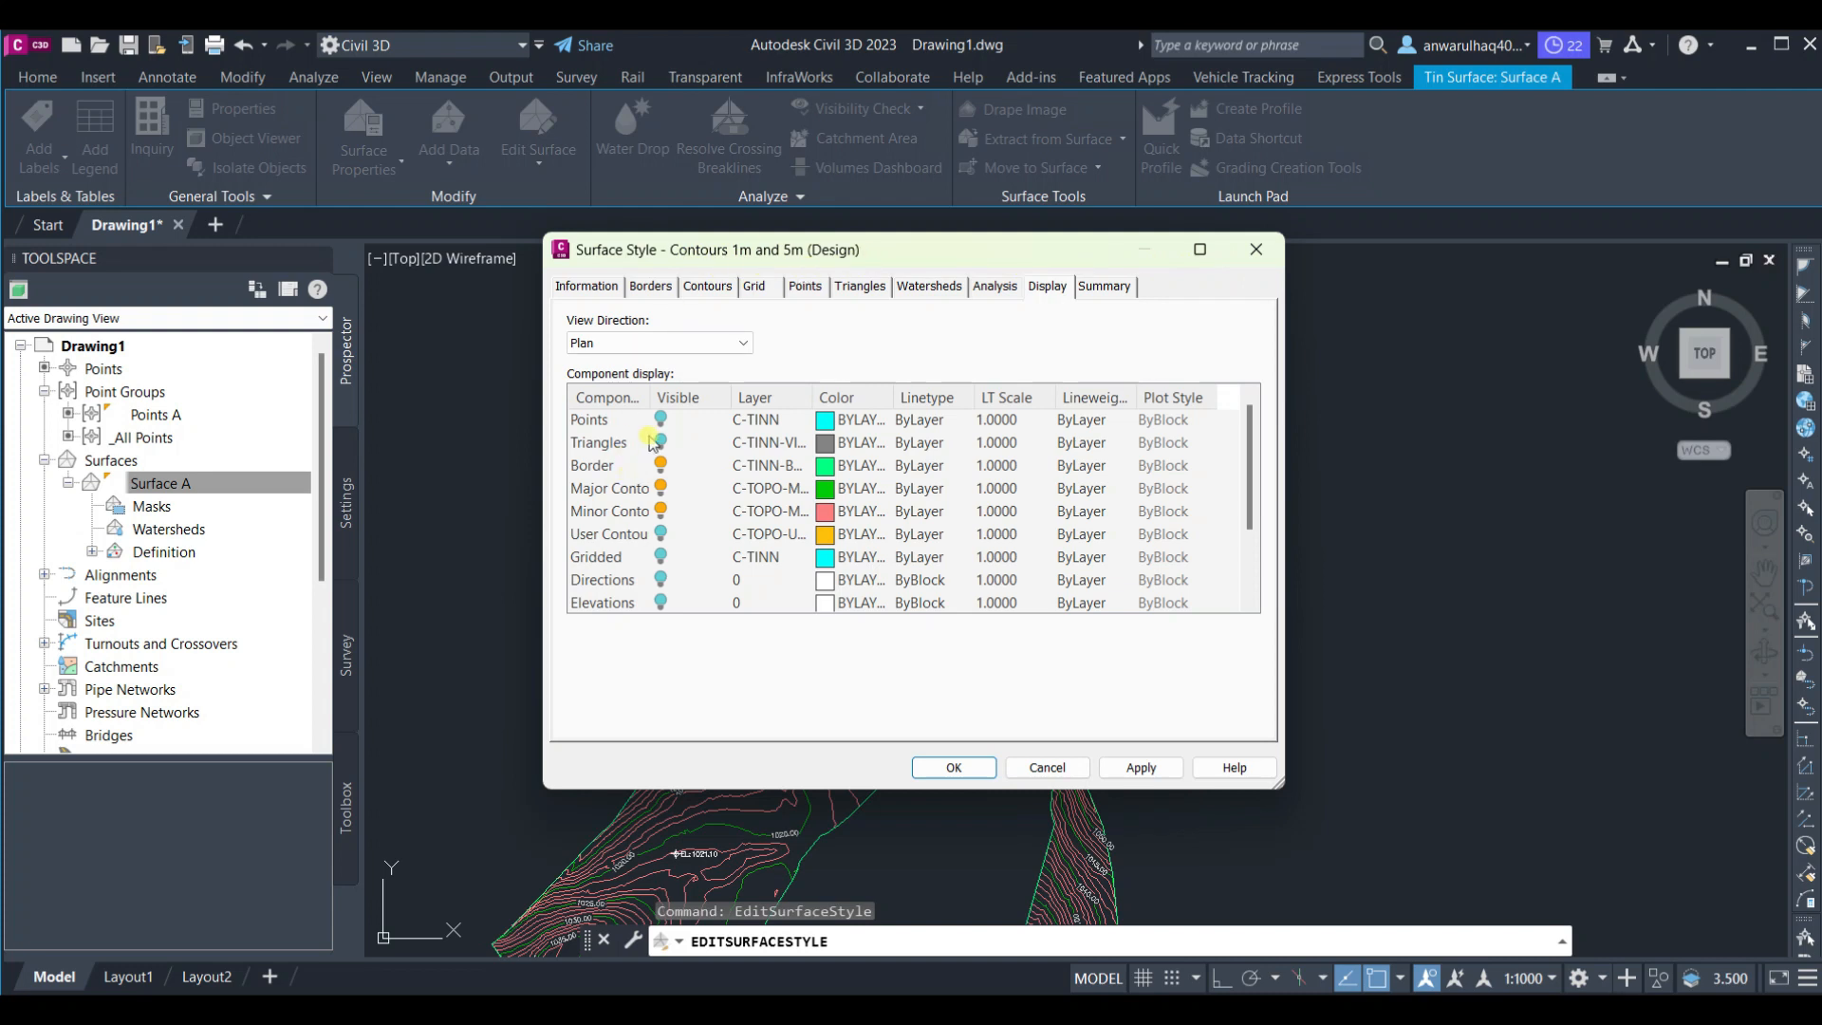
Turn on Smooth Contours in the style's contour settings, increase the smoothing slider, and apply
click(649, 285)
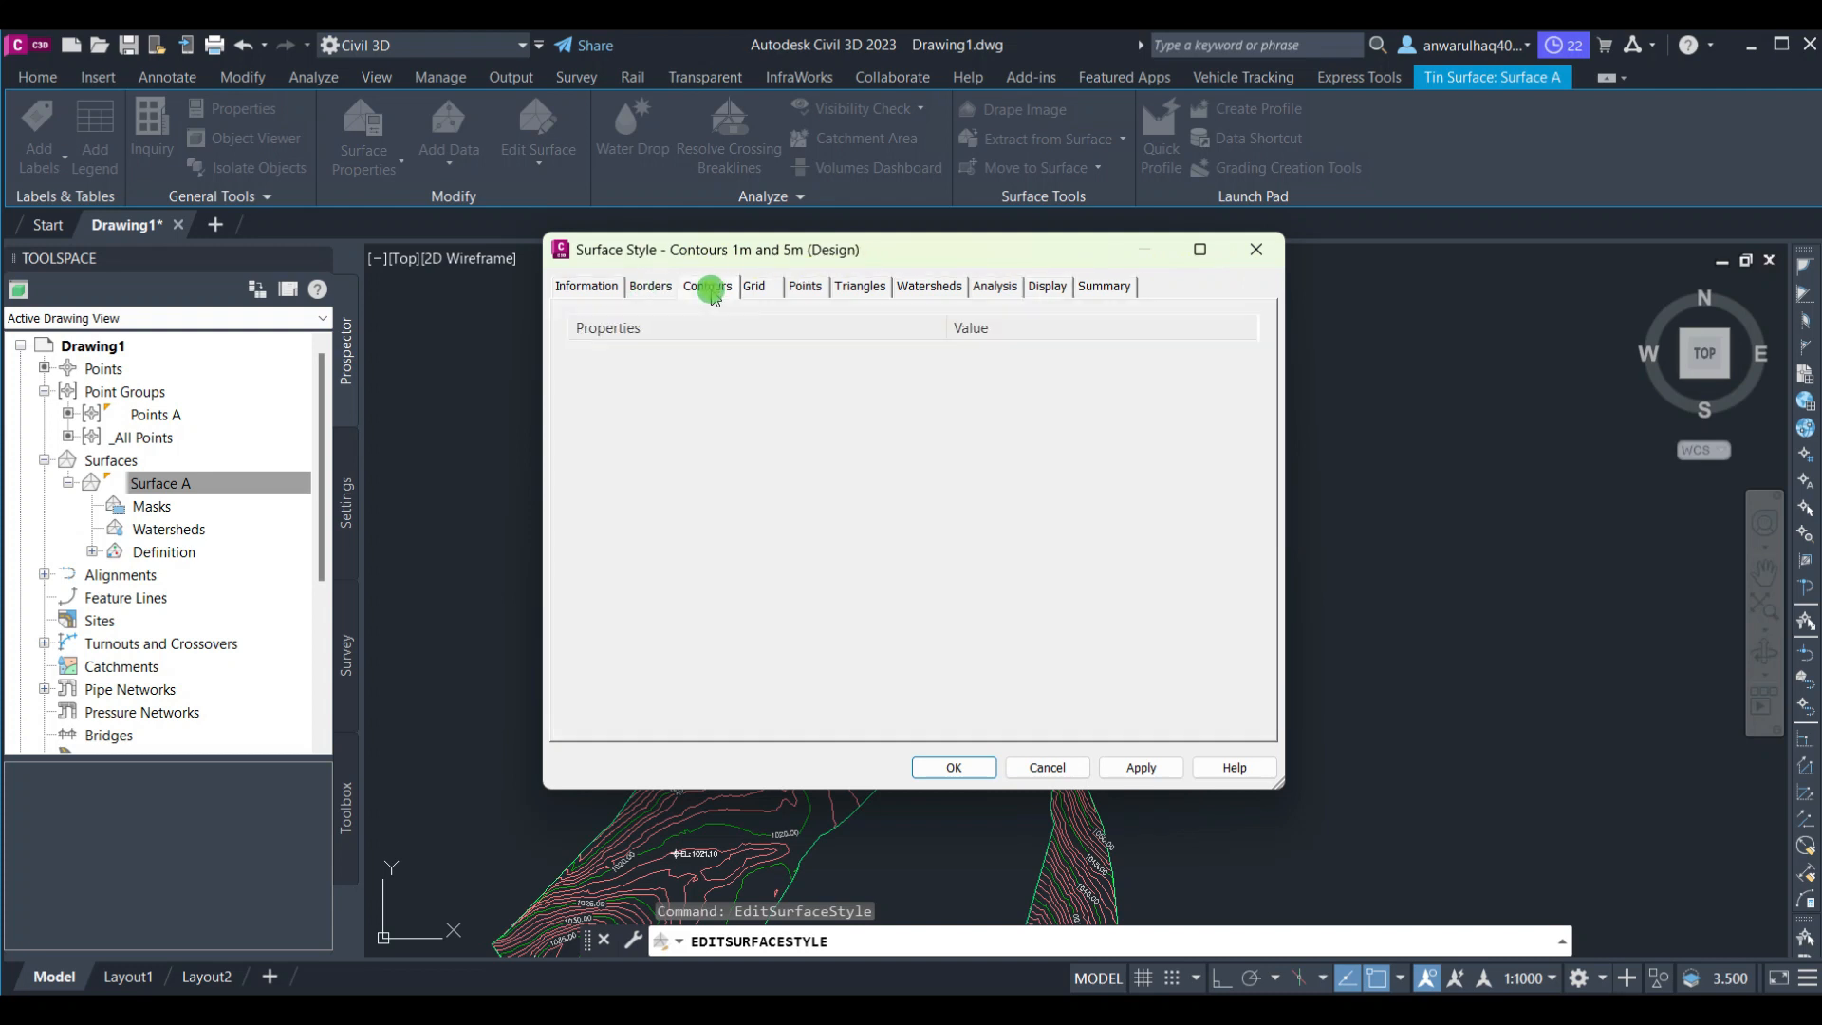
click(713, 288)
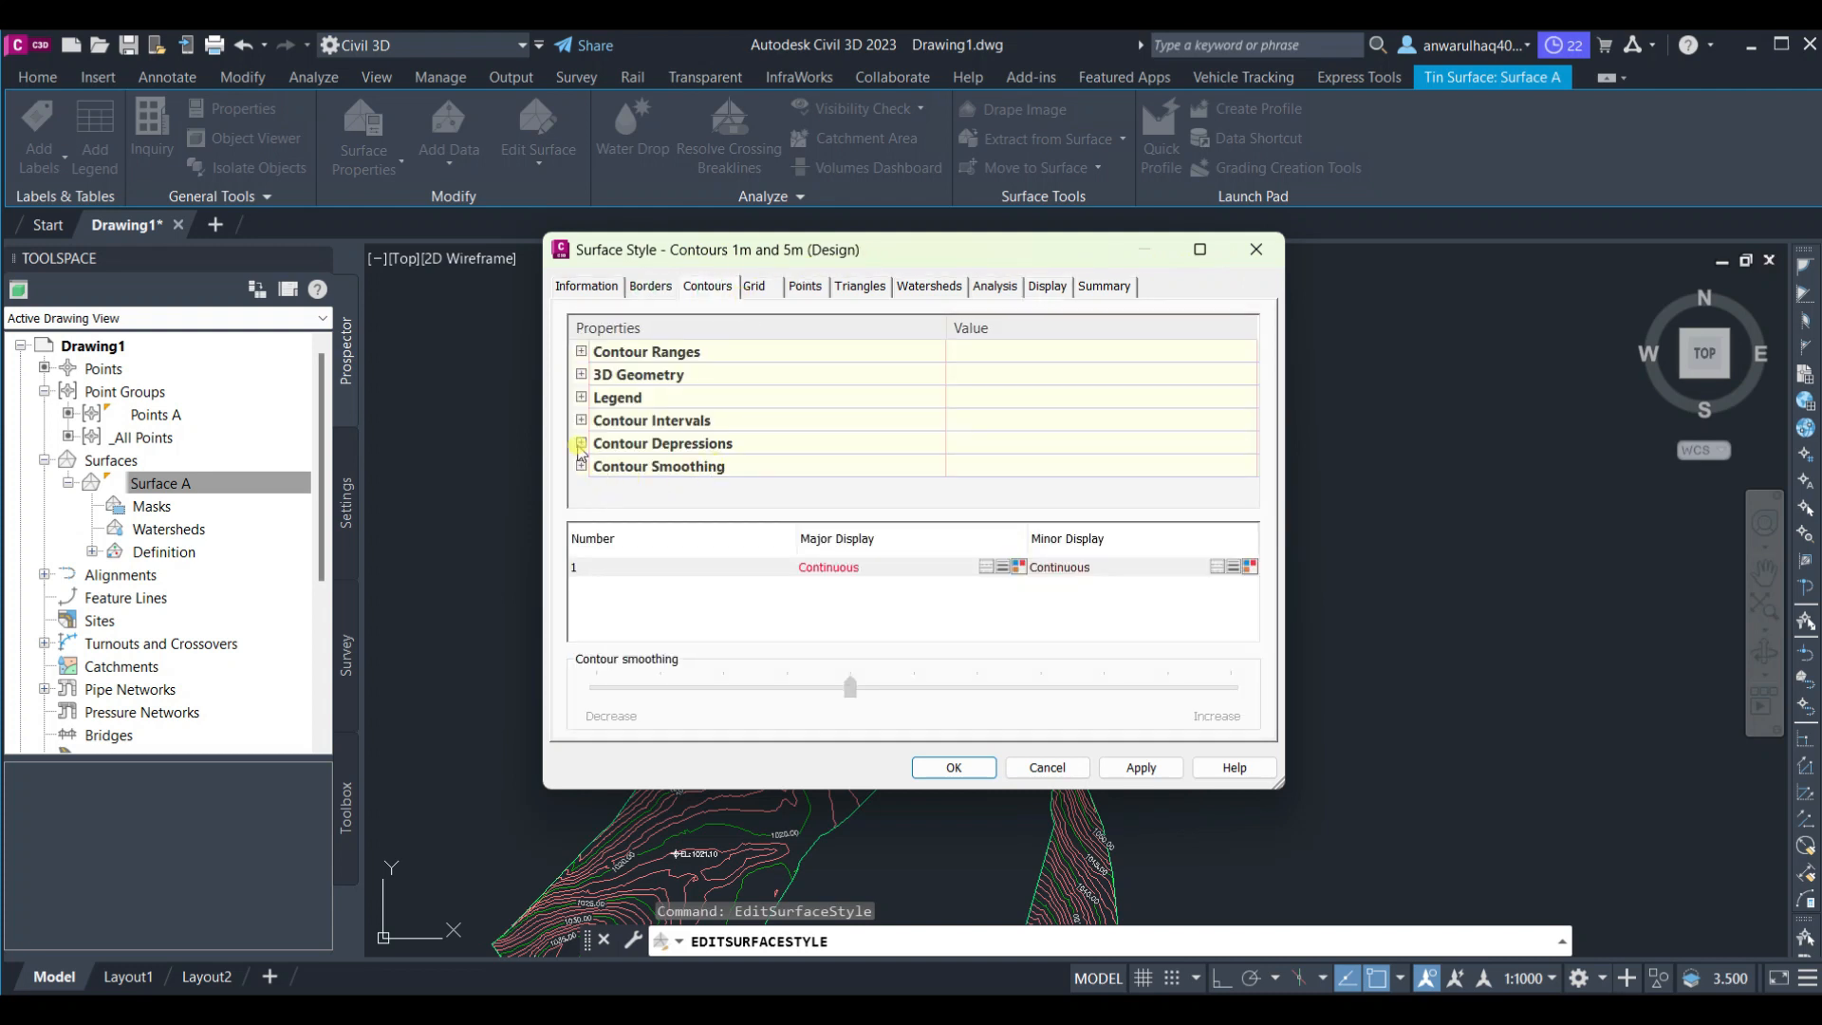
click(581, 443)
click(581, 443)
click(581, 466)
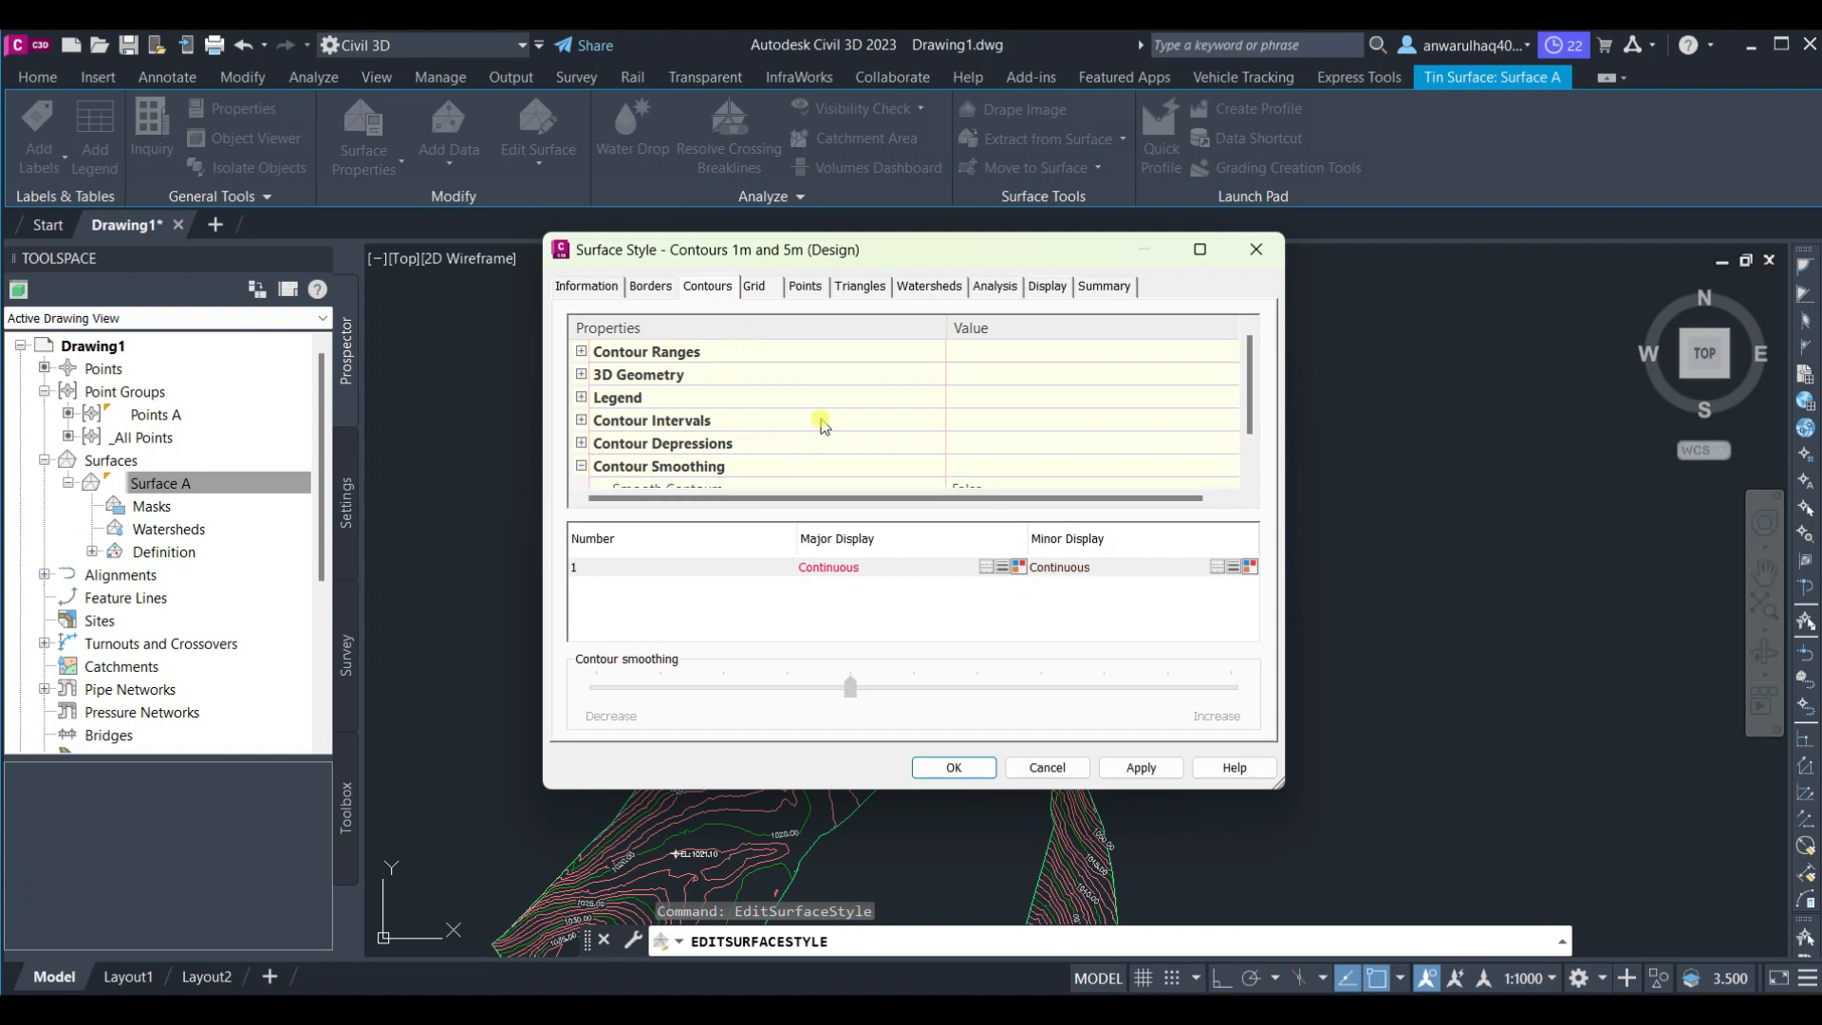
click(1023, 446)
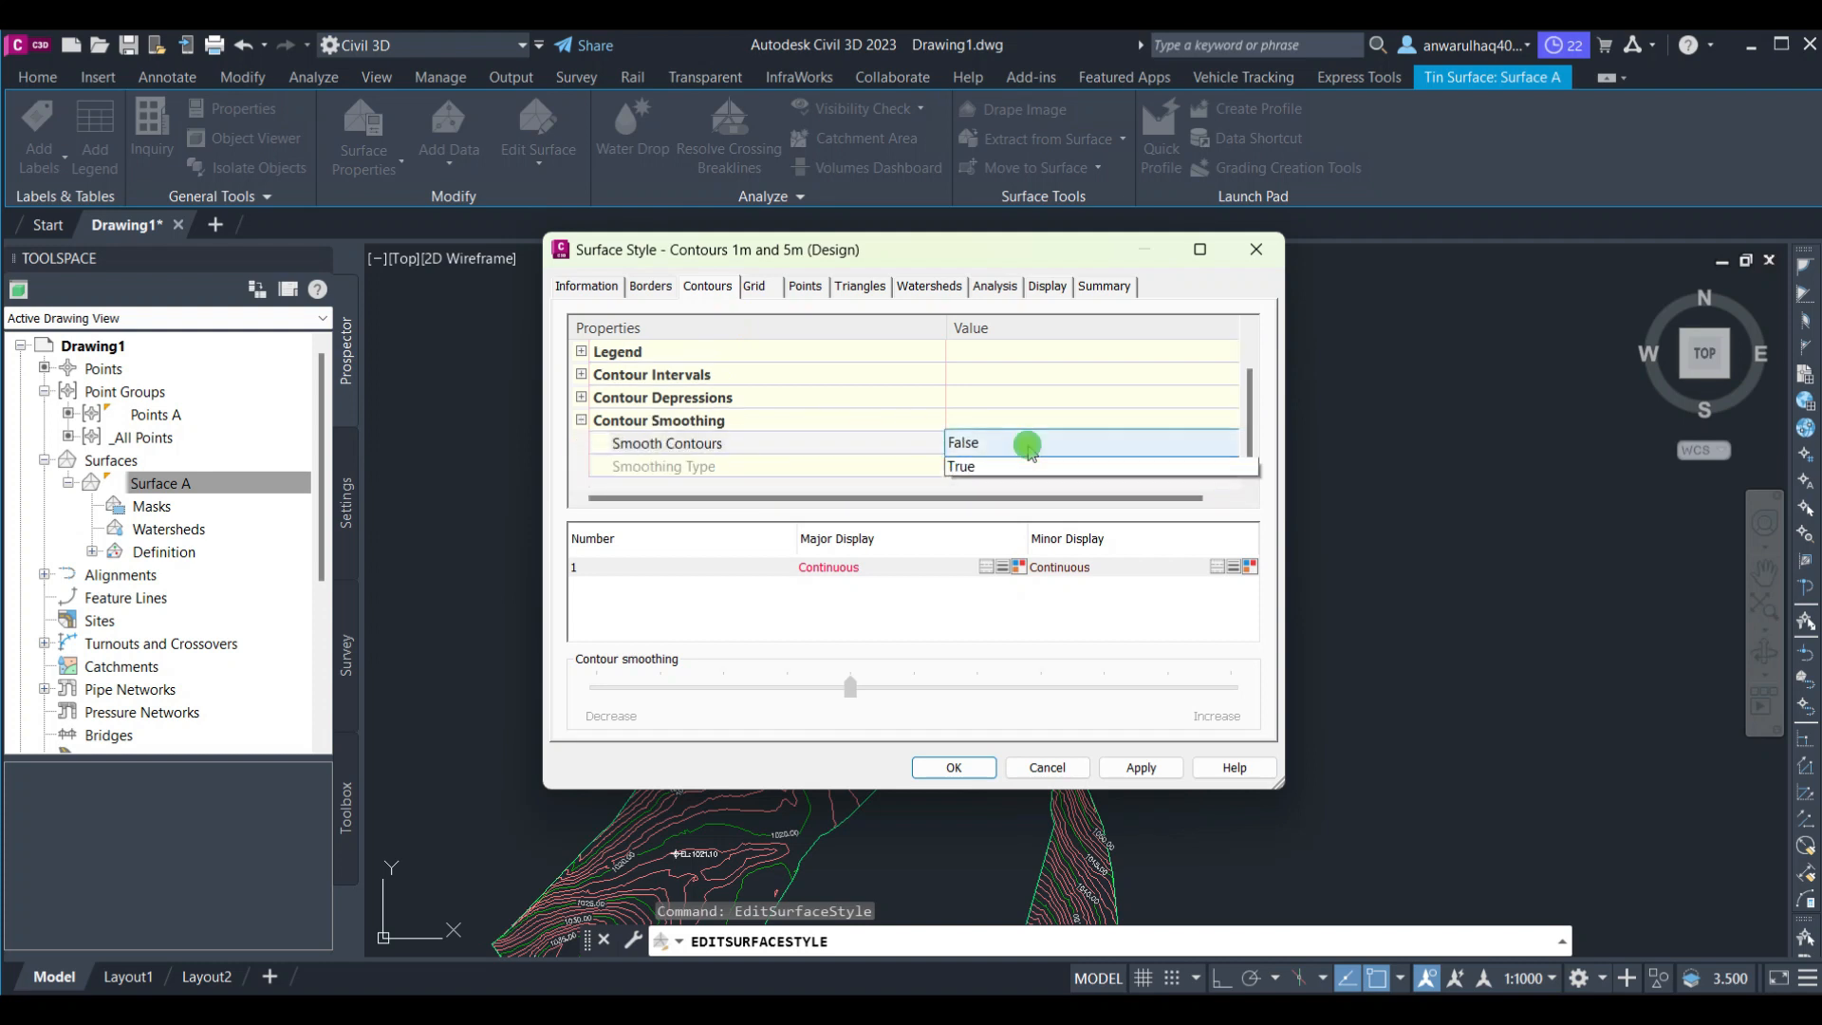
click(1023, 447)
click(987, 481)
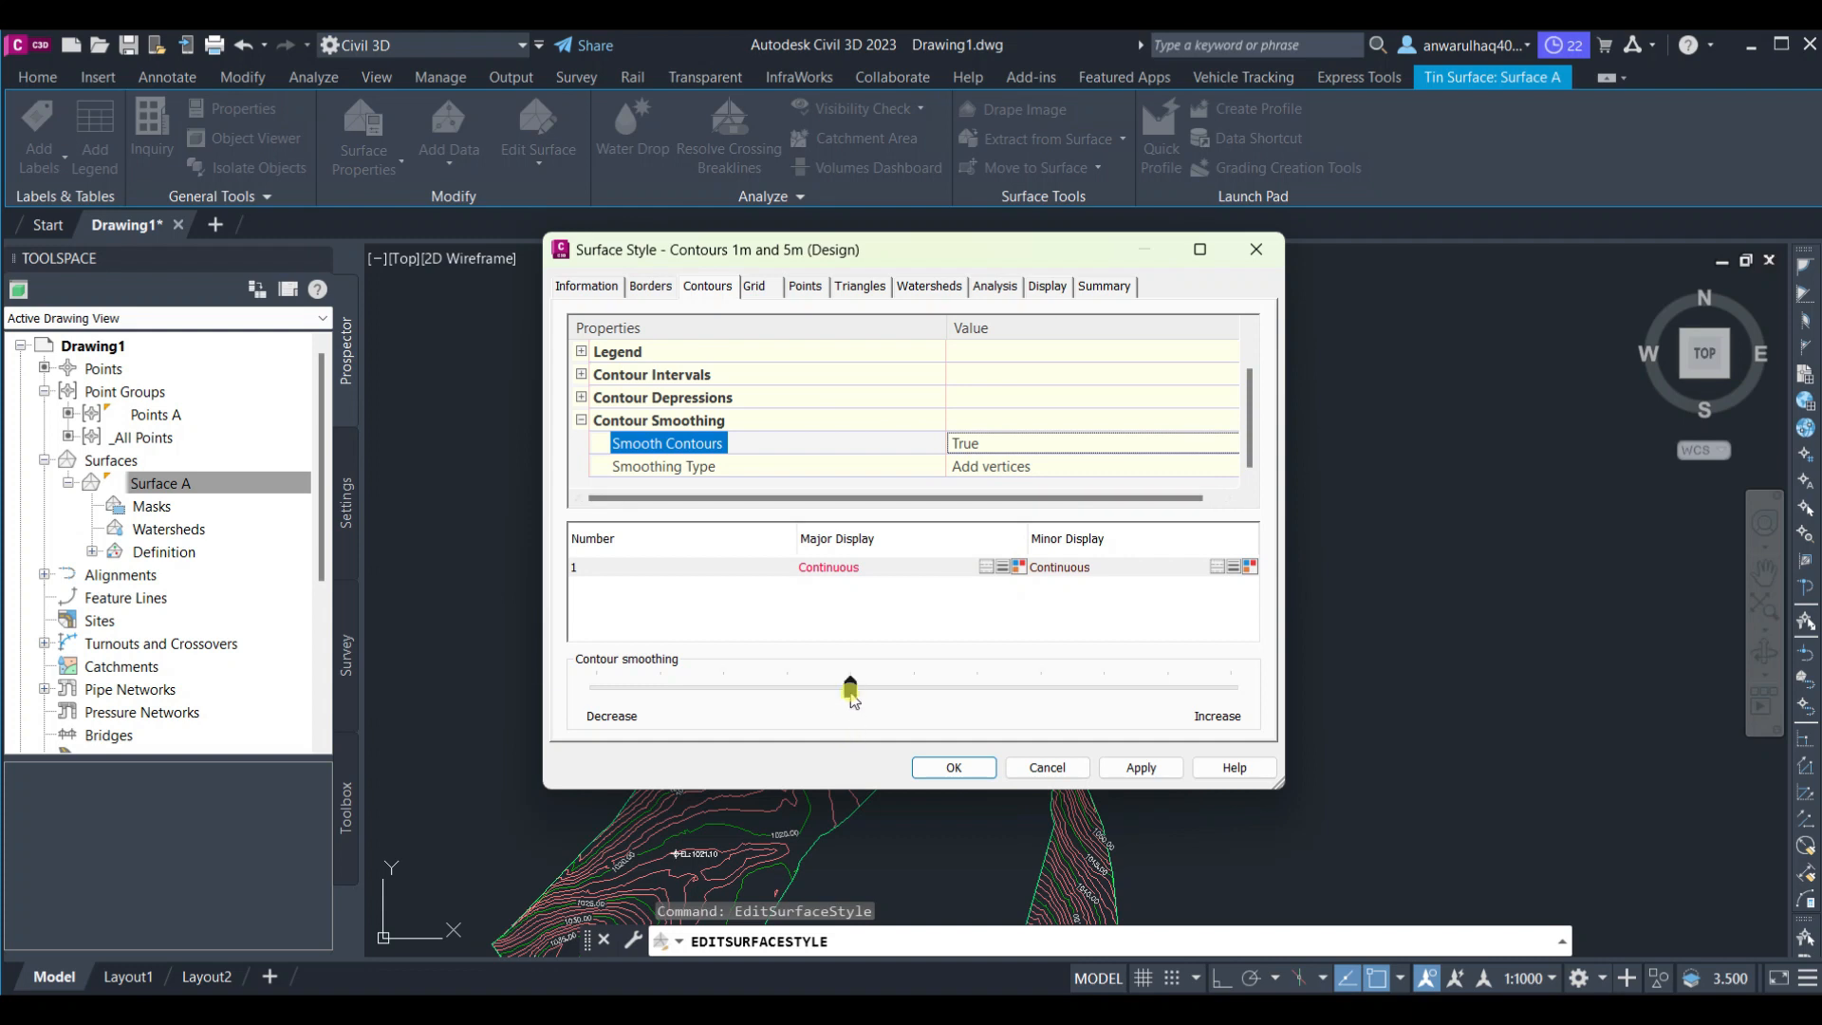
drag(850, 690, 977, 690)
click(1140, 766)
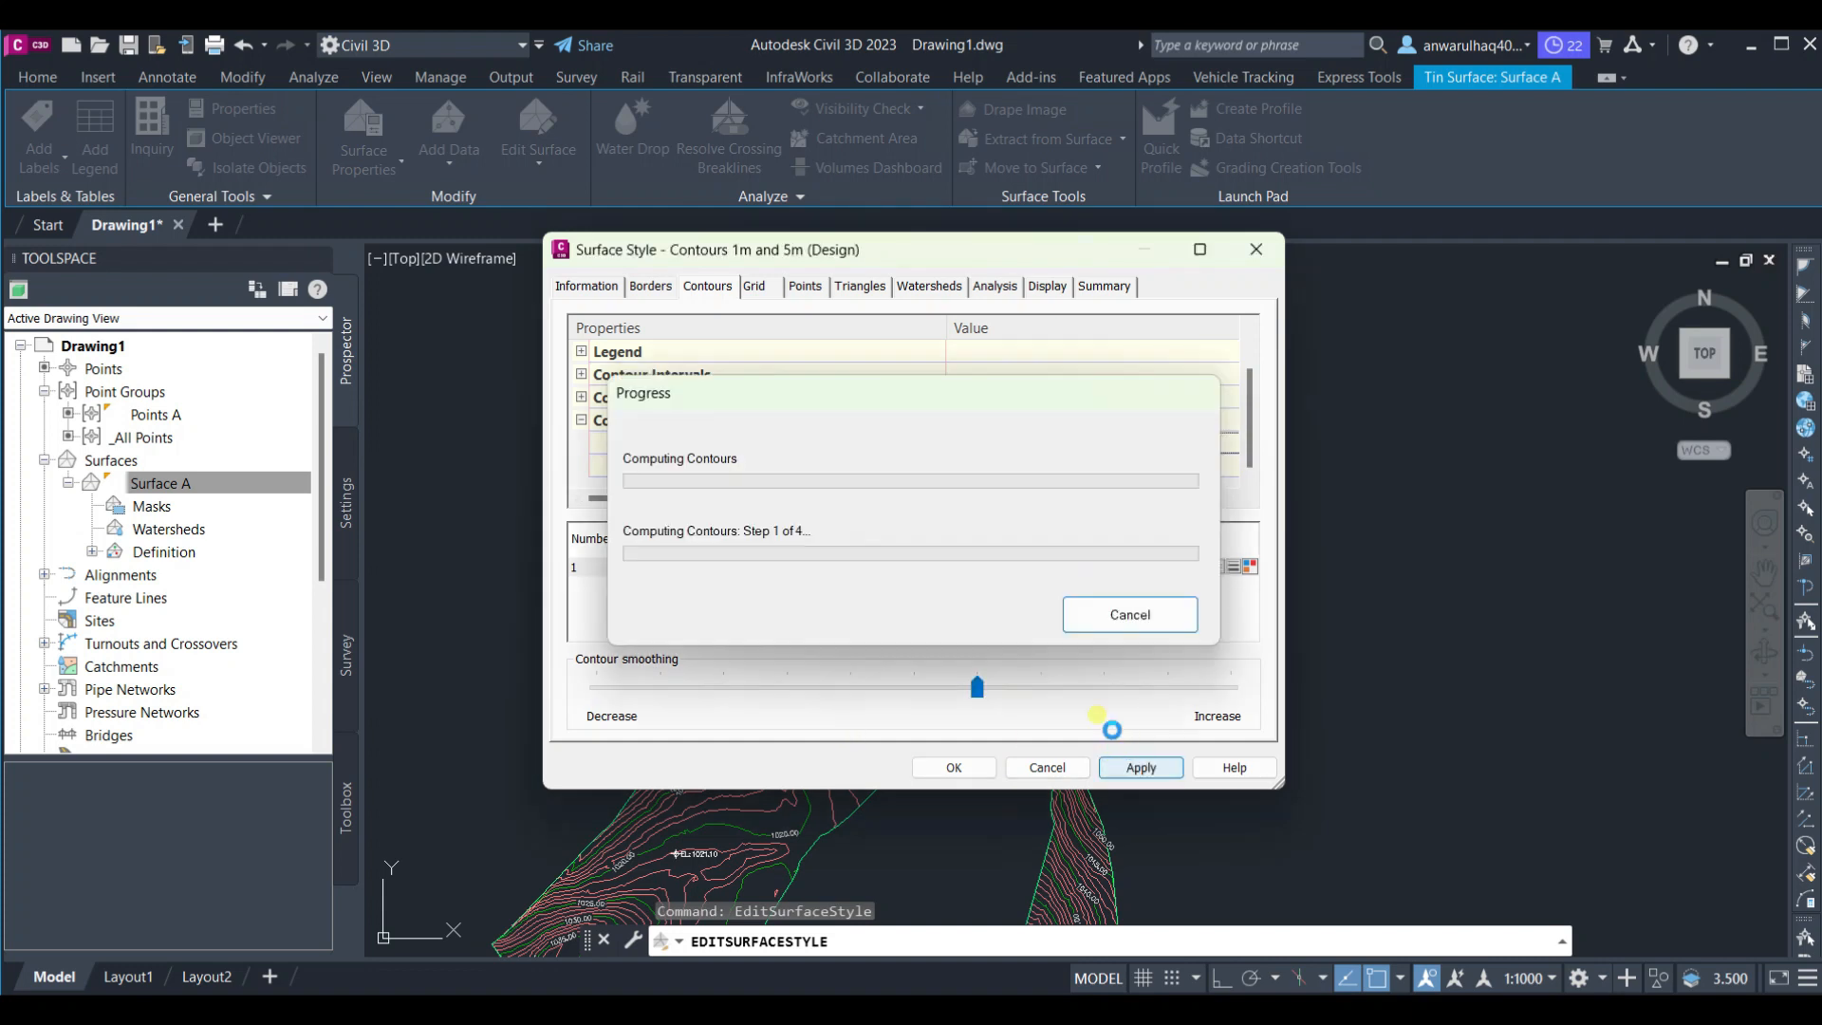
Browse the Grid, Points, Triangles, Watersheds, Analysis and Display tabs of the surface style, then close it
click(766, 288)
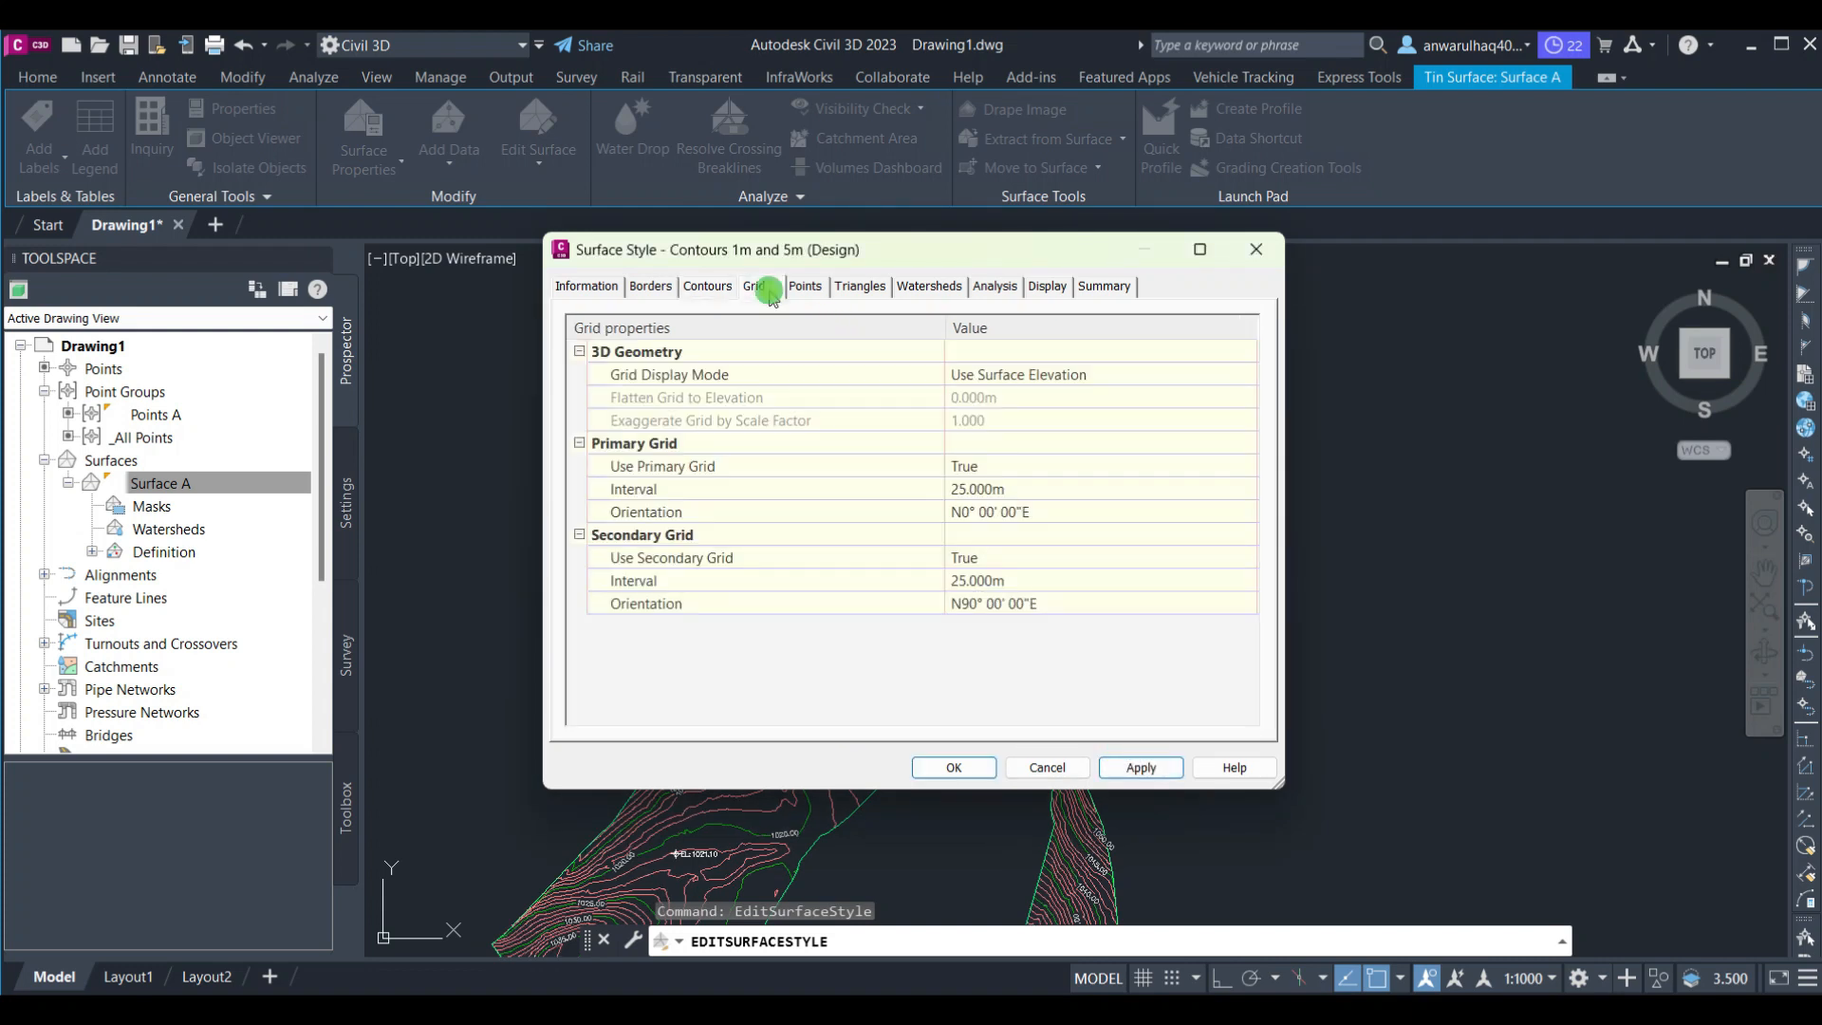
click(804, 289)
click(861, 288)
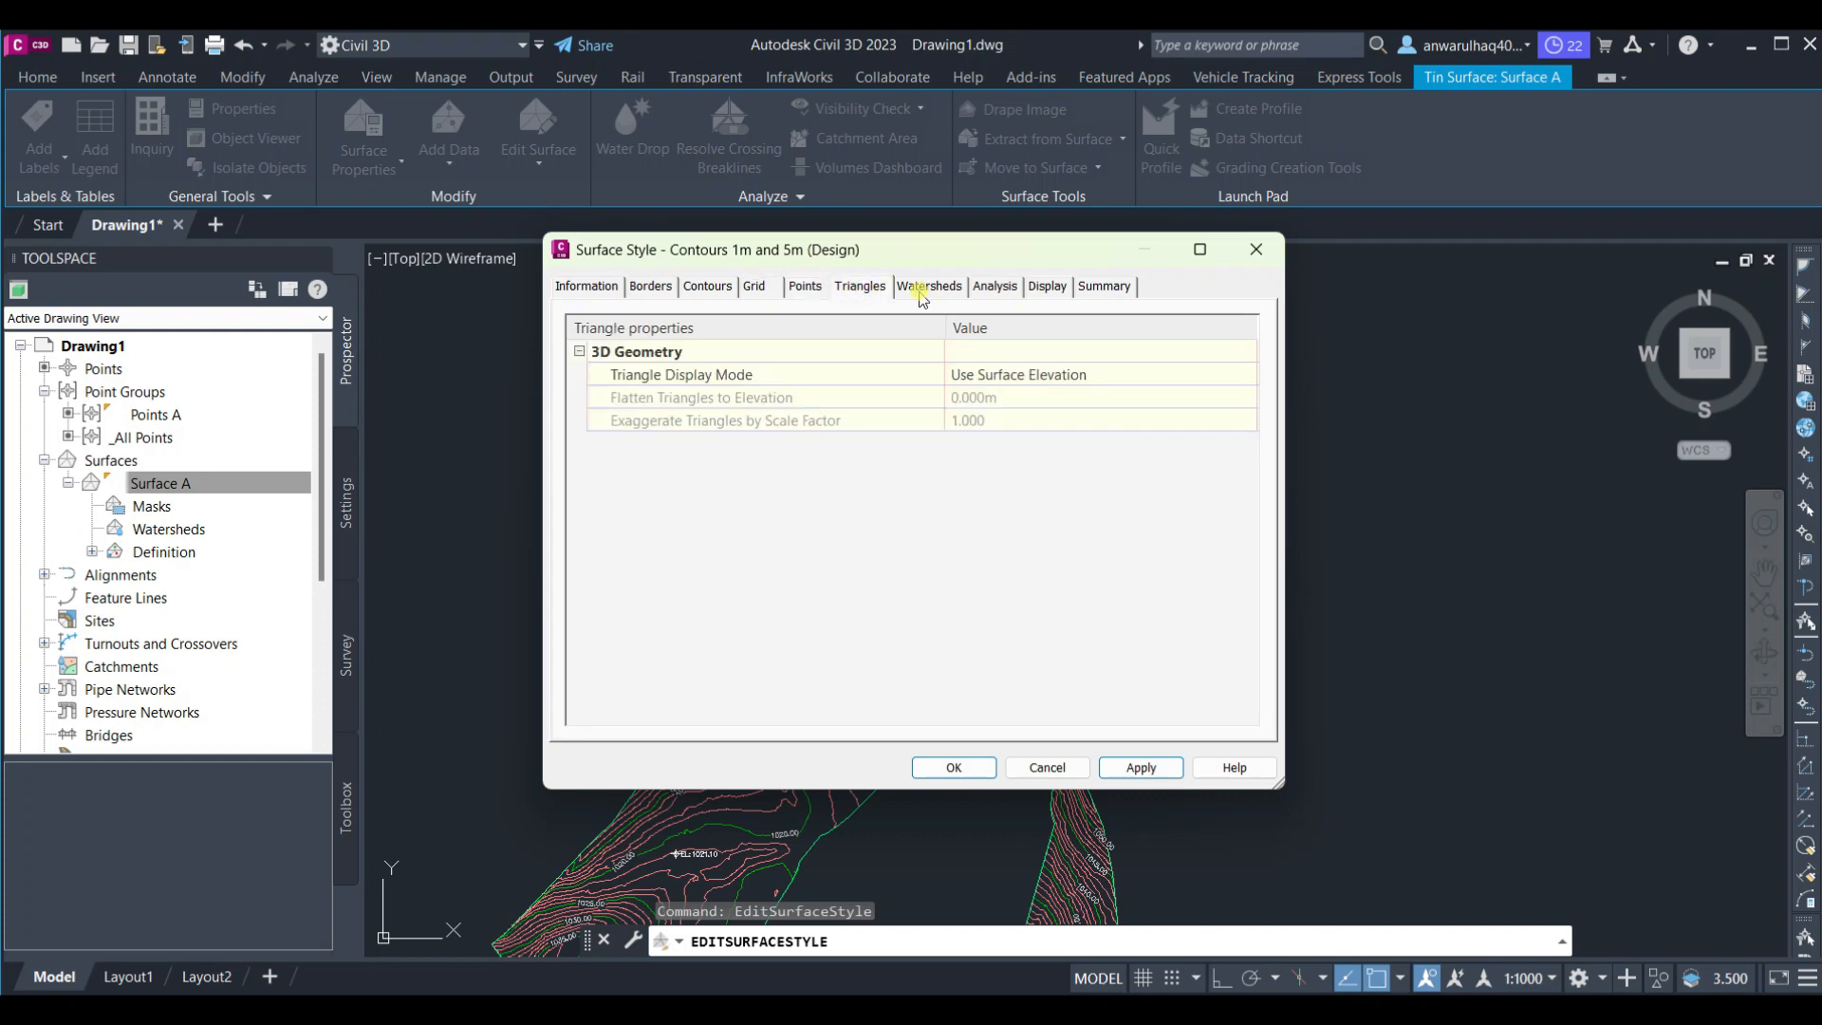
click(928, 287)
click(994, 288)
click(1043, 296)
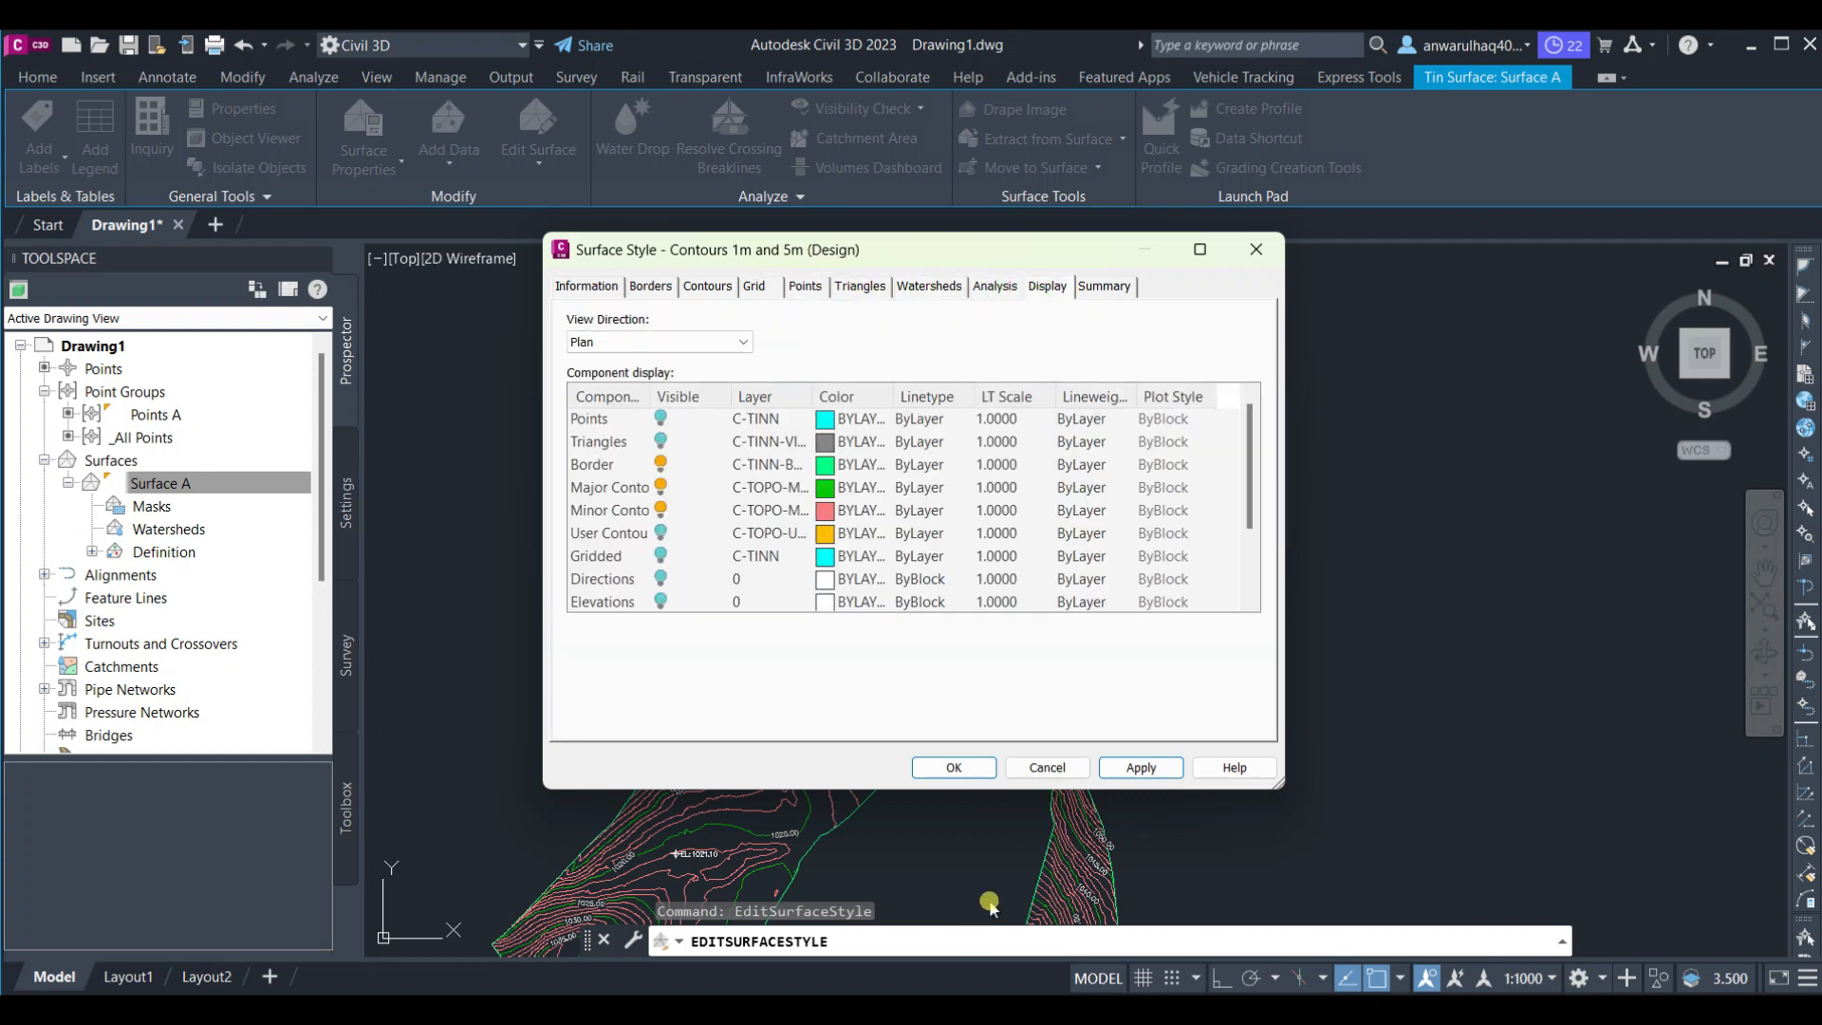
click(946, 769)
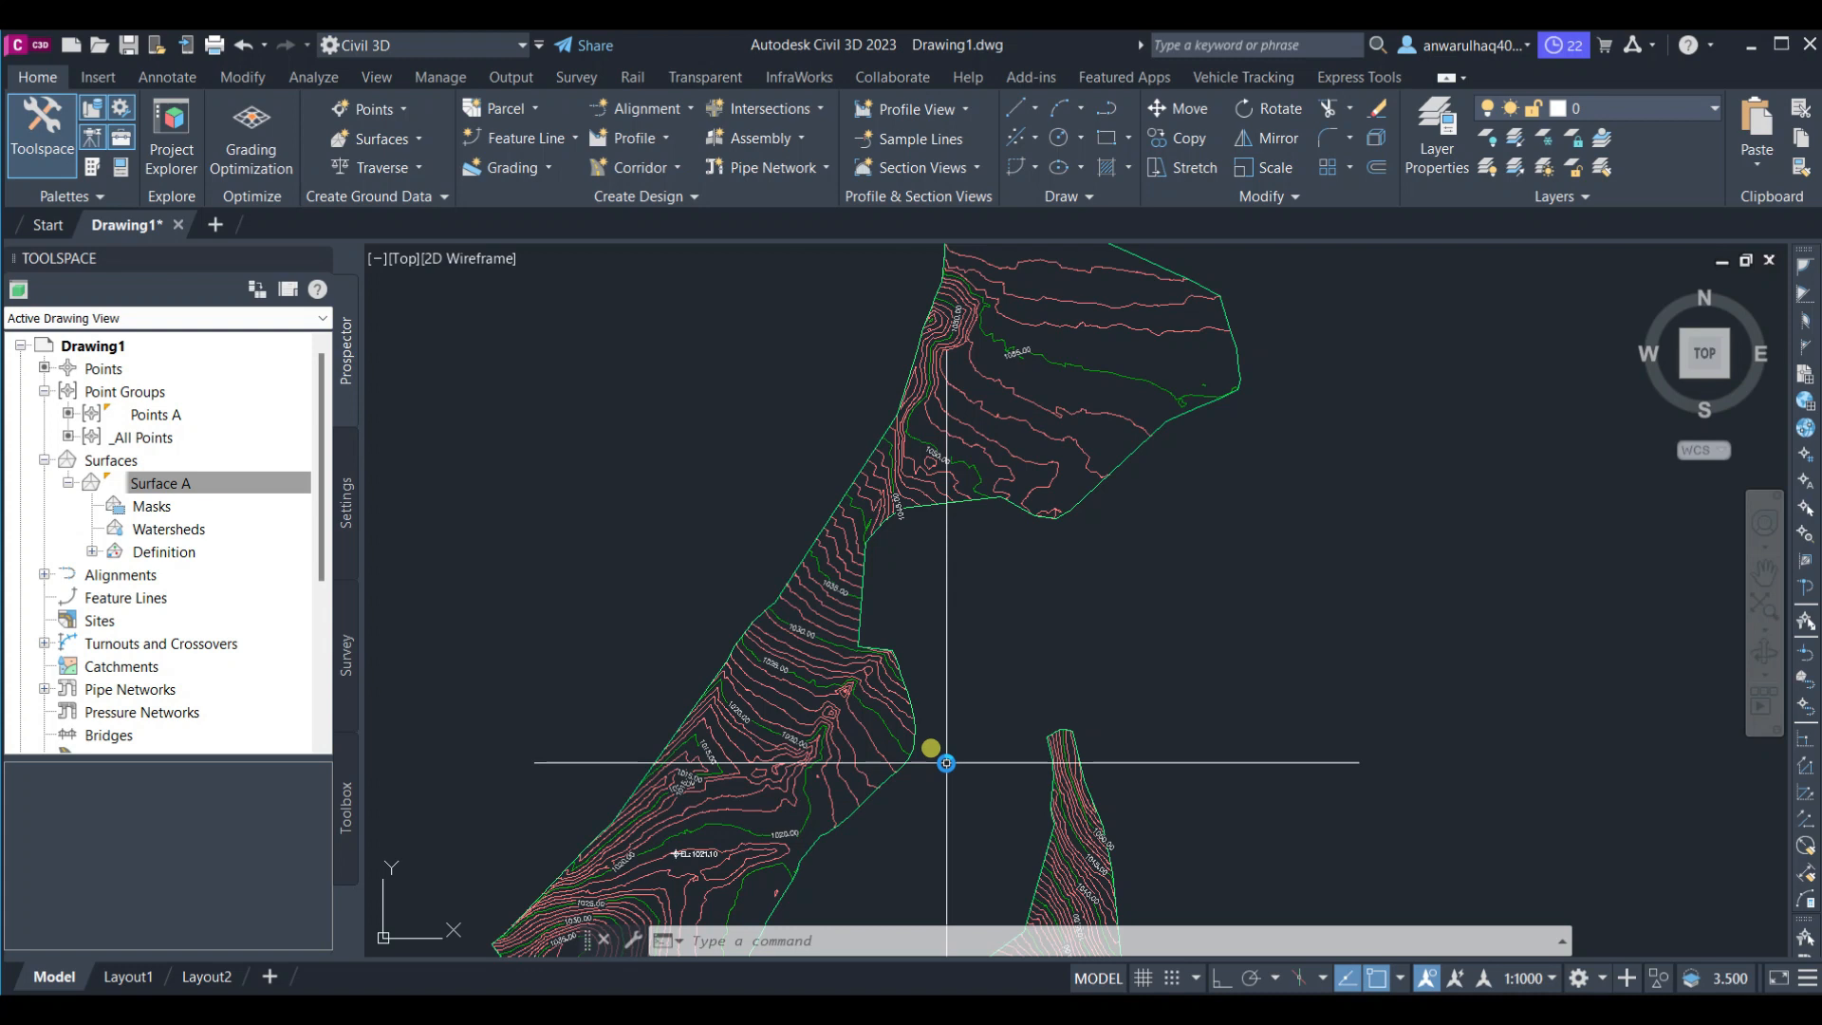
Browse the Parcel, Feature Line, Grading, Alignment, Profile, Corridor and Assembly menus of the design creation tools
click(540, 120)
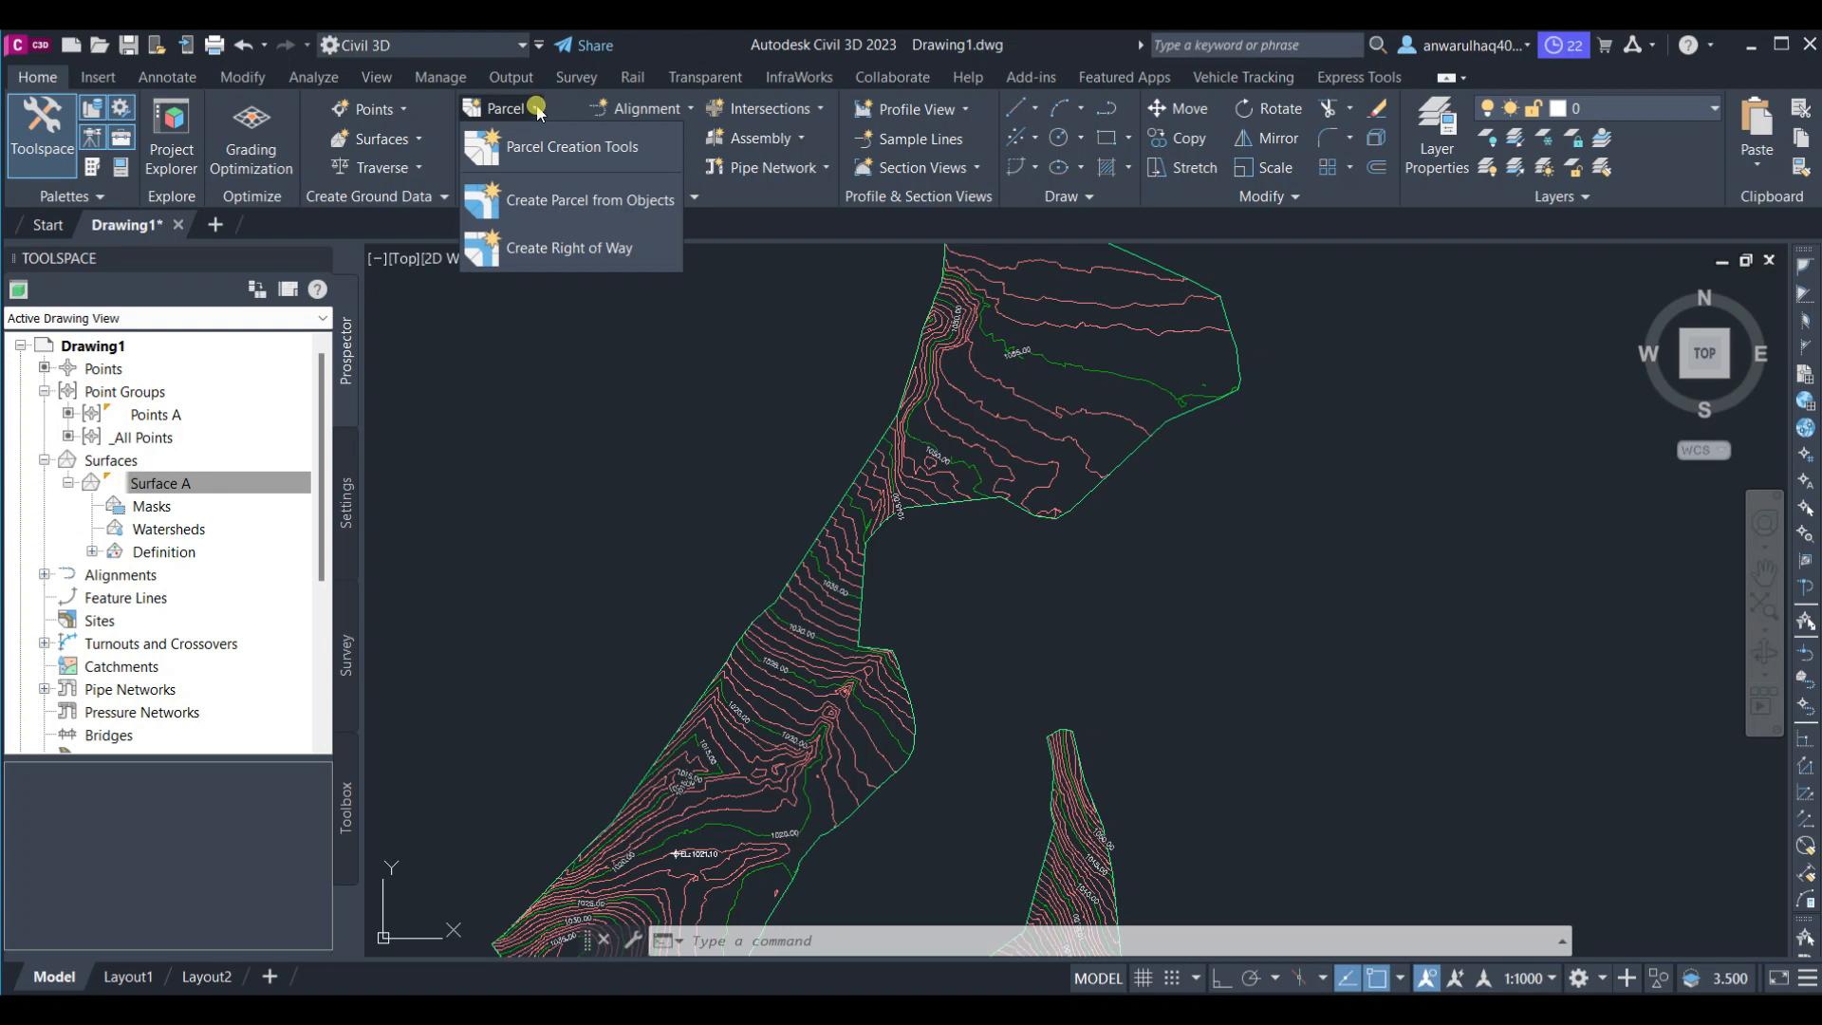
click(544, 111)
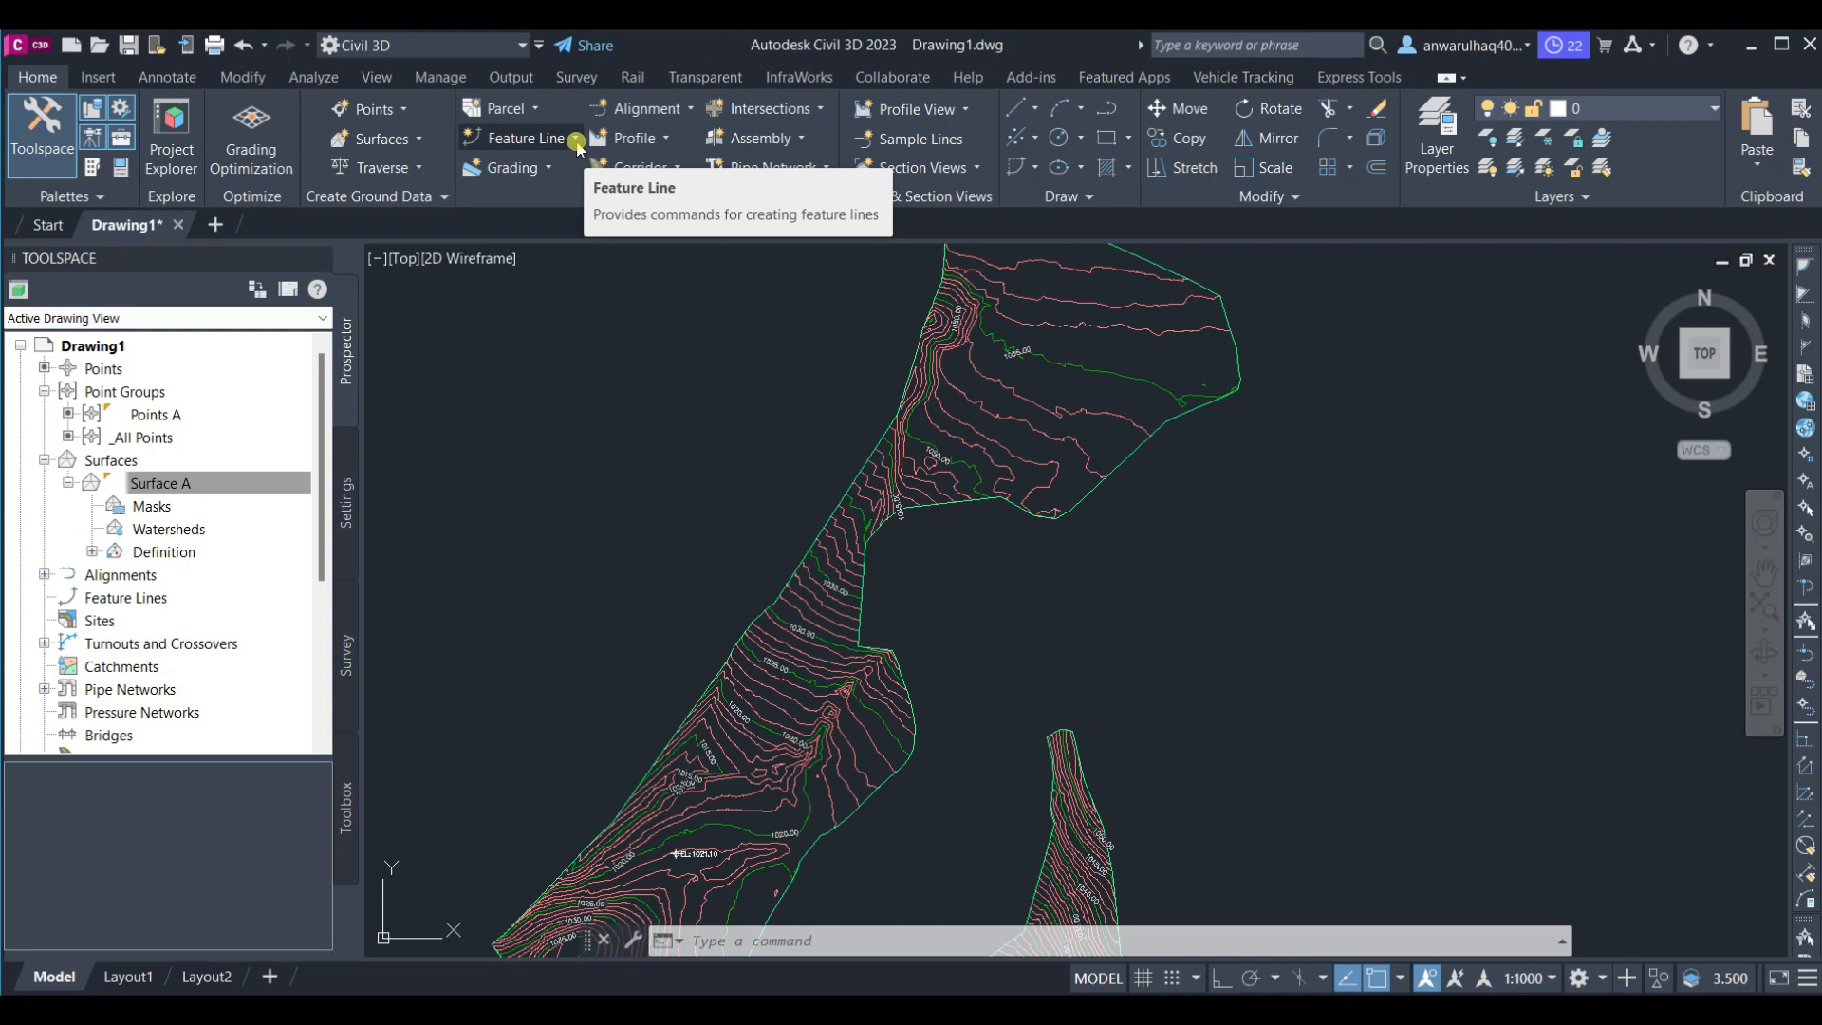
click(551, 167)
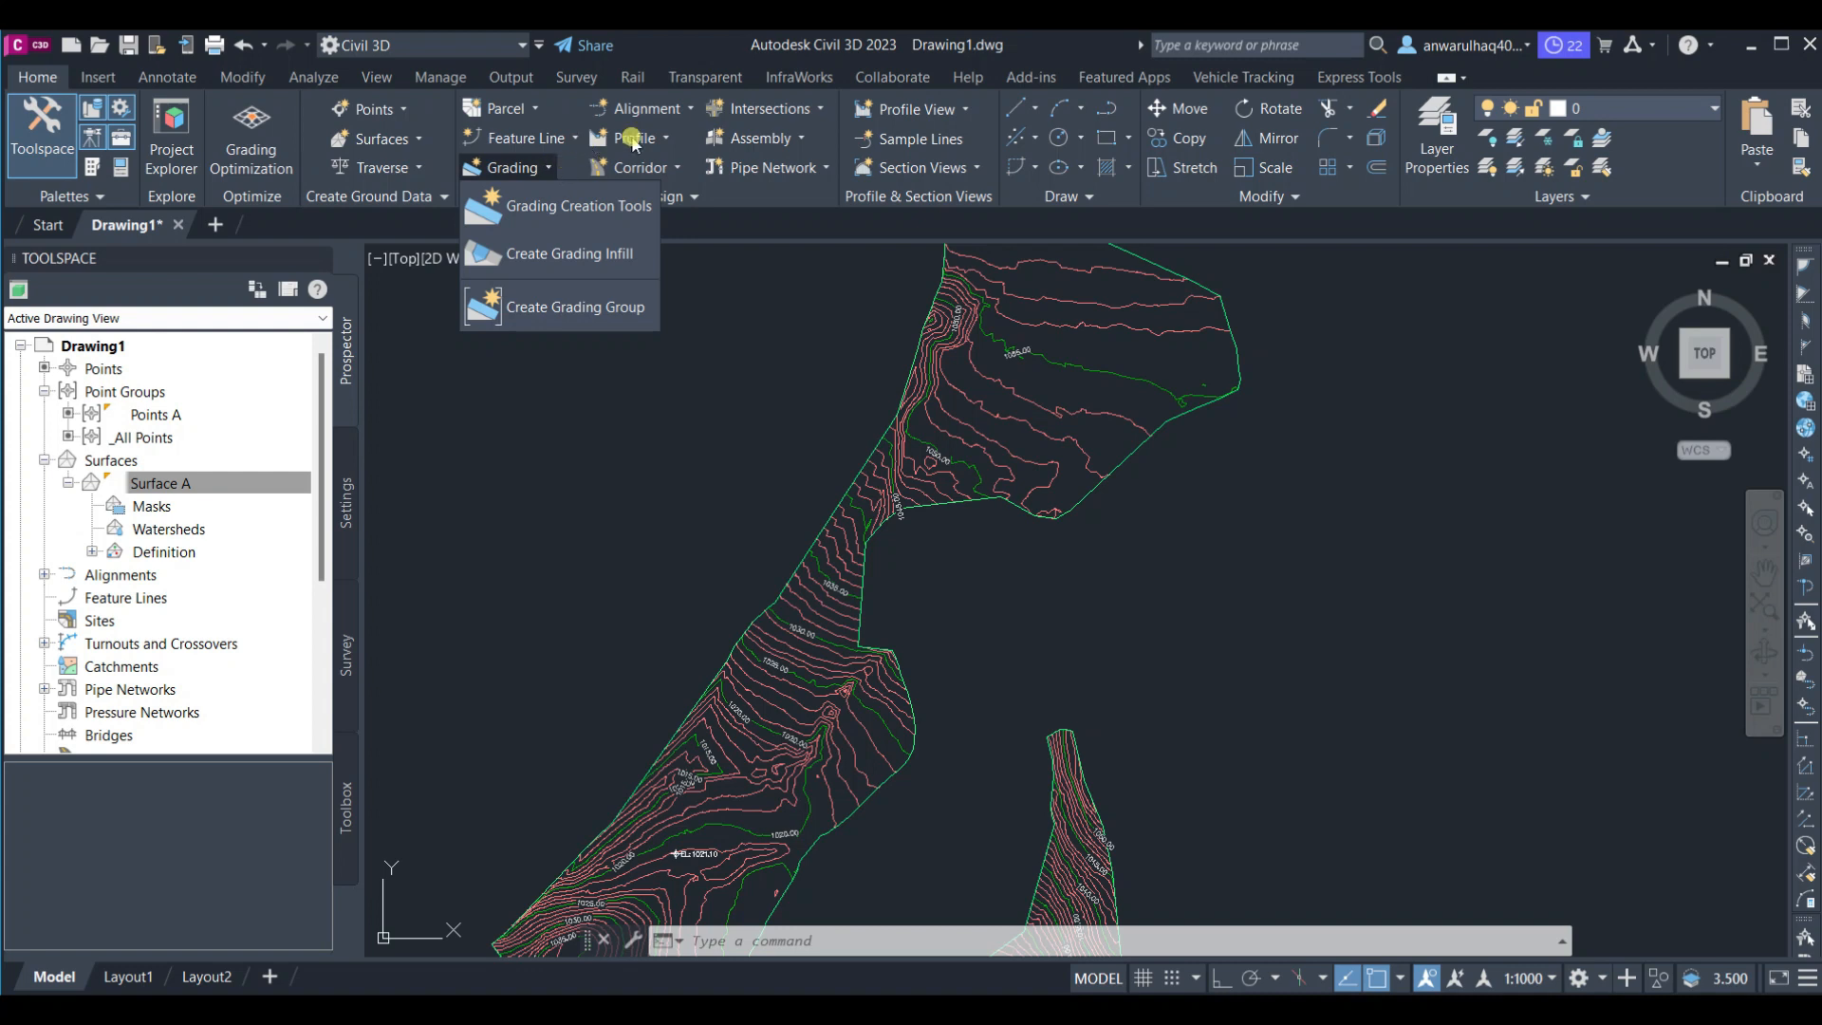
click(693, 111)
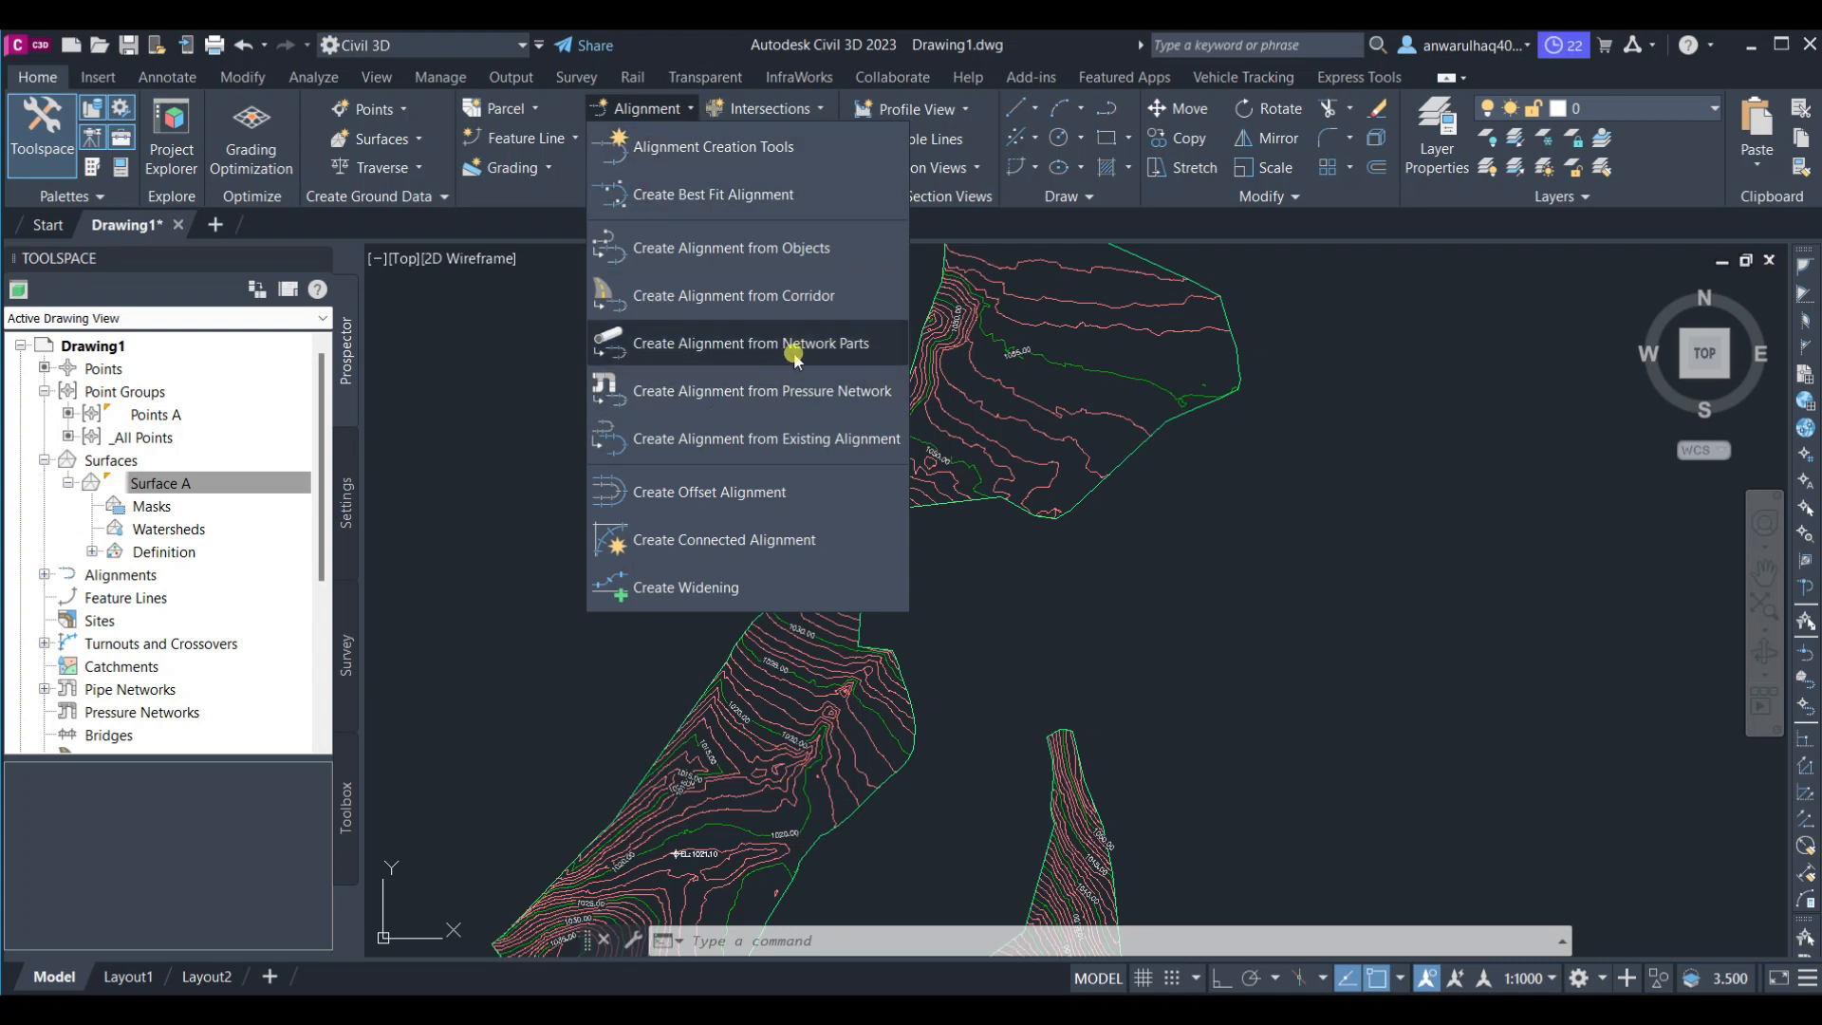
click(679, 50)
click(655, 138)
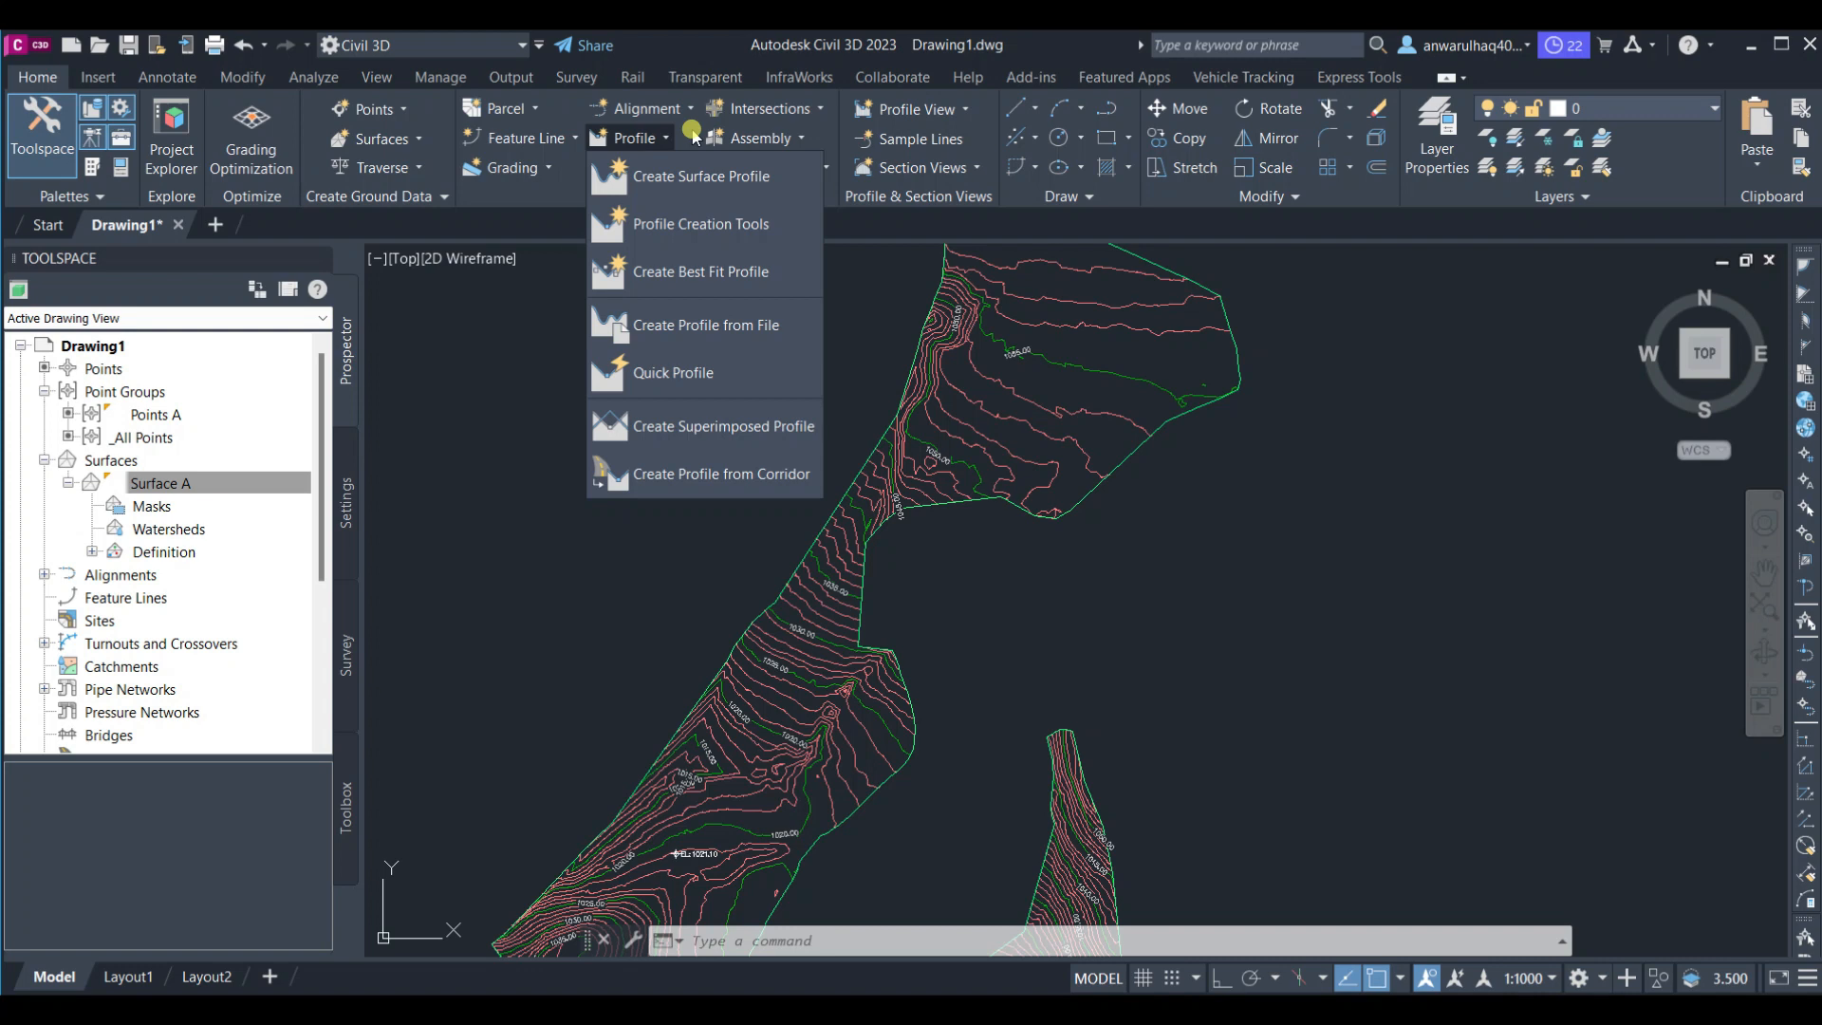
click(596, 140)
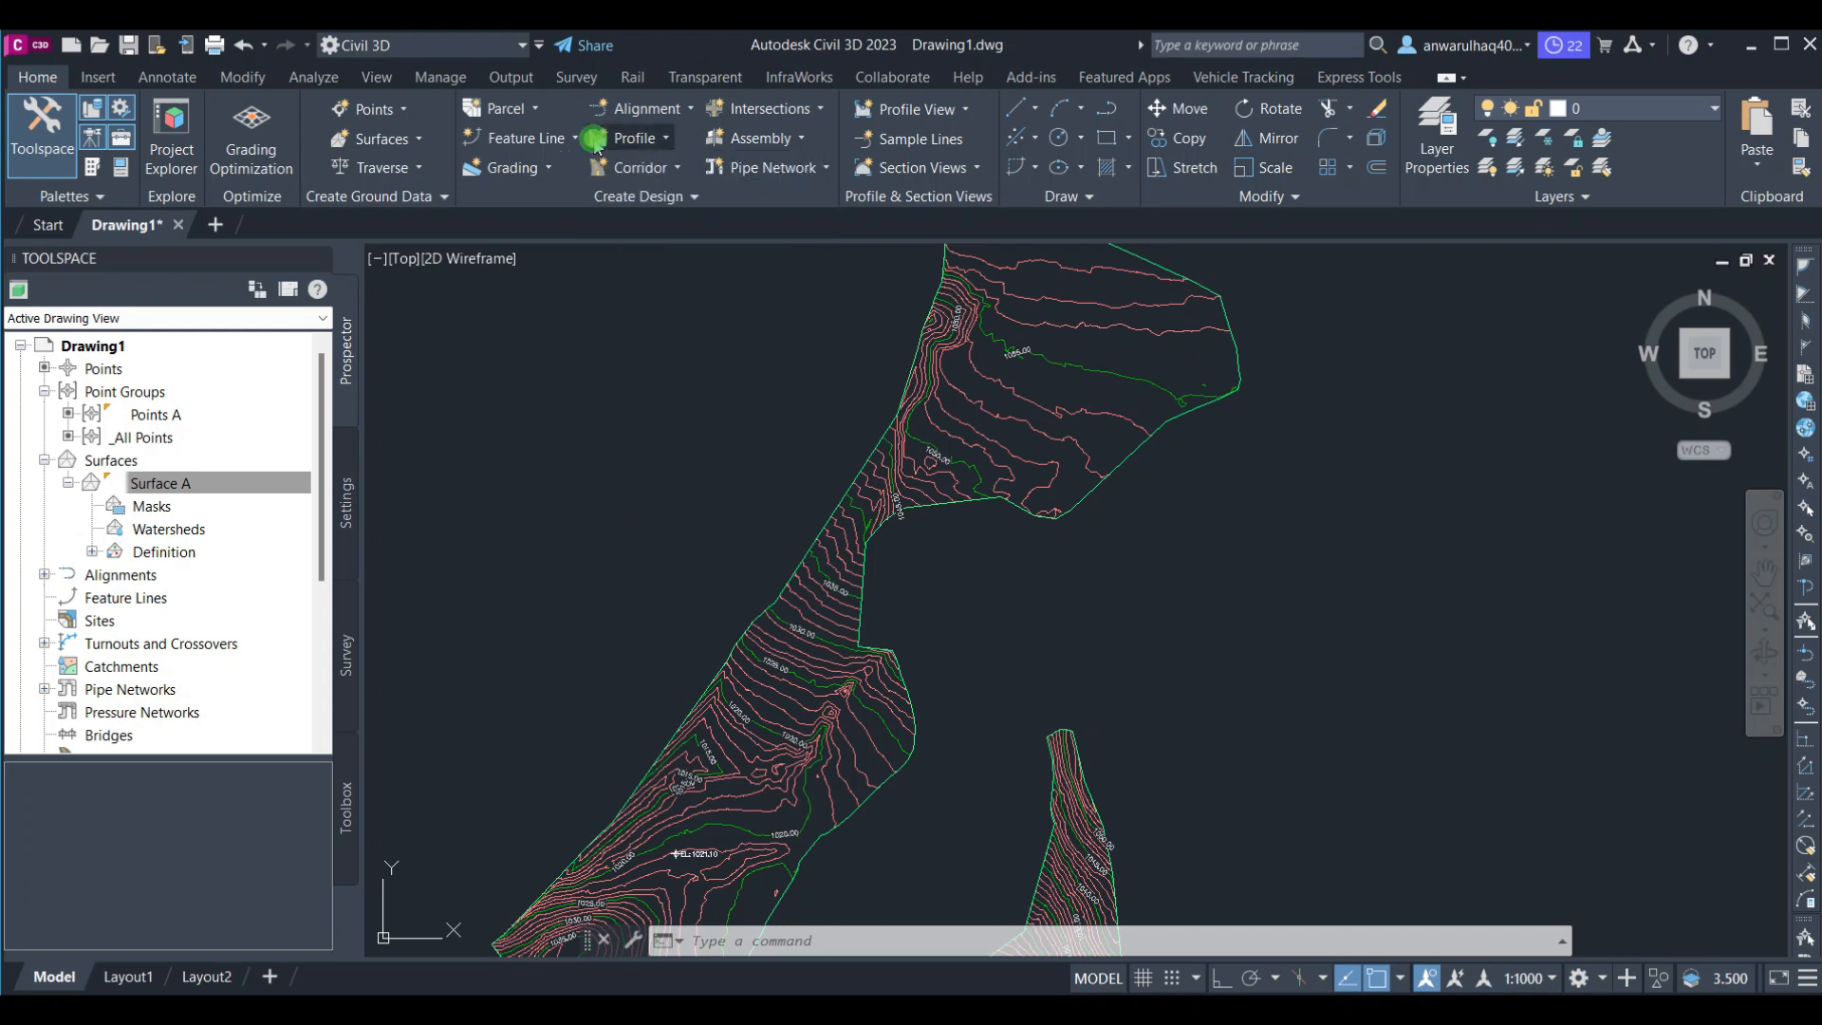
click(669, 171)
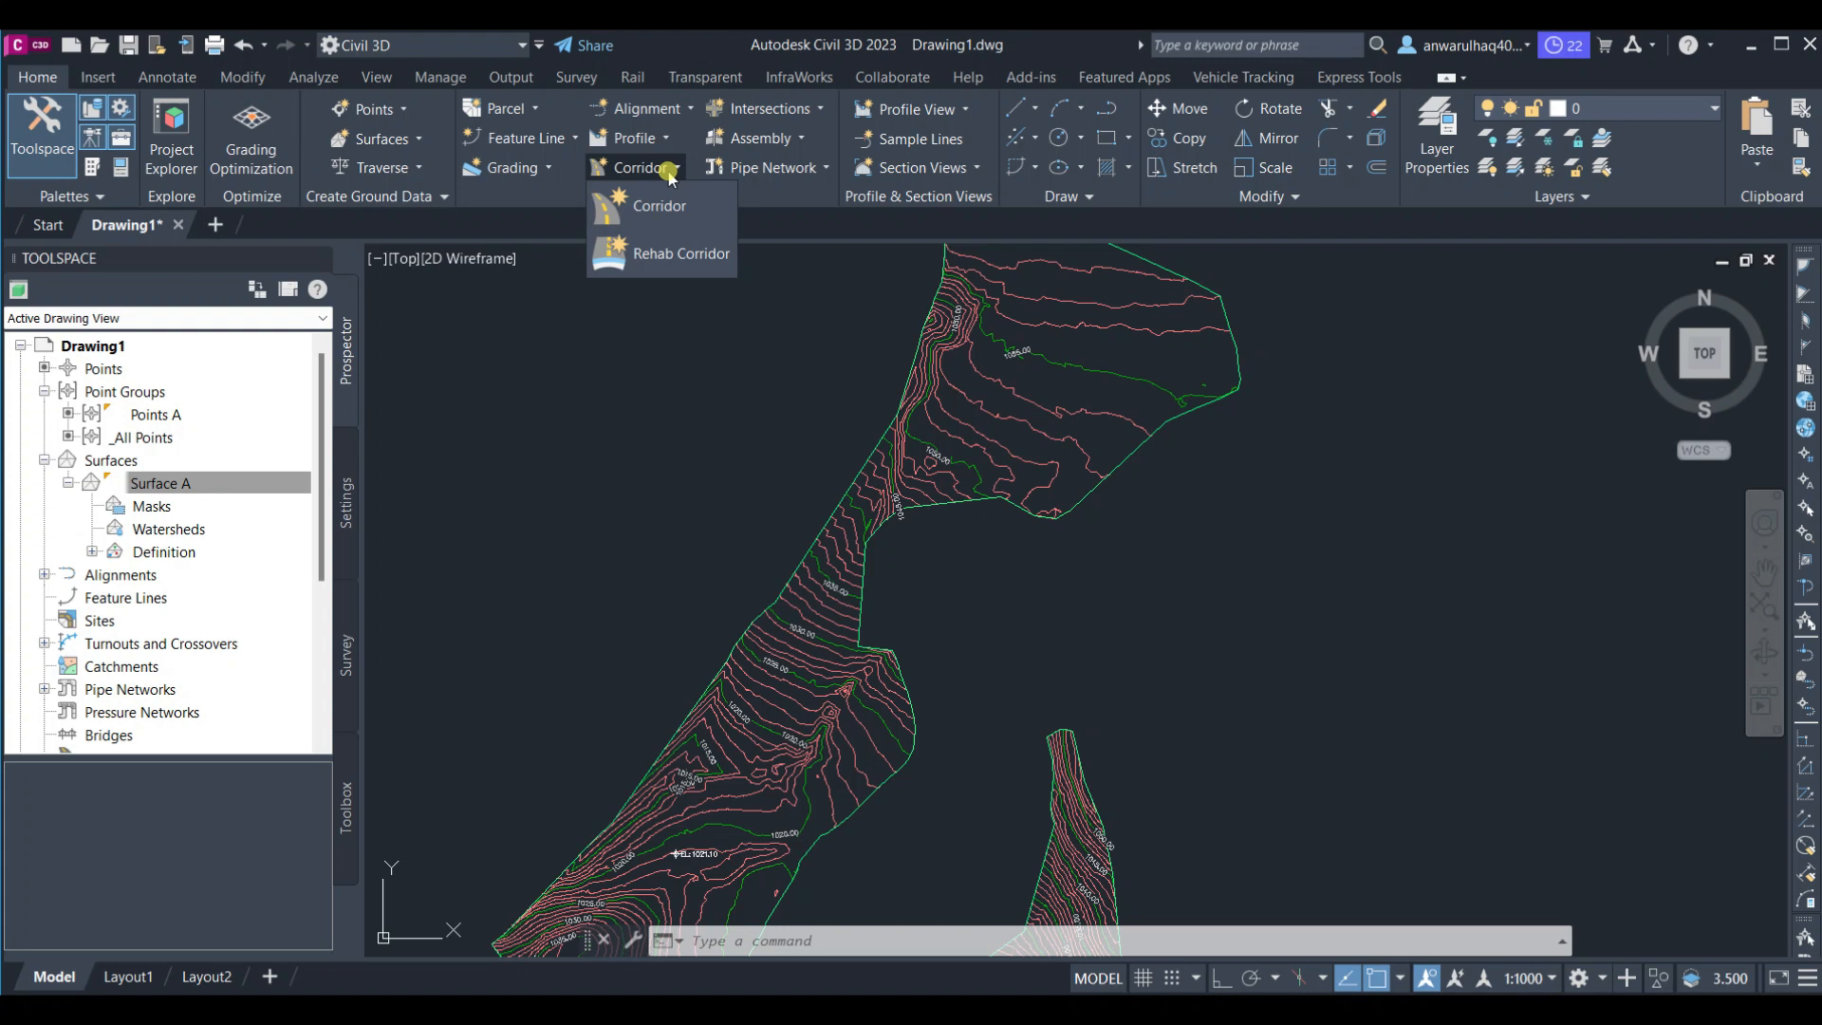
click(807, 138)
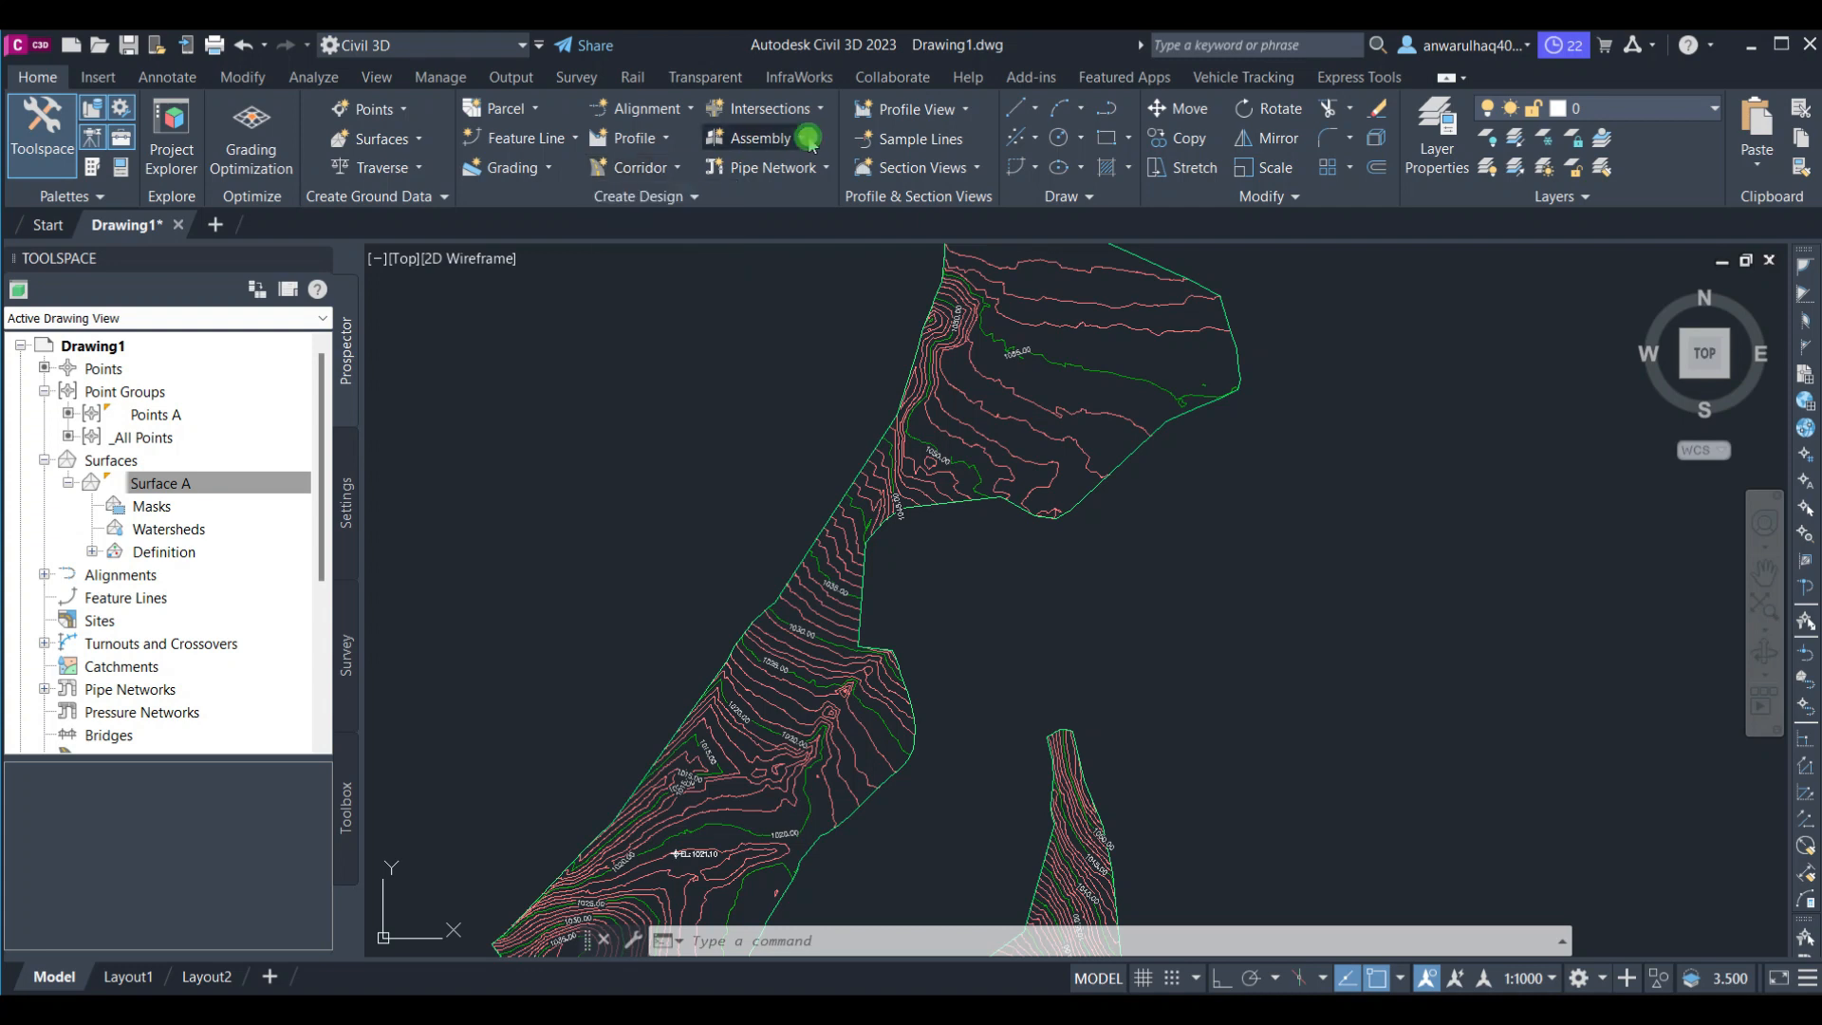
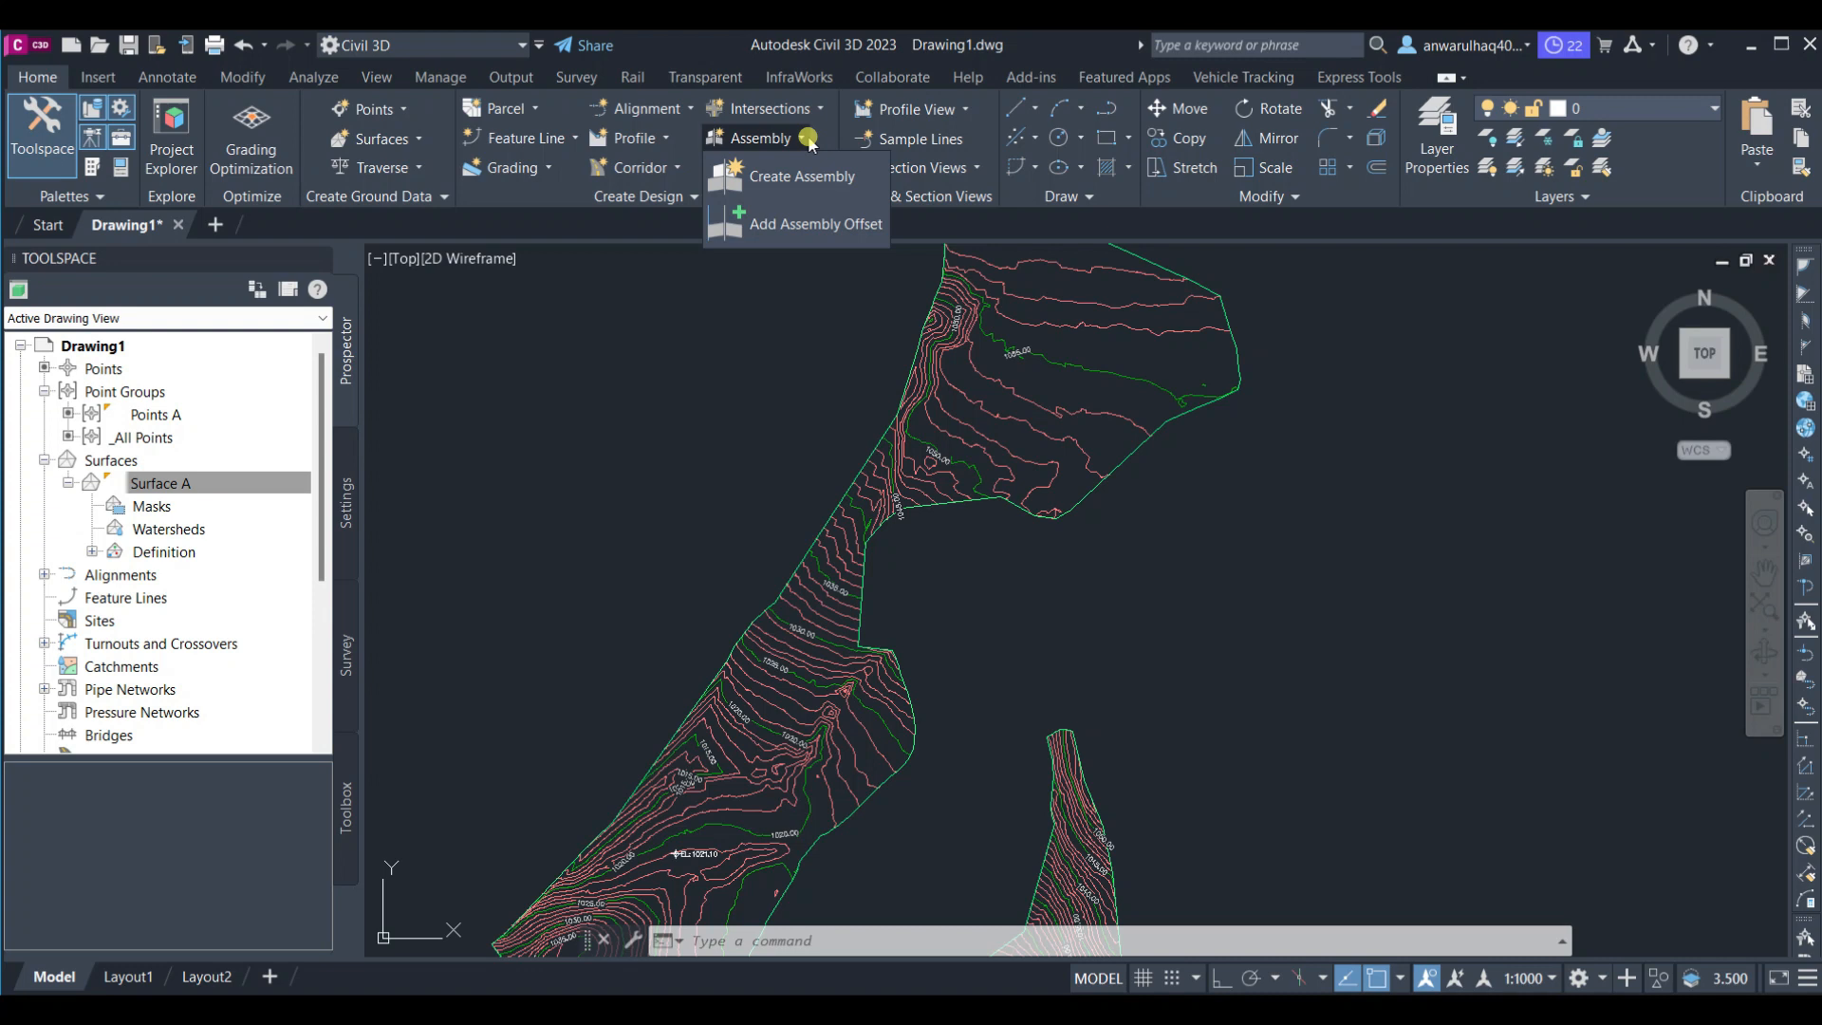
Select Surface A and turn on the Elevations component in its surface style's display settings
click(809, 143)
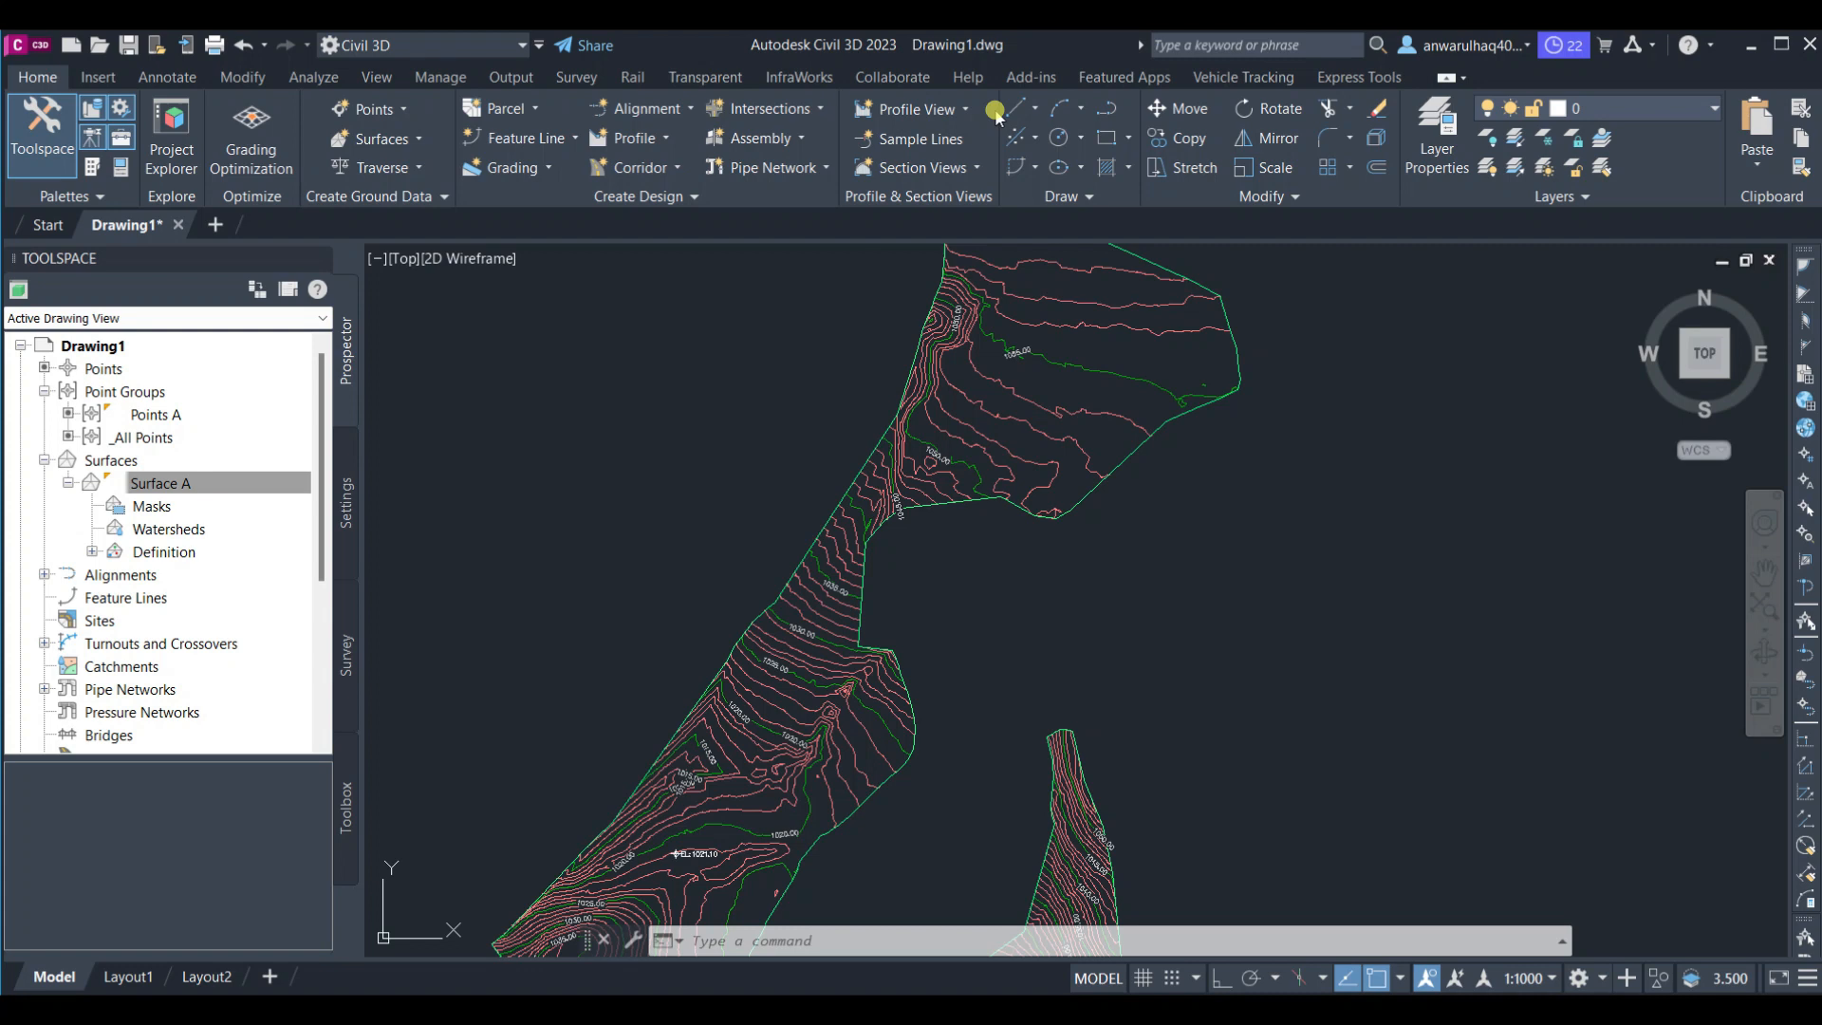
scroll(1078, 293, down, 4)
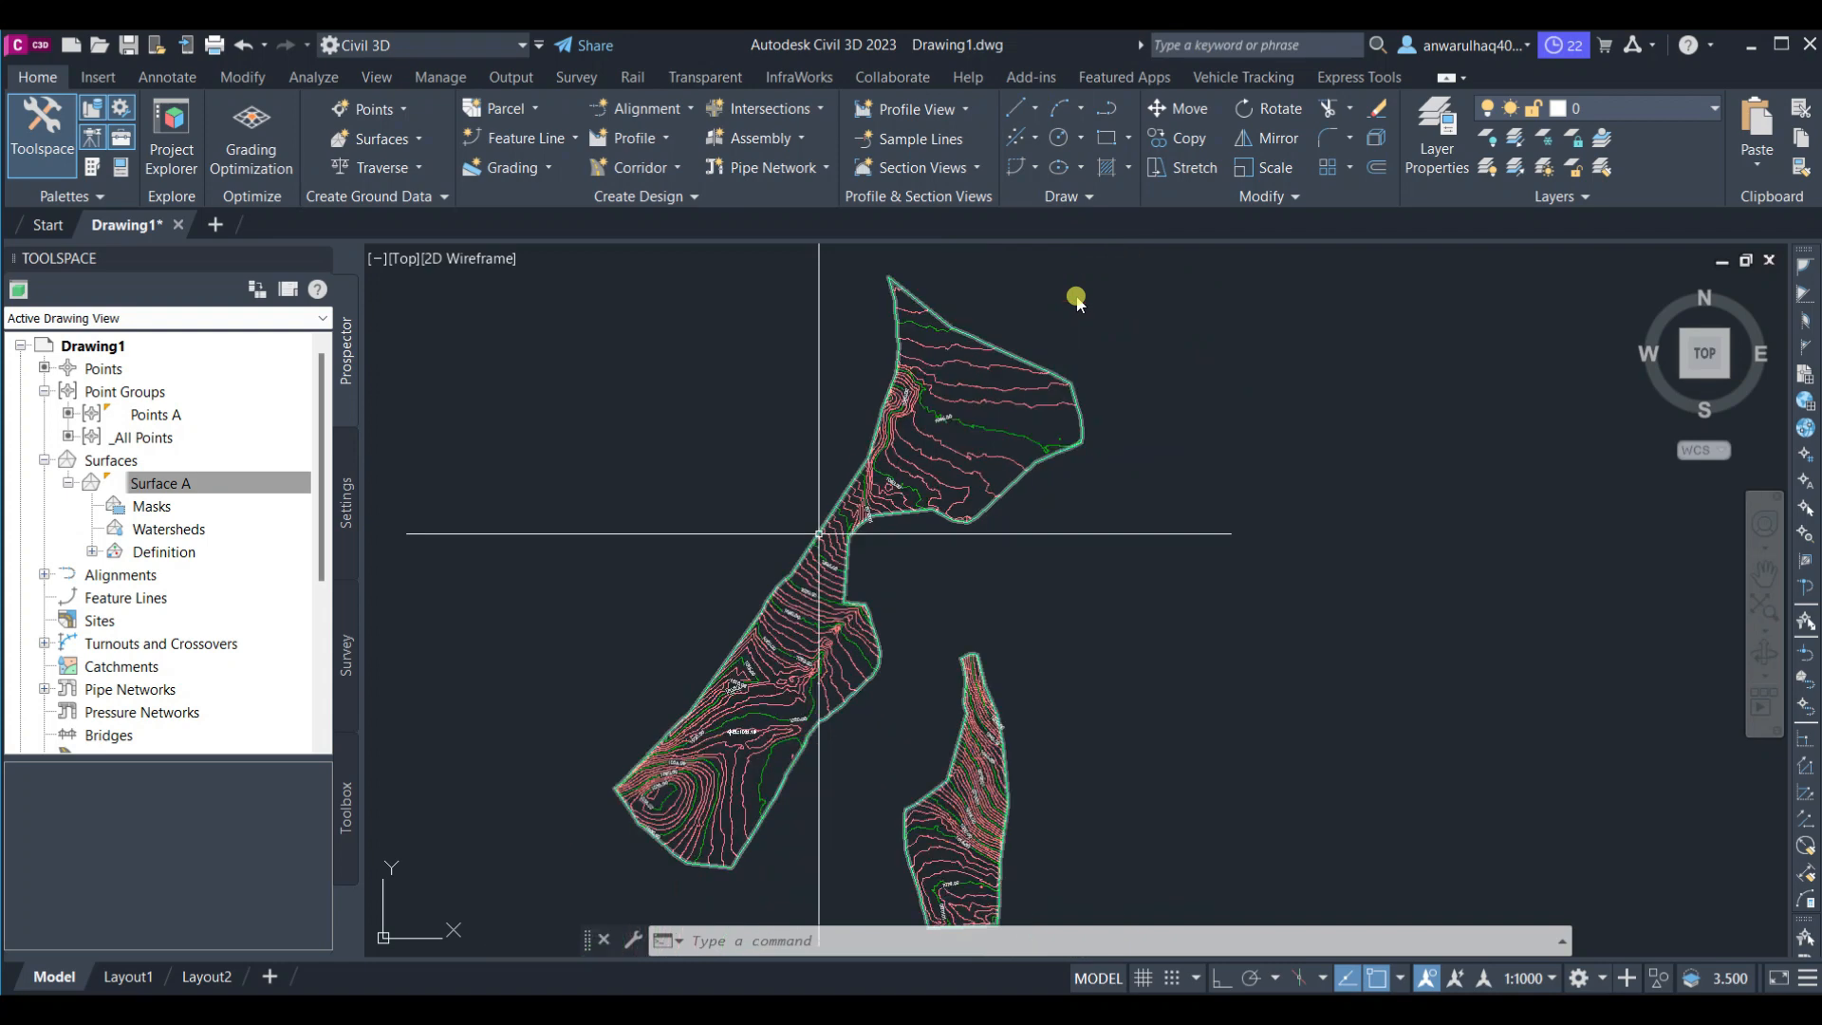
middle_drag(735, 497, 726, 483)
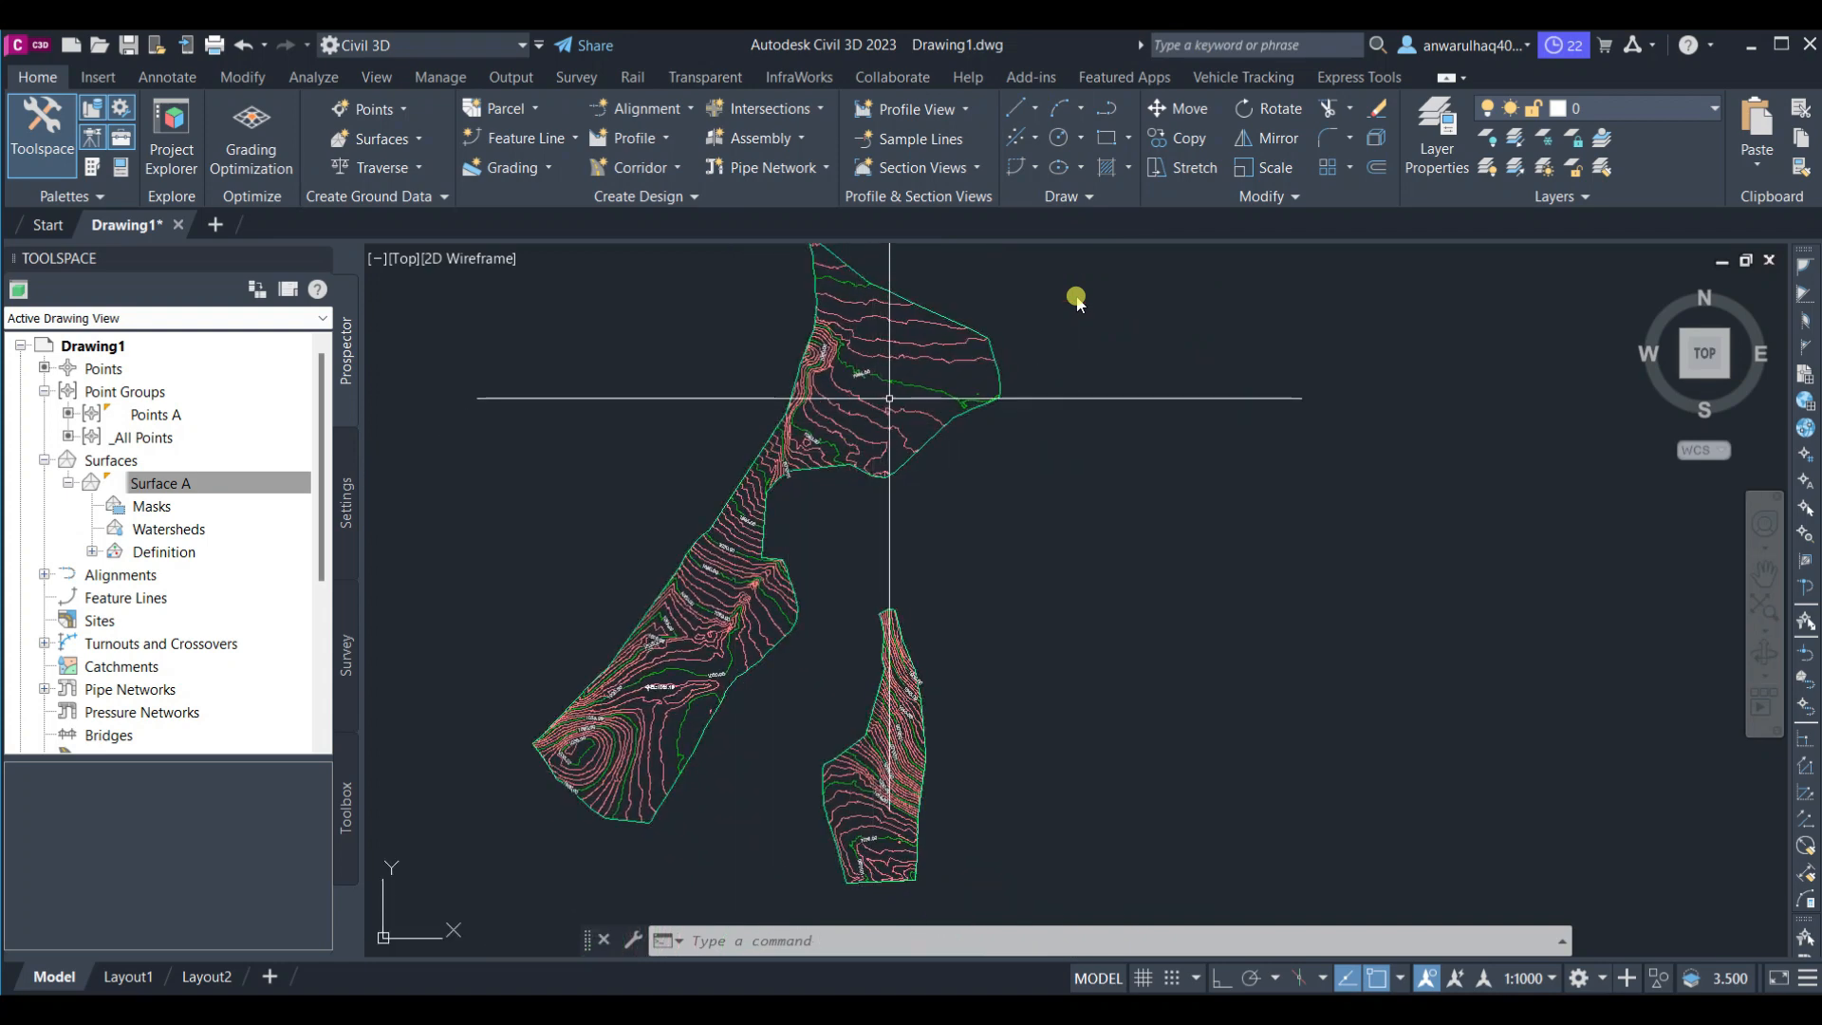
scroll(761, 471, up, 1)
scroll(726, 717, up, 3)
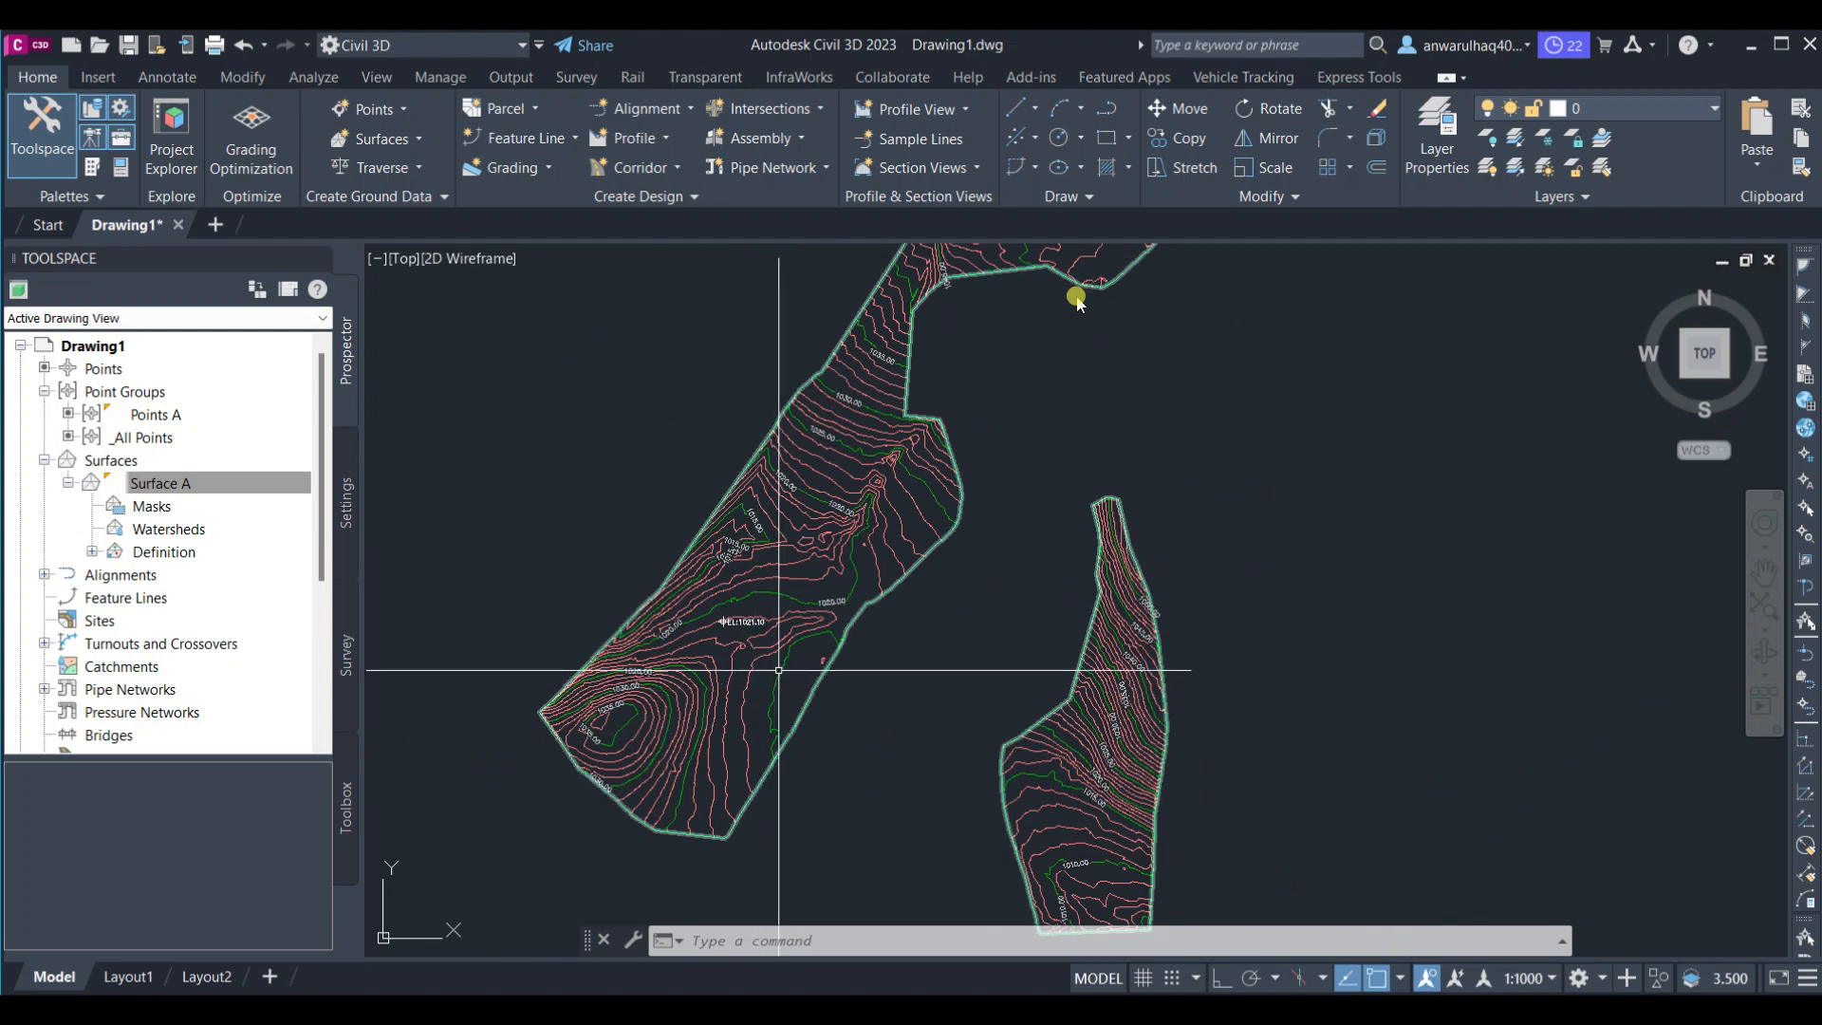
click(778, 670)
scroll(835, 654, down, 4)
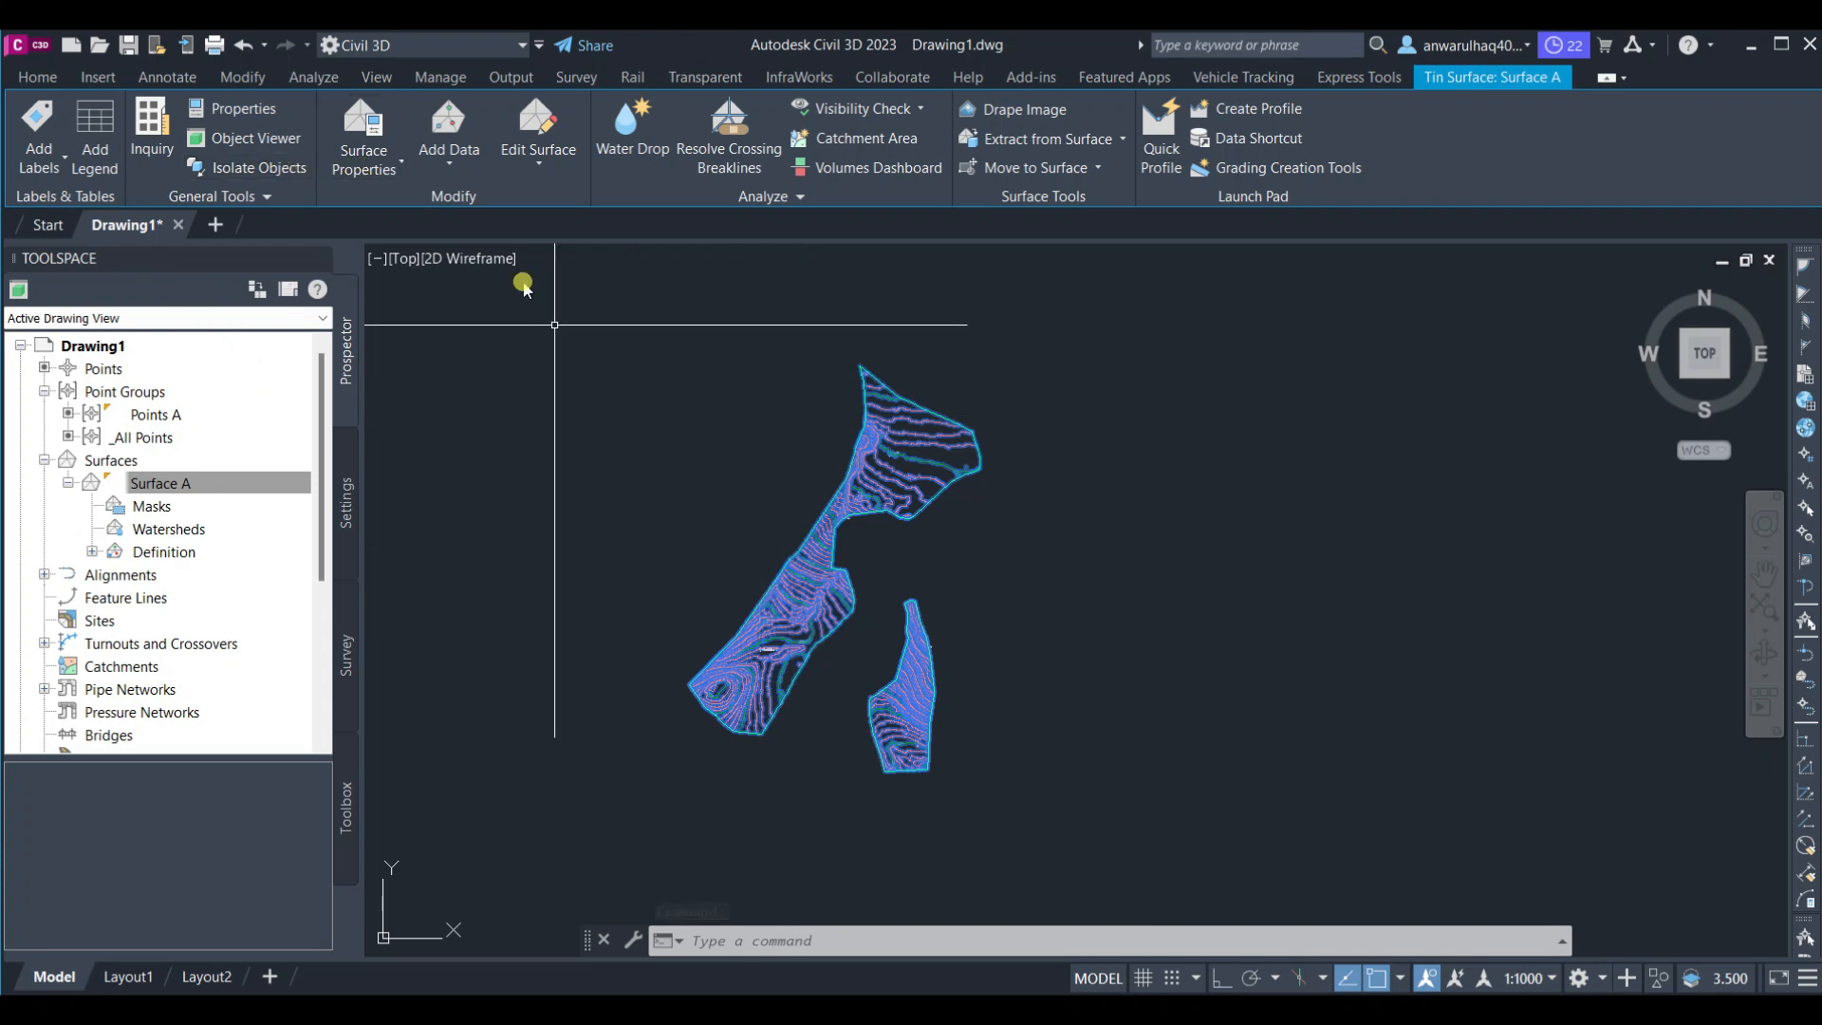
click(363, 162)
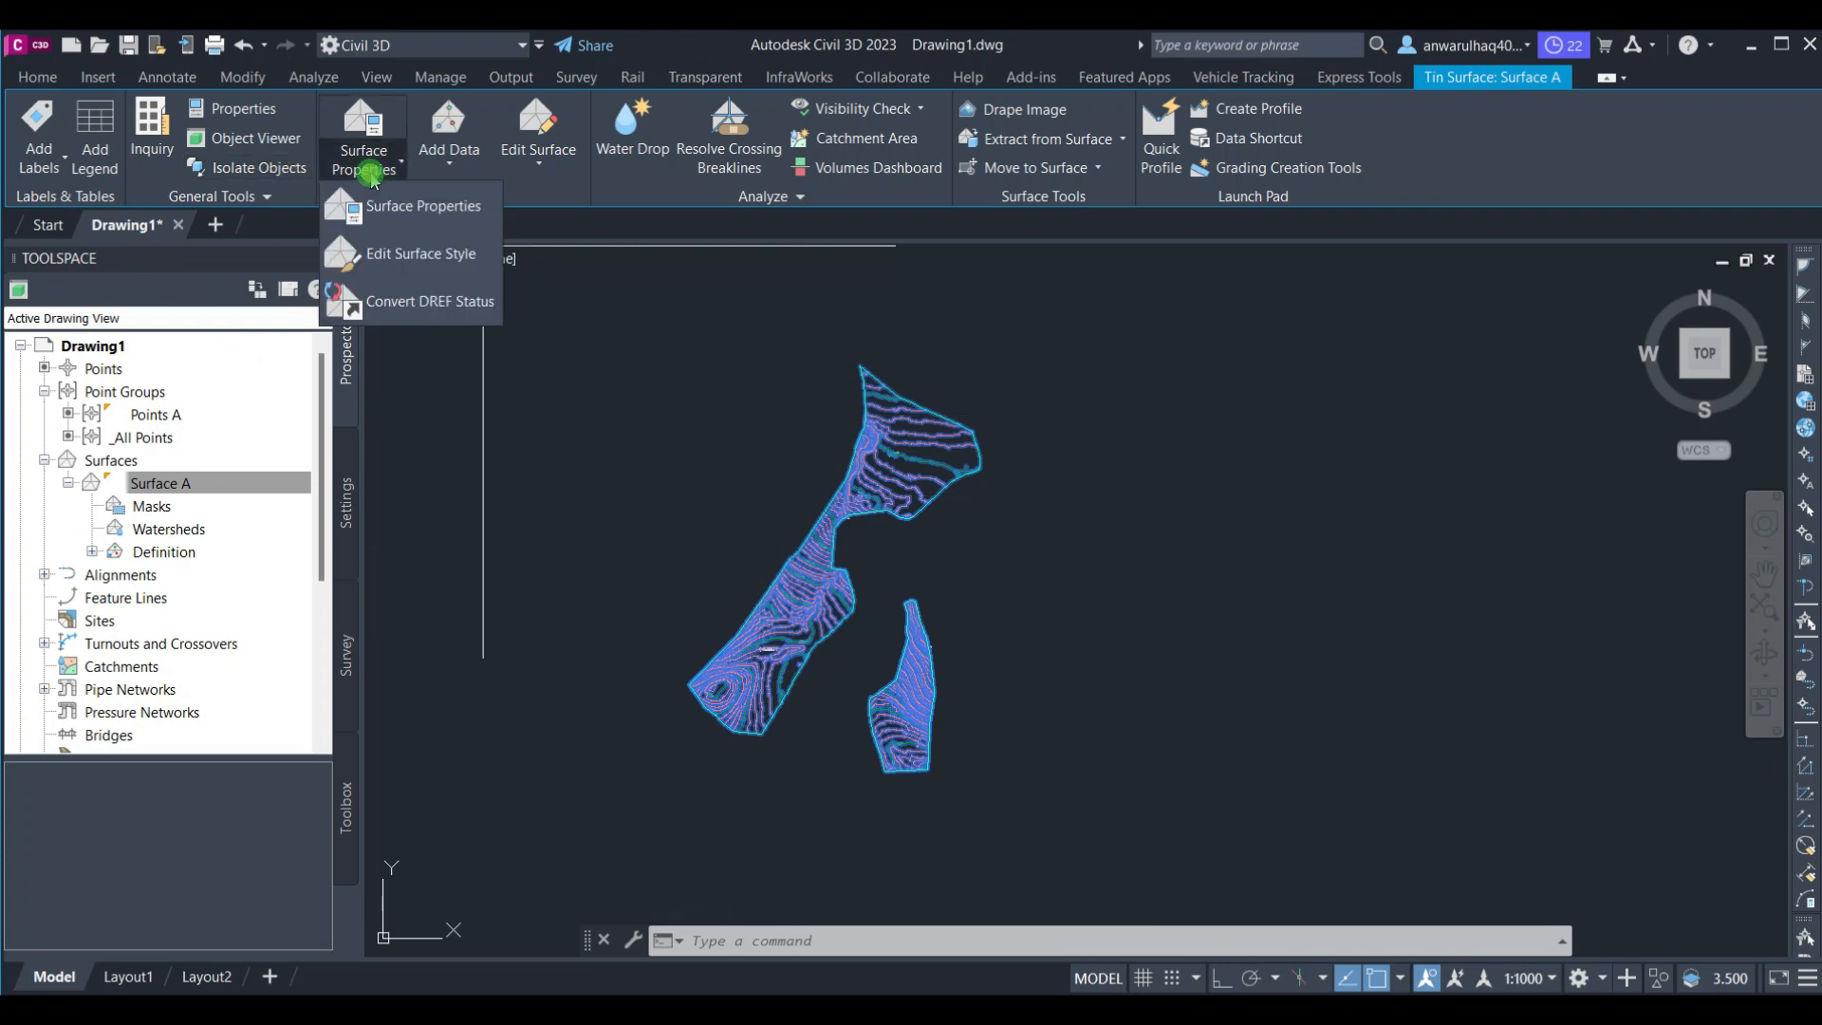
click(430, 244)
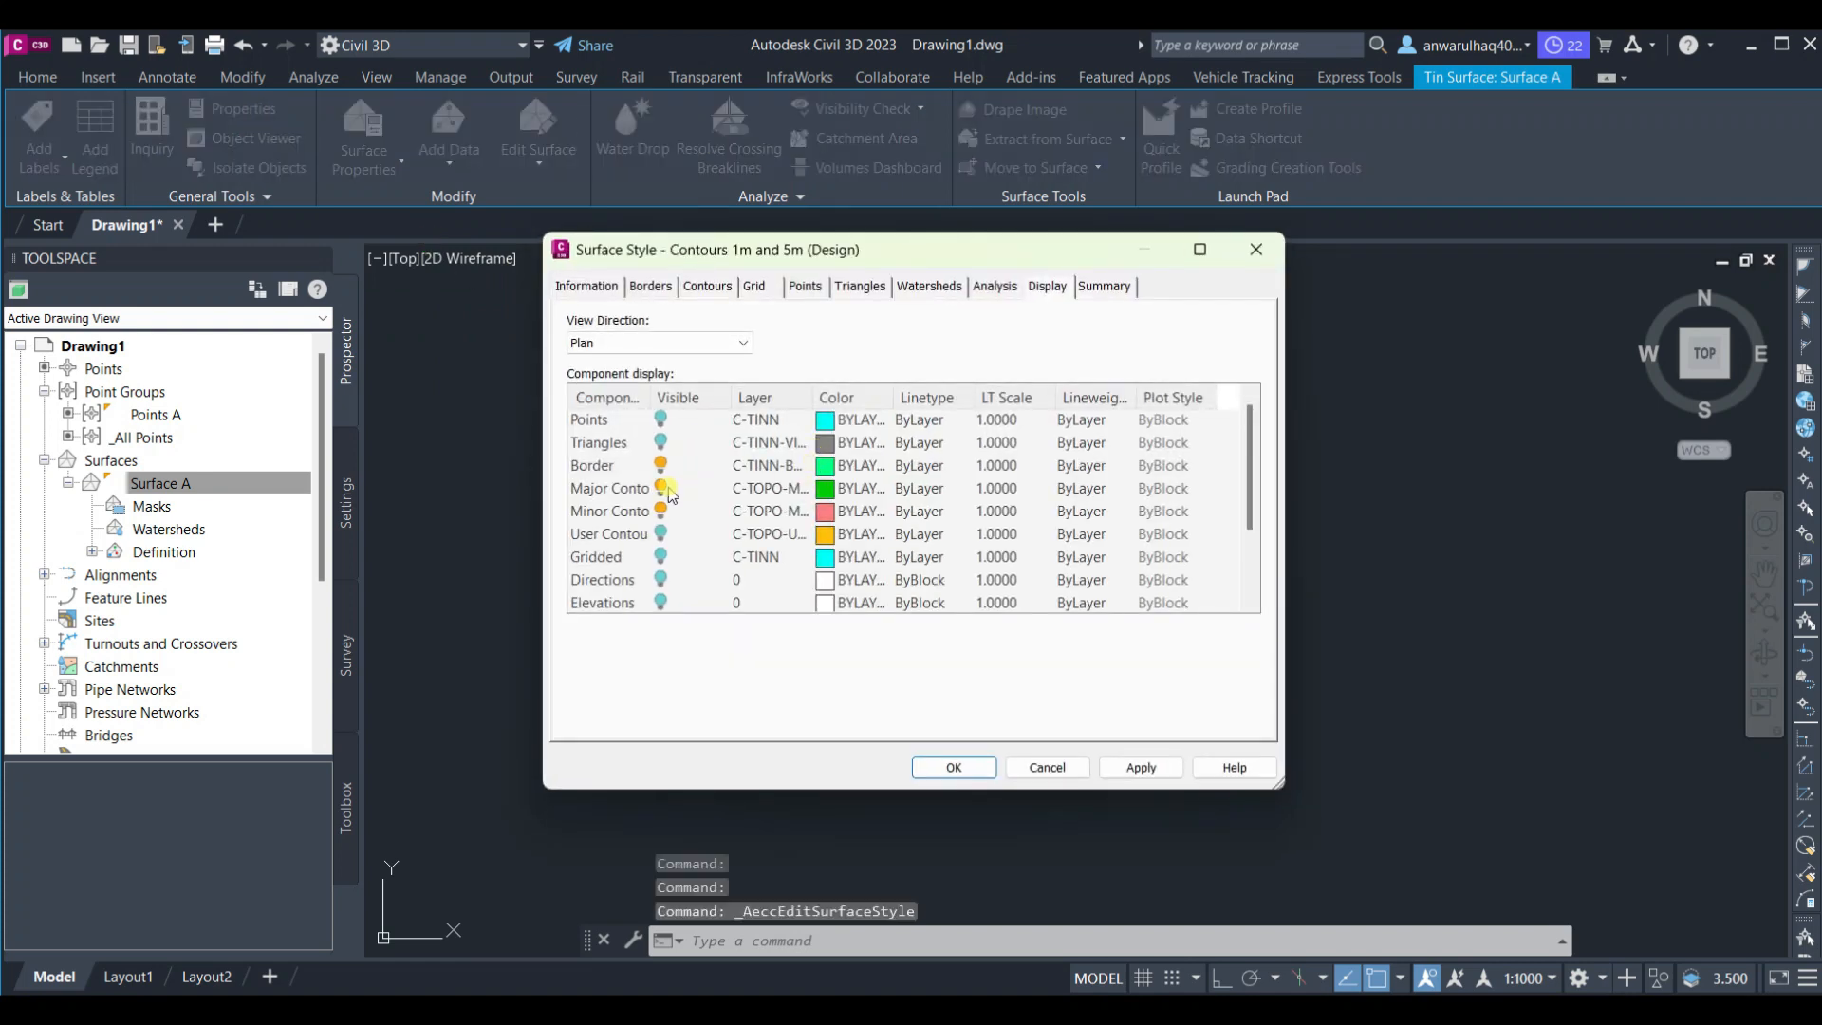
scroll(661, 579, down, 2)
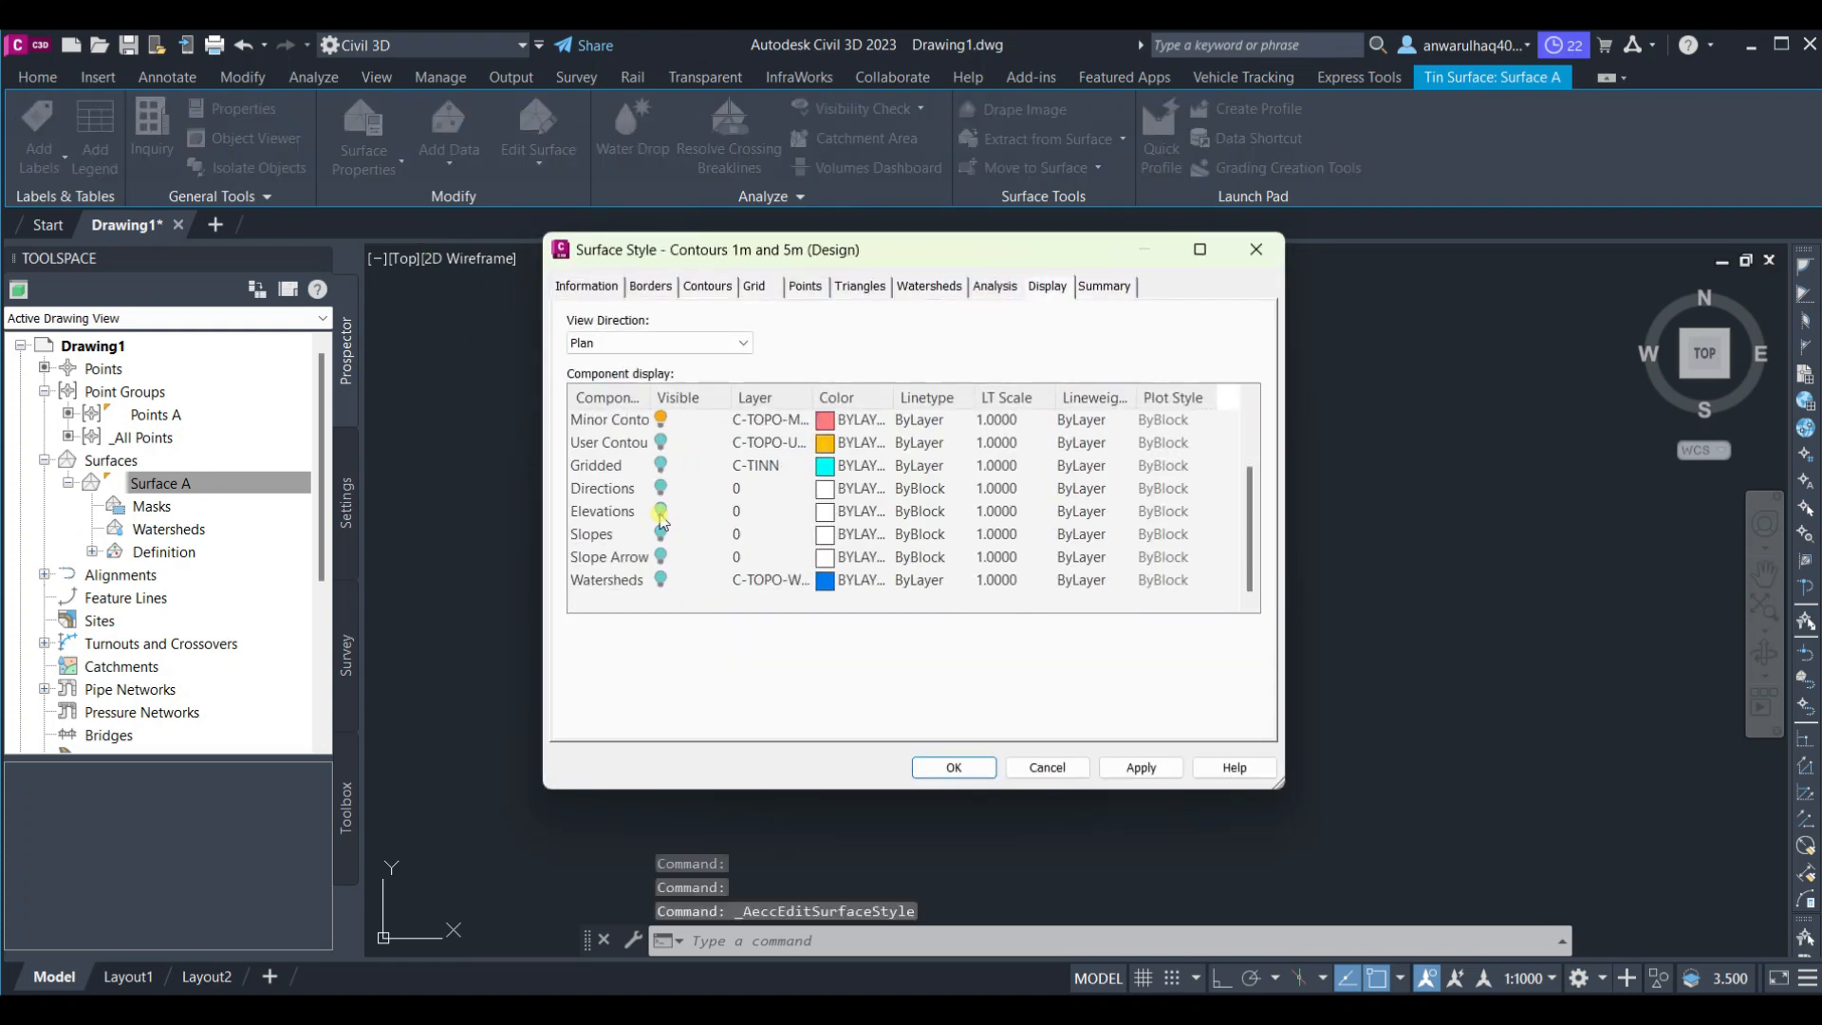
click(660, 515)
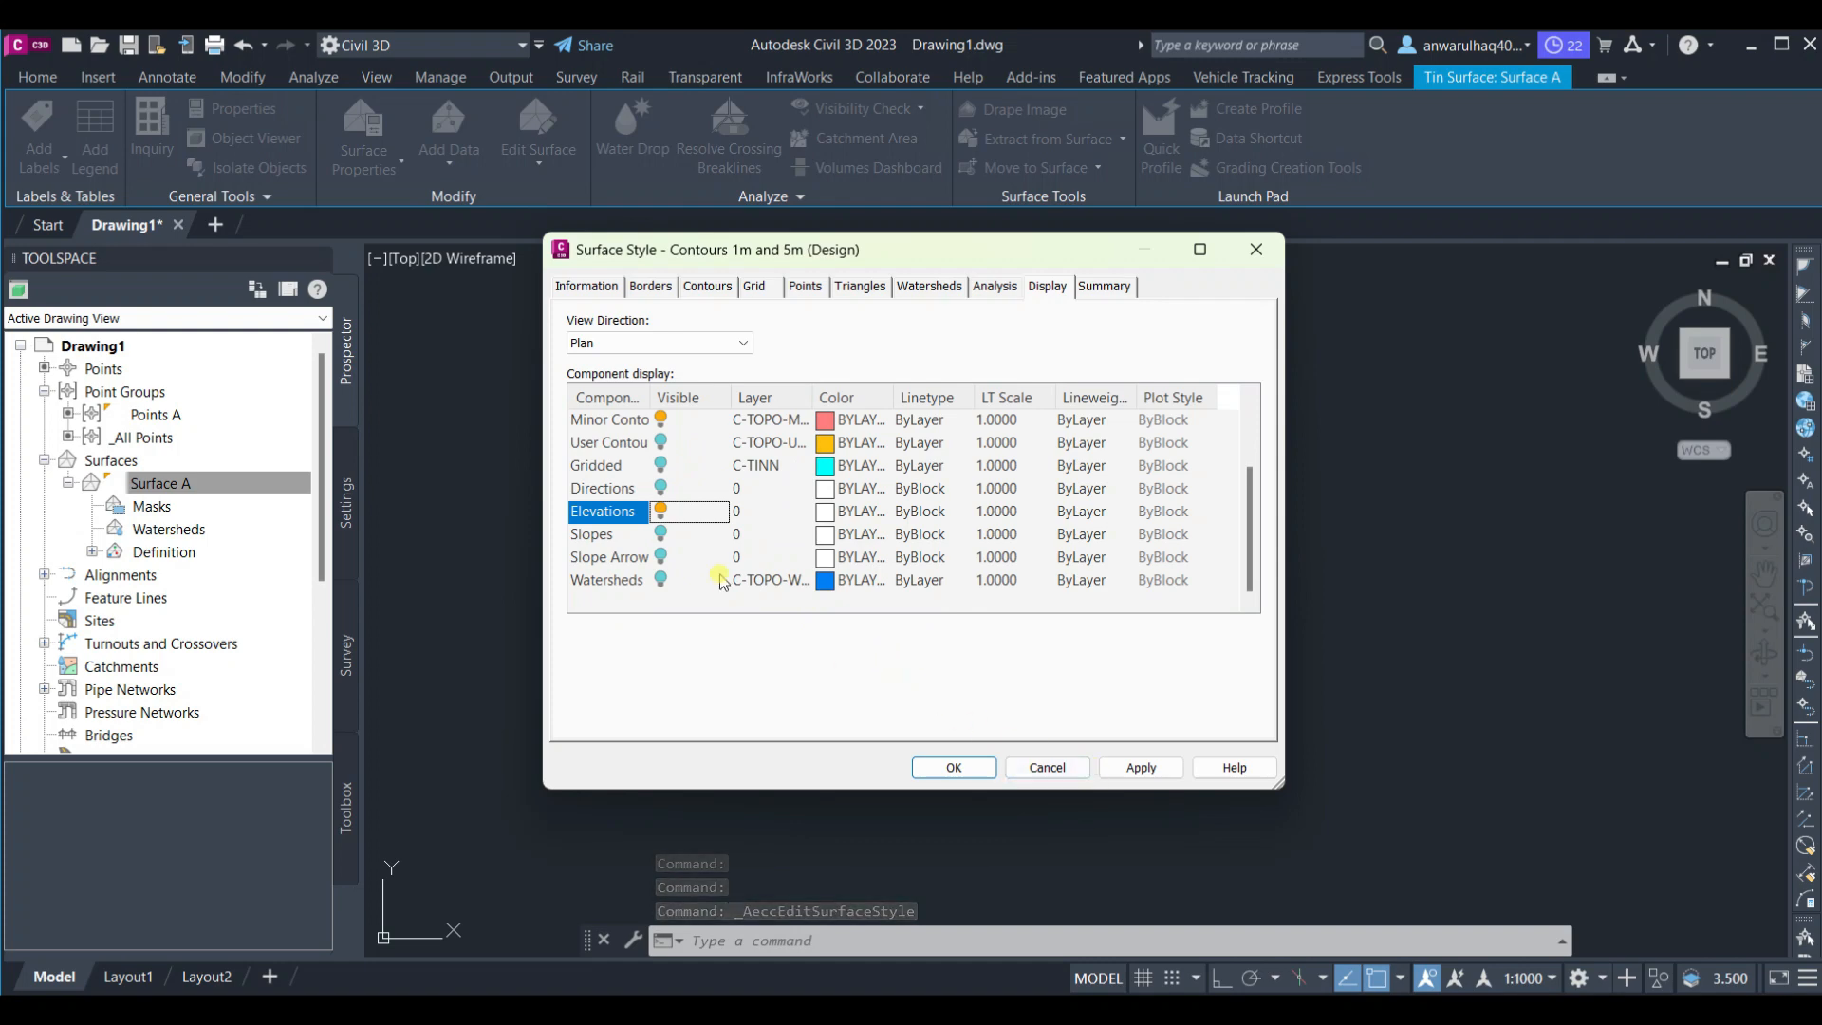
click(934, 764)
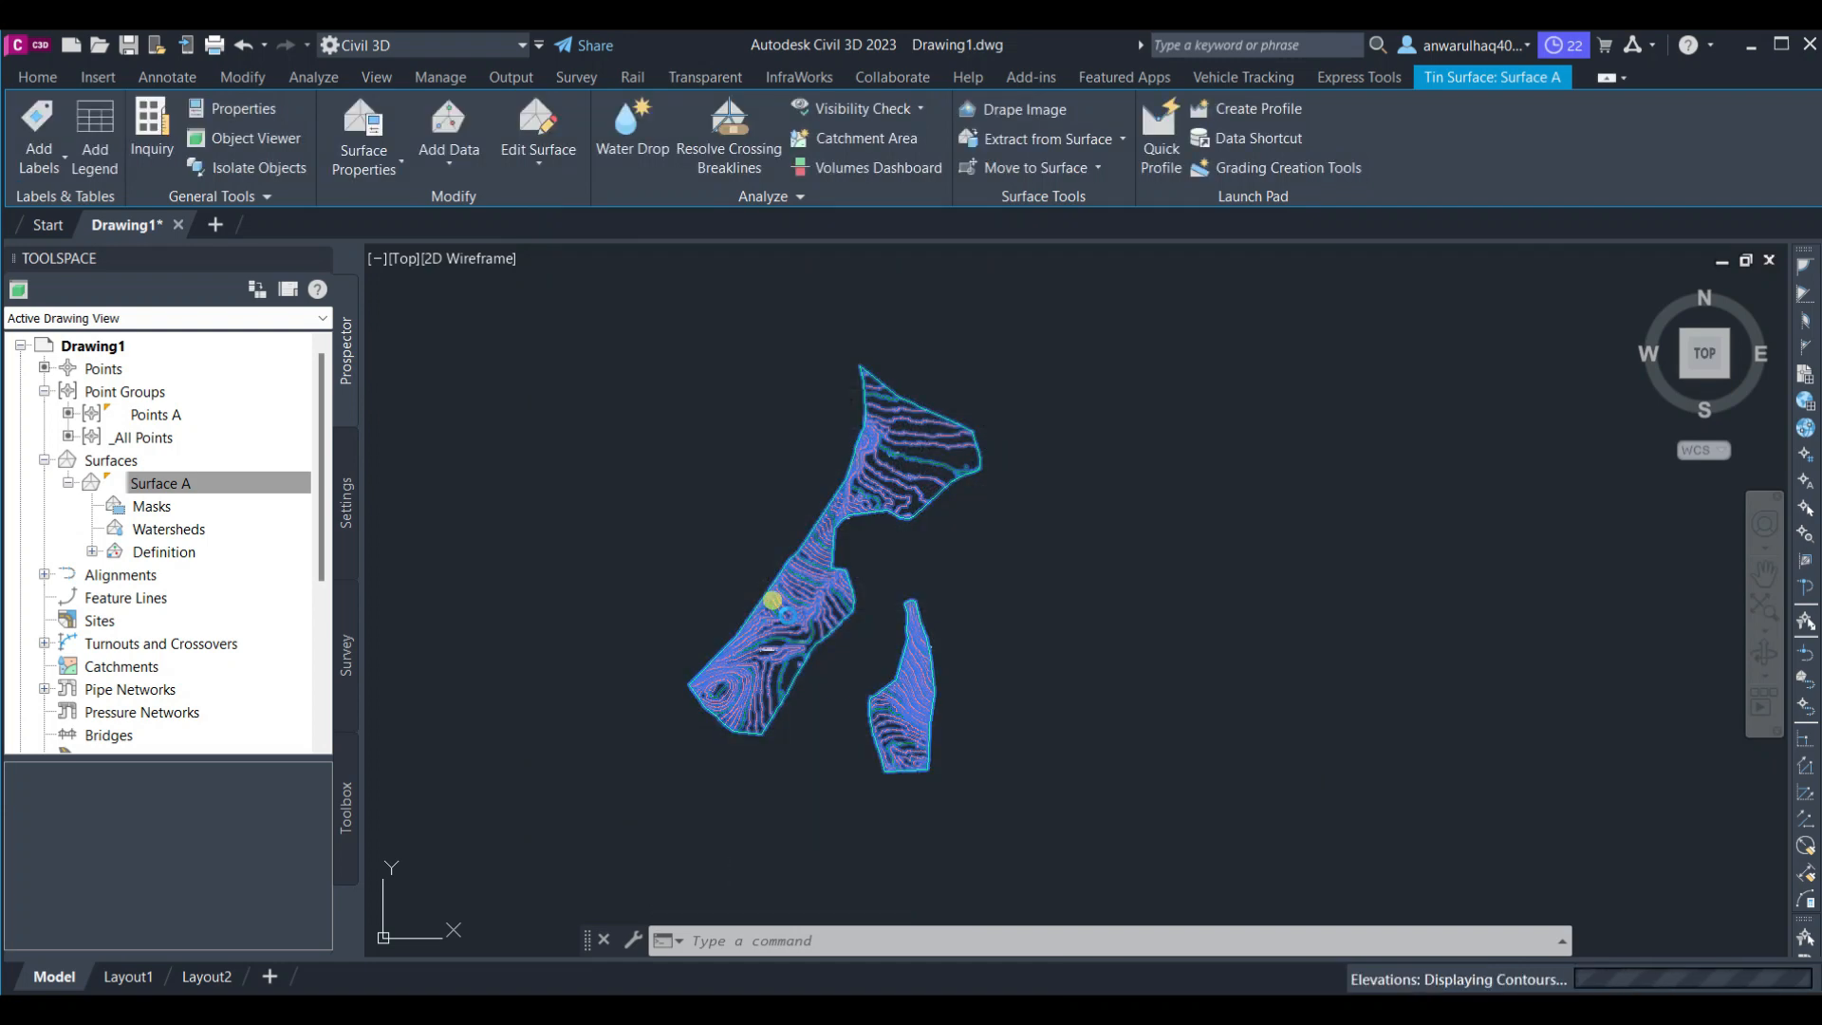
Change Surface A's surface style to Elevation Banding 1m Interval (2D) in its surface properties
scroll(787, 614, up, 4)
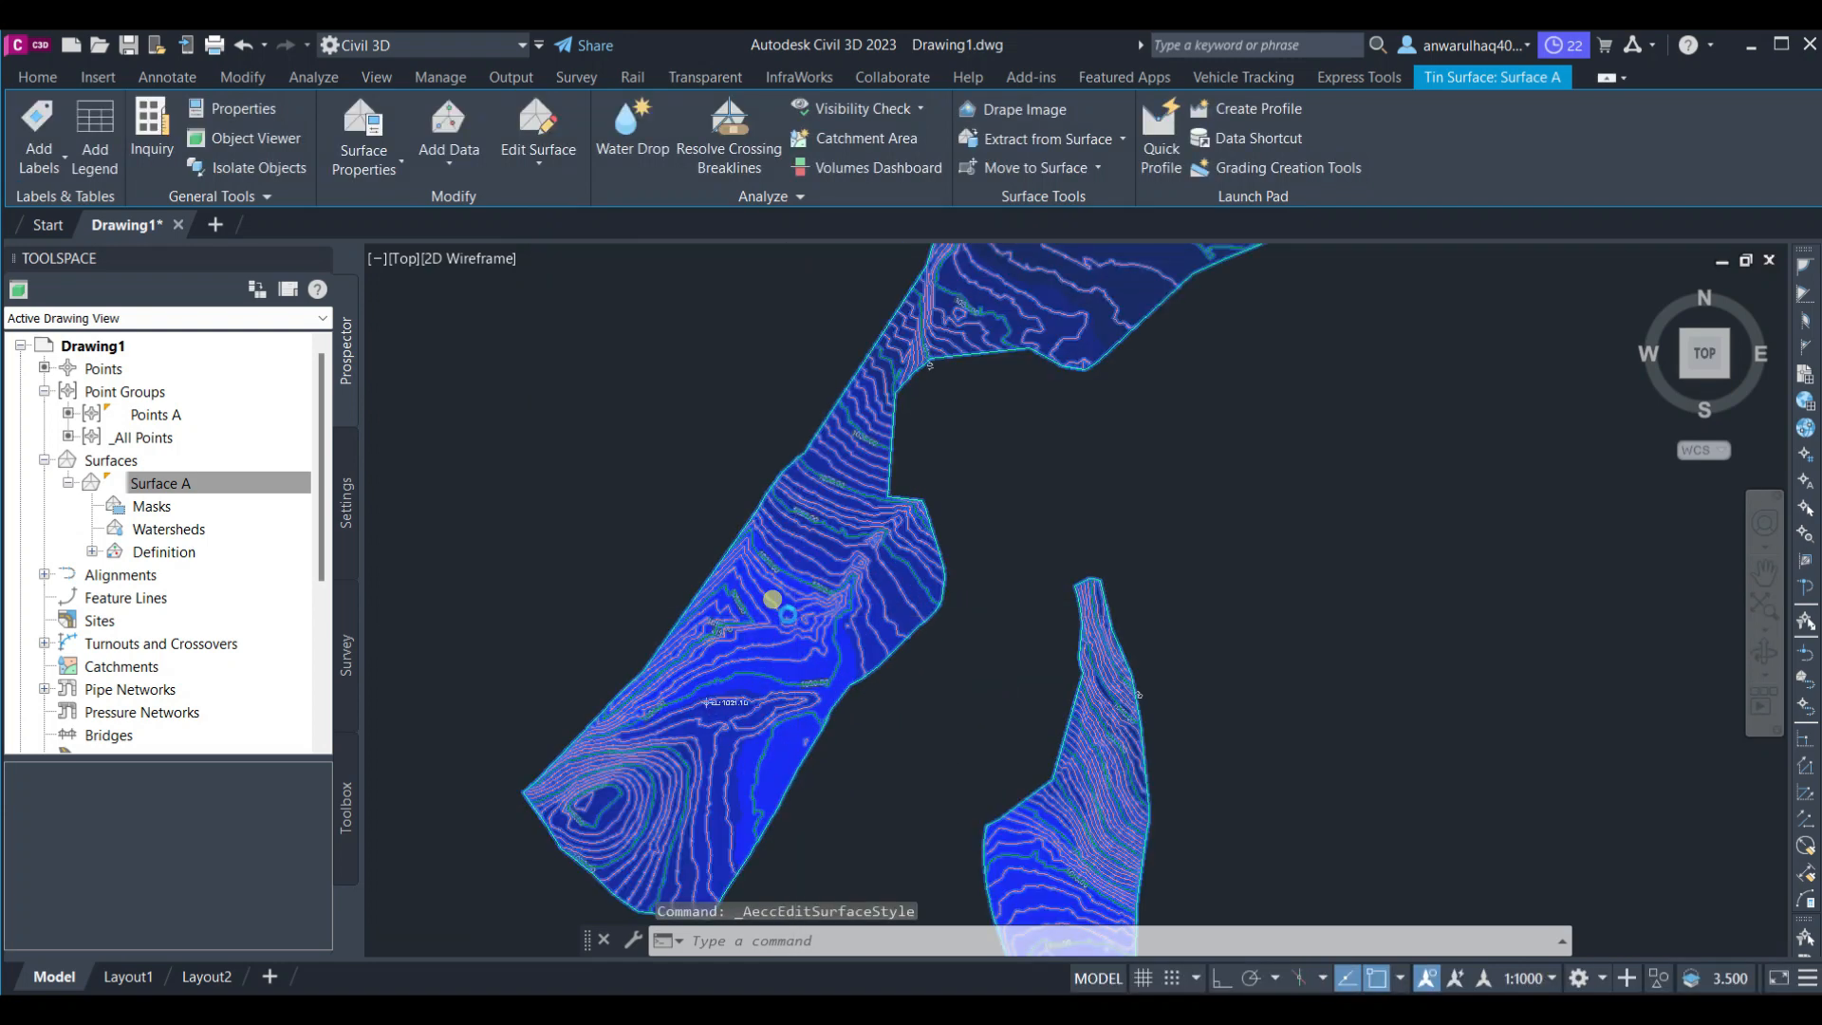
scroll(788, 614, up, 3)
scroll(974, 542, down, 5)
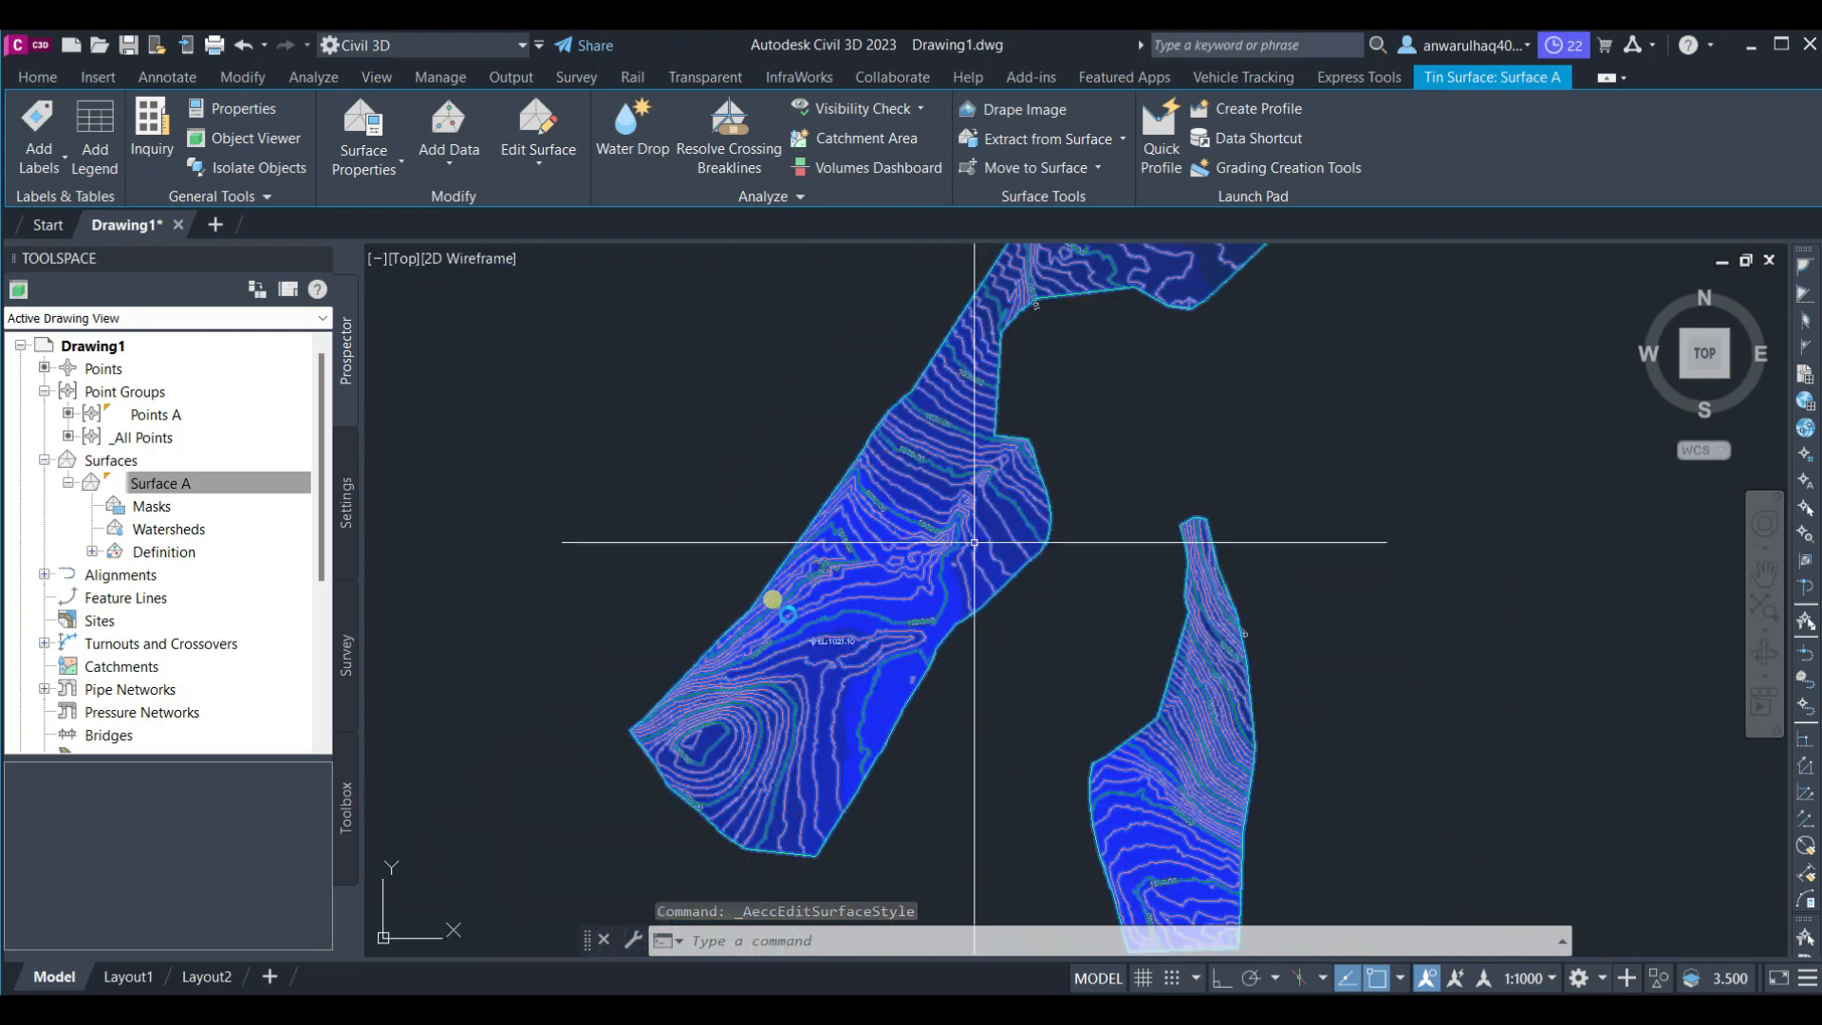
mouse_move(937, 549)
middle_down()
mouse_move(891, 493)
mouse_move(902, 326)
middle_up()
scroll(805, 474, up, 4)
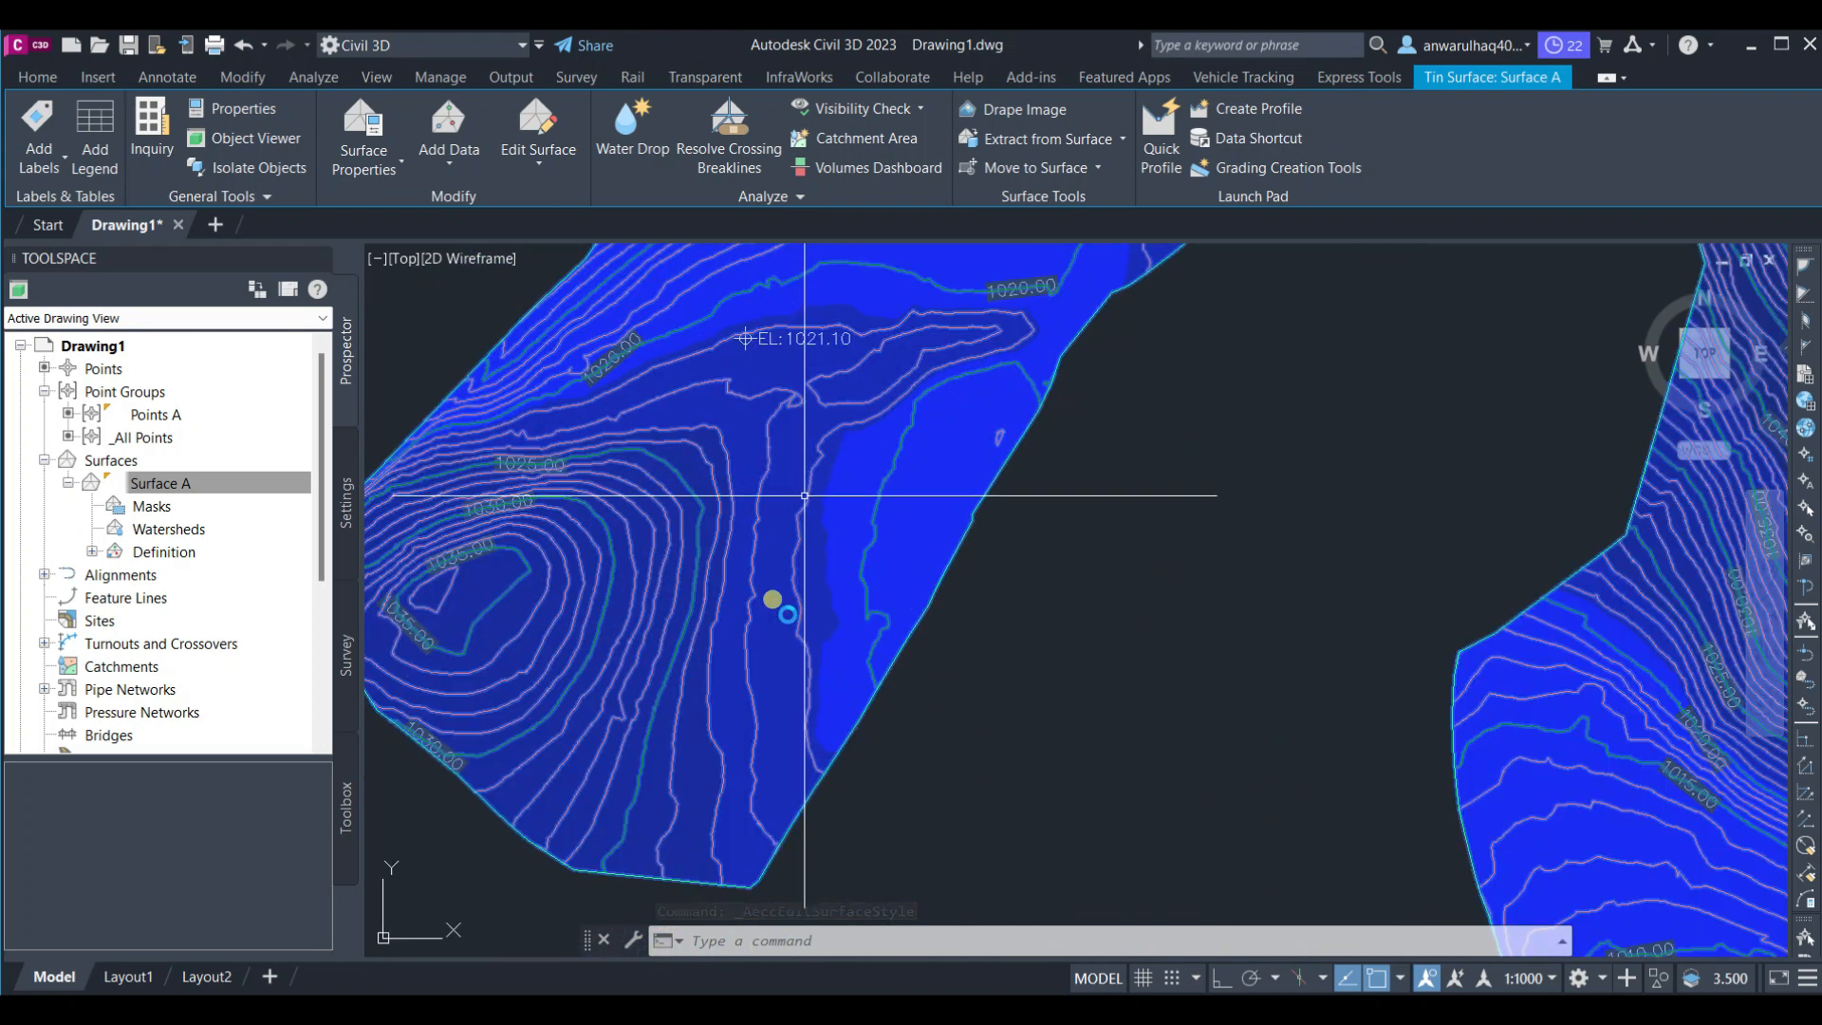
scroll(816, 512, down, 4)
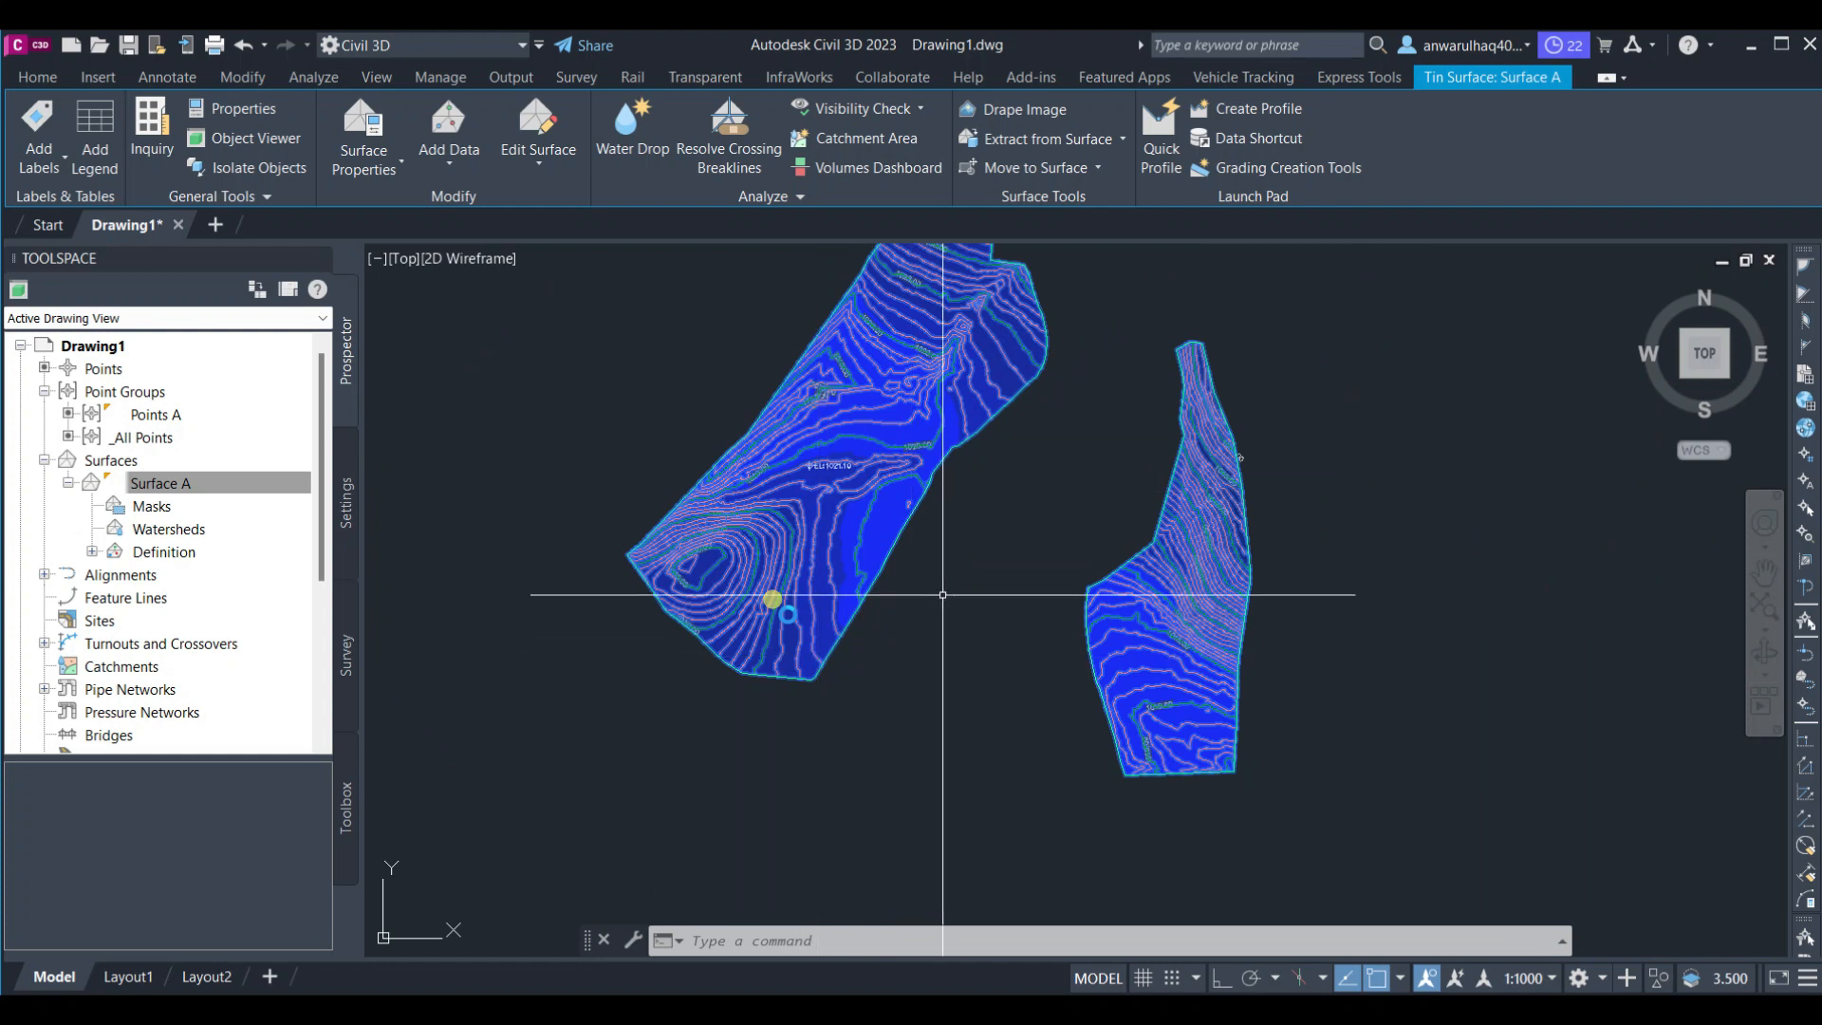
middle_drag(825, 585, 801, 642)
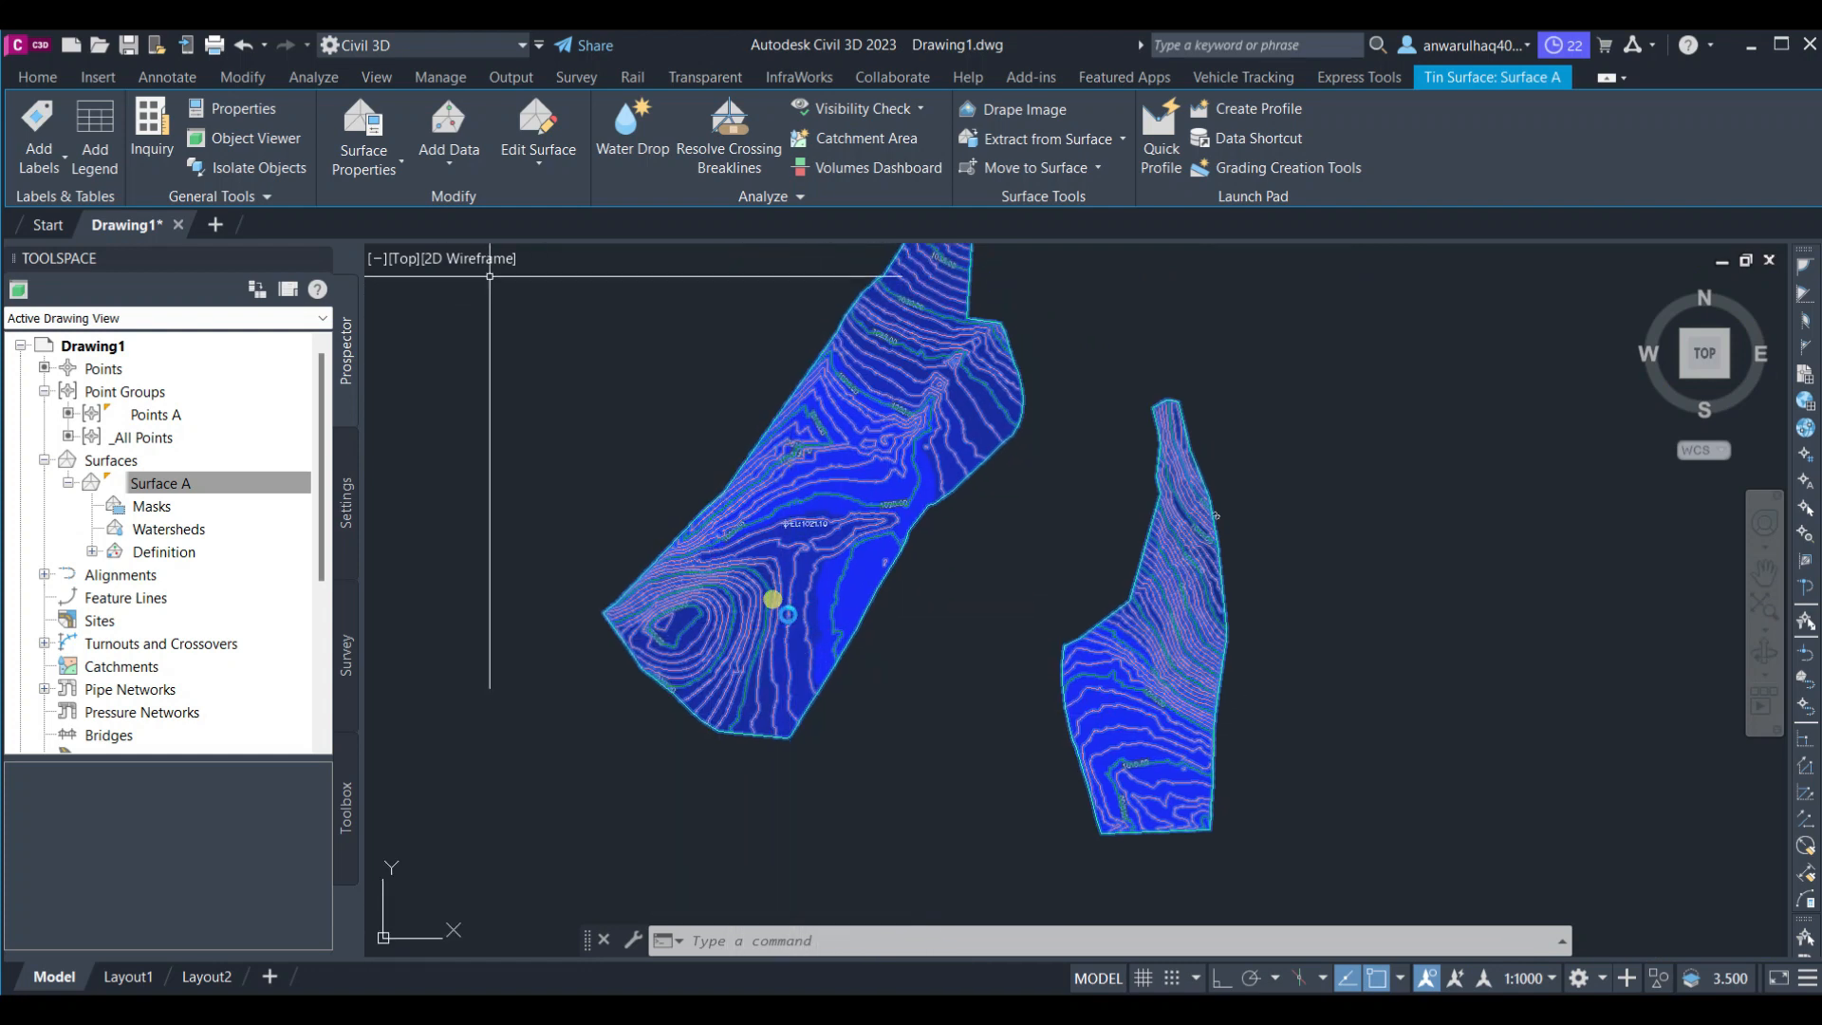
click(391, 168)
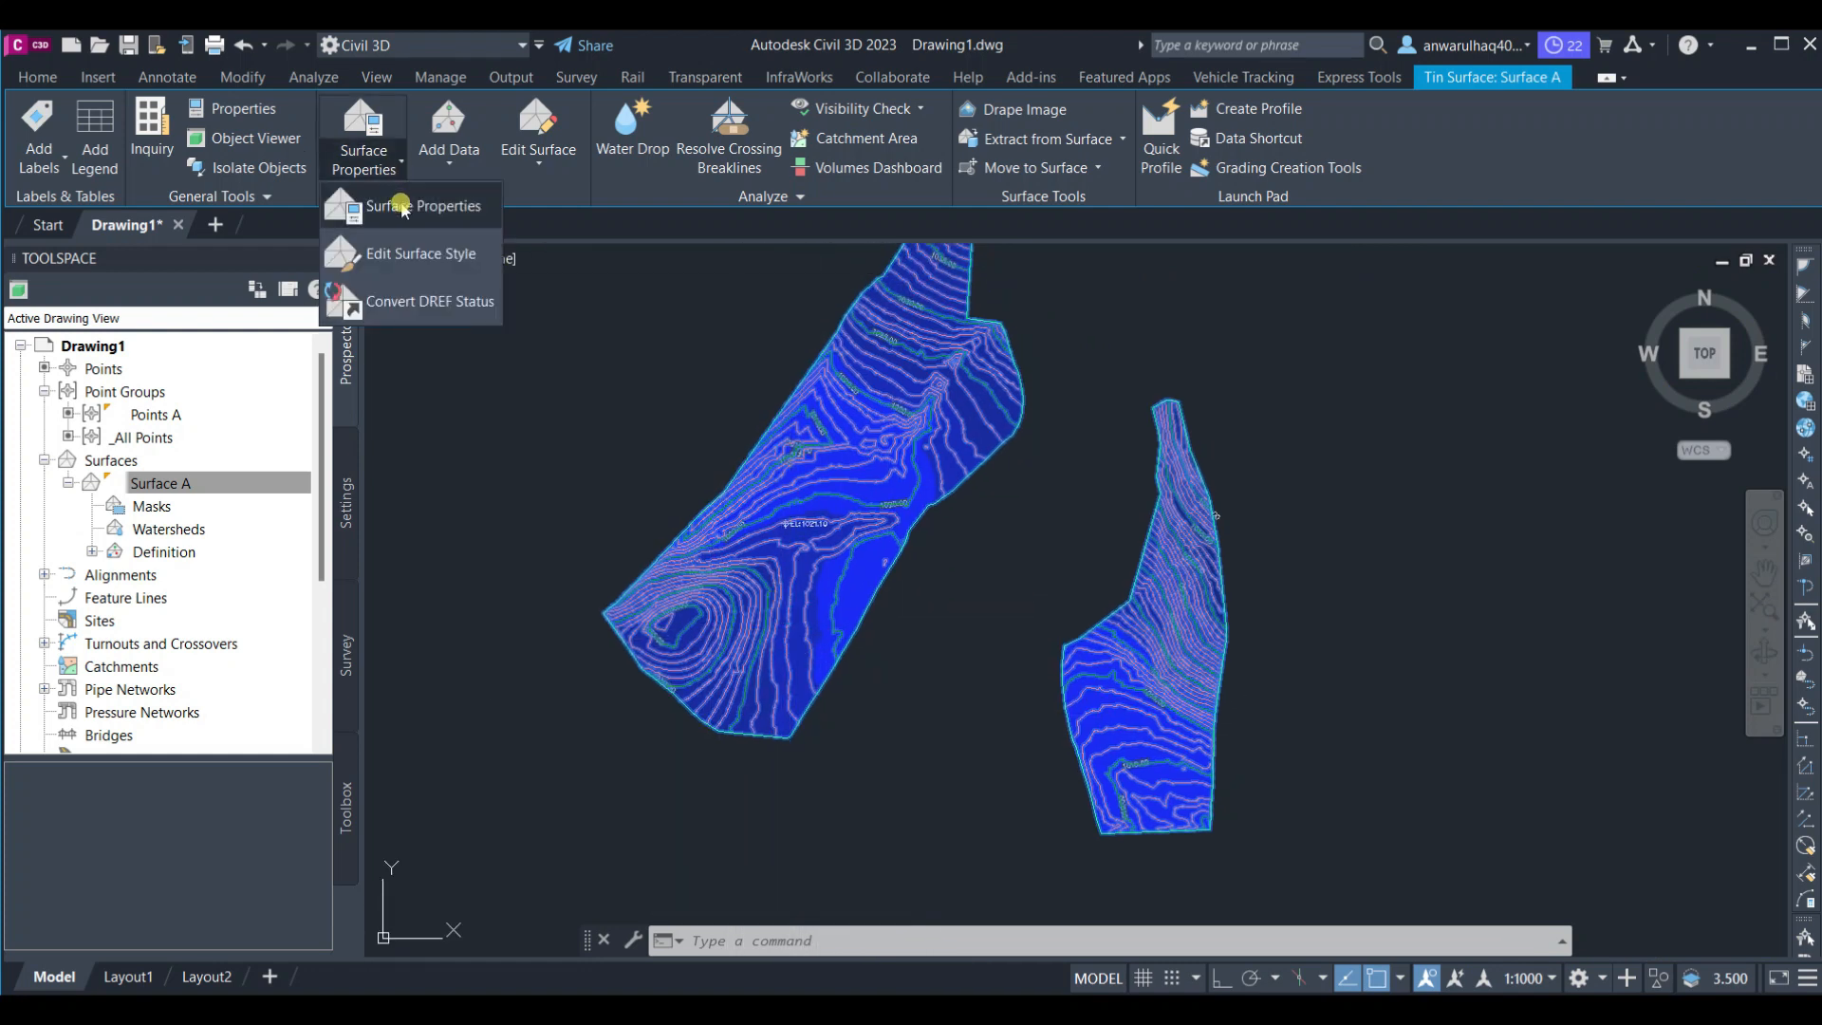
click(401, 206)
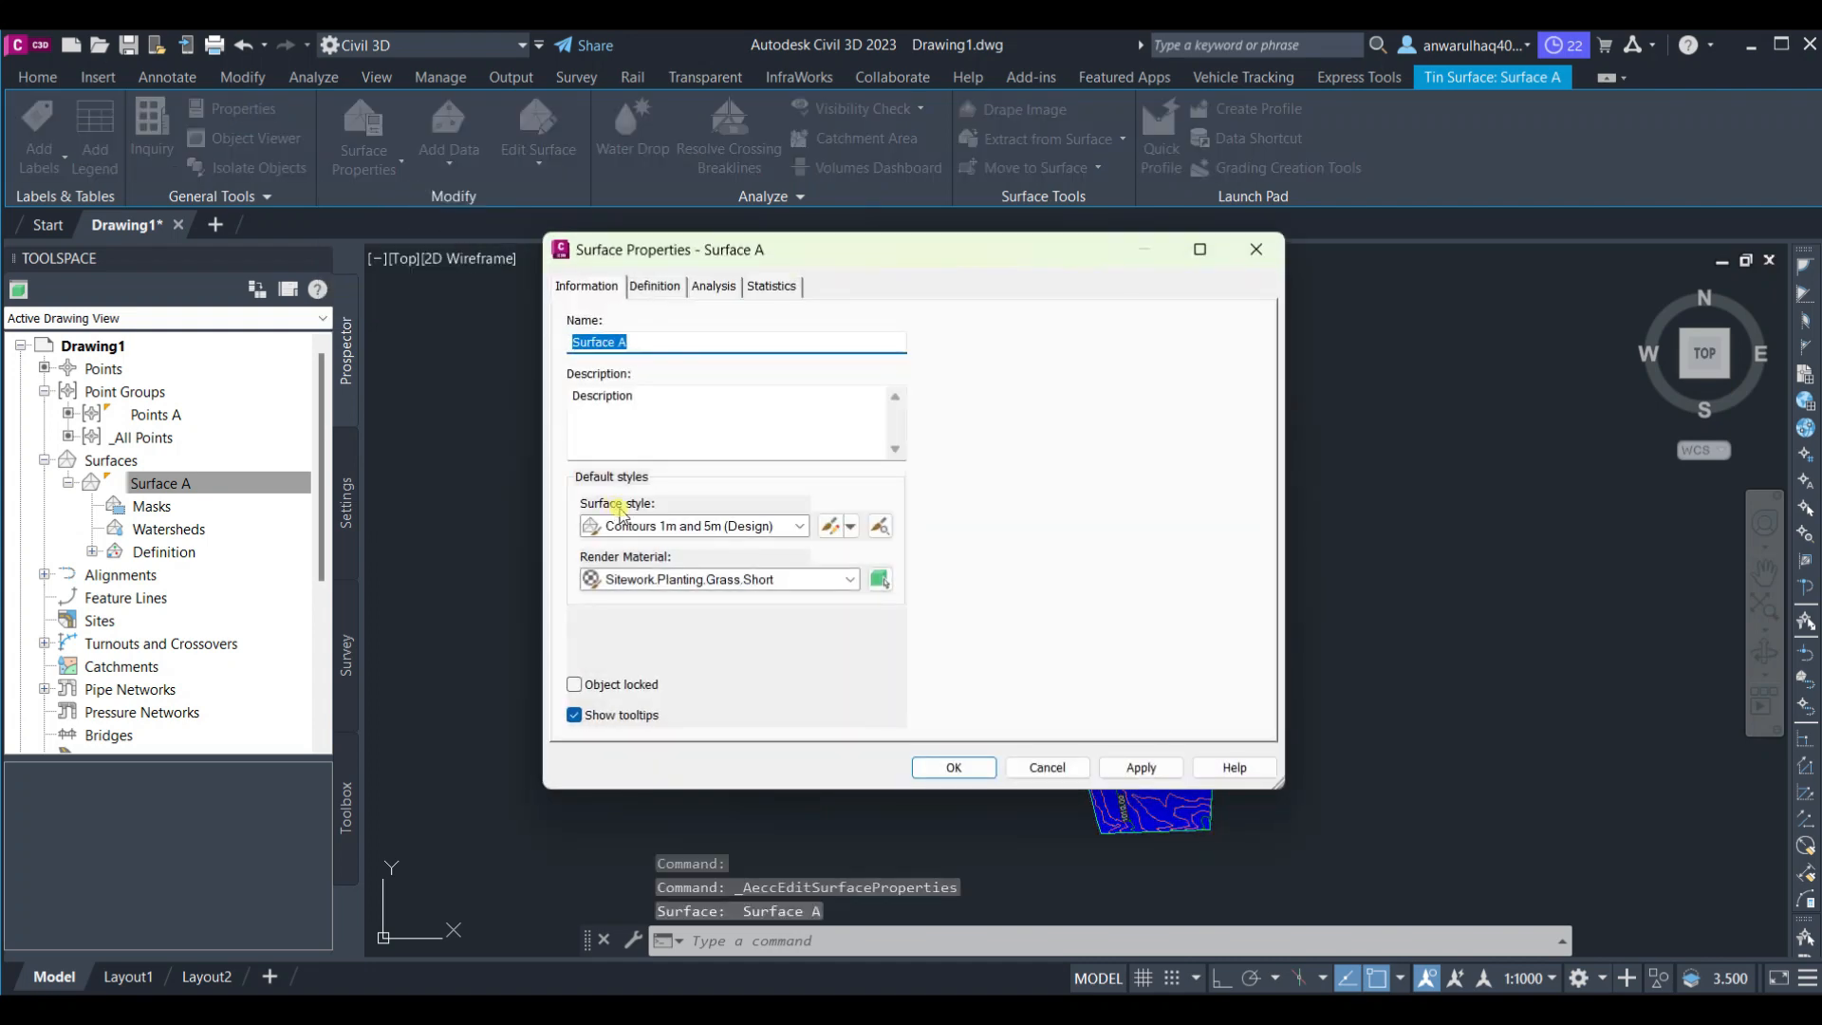
click(798, 525)
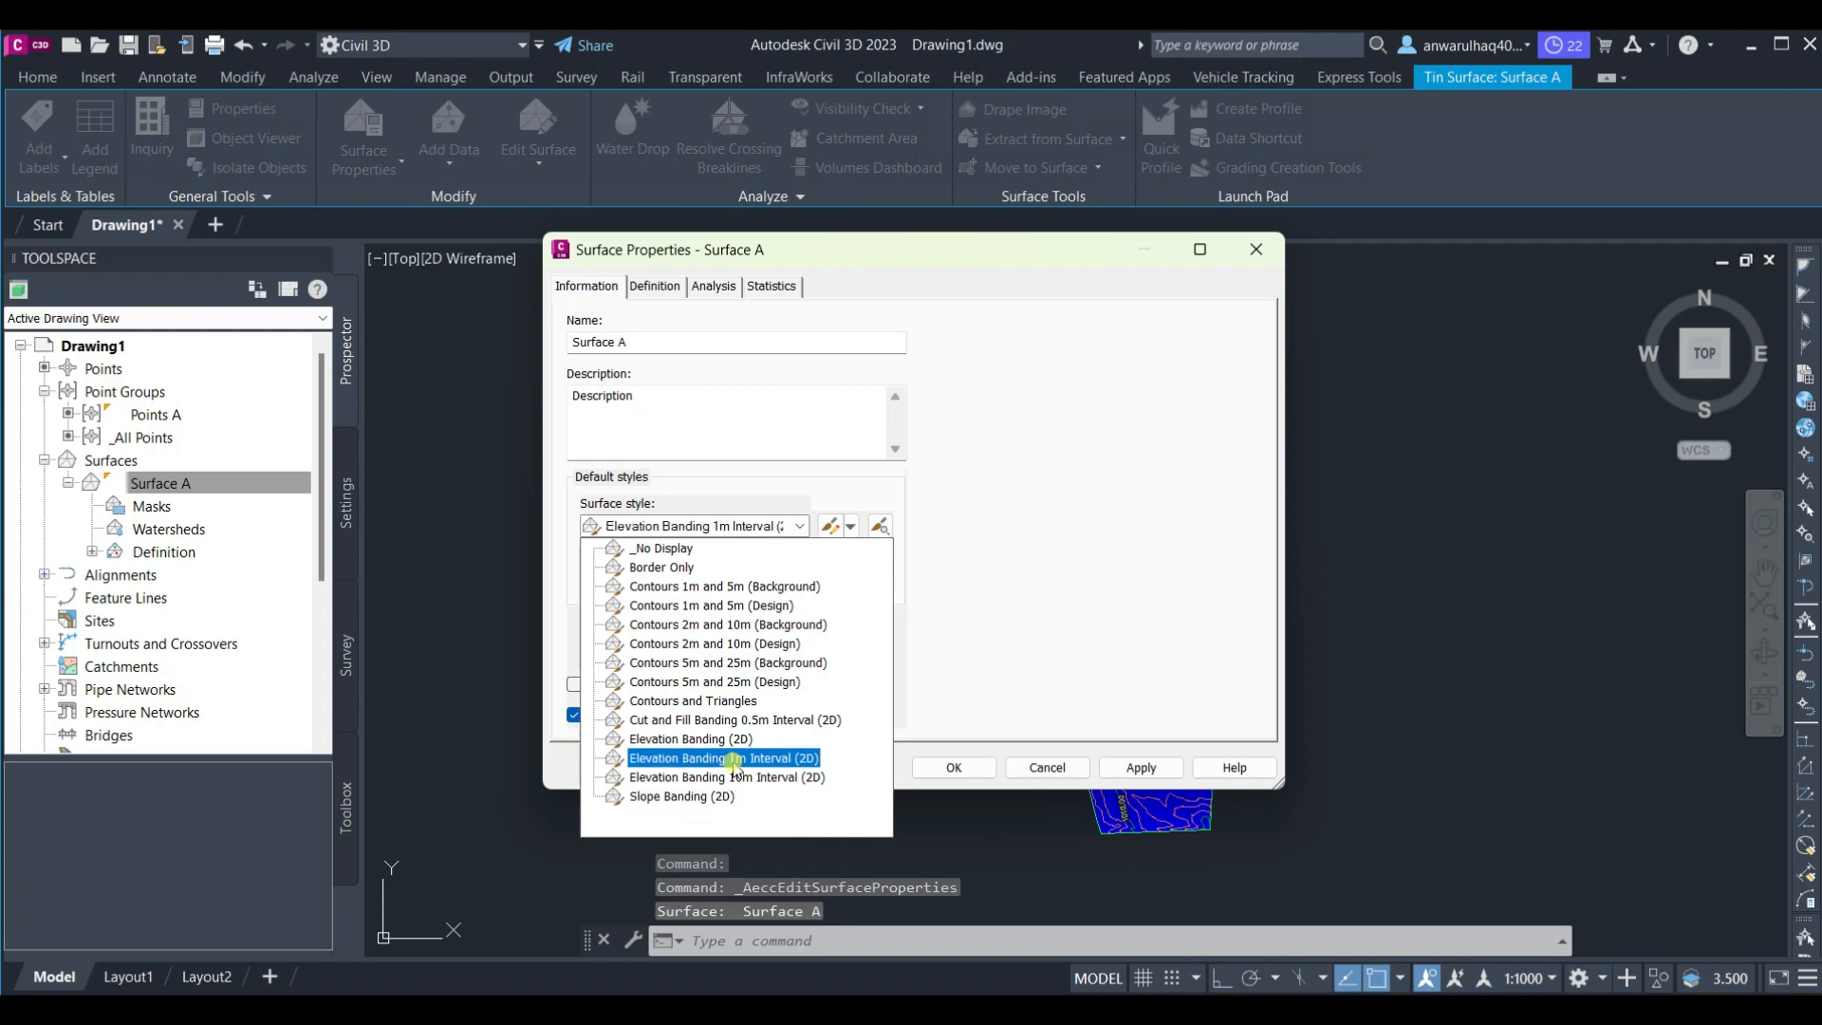
click(733, 760)
click(966, 765)
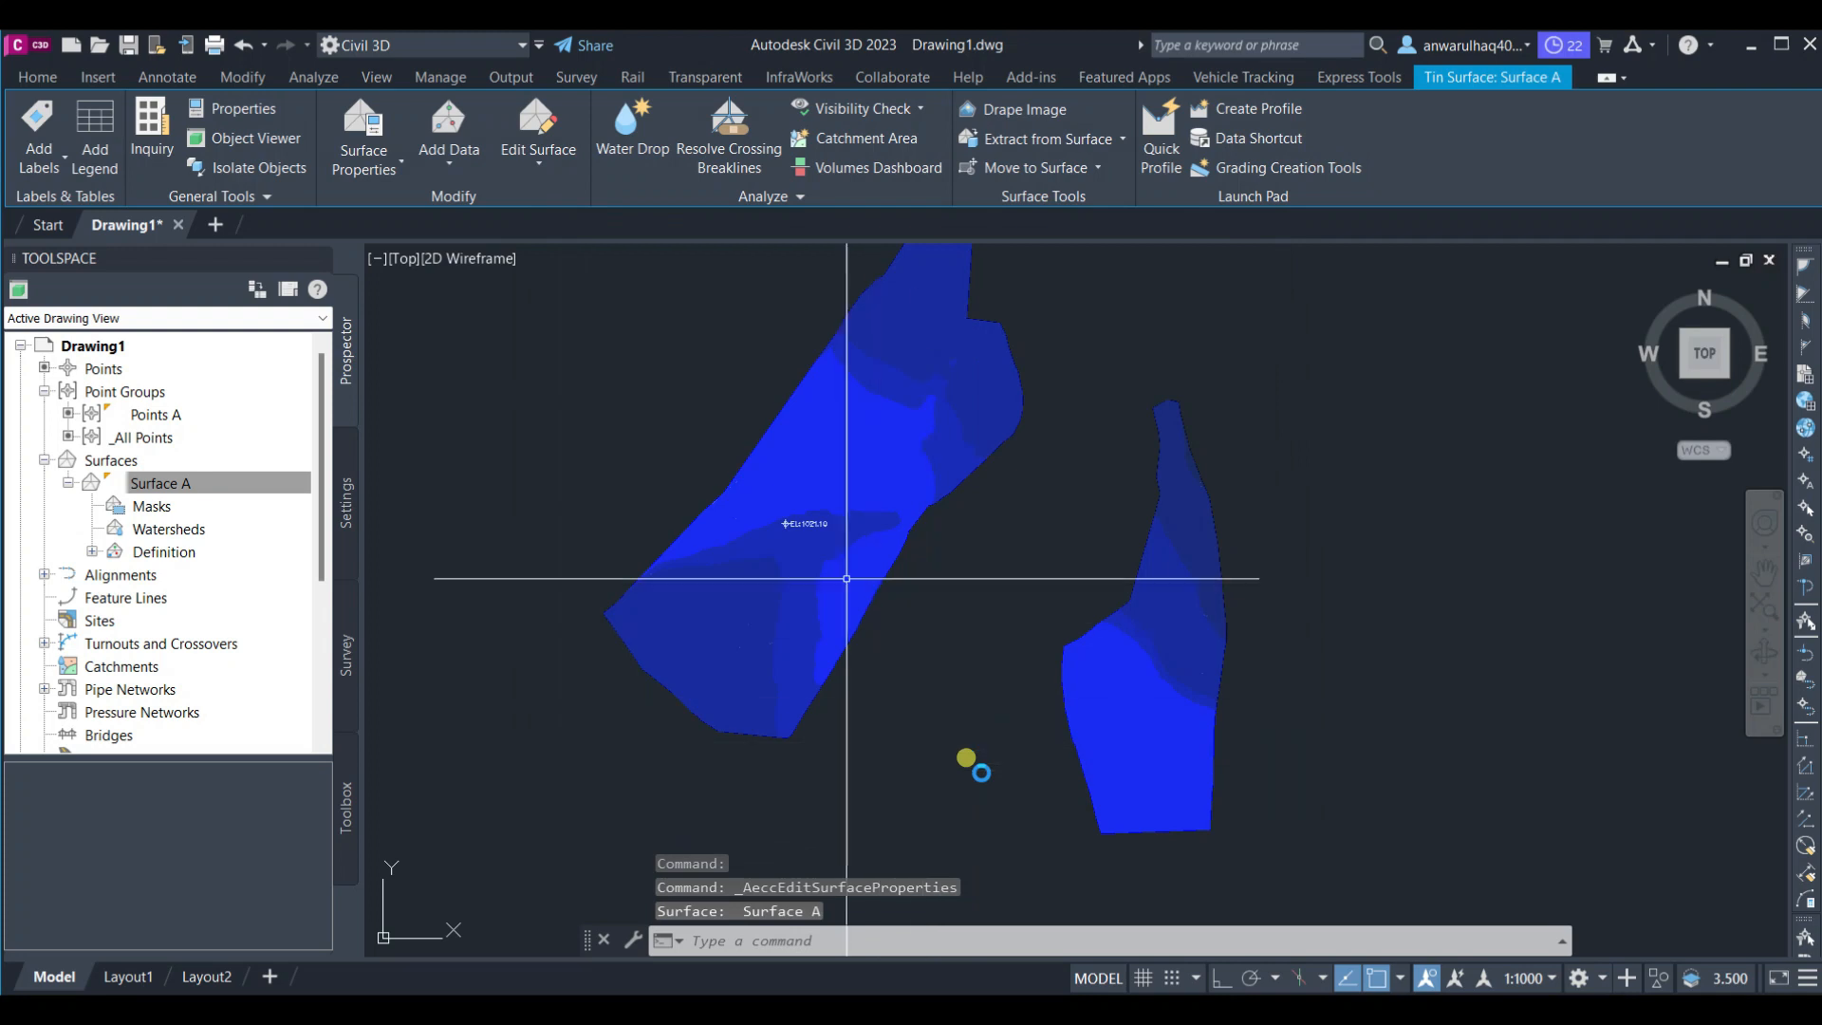
Add a dynamic Elevations legend table for the surface and place it to the right of the surface
middle_drag(810, 550, 895, 586)
scroll(934, 560, down, 4)
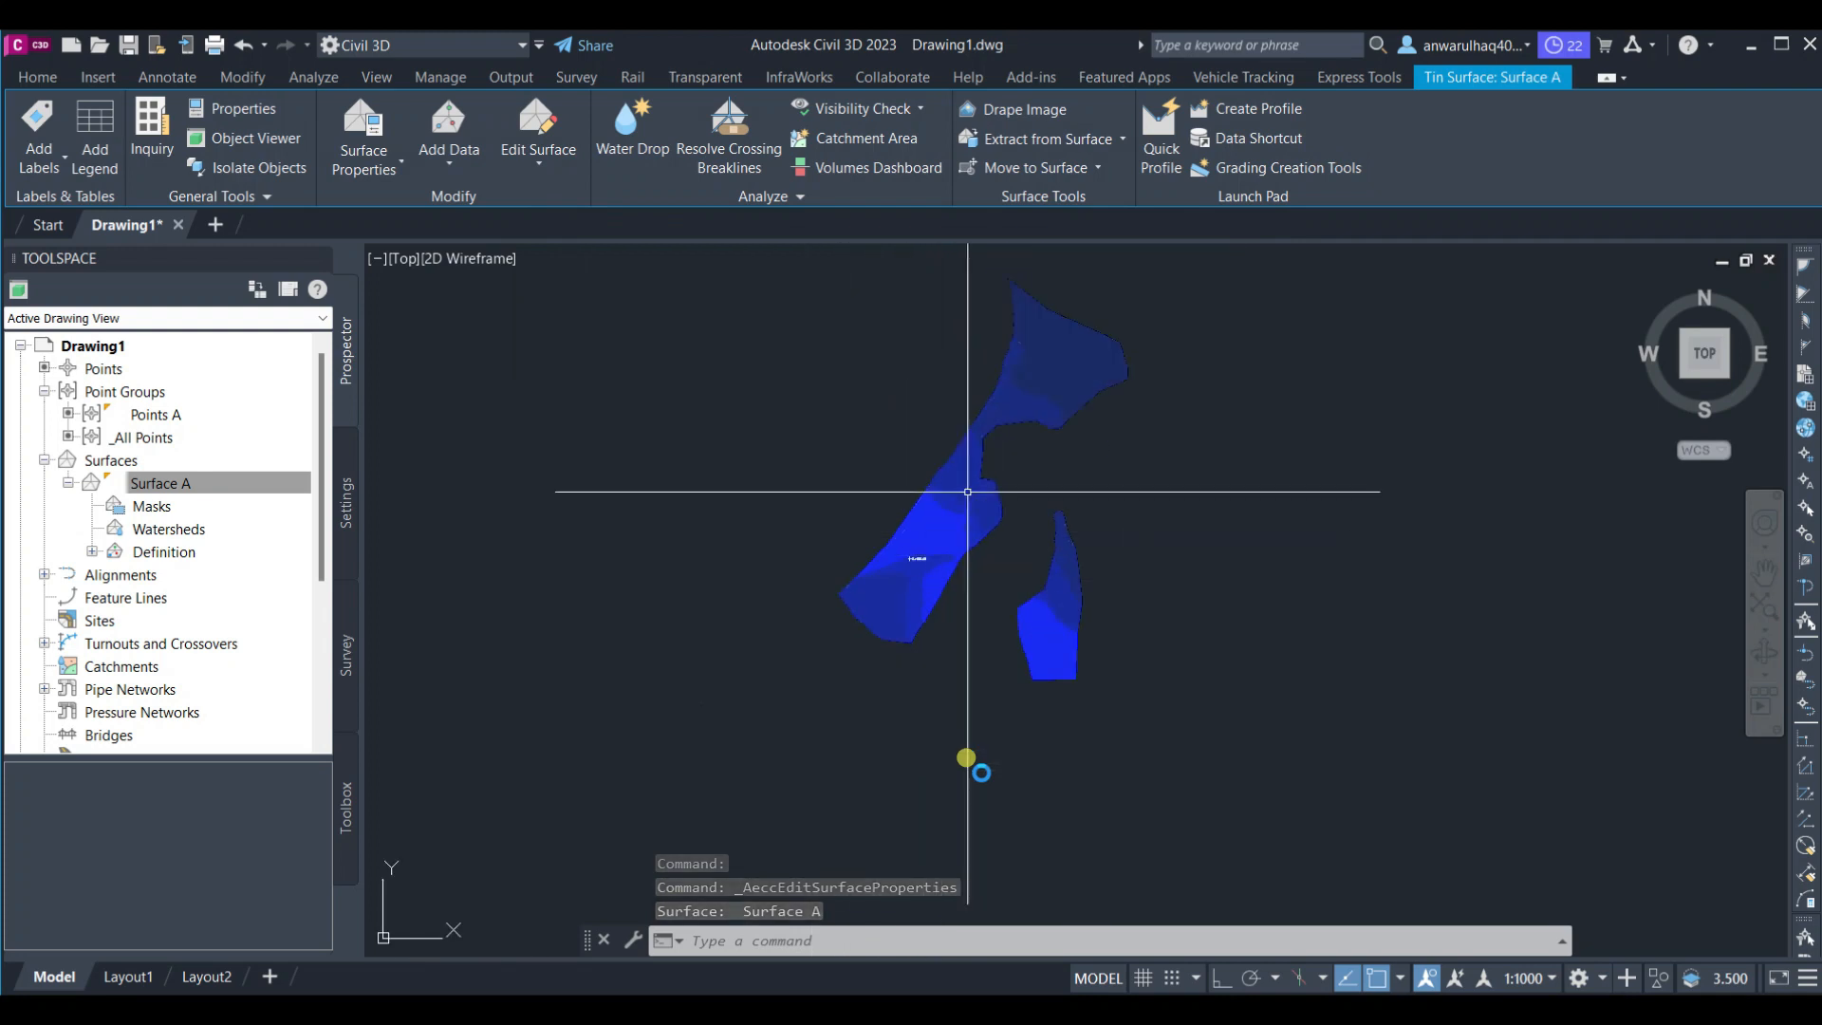
middle_drag(968, 492, 886, 585)
scroll(975, 441, up, 2)
scroll(976, 438, up, 2)
scroll(984, 465, down, 2)
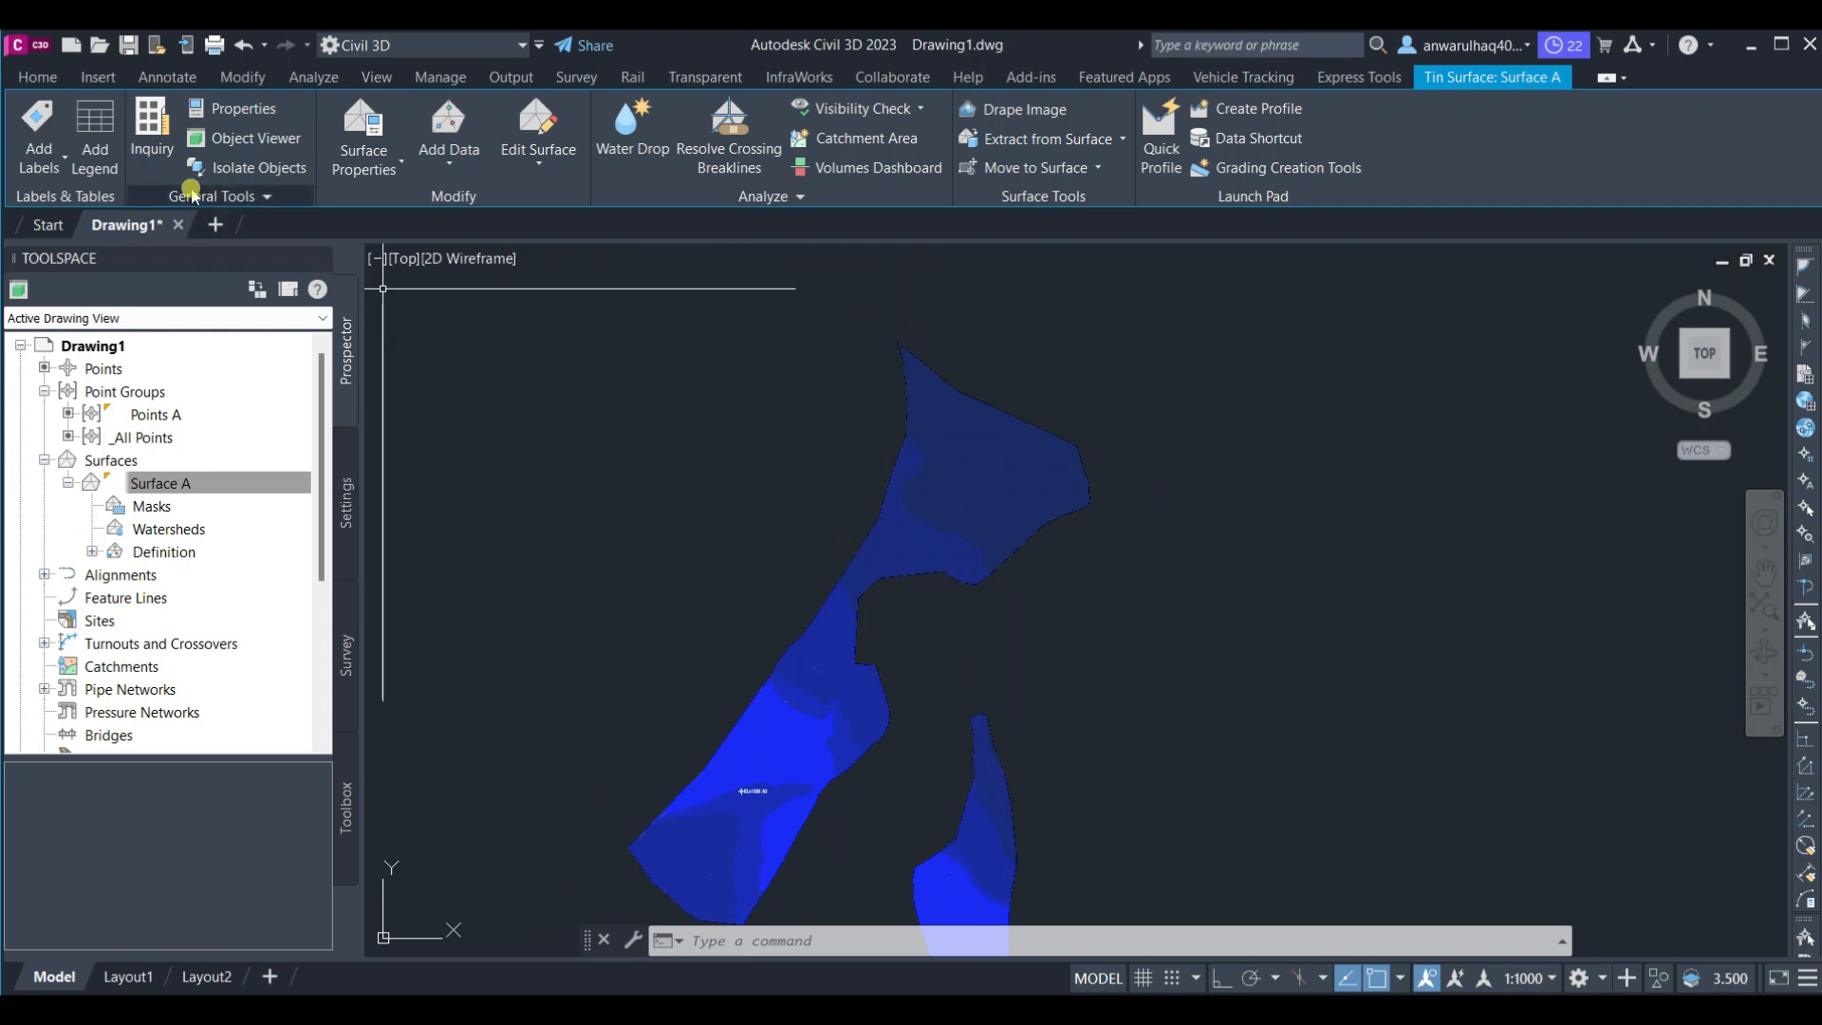
click(117, 149)
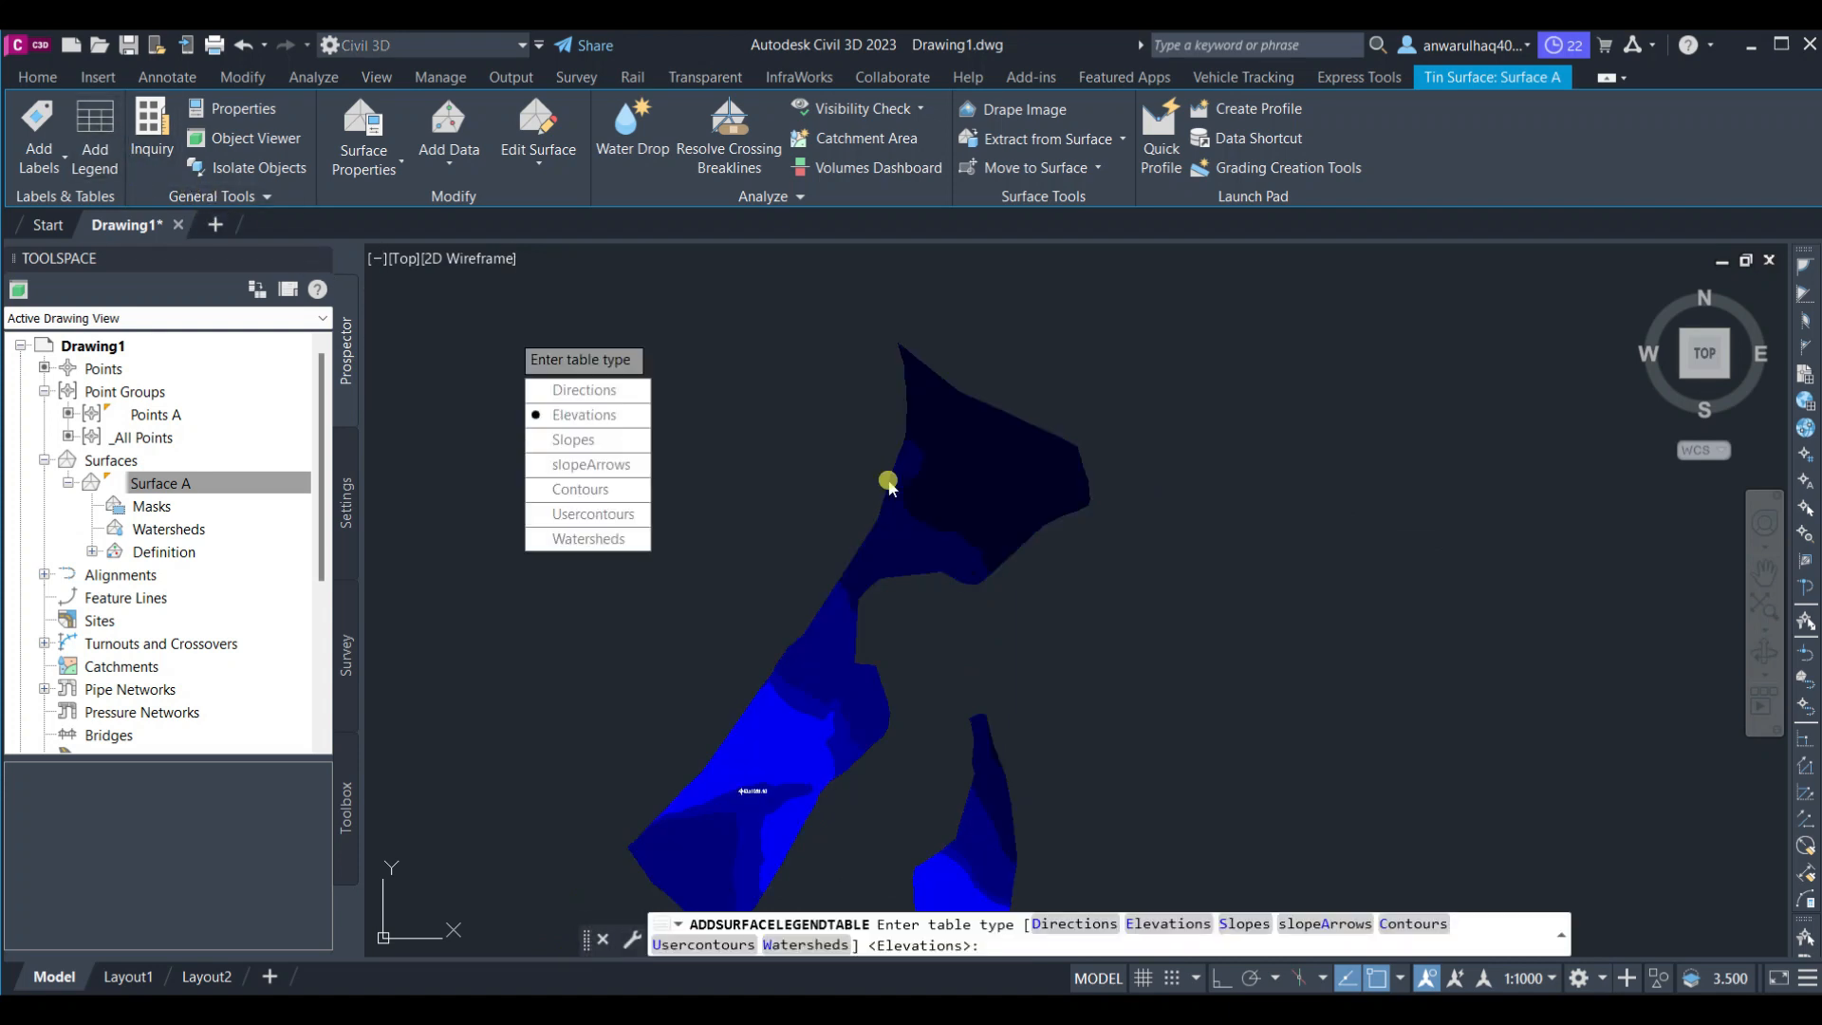
click(595, 417)
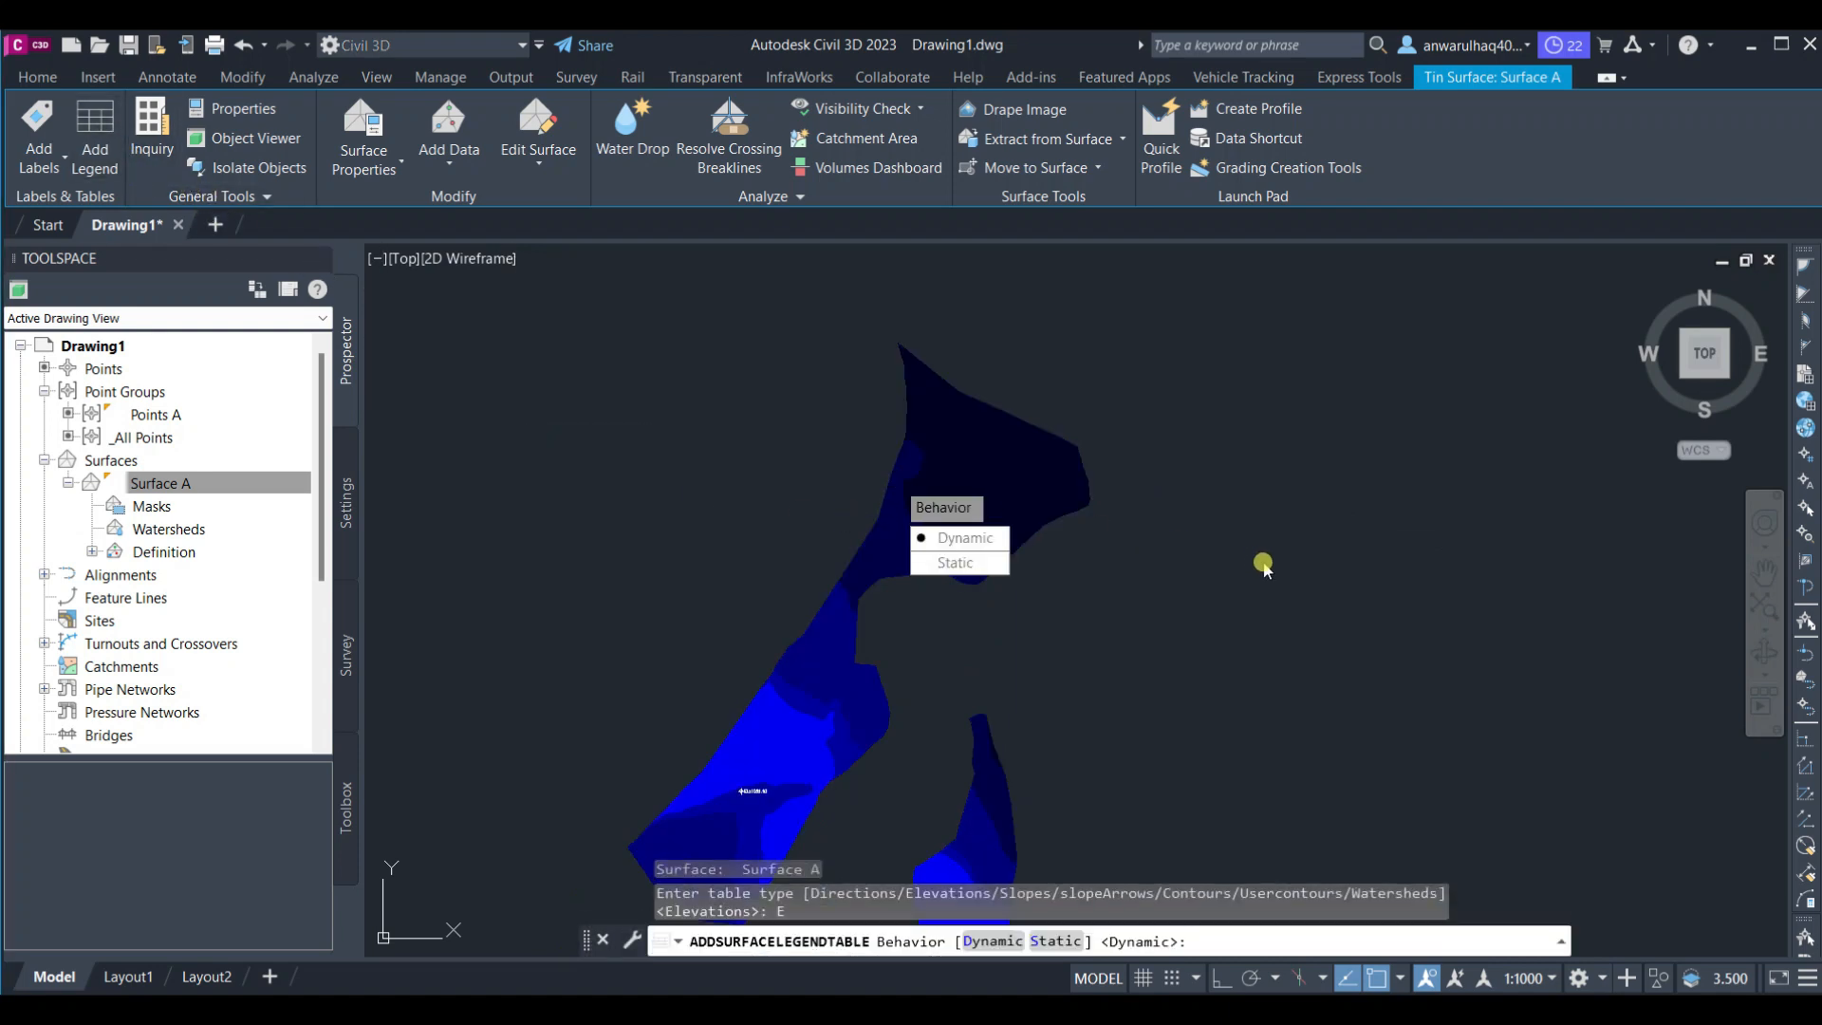
click(964, 537)
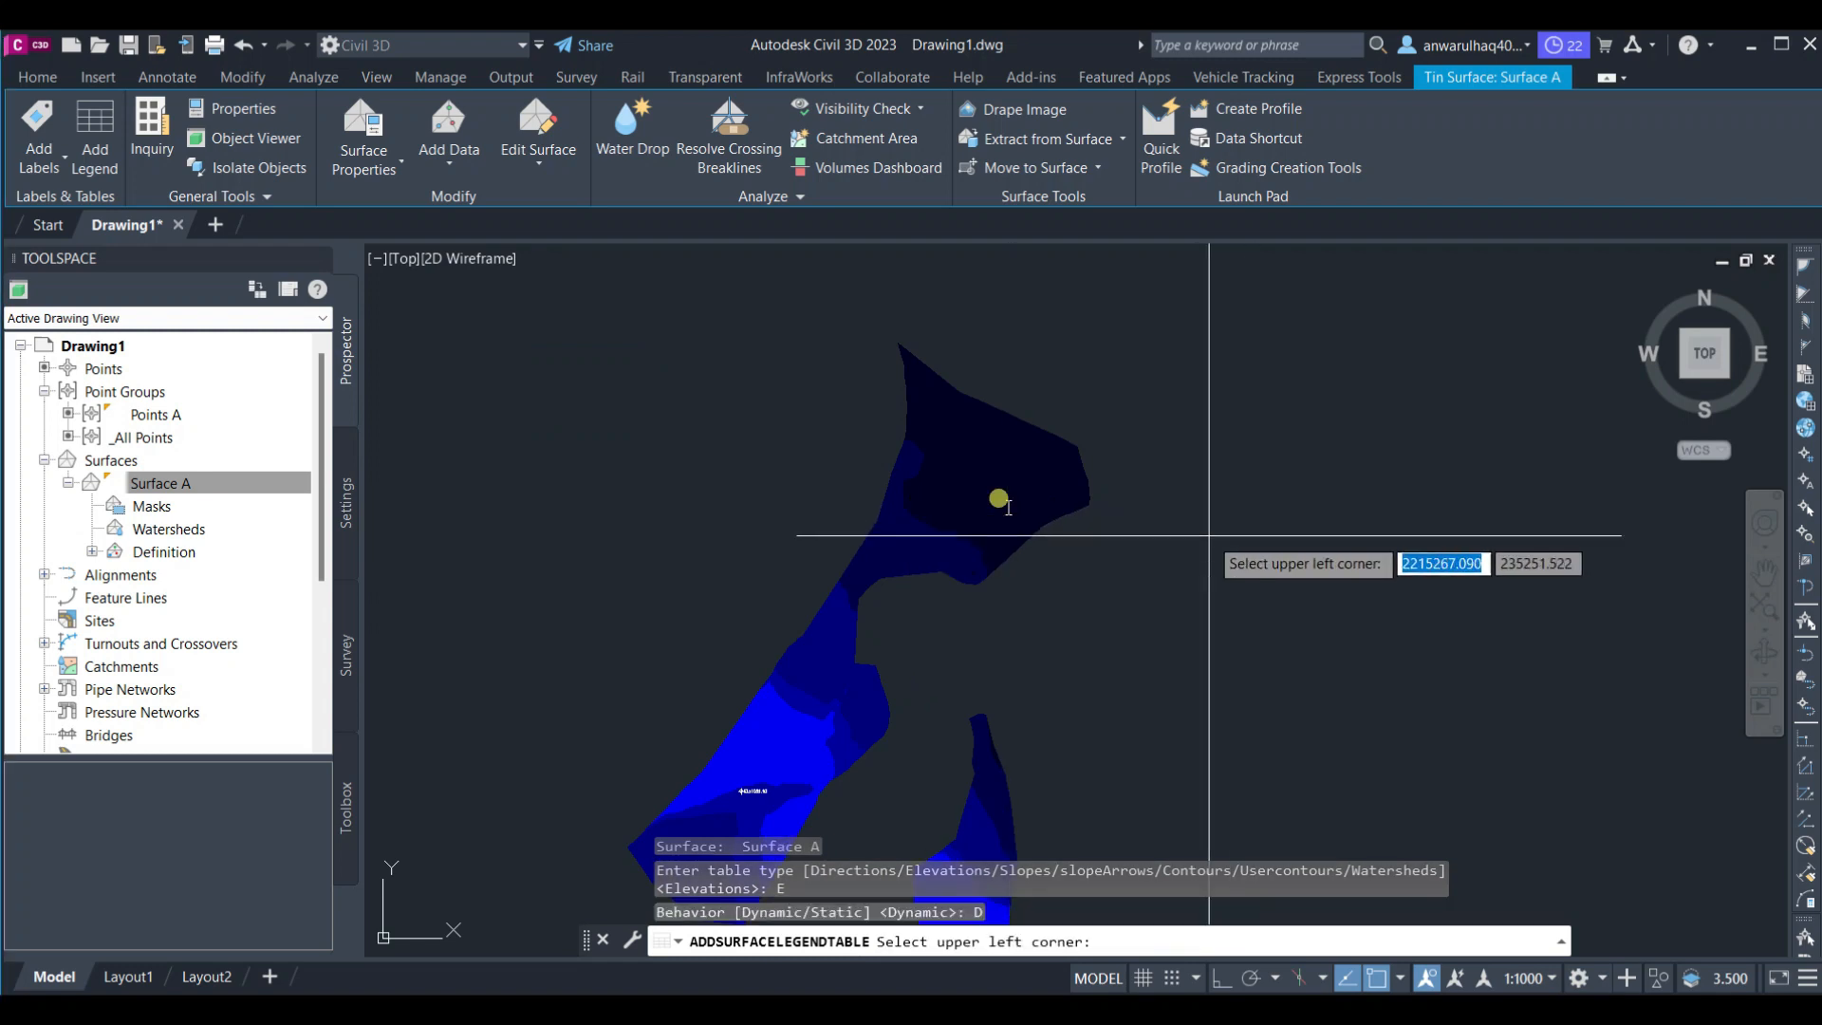
scroll(1255, 557, up, 5)
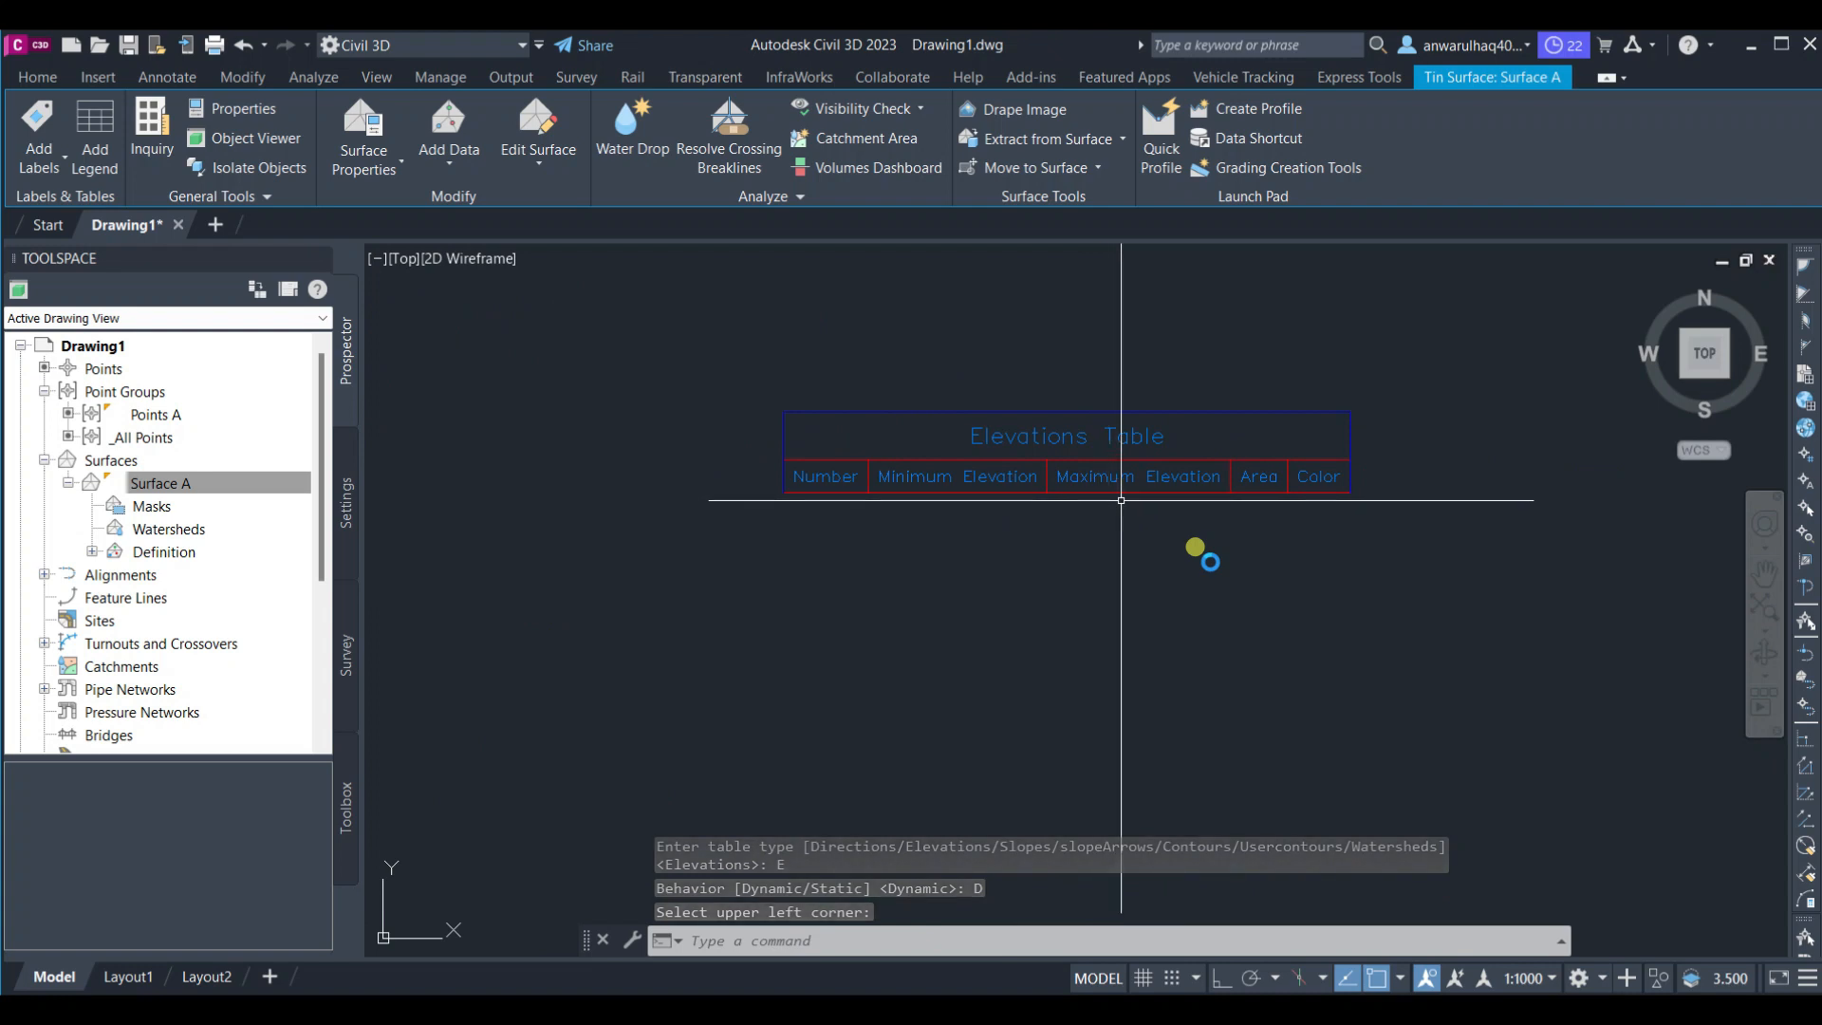
scroll(1120, 499, down, 5)
click(1019, 493)
scroll(977, 569, down, 3)
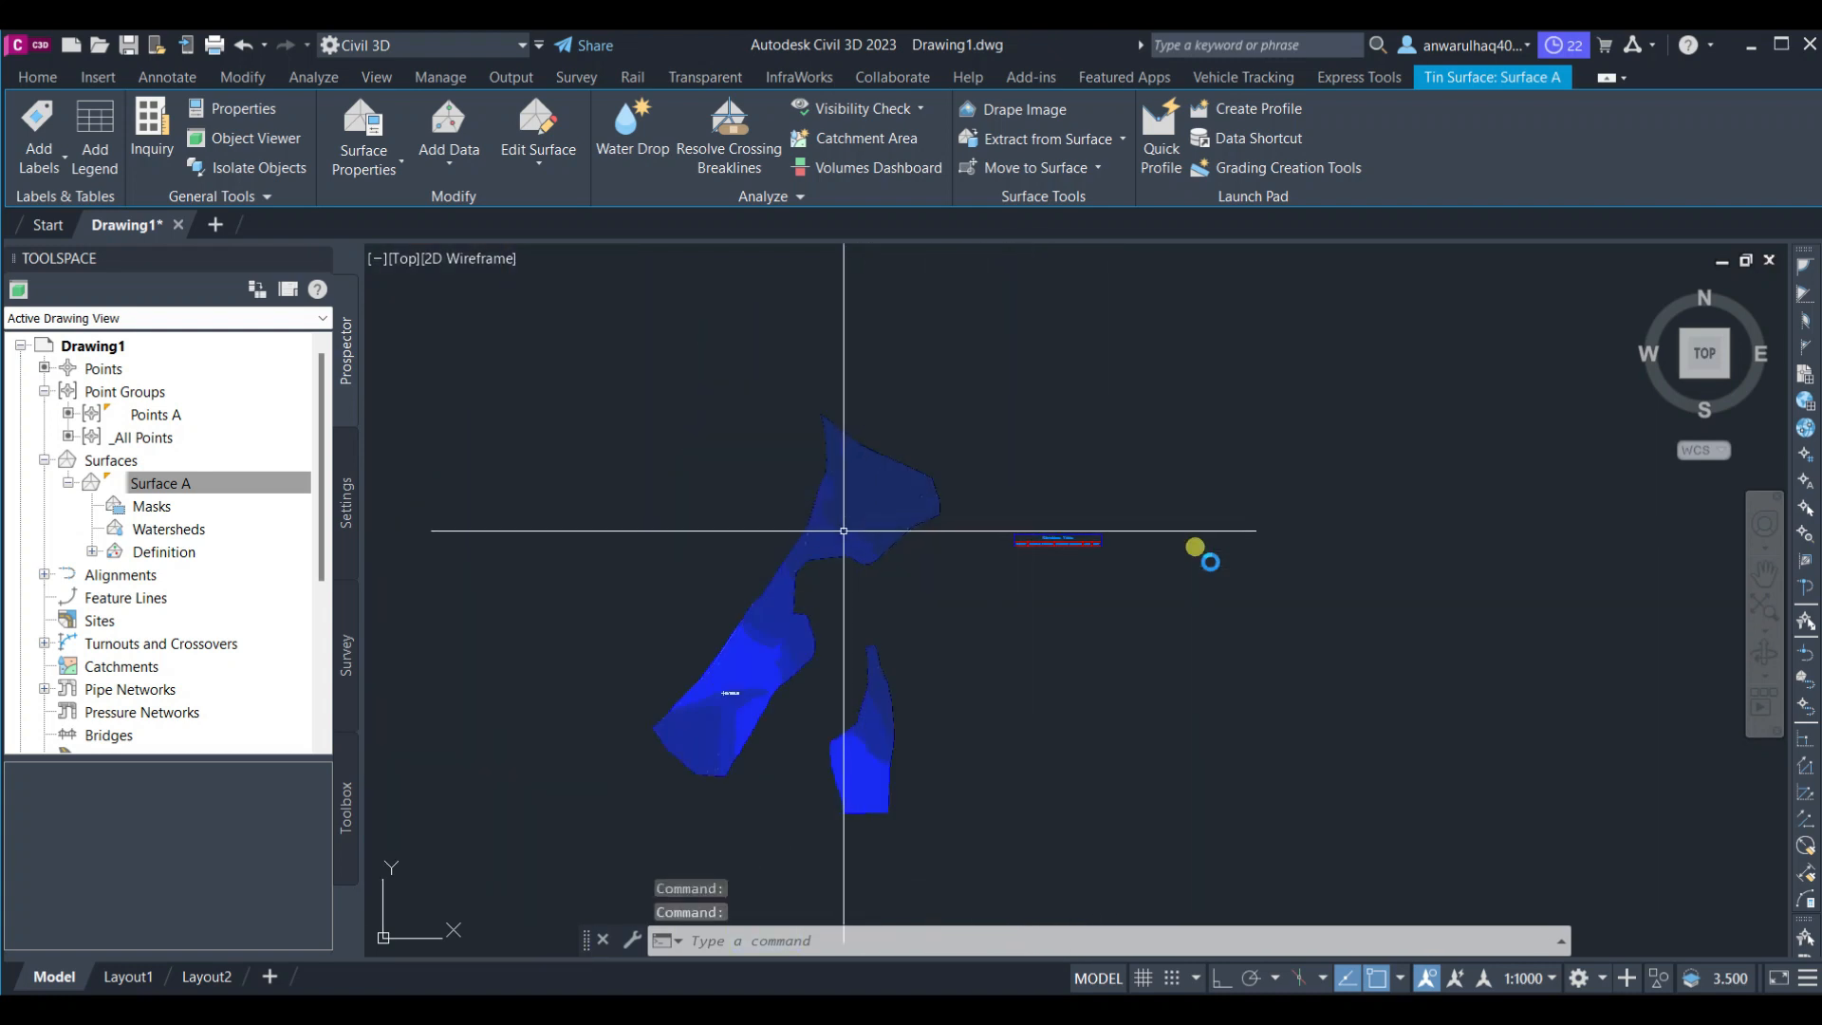
Run the Elevations analysis in Surface A's surface properties, confirm, and inspect the updated legend table
click(206, 486)
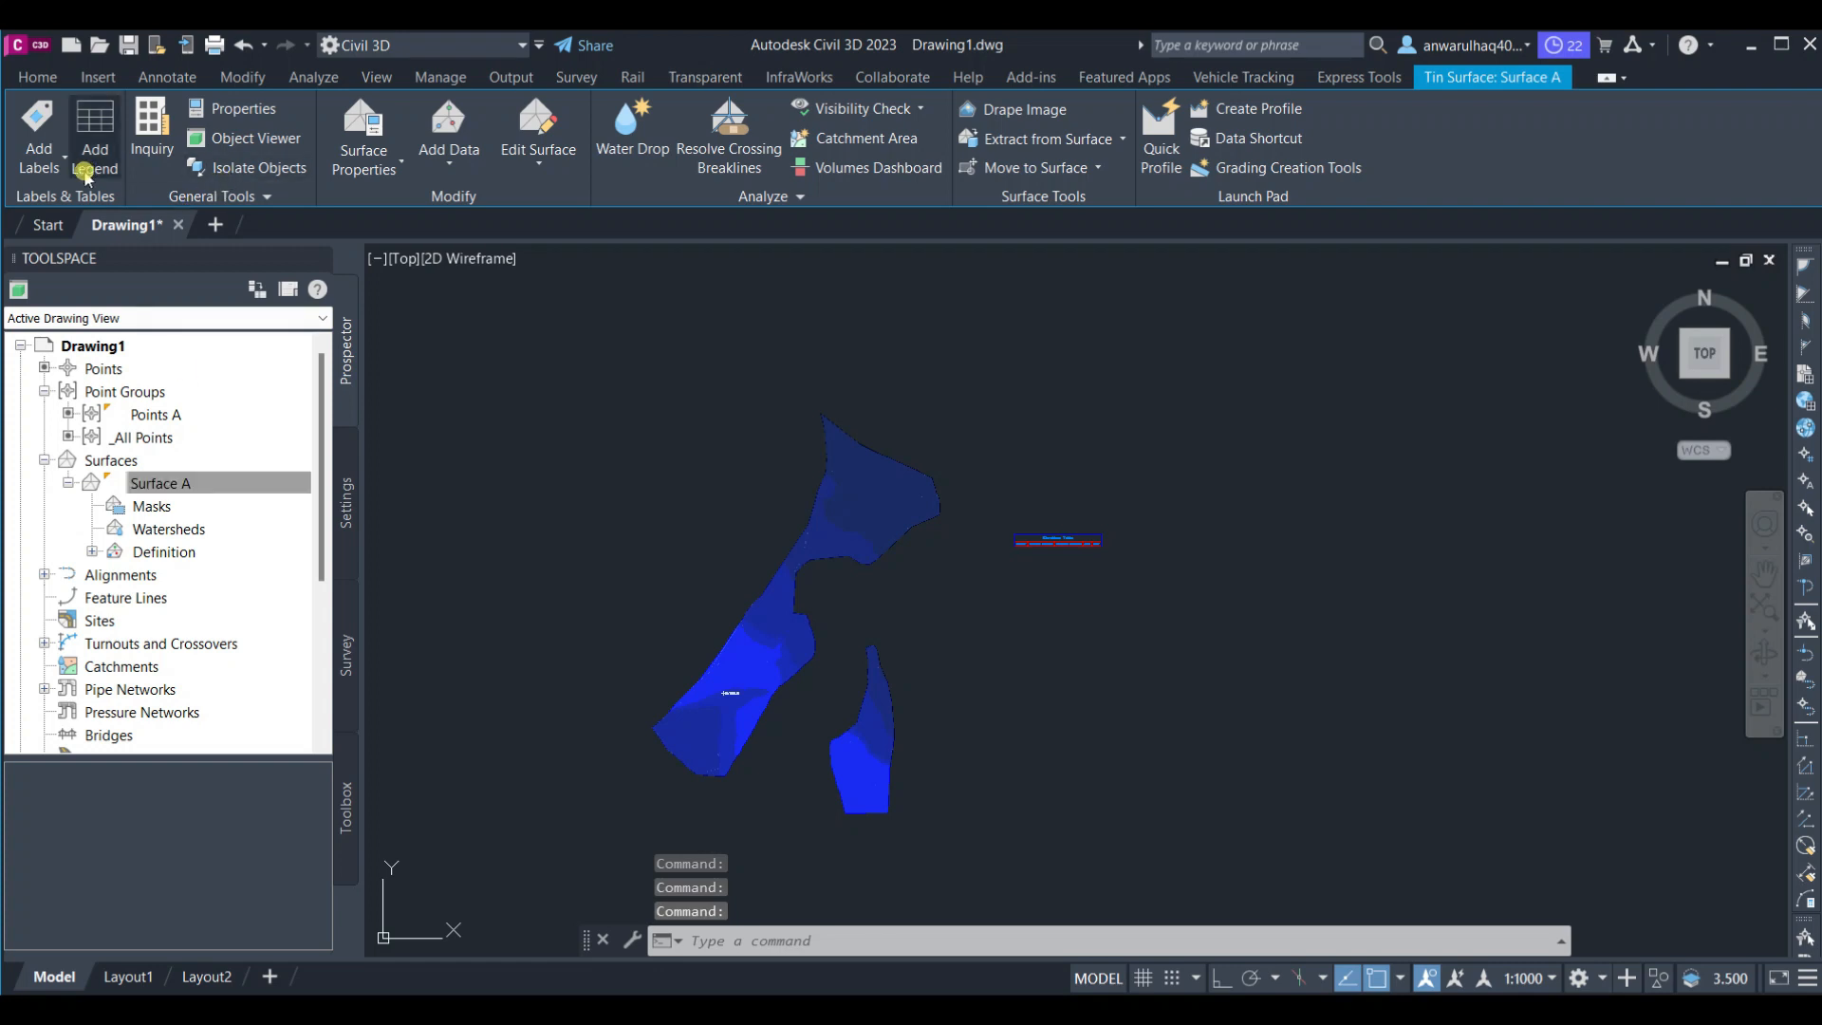
click(387, 164)
click(385, 198)
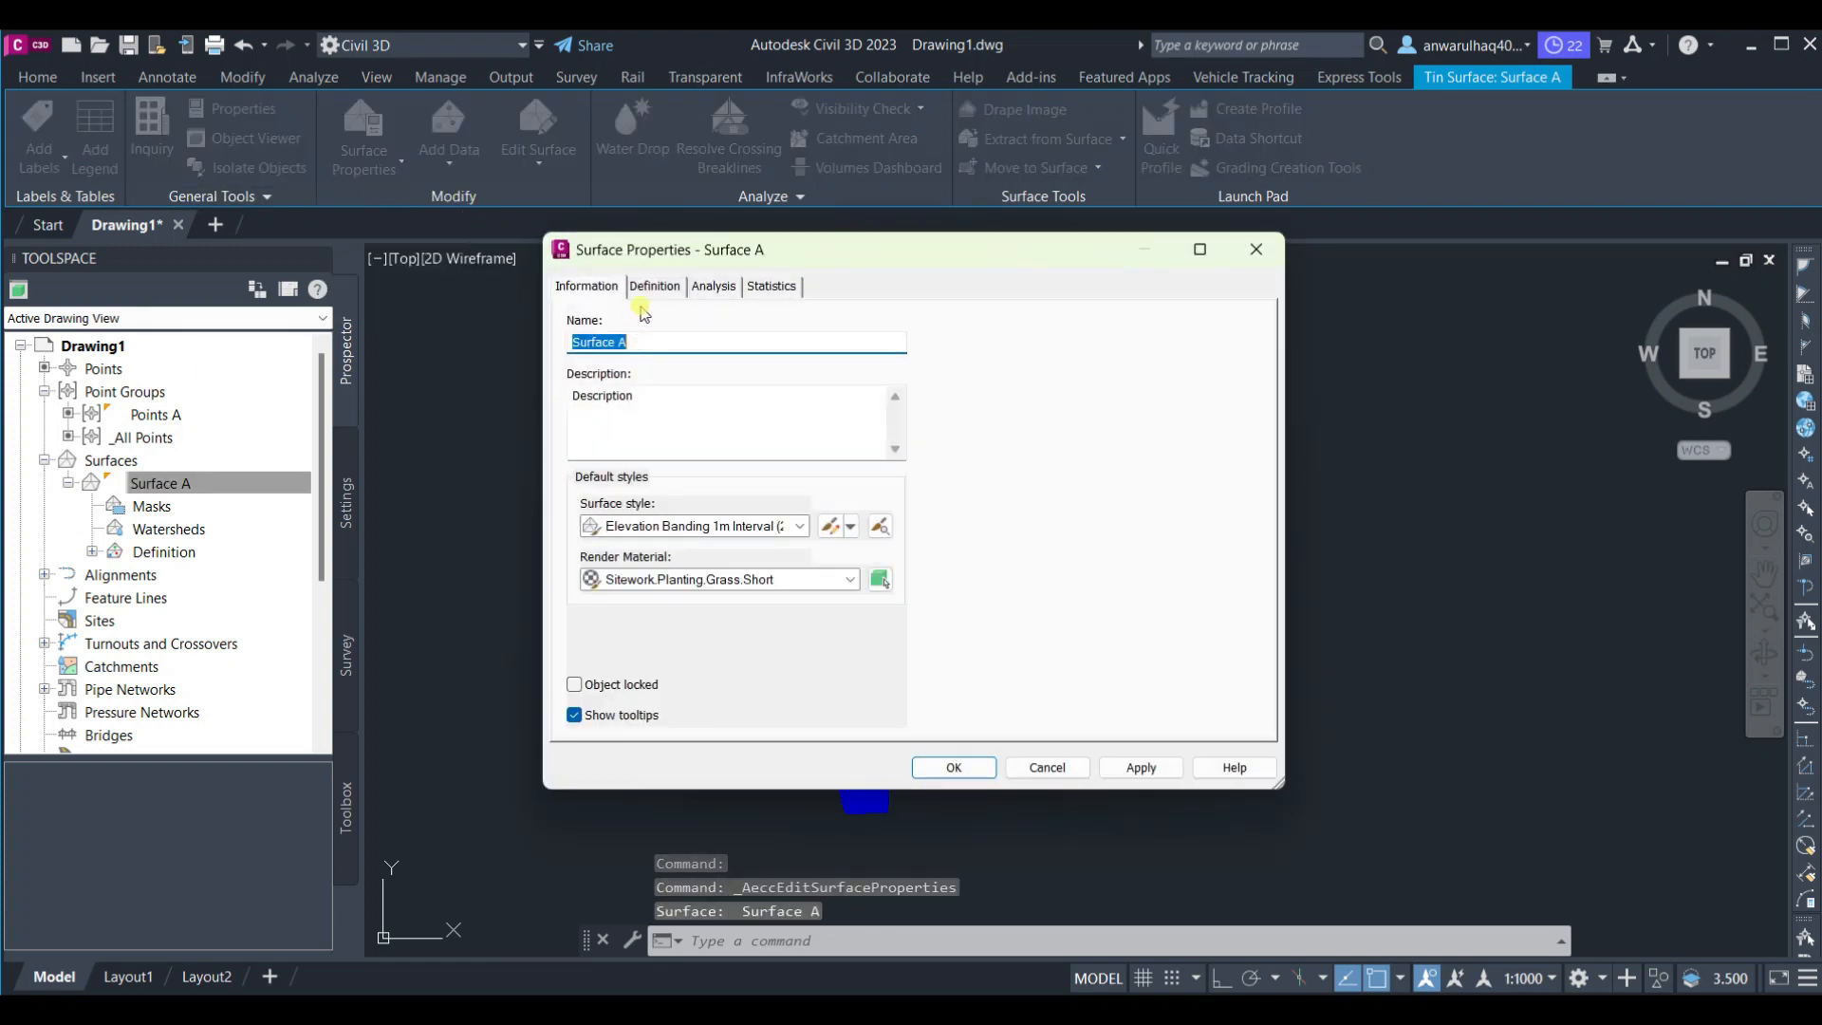
click(653, 286)
click(714, 286)
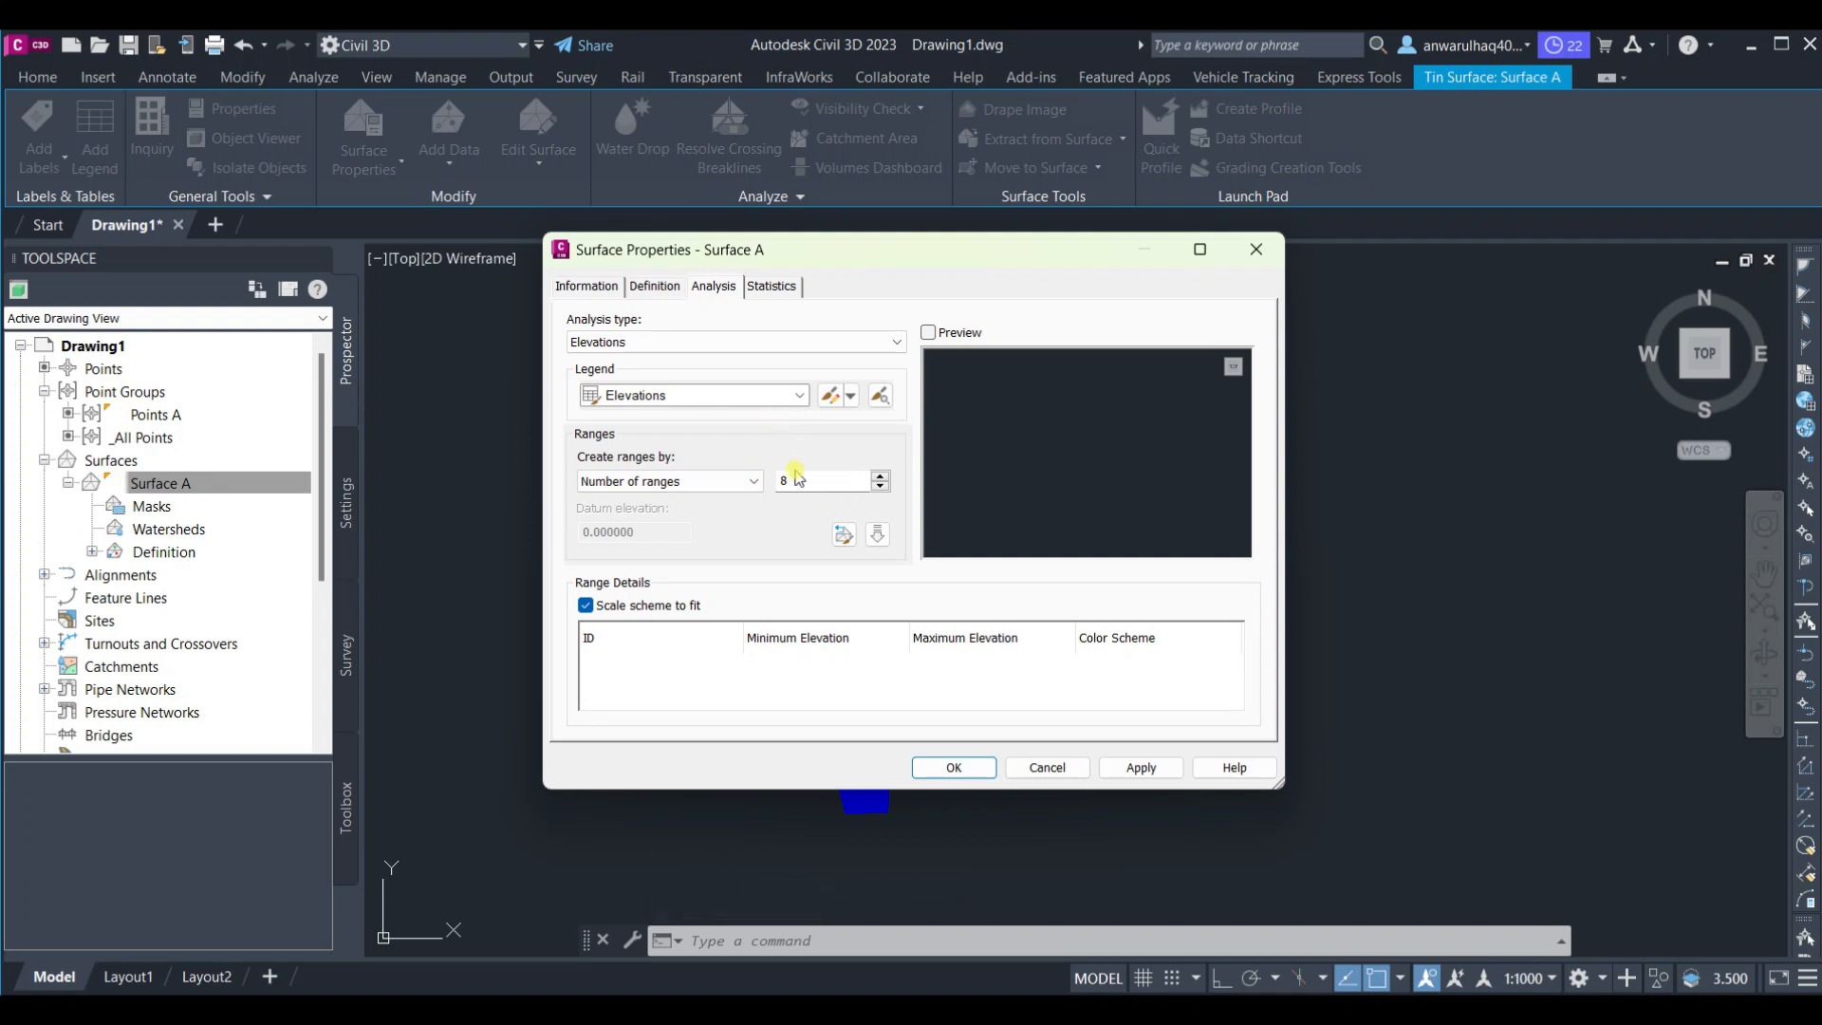
click(878, 534)
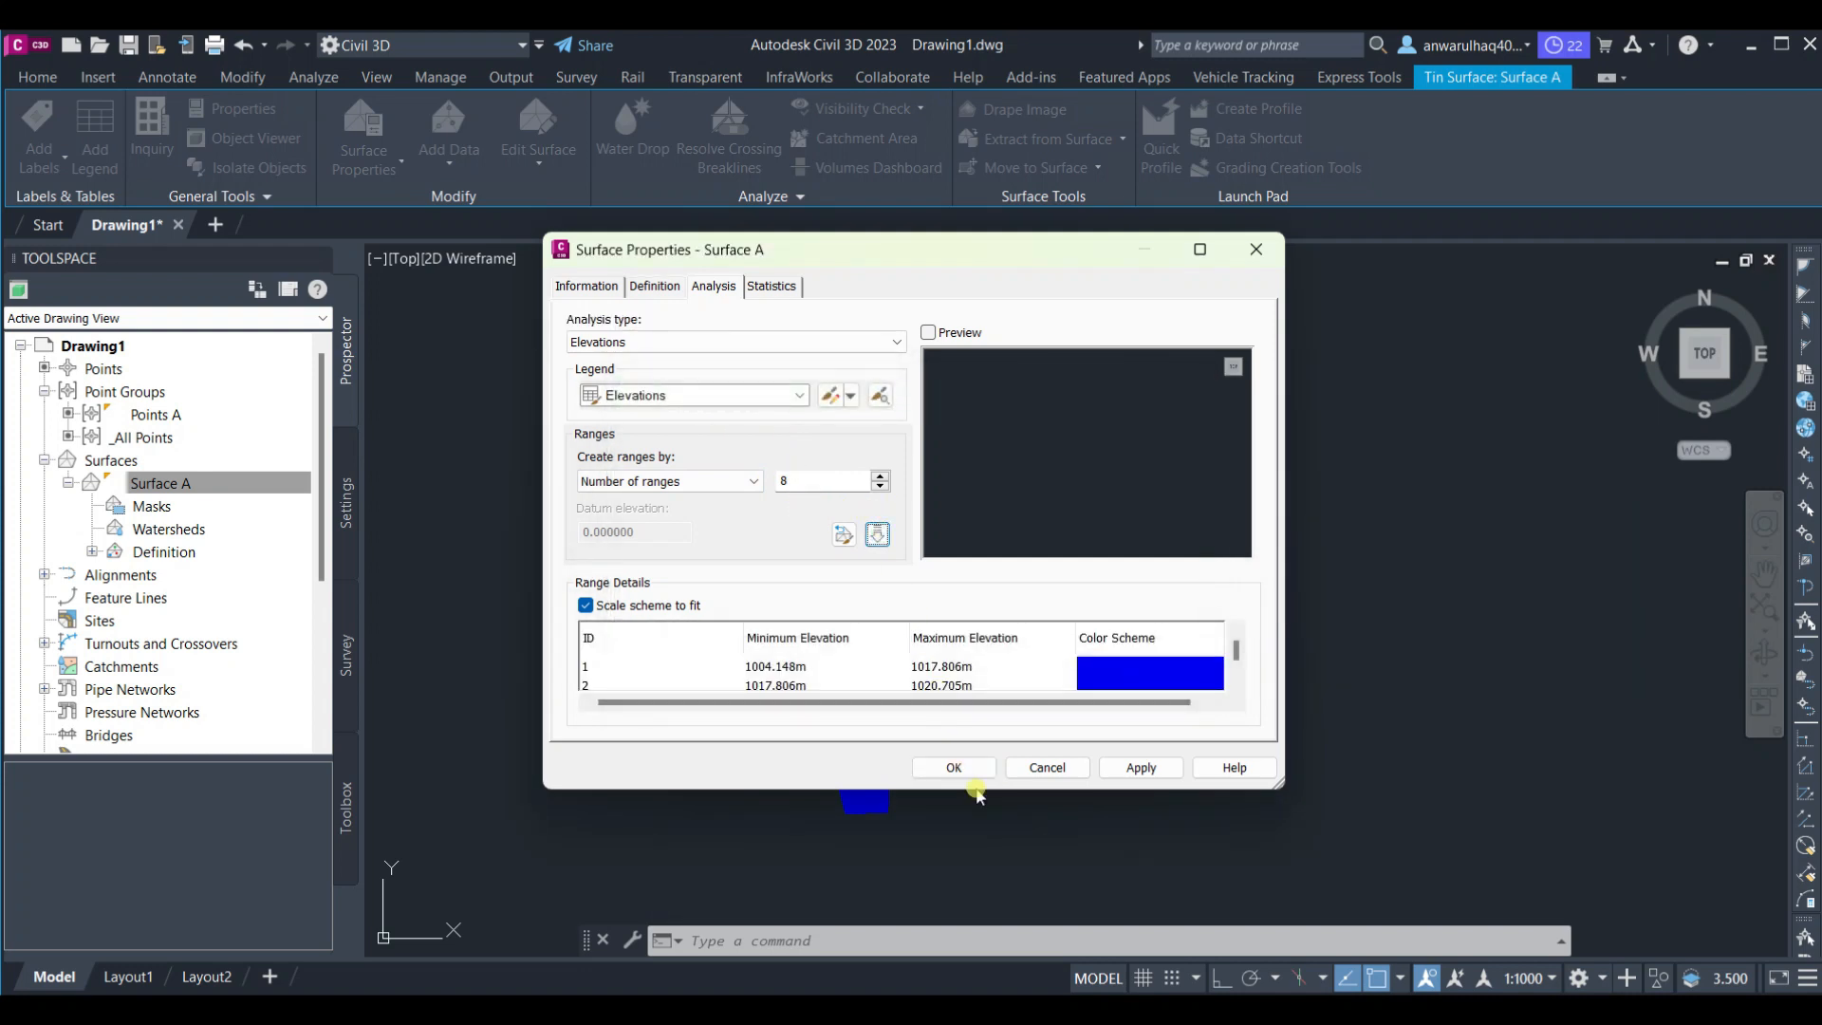
click(953, 767)
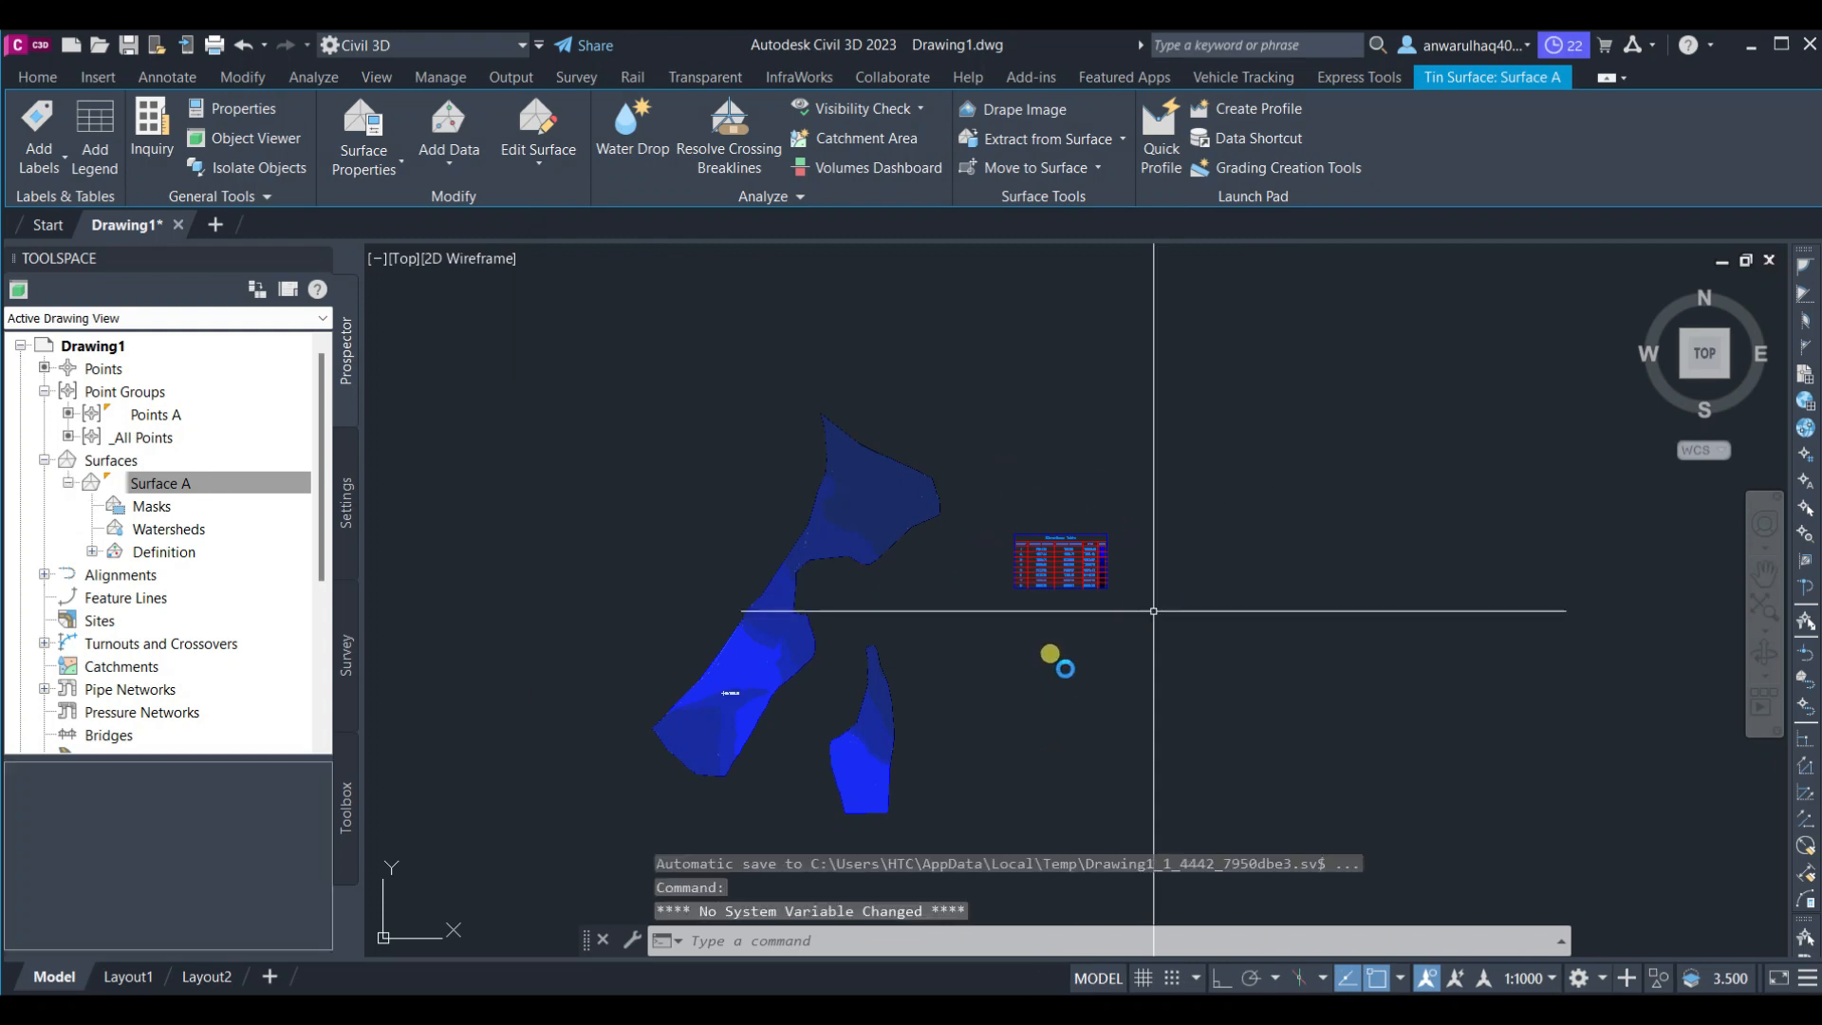
scroll(1016, 643, up, 8)
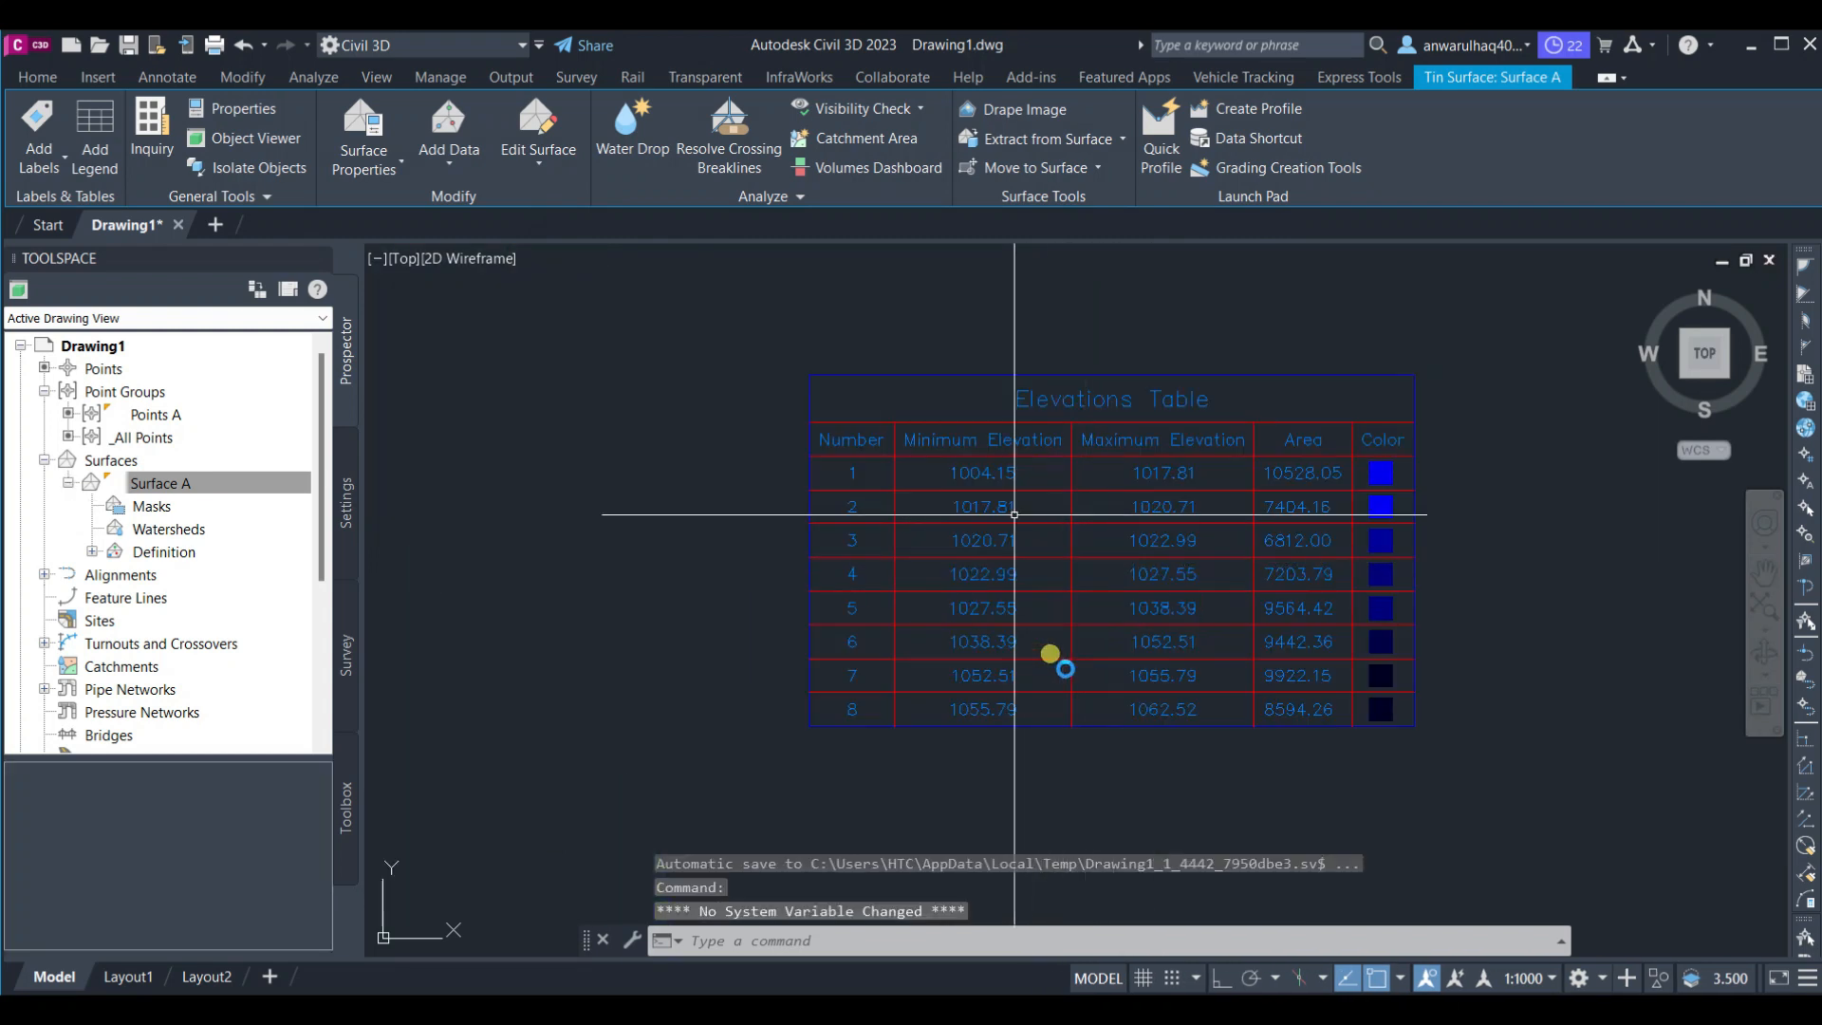
scroll(1050, 654, up, 5)
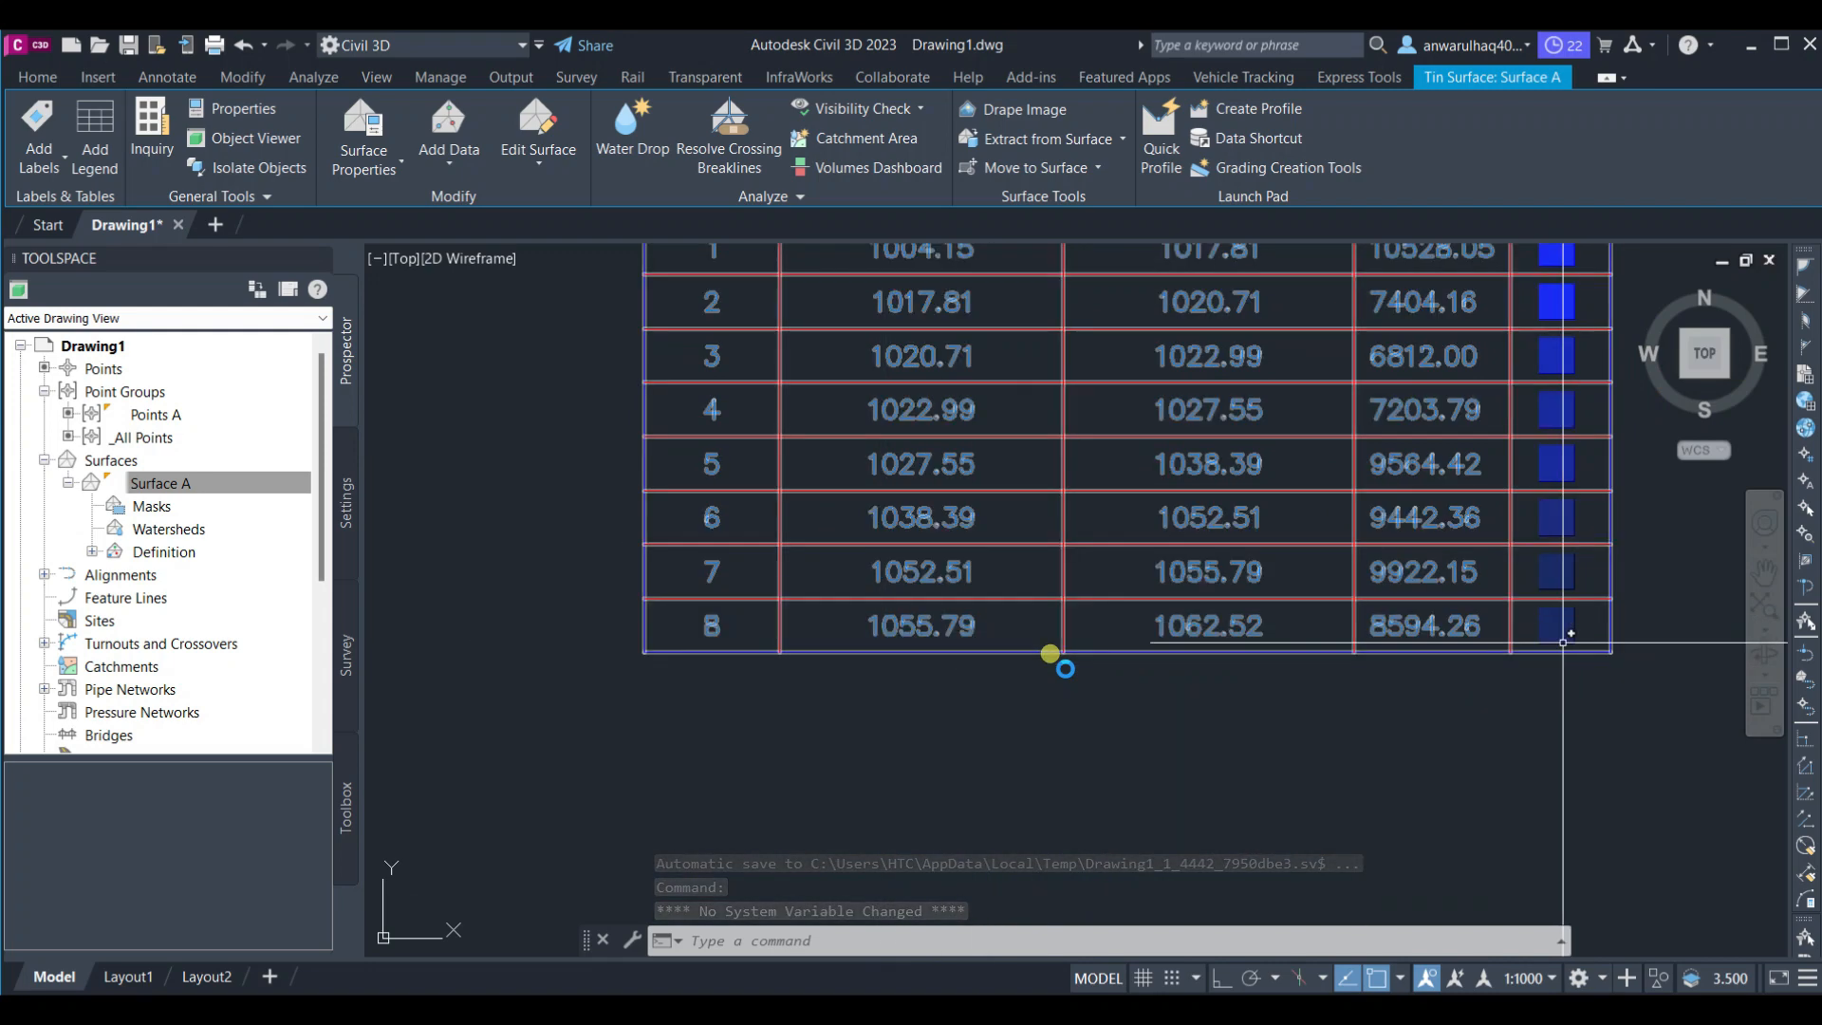
scroll(1563, 643, down, 6)
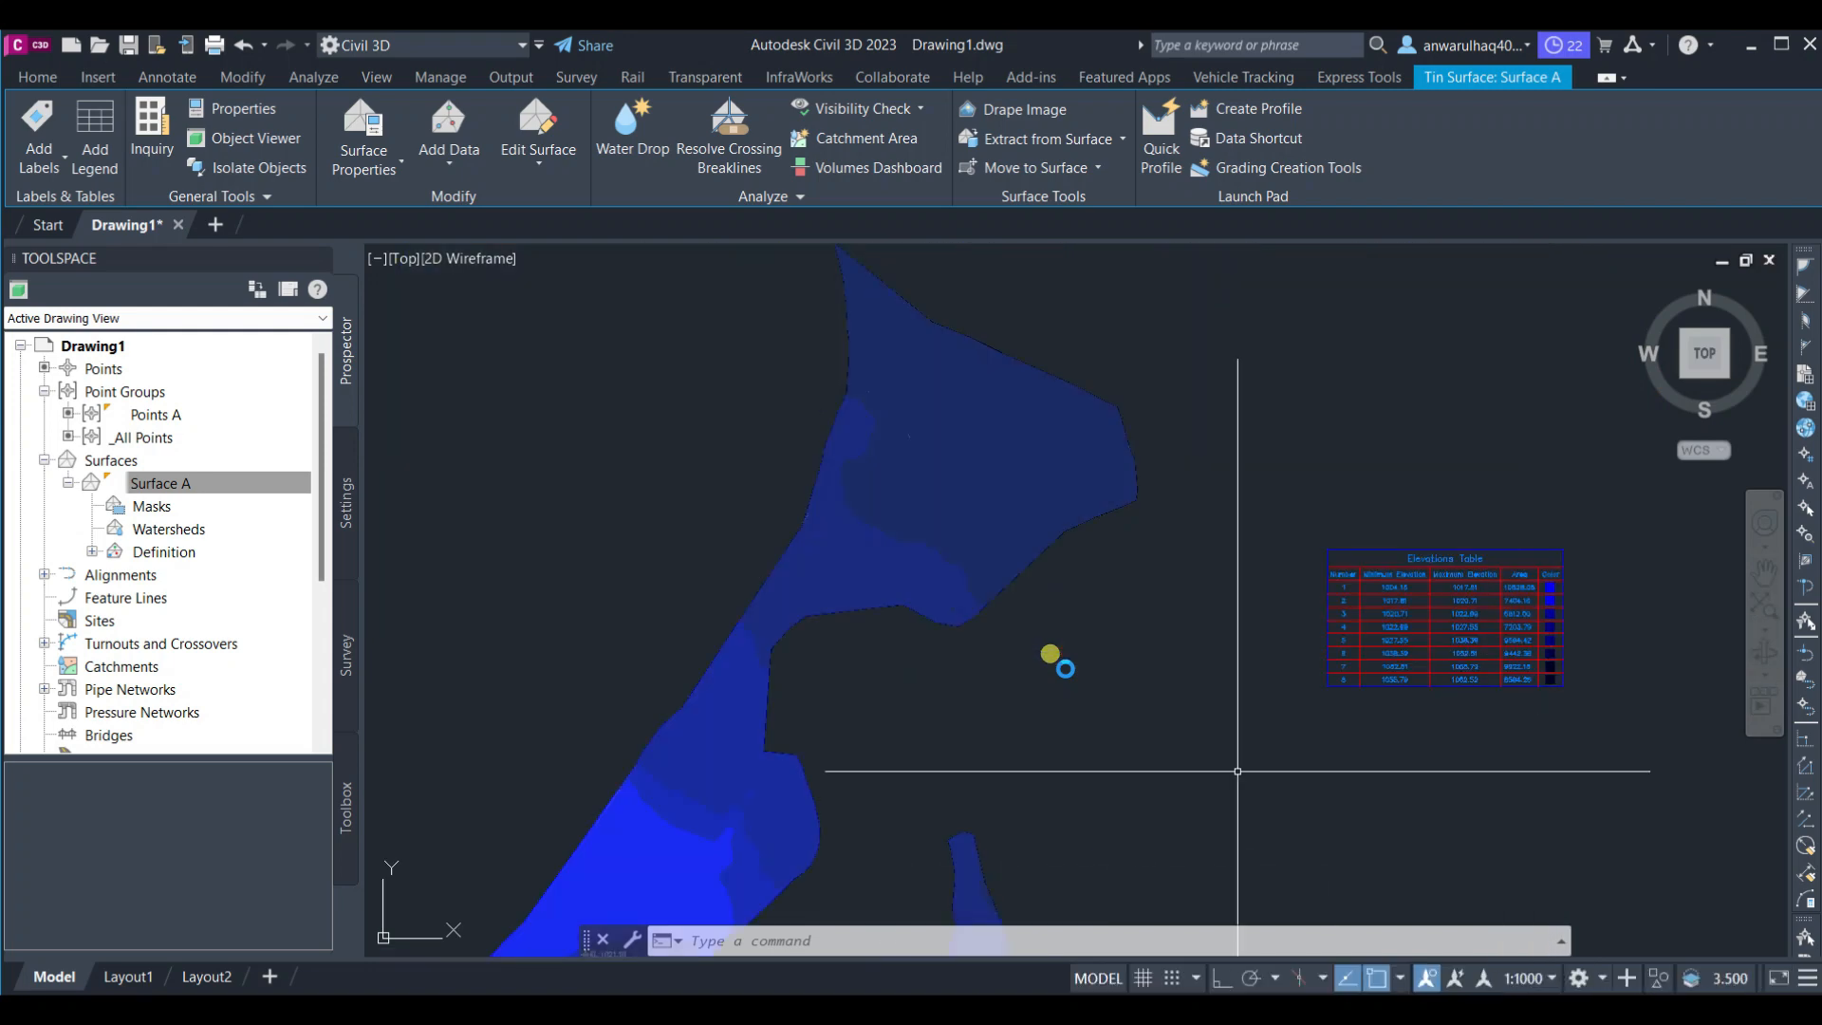
scroll(899, 435, down, 4)
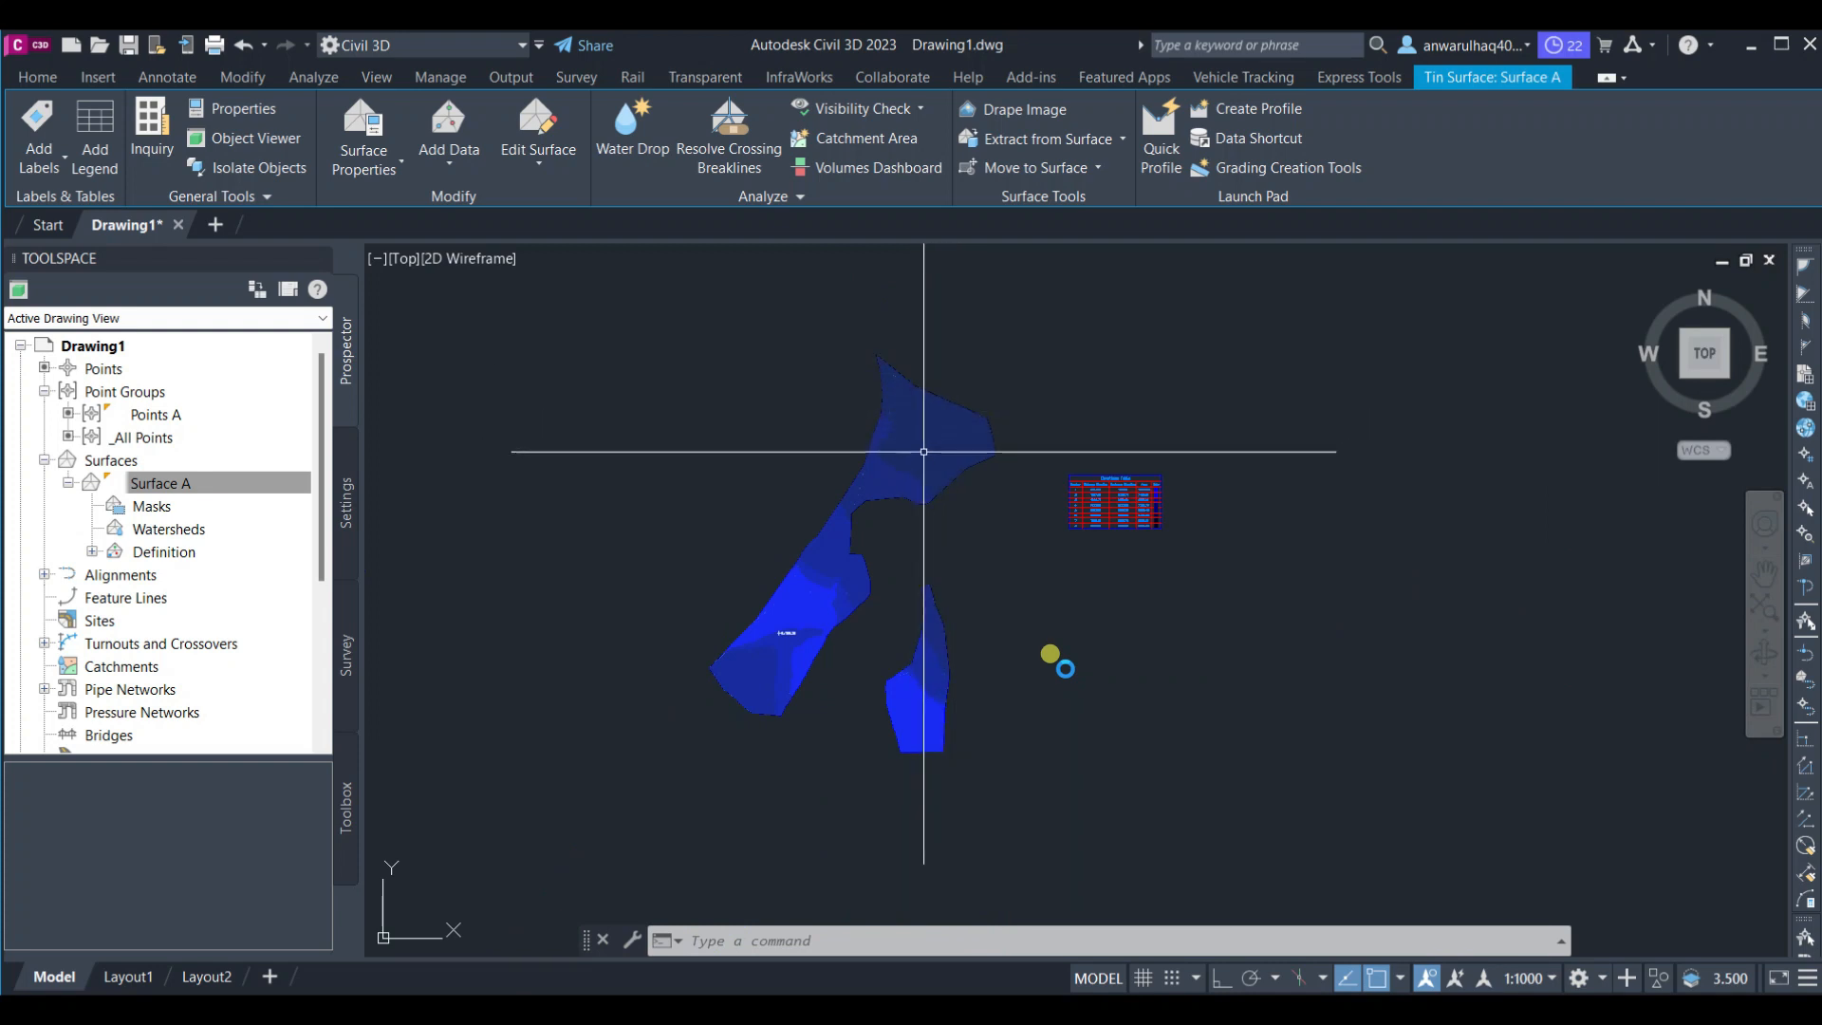
Pan and zoom around Surface A and its elevations legend table to inspect the banding
scroll(923, 451, up, 2)
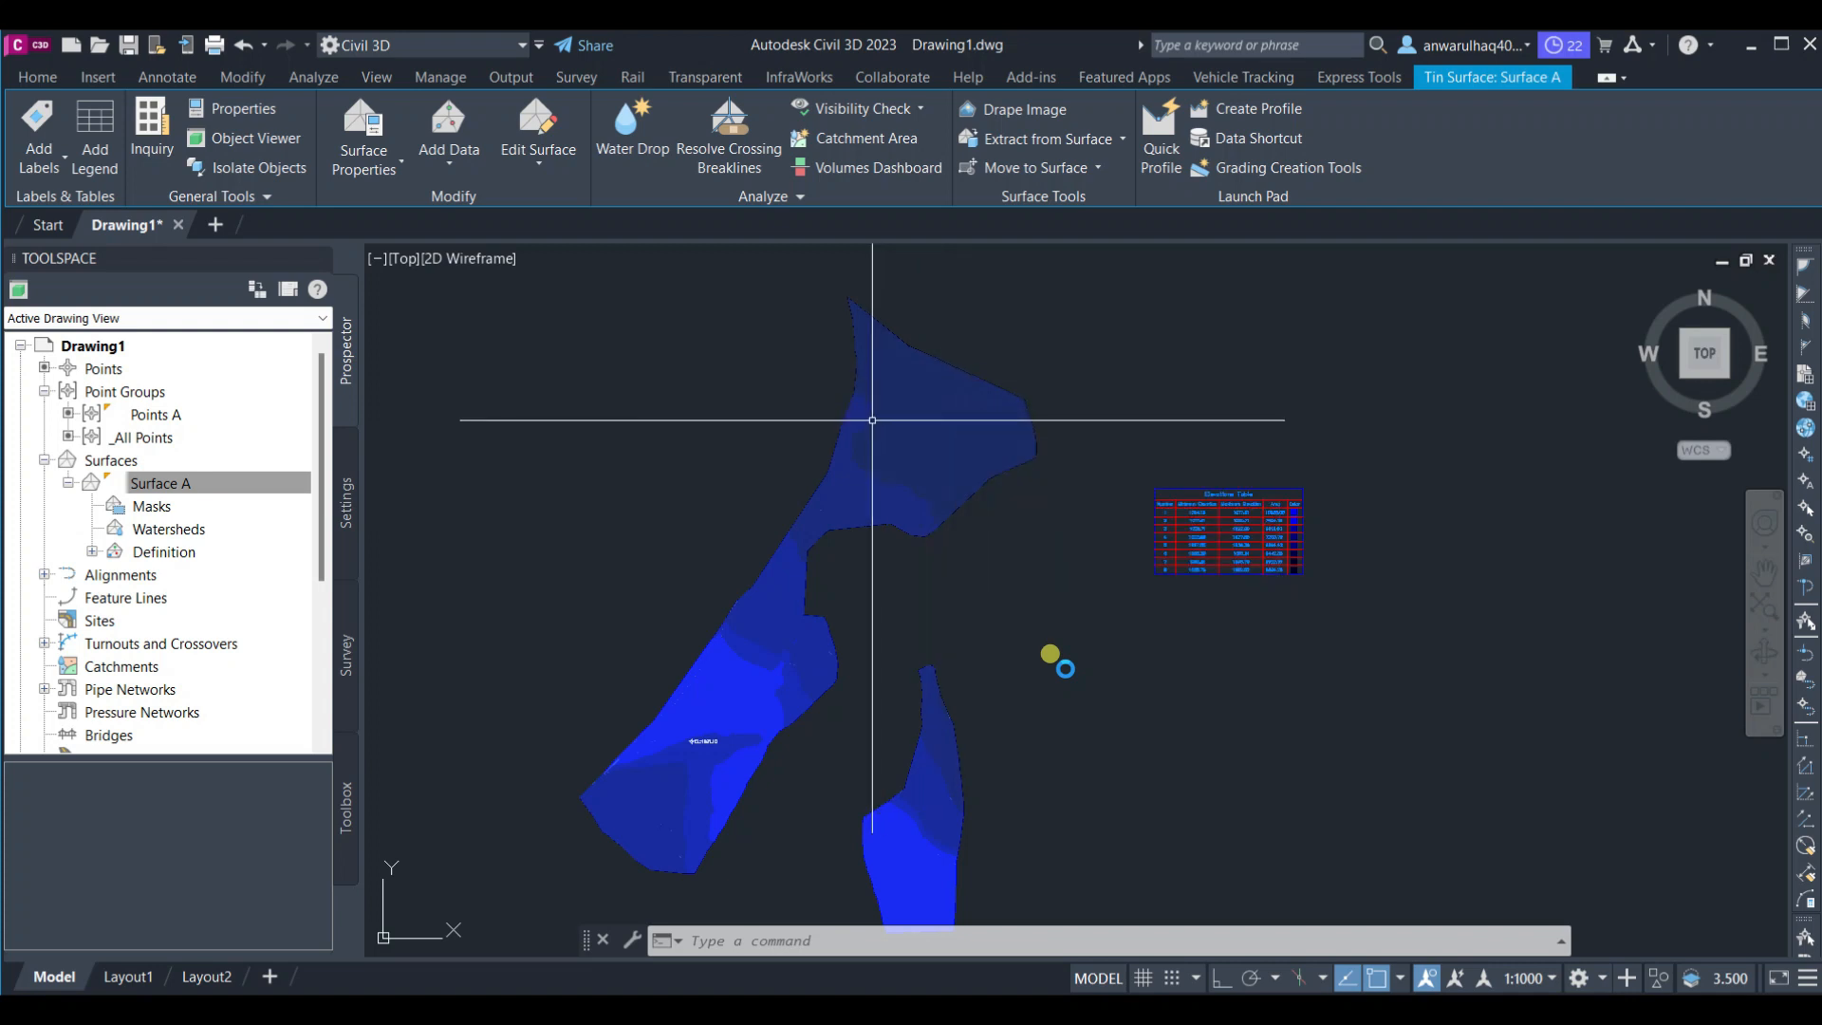
middle_drag(661, 837, 694, 689)
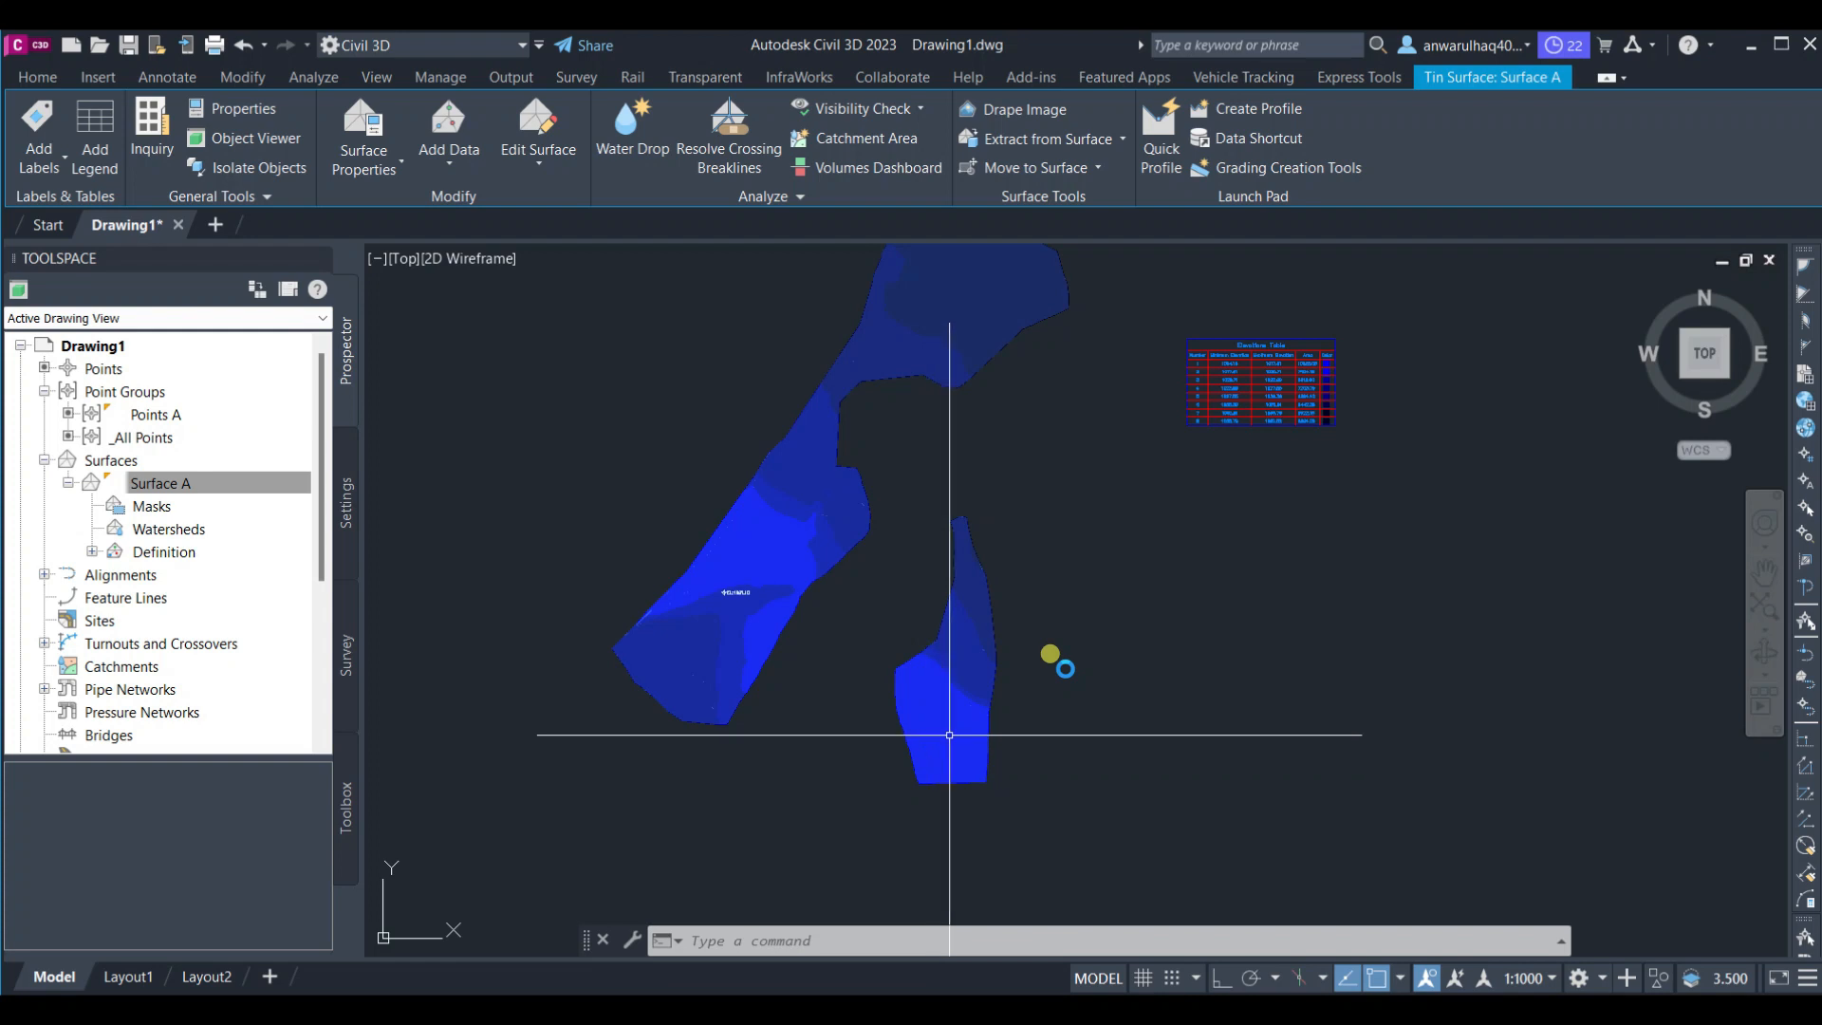
mouse_move(949, 735)
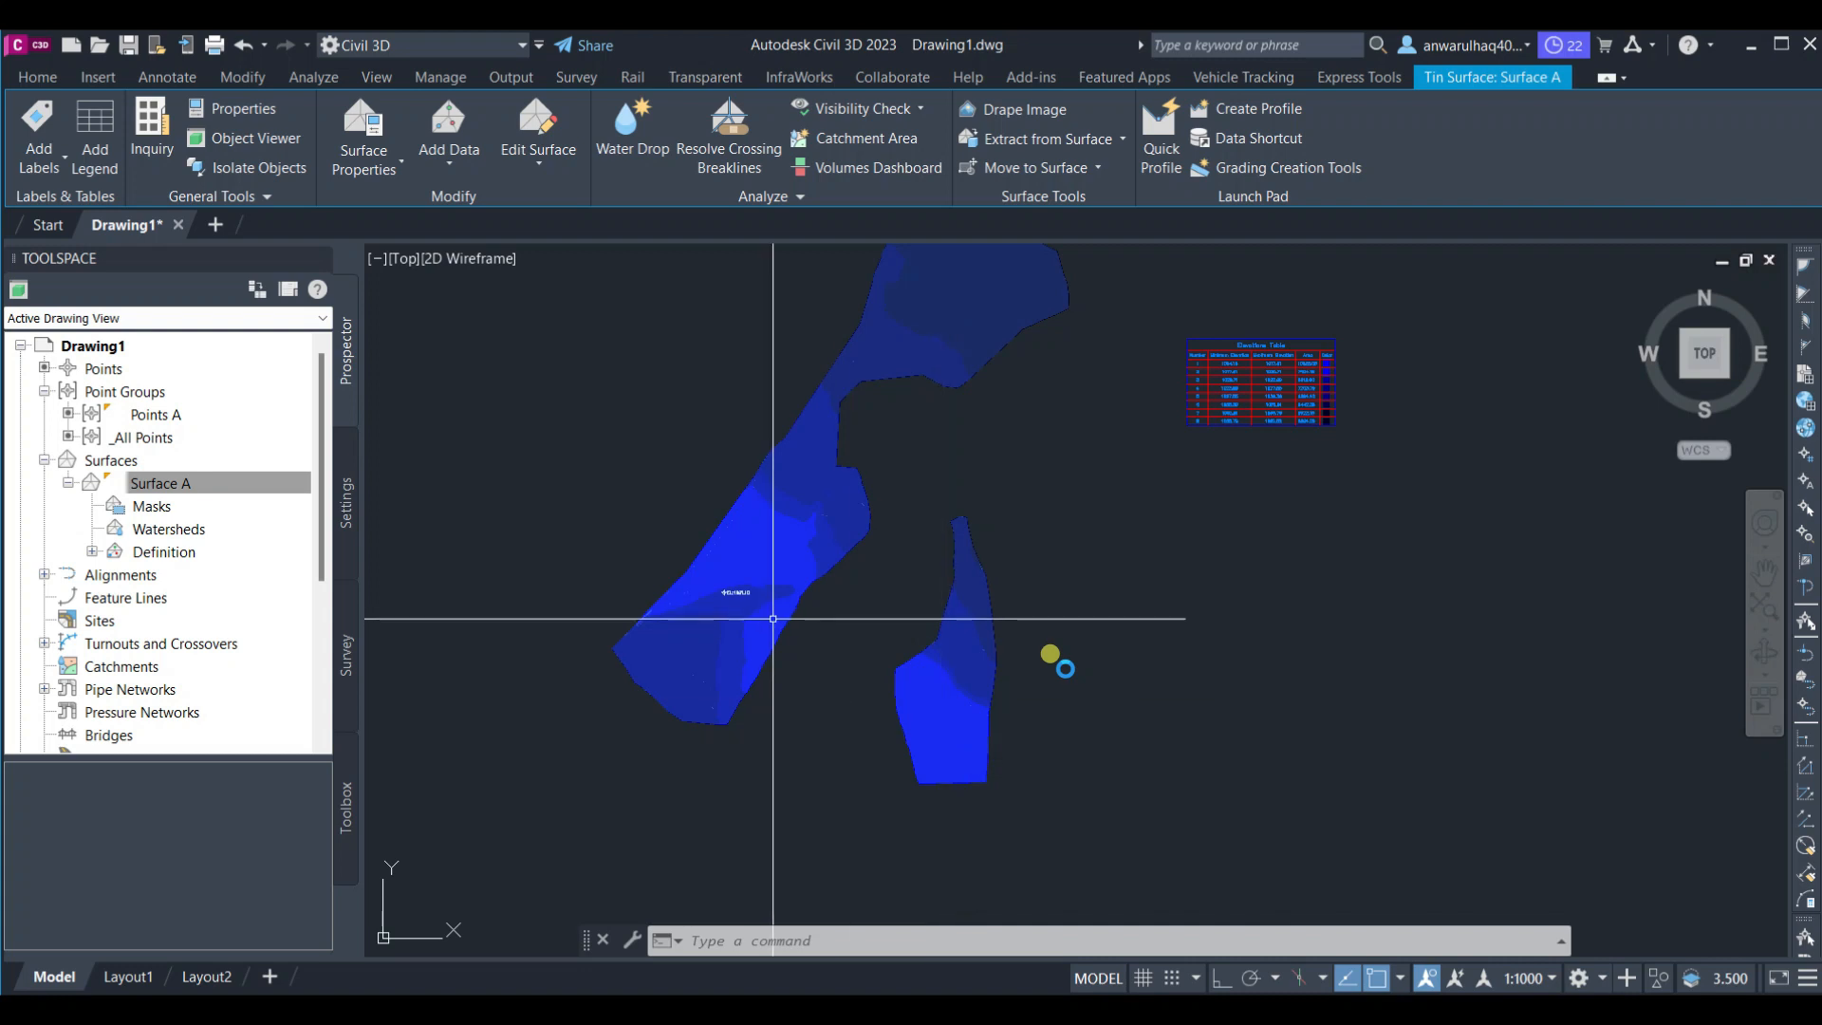
middle_drag(773, 616, 778, 611)
middle_drag(882, 517, 883, 595)
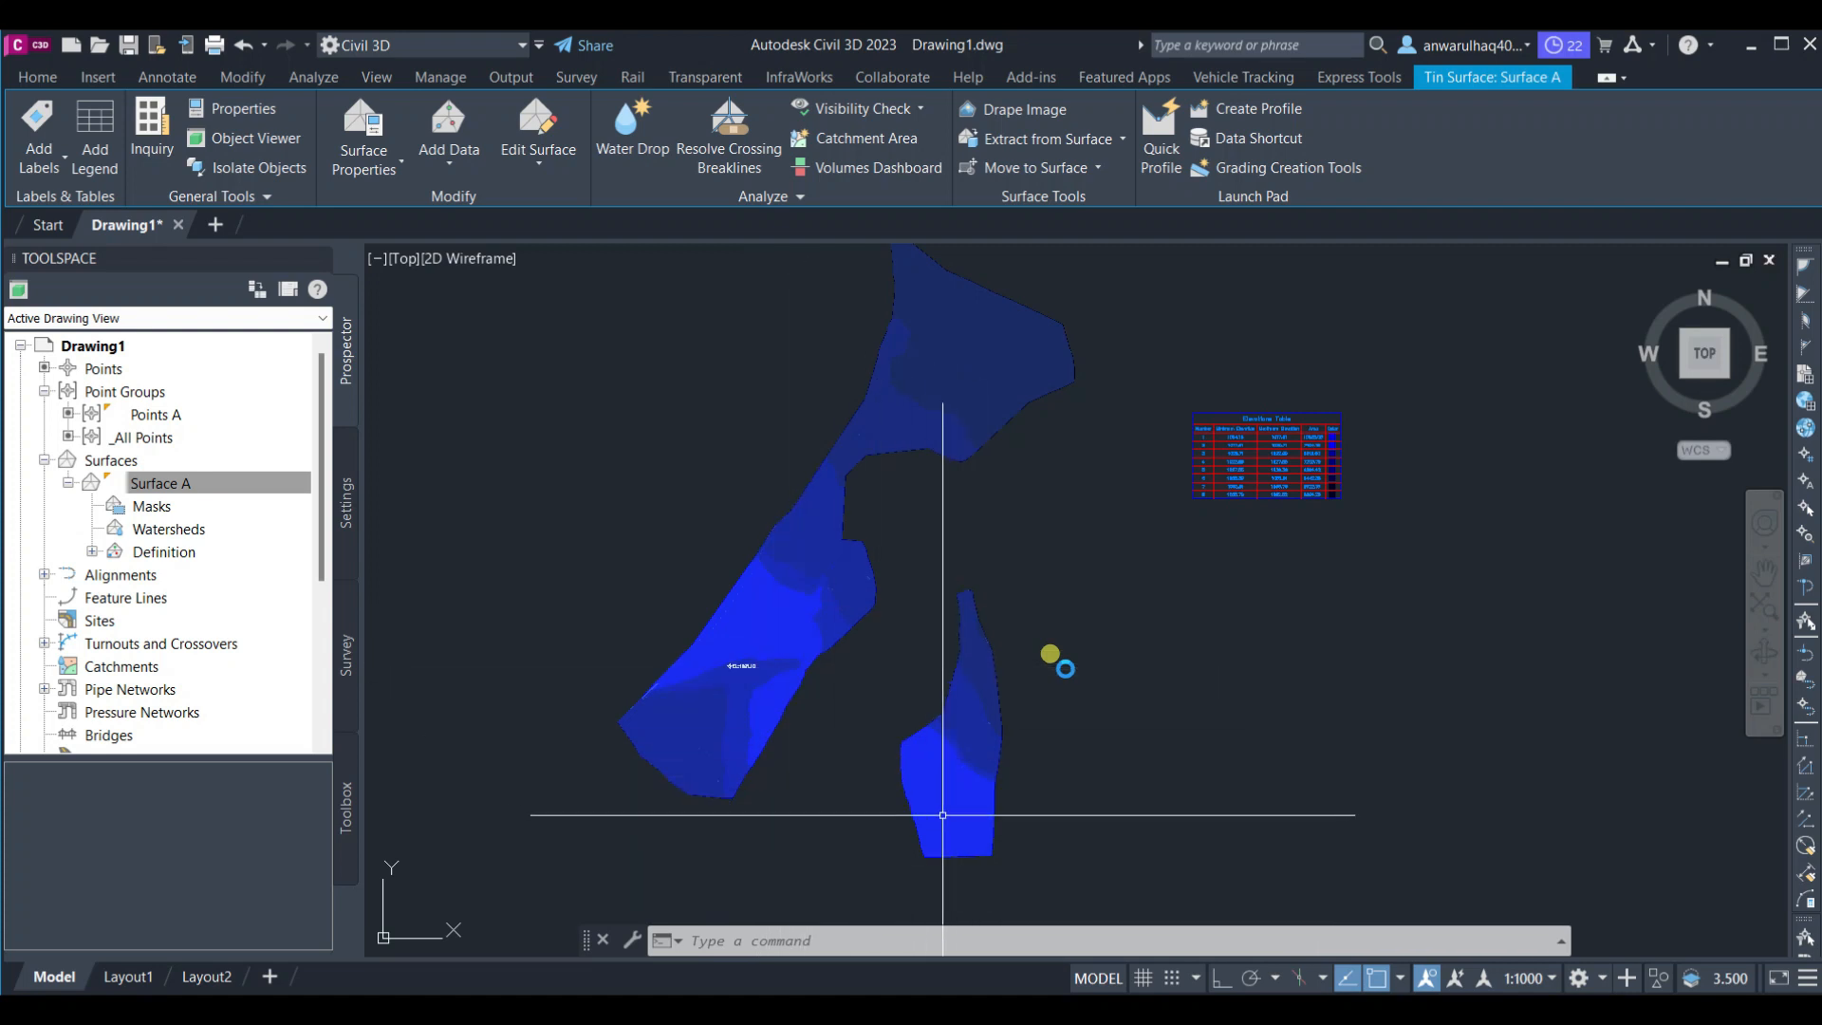
middle_drag(980, 783, 960, 778)
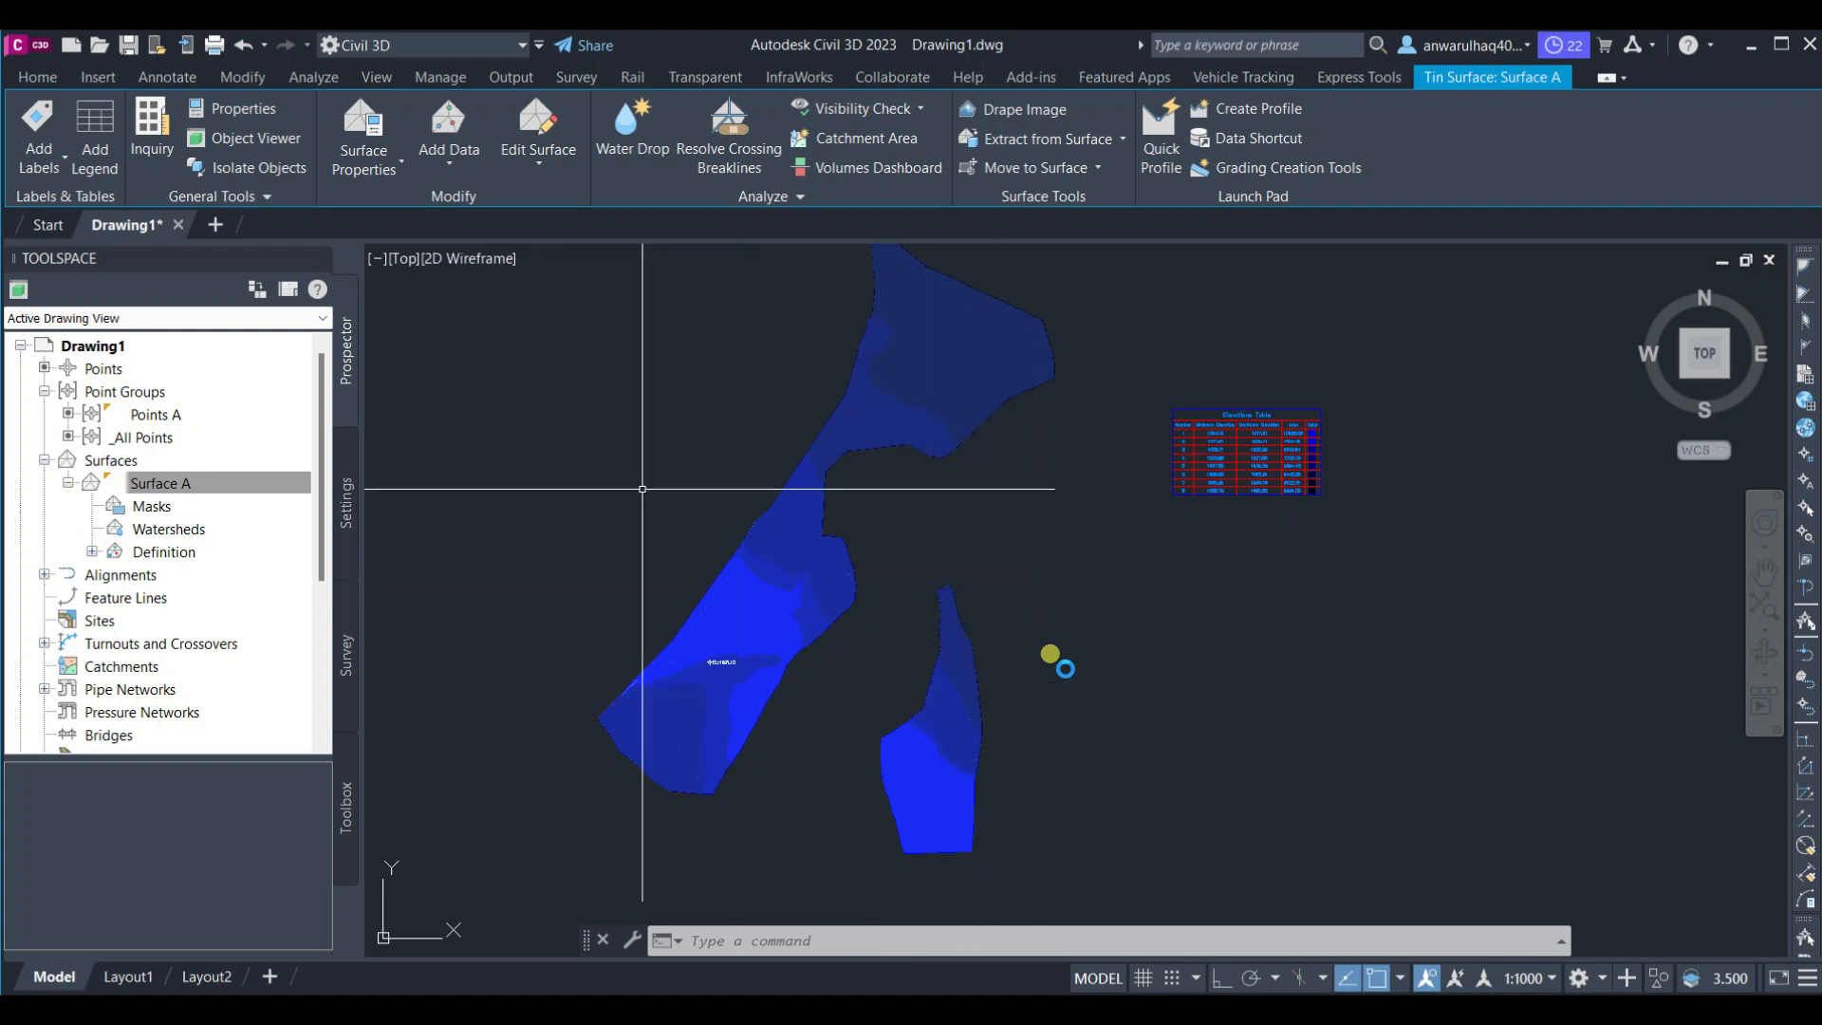
click(909, 394)
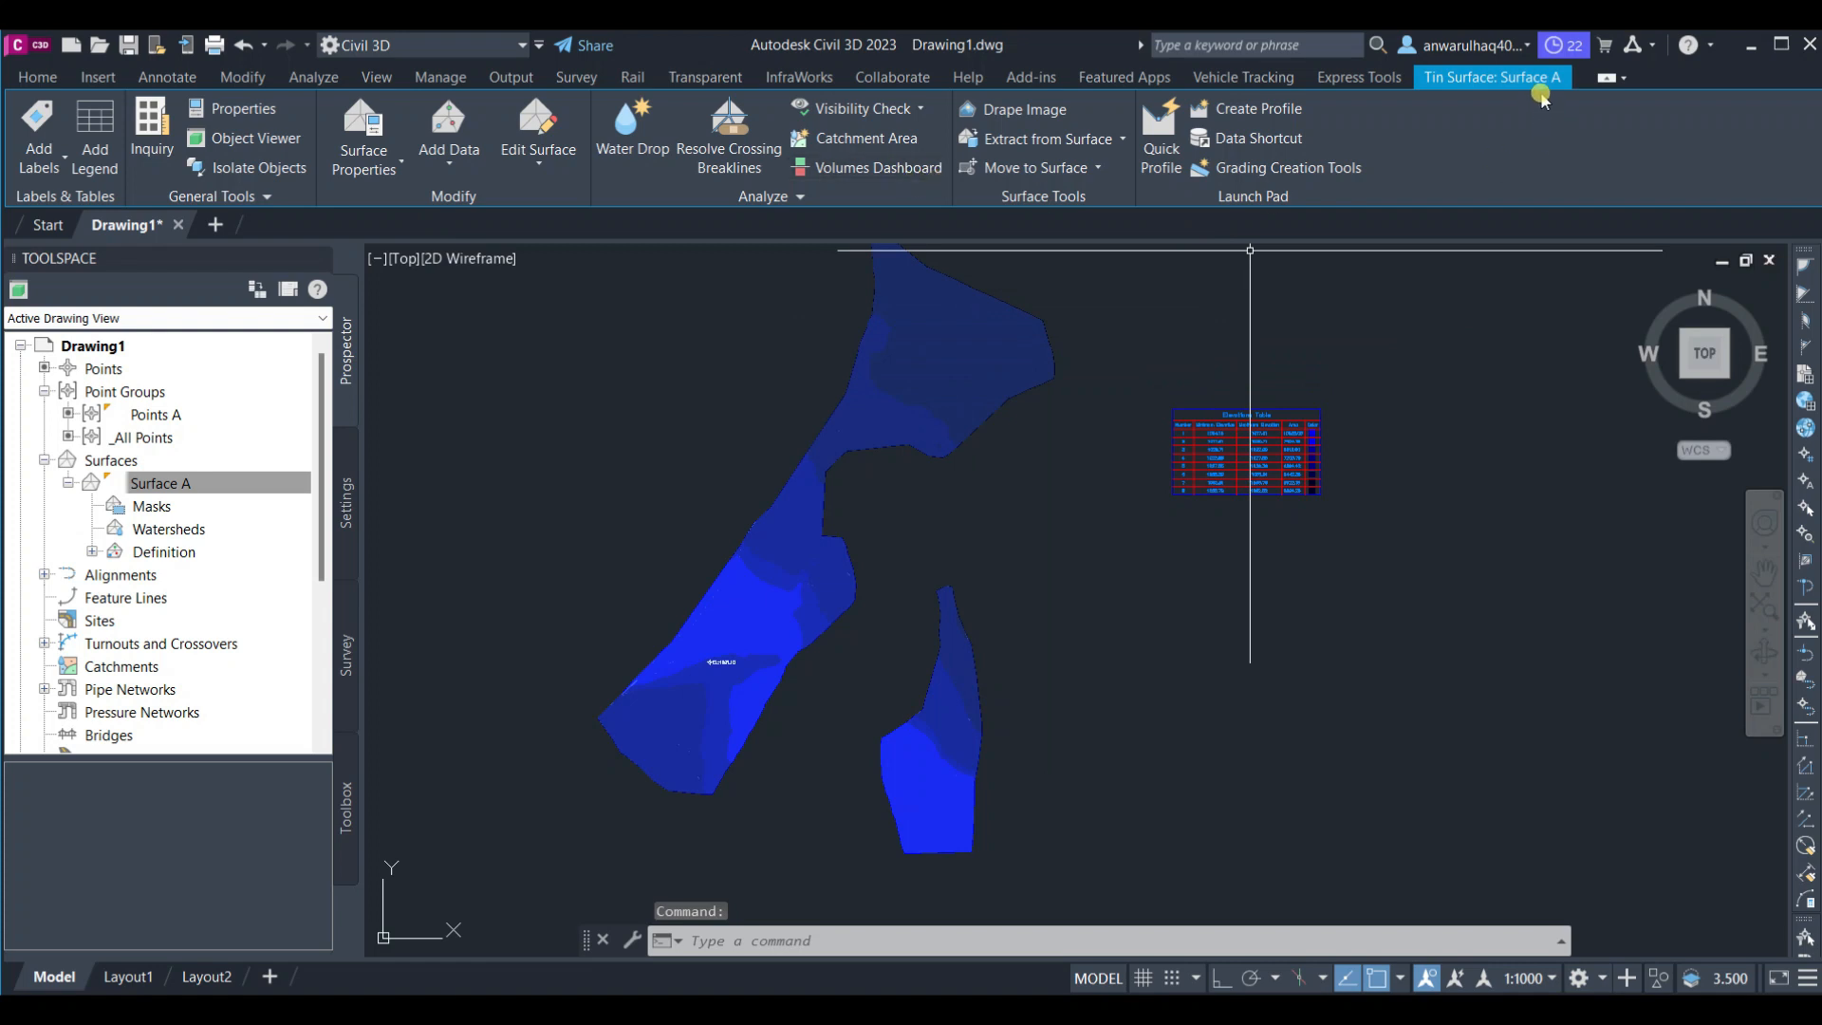
Select Surface A, open its surface properties, and set elevation range 8's colour to magenta
click(238, 482)
right_click(245, 479)
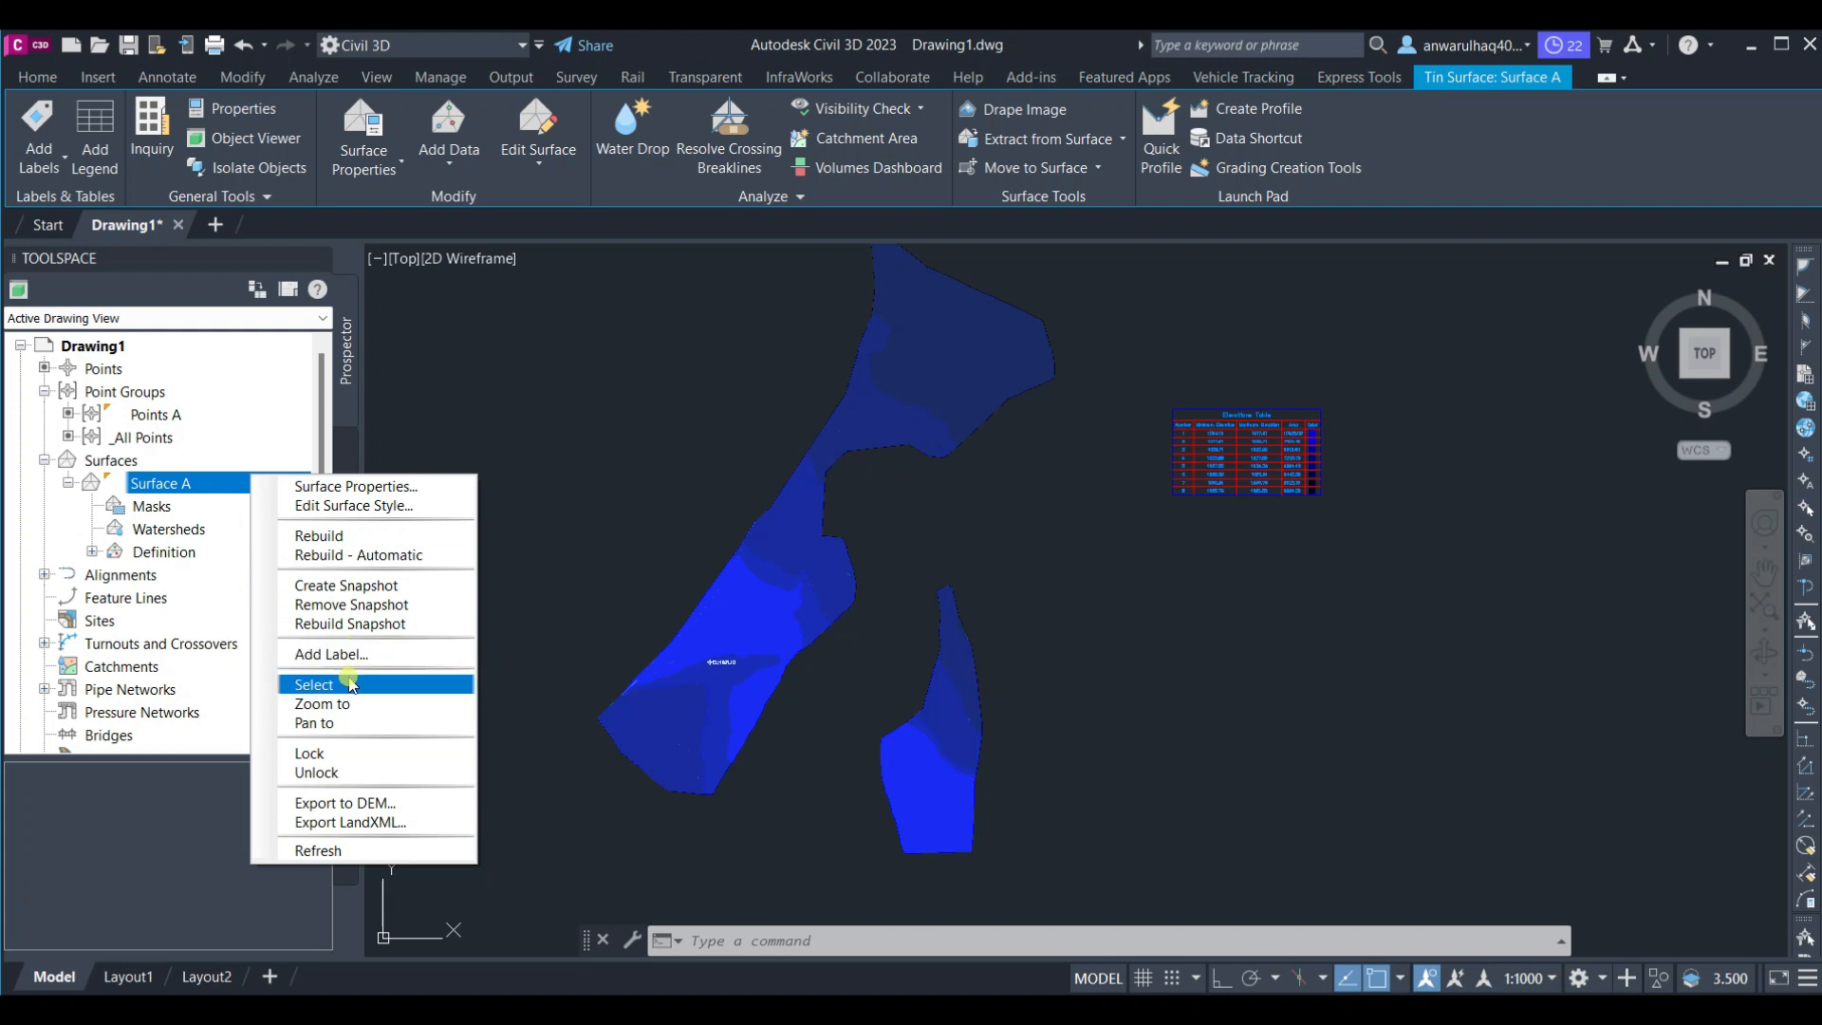
click(345, 683)
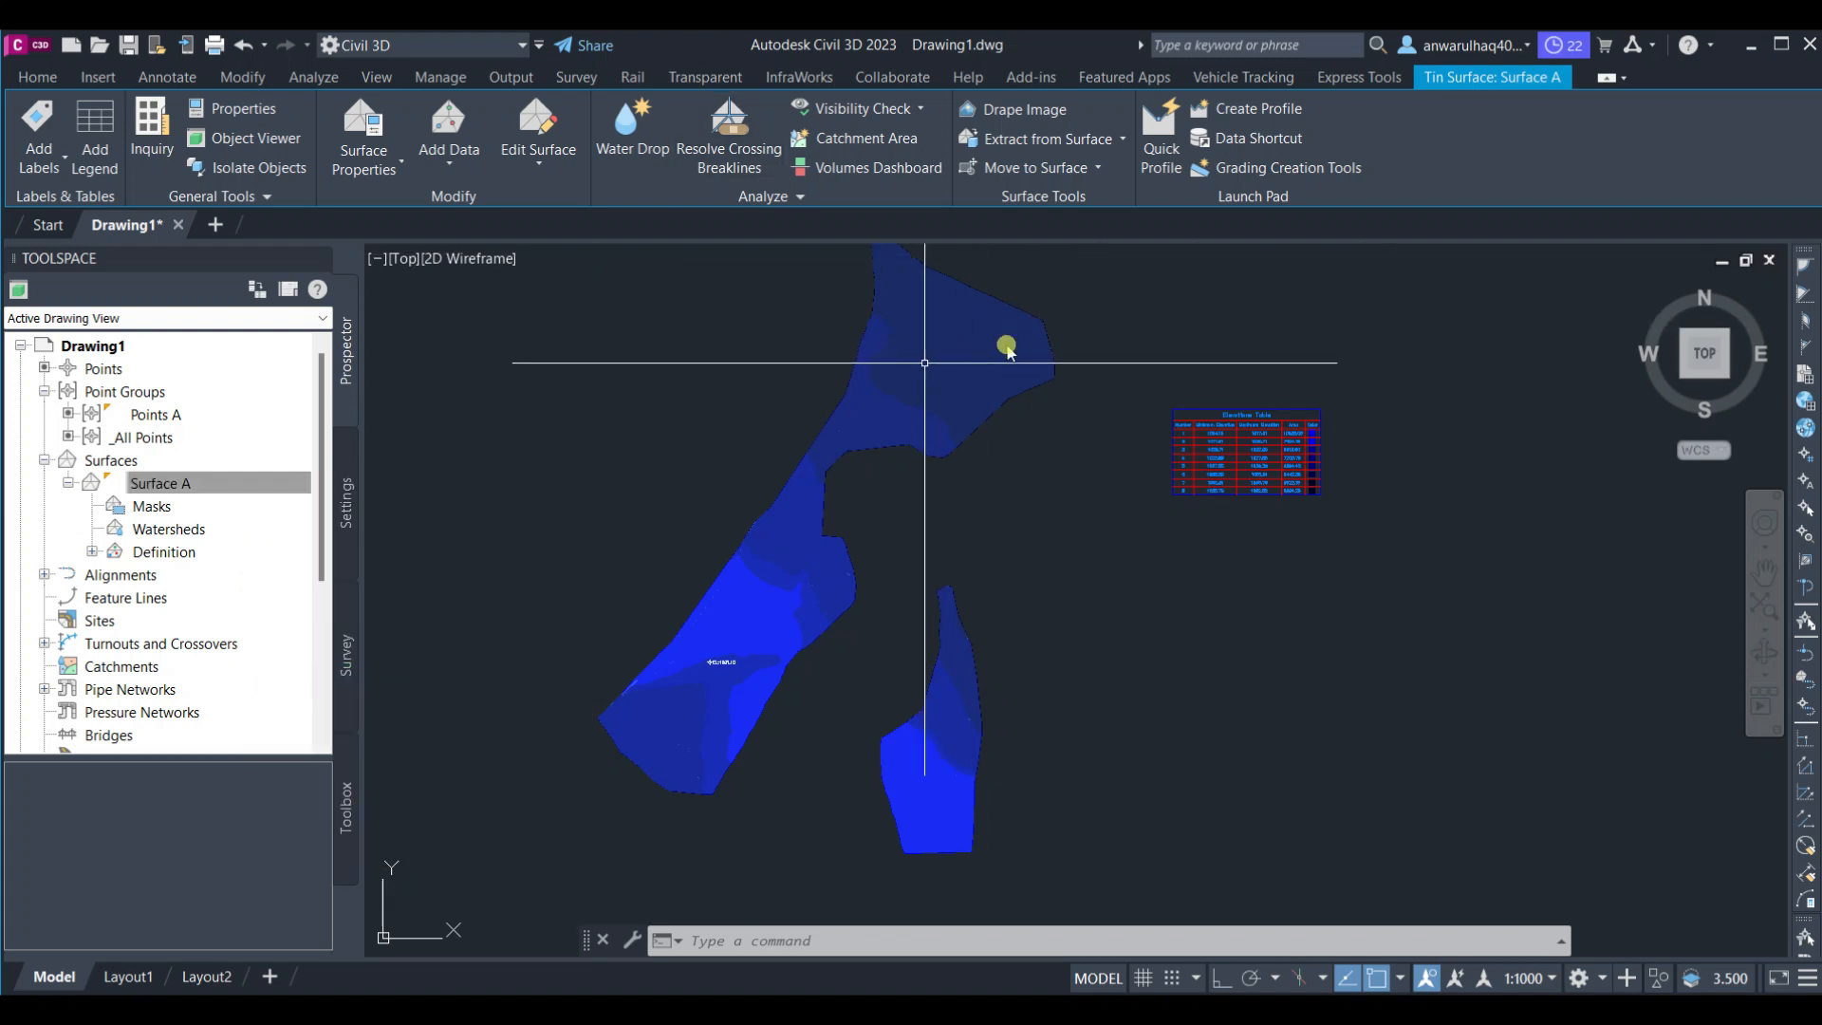
mouse_move(1008, 351)
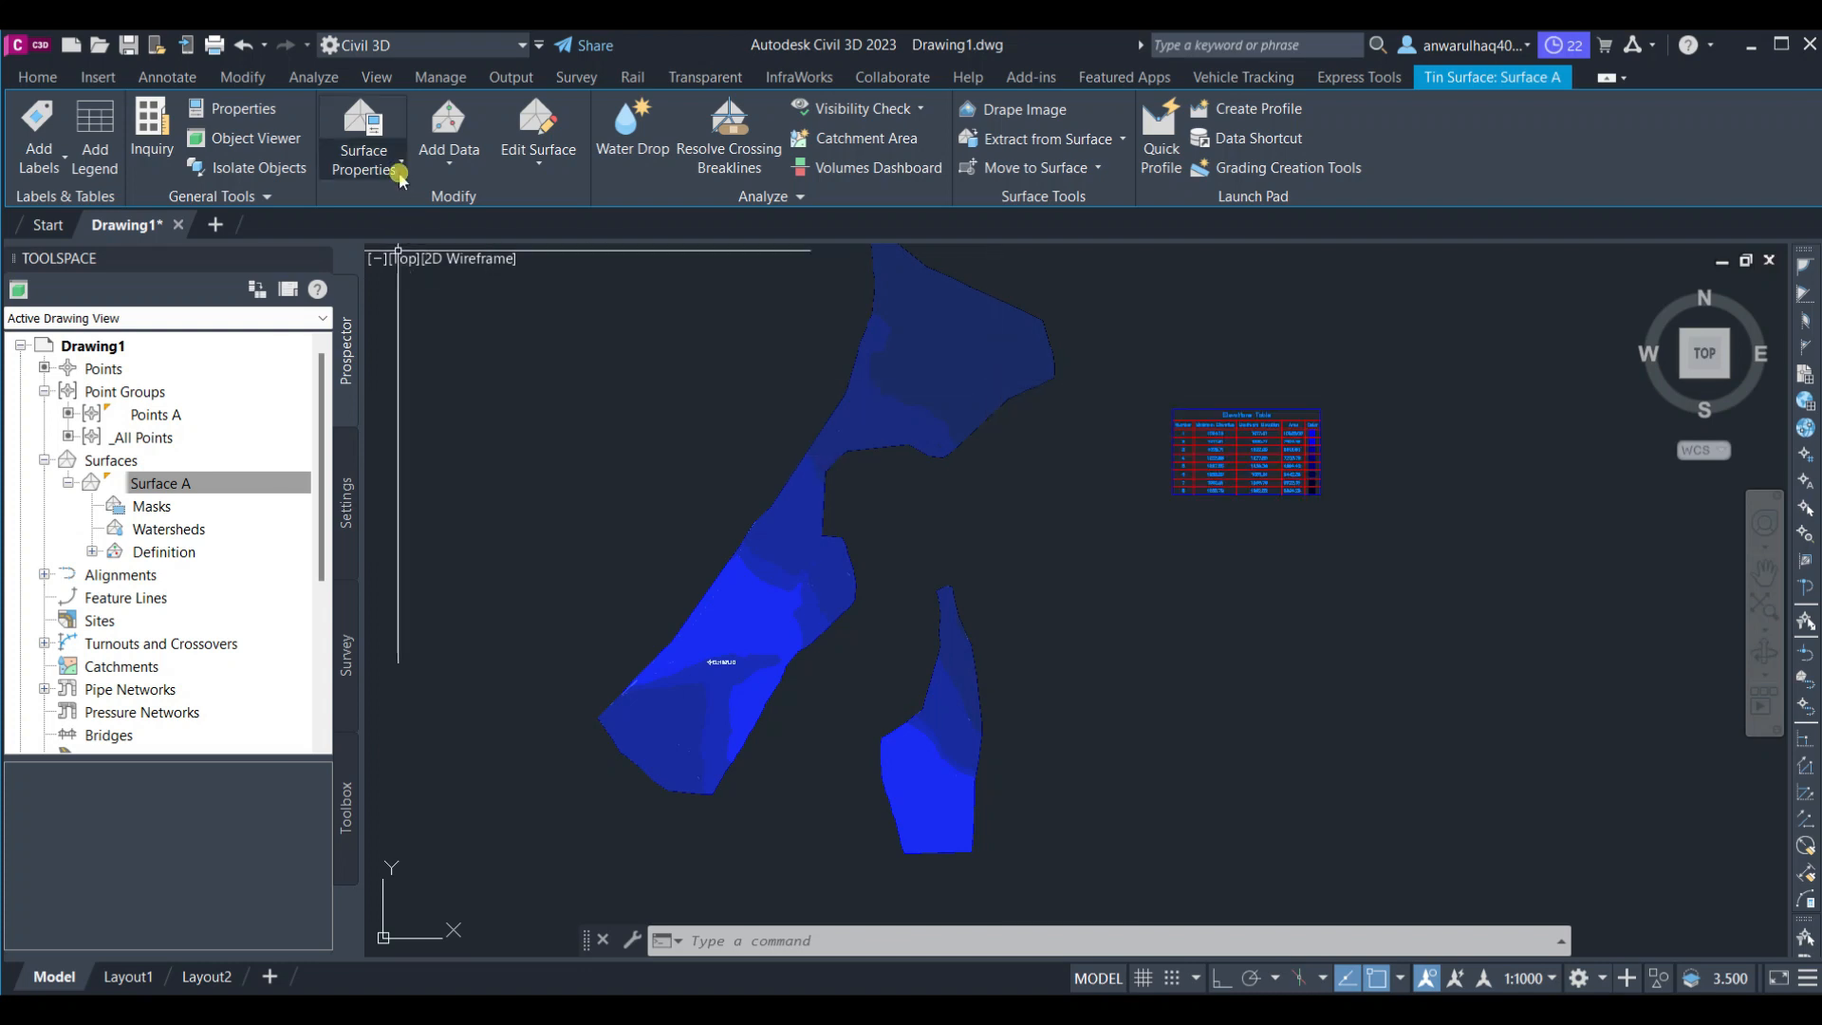
click(398, 171)
click(405, 222)
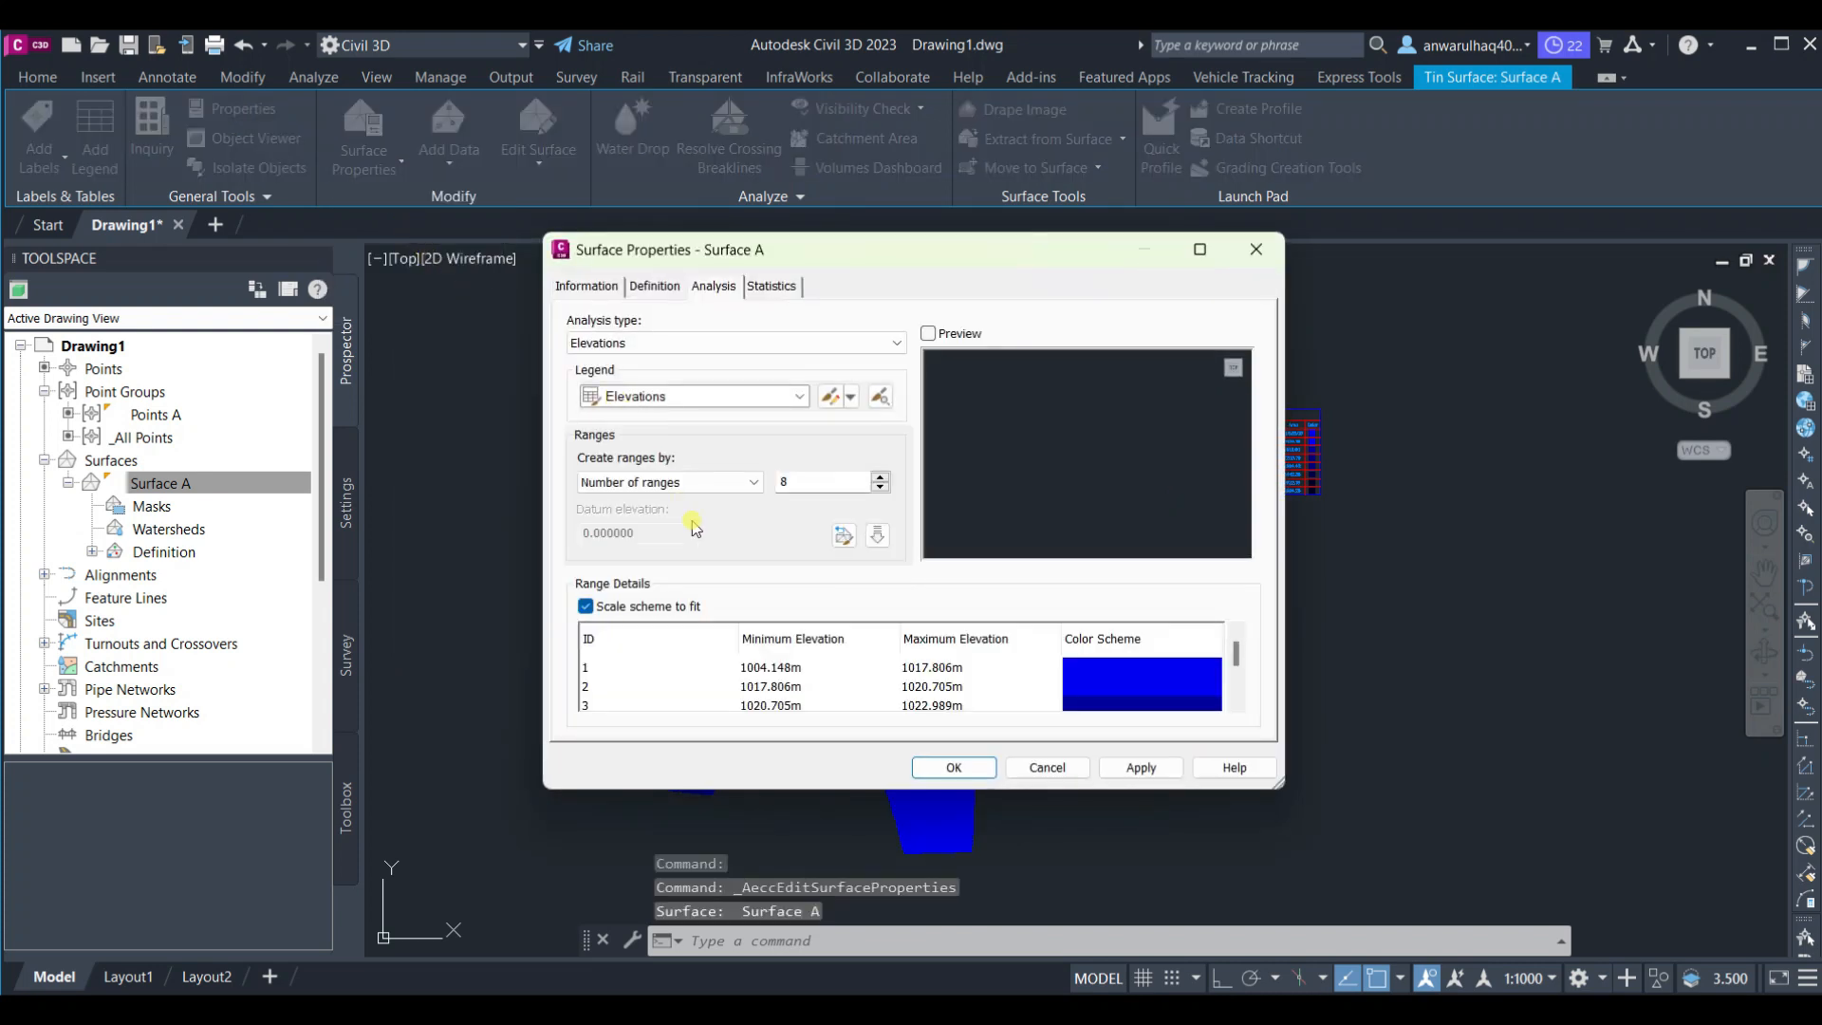
scroll(1072, 690, down, 2)
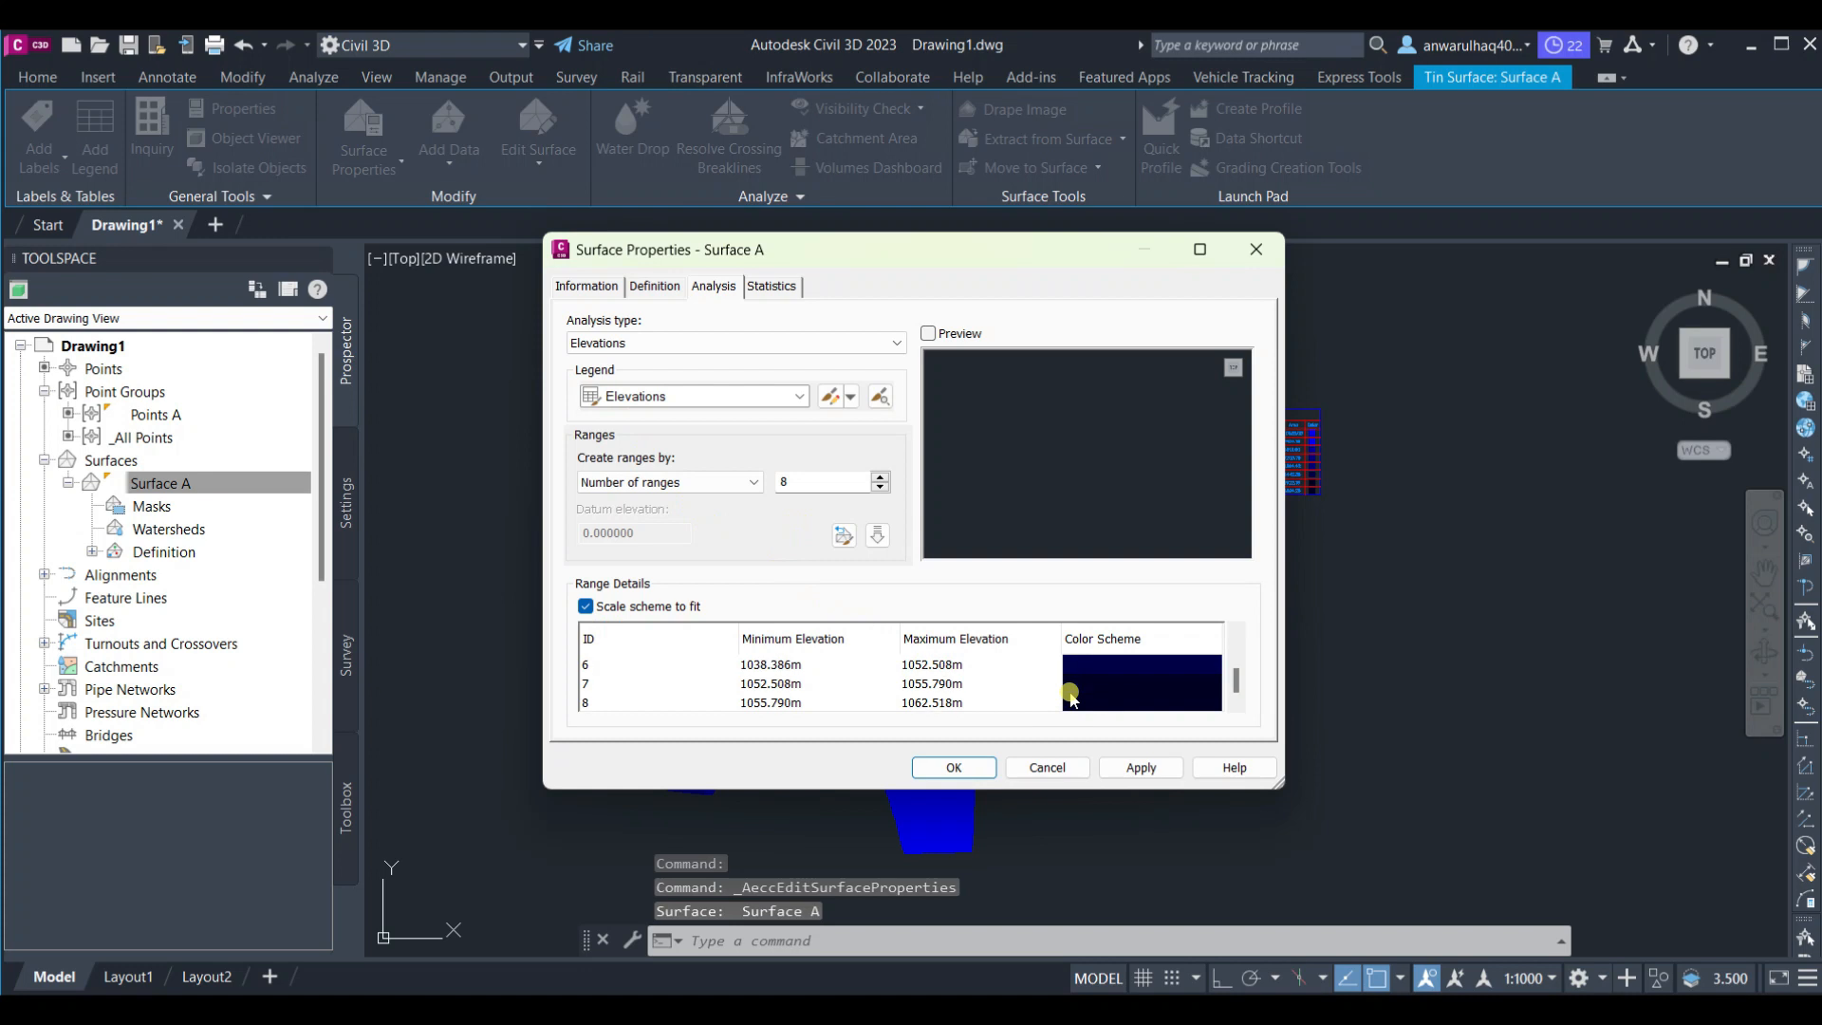
click(1141, 704)
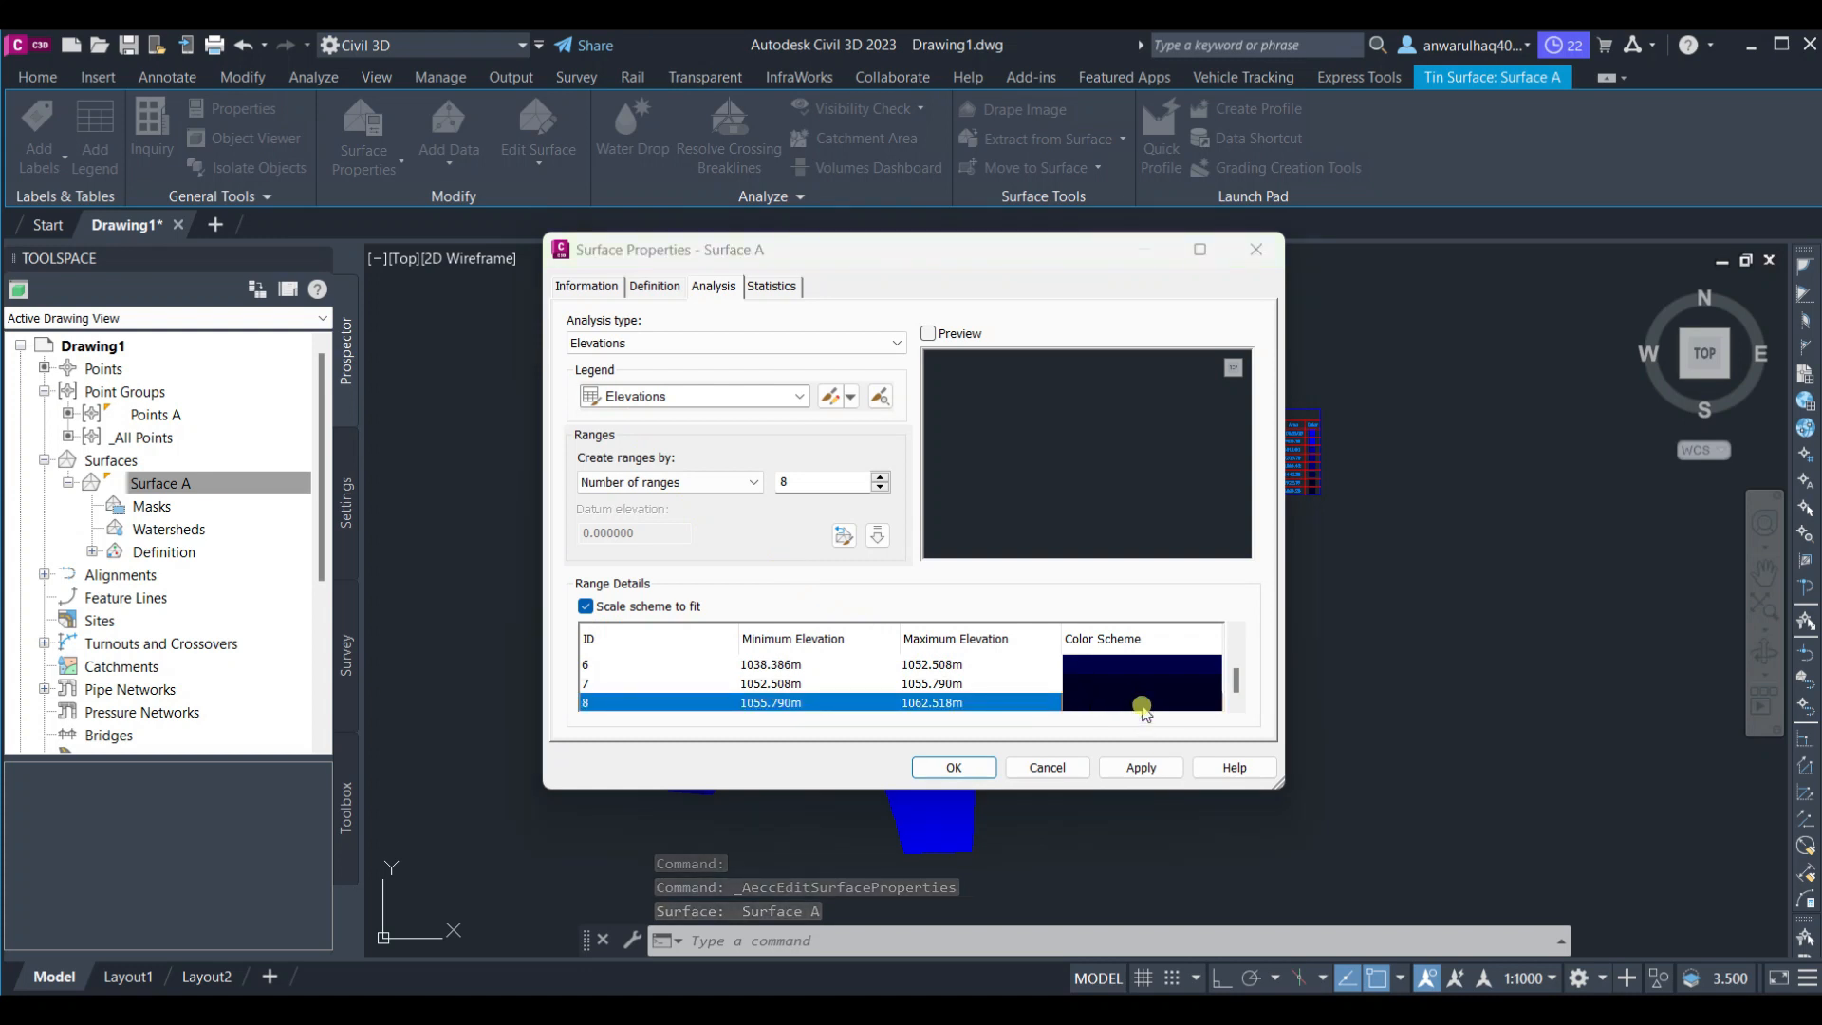
click(1143, 705)
click(827, 575)
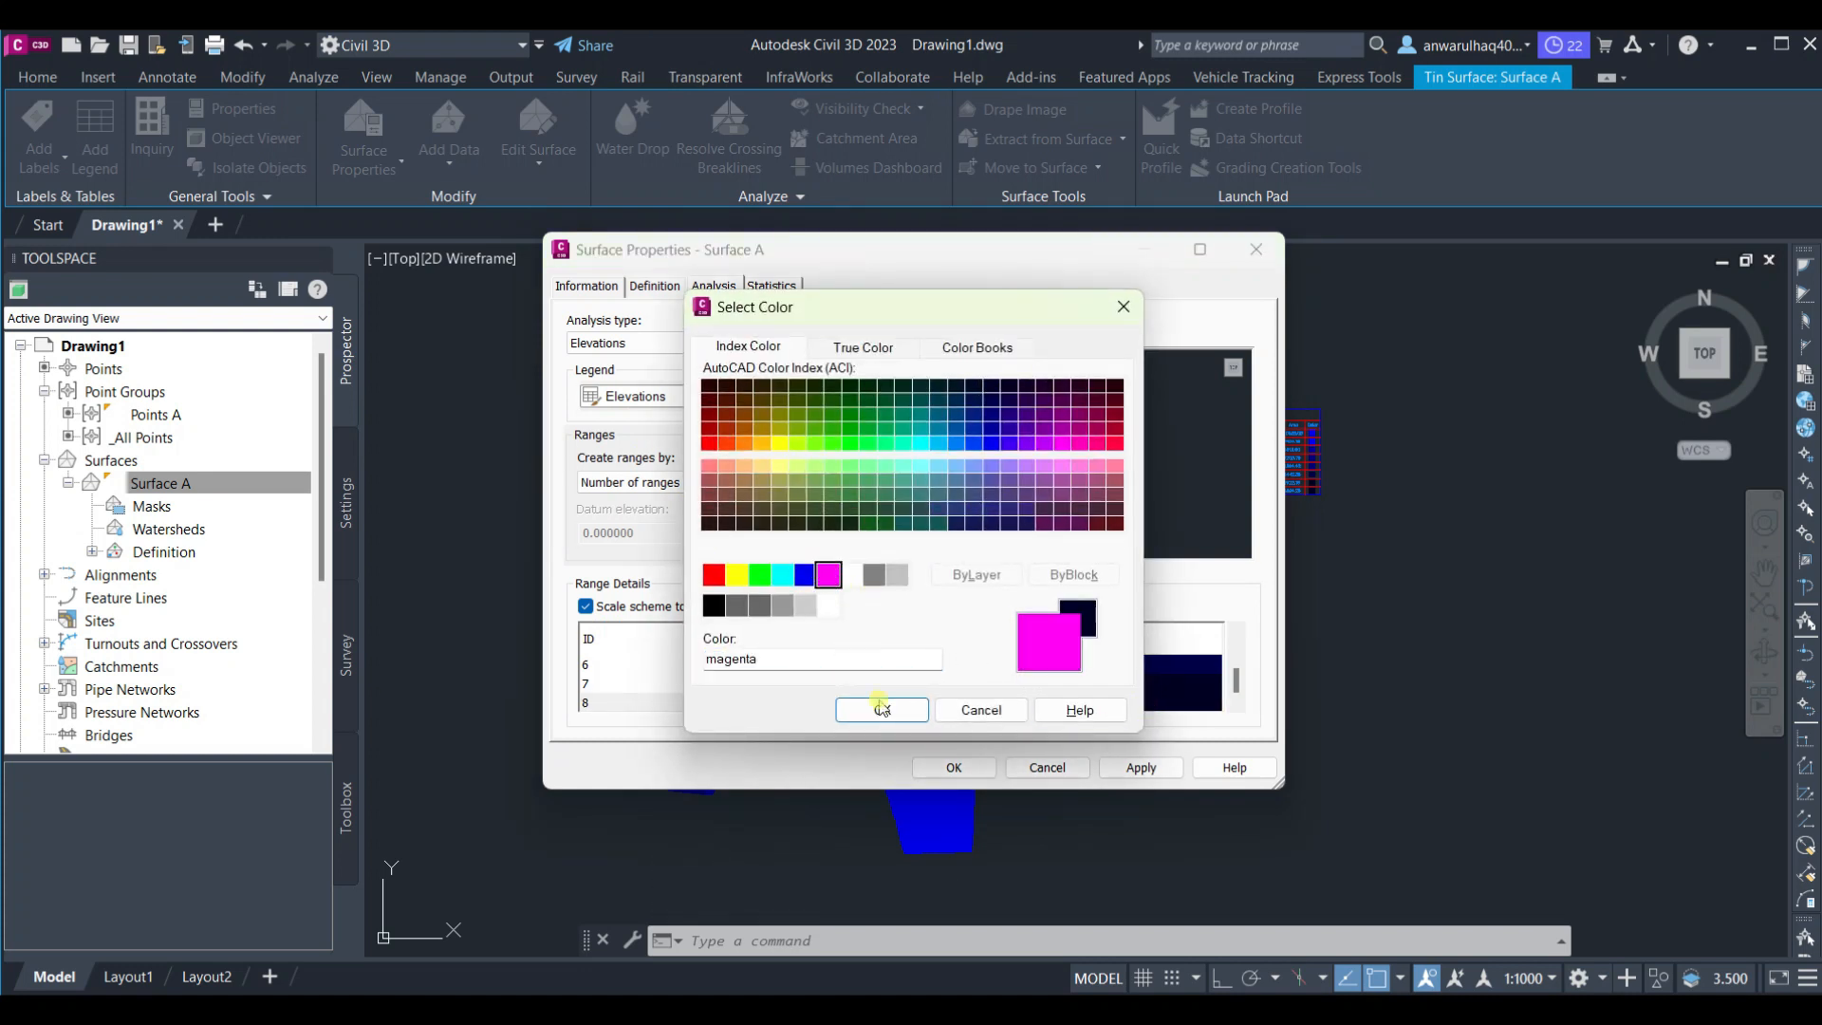
click(896, 714)
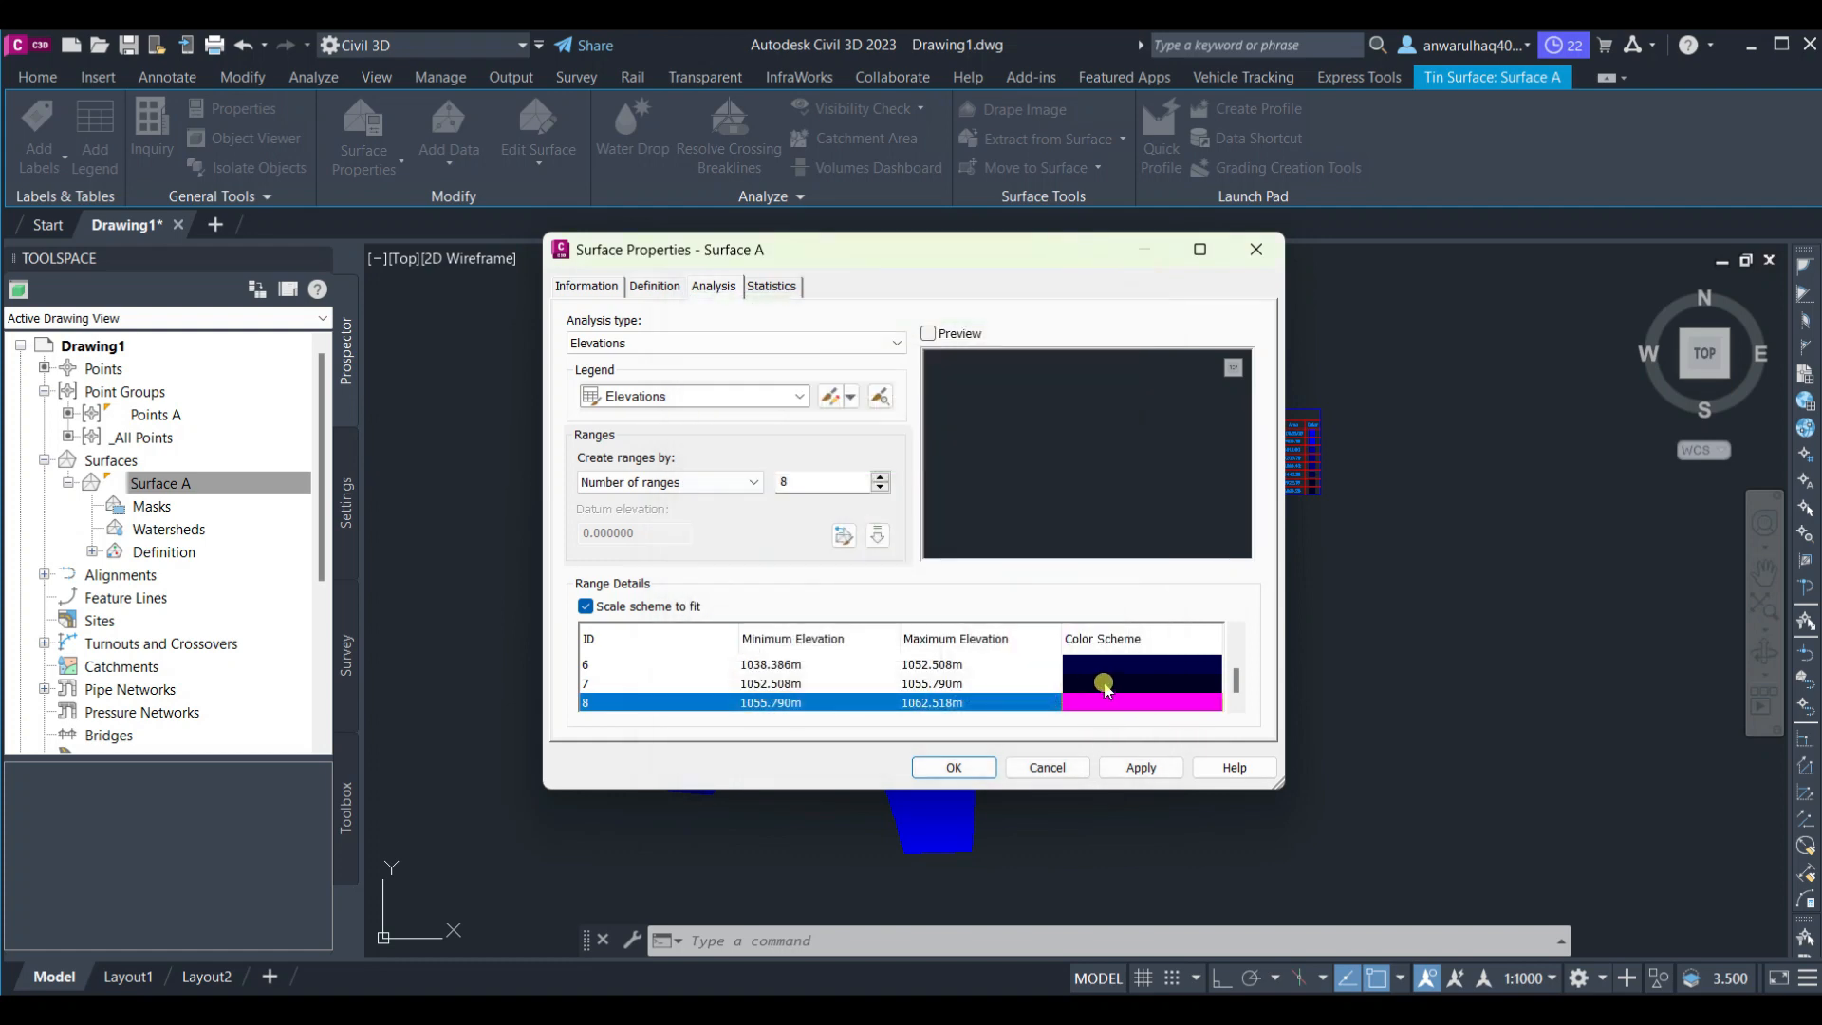
Set elevation range 7's colour to index colour 75 and close the surface properties
click(1104, 685)
click(1100, 685)
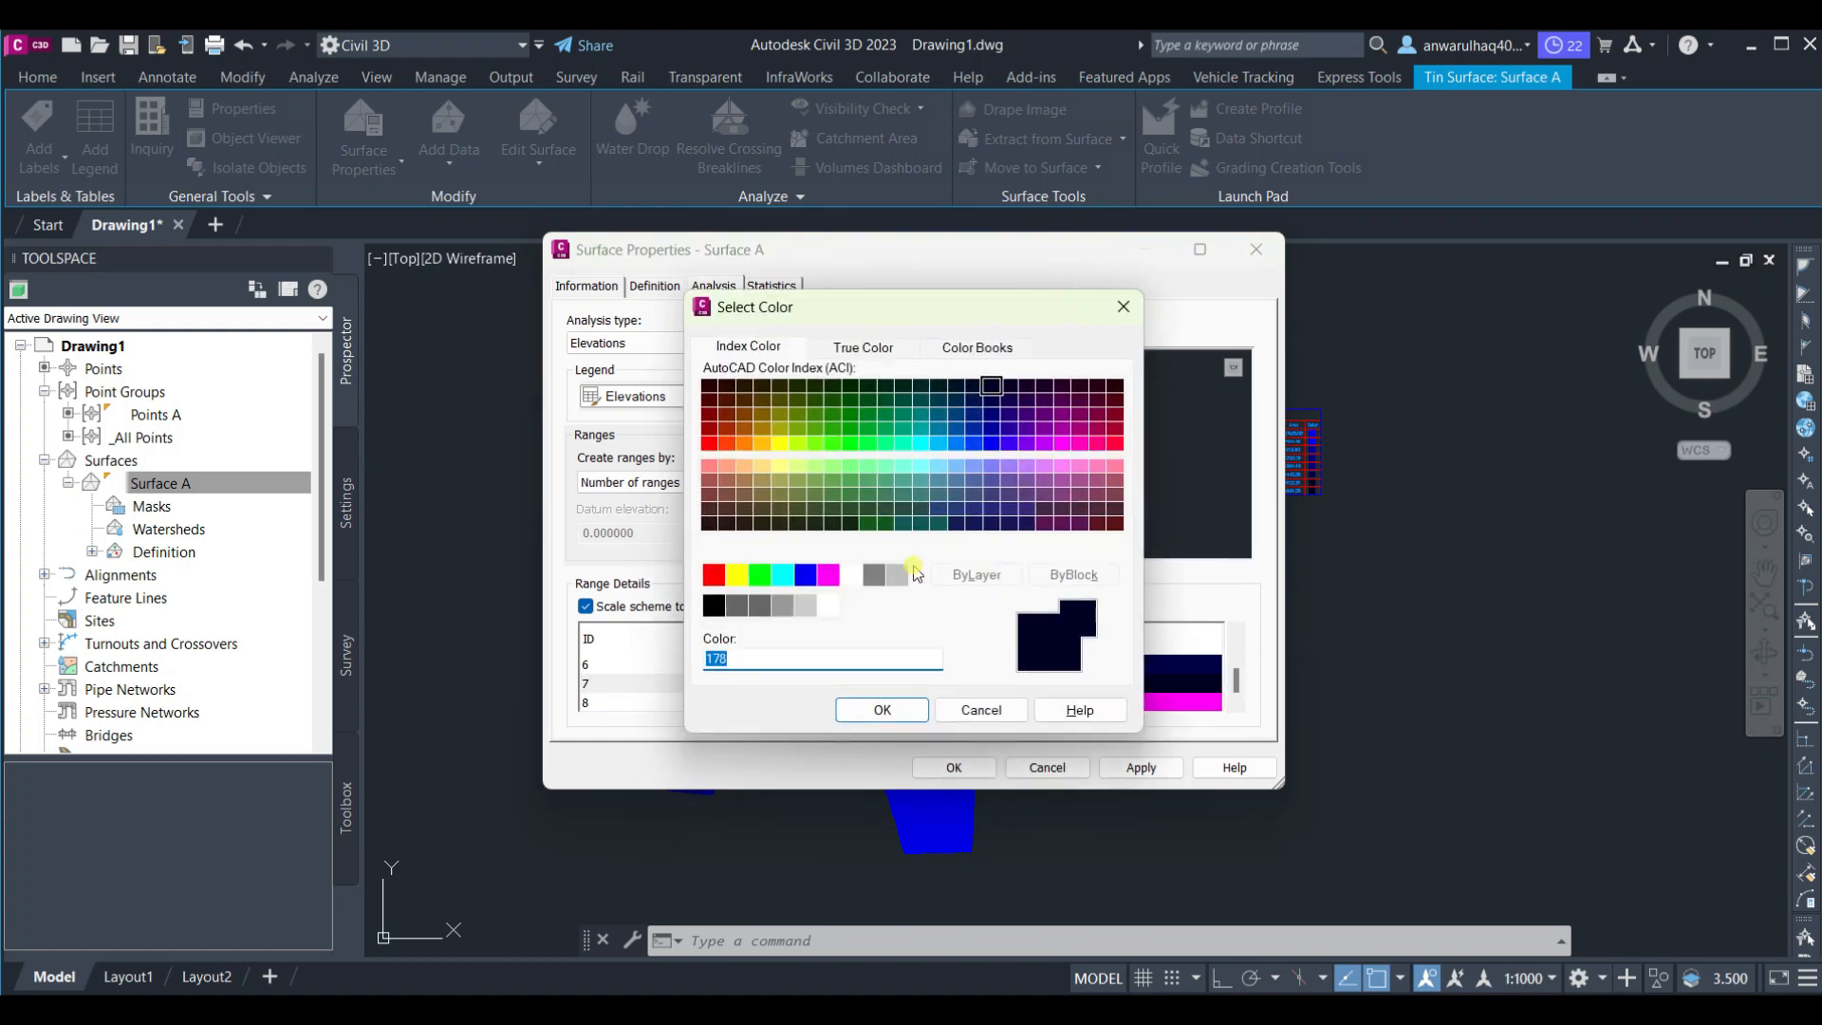
click(827, 575)
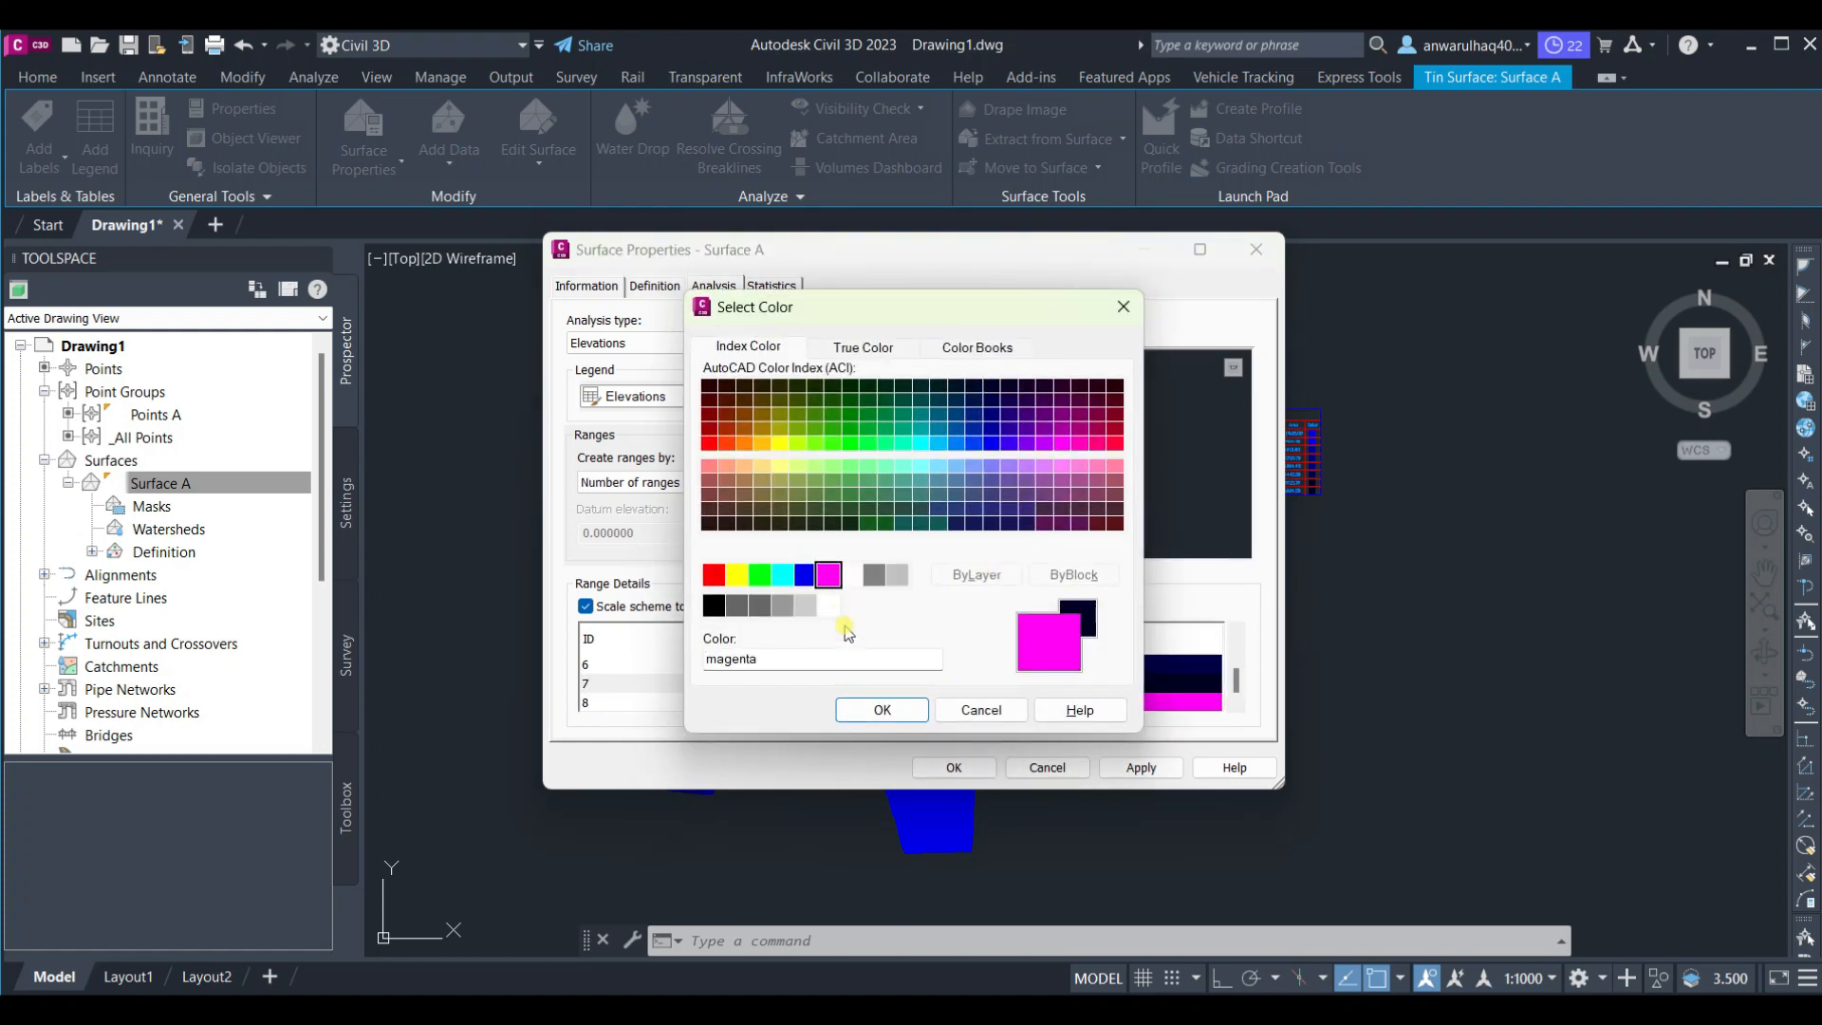
click(805, 575)
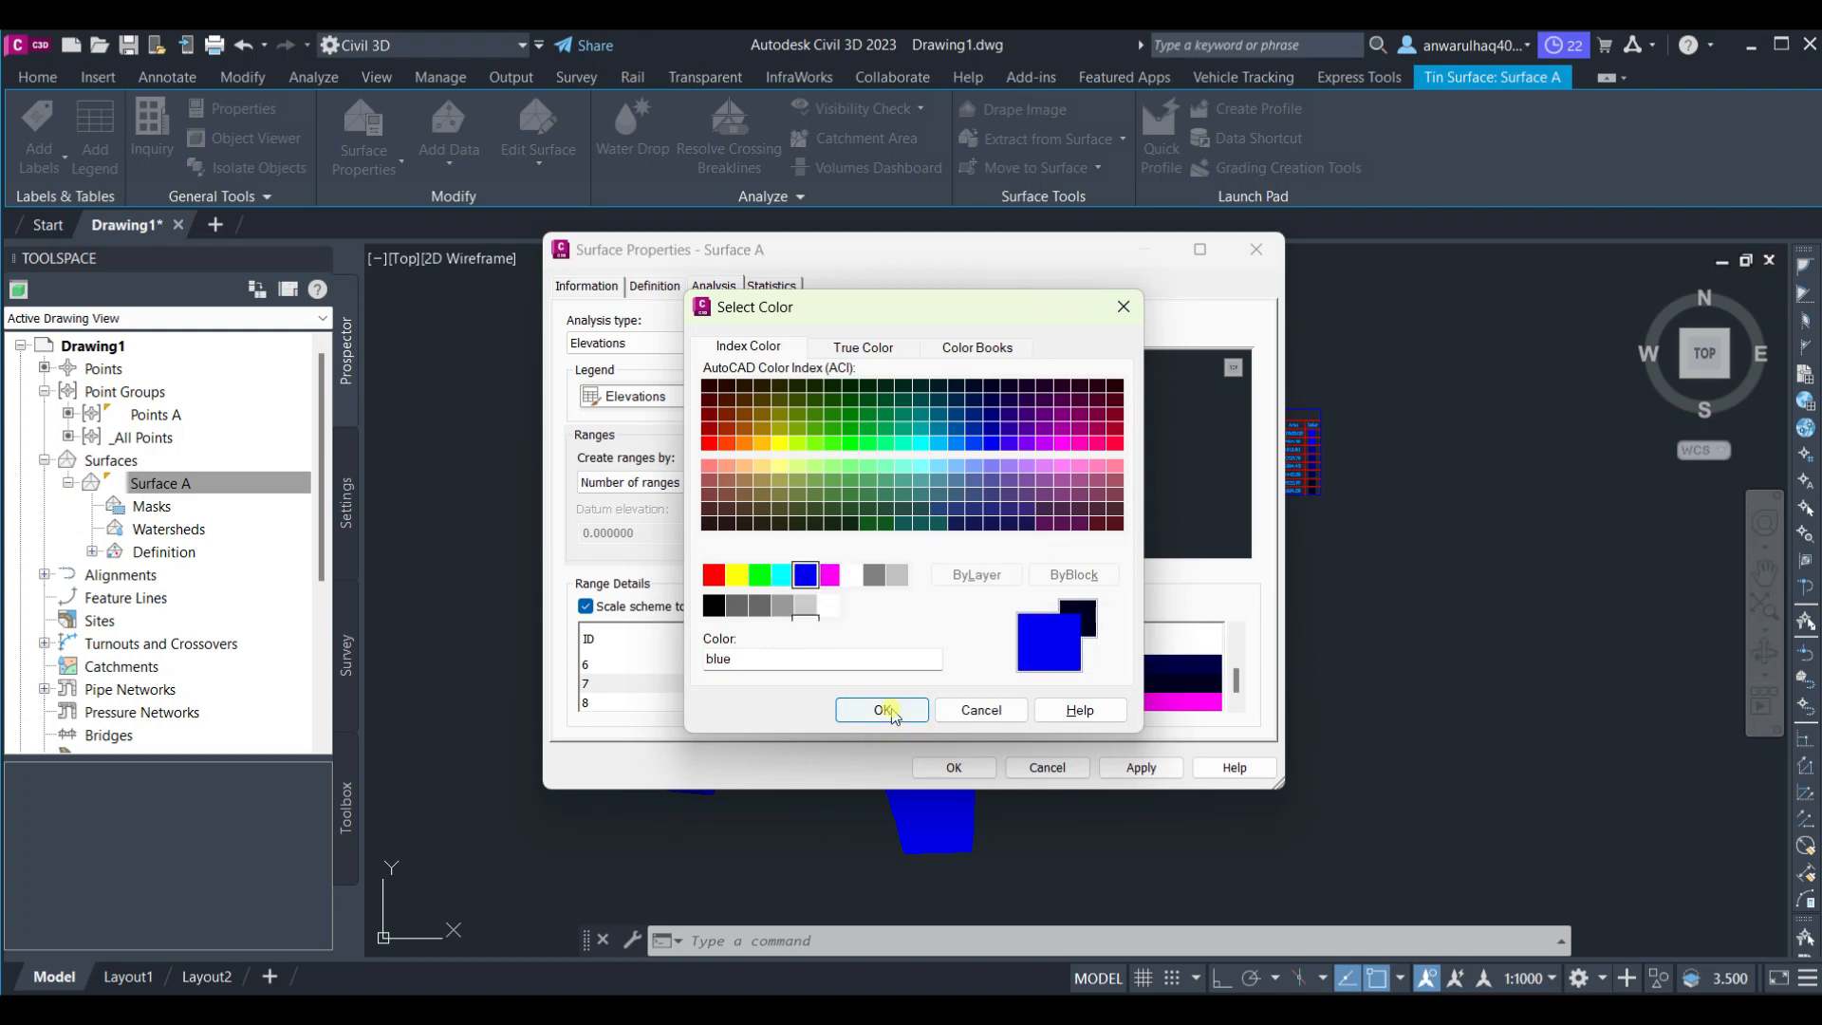
click(882, 709)
click(1128, 683)
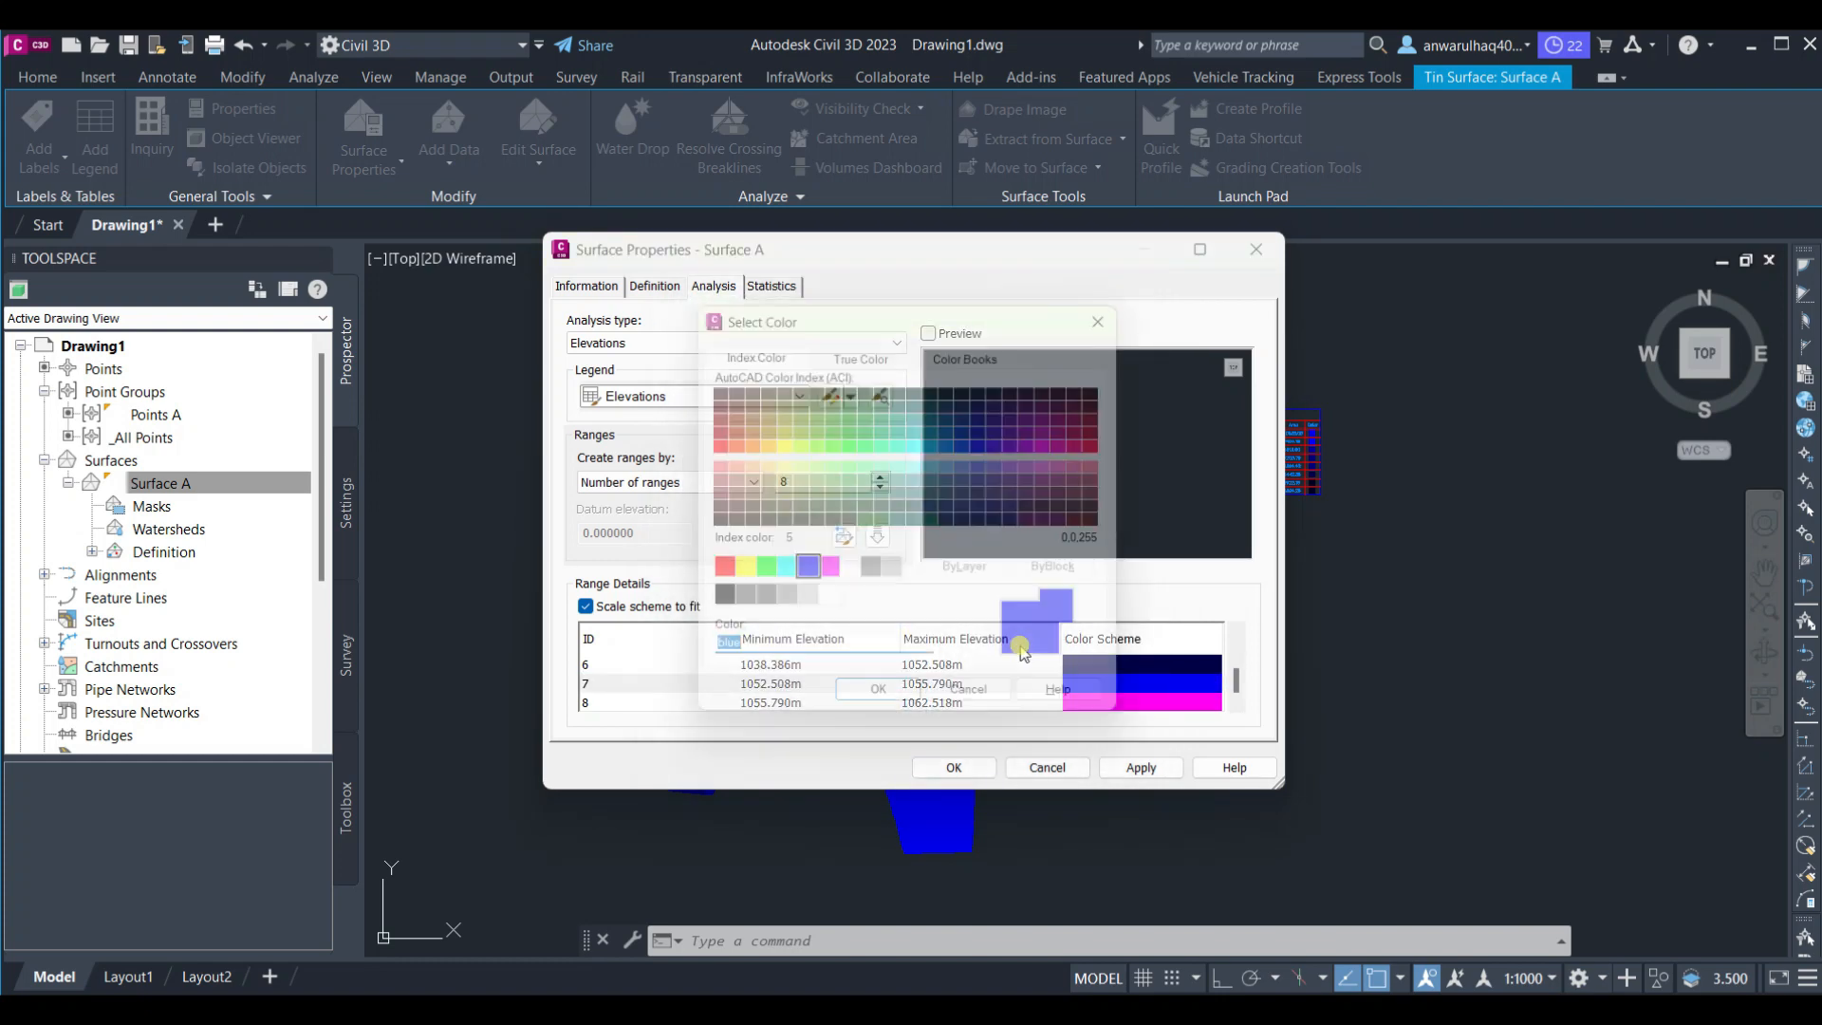
click(815, 494)
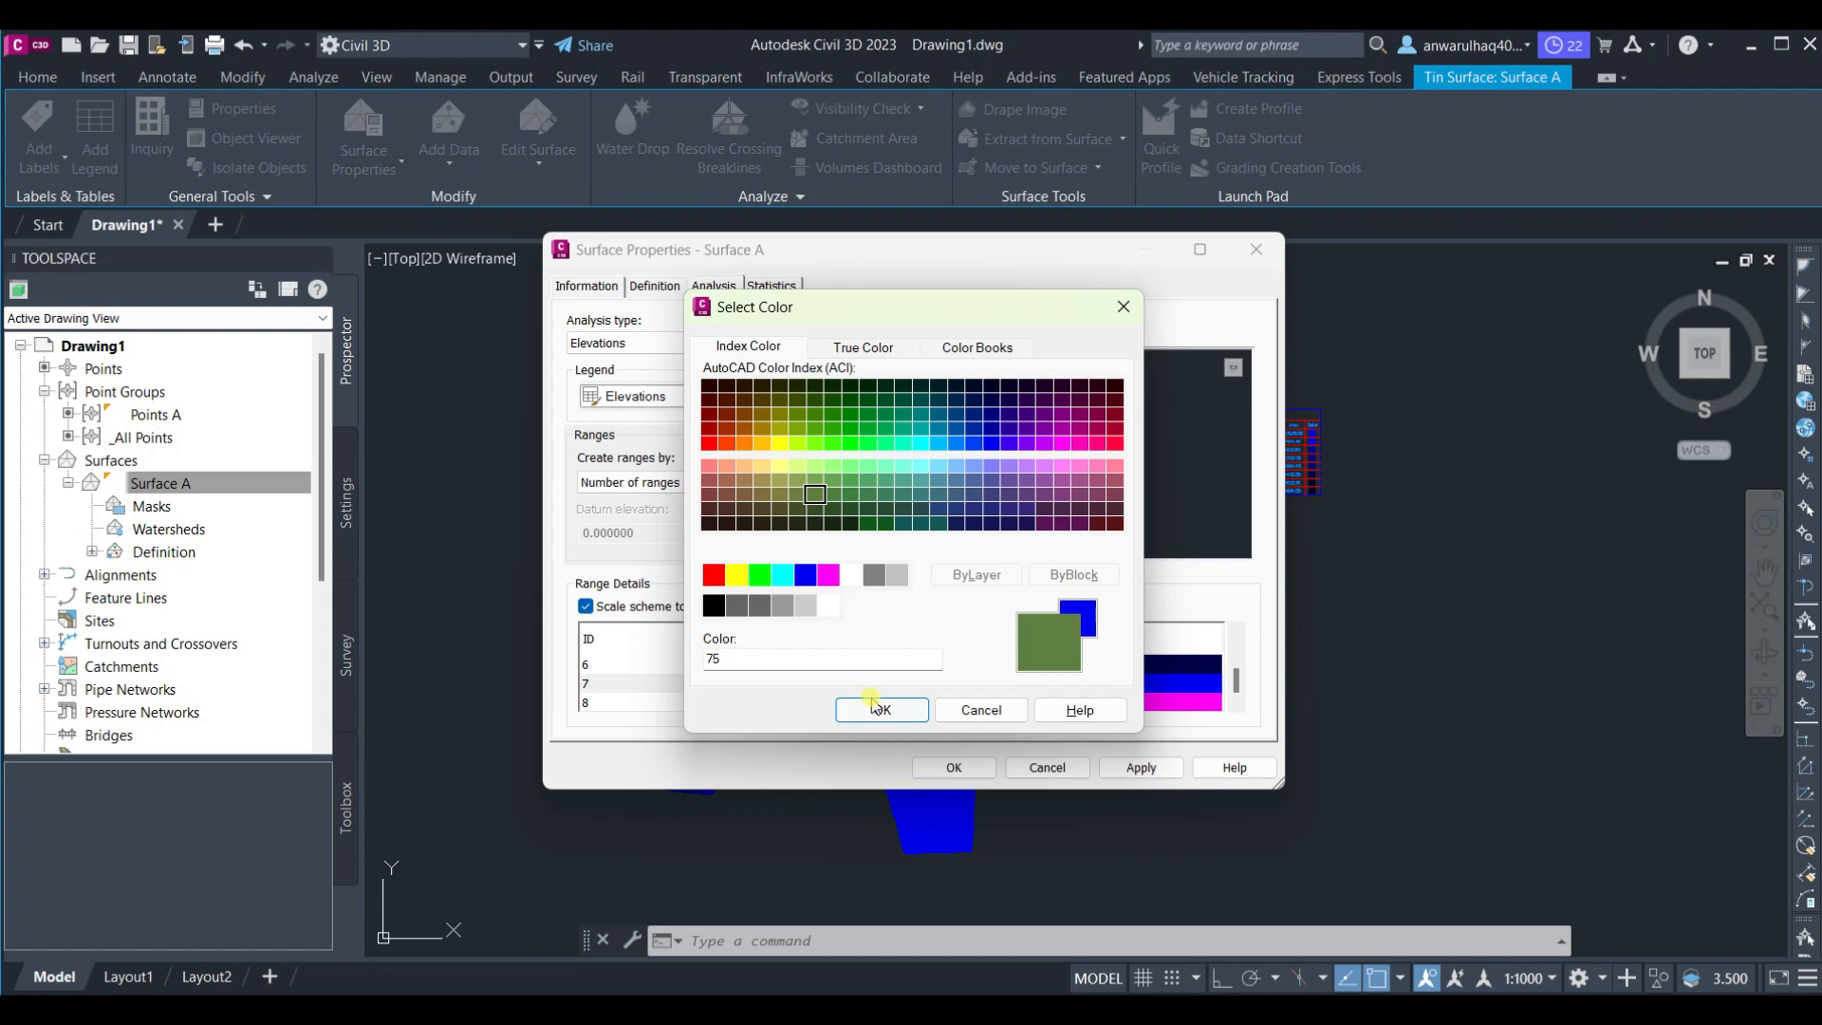
click(874, 706)
click(941, 764)
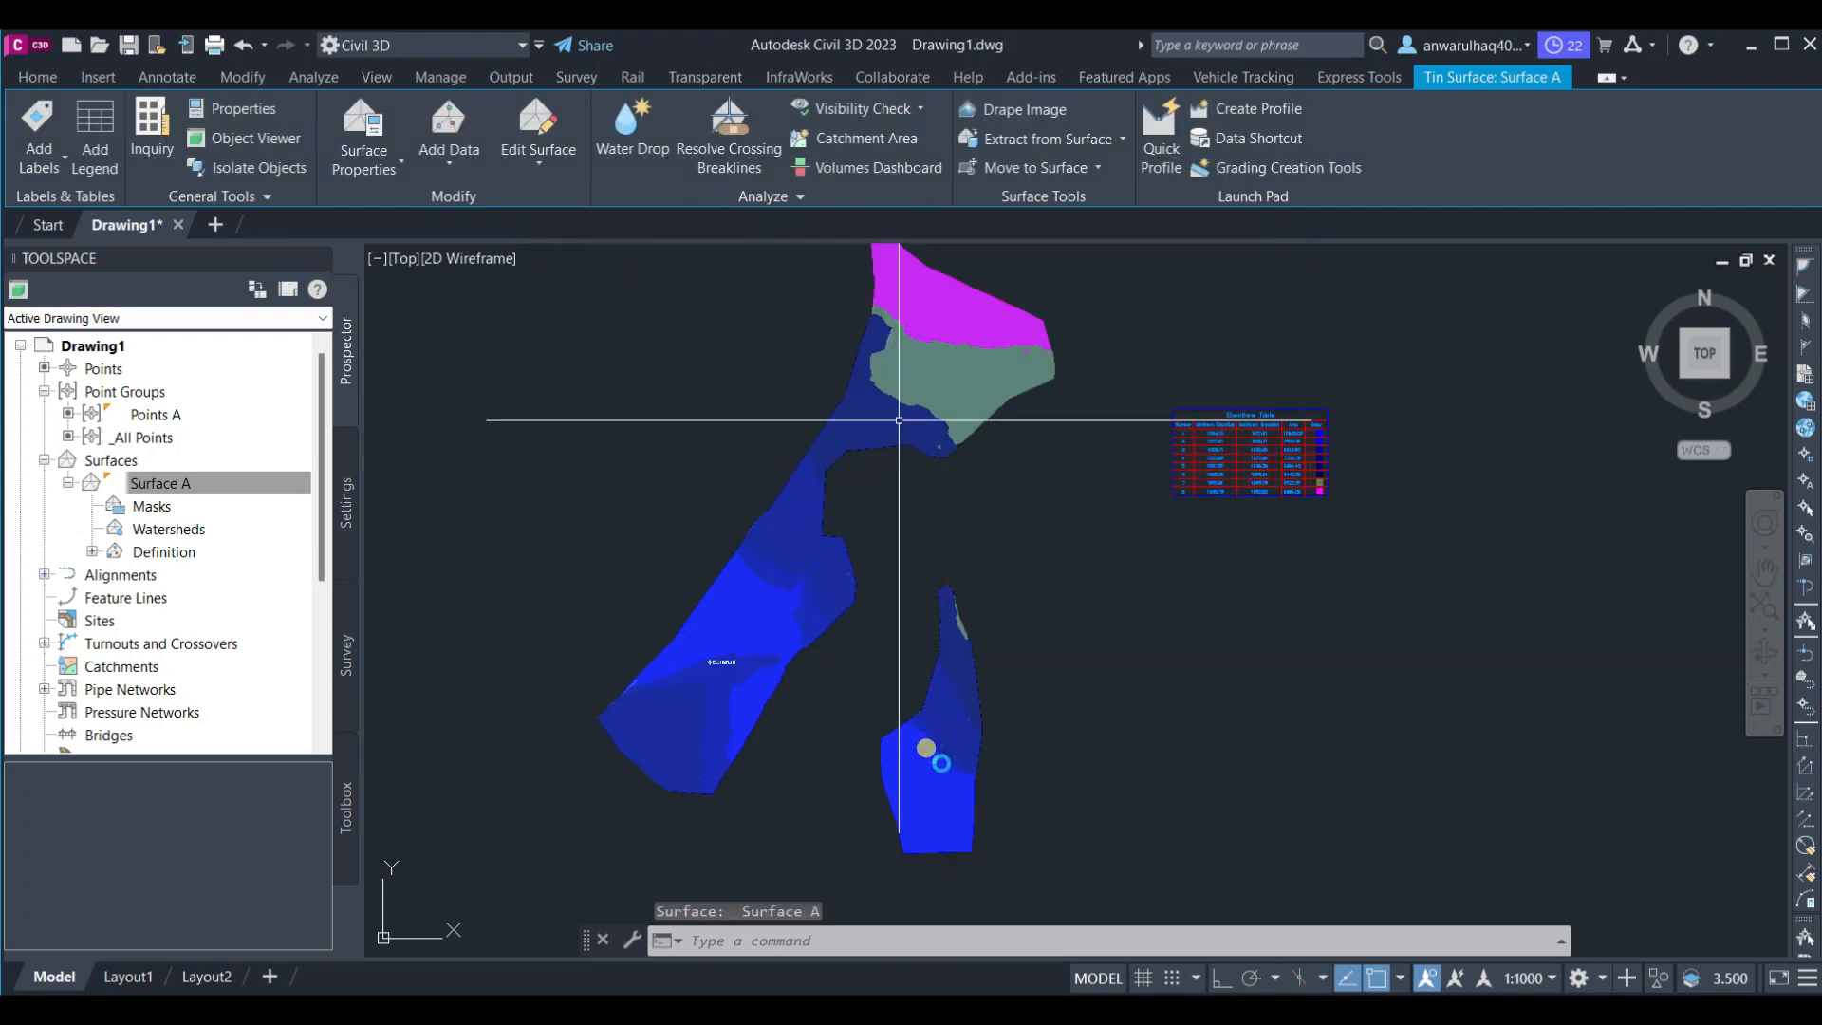
Zoom in to inspect the recoloured bands and the elevations legend table
middle_drag(896, 424, 883, 468)
middle_drag(947, 377, 923, 442)
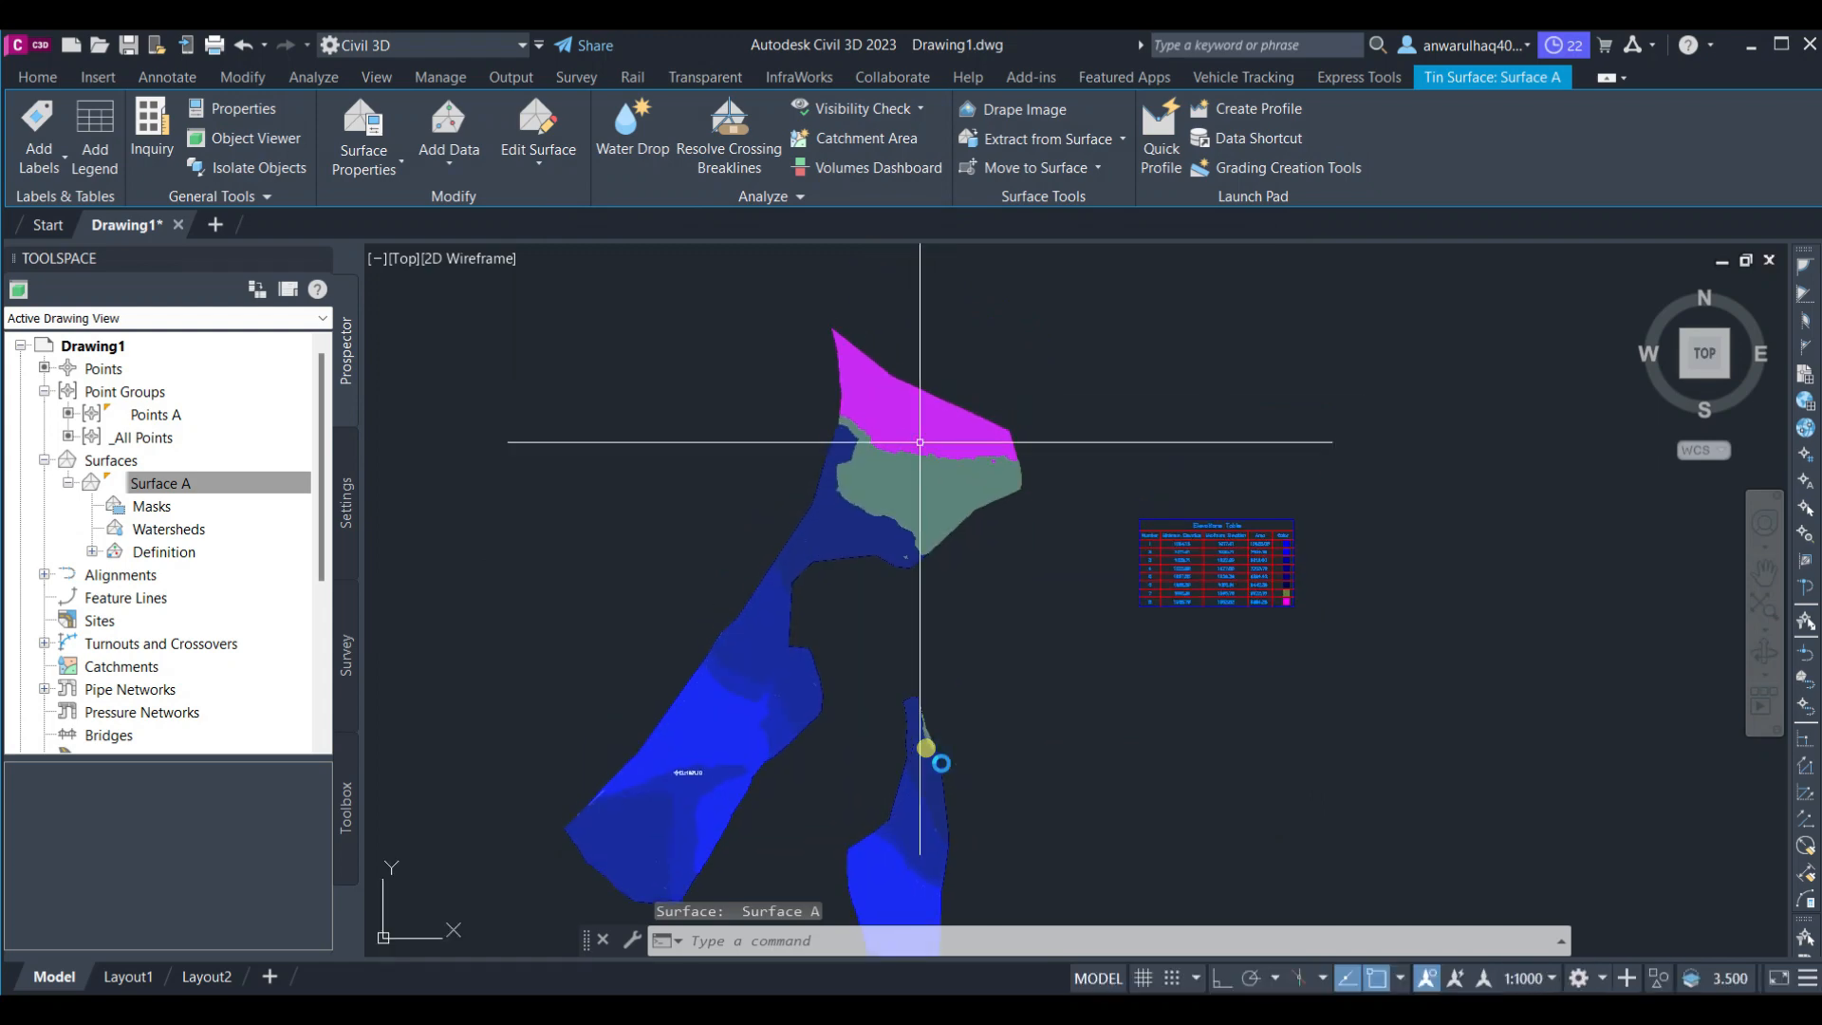
scroll(920, 442, up, 4)
middle_drag(1107, 617, 638, 413)
scroll(1213, 589, up, 2)
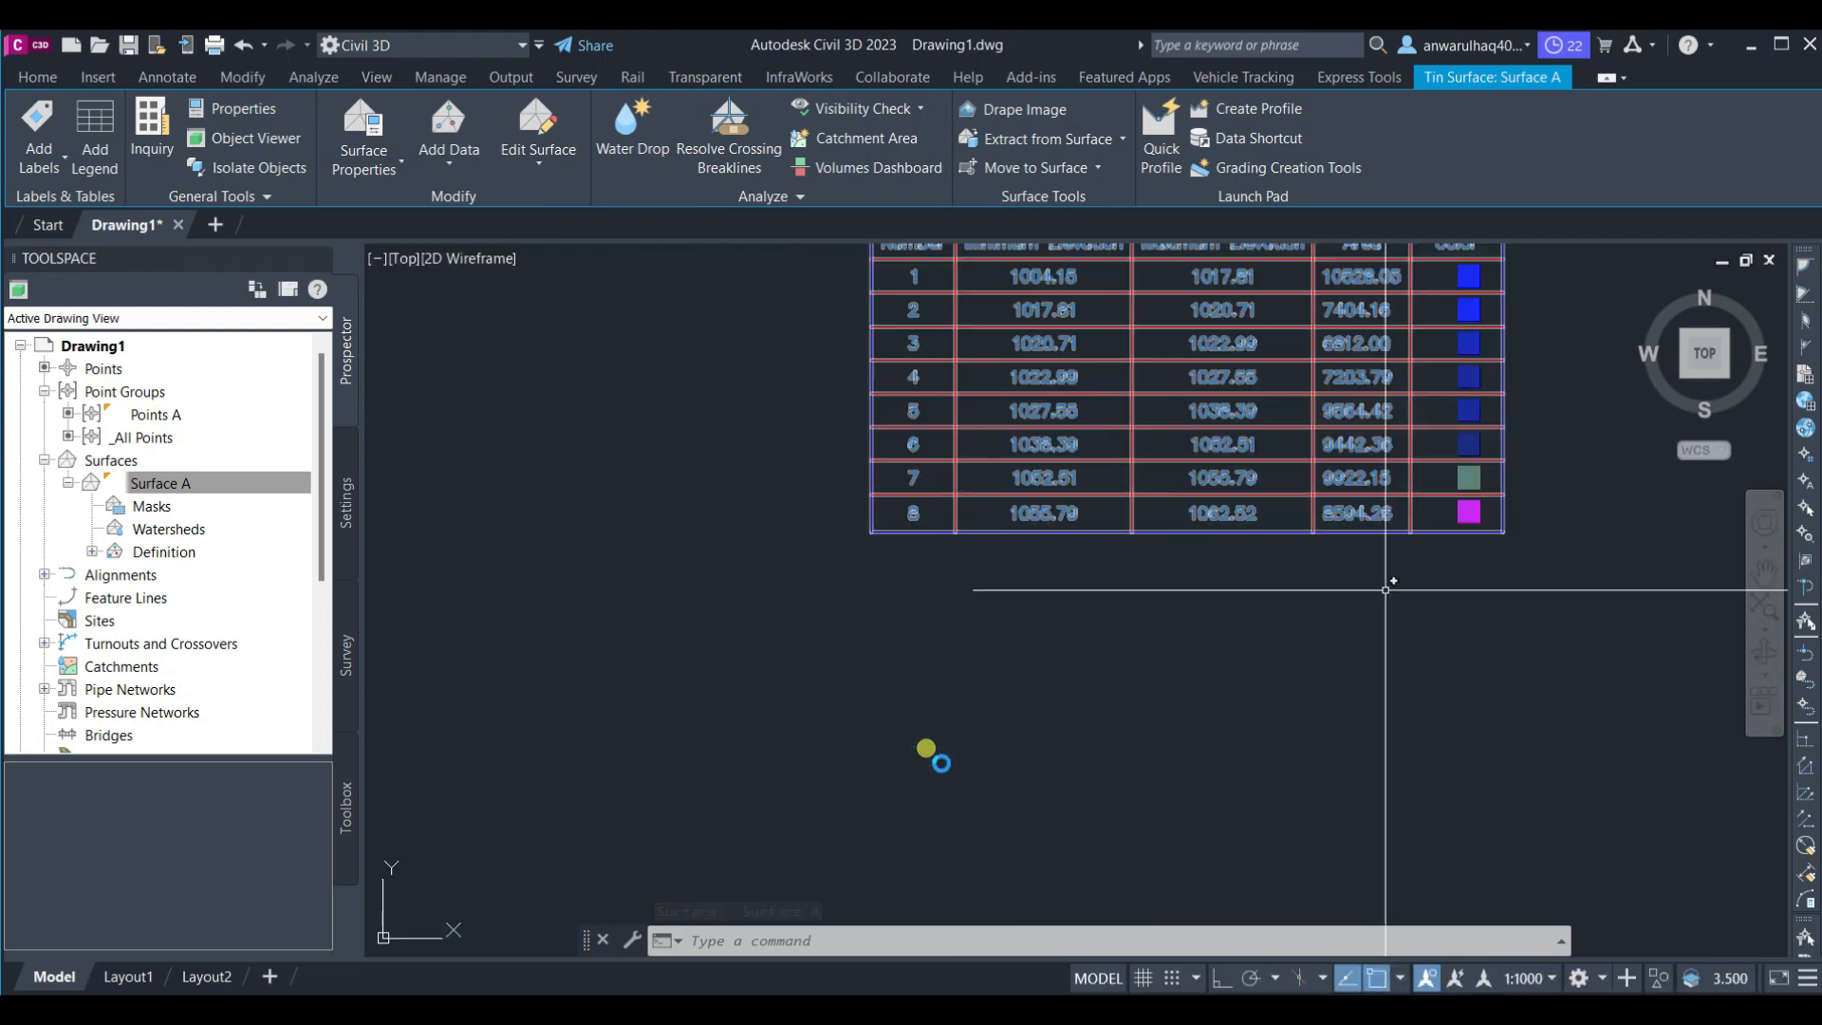
scroll(1385, 589, down, 6)
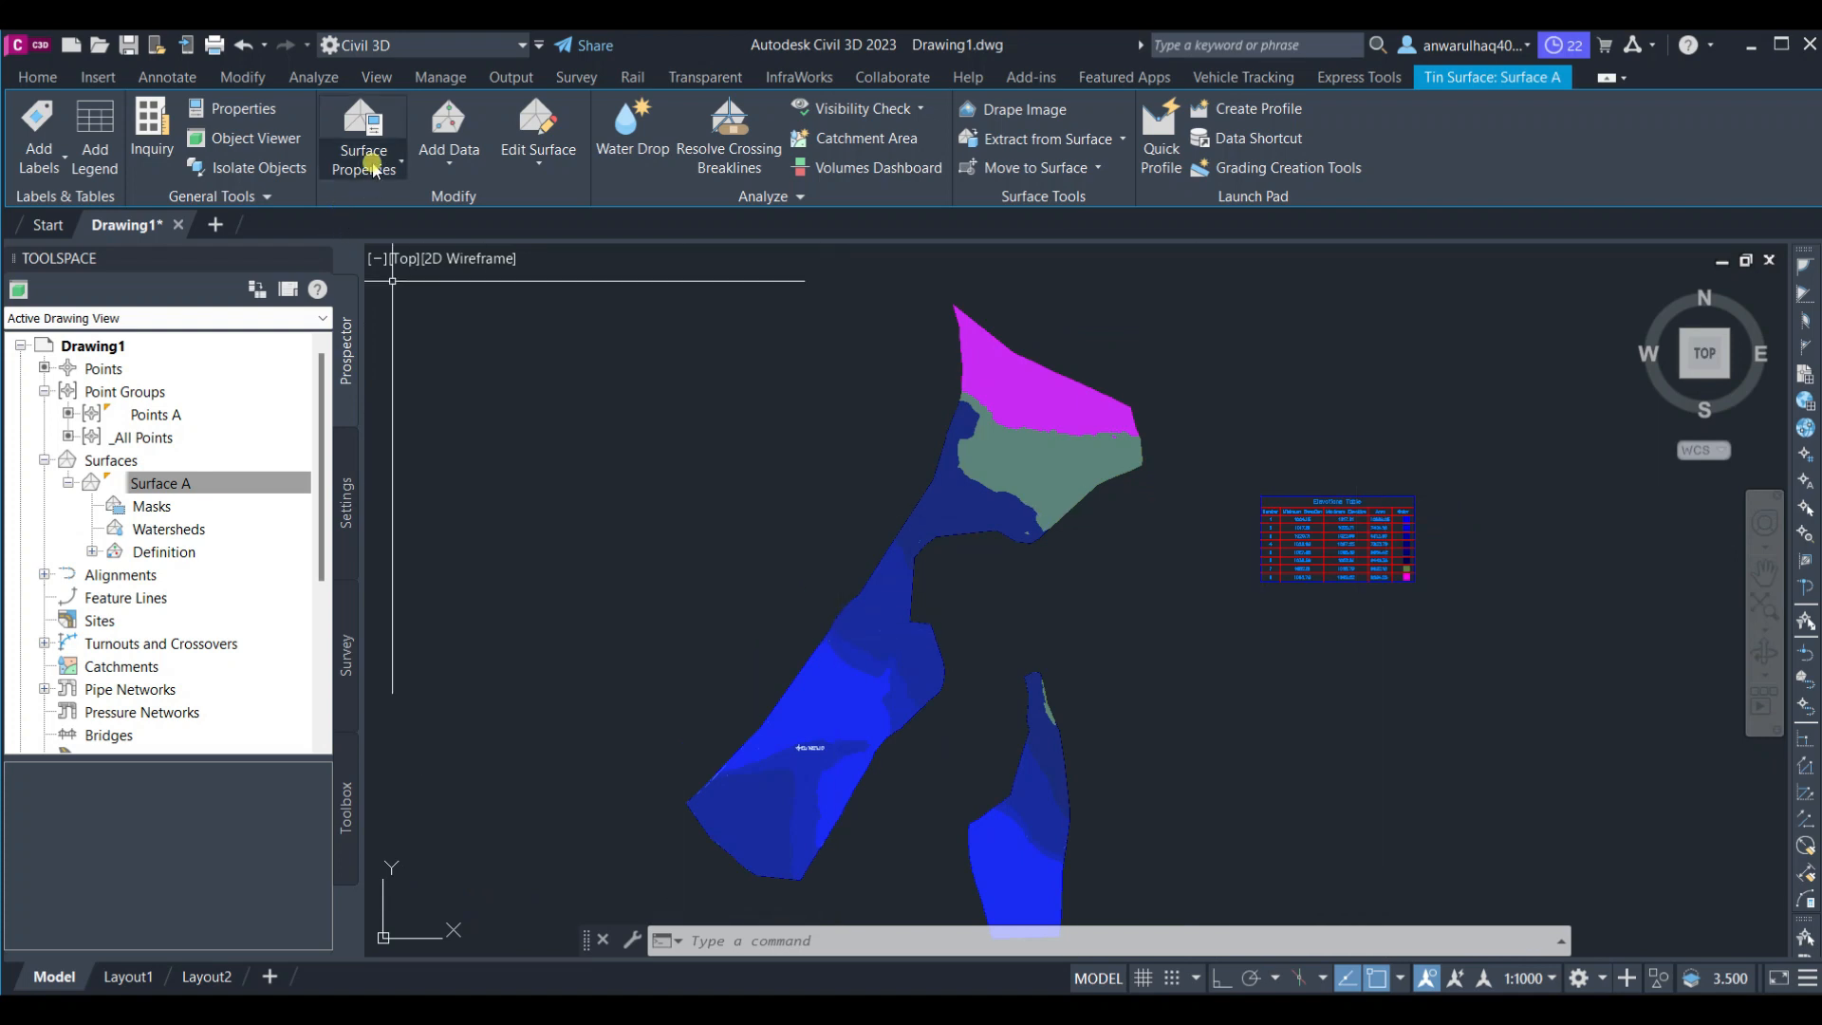
Reopen Surface A's surface properties and switch the ranges to a range interval of 2, then apply
click(373, 169)
click(378, 209)
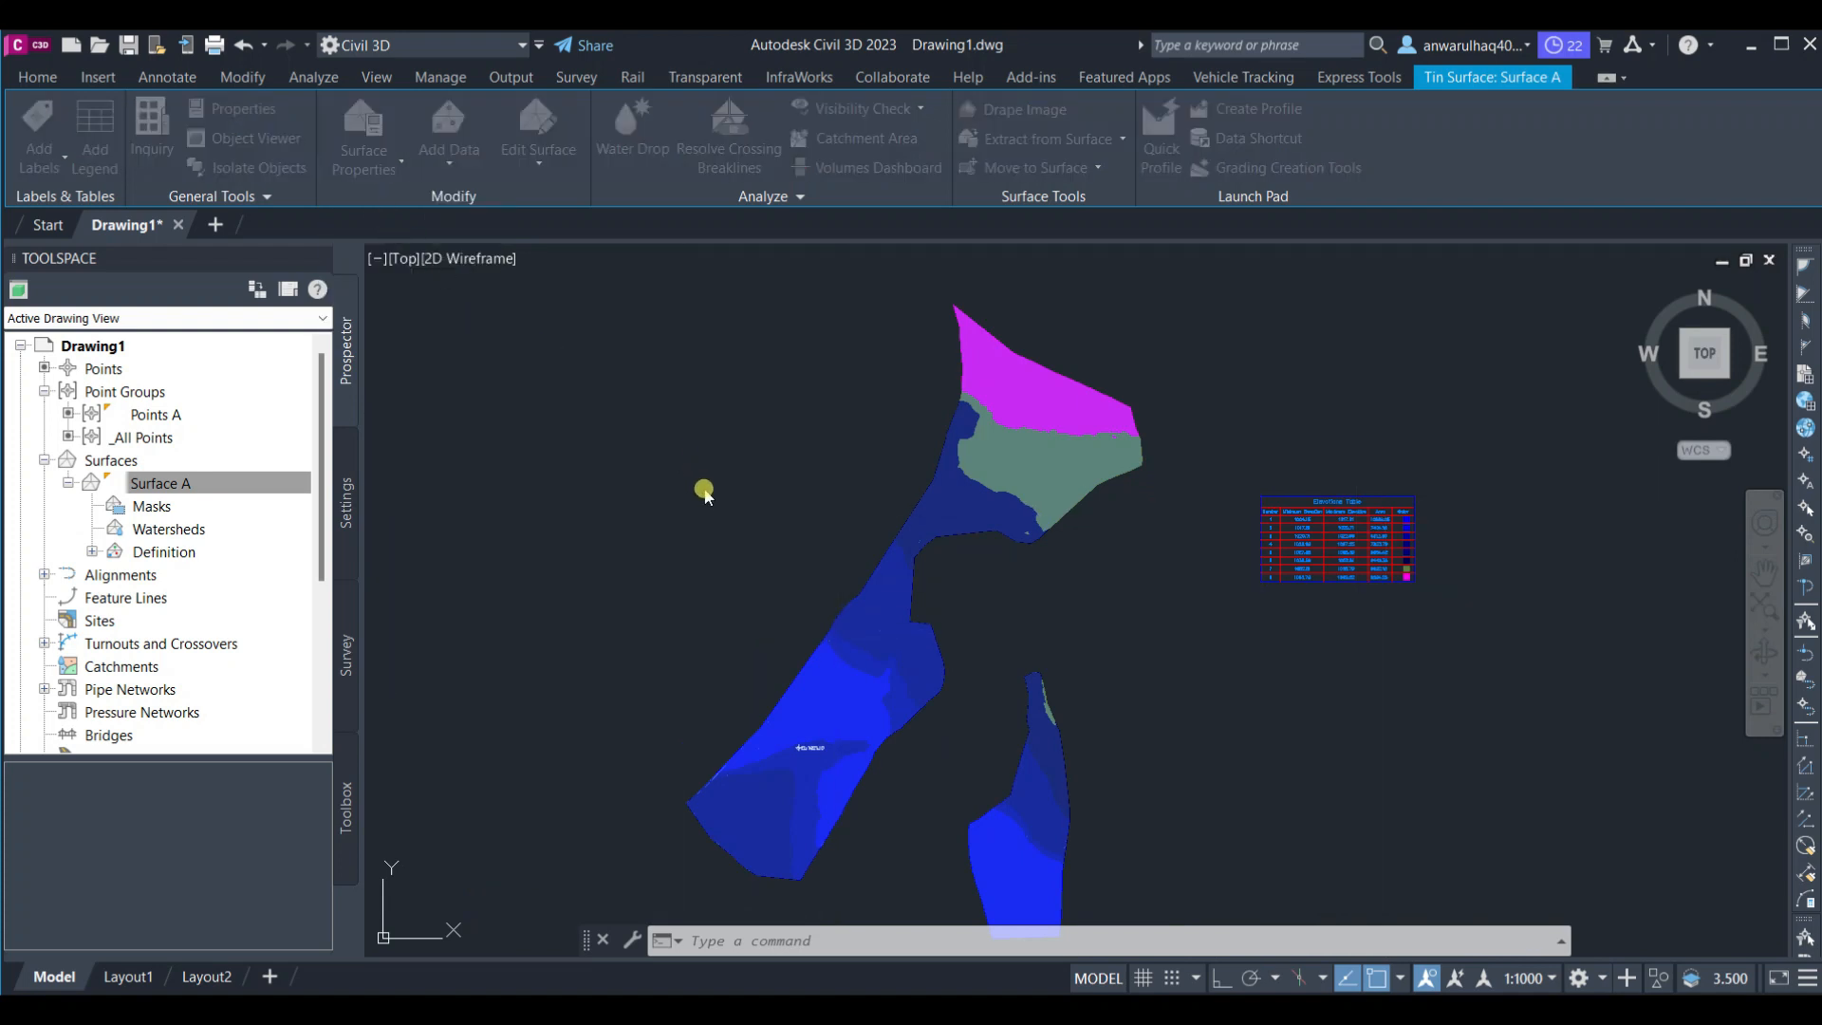
scroll(854, 683, down, 2)
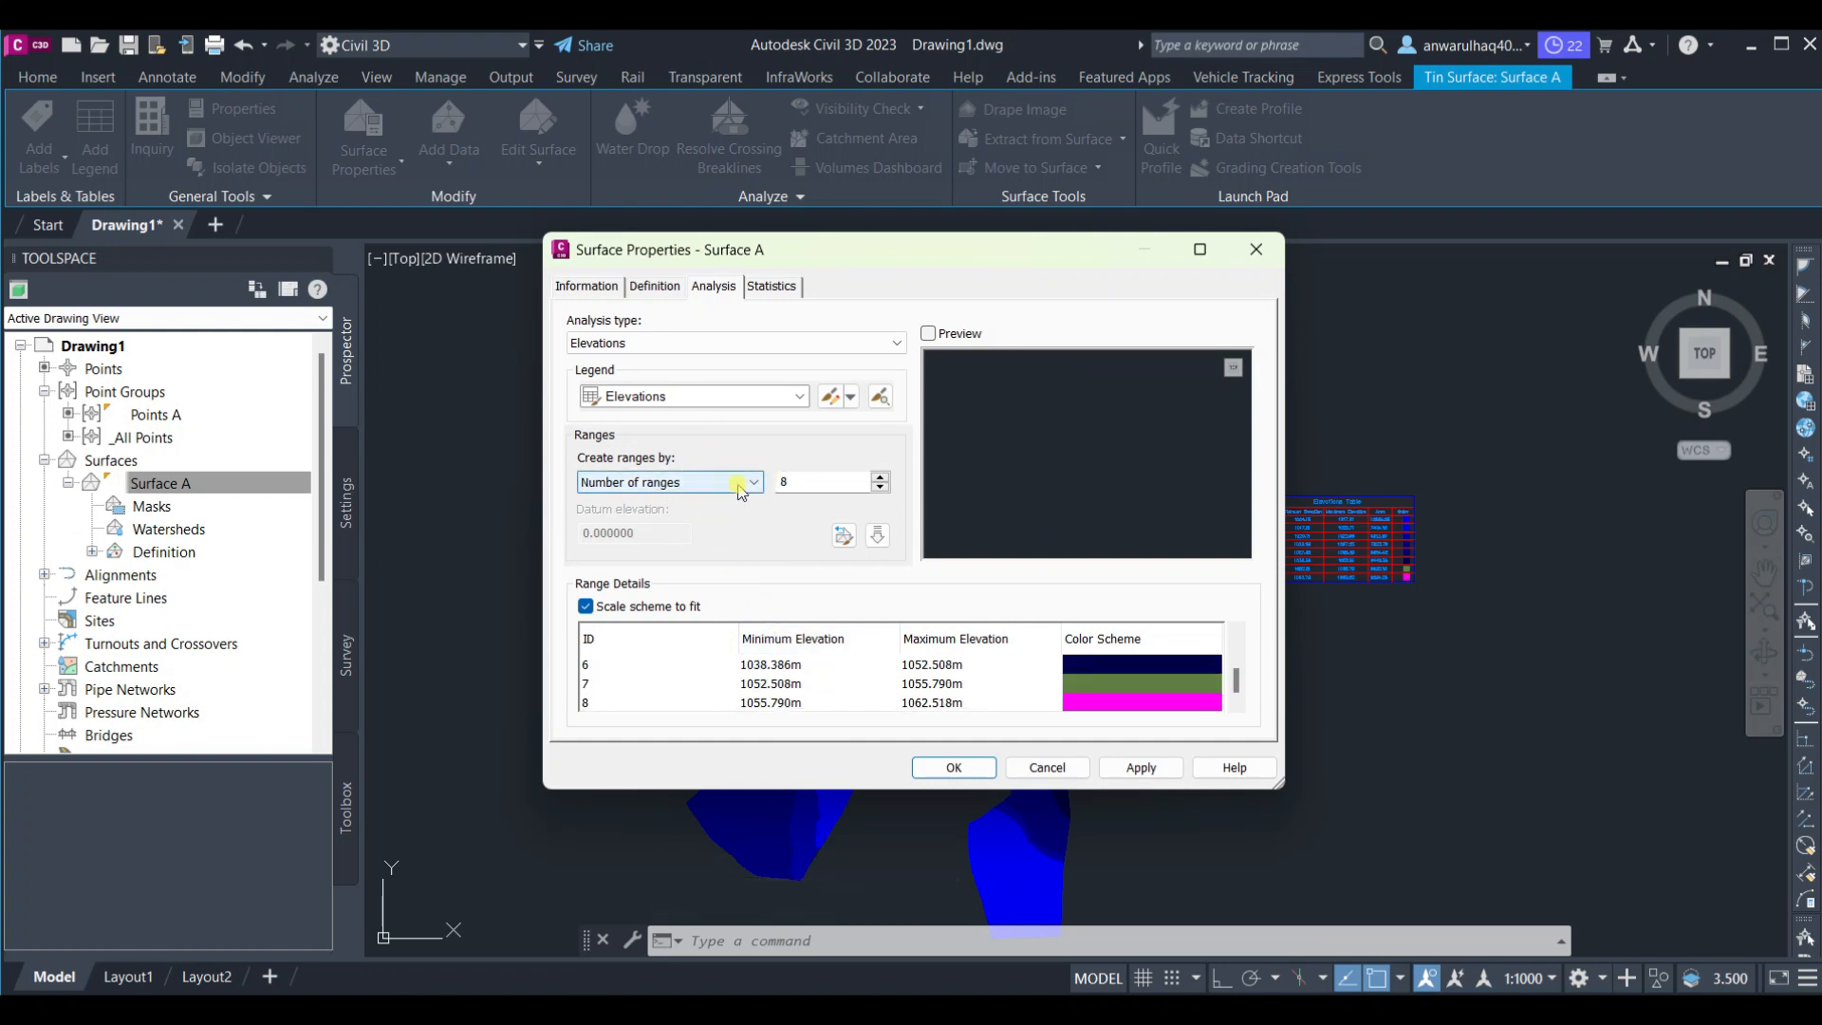
click(742, 486)
click(696, 517)
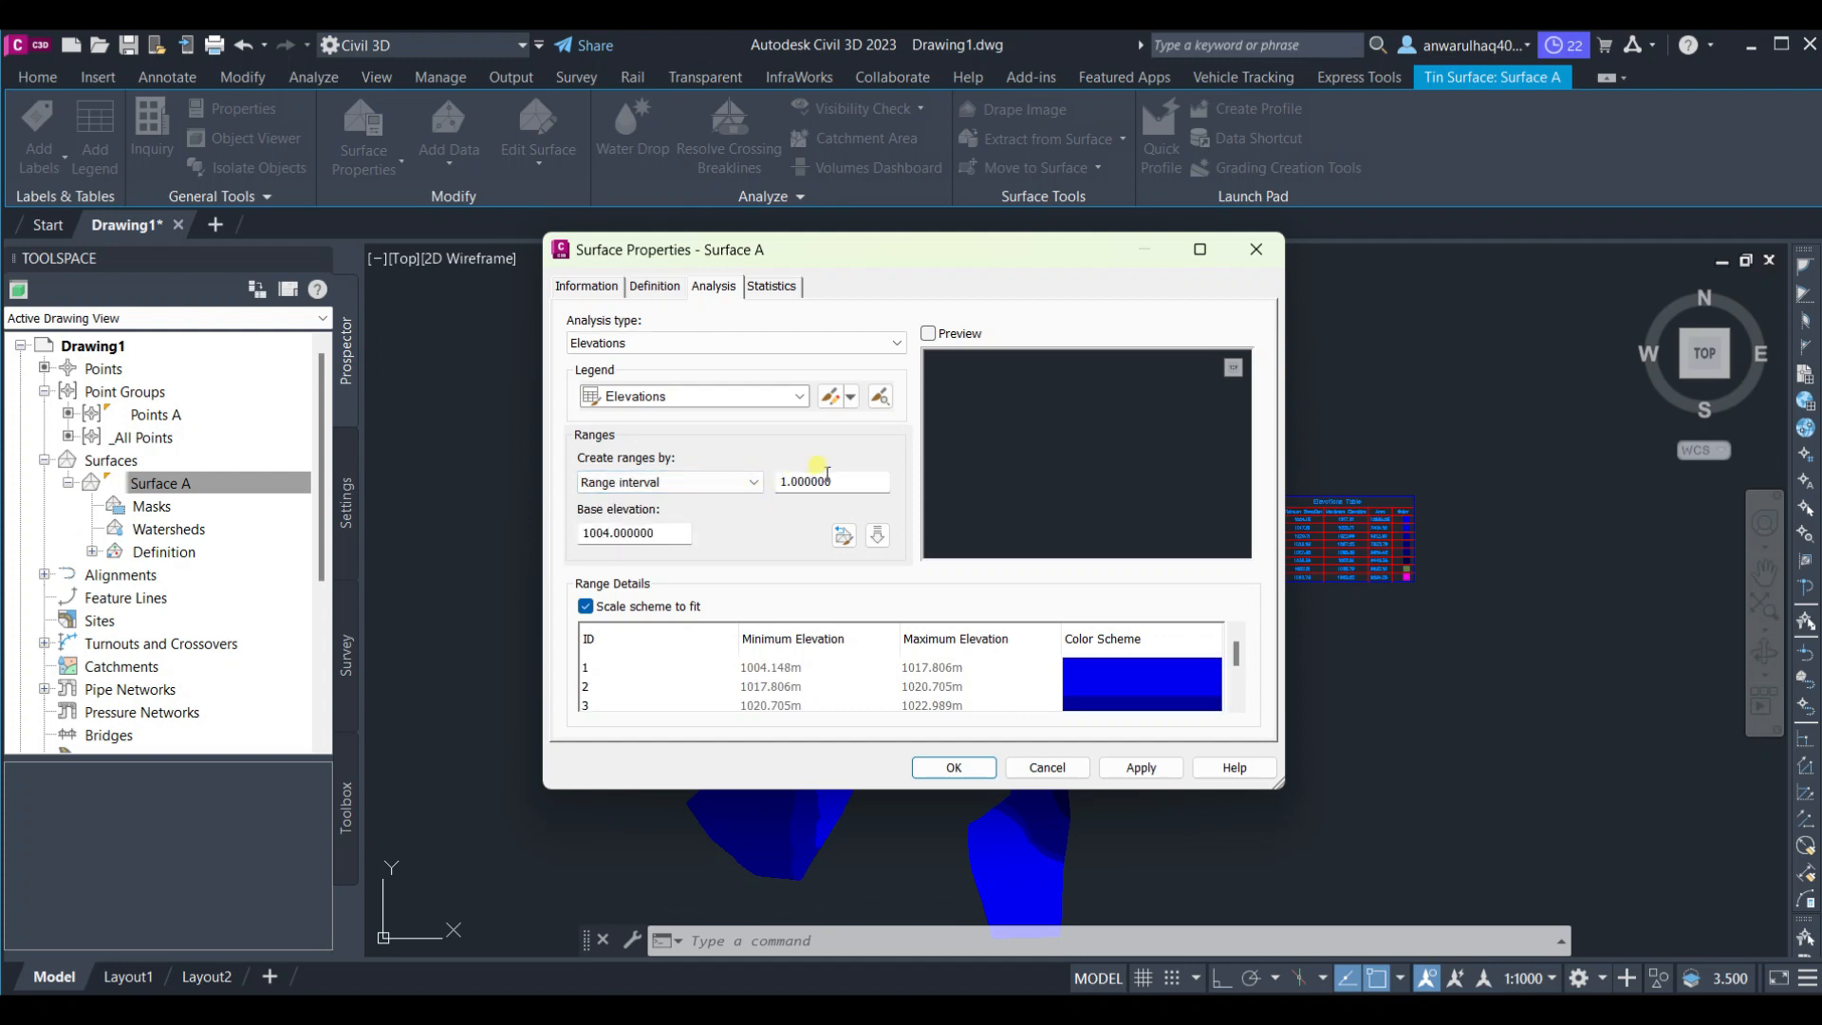
drag(834, 476, 755, 481)
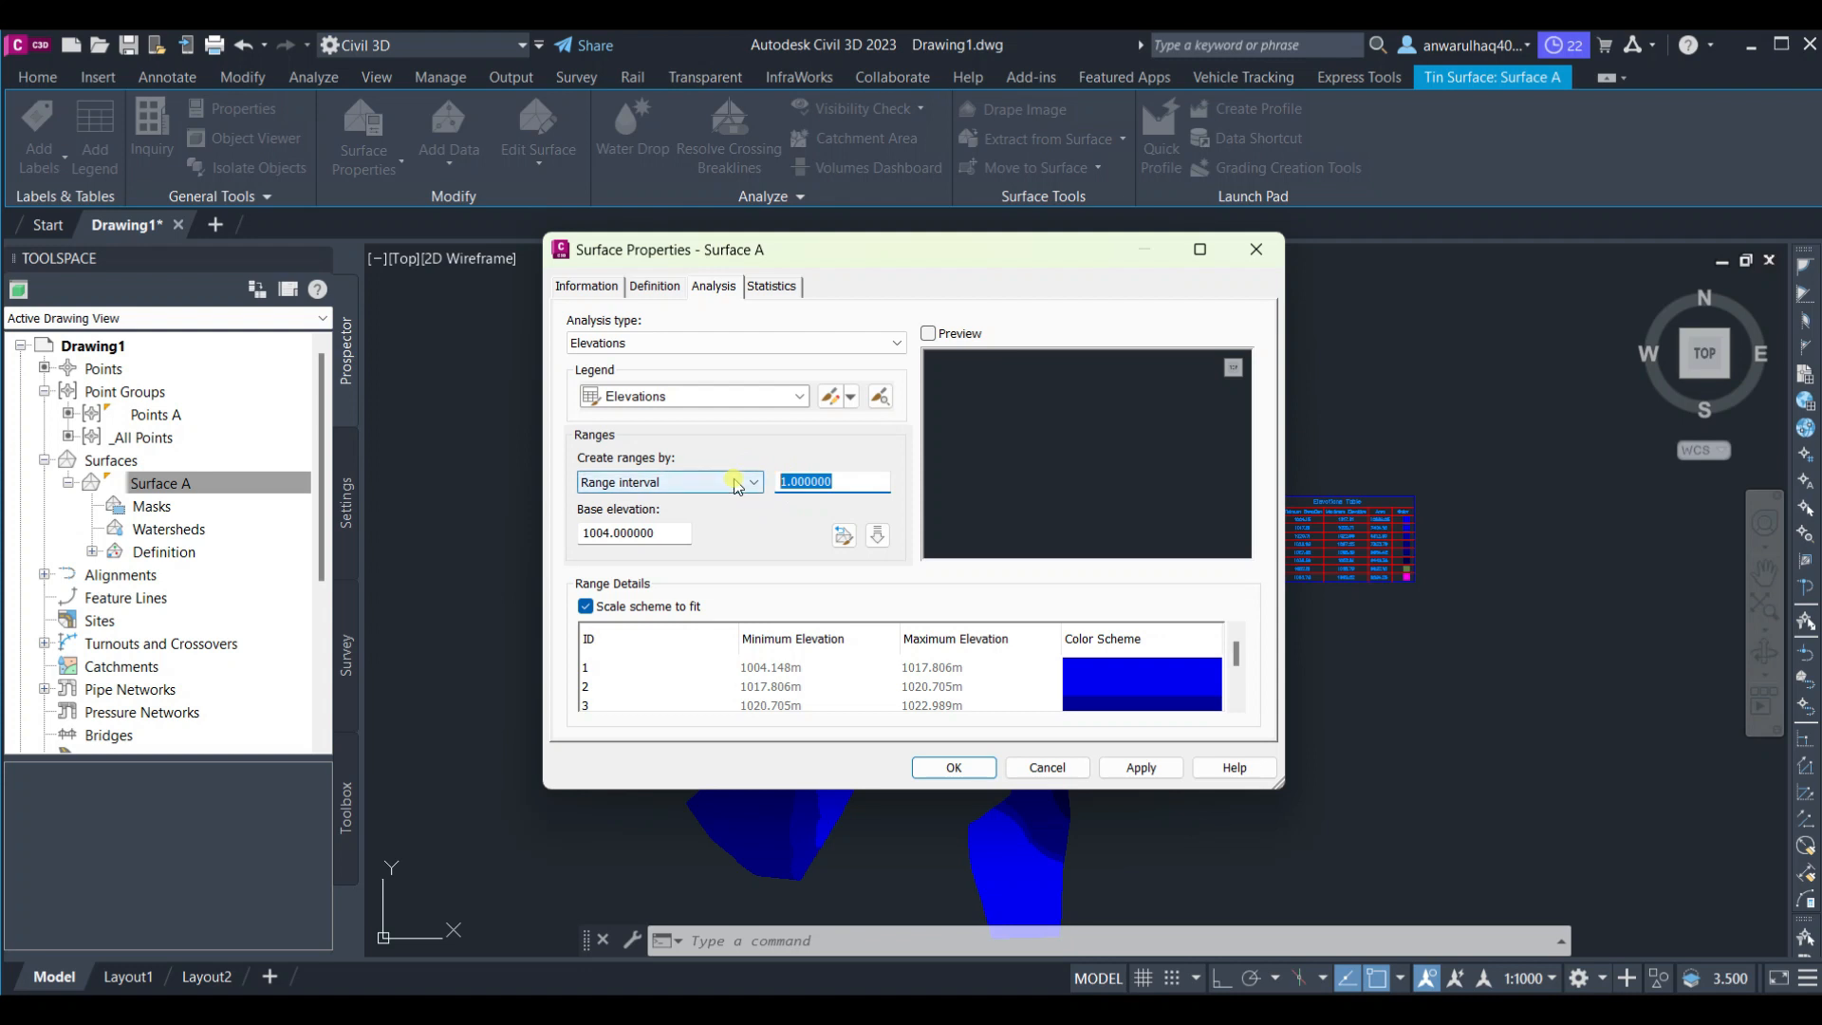
text(2)
click(1114, 771)
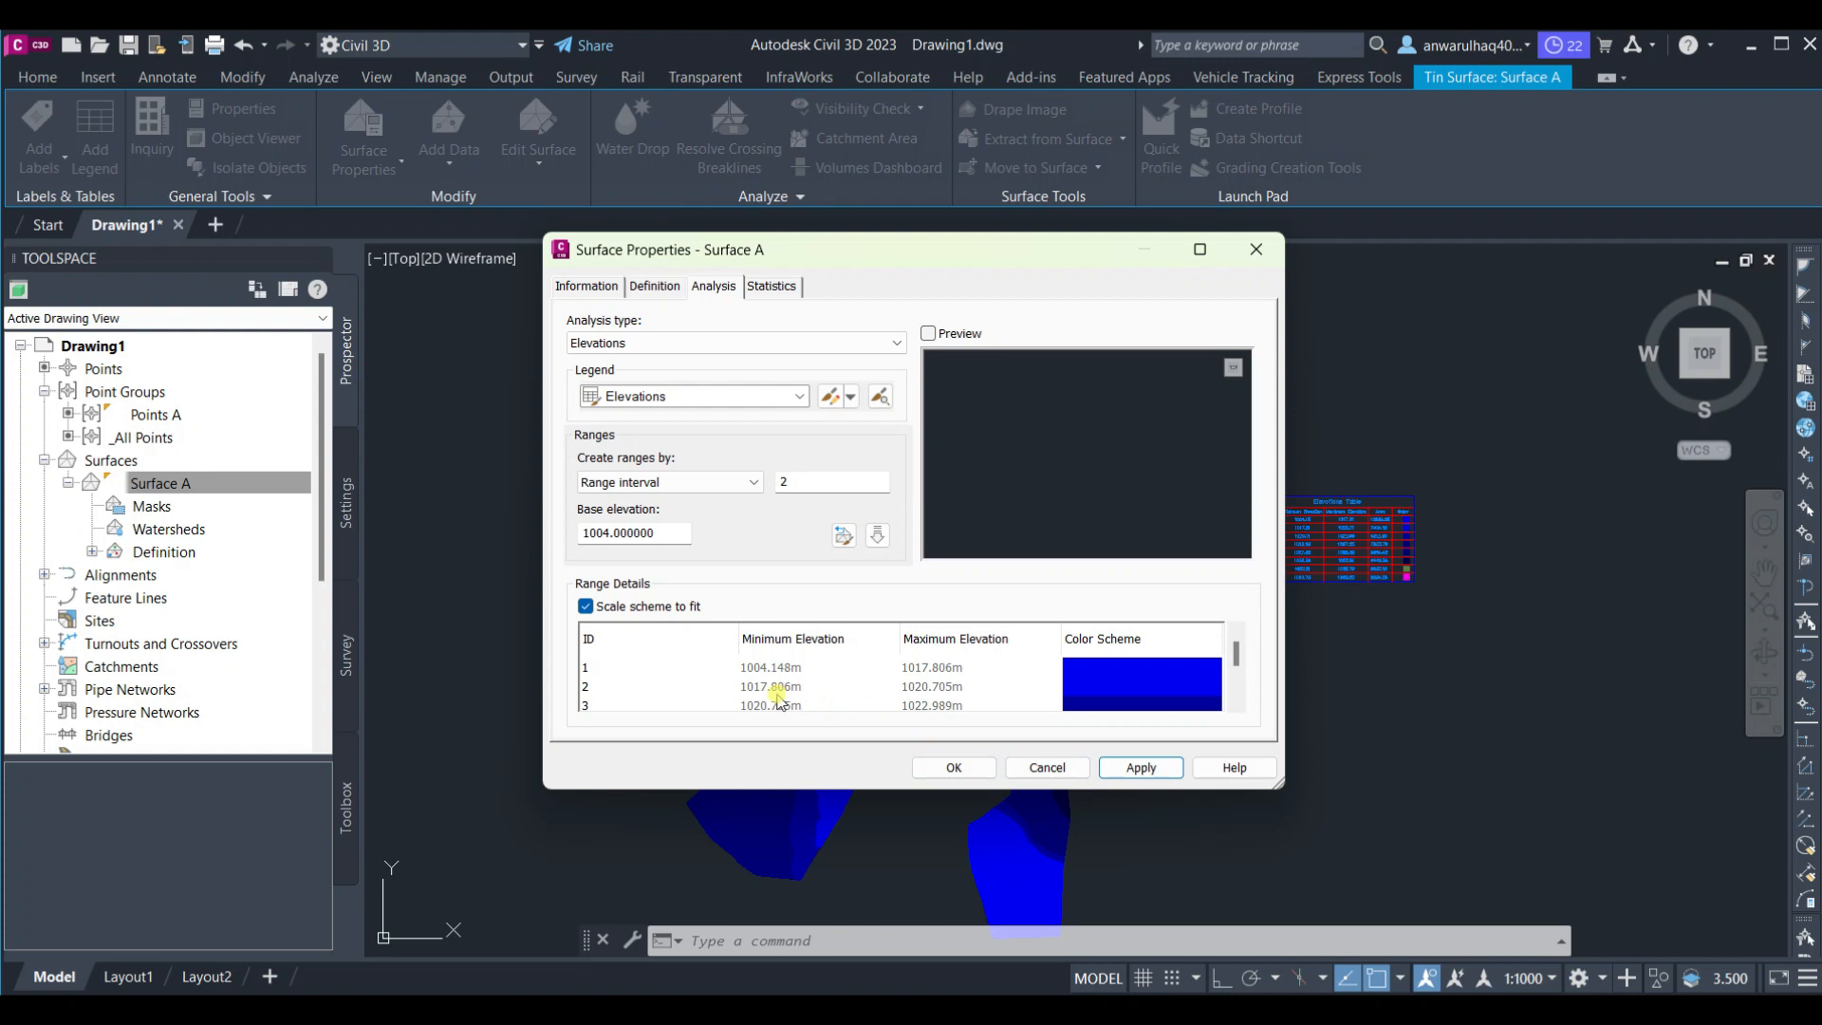
Run the elevations analysis with the new interval, then apply and close the surface properties
scroll(821, 688, down, 2)
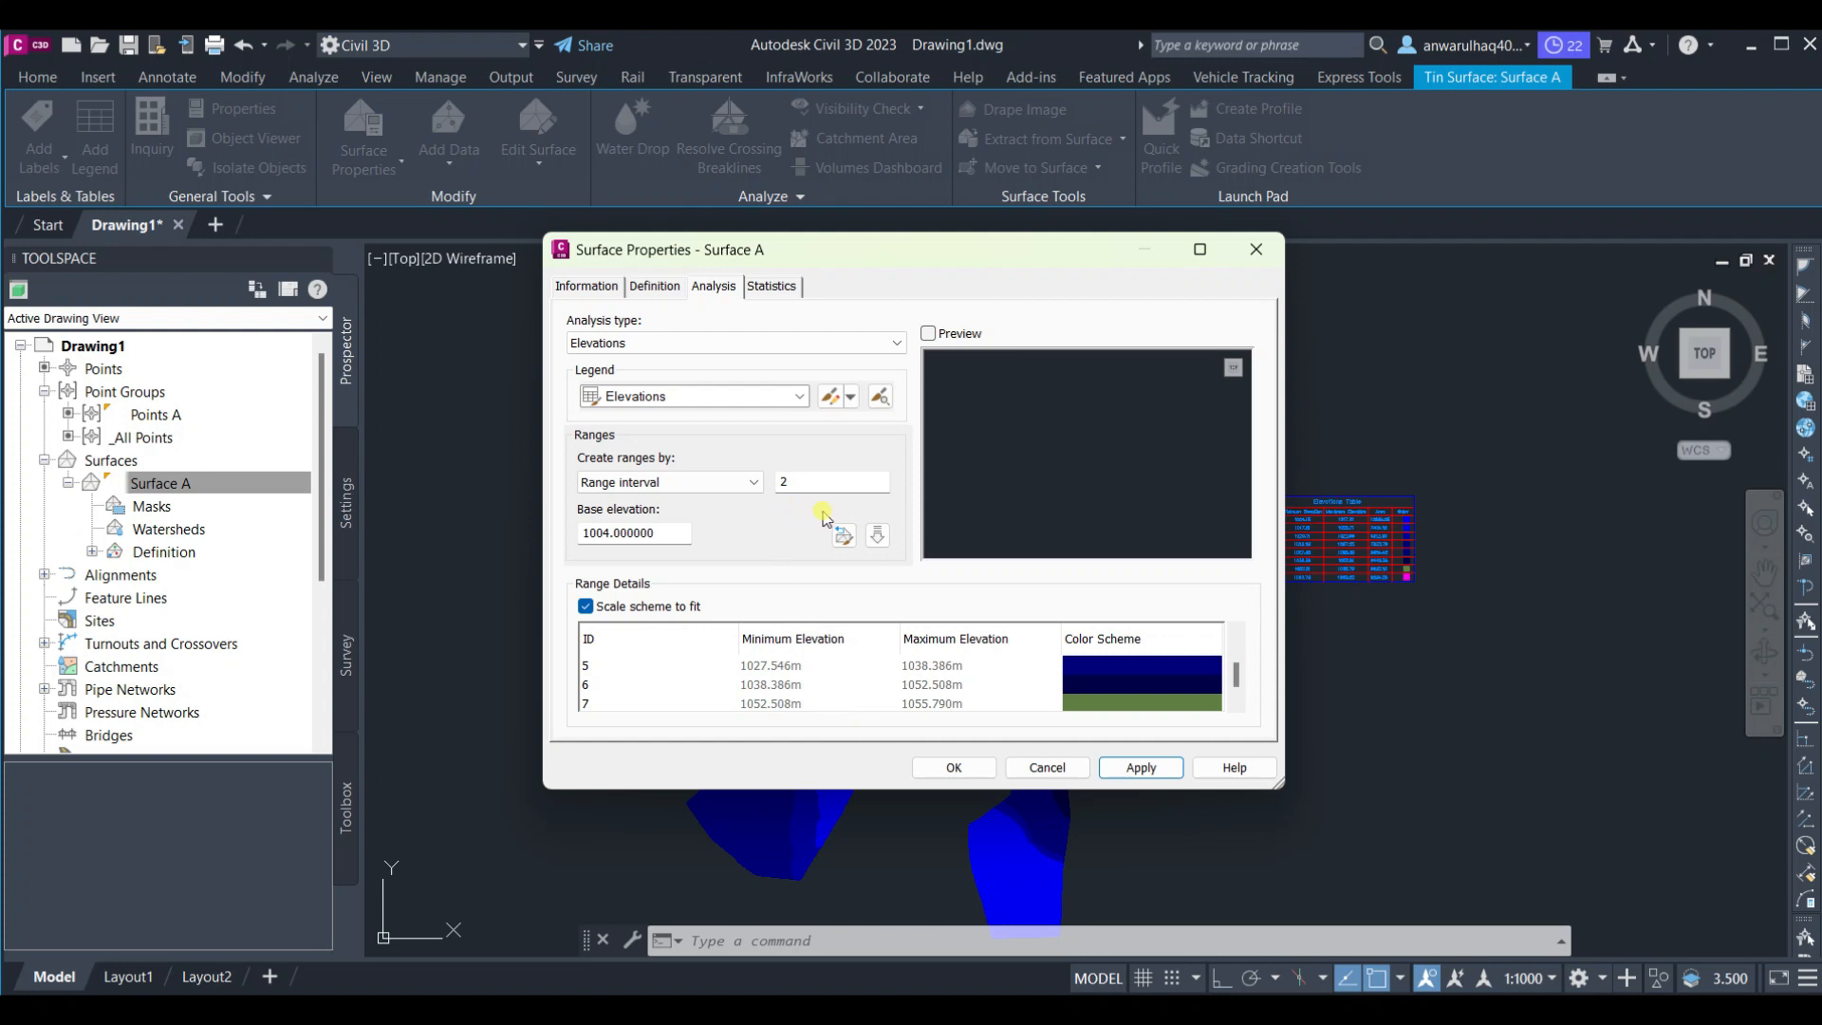
click(875, 538)
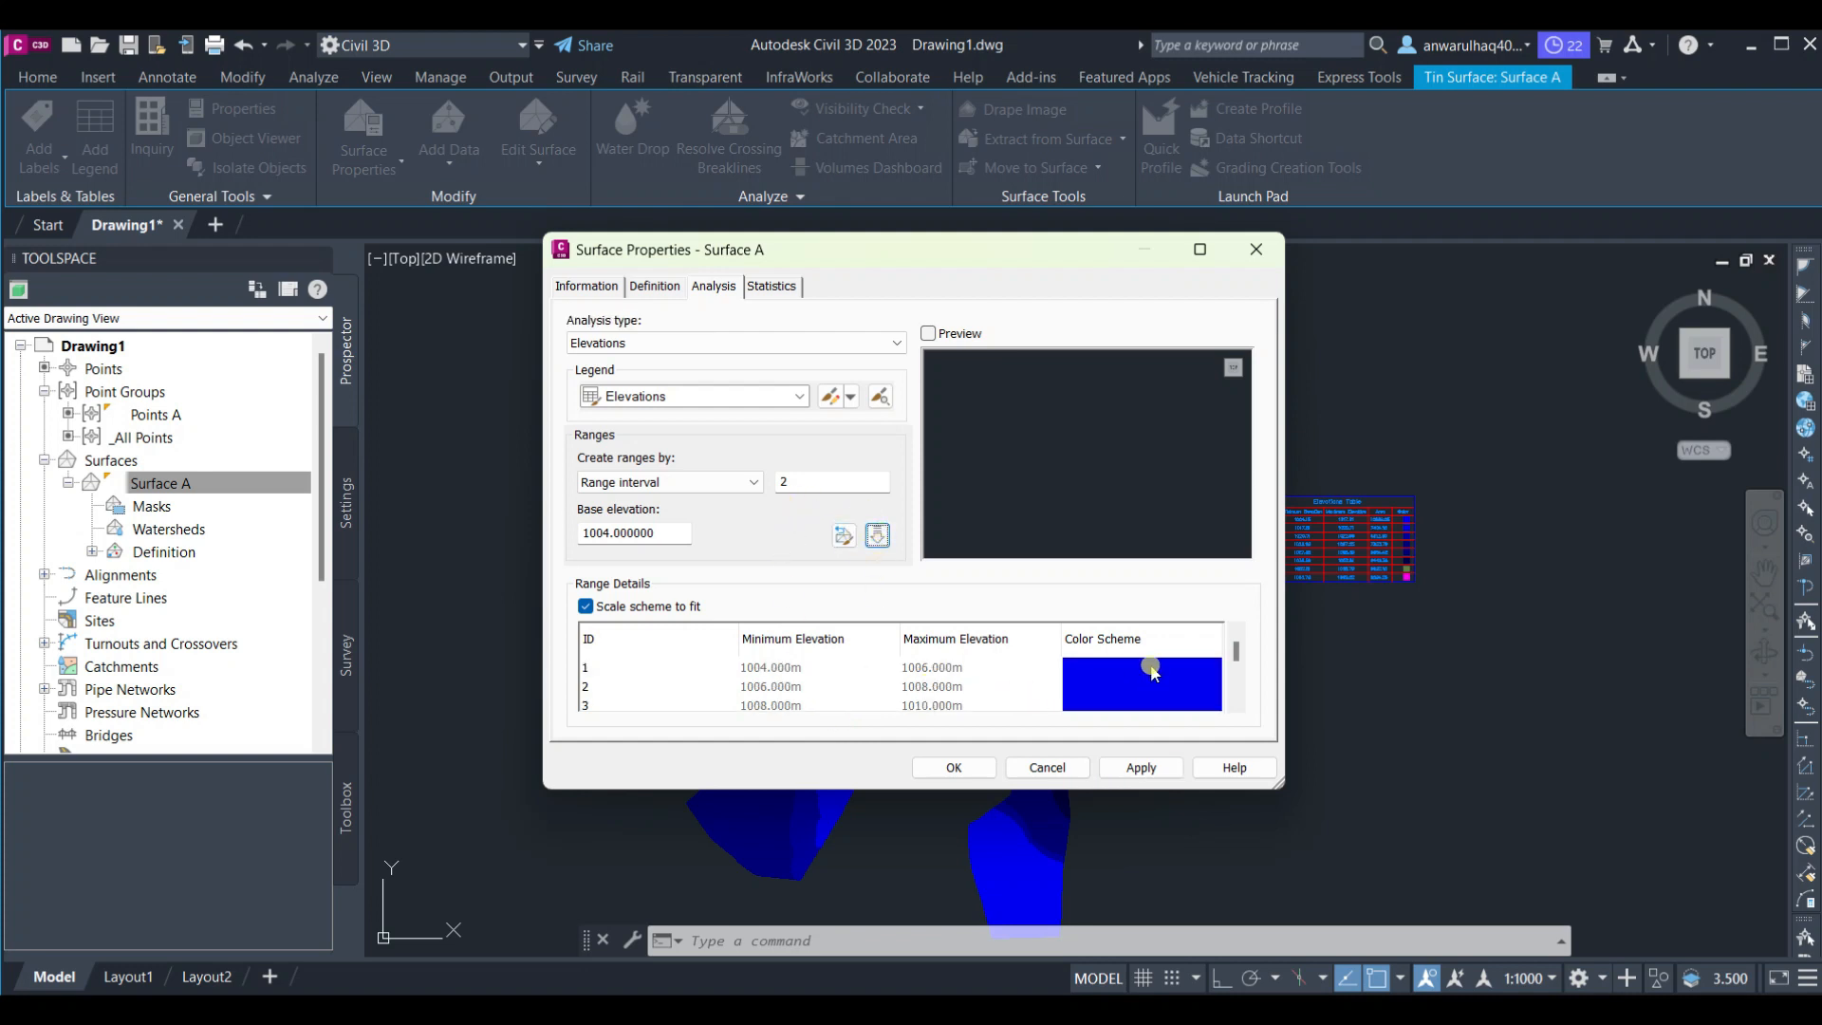
drag(1239, 654, 1239, 683)
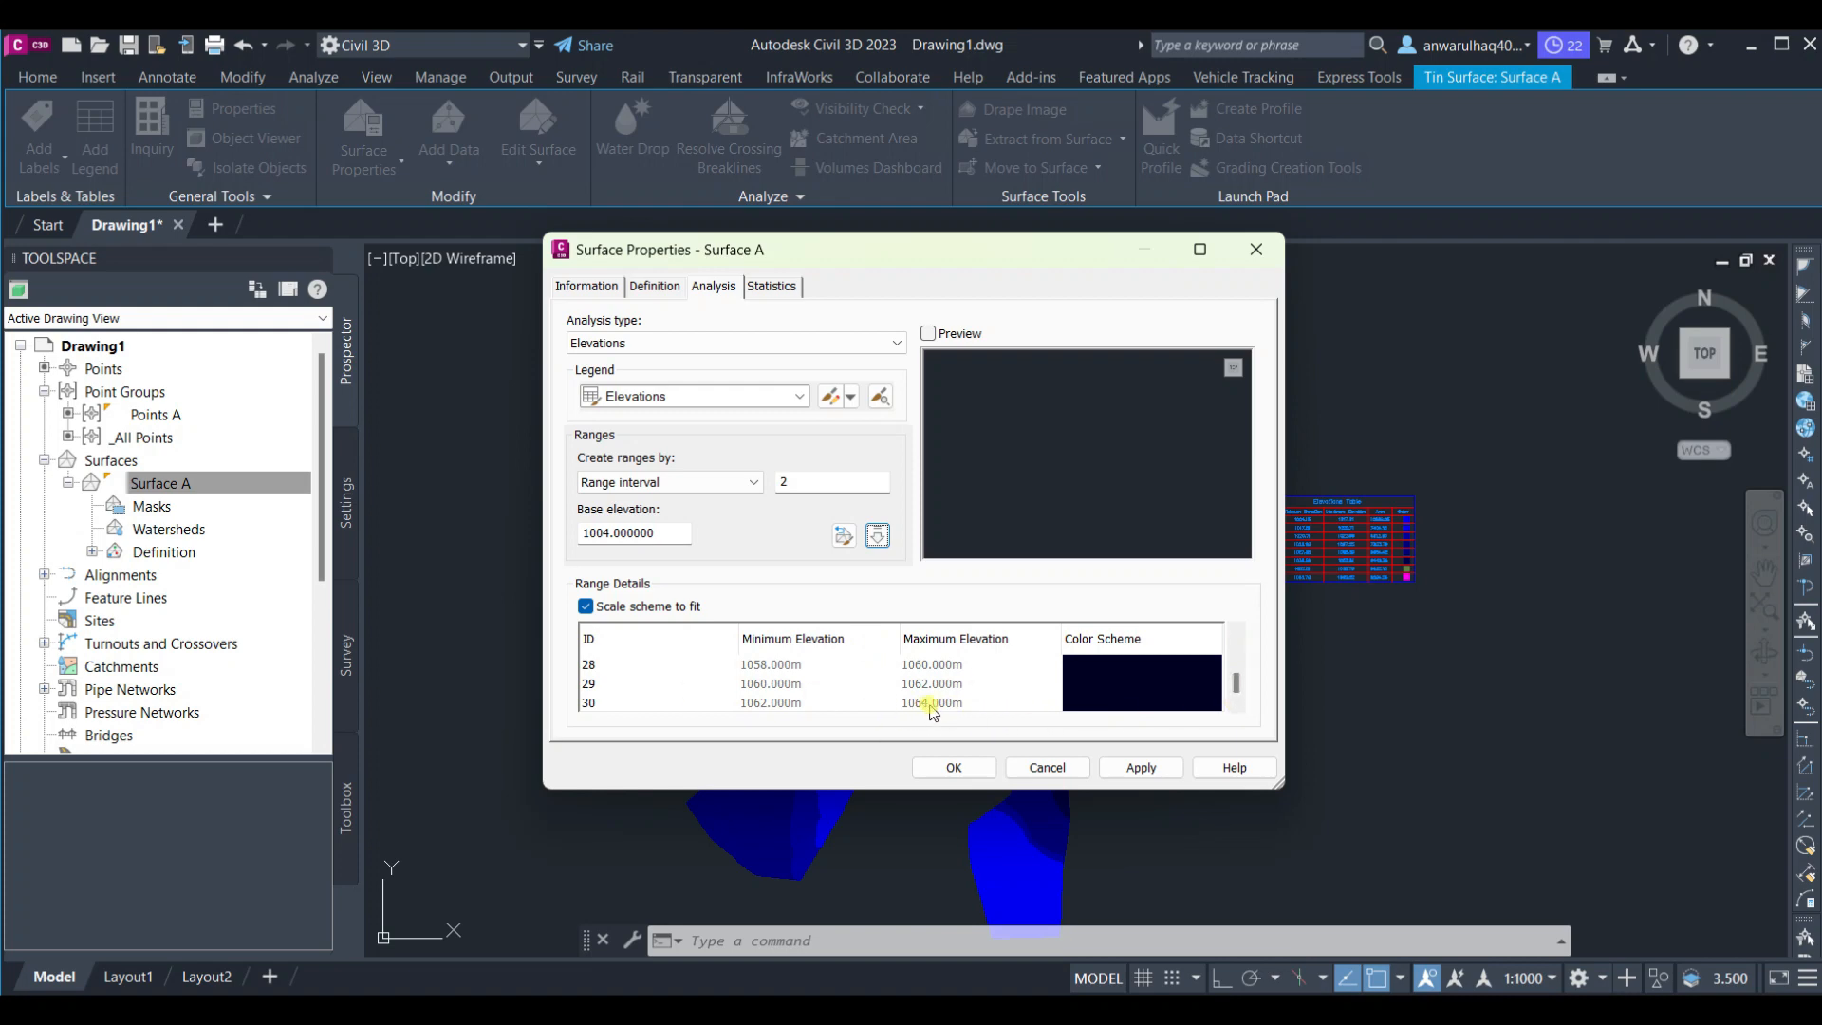
click(1143, 767)
click(947, 765)
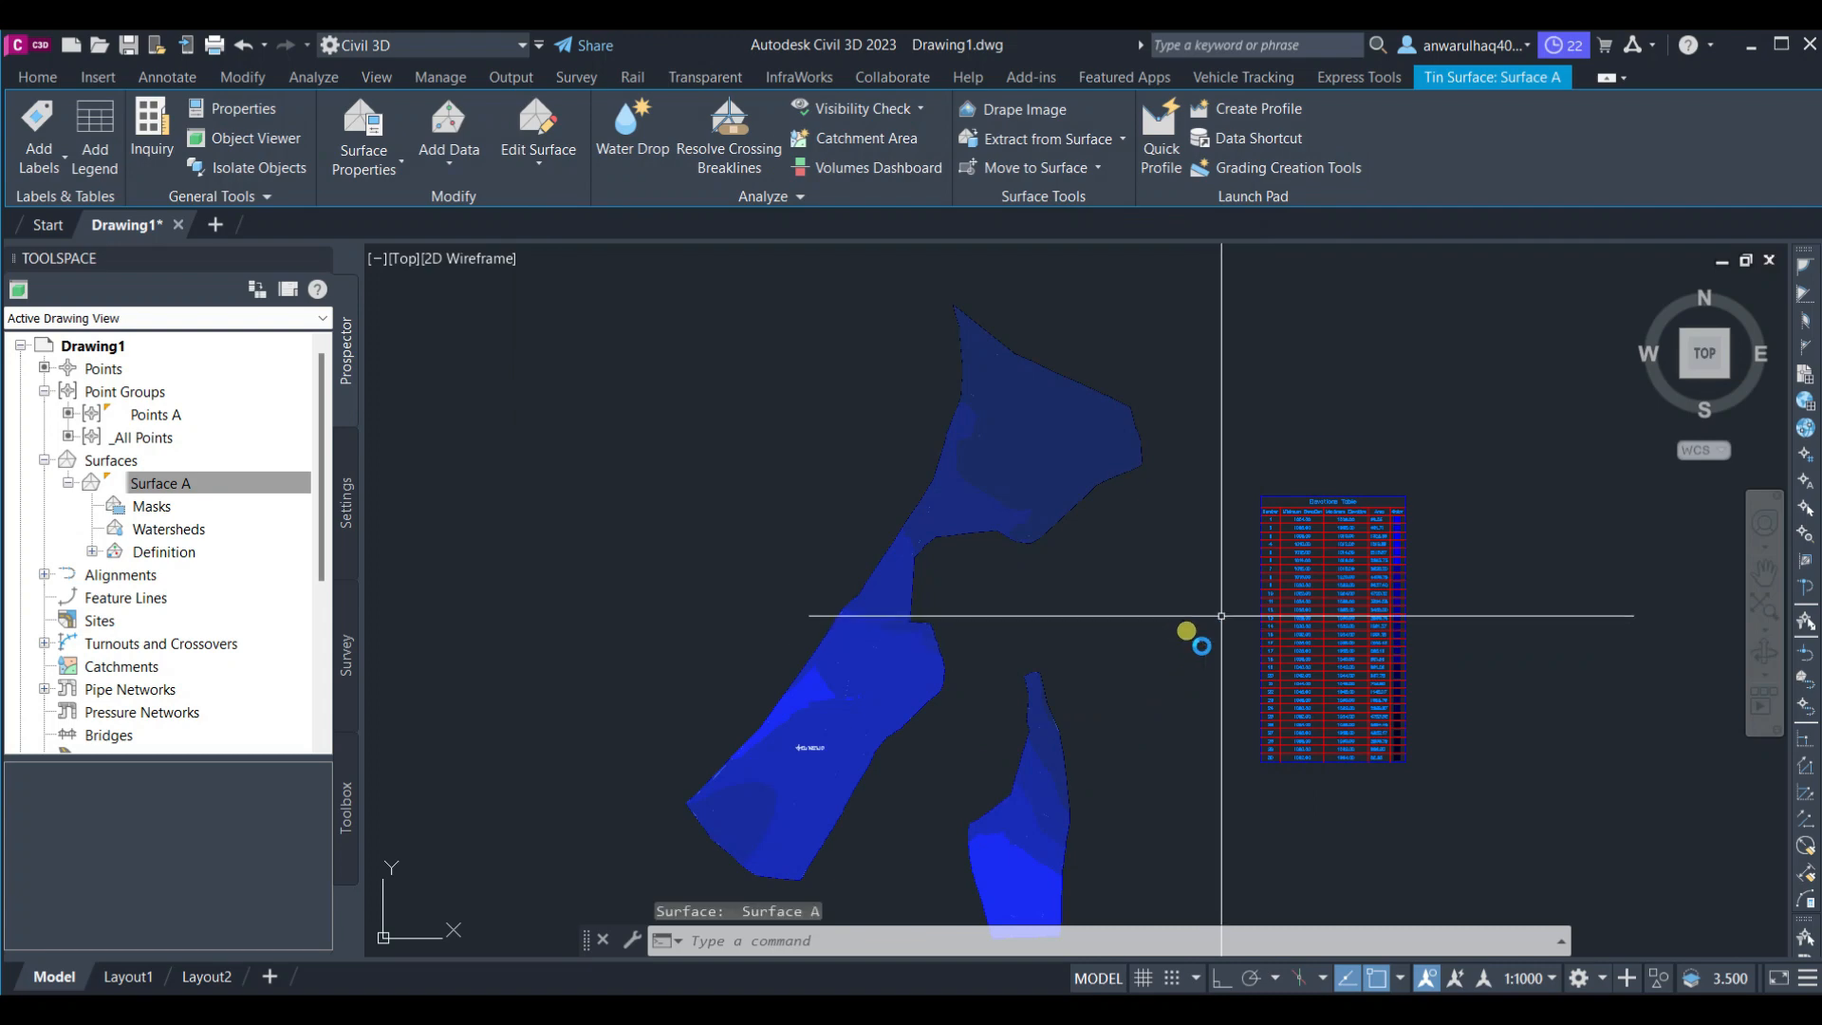
Zoom in and out to inspect the updated elevations legend table and surface
scroll(1290, 582, up, 3)
scroll(1293, 645, down, 2)
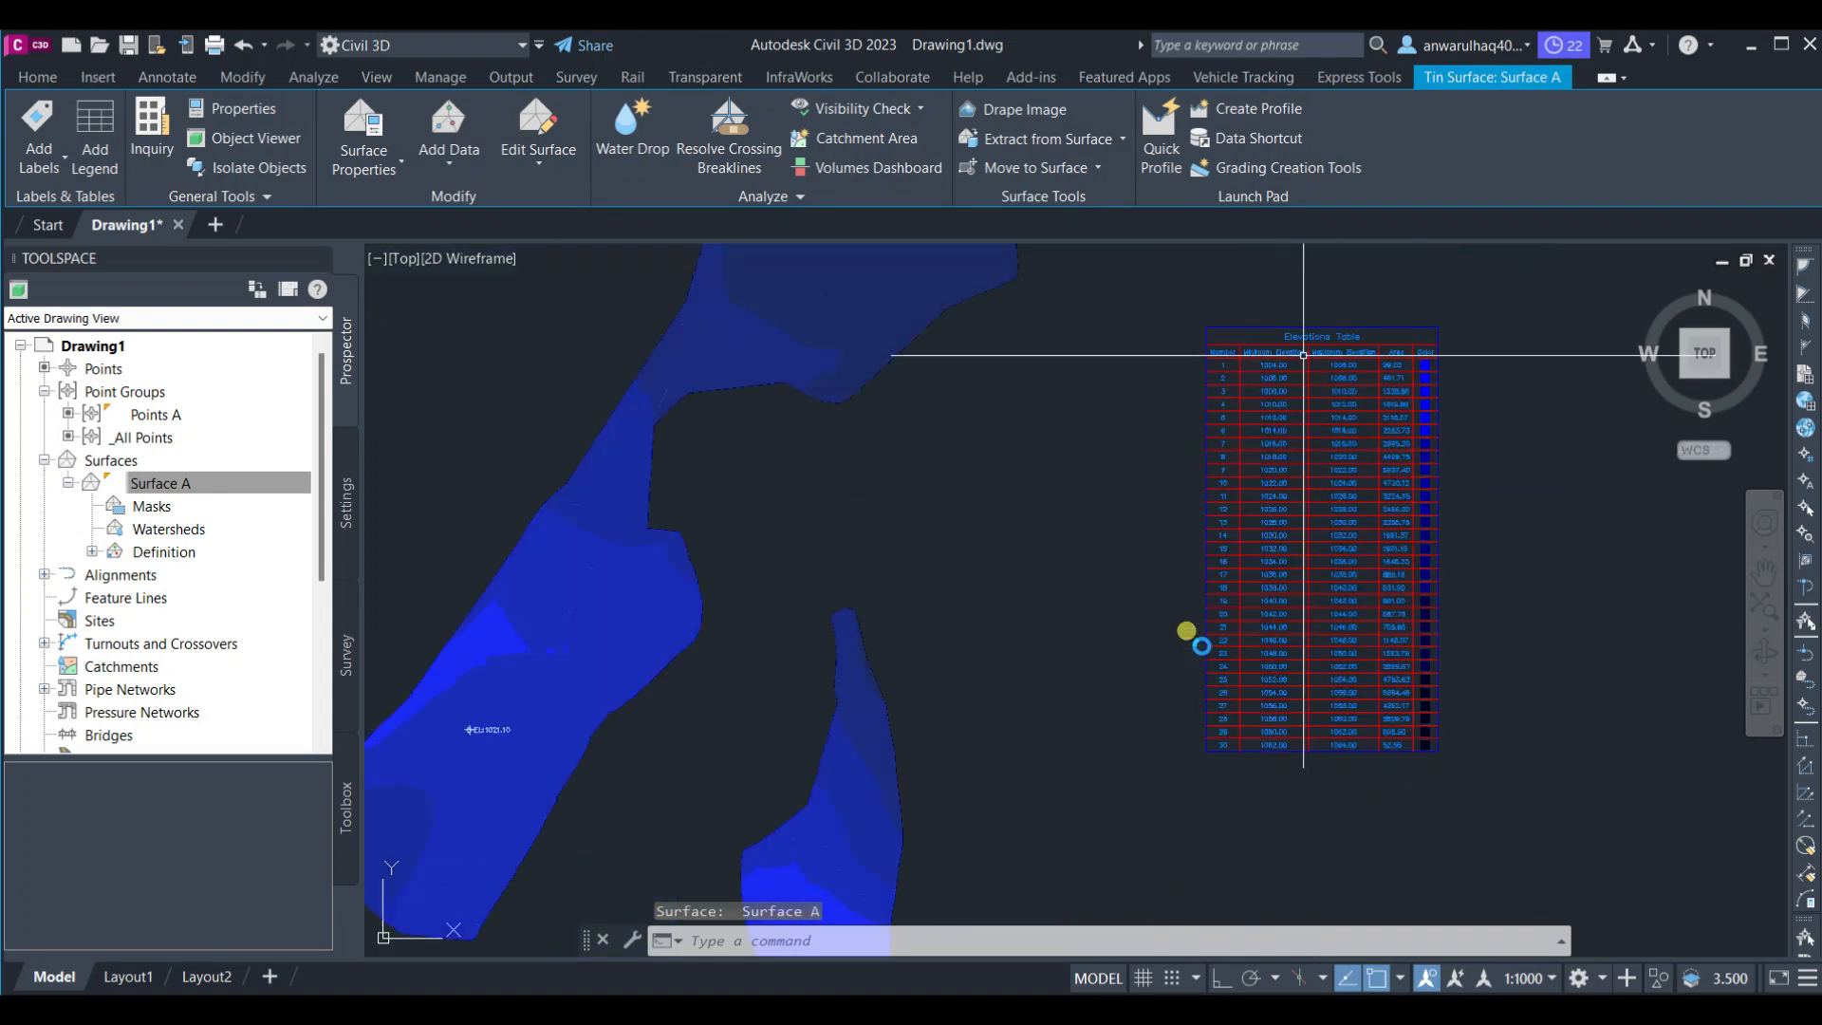
scroll(1295, 650, up, 6)
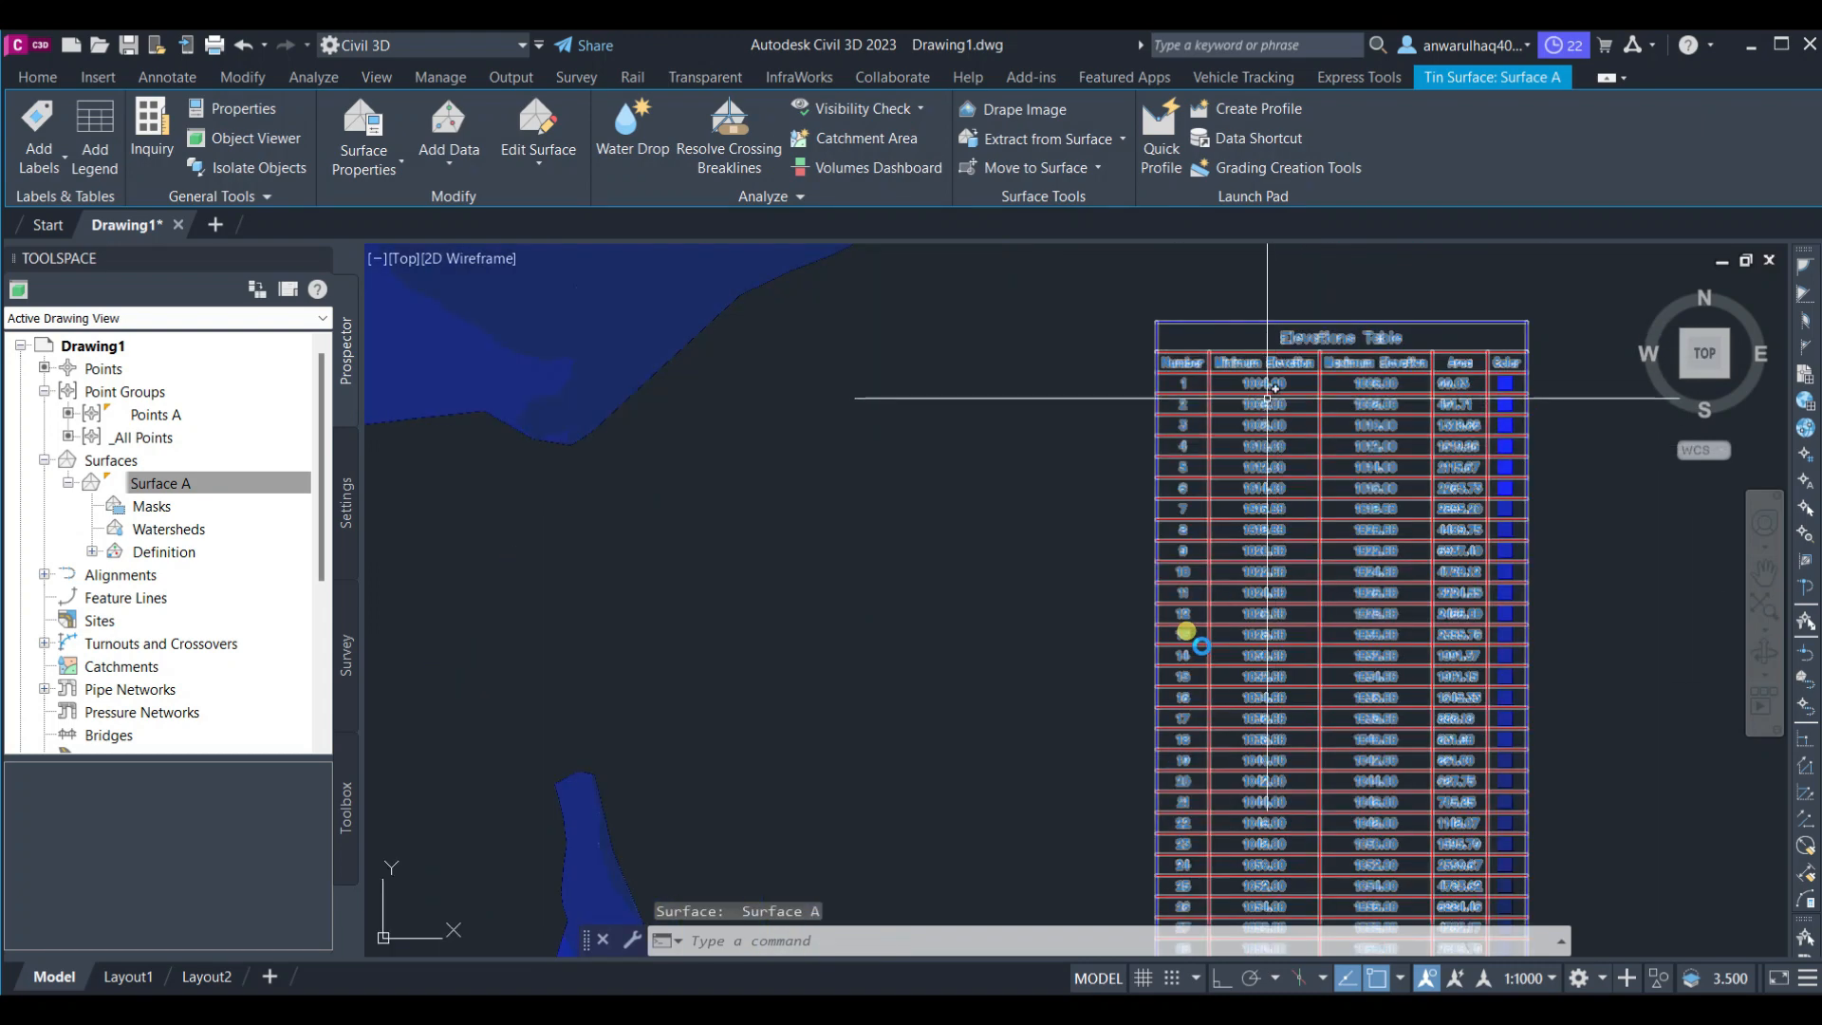
scroll(1186, 631, down, 10)
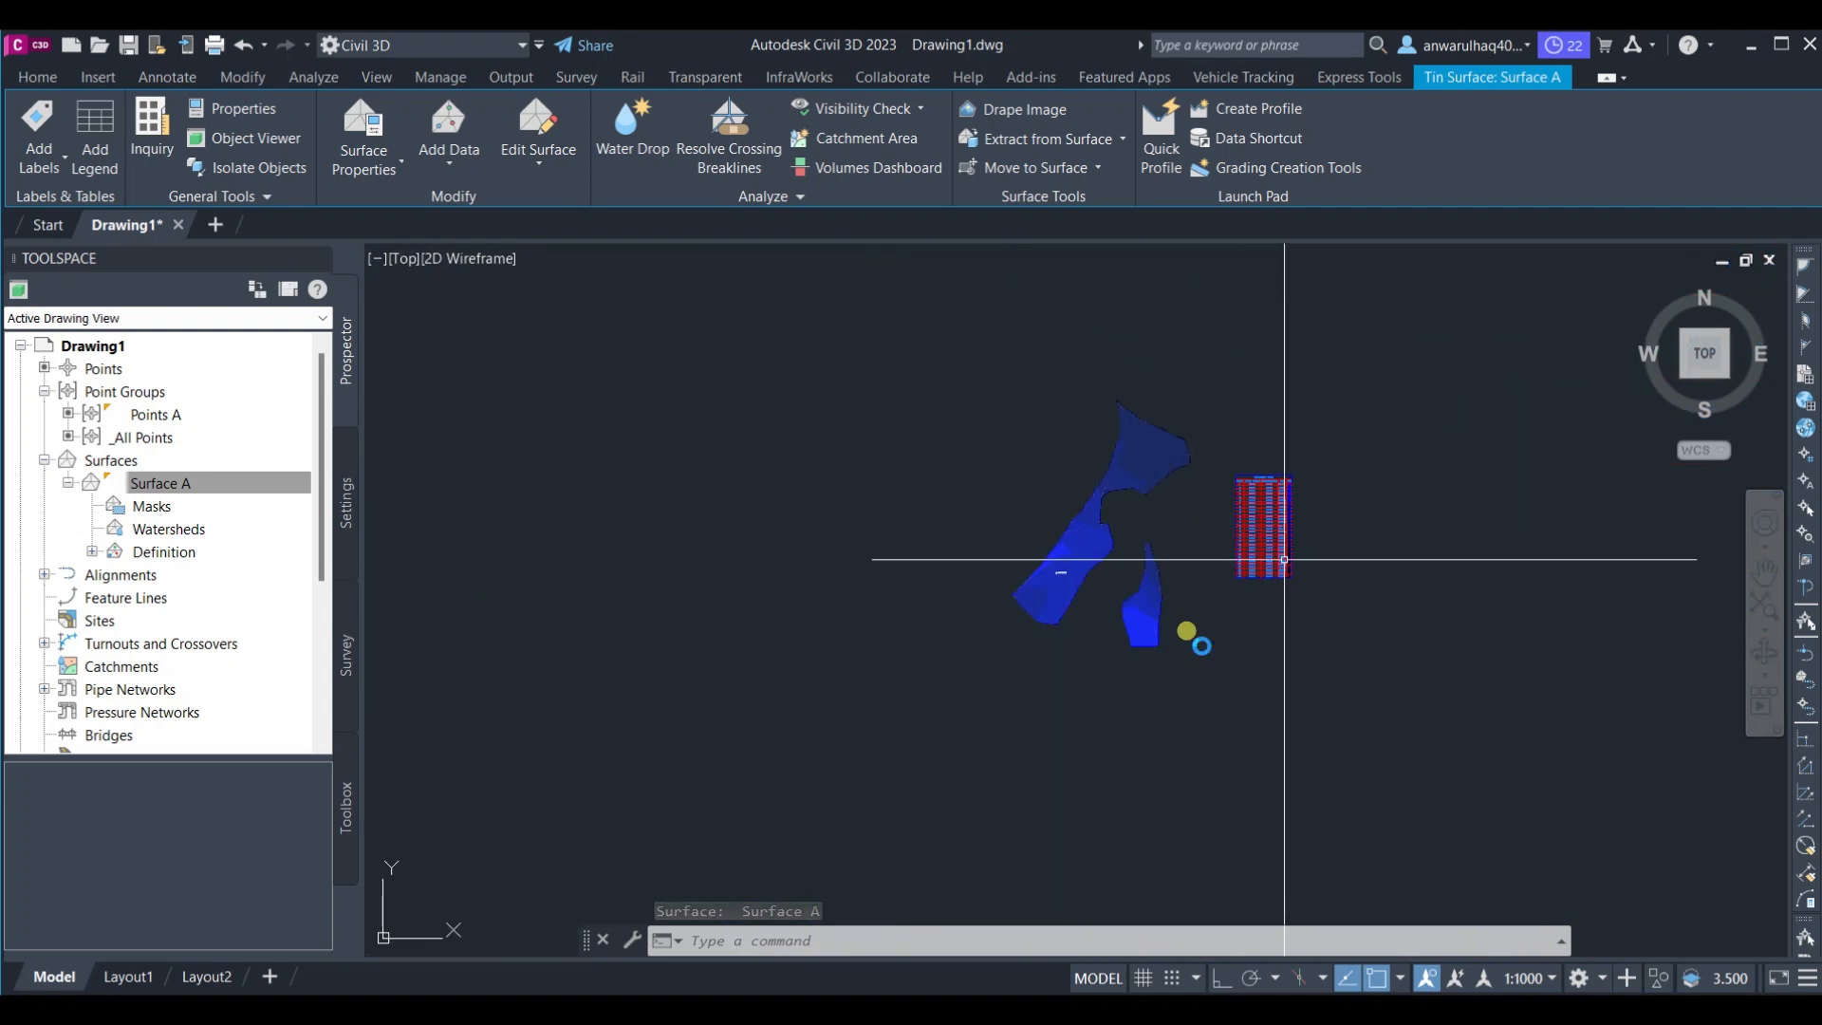
scroll(1186, 631, up, 3)
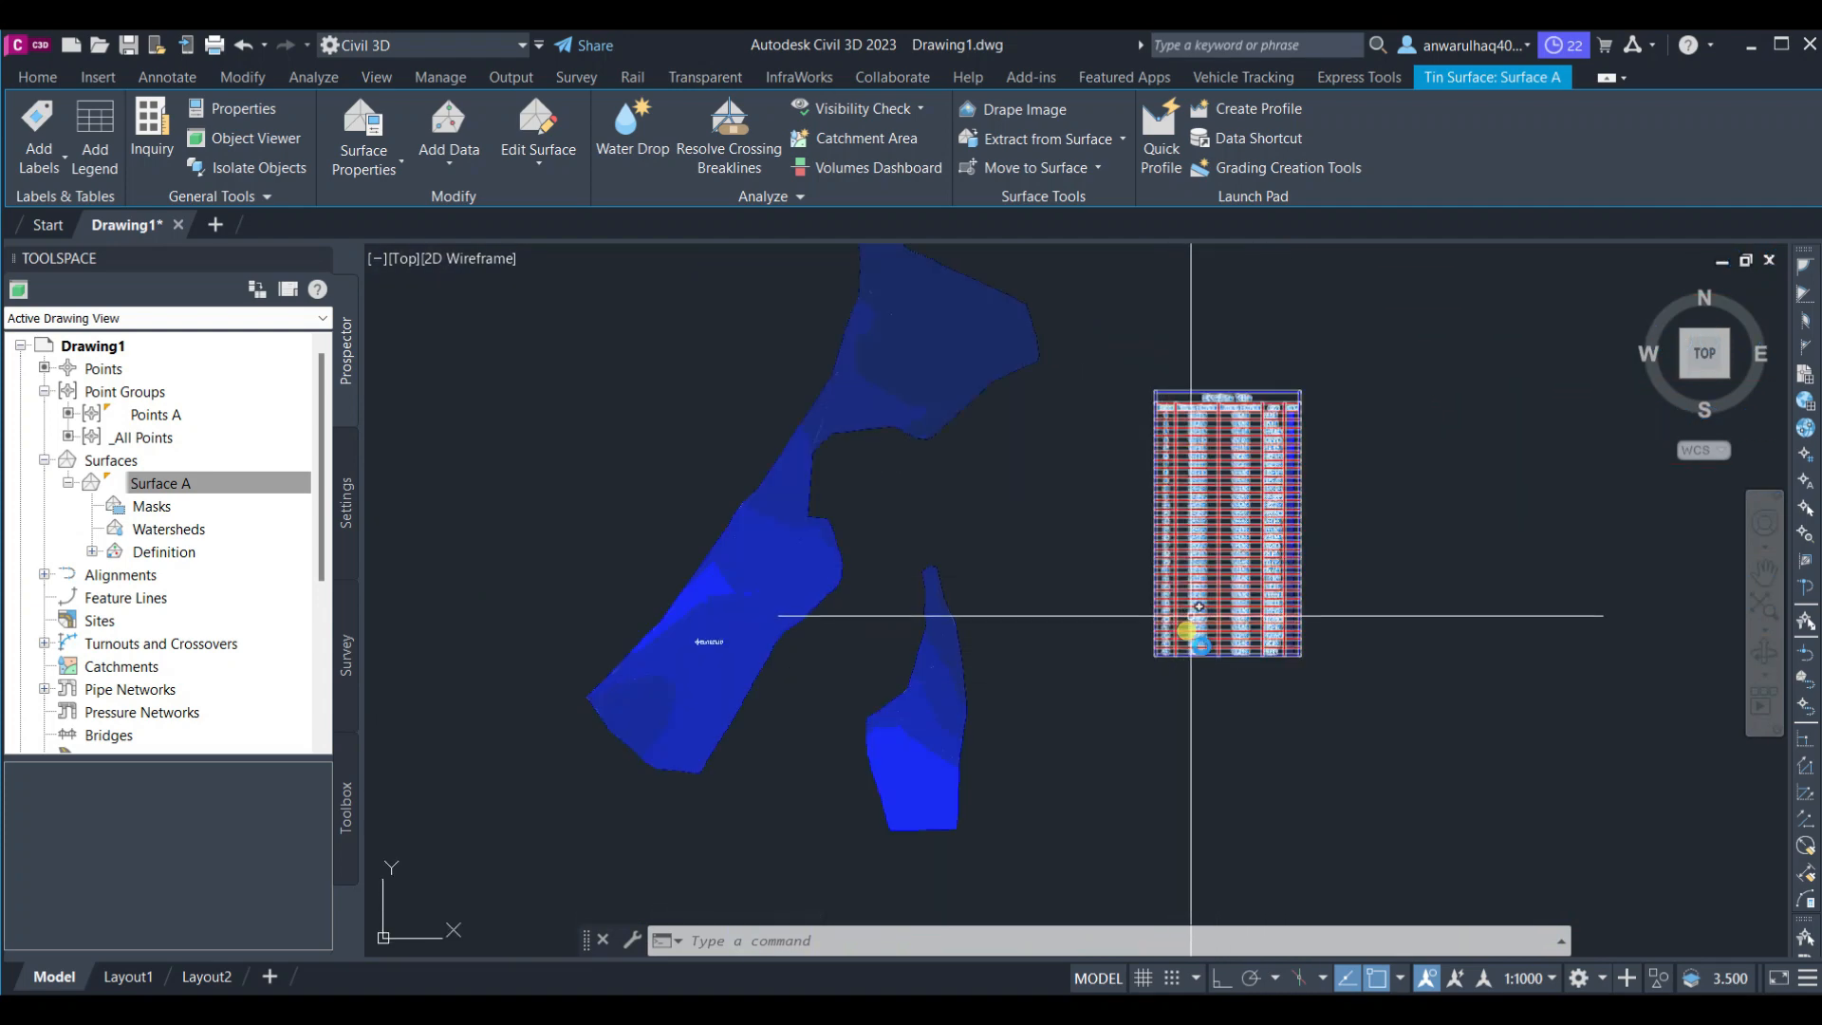